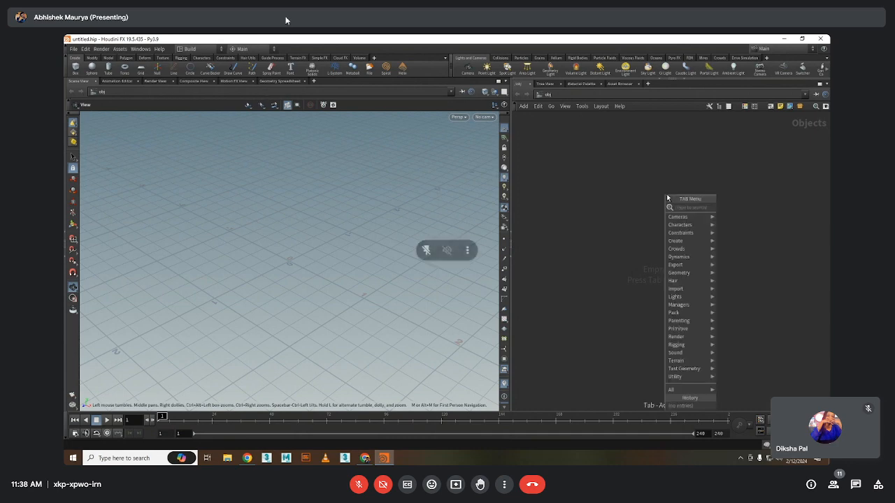
# Add a Geometry node to the empty object network and place it in the upper part of the network
pyautogui.doubleClick(329, 184)
pyautogui.doubleClick(326, 189)
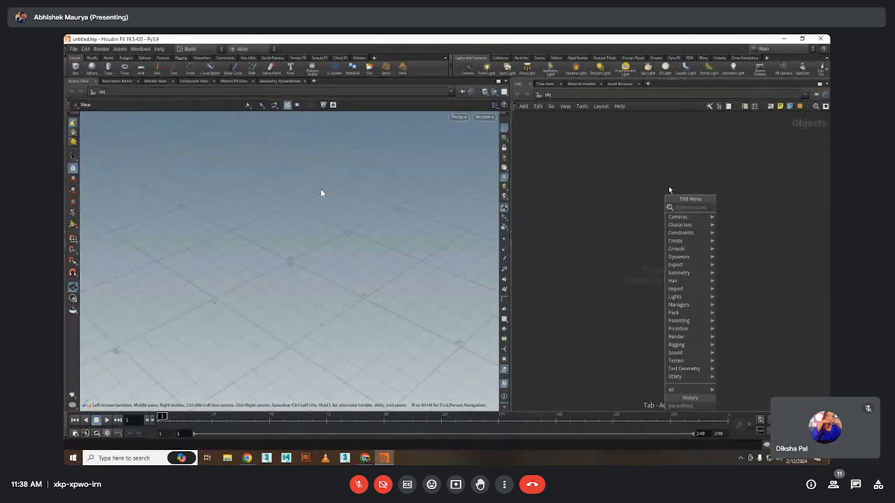
pyautogui.write('ge')
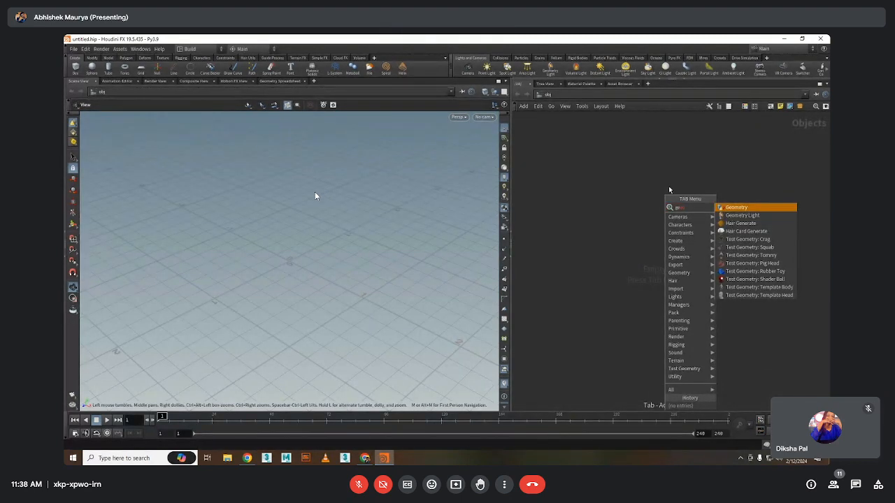
pyautogui.press('Return')
pyautogui.click(669, 190)
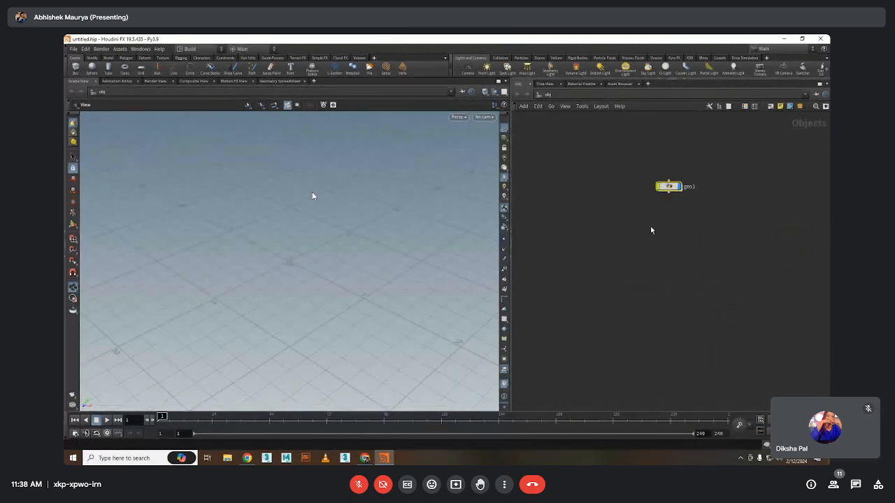
pyautogui.moveTo(666, 187); pyautogui.dragTo(629, 207)
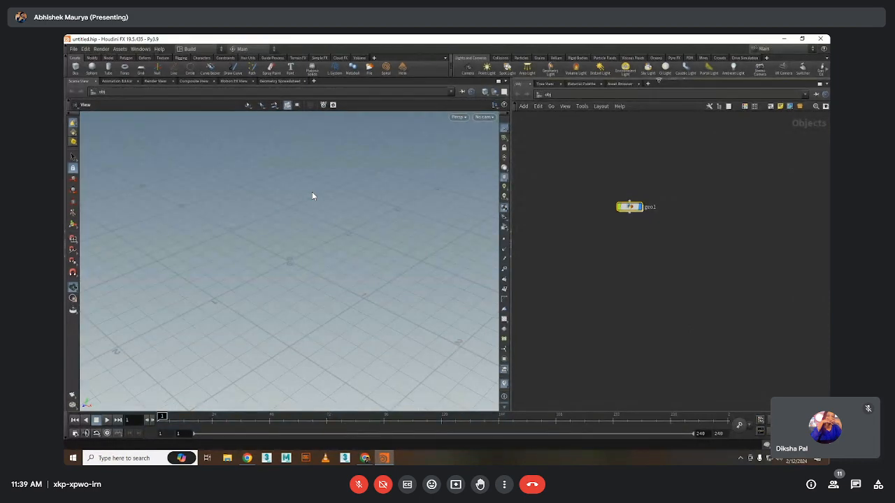
# Show the Geometry node's parameters as an overlay inside the network editor and widen the network pane
pyautogui.click(658, 86)
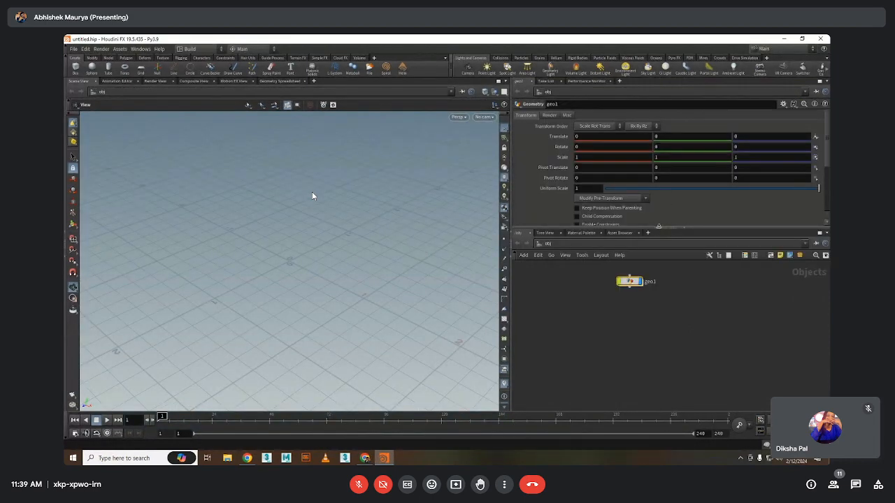
pyautogui.click(659, 226)
pyautogui.moveTo(630, 207); pyautogui.dragTo(569, 299)
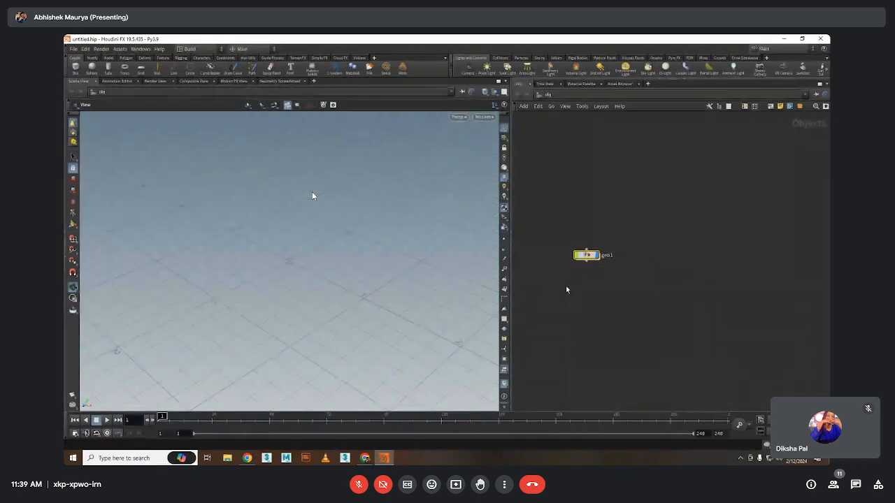
pyautogui.press('p')
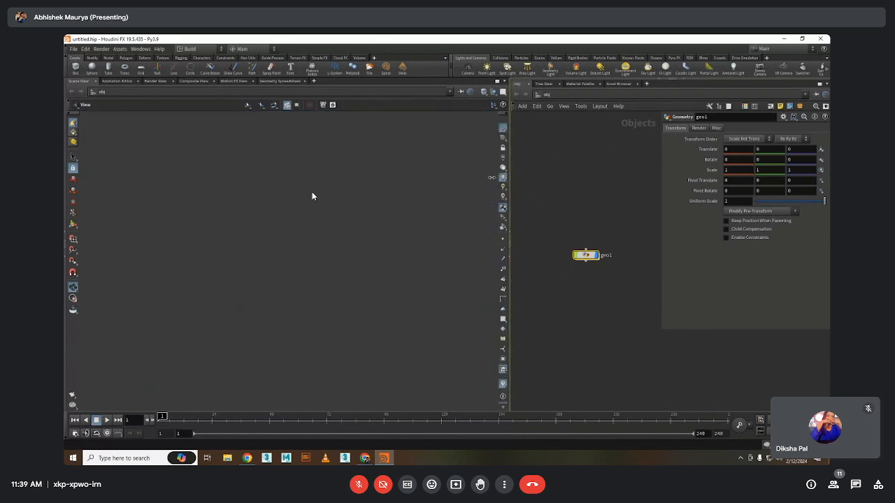
pyautogui.moveTo(491, 177); pyautogui.dragTo(465, 184)
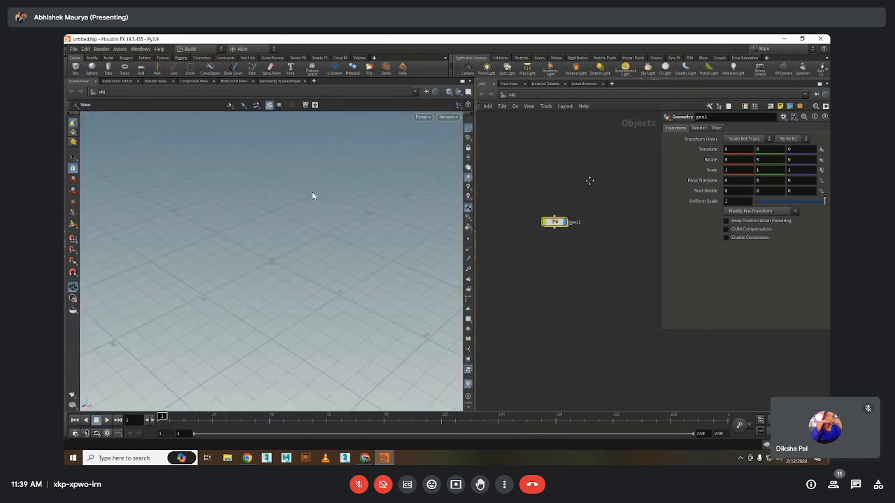
pyautogui.scroll(2, 601, 238)
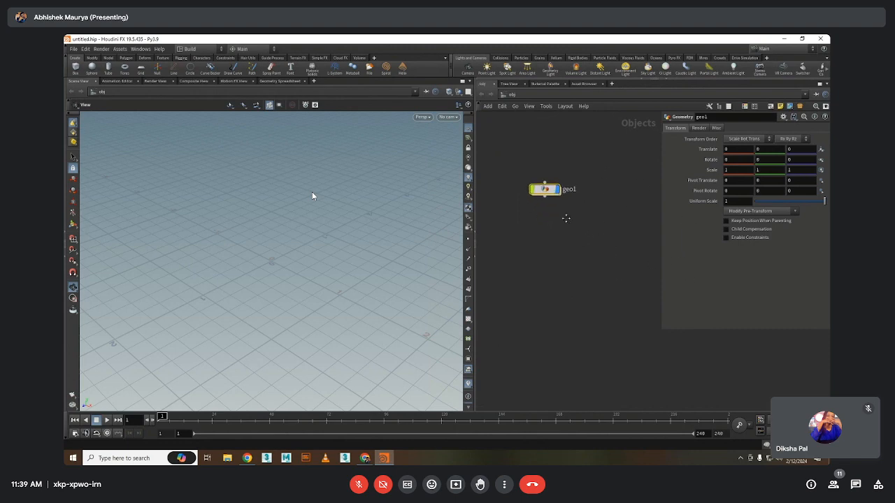
# Enter the geo1 network and add a Grid node
pyautogui.doubleClick(544, 189)
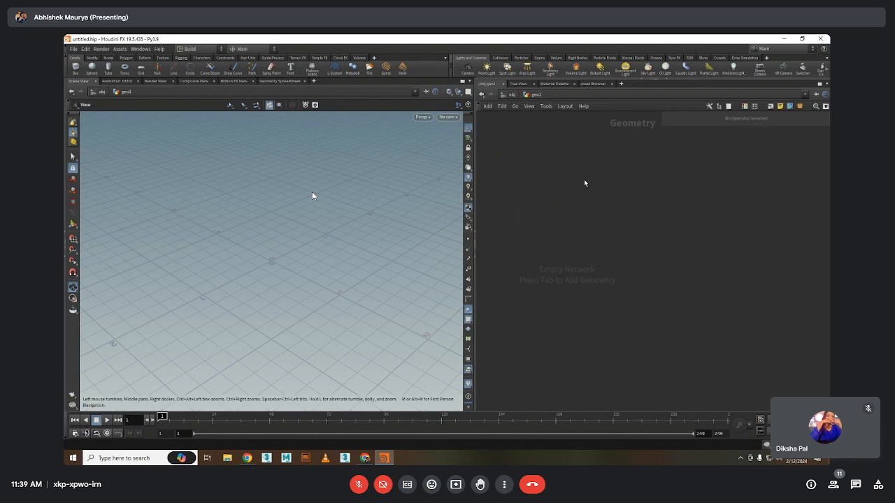
pyautogui.press('Tab')
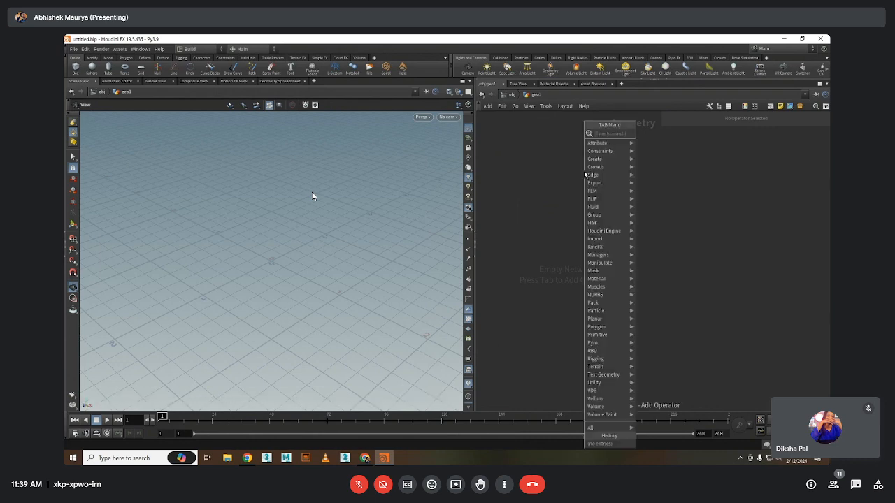
pyautogui.write('c')
pyautogui.press('BackSpace')
pyautogui.write('grid')
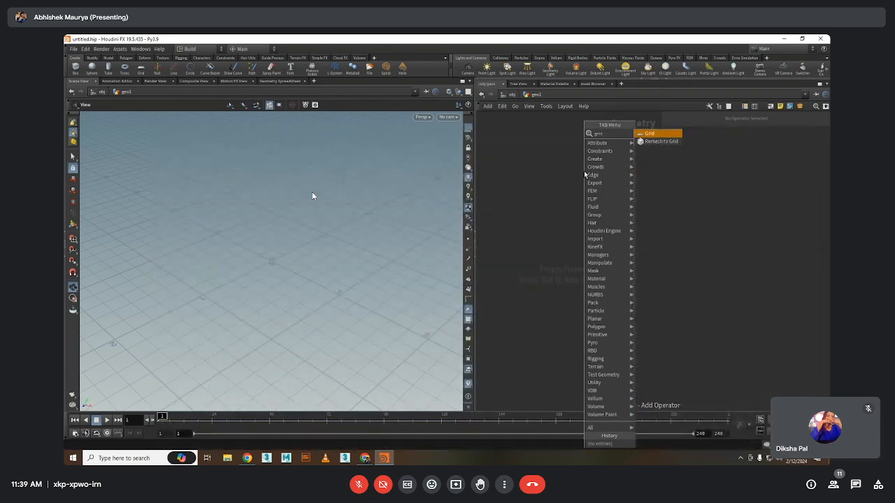
pyautogui.press('Return')
pyautogui.click(567, 186)
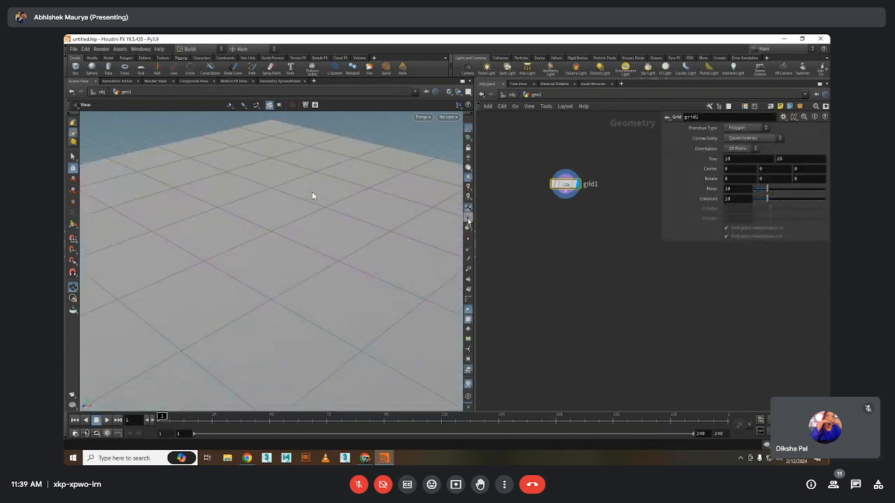
# Set the viewport background color scheme to Dark in the display options
pyautogui.press('f')
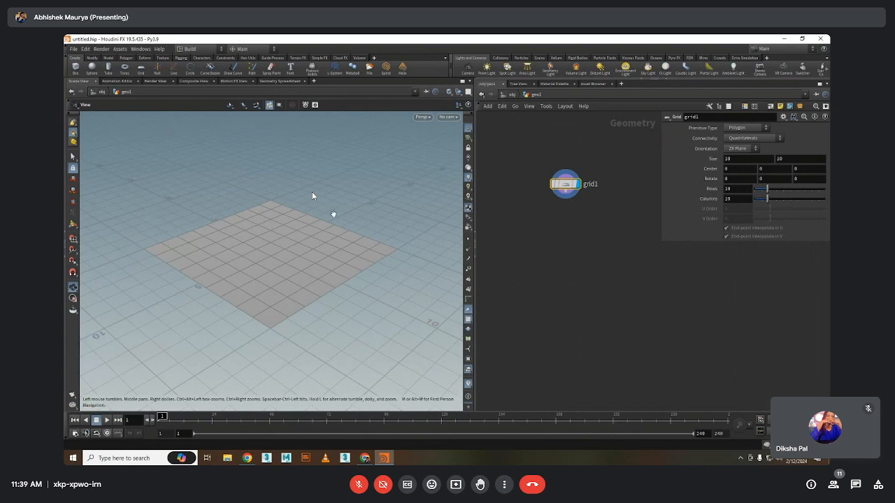
pyautogui.press('d')
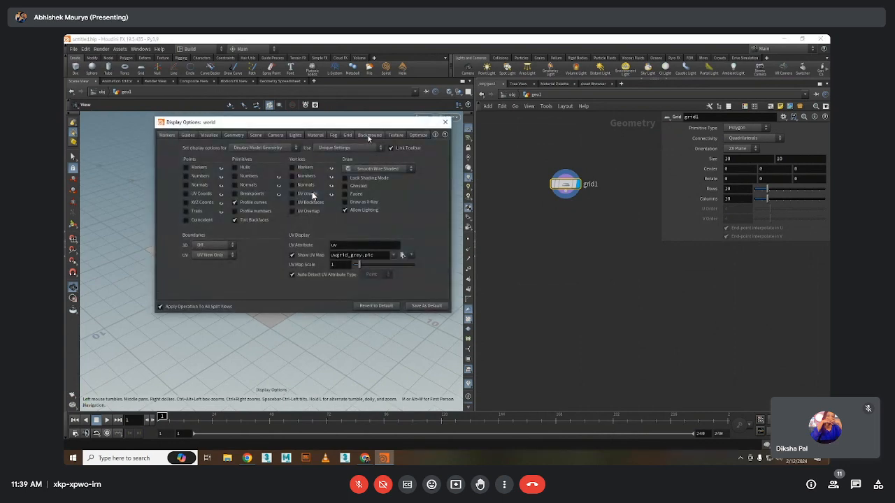
pyautogui.click(220, 163)
pyautogui.click(217, 148)
pyautogui.click(214, 164)
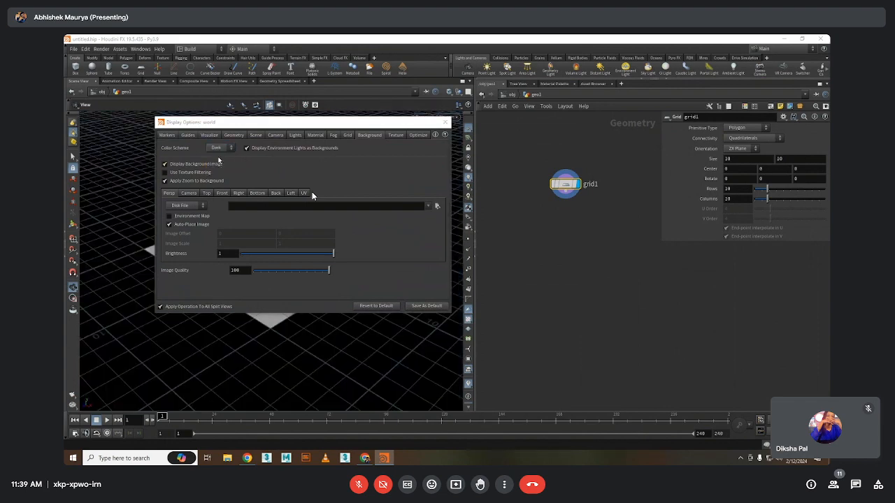
pyautogui.click(217, 148)
pyautogui.click(215, 172)
pyautogui.click(216, 147)
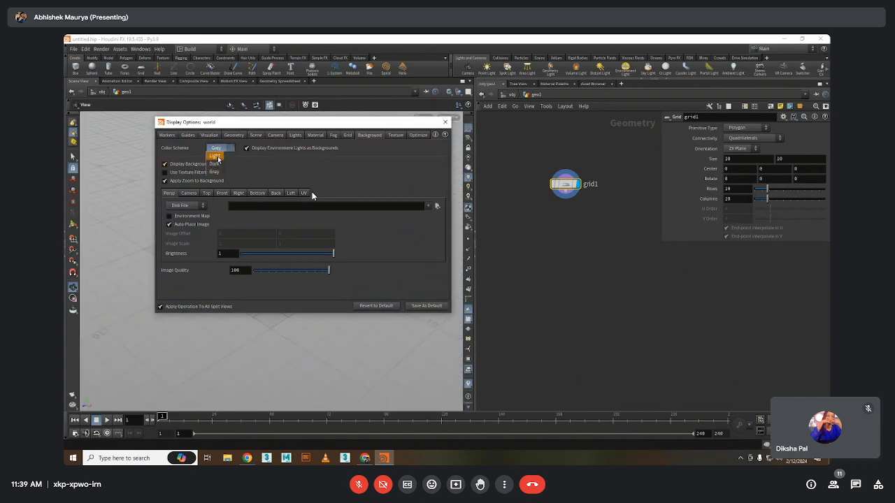
pyautogui.click(214, 163)
pyautogui.click(445, 121)
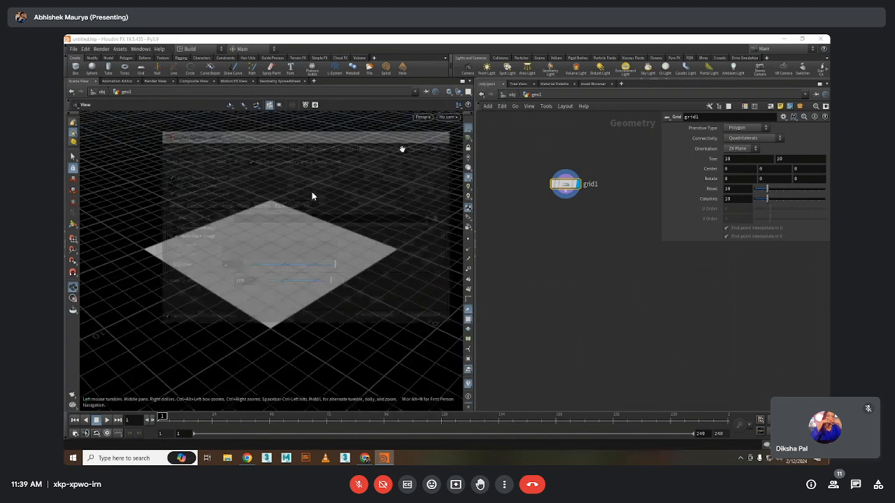
# Add a PolyExtrude node below the Grid node, with the grid feeding into it
pyautogui.scroll(3, 283, 250)
pyautogui.moveTo(304, 245); pyautogui.dragTo(306, 250)
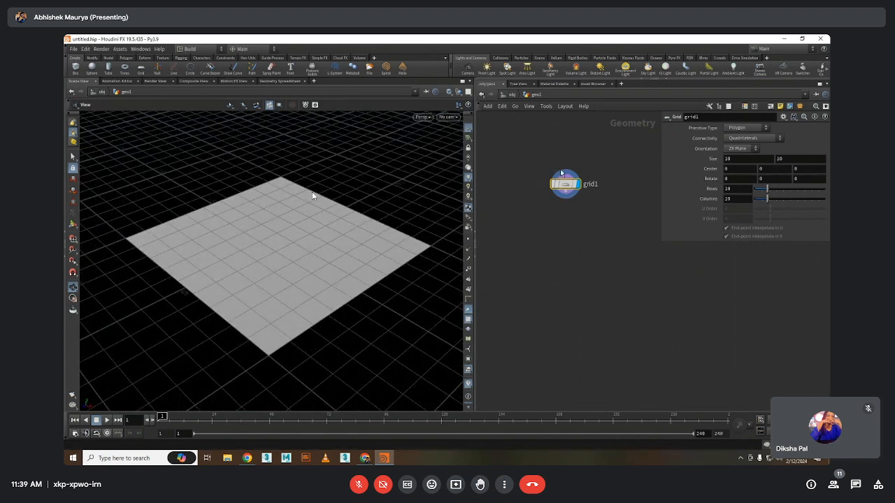
pyautogui.press('Tab')
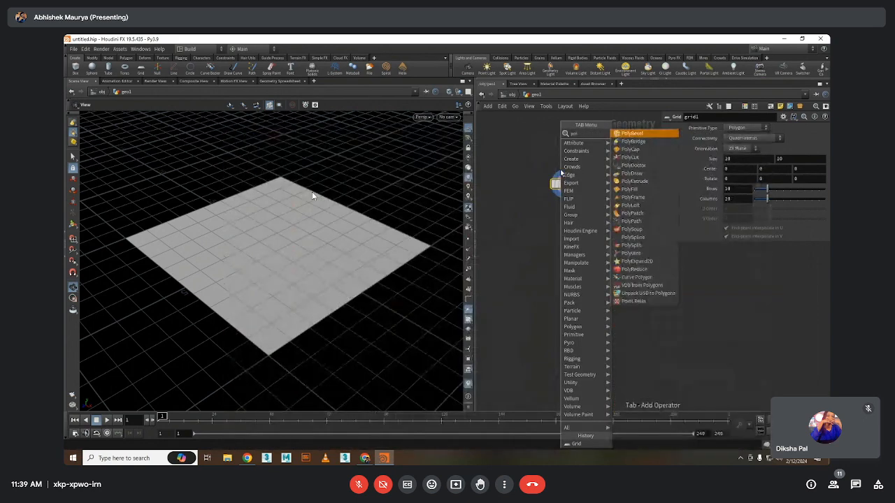
pyautogui.write('p')
pyautogui.press('BackSpace')
pyautogui.write('extr')
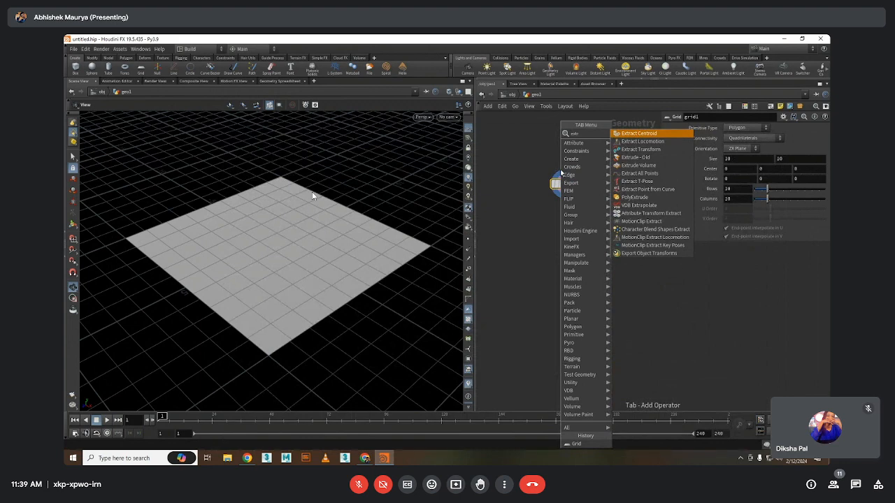
pyautogui.press('Up')
pyautogui.press('Up')
pyautogui.press('Up')
pyautogui.press('Up')
pyautogui.press('Up')
pyautogui.press('Up')
pyautogui.press('Up')
pyautogui.press('Up')
pyautogui.press('Up')
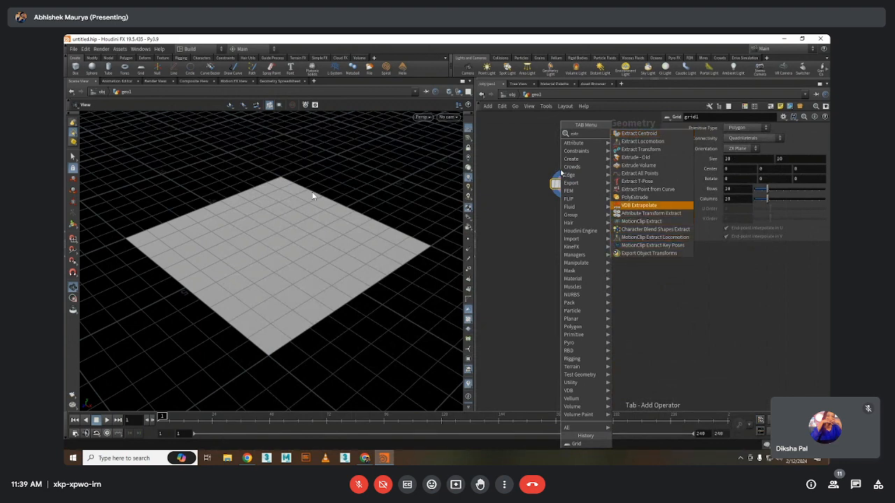
pyautogui.press('Up')
pyautogui.press('Up')
pyautogui.press('Up')
pyautogui.press('Up')
pyautogui.press('Up')
pyautogui.press('Up')
pyautogui.press('Up')
pyautogui.press('Up')
pyautogui.press('Down')
pyautogui.press('Down')
pyautogui.press('Down')
pyautogui.press('Down')
pyautogui.press('Down')
pyautogui.press('Down')
pyautogui.press('Down')
pyautogui.press('Down')
pyautogui.press('Down')
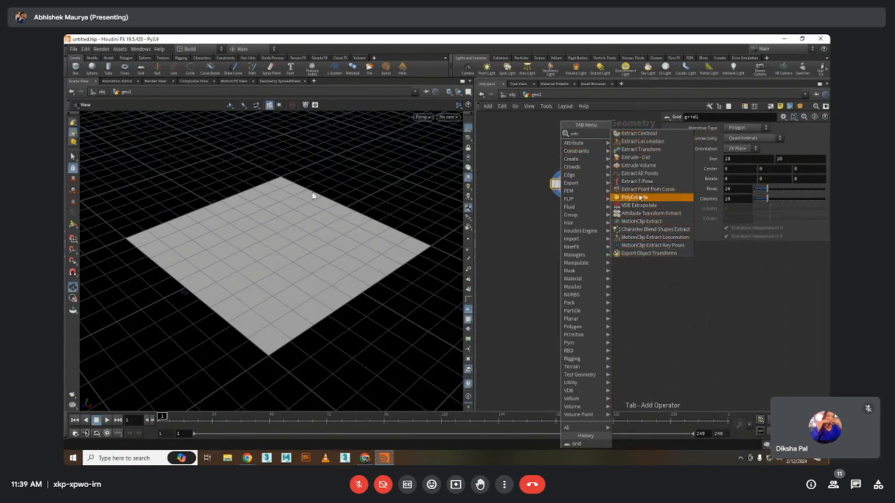
pyautogui.press('Up')
pyautogui.press('Down')
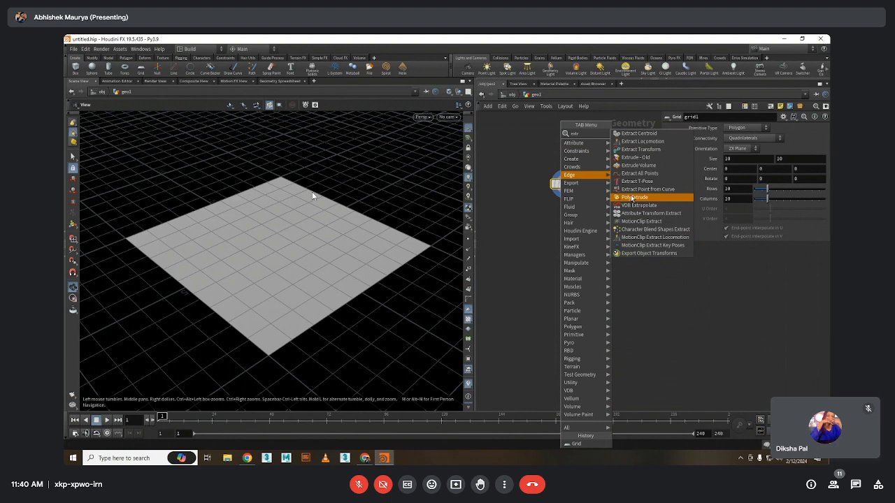
pyautogui.click(631, 198)
pyautogui.click(565, 218)
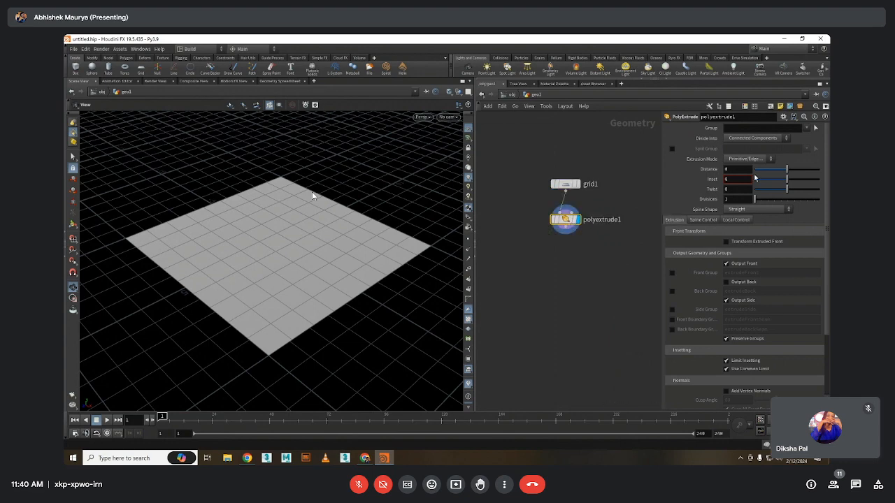
# Set the PolyExtrude distance to 1 and enable Output Back to close the underside
pyautogui.moveTo(789, 173); pyautogui.dragTo(823, 170)
pyautogui.moveTo(419, 279); pyautogui.dragTo(276, 262)
pyautogui.click(727, 281)
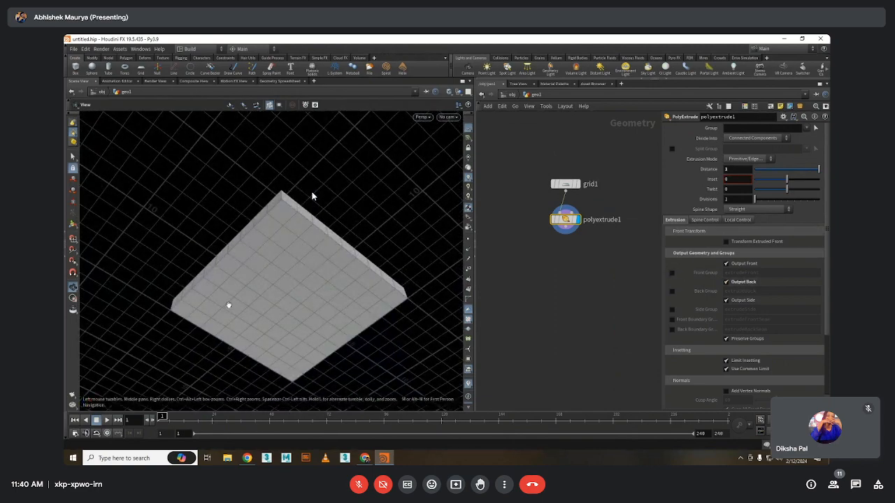
pyautogui.moveTo(227, 306); pyautogui.dragTo(272, 238)
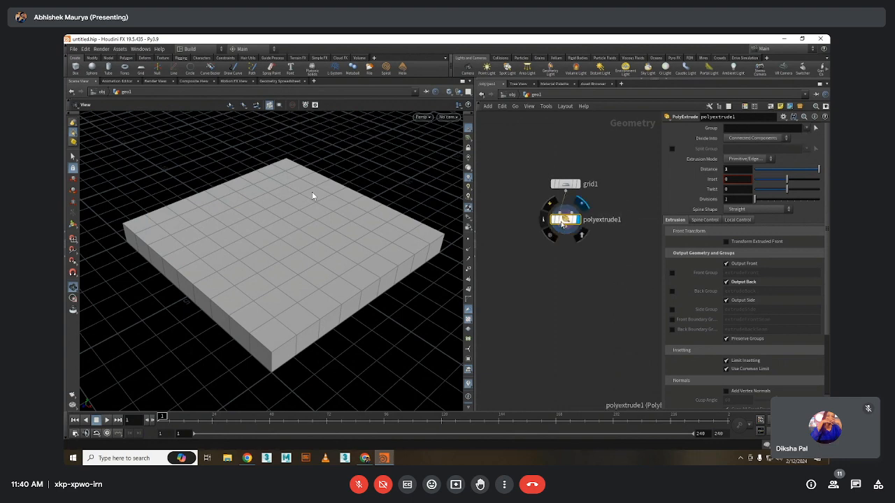
pyautogui.click(565, 184)
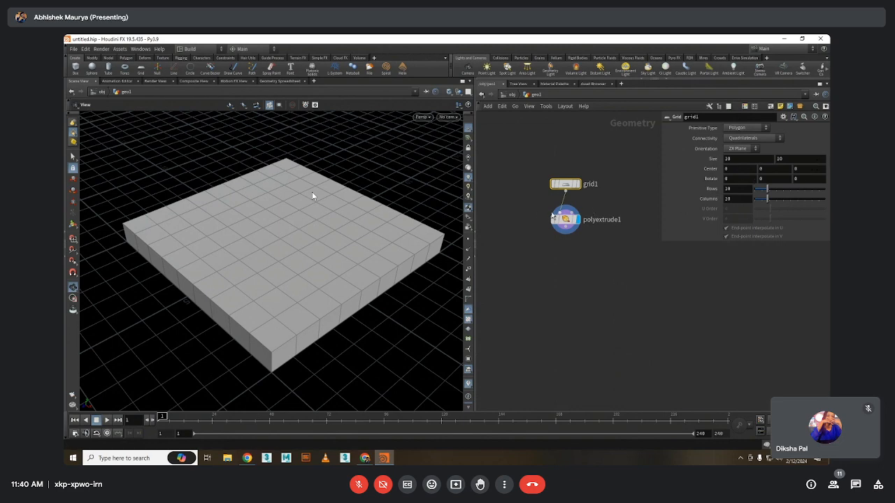
pyautogui.moveTo(533, 208); pyautogui.dragTo(605, 239)
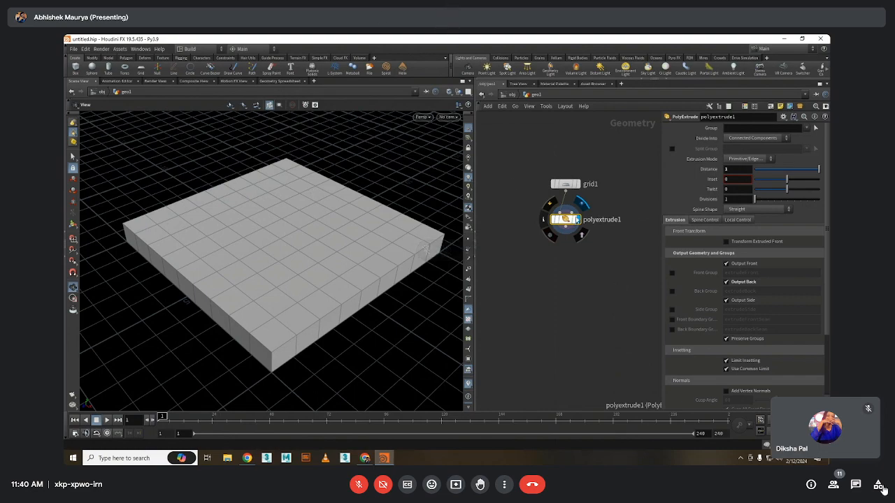
pyautogui.click(834, 488)
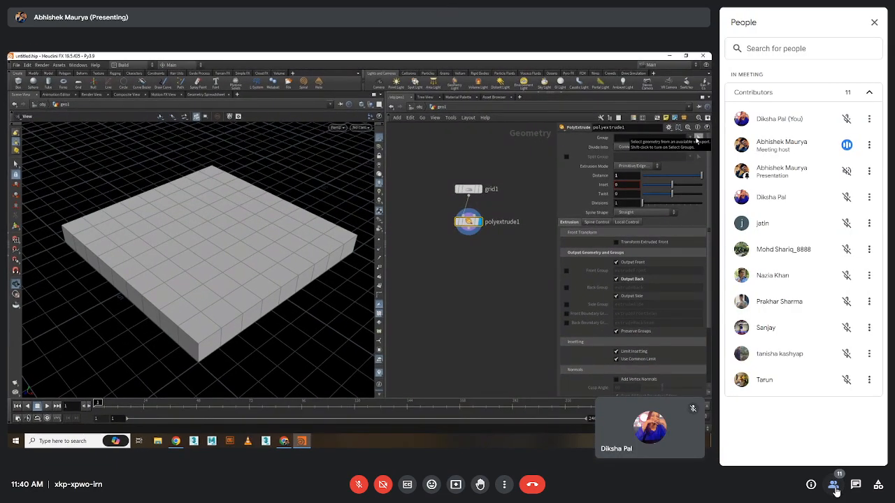
pyautogui.click(834, 487)
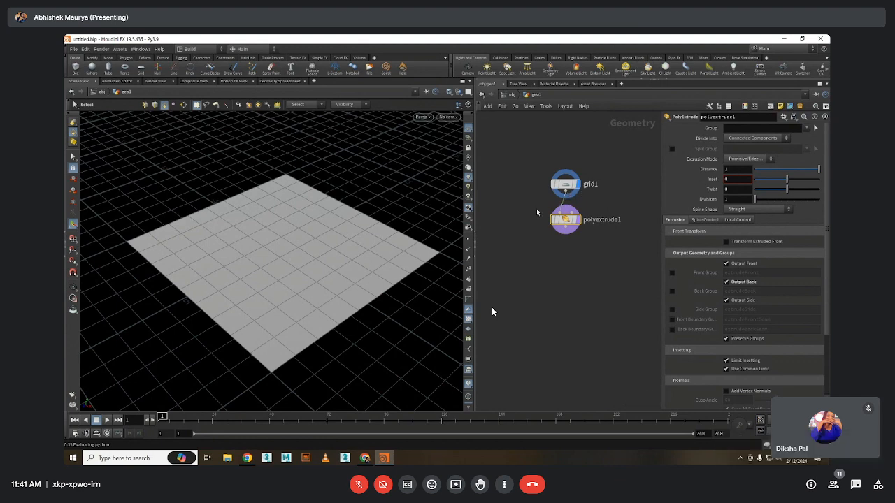
# Limit the PolyExtrude group to the four adjacent faces at the centre of the grid
pyautogui.press('Return')
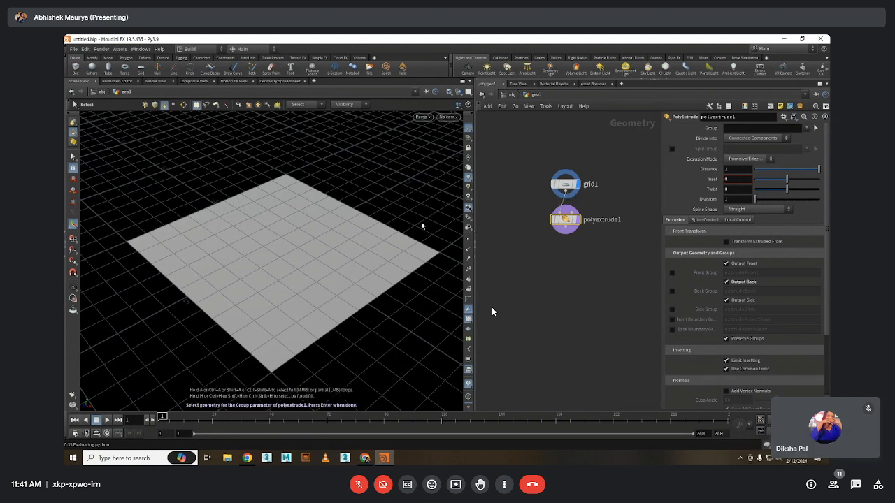
pyautogui.click(279, 256)
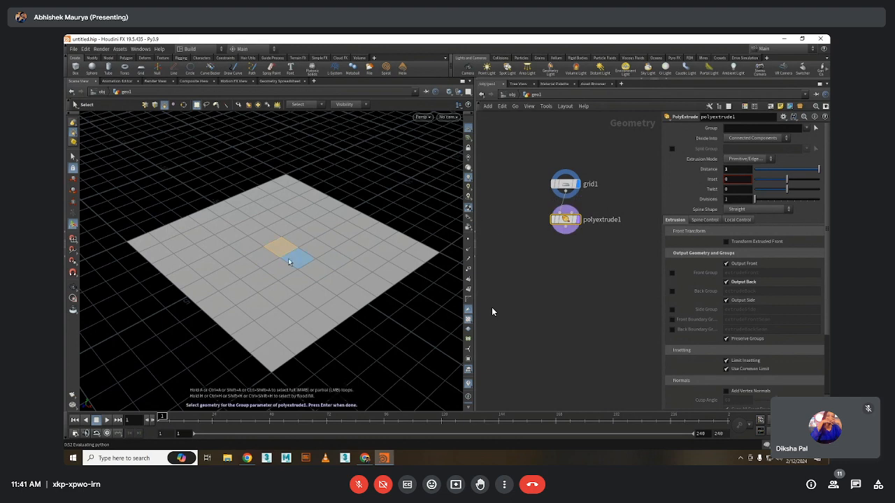
pyautogui.click(162, 106)
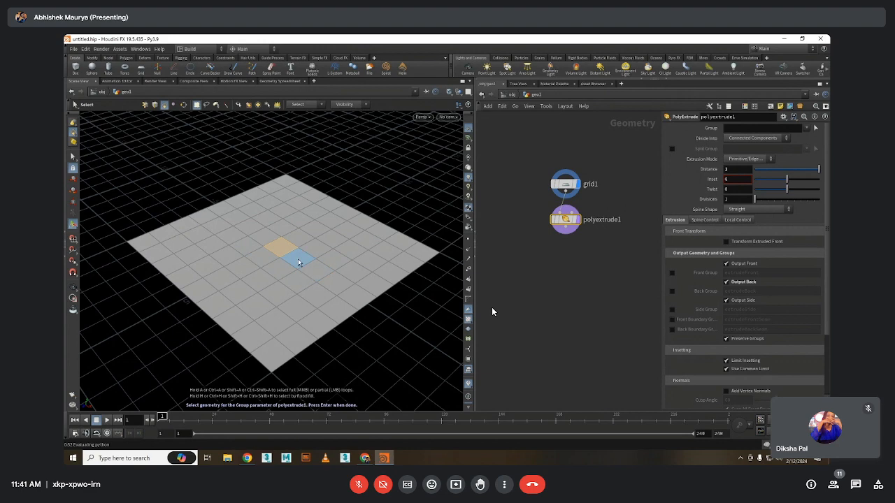
pyautogui.click(315, 248)
pyautogui.click(296, 237)
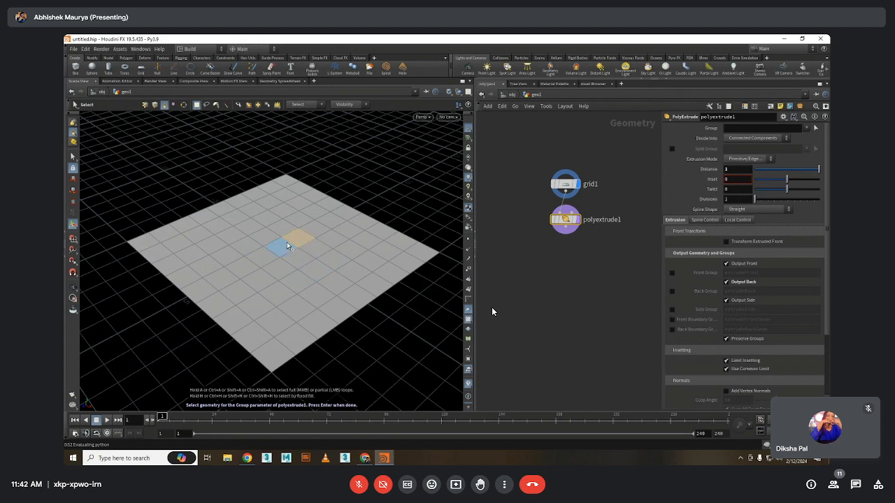
pyautogui.keyDown('shift'); pyautogui.click(277, 246); pyautogui.keyUp('shift')
pyautogui.keyDown('shift'); pyautogui.click(296, 257); pyautogui.keyUp('shift')
pyautogui.keyDown('shift'); pyautogui.click(311, 250); pyautogui.keyUp('shift')
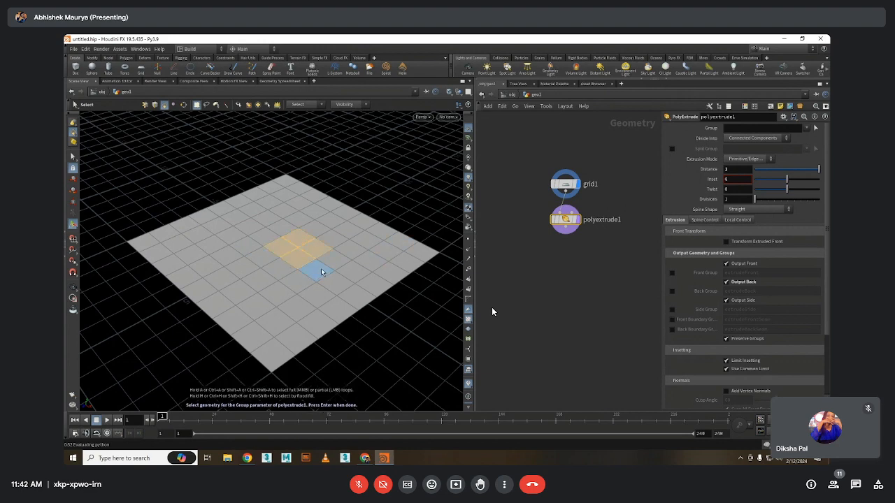
pyautogui.press('Return')
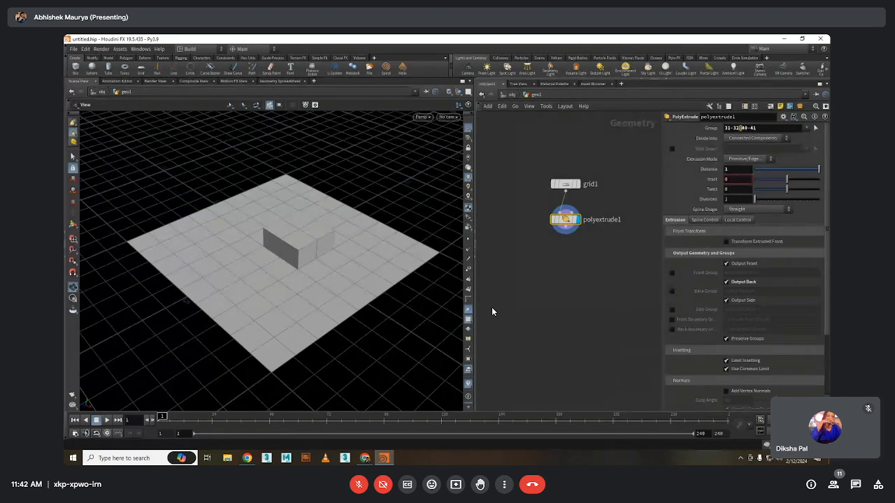
# Widen the first face range in the PolyExtrude group so that the group is 0-32 40-41
pyautogui.click(743, 128)
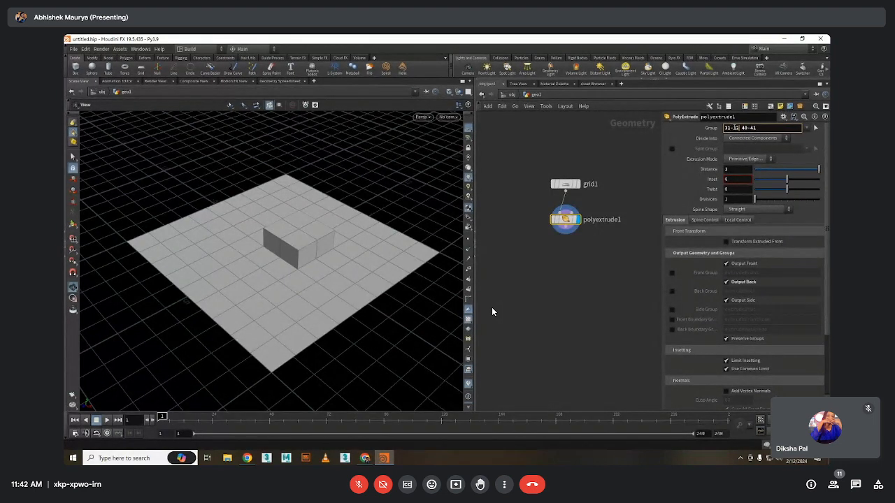
pyautogui.doubleClick(728, 128)
pyautogui.write('0')
pyautogui.press('Return')
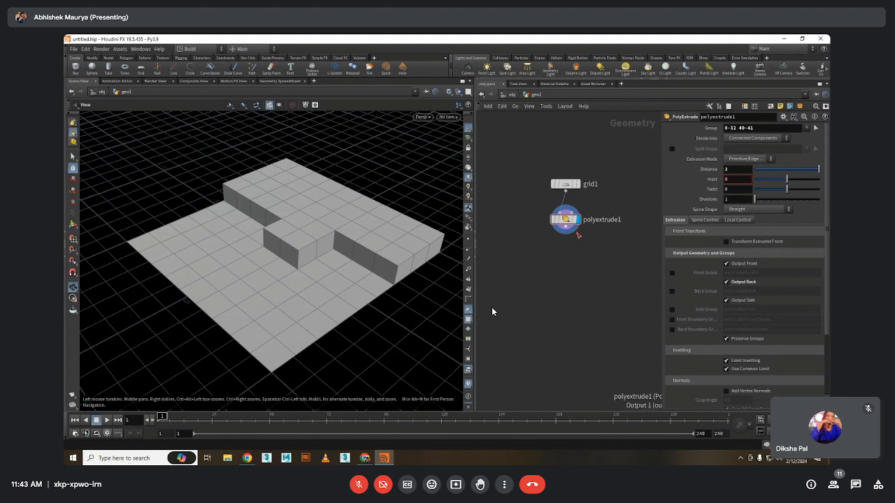
# Delete the Grid and PolyExtrude nodes and place a Box node in the emptied network
pyautogui.moveTo(521, 173); pyautogui.dragTo(595, 240)
pyautogui.press('Delete')
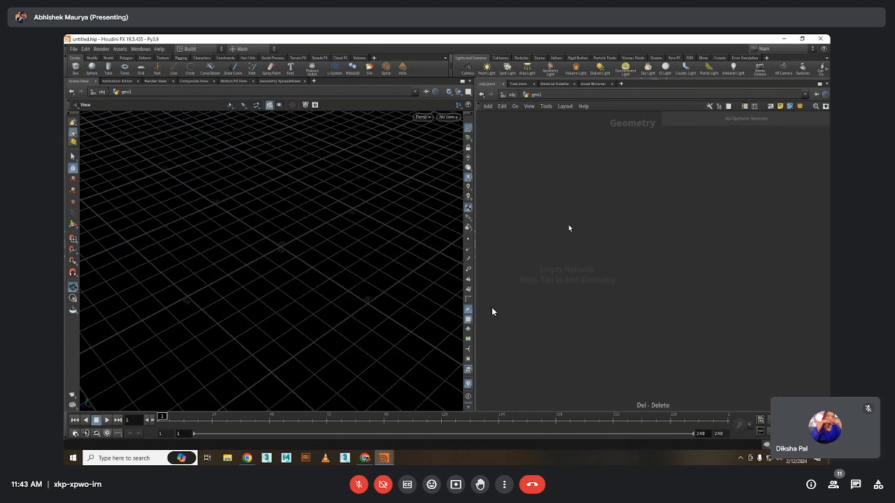
pyautogui.press('Tab')
pyautogui.write('box')
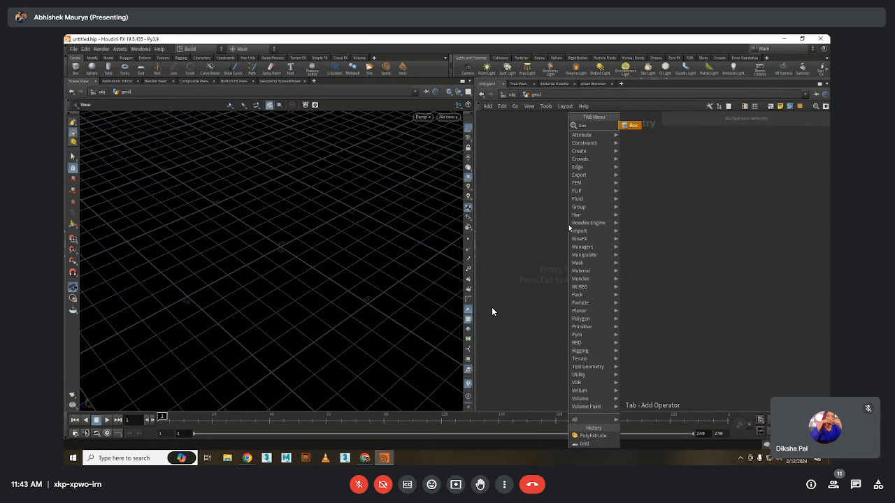
pyautogui.press('Return')
pyautogui.click(568, 225)
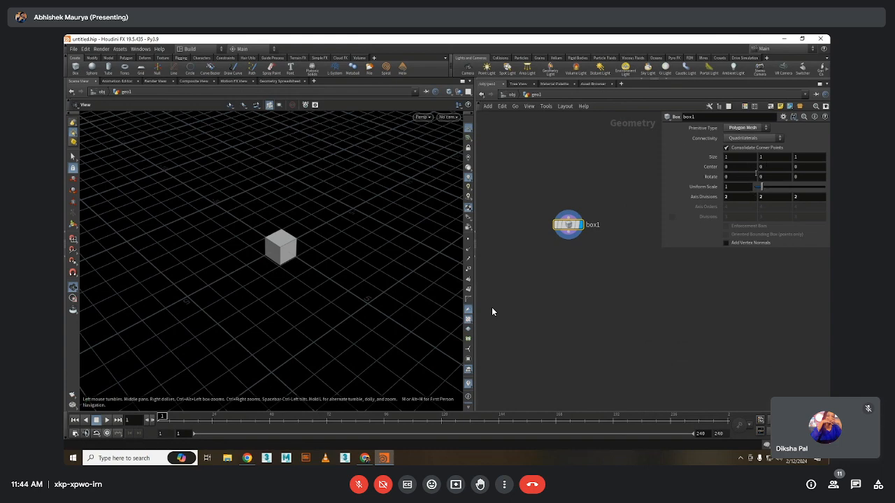
# Append a Transform node to the box and set its scale to 5, 0.1 and 5
pyautogui.press('Tab')
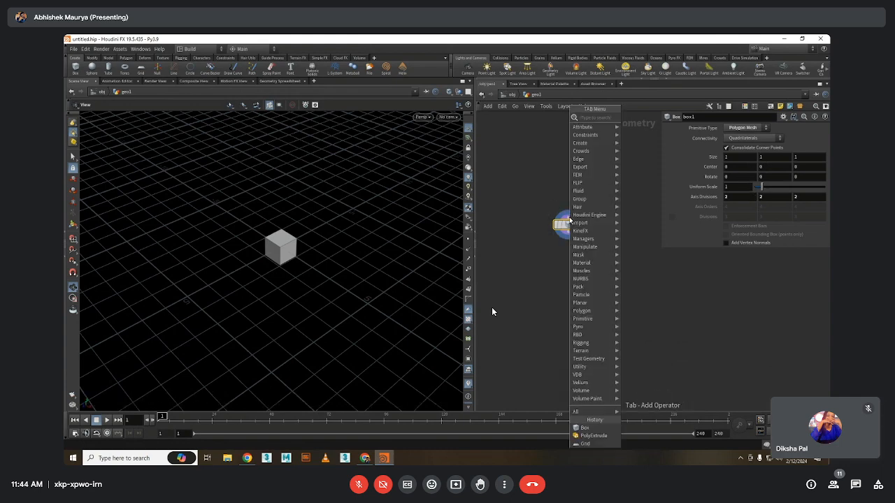
pyautogui.write('tran')
pyautogui.press('Return')
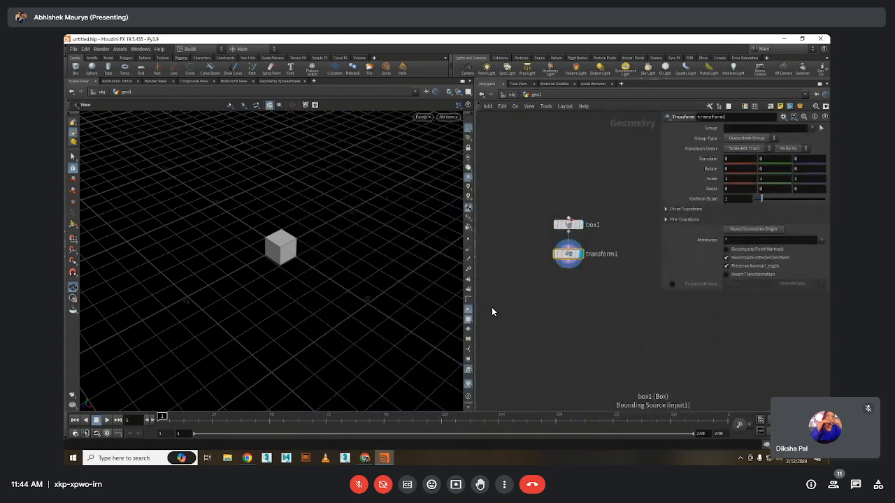
pyautogui.click(768, 178)
pyautogui.press('Return')
pyautogui.click(738, 179)
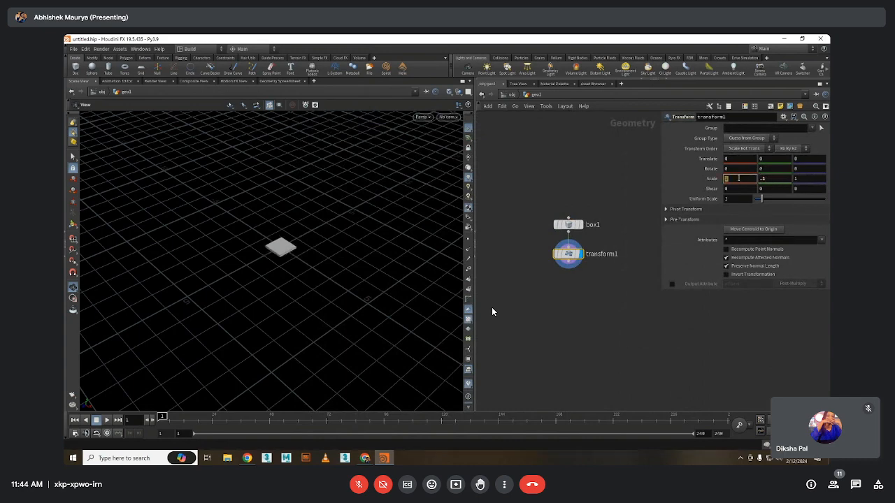
pyautogui.write('5')
pyautogui.click(814, 180)
pyautogui.write('5')
pyautogui.press('Return')
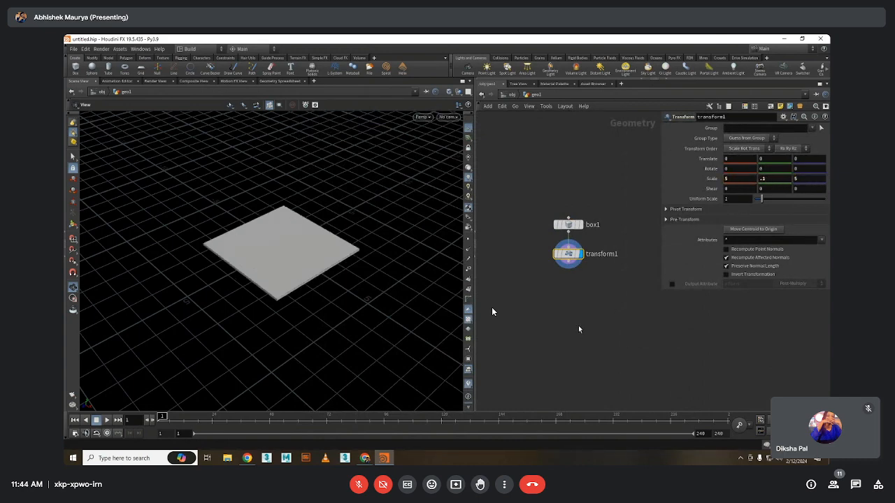
# Append a PolyExtrude node to the Transform node and set its distance to 0.59
pyautogui.press('f')
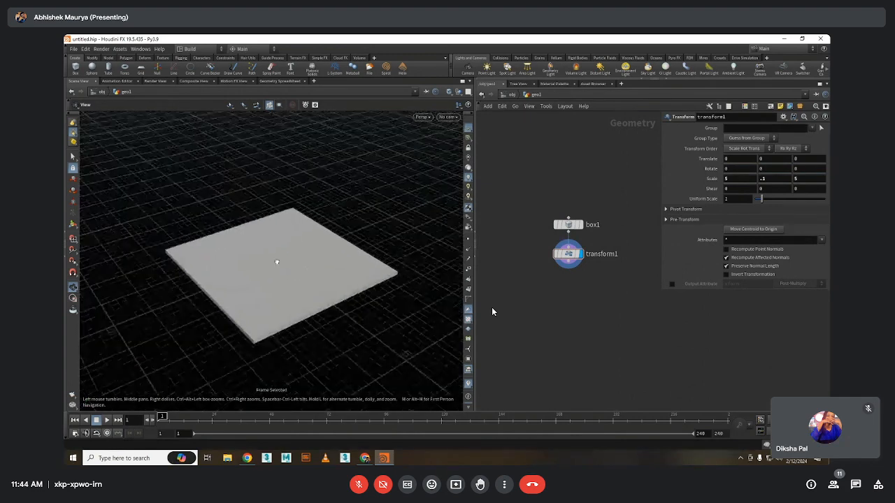
pyautogui.moveTo(277, 262); pyautogui.dragTo(266, 283)
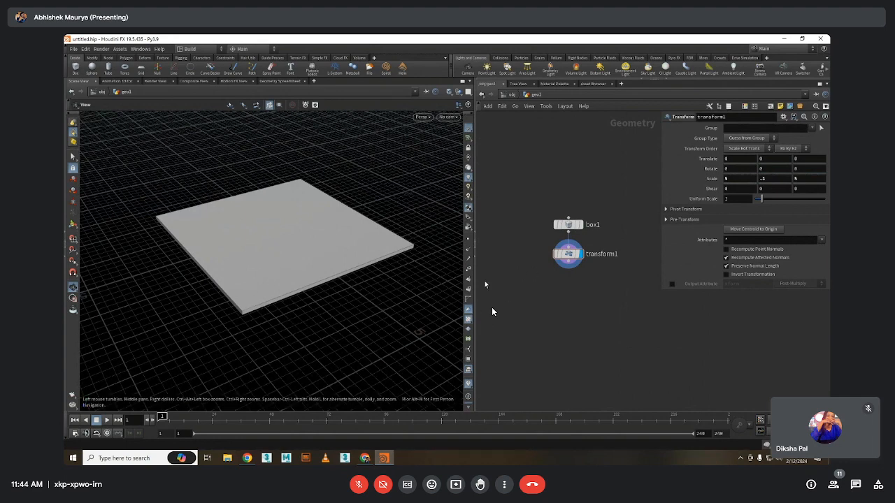
pyautogui.press('Tab')
pyautogui.write('polye')
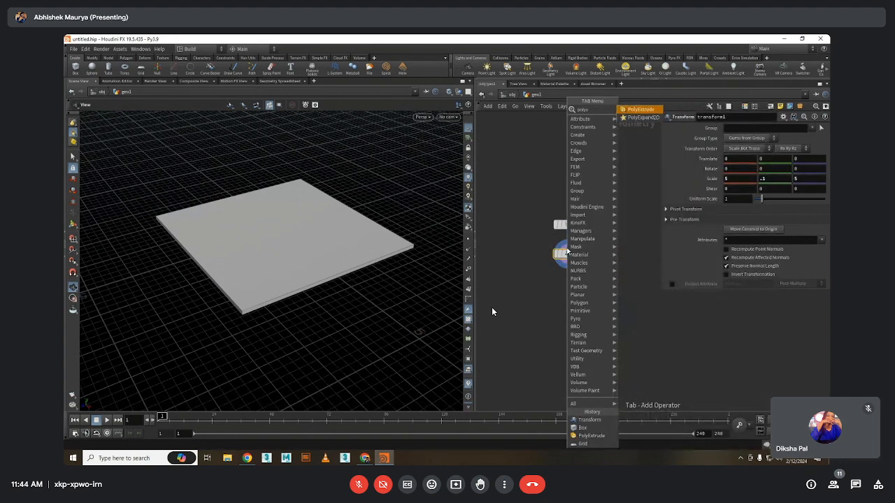
pyautogui.press('Return')
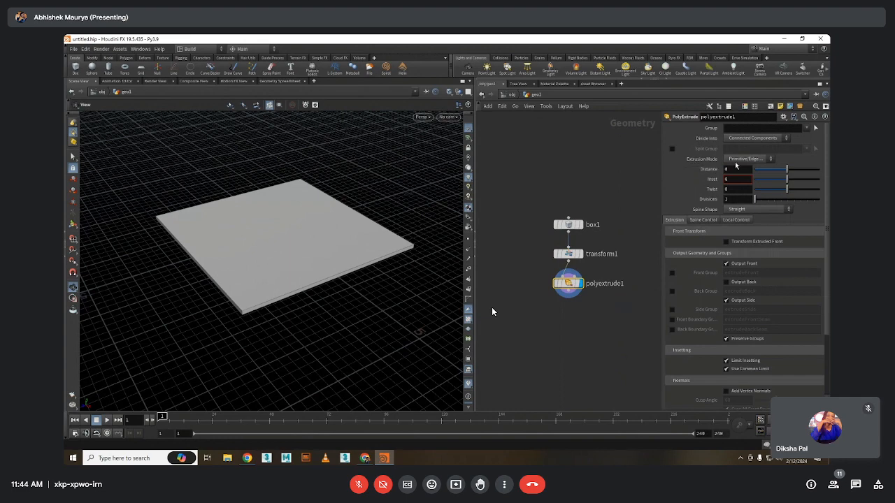
pyautogui.moveTo(789, 170); pyautogui.dragTo(807, 168)
# Choose the four thin side faces of the slab as the PolyExtrude group
pyautogui.click(815, 128)
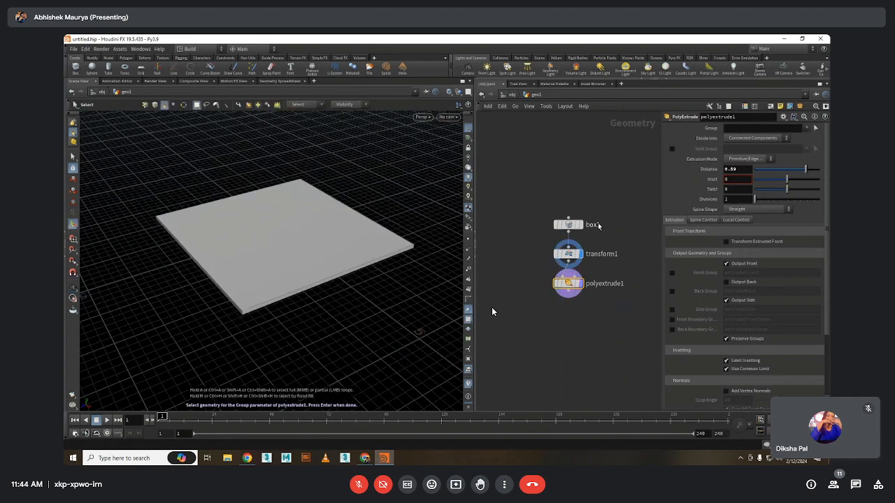
pyautogui.click(302, 294)
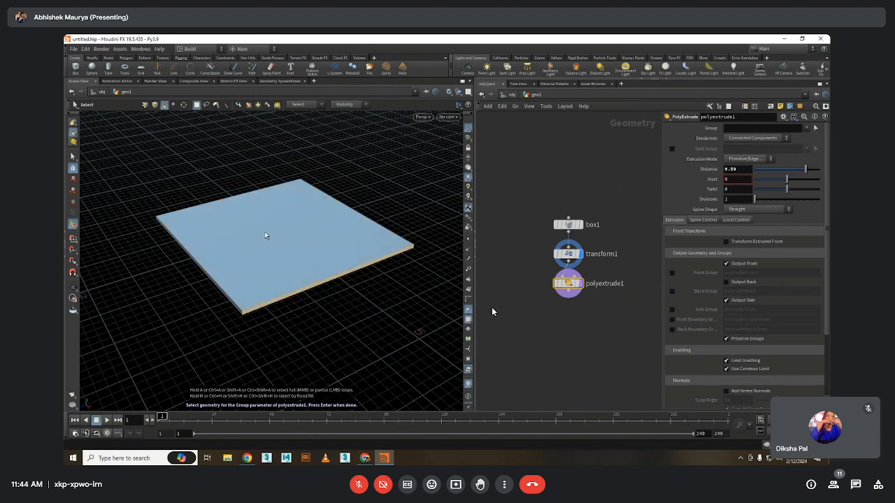
pyautogui.press('Return')
pyautogui.moveTo(212, 283); pyautogui.dragTo(314, 285)
pyautogui.press('s')
pyautogui.click(313, 286)
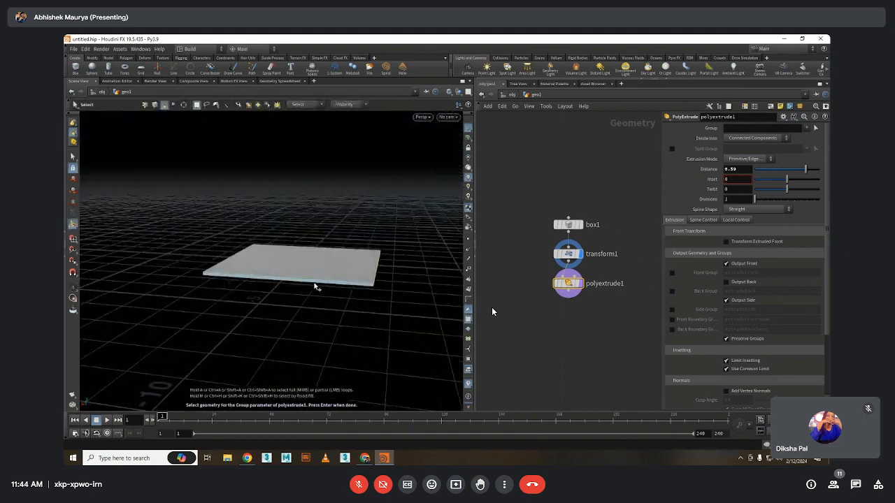
pyautogui.press('Return')
# Divide the extrusion into Individual Elements and set its distance to 0.9
pyautogui.moveTo(379, 258); pyautogui.dragTo(350, 307)
pyautogui.moveTo(806, 169)
pyautogui.mouseDown()
pyautogui.moveTo(820, 171)
pyautogui.moveTo(800, 170)
pyautogui.moveTo(811, 171)
pyautogui.mouseUp()
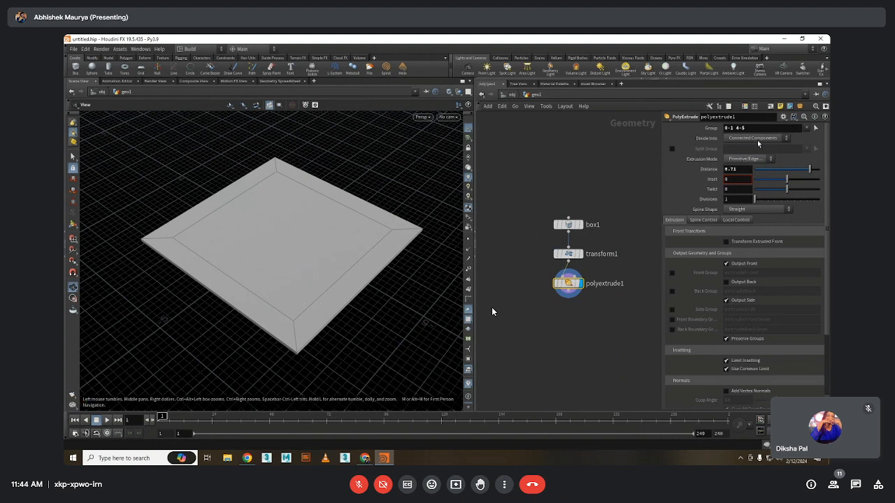
pyautogui.click(757, 139)
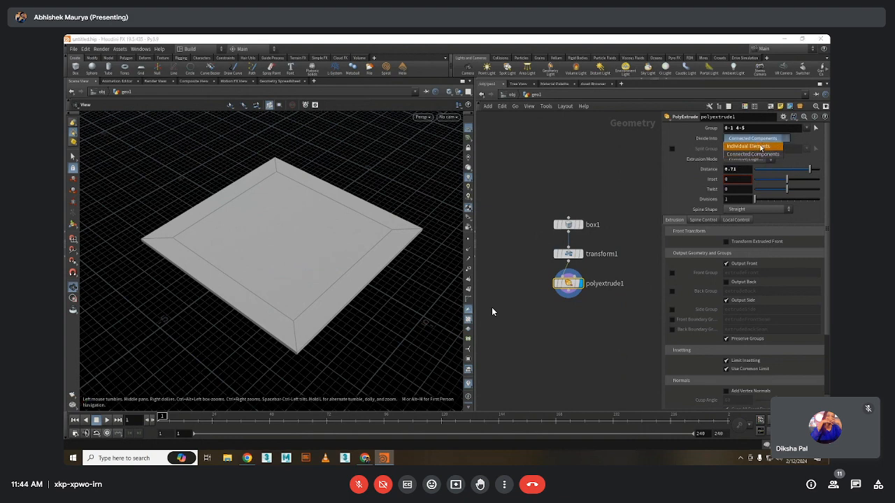
pyautogui.click(748, 146)
pyautogui.moveTo(808, 171)
pyautogui.mouseDown()
pyautogui.moveTo(766, 171)
pyautogui.moveTo(816, 170)
pyautogui.mouseUp()
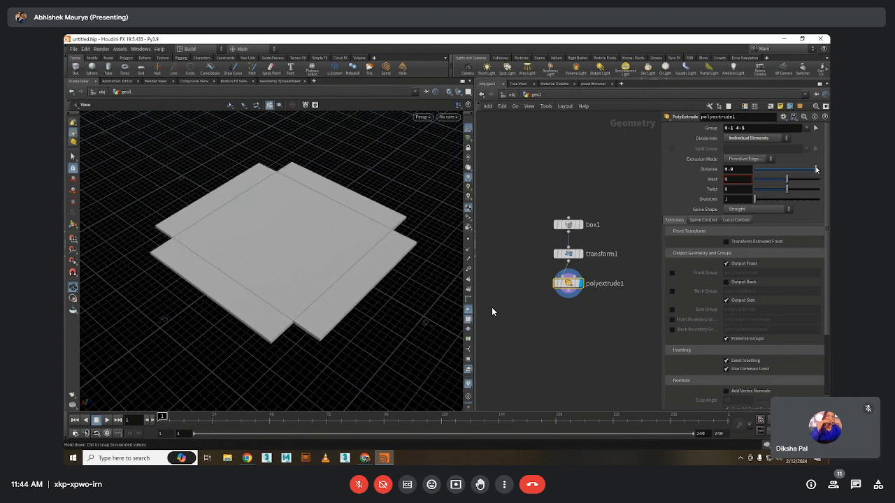
# Try to set the Box node's X axis divisions to 3
pyautogui.moveTo(528, 262); pyautogui.dragTo(529, 259, button='middle')
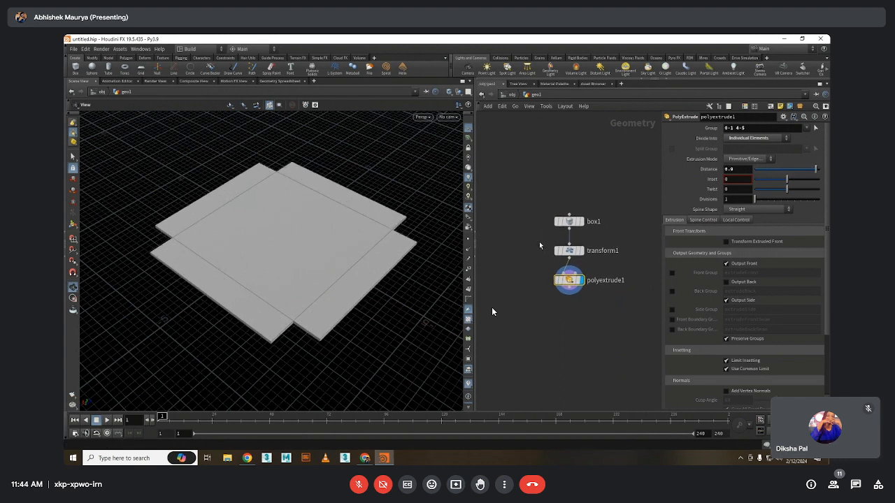
pyautogui.moveTo(525, 212); pyautogui.dragTo(534, 203, button='middle')
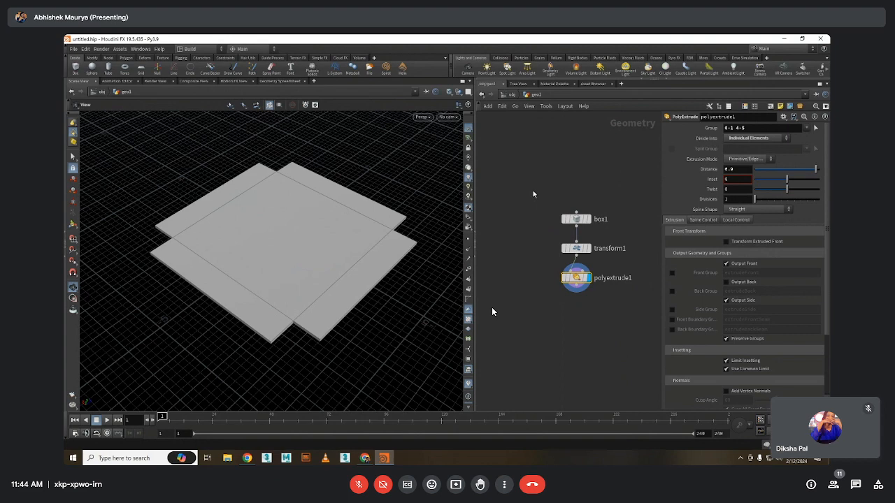
pyautogui.moveTo(532, 190); pyautogui.dragTo(593, 233)
pyautogui.moveTo(532, 234); pyautogui.dragTo(537, 234, button='middle')
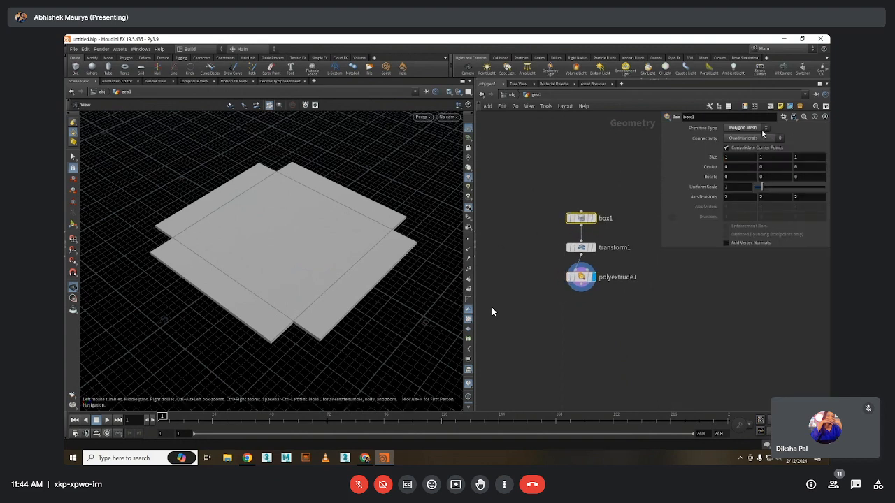
pyautogui.doubleClick(730, 197)
pyautogui.write('3')
pyautogui.press('Return')
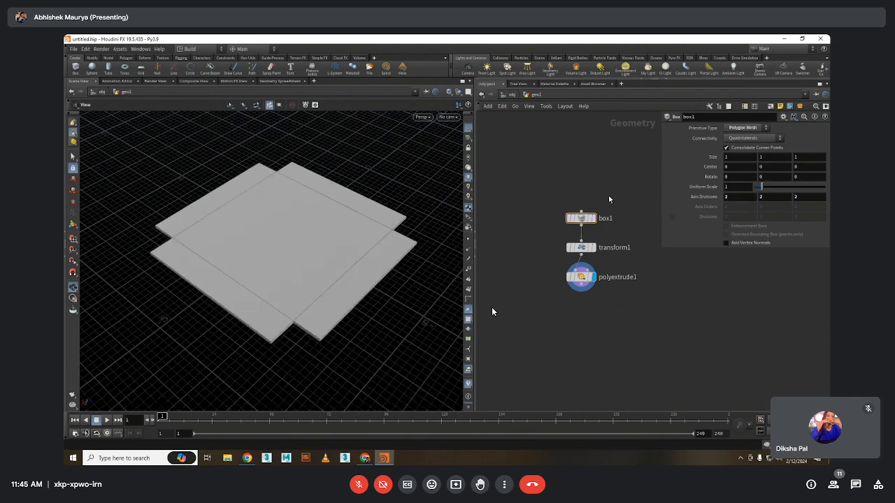
# Compare the displayed output of the Box node with that of the PolyExtrude node
pyautogui.click(592, 219)
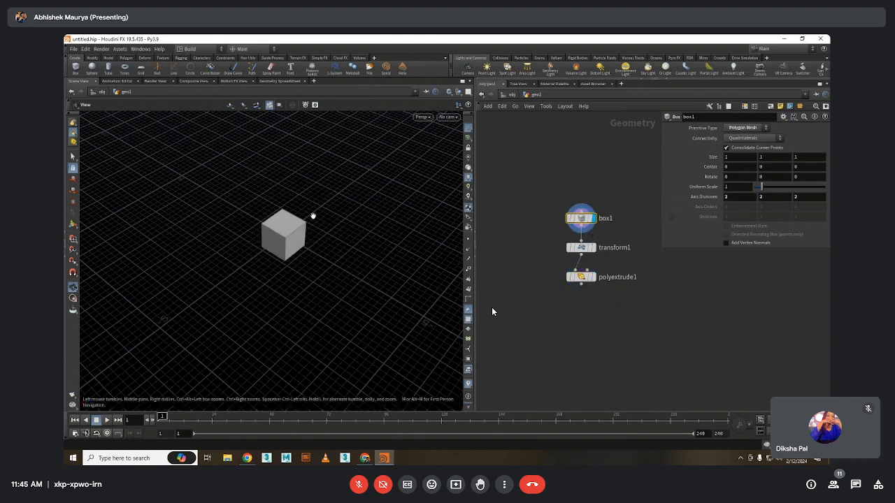
pyautogui.press('f')
pyautogui.moveTo(279, 256); pyautogui.dragTo(307, 263)
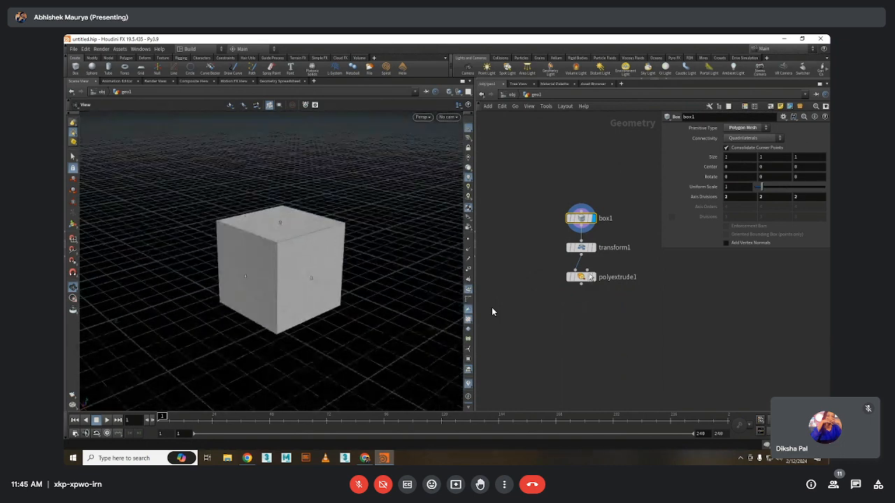
pyautogui.click(581, 276)
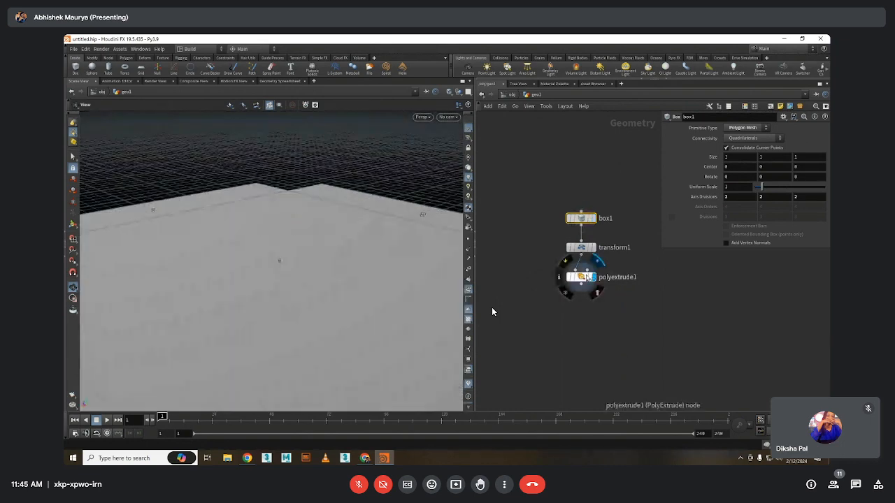
pyautogui.click(591, 219)
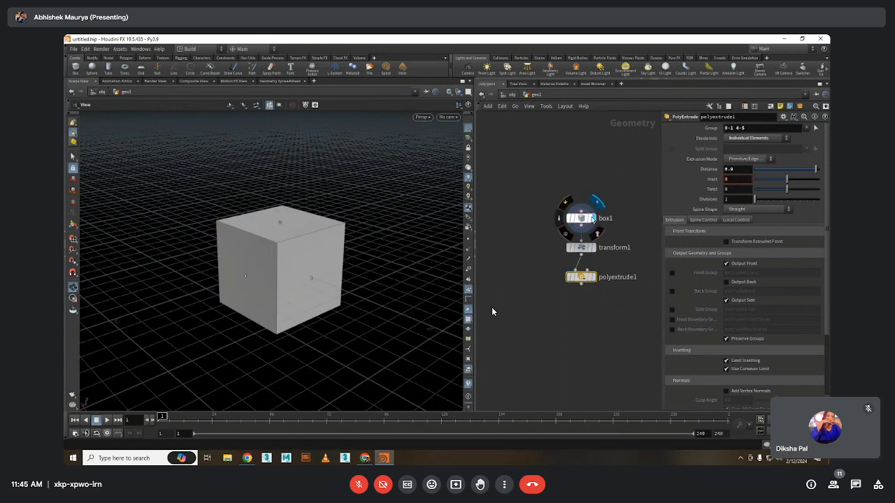
# Set the X axis divisions of the Box node to 3
pyautogui.click(581, 218)
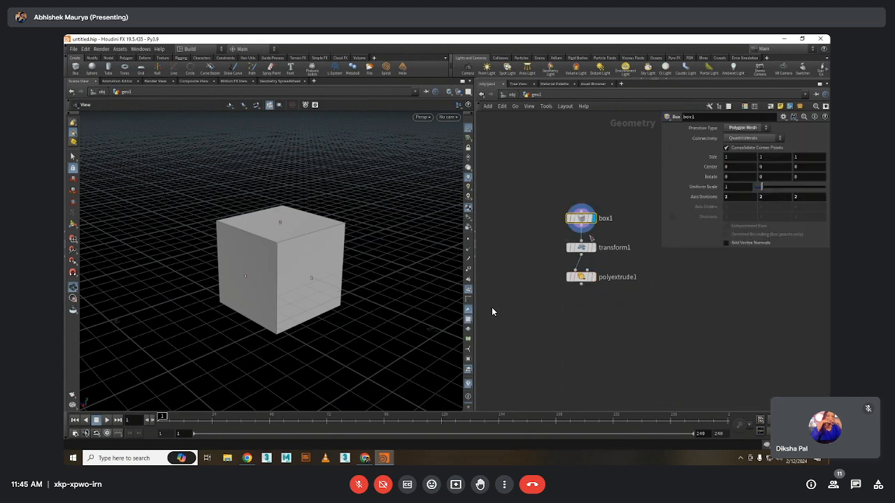
pyautogui.click(734, 196)
pyautogui.write('3')
pyautogui.press('Return')
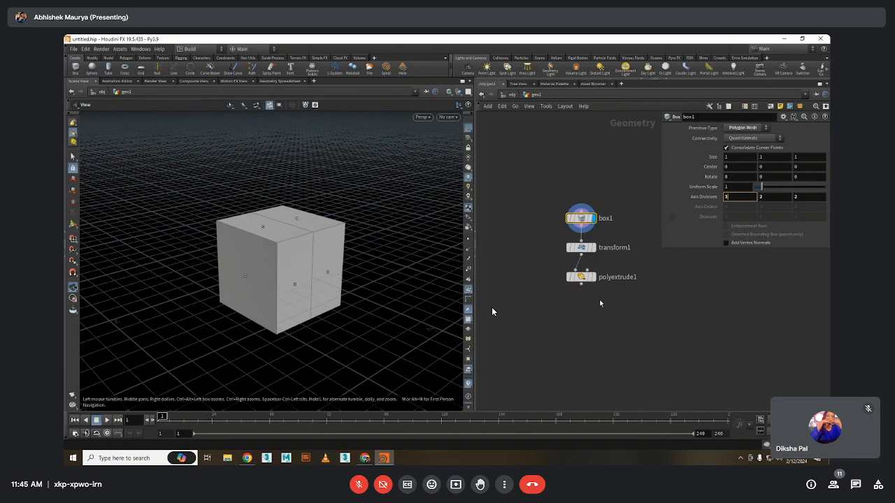
# Display the output of the PolyExtrude node and examine the extruded box from several angles
pyautogui.click(591, 276)
pyautogui.click(580, 277)
pyautogui.scroll(-5, 328, 276)
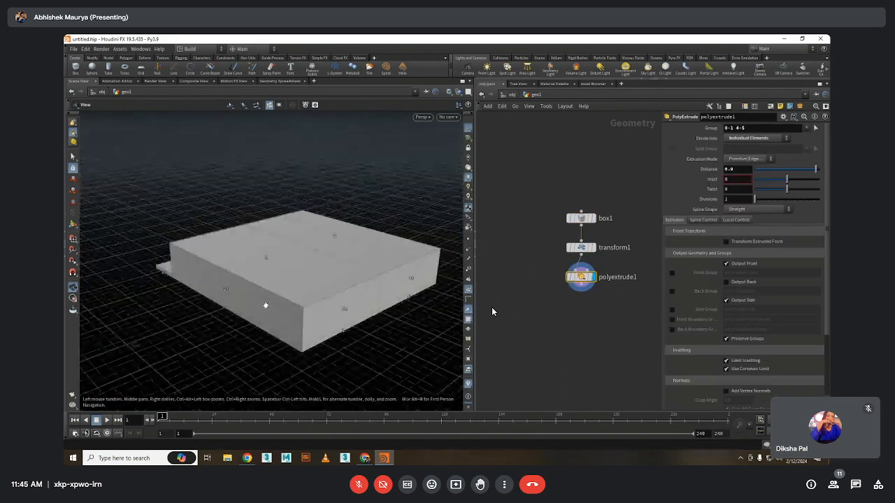
pyautogui.scroll(4, 280, 319)
pyautogui.scroll(-4, 279, 319)
pyautogui.moveTo(250, 258); pyautogui.dragTo(299, 283)
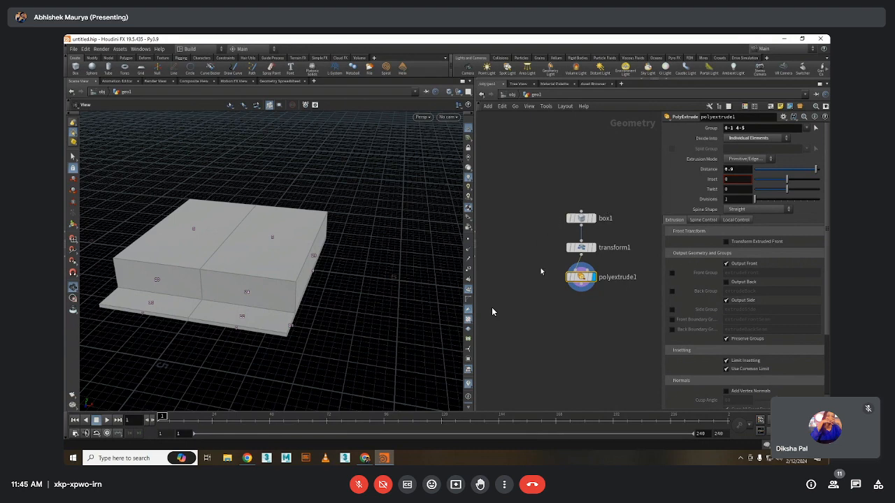
# Insert a Group Create node between the Transform and PolyExtrude nodes
pyautogui.moveTo(580, 277); pyautogui.dragTo(580, 322)
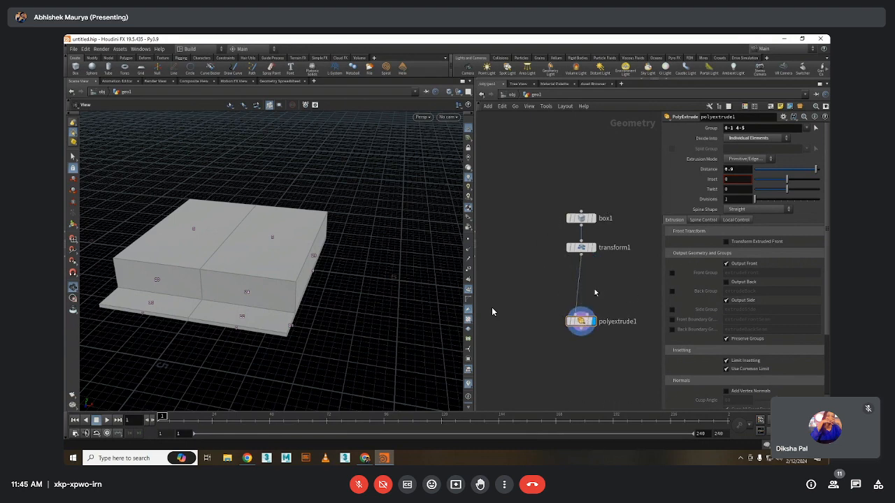
pyautogui.press('Tab')
pyautogui.write('group')
pyautogui.press('Return')
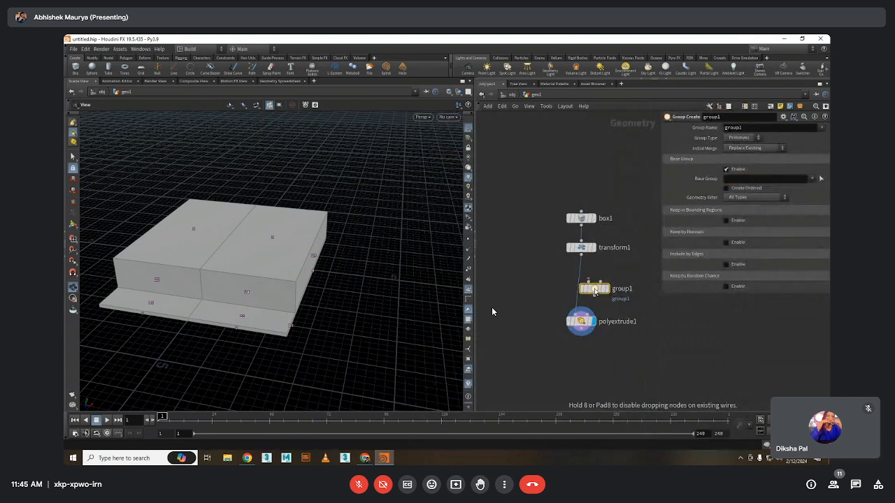
pyautogui.click(581, 286)
pyautogui.click(580, 321)
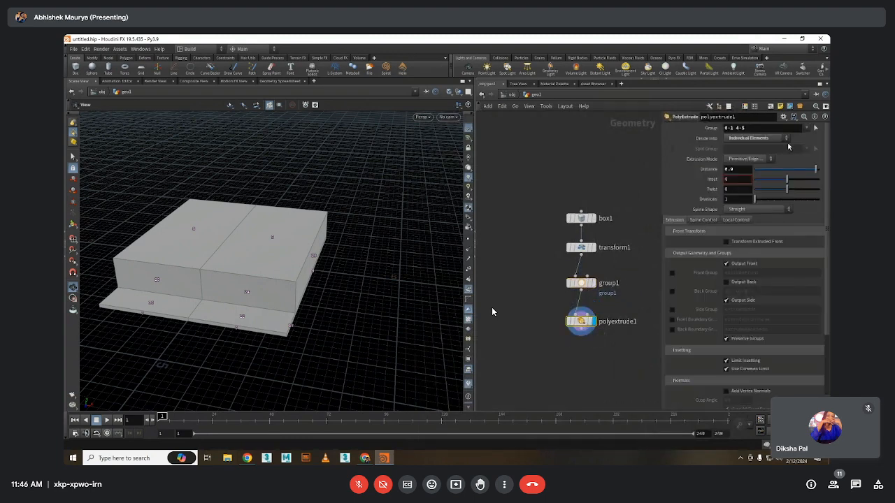
# Switch to the Google Meet call, admit the waiting participant, and return to Houdini
pyautogui.hotkey('alt', 'Tab')
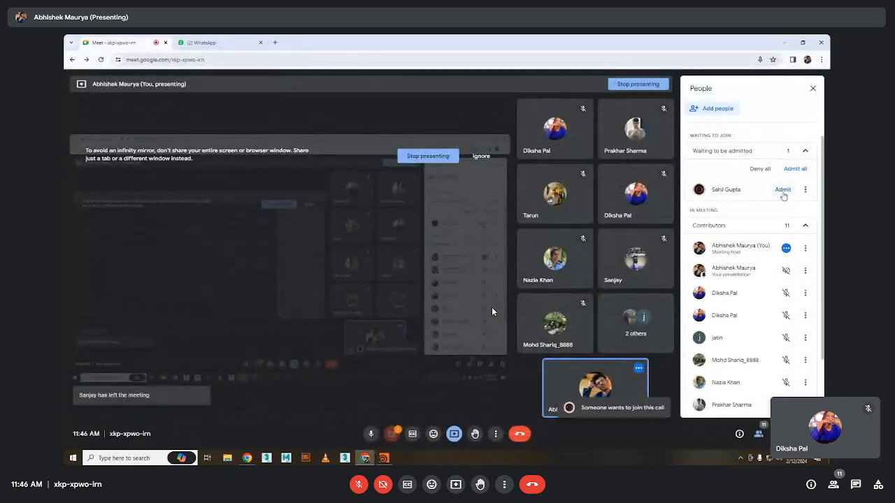
pyautogui.click(784, 190)
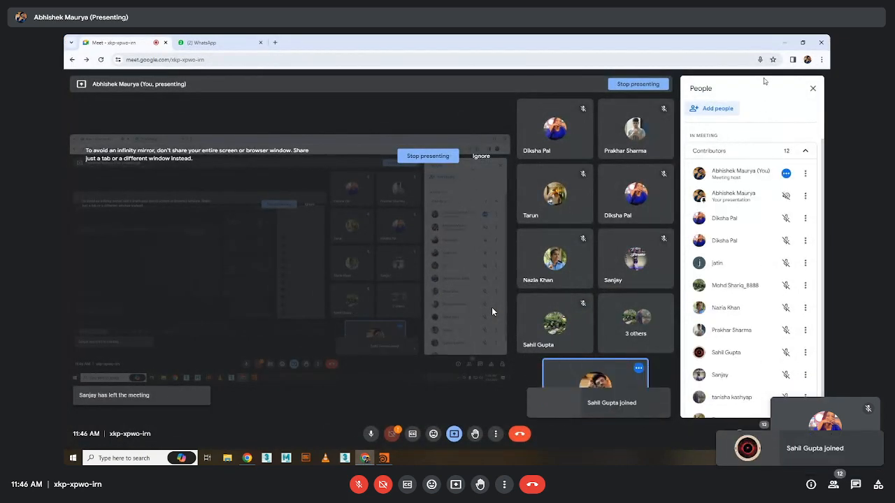
pyautogui.click(786, 42)
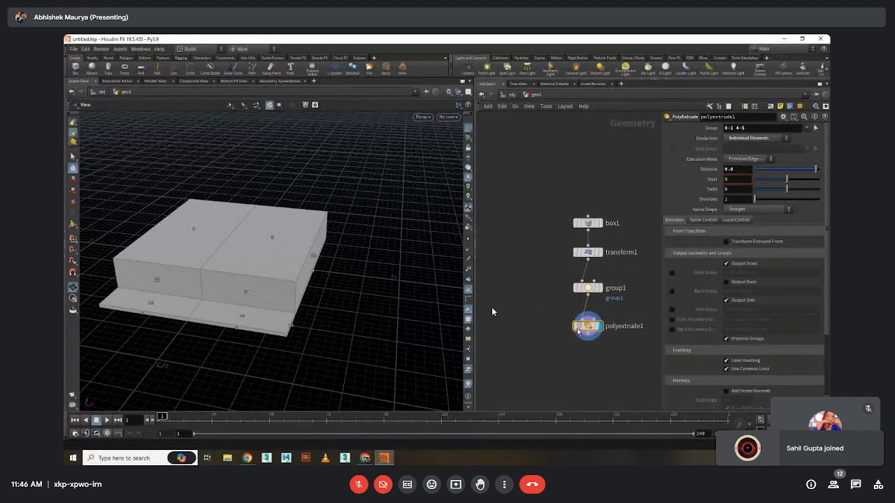
# Tidy the position of the PolyExtrude node under the Group node and clear its Group value
pyautogui.moveTo(587, 326); pyautogui.dragTo(587, 318)
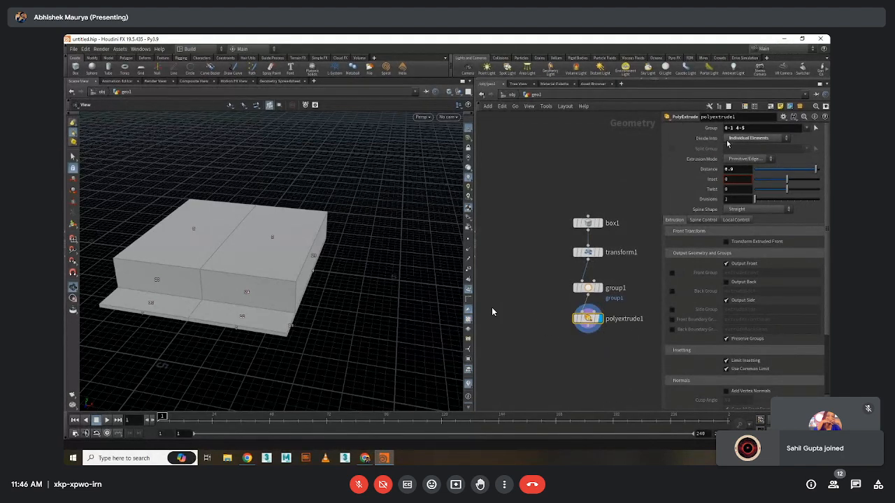
pyautogui.tripleClick(741, 128)
pyautogui.press('BackSpace')
pyautogui.press('Return')
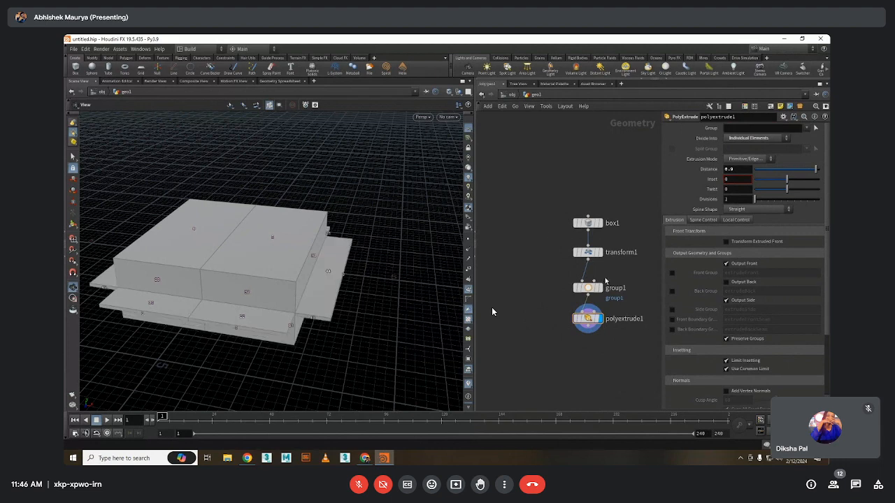
# Display the Group node and pick the flattened box's side faces, 0-3 8-9, as its Base Group
pyautogui.click(587, 287)
pyautogui.click(604, 274)
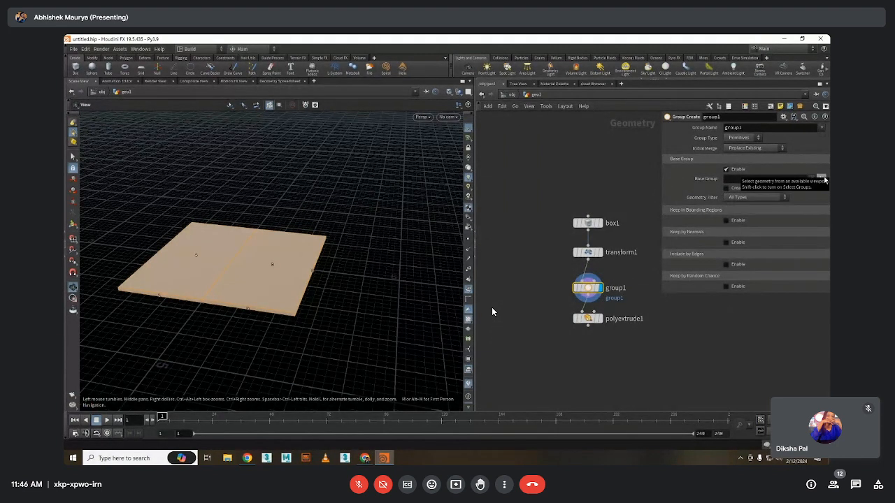
pyautogui.click(822, 179)
pyautogui.click(270, 314)
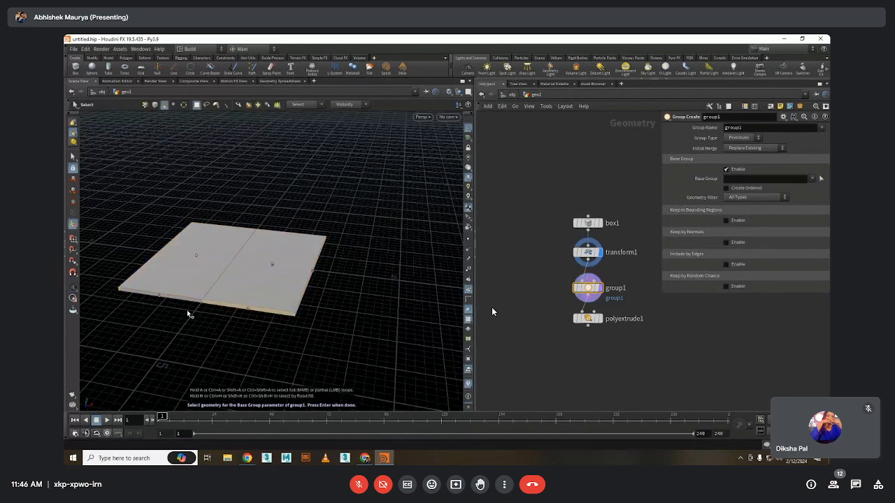
pyautogui.keyDown('alt'); pyautogui.moveTo(194, 306); pyautogui.dragTo(221, 321); pyautogui.keyUp('alt')
pyautogui.press('v')
pyautogui.keyDown('alt'); pyautogui.moveTo(149, 318); pyautogui.dragTo(201, 321); pyautogui.keyUp('alt')
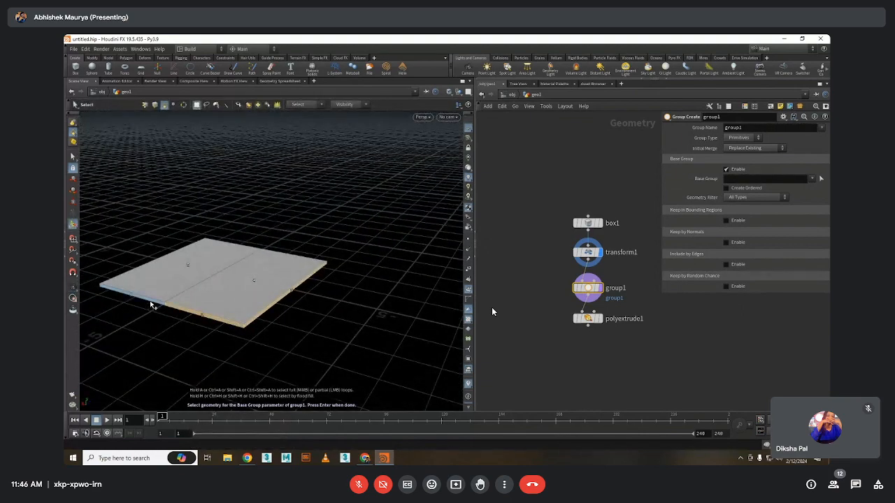
pyautogui.keyDown('alt'); pyautogui.moveTo(152, 306); pyautogui.dragTo(213, 314); pyautogui.keyUp('alt')
pyautogui.press('Escape')
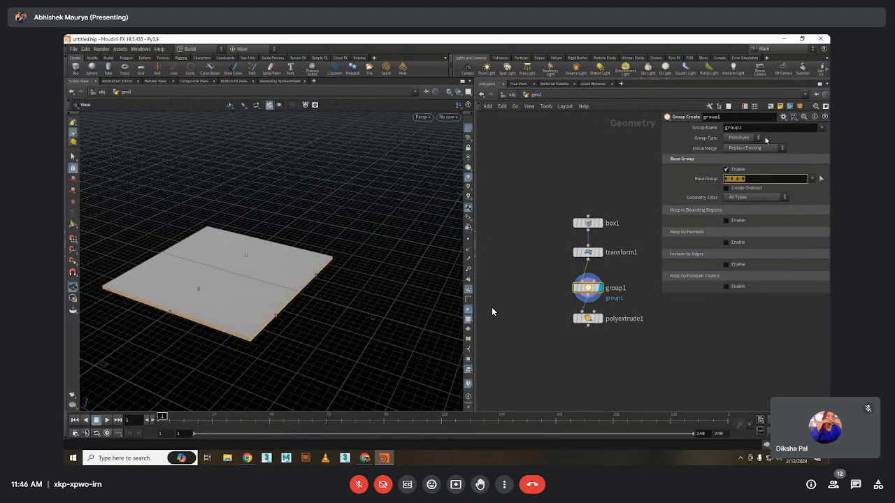
# Name the primitive group Side in the Group node
pyautogui.doubleClick(734, 128)
pyautogui.write('Side')
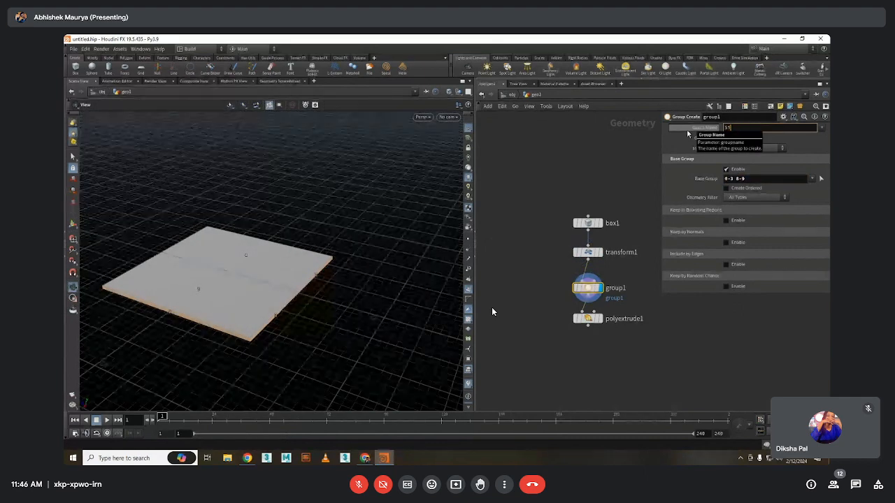
pyautogui.press('Return')
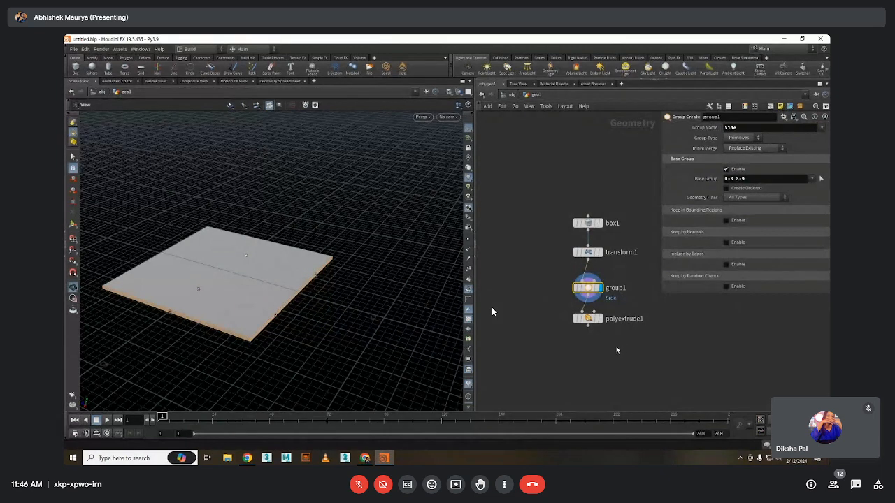
# Display the PolyExtrude node and restrict its extrusion to the Side group
pyautogui.click(599, 319)
pyautogui.click(587, 319)
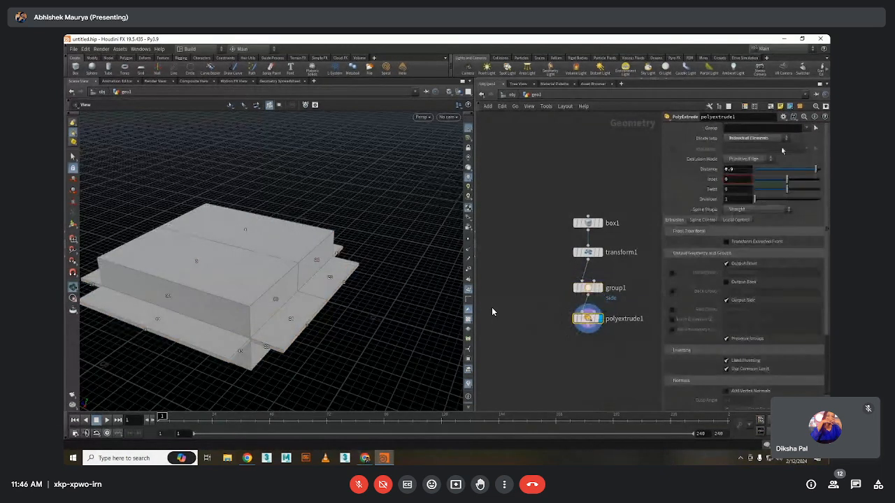
pyautogui.click(814, 128)
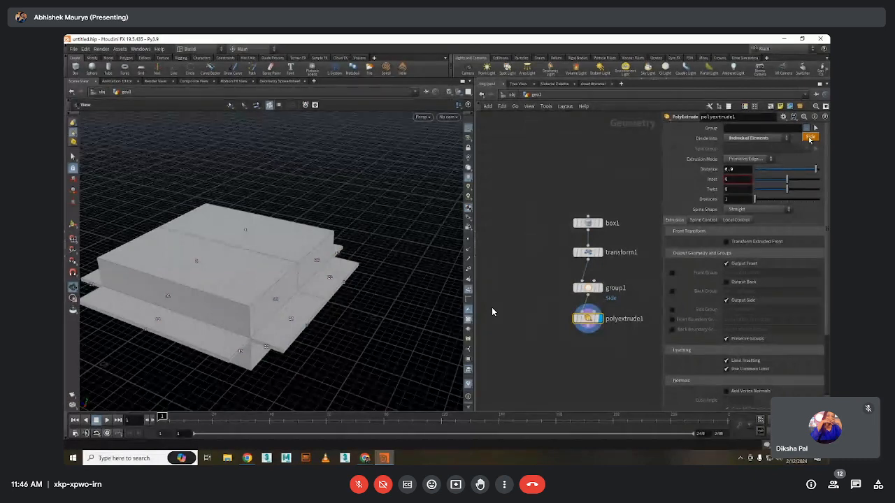
pyautogui.click(810, 137)
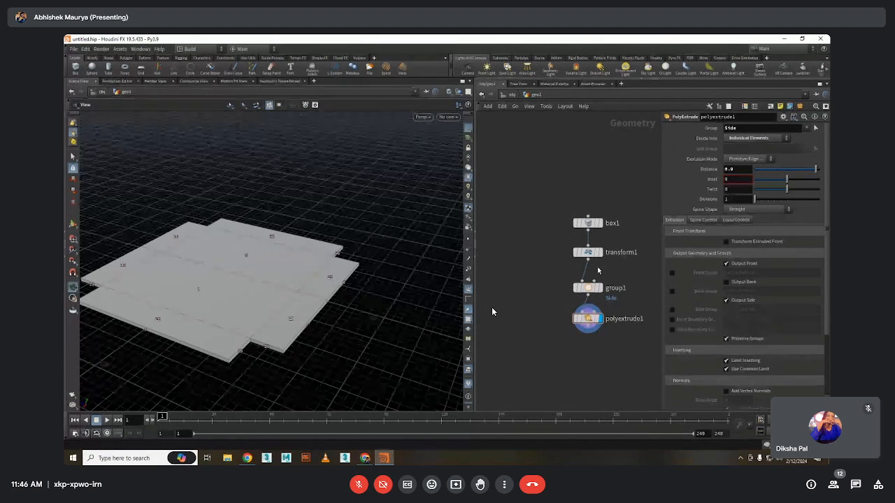
# Set the Box node's Y axis divisions to 3
pyautogui.click(587, 223)
pyautogui.press('BackSpace')
pyautogui.write('3')
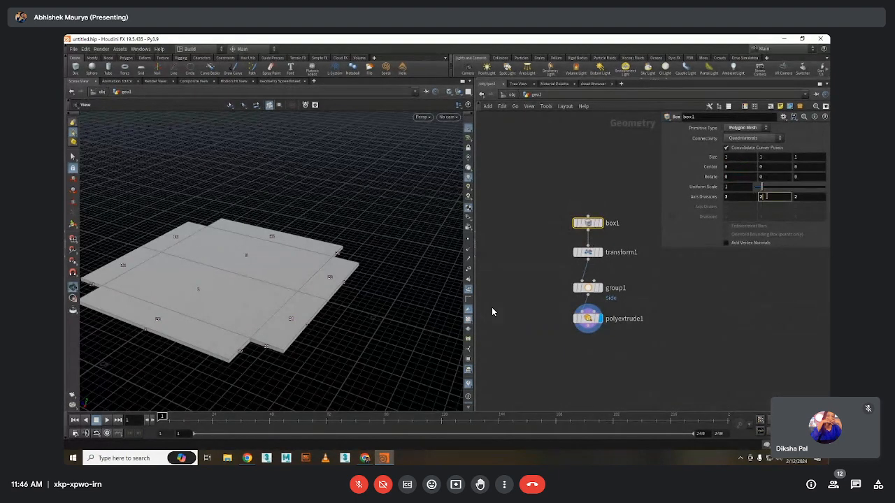
pyautogui.press('Return')
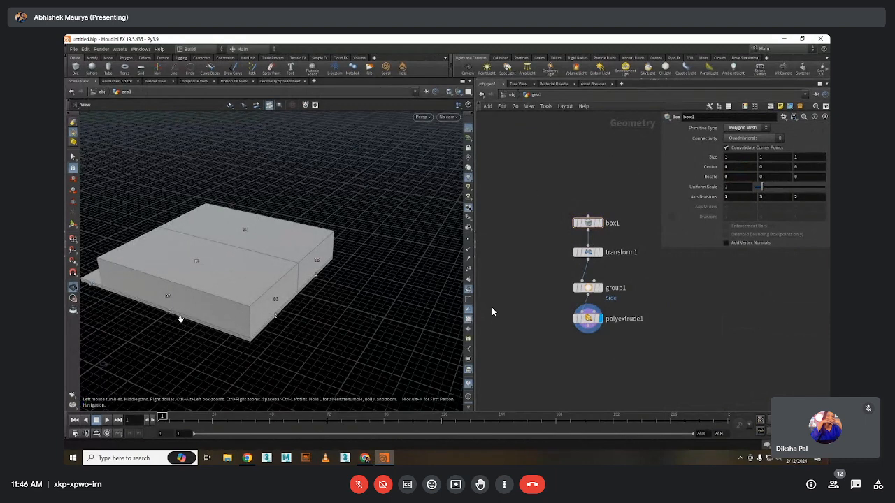
# Pull the Group node out of the chain between the Transform and PolyExtrude nodes
pyautogui.click(587, 287)
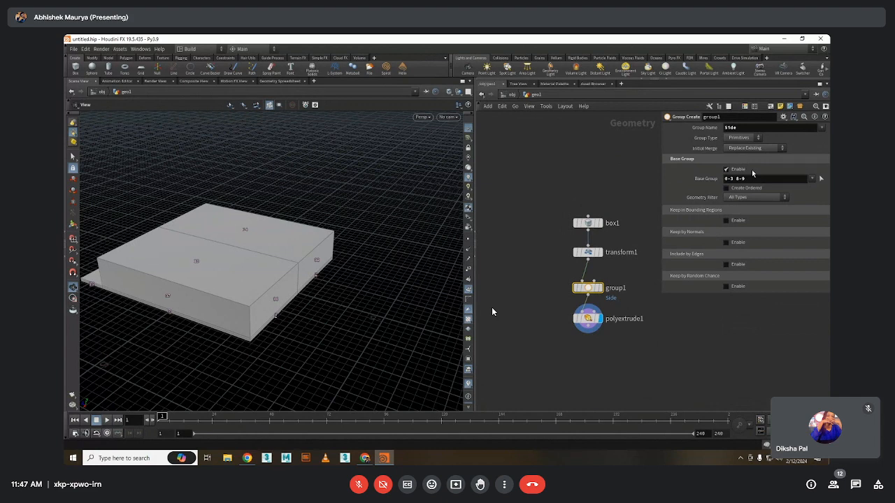
pyautogui.moveTo(646, 299); pyautogui.dragTo(563, 283)
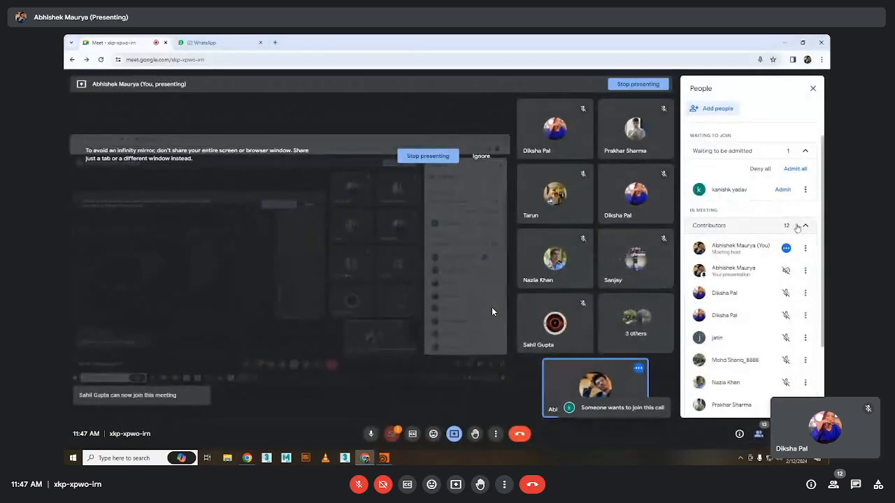
# Admit the participant waiting to join the Google Meet call
pyautogui.click(784, 191)
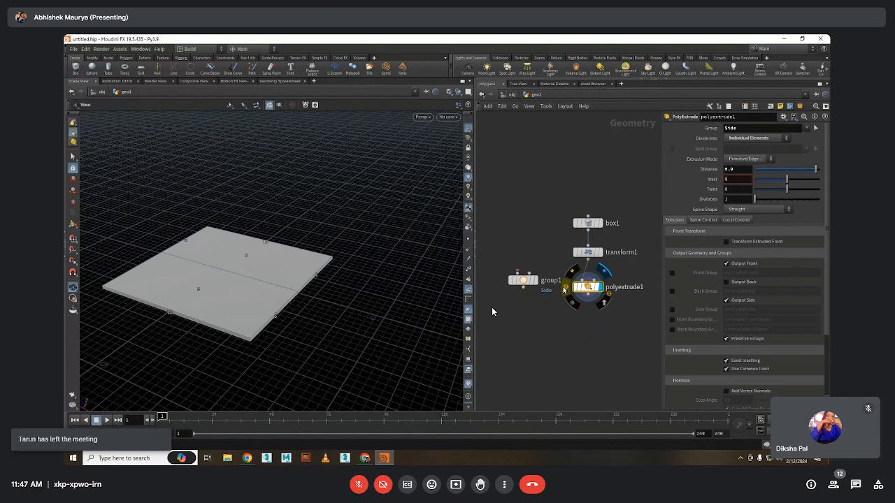
# Check the warning on the PolyExtrude node and clear its Group value
pyautogui.click(565, 288)
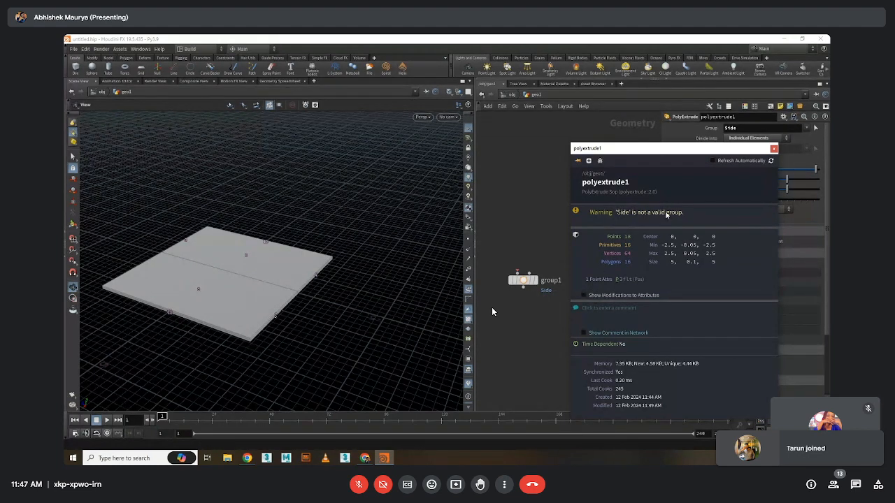
pyautogui.click(774, 148)
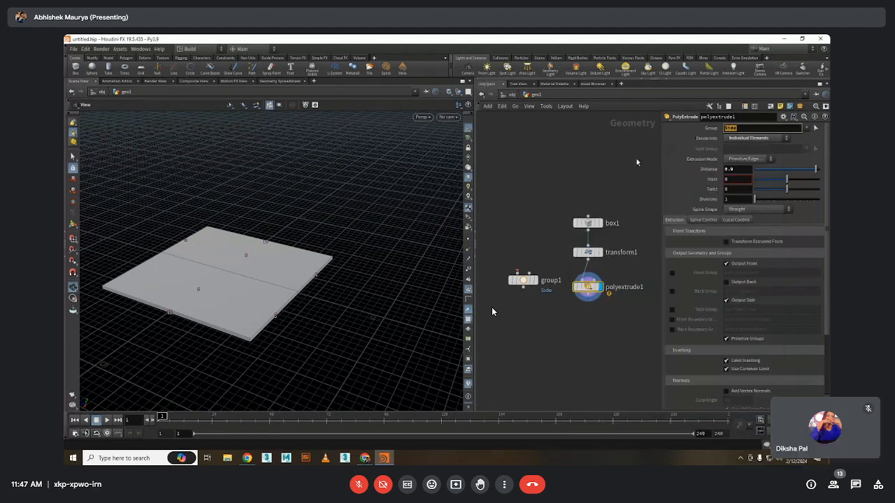
pyautogui.press('BackSpace')
pyautogui.press('Return')
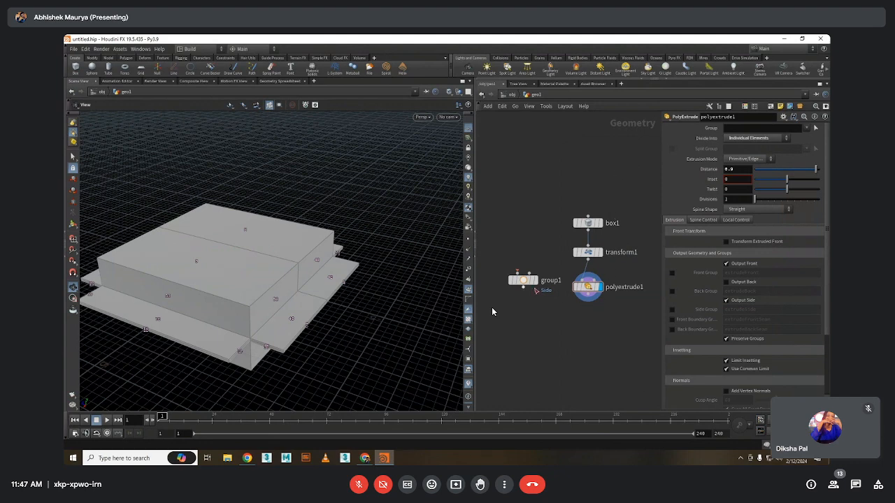
pyautogui.moveTo(588, 287); pyautogui.dragTo(587, 281)
# Set the Box node's X and Y axis divisions to 2
pyautogui.moveTo(535, 282)
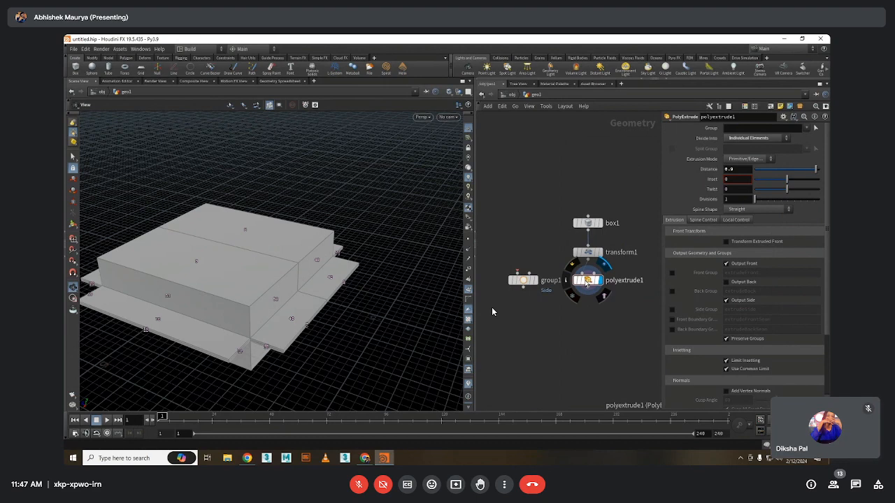
pyautogui.scroll(4, 492, 312)
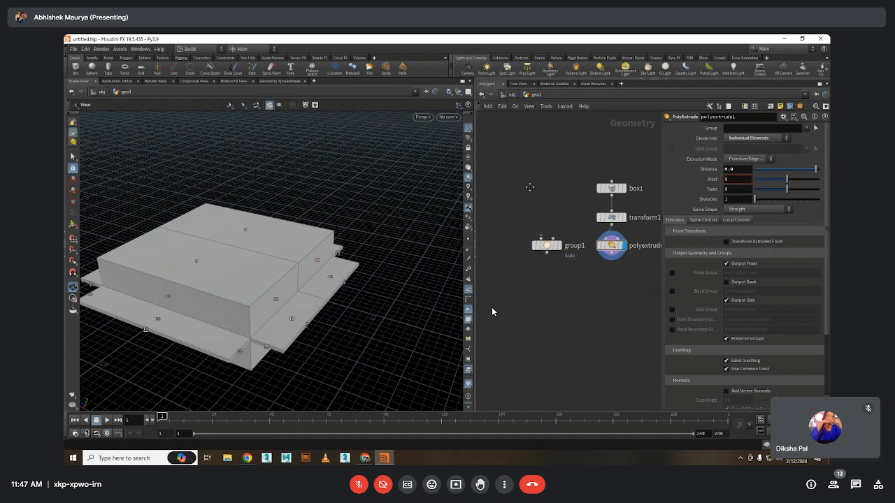
pyautogui.click(622, 241)
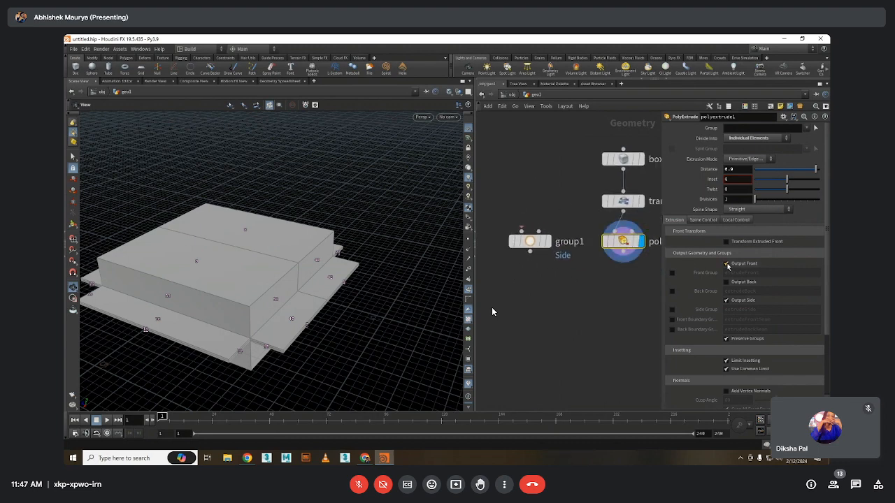
pyautogui.click(623, 158)
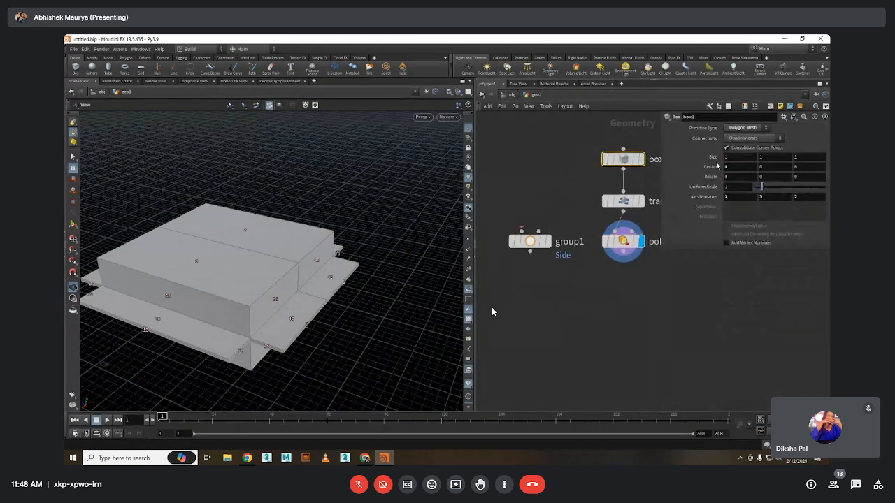
pyautogui.click(741, 196)
pyautogui.write('2')
pyautogui.press('Tab')
pyautogui.write('2')
pyautogui.press('Tab')
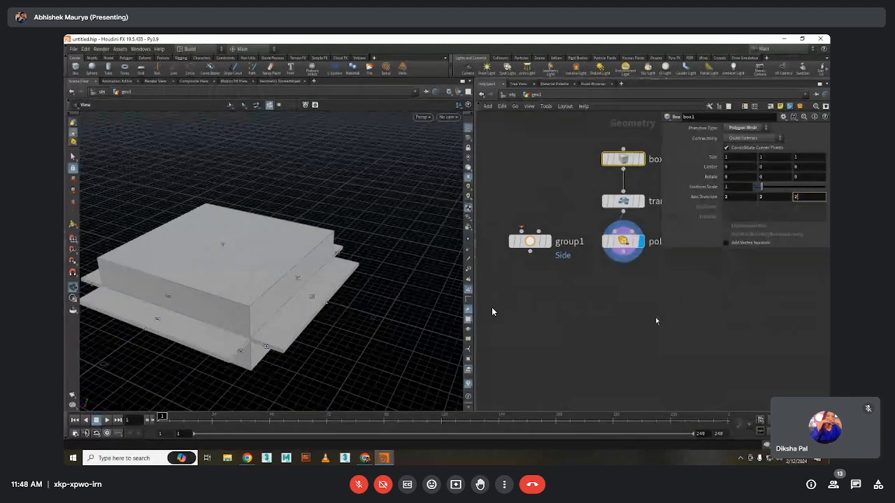
# Set the PolyExtrude distance to 1 and inspect the extruded box from different angles
pyautogui.click(623, 241)
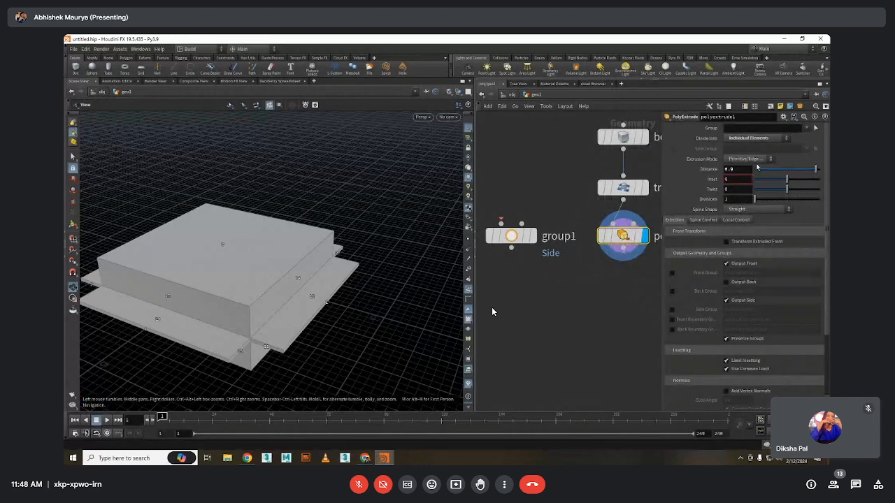
pyautogui.moveTo(758, 168); pyautogui.dragTo(818, 169)
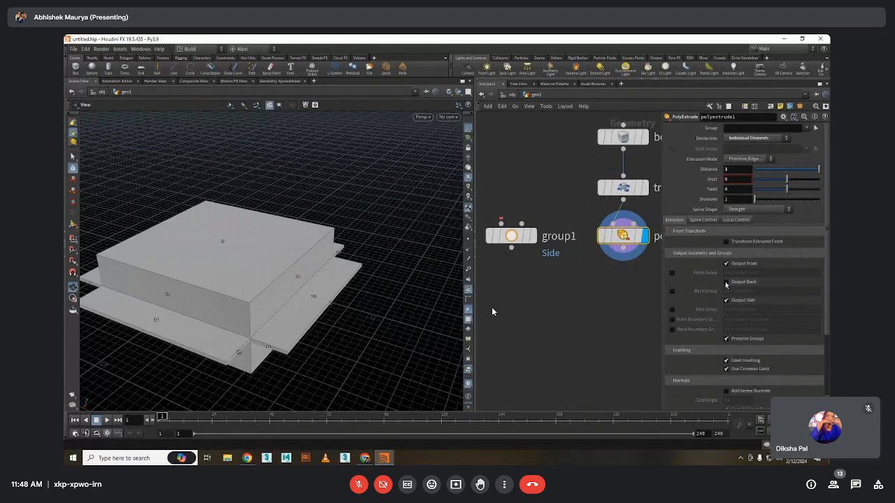
pyautogui.moveTo(307, 294); pyautogui.dragTo(308, 252)
pyautogui.moveTo(338, 278); pyautogui.dragTo(318, 325)
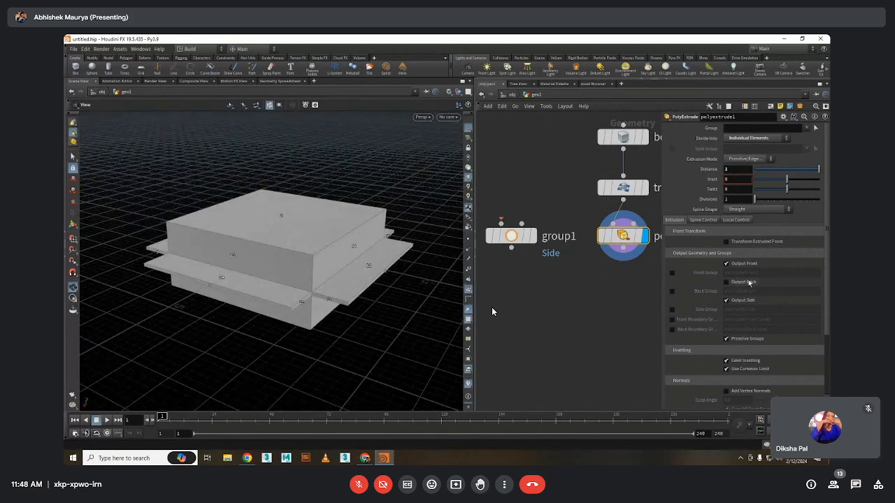
# Switch off Output Front on the PolyExtrude node to inspect the geometry without its front faces, and switch it back on
pyautogui.click(725, 263)
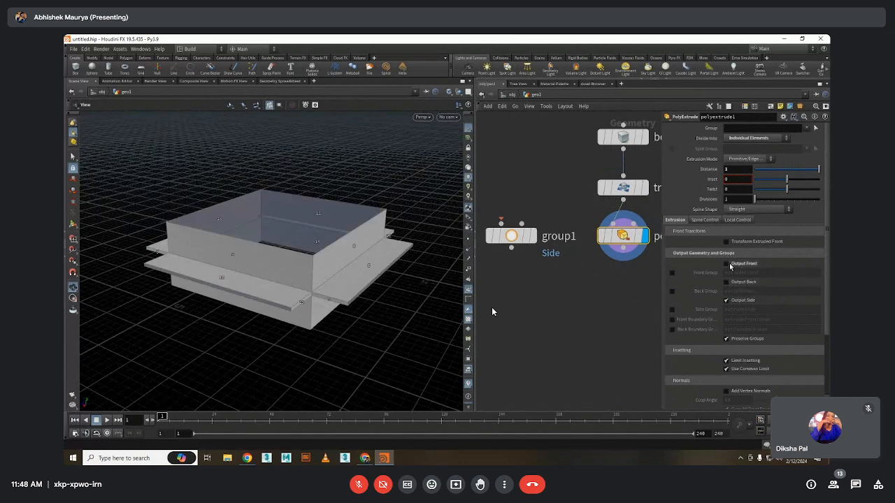
pyautogui.moveTo(401, 292); pyautogui.dragTo(352, 287)
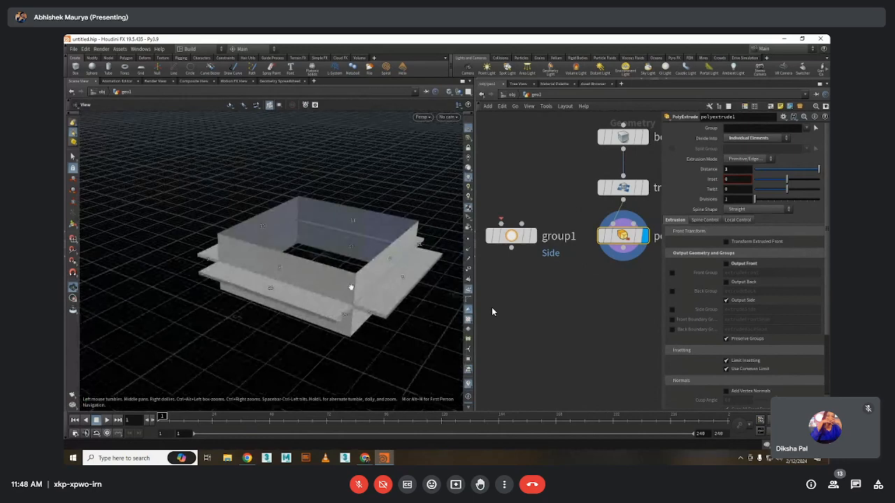
pyautogui.click(732, 266)
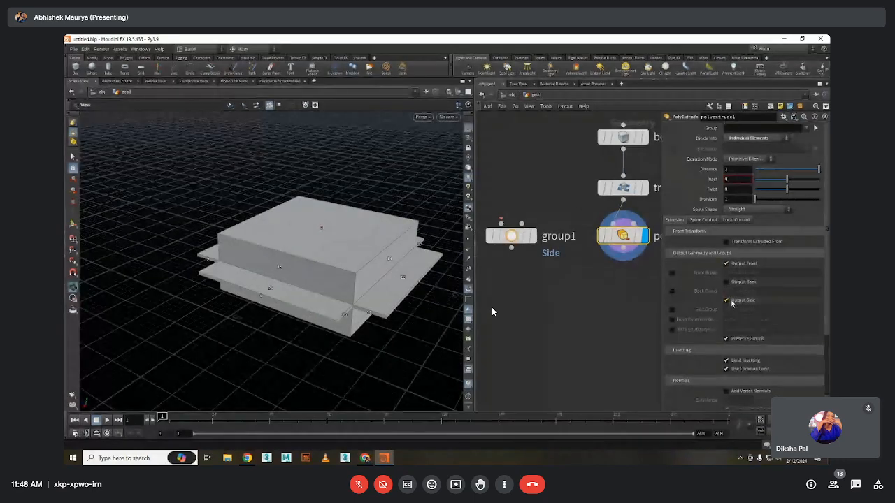
# Set the PolyExtrude distance to 0.58 while Output Side is temporarily off, and restore the side output
pyautogui.click(732, 302)
pyautogui.moveTo(363, 307); pyautogui.dragTo(364, 328)
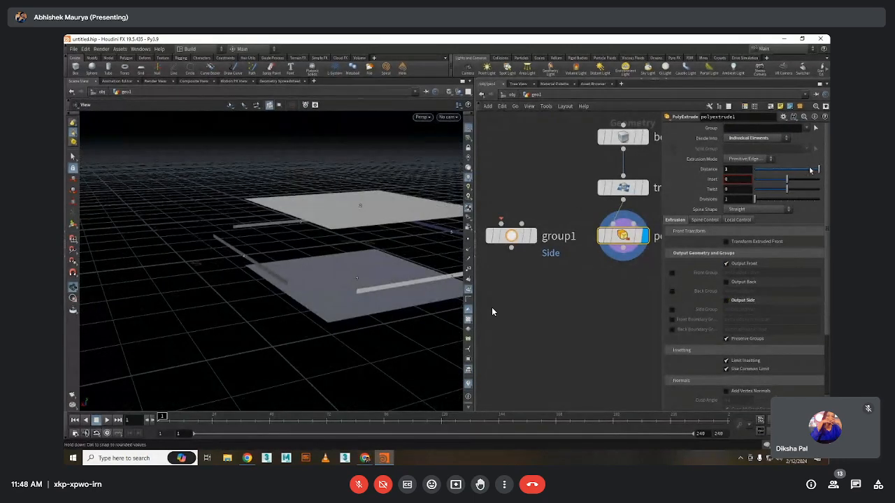
pyautogui.moveTo(810, 170)
pyautogui.mouseDown()
pyautogui.moveTo(787, 170)
pyautogui.moveTo(806, 170)
pyautogui.moveTo(804, 179)
pyautogui.mouseUp()
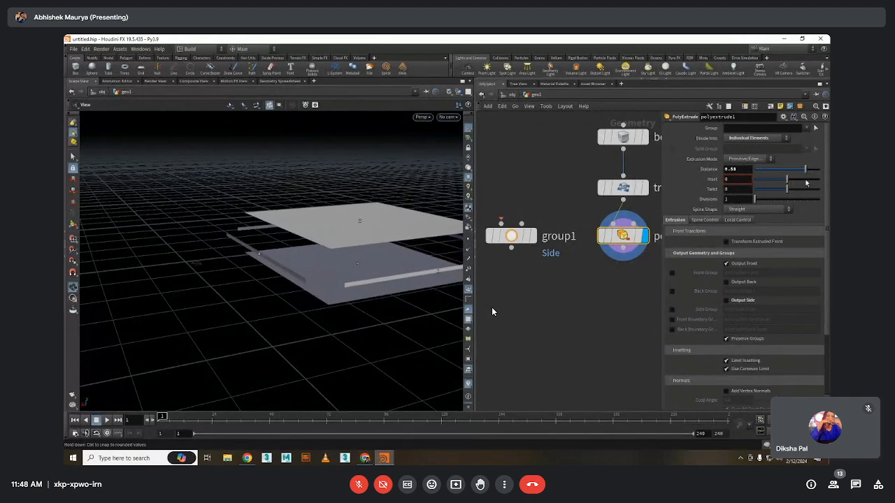
pyautogui.click(725, 300)
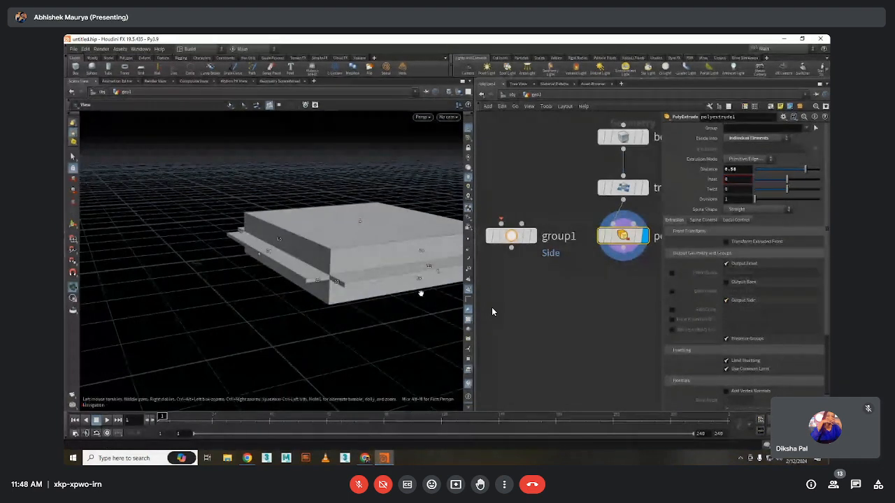
pyautogui.moveTo(419, 291); pyautogui.dragTo(286, 297)
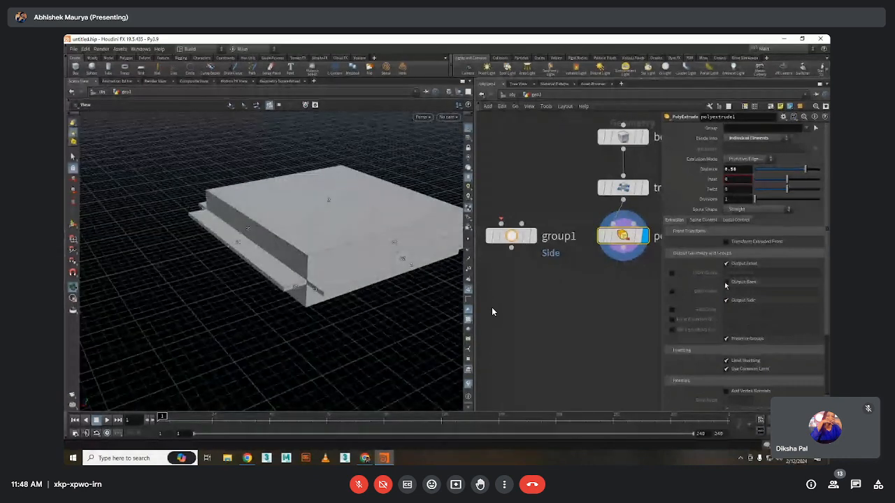
pyautogui.click(671, 274)
pyautogui.click(673, 273)
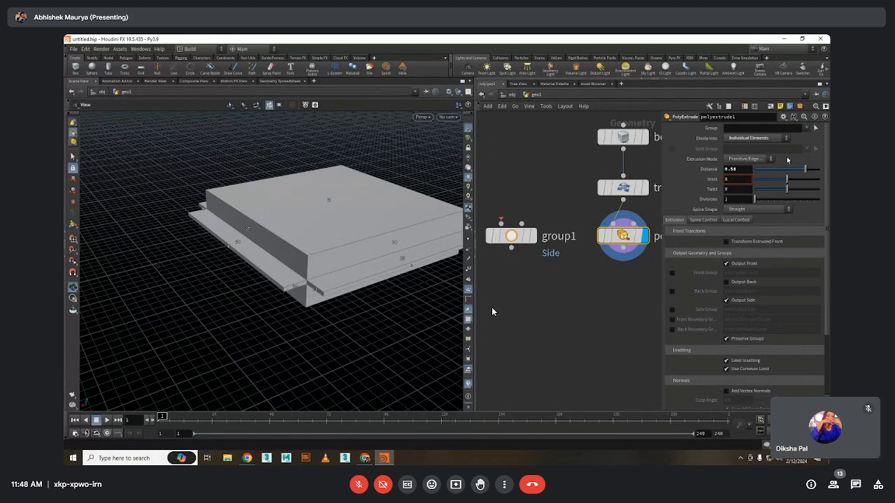
# Assign the slab's four side faces (0-1 4-5) as the PolyExtrude Group and enable the extrudeSide Side Group output
pyautogui.click(815, 128)
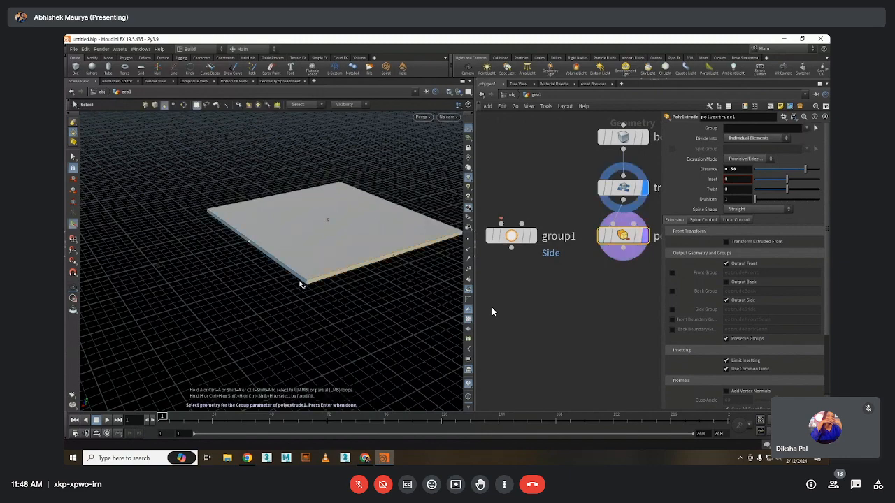
pyautogui.moveTo(301, 281); pyautogui.dragTo(206, 318)
pyautogui.click(206, 318)
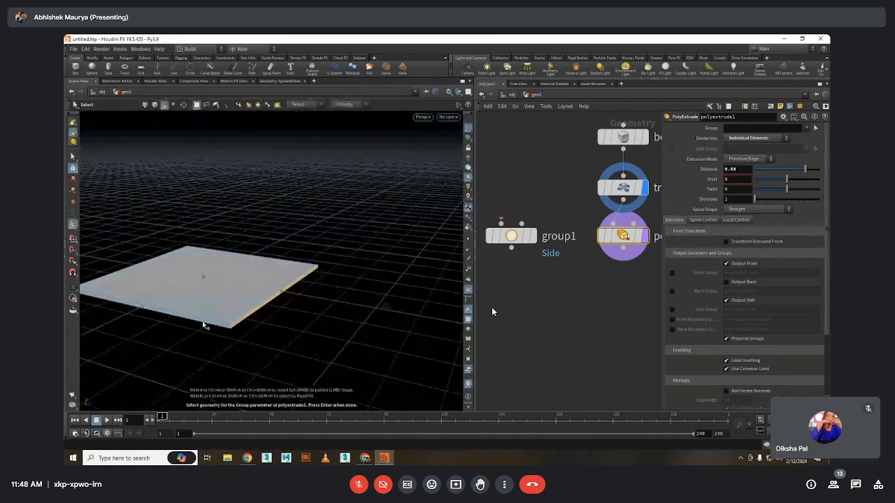
pyautogui.press('Return')
pyautogui.moveTo(317, 290)
pyautogui.mouseDown()
pyautogui.moveTo(272, 314)
pyautogui.moveTo(278, 300)
pyautogui.moveTo(307, 287)
pyautogui.mouseUp()
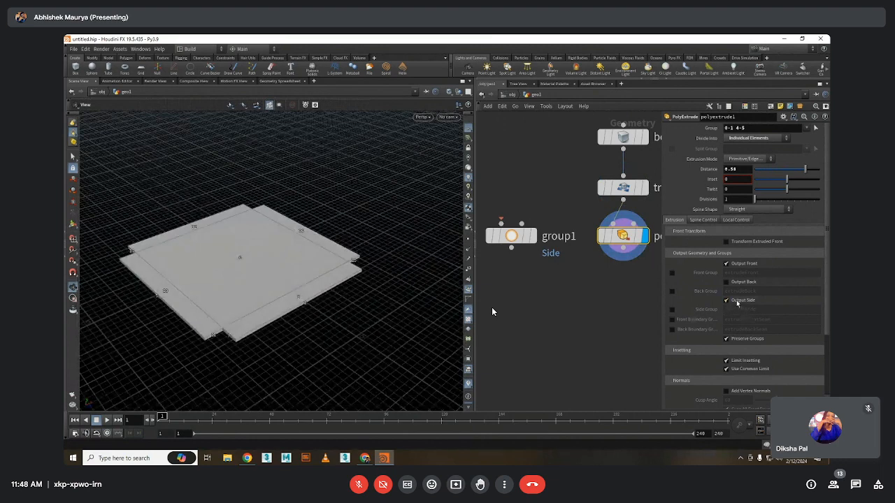
pyautogui.click(672, 309)
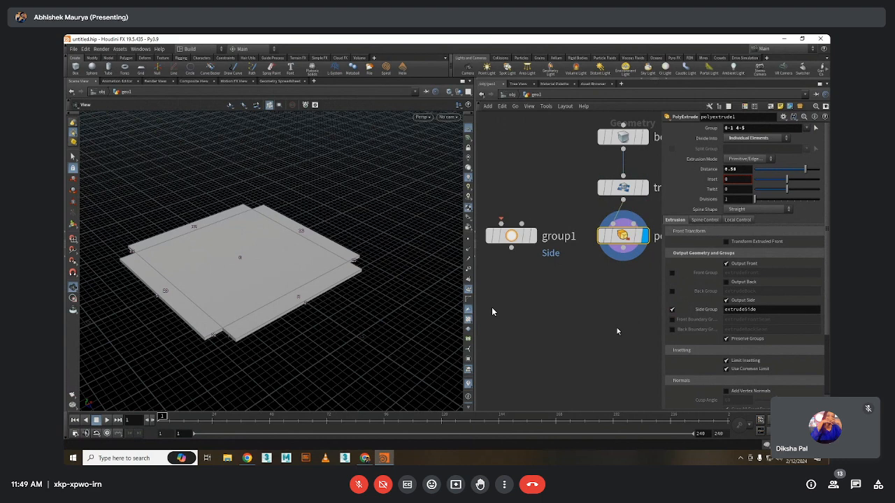
# Add a Color node after polyextrude1 and set its color to pure red (1, 0, 0)
pyautogui.scroll(-2, 565, 300)
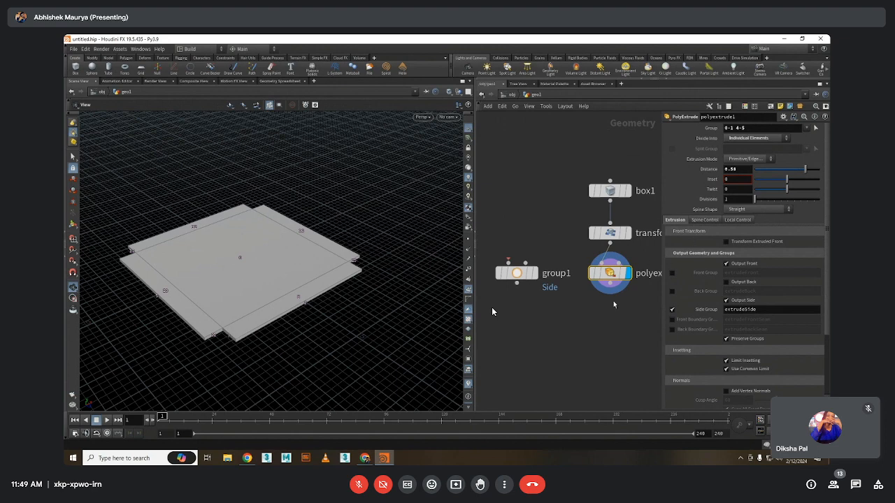
pyautogui.moveTo(613, 301); pyautogui.dragTo(599, 295, button='middle')
pyautogui.moveTo(607, 274)
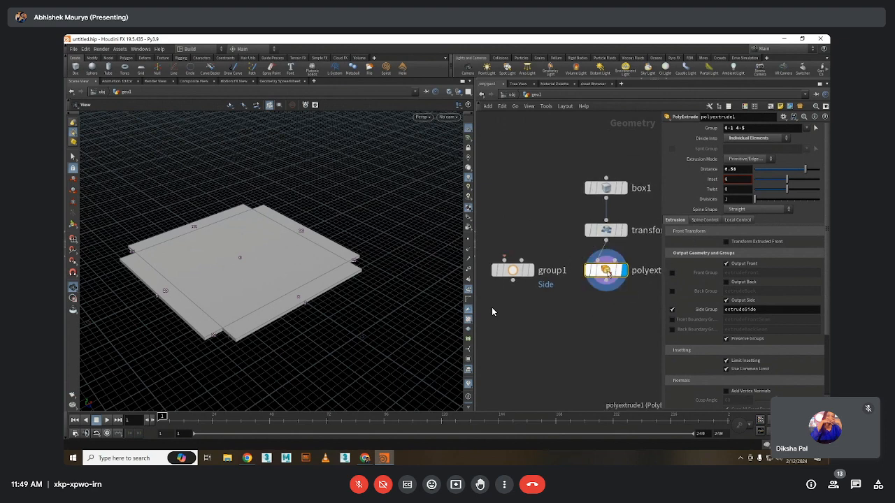
pyautogui.press('Tab')
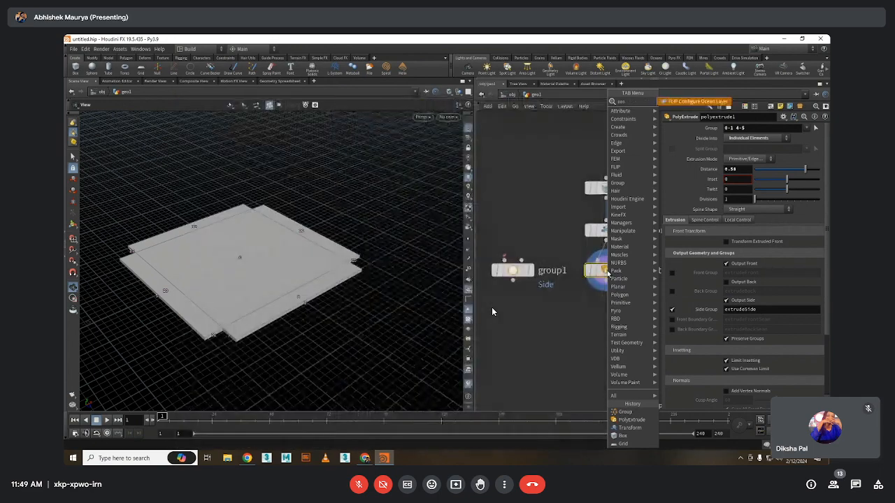
pyautogui.write('color')
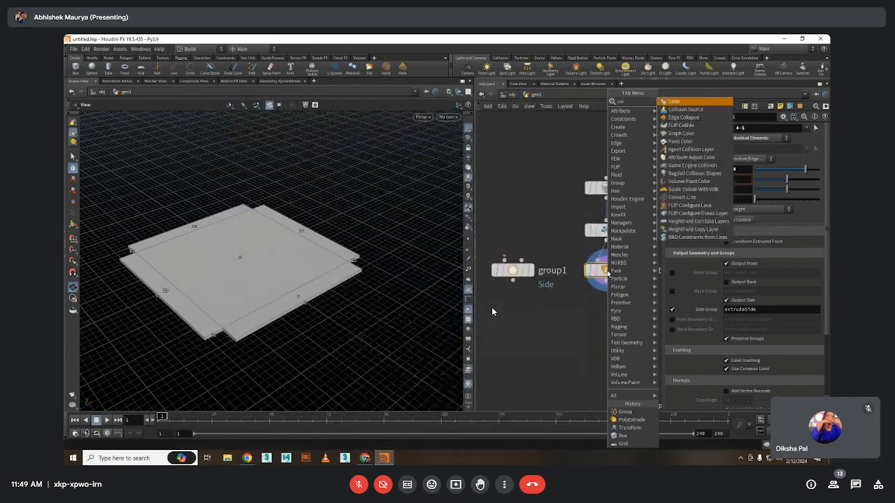
pyautogui.press('Return')
pyautogui.click(732, 177)
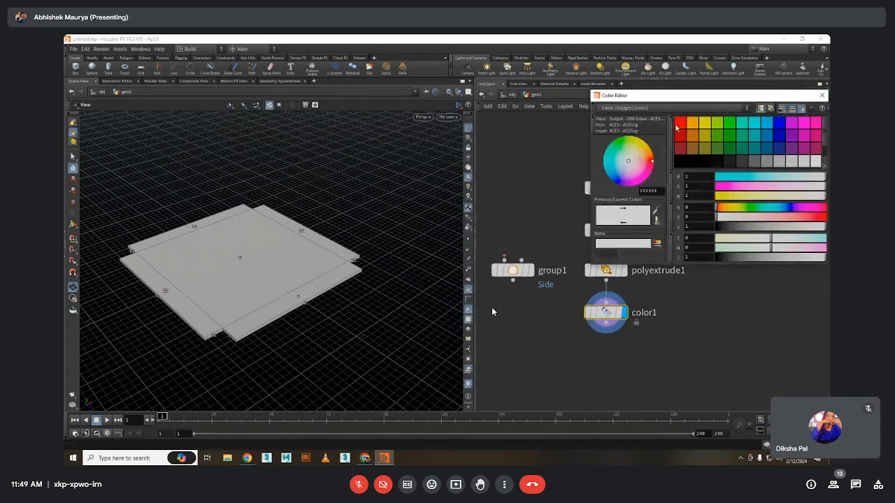
pyautogui.click(679, 122)
pyautogui.click(821, 95)
pyautogui.moveTo(285, 214); pyautogui.dragTo(286, 278)
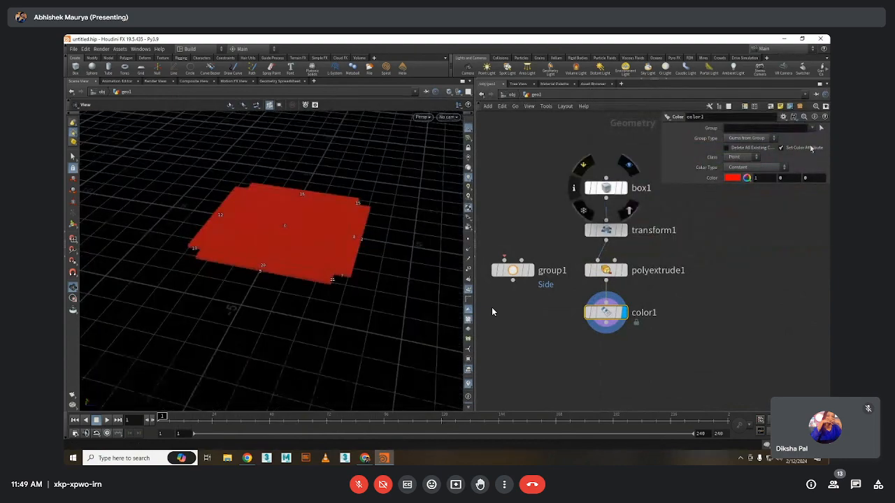
# Set the Color node's Group to extrudeSide and inspect the colored slab
pyautogui.click(819, 129)
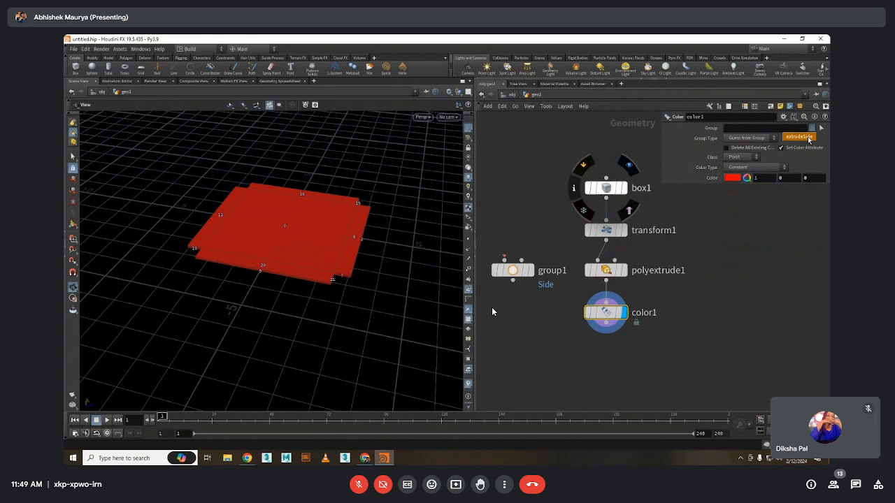
pyautogui.click(800, 137)
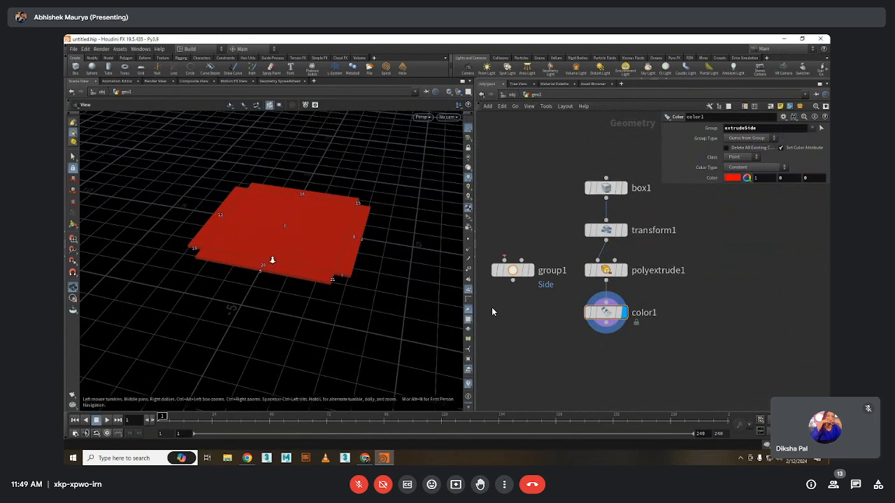
pyautogui.moveTo(273, 260); pyautogui.dragTo(339, 258)
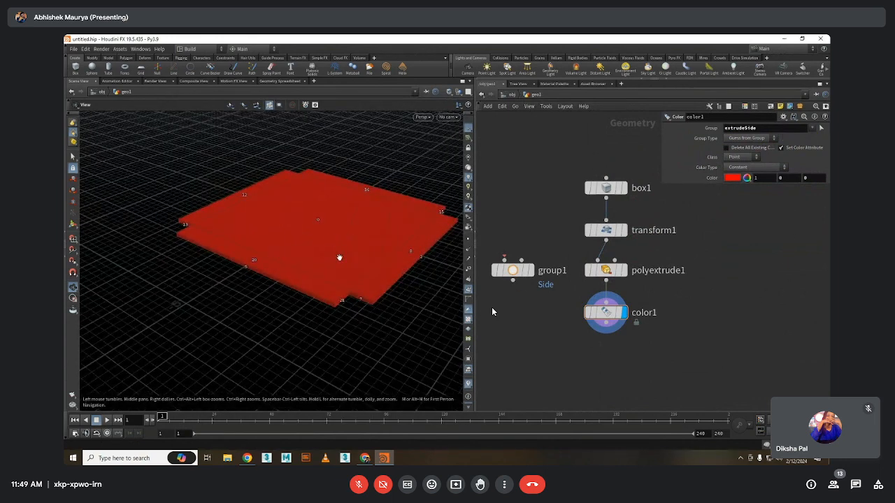
# Try the Primitive class on the Color node, inspect the colored rim, and undo the class change
pyautogui.click(743, 157)
pyautogui.click(736, 172)
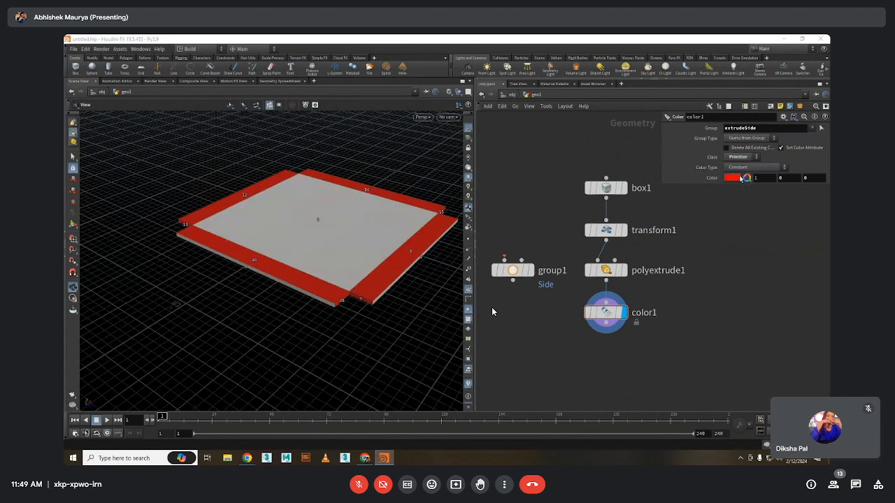
pyautogui.moveTo(371, 307); pyautogui.dragTo(311, 317)
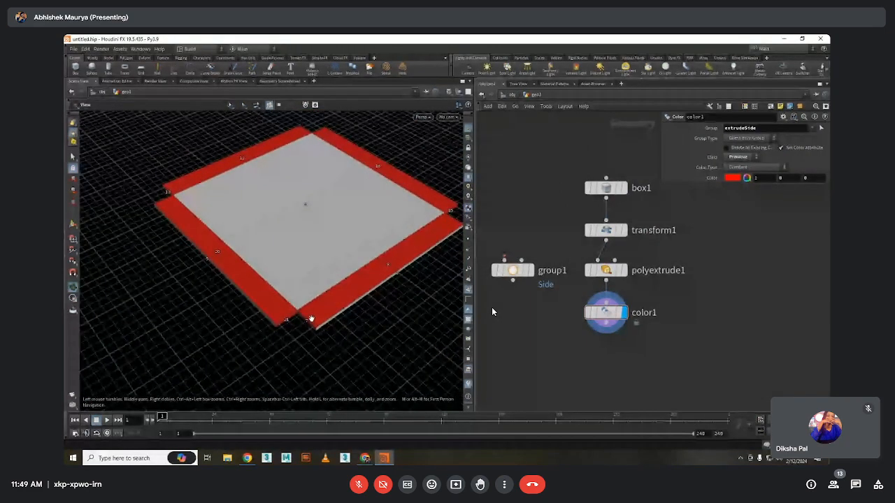
pyautogui.hotkey('ctrl', 'z')
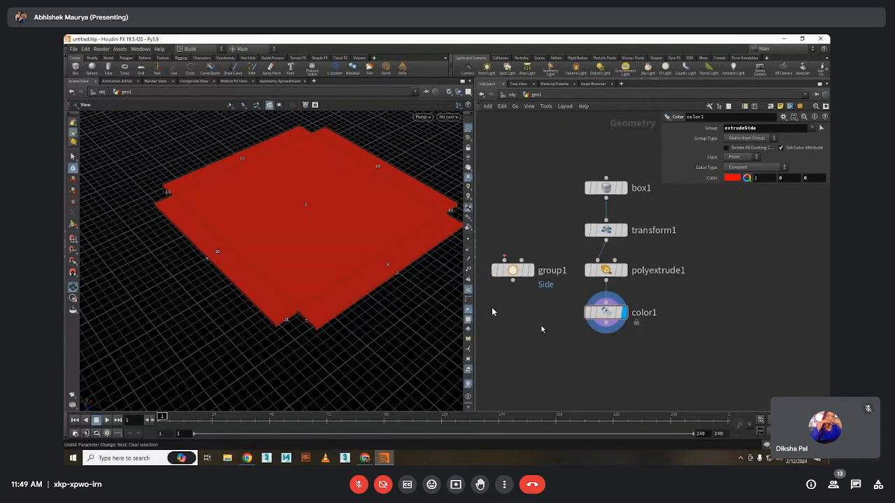
# Check the primitive groups in polyextrude1's node info and set the Color node's Class to Primitive
pyautogui.middleClick(606, 271)
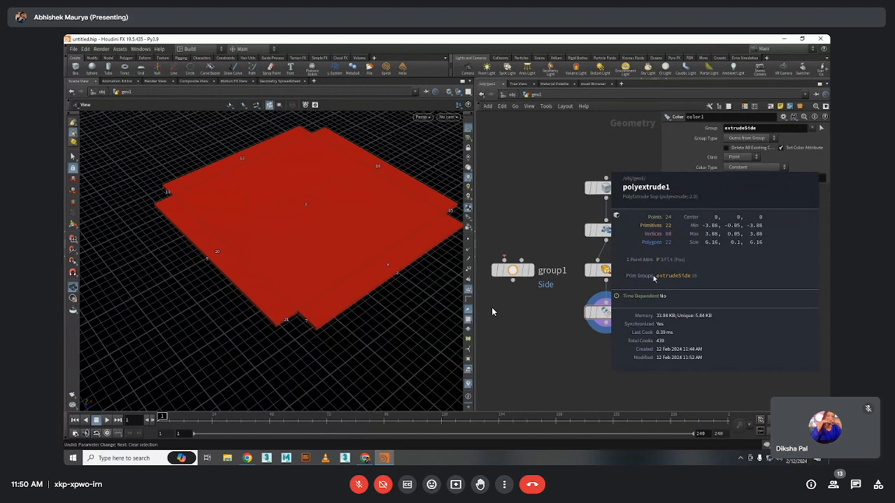
pyautogui.click(734, 157)
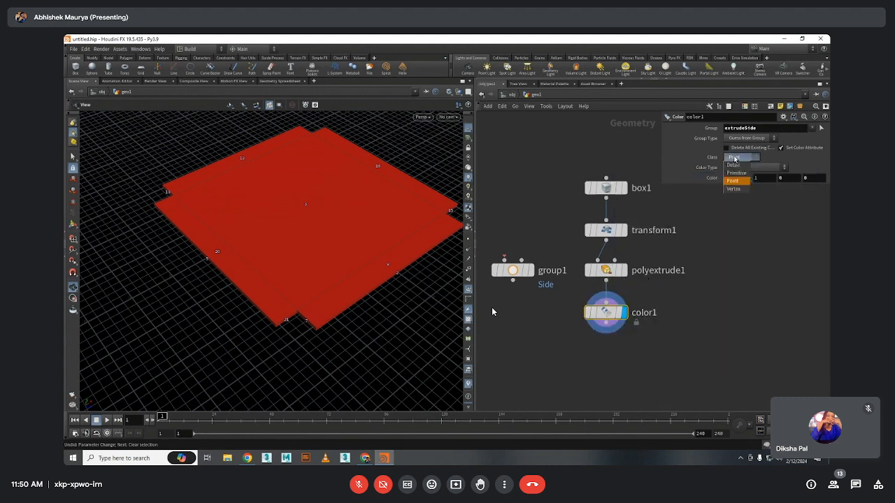
pyautogui.click(736, 173)
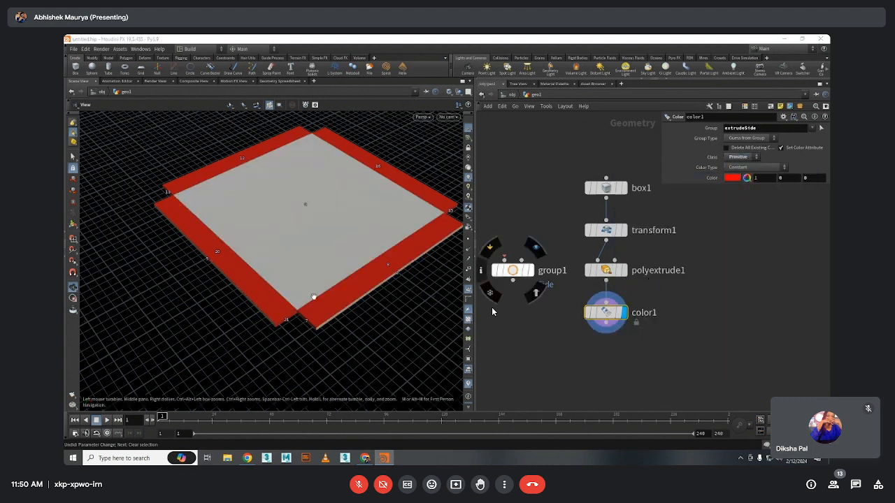
# Move color1 aside beneath group1, add a second PolyExtrude node fed by polyextrude1, and display it
pyautogui.moveTo(550, 339); pyautogui.dragTo(599, 326, button='middle')
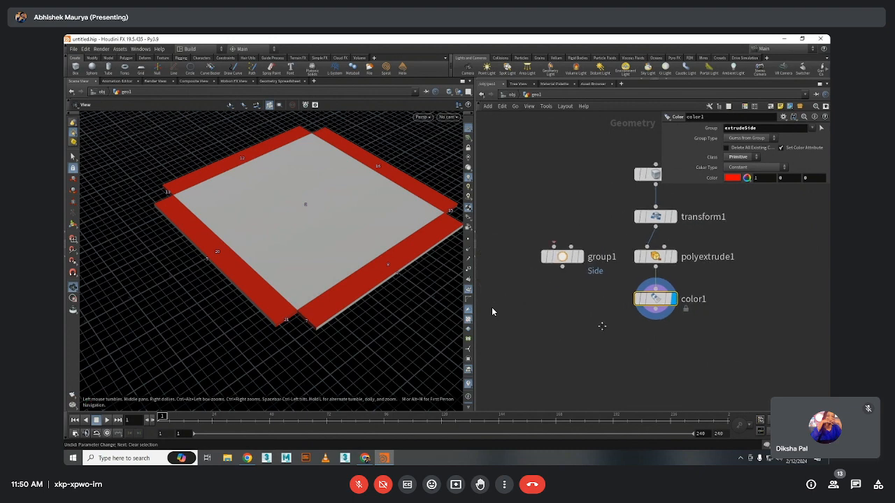
pyautogui.moveTo(655, 298); pyautogui.dragTo(563, 304)
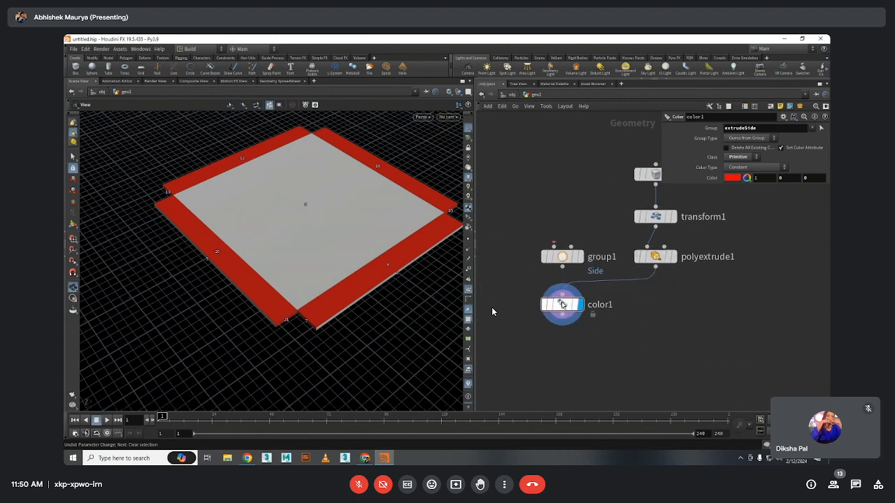
pyautogui.press('Tab')
pyautogui.write('polye')
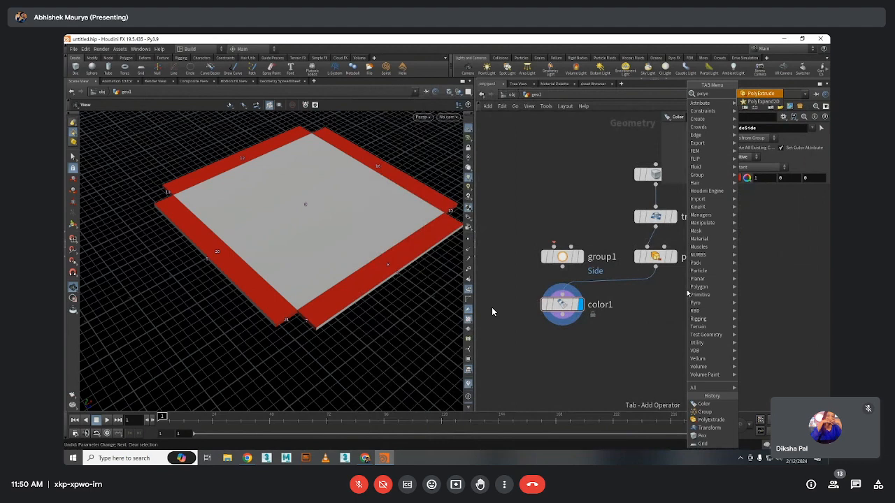
pyautogui.press('Return')
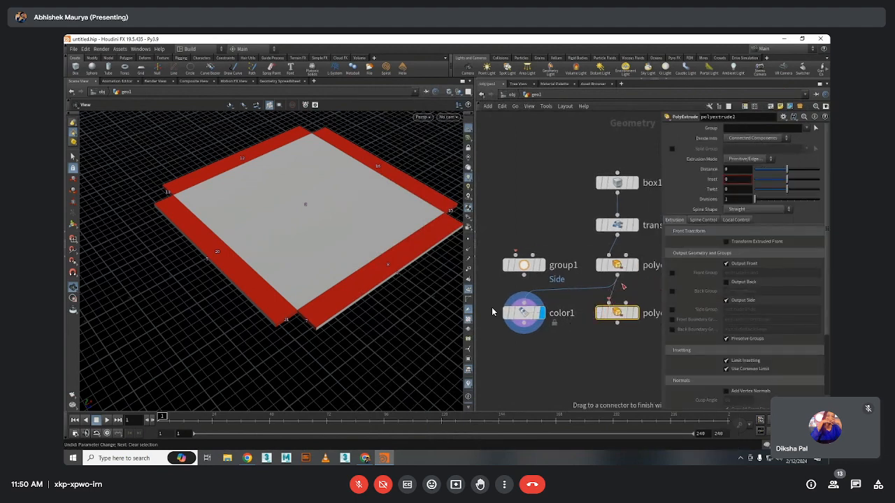
pyautogui.click(615, 313)
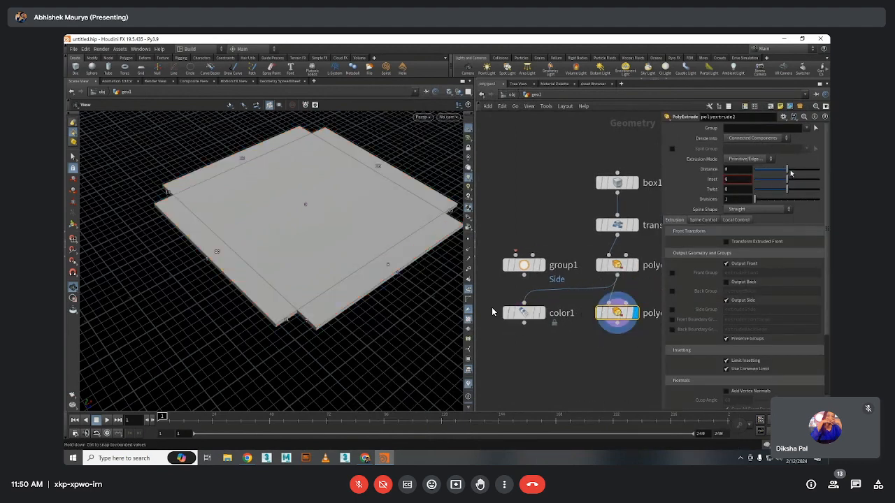
# Restrict the second PolyExtrude to the extrudeSide group and set its distance to 0.55 to raise the rim
pyautogui.moveTo(788, 170); pyautogui.dragTo(813, 172)
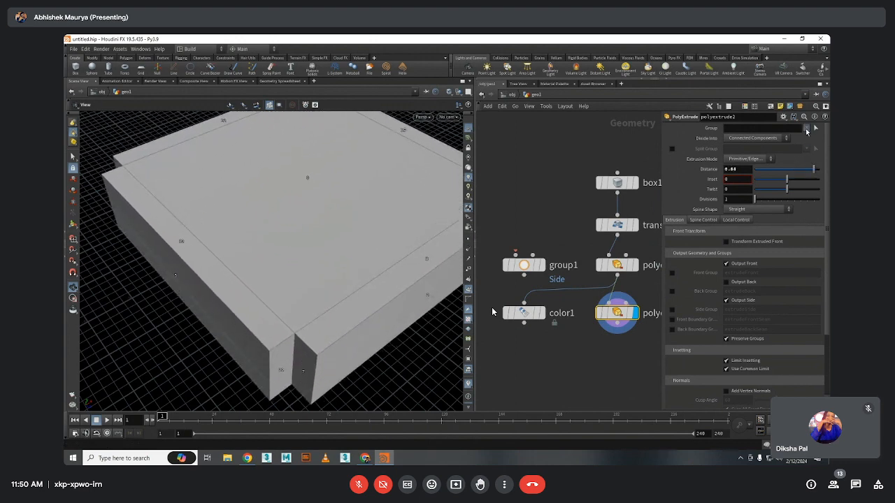
pyautogui.click(806, 128)
pyautogui.click(804, 139)
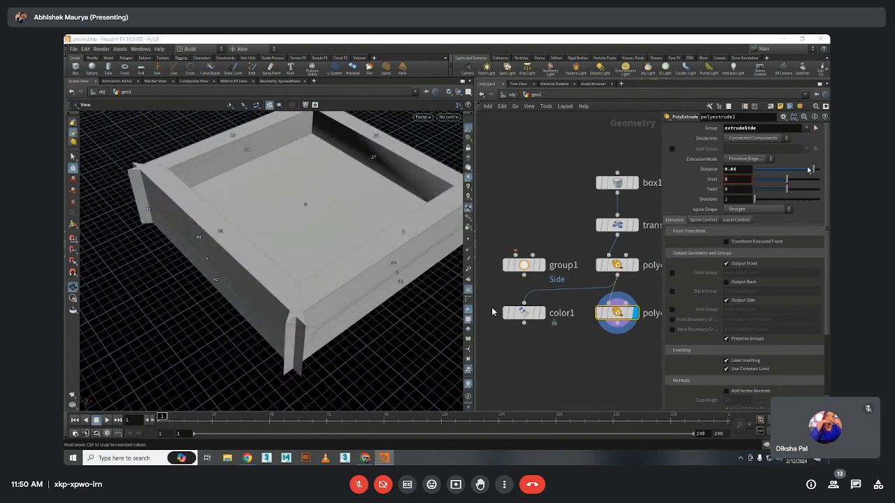
pyautogui.moveTo(805, 172)
pyautogui.mouseDown()
pyautogui.moveTo(791, 173)
pyautogui.moveTo(805, 172)
pyautogui.mouseUp()
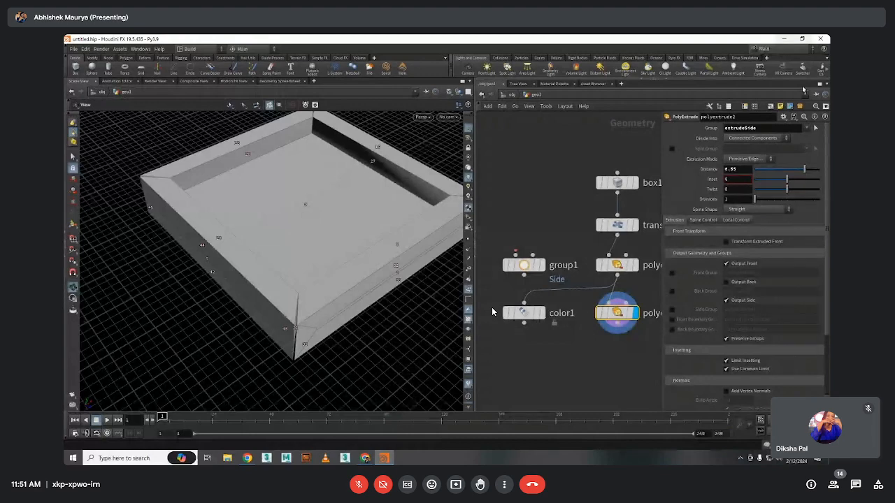
# Delete every node in the geo1 network to start over with an empty graph
pyautogui.scroll(-1, 519, 164)
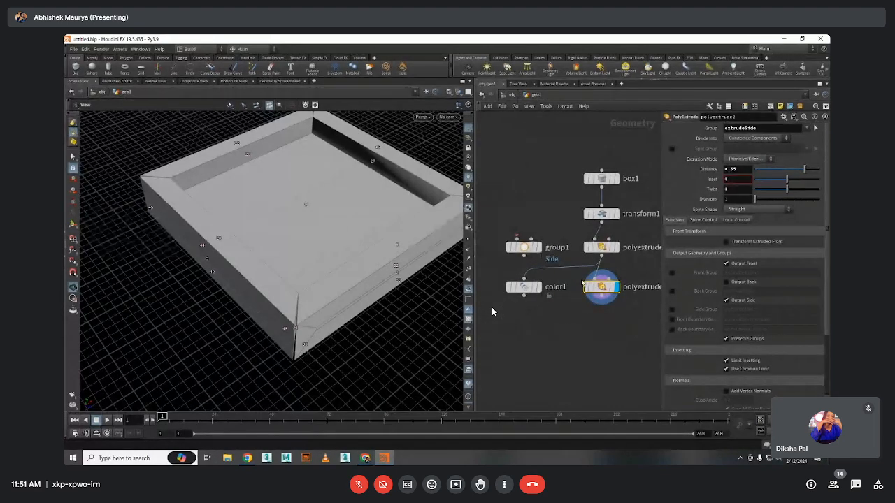
pyautogui.moveTo(620, 319); pyautogui.dragTo(636, 351, button='middle')
pyautogui.moveTo(641, 352); pyautogui.dragTo(507, 157)
pyautogui.press('Delete')
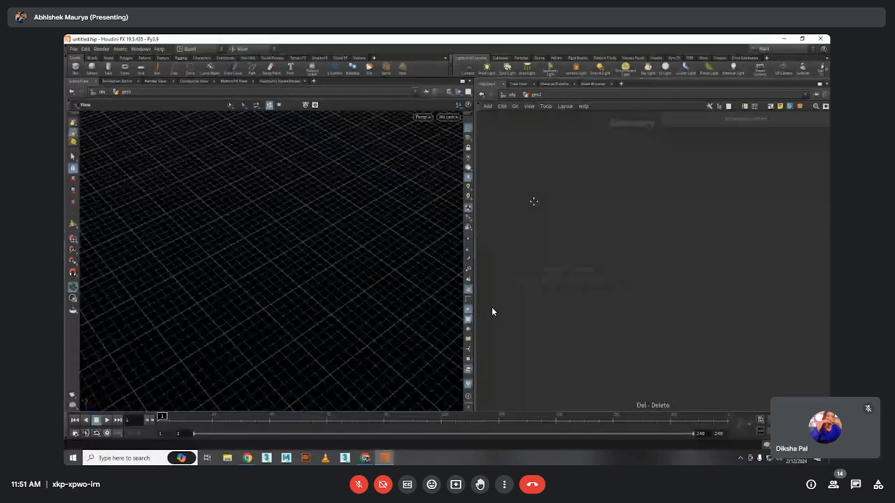
# Add a Grid node to the empty network and turn off the primitive number display
pyautogui.press('Tab')
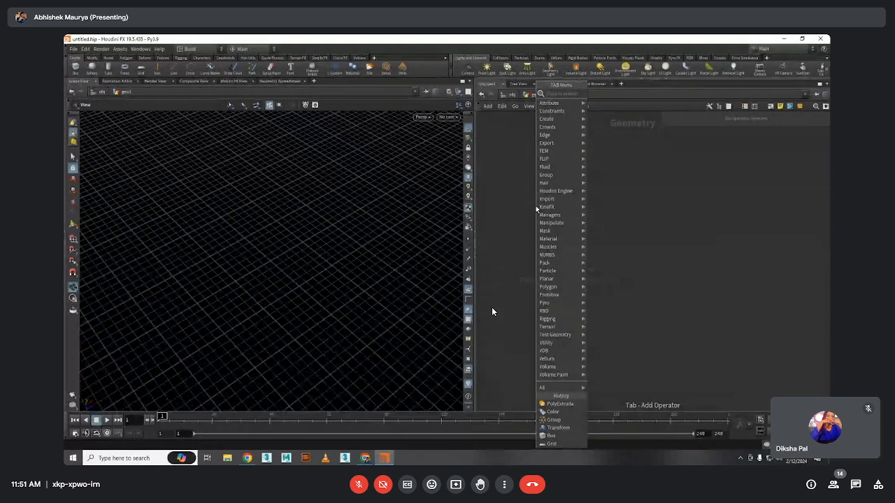
pyautogui.write('grid')
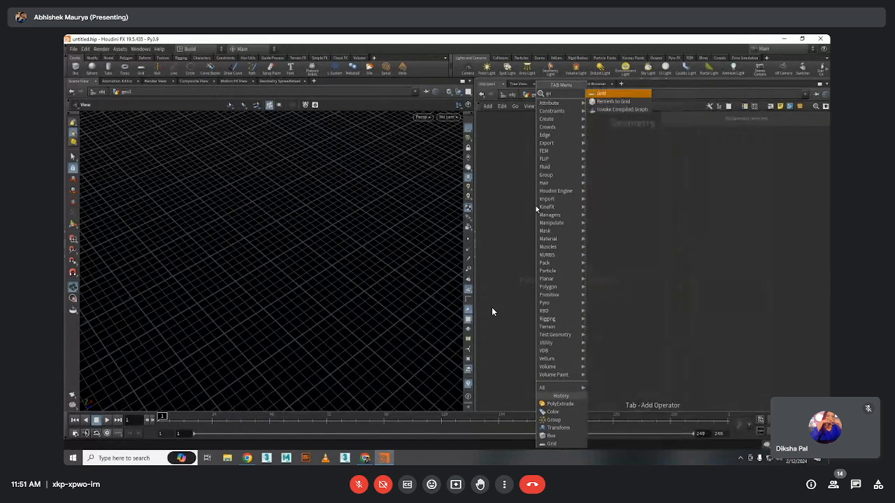
pyautogui.press('Return')
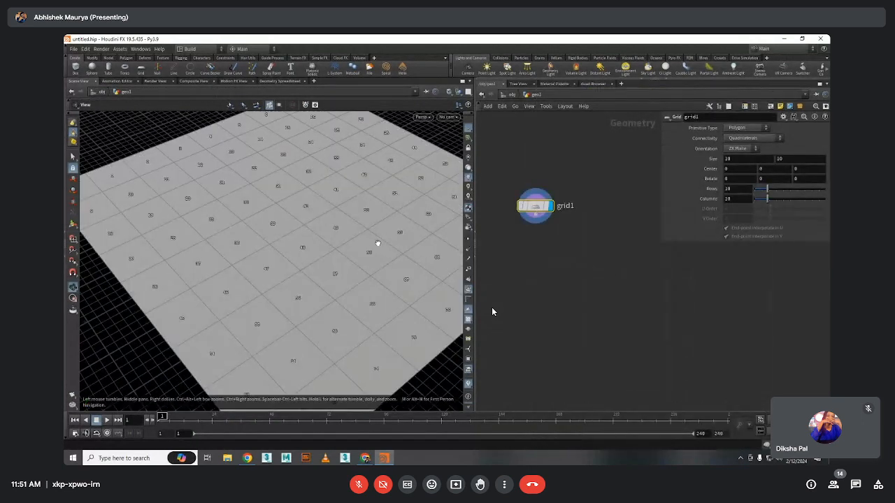
pyautogui.scroll(-5, 375, 244)
pyautogui.click(468, 290)
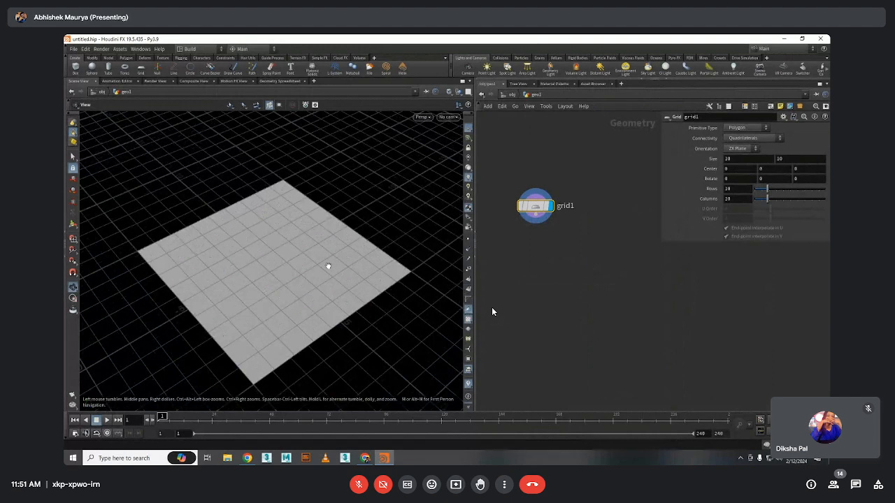
pyautogui.moveTo(328, 265); pyautogui.dragTo(333, 259, button='middle')
# Set the grid's Rows and Columns to 100 each
pyautogui.click(749, 188)
pyautogui.write('0')
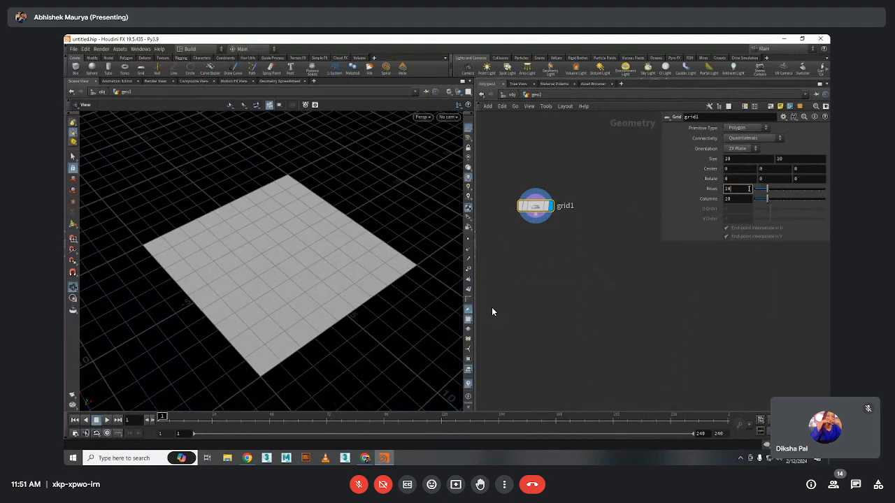
pyautogui.press('Tab')
pyautogui.write('100')
pyautogui.press('Return')
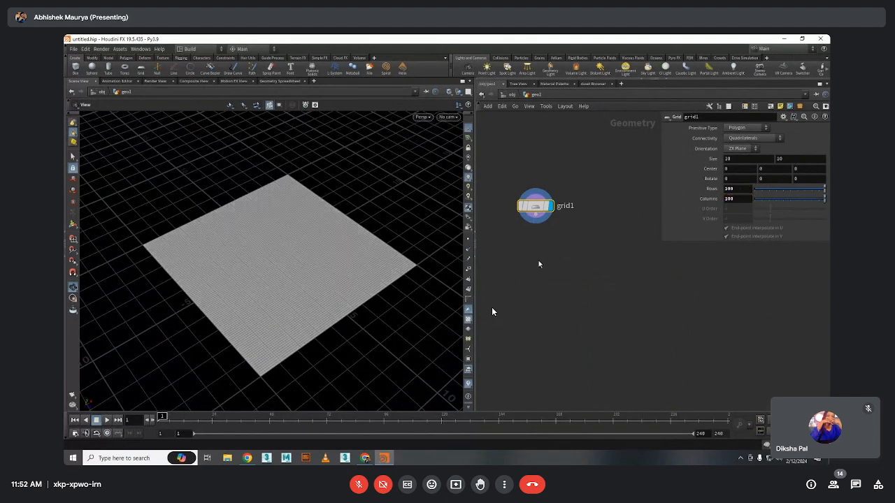
# Append a Color node to grid1 and set its constant color to black (0, 0, 0)
pyautogui.press('Tab')
pyautogui.write('co')
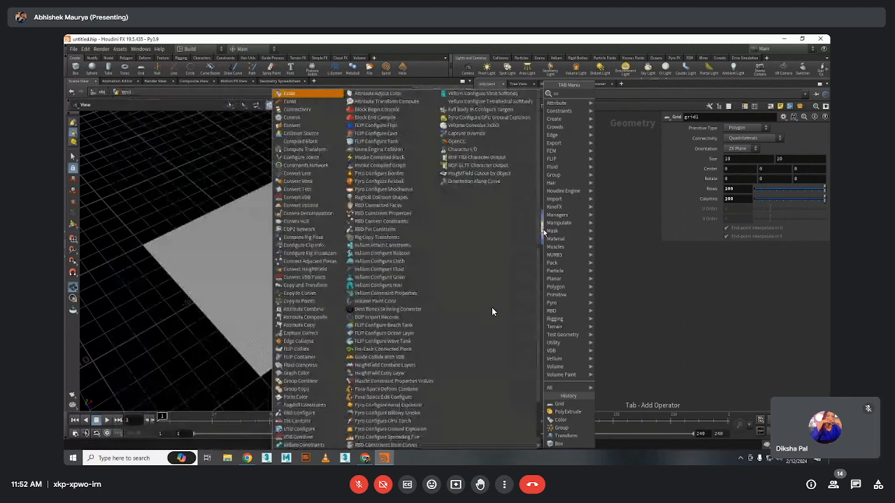
pyautogui.write('lor')
pyautogui.press('Return')
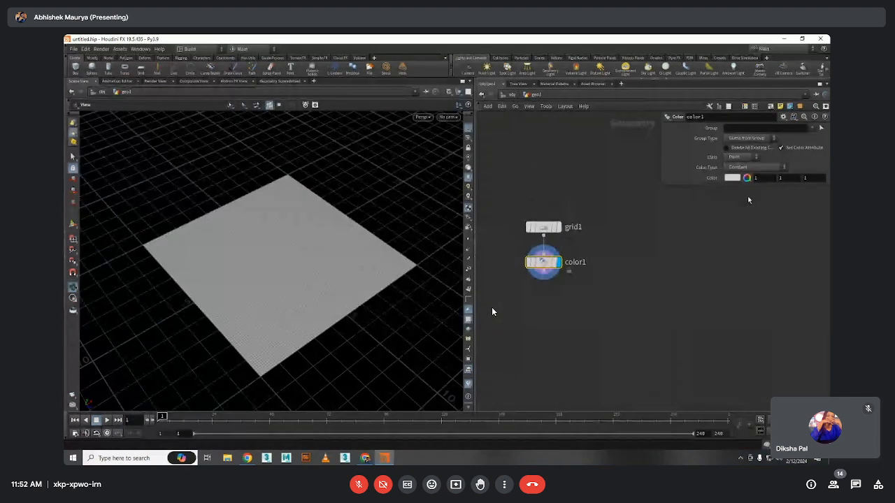
pyautogui.click(732, 177)
pyautogui.click(682, 162)
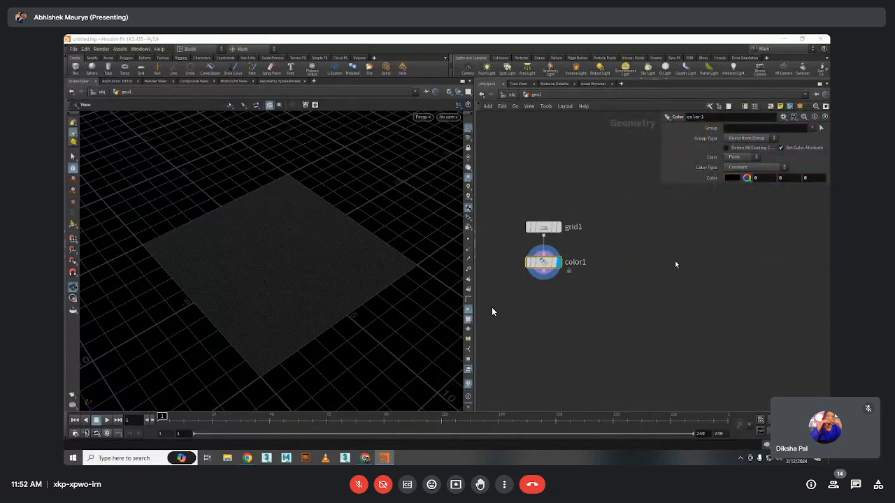
# Place an unconnected Add node beside grid1, display it, and check its node info
pyautogui.press('Tab')
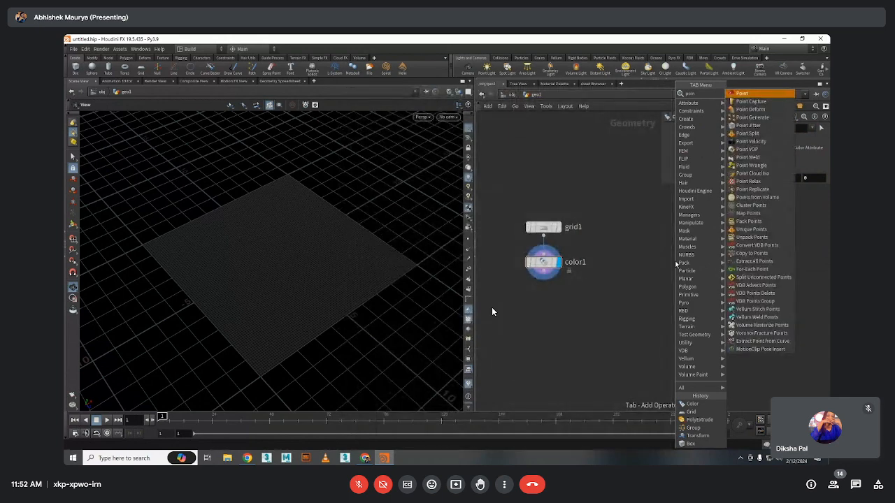
pyautogui.press('Escape')
pyautogui.press('Tab')
pyautogui.write('add')
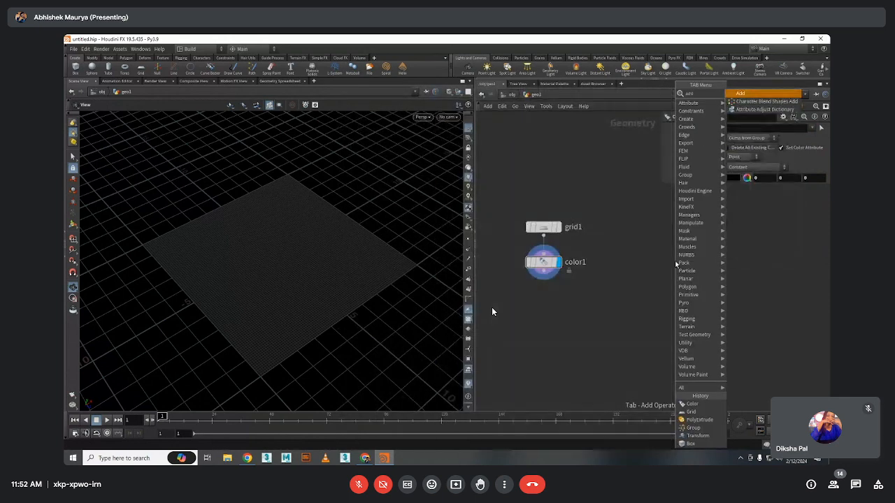
pyautogui.press('Return')
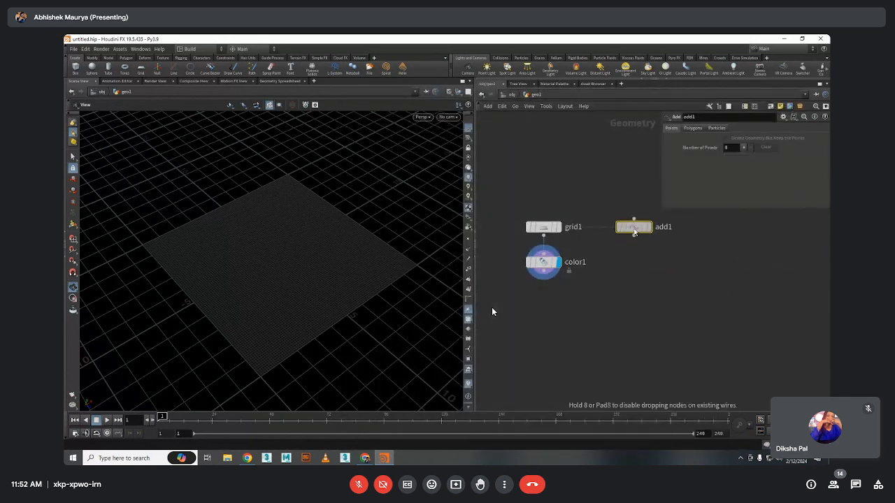
pyautogui.click(634, 230)
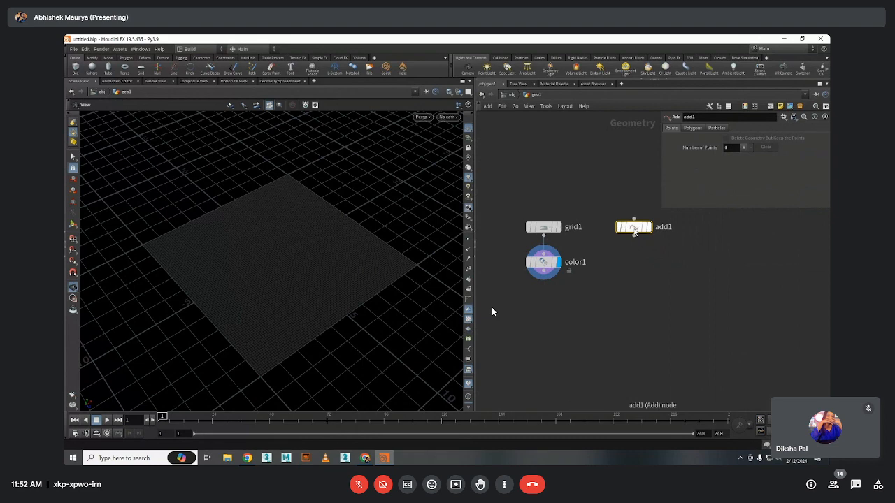
pyautogui.press('h')
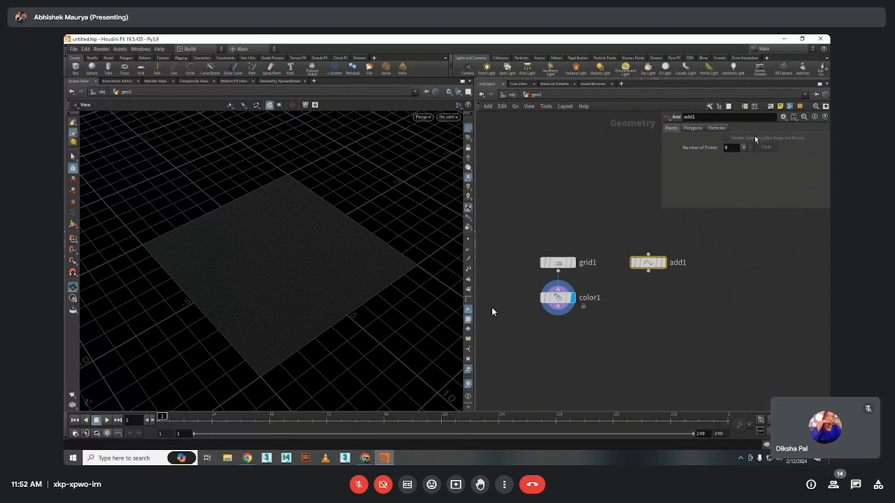
pyautogui.click(664, 244)
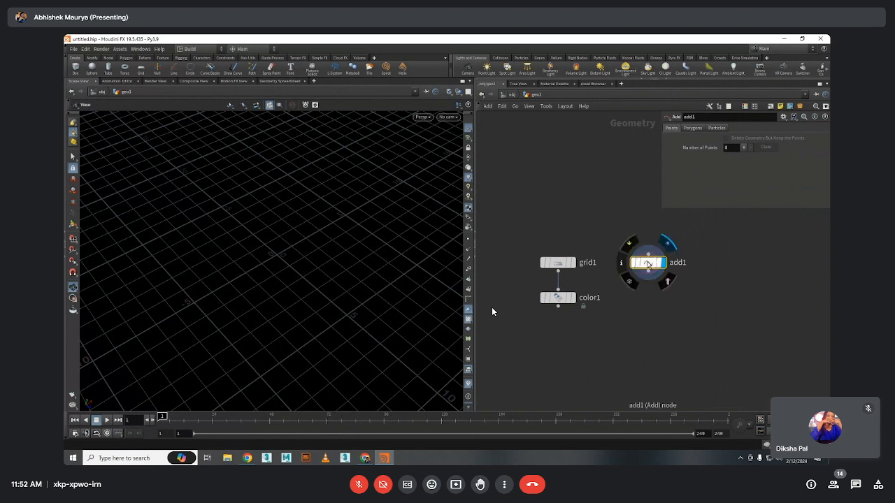
pyautogui.middleClick(647, 264)
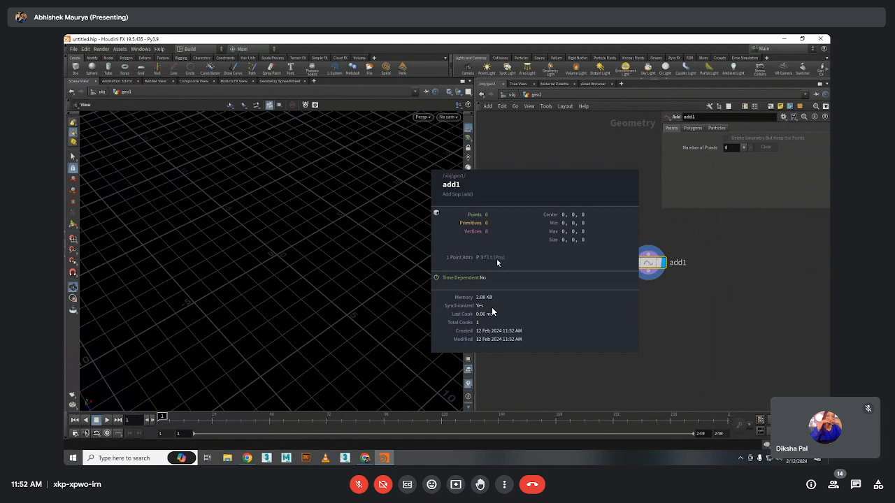
pyautogui.moveTo(492, 311); pyautogui.dragTo(492, 312, button='middle')
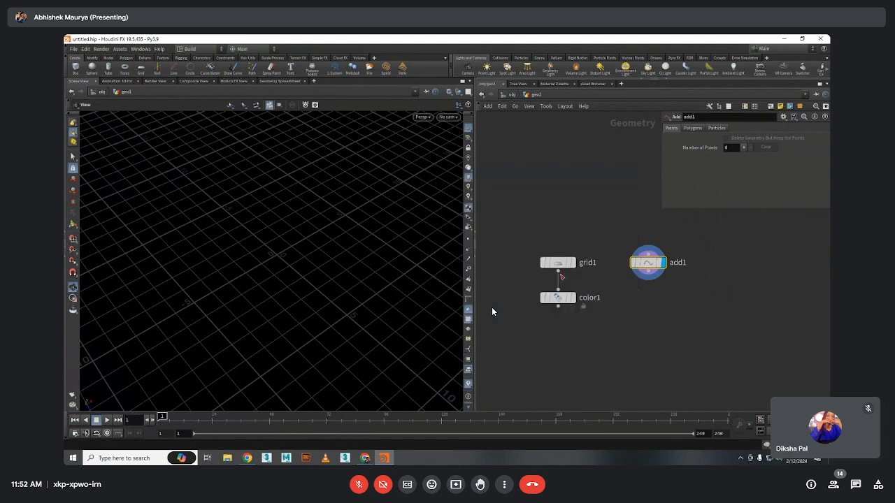
# Split the viewport pane into upper and lower halves, show the Geometry Spreadsheet in the lower one, and shrink it
pyautogui.click(461, 92)
pyautogui.click(524, 189)
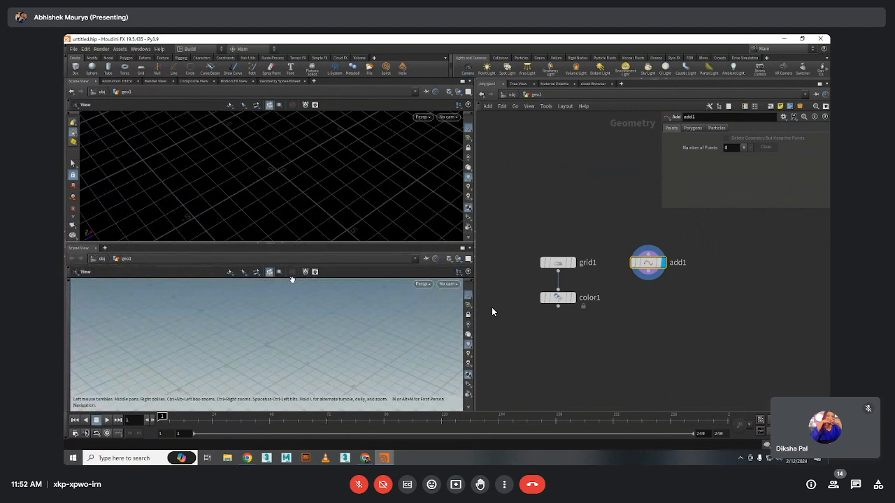
pyautogui.hotkey('alt', '8')
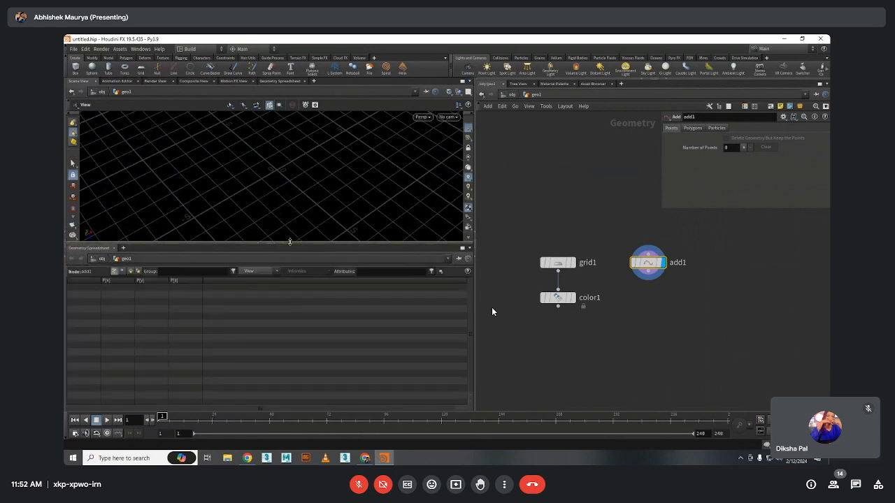
pyautogui.moveTo(290, 241); pyautogui.dragTo(290, 327)
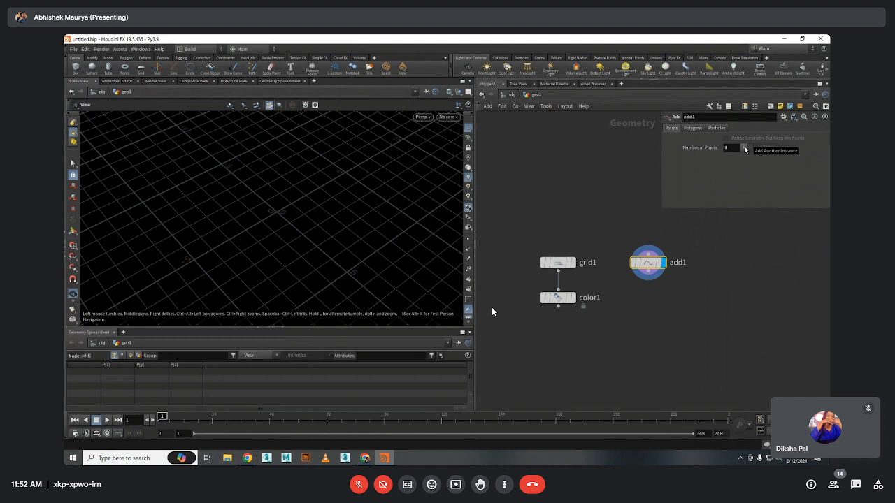
# Create one point in the Add node, trying a second point and removing it again
pyautogui.click(744, 148)
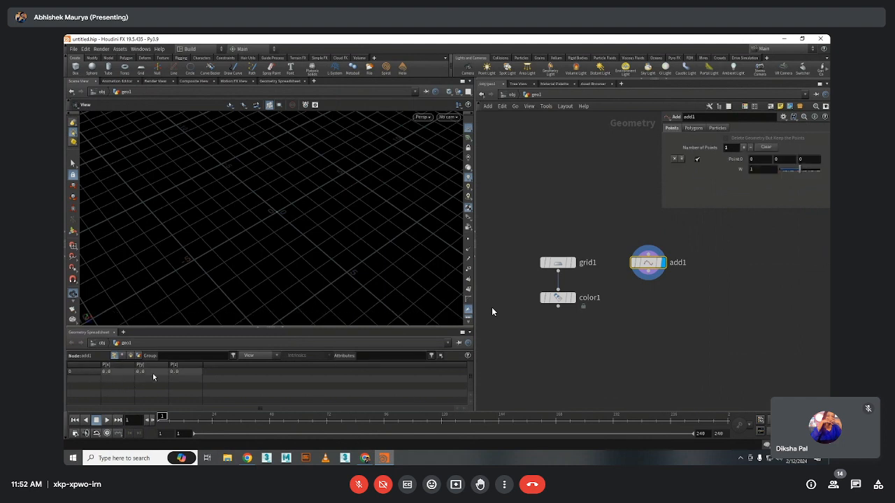
pyautogui.click(745, 148)
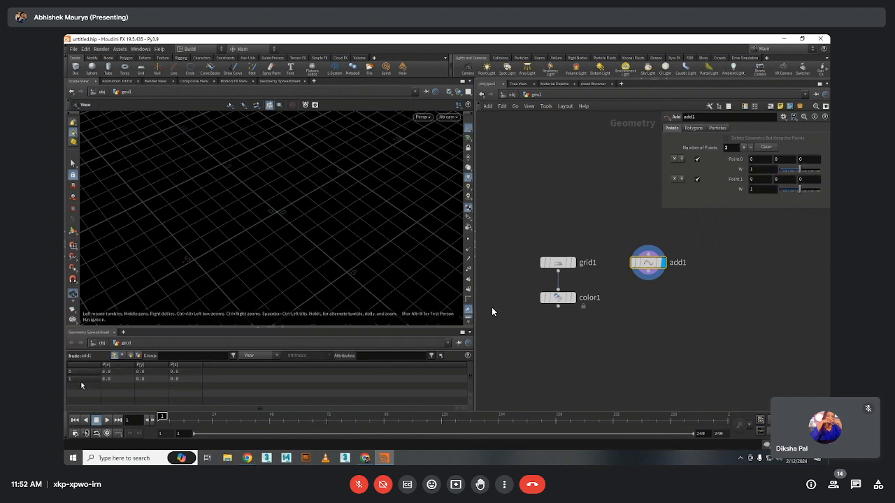
pyautogui.click(674, 179)
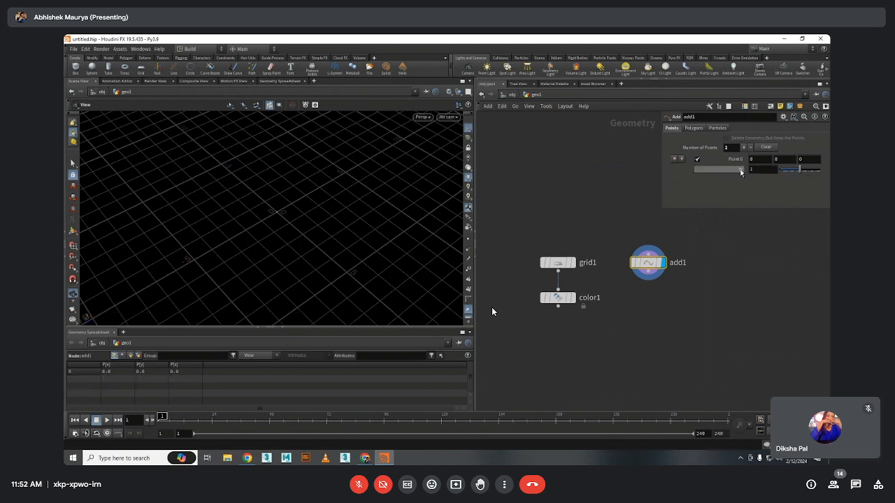
# Try moving point 0 of the Add node to X 1.3, and reset its X to 0
pyautogui.middleClick(762, 160)
pyautogui.moveTo(762, 159); pyautogui.dragTo(818, 159, button='middle')
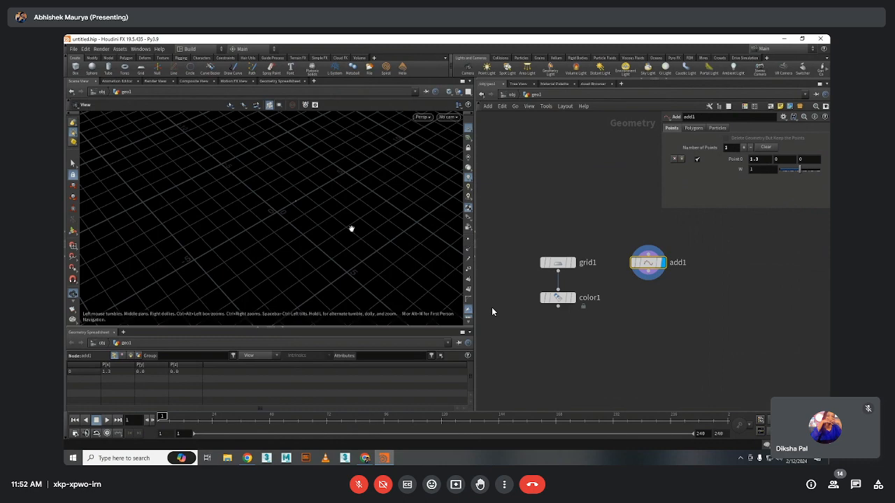
pyautogui.doubleClick(755, 159)
pyautogui.write('0')
pyautogui.press('Return')
# Append a Transform node to add1 and set its Translate Y to 1.2
pyautogui.press('Tab')
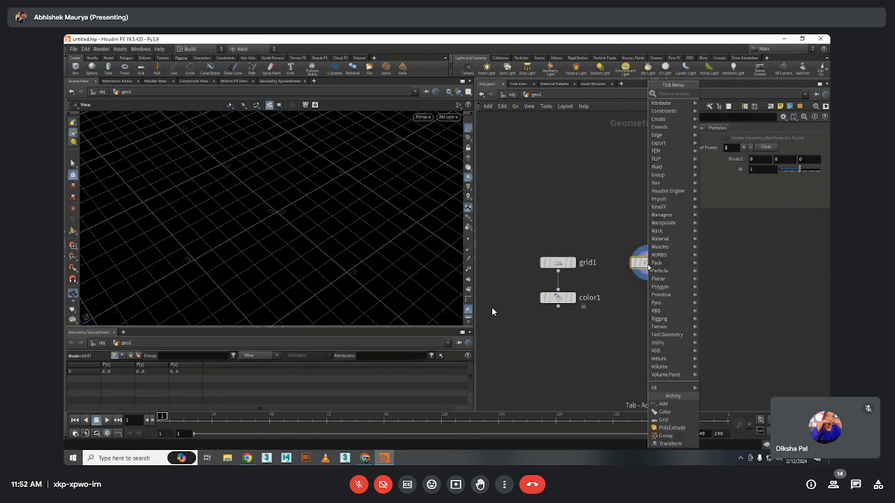
pyautogui.write('transform')
pyautogui.press('Return')
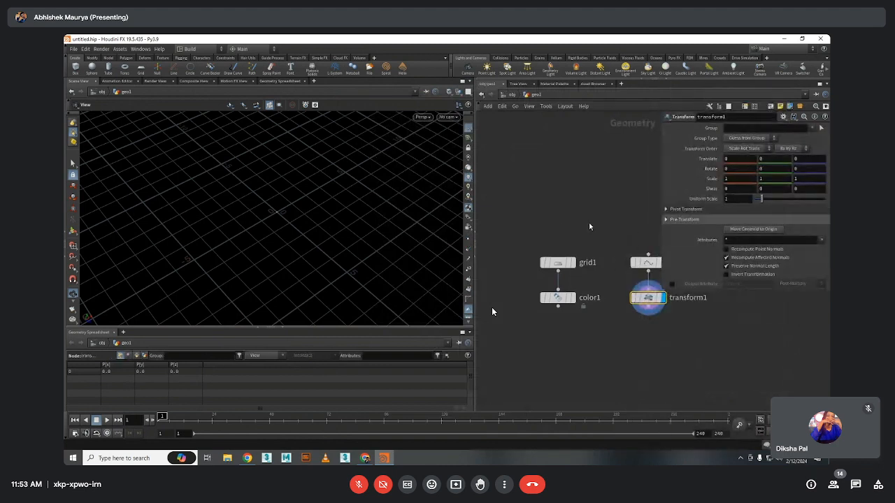
pyautogui.scroll(-3, 589, 222)
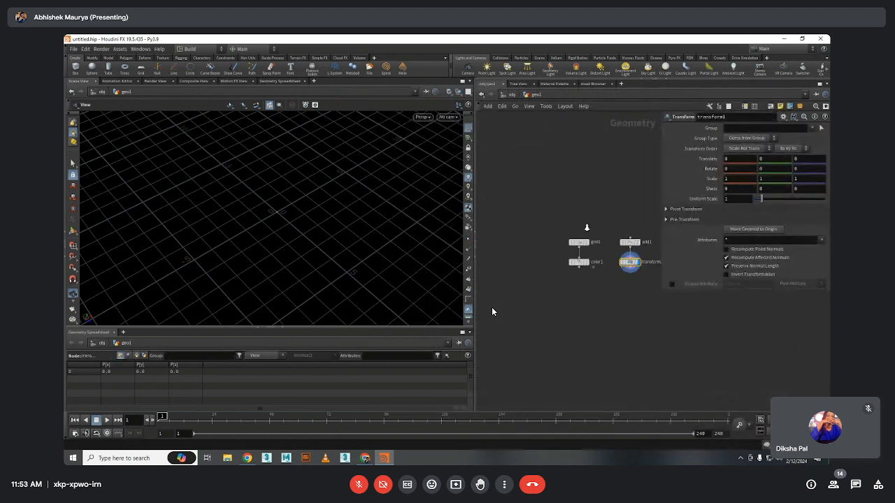
pyautogui.doubleClick(773, 160)
pyautogui.write('0.1')
pyautogui.press('Return')
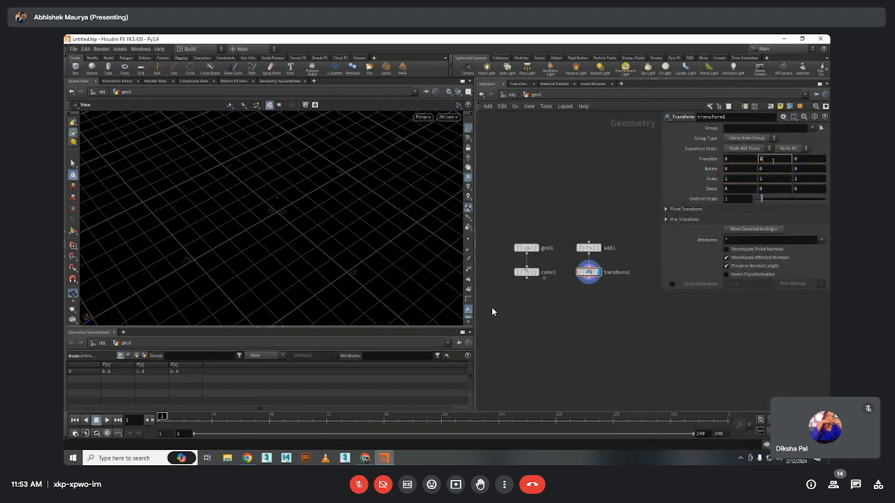
pyautogui.write('.2')
pyautogui.press('Return')
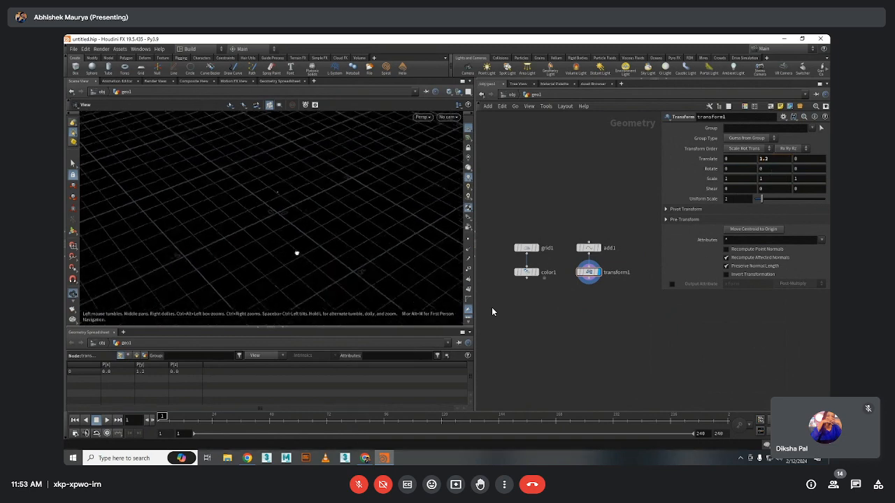
# Select color1 and make it the displayed node to bring the black grid back into the viewport
pyautogui.moveTo(296, 254); pyautogui.dragTo(308, 231)
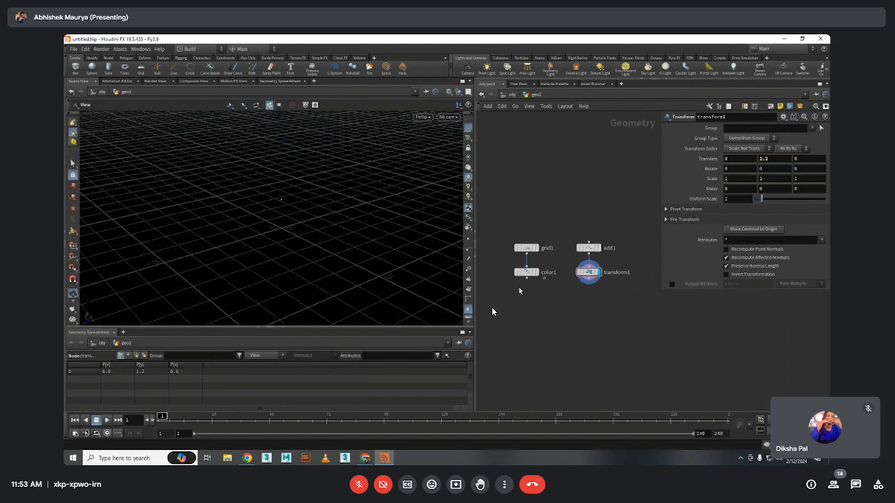
pyautogui.moveTo(520, 290); pyautogui.dragTo(521, 297, button='middle')
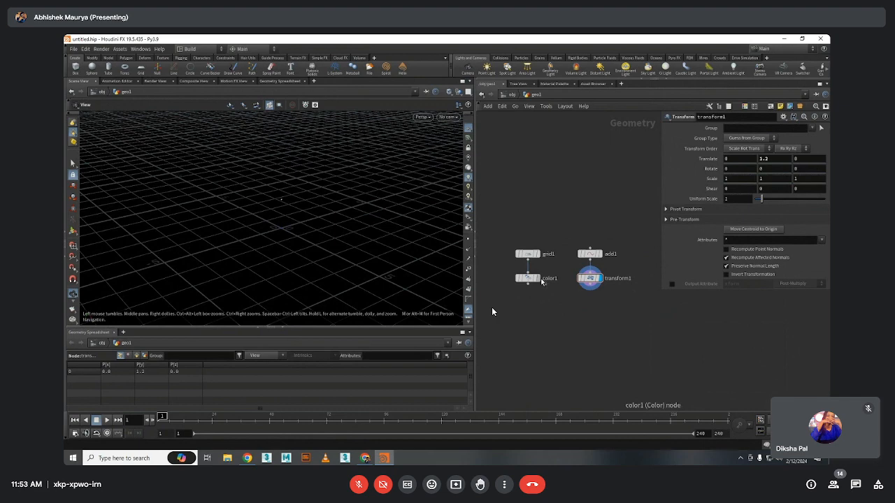
pyautogui.click(537, 278)
pyautogui.click(528, 279)
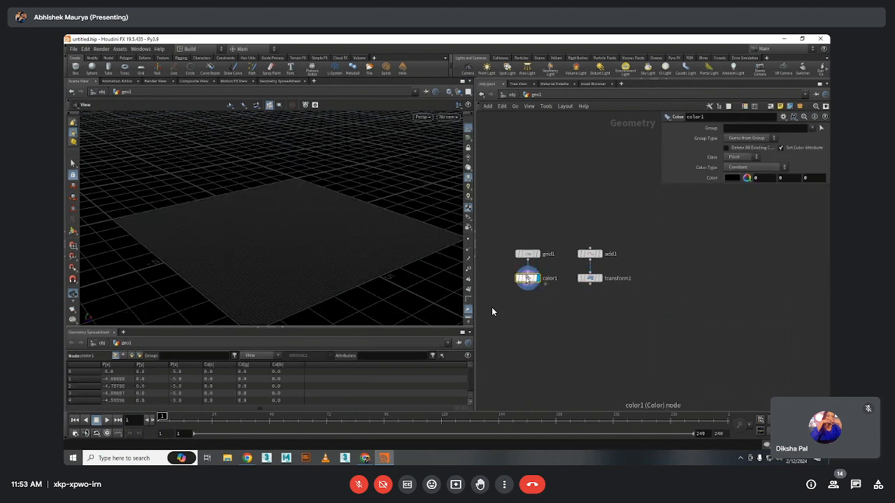
pyautogui.scroll(3, 562, 317)
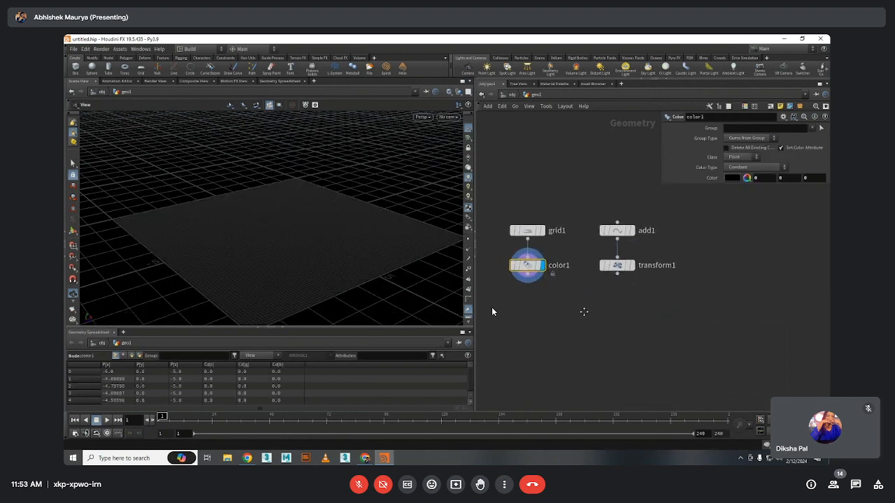
# Append a new Color node to transform1
pyautogui.press('Tab')
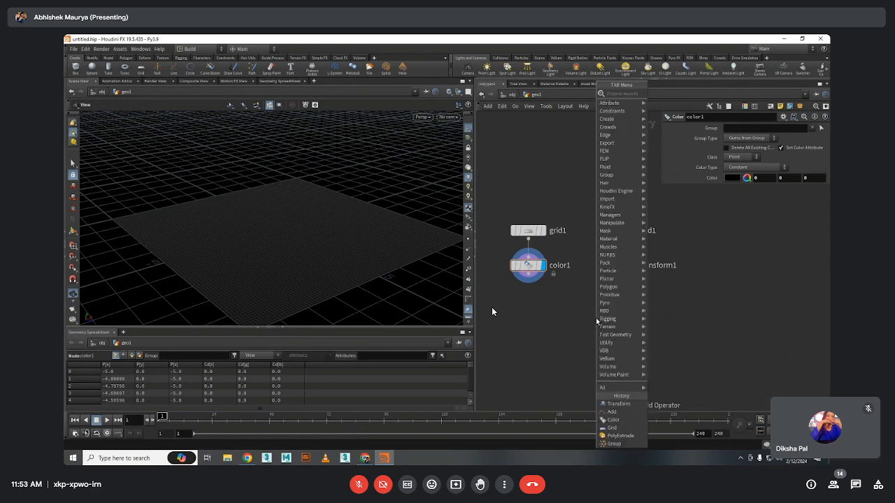
pyautogui.press('Escape')
pyautogui.press('Tab')
pyautogui.write('color')
pyautogui.press('Return')
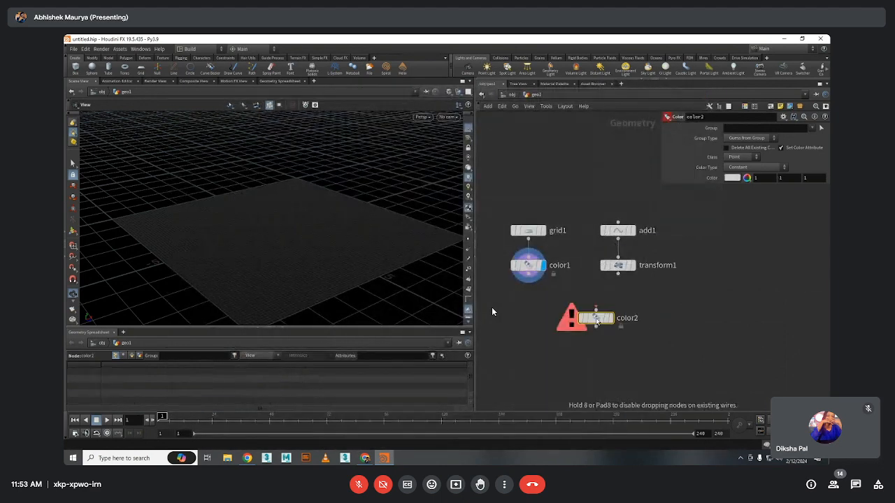
pyautogui.click(617, 303)
pyautogui.moveTo(617, 295); pyautogui.dragTo(633, 285)
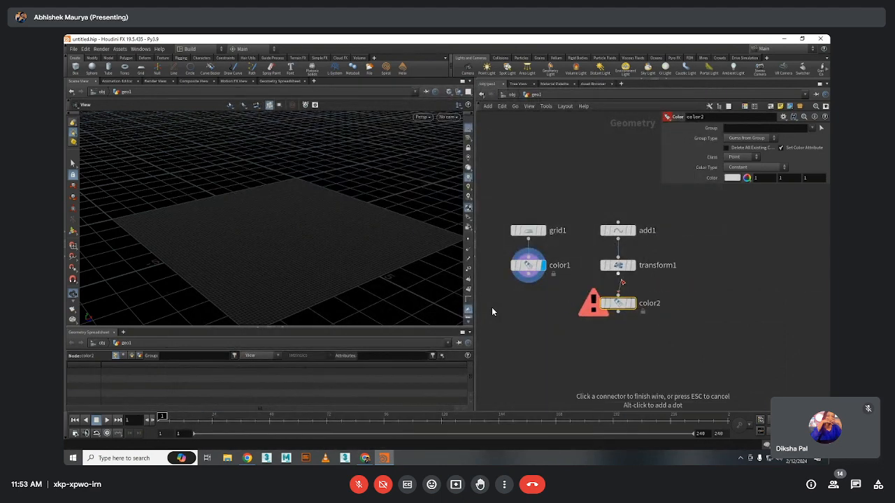
pyautogui.click(617, 272)
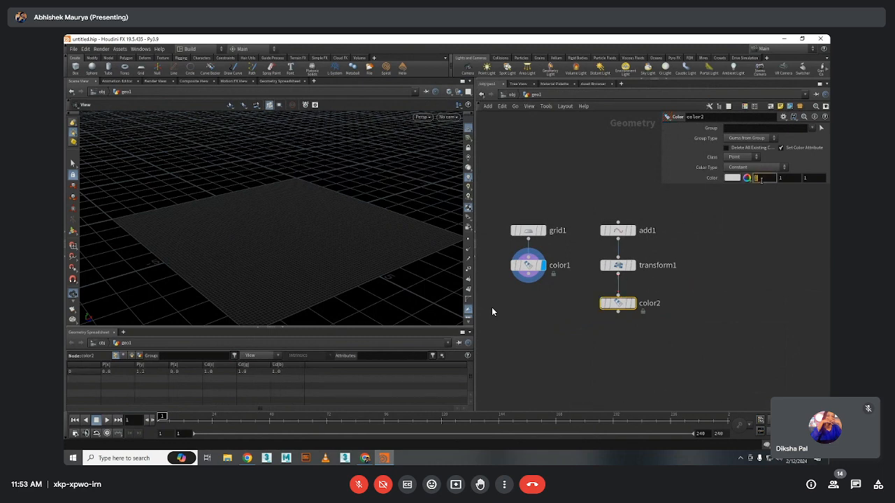
# Set color2's color to red (1, 0, 0) and make it the displayed node
pyautogui.moveTo(758, 155)
pyautogui.moveTo(633, 306)
pyautogui.press('r')
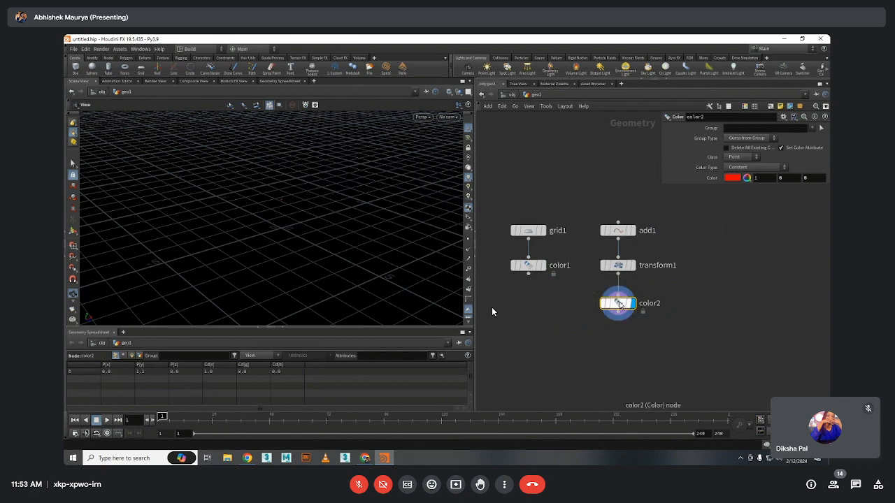
# Display color1 again and select the point branch, then the grid branch, to review the two node chains
pyautogui.click(541, 265)
pyautogui.click(535, 267)
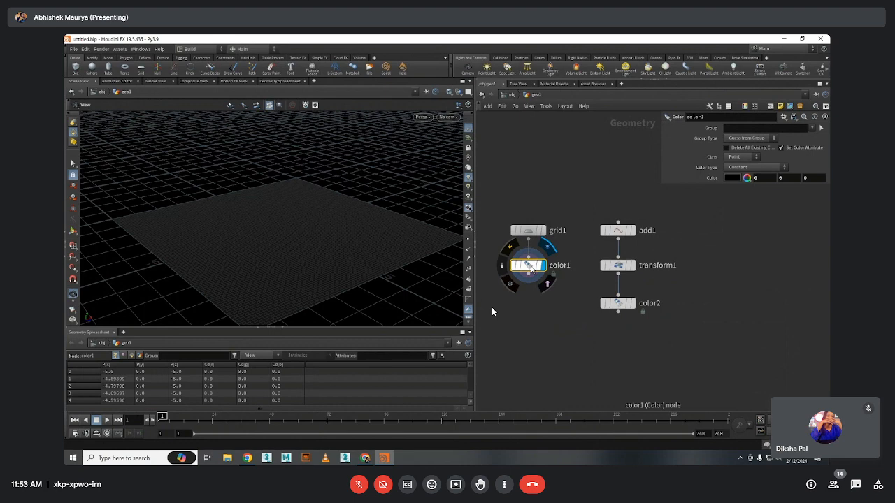
pyautogui.moveTo(583, 214); pyautogui.dragTo(690, 361)
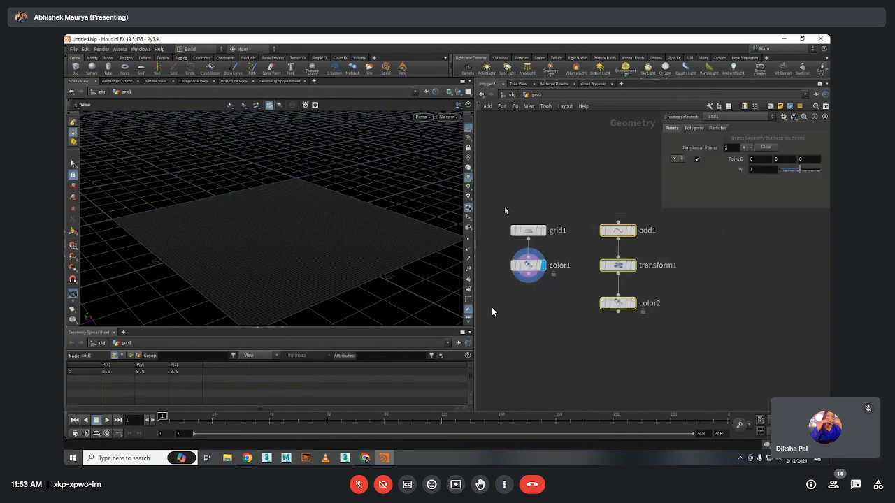
pyautogui.moveTo(504, 207)
pyautogui.mouseDown()
pyautogui.moveTo(589, 318)
pyautogui.moveTo(504, 199)
pyautogui.mouseUp()
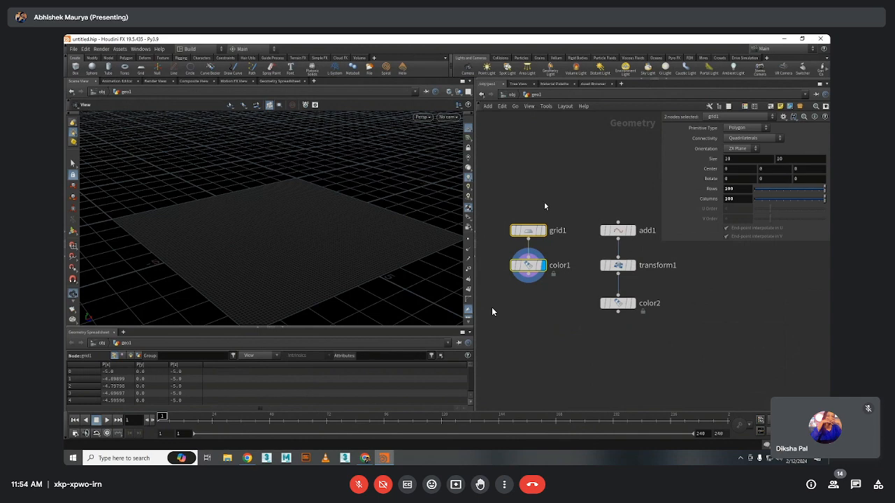
# Add an Attribute Transfer node and wire color1 into its first input and color2 into its second
pyautogui.scroll(-1, 552, 343)
pyautogui.click(557, 342)
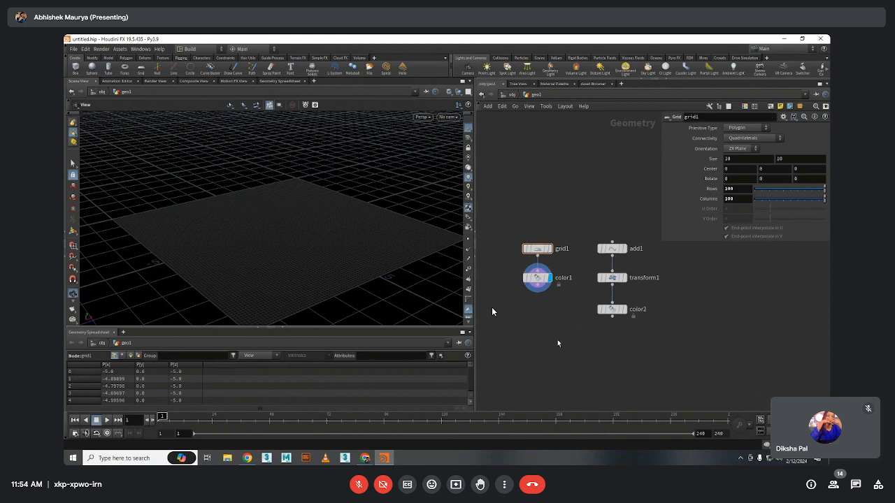
pyautogui.press('Tab')
pyautogui.click(557, 339)
pyautogui.click(557, 339)
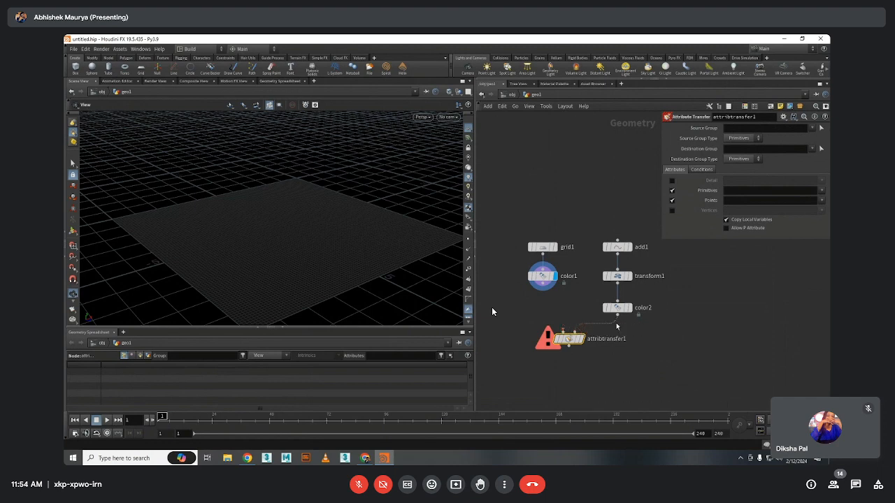
pyautogui.moveTo(575, 333); pyautogui.dragTo(552, 302)
pyautogui.click(543, 286)
# Make attribtransfer1 the displayed node and place it directly below color1
pyautogui.moveTo(585, 343)
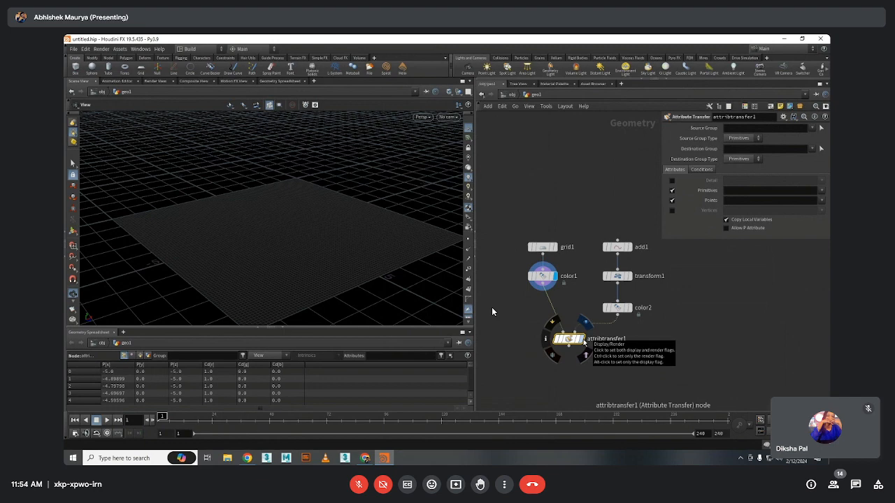
pyautogui.click(585, 342)
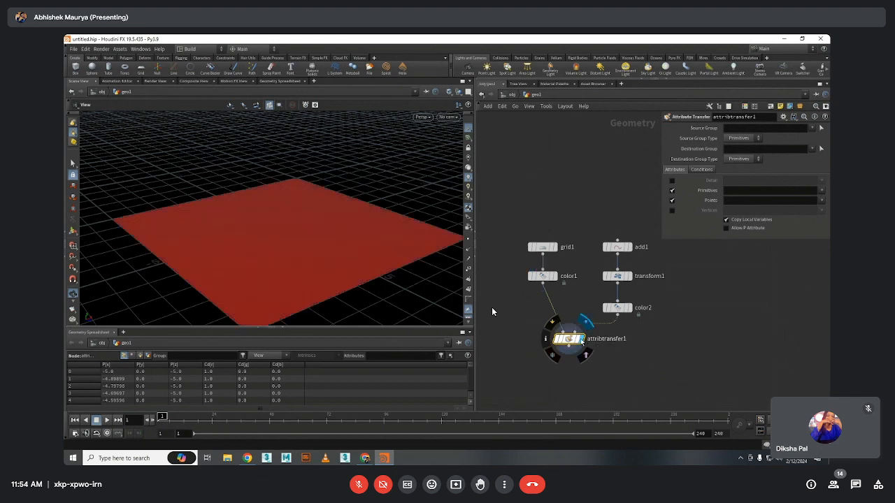
pyautogui.moveTo(566, 342); pyautogui.dragTo(548, 336)
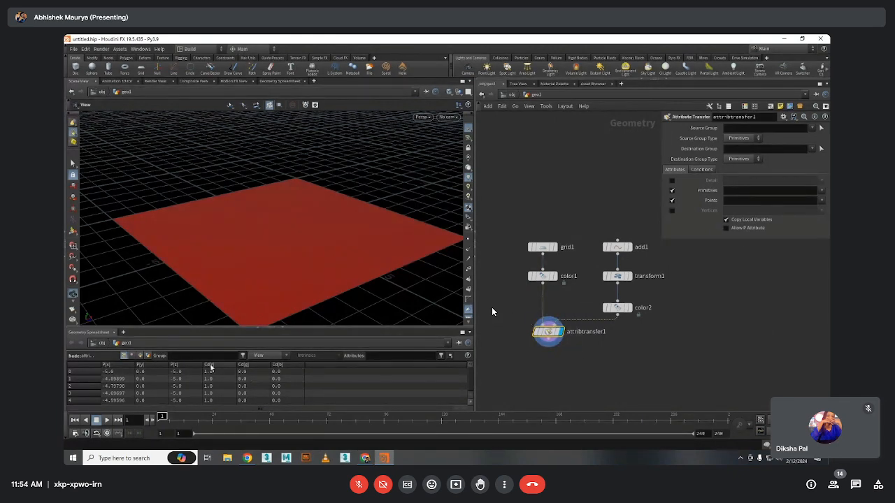
# Add a Point (Attribute Expression) node beside the point branch
pyautogui.click(617, 307)
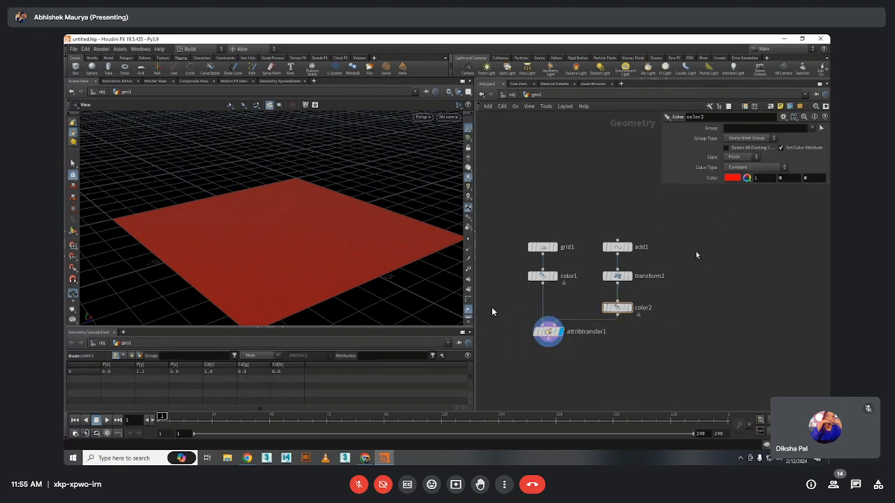
pyautogui.press('Tab')
pyautogui.write('po')
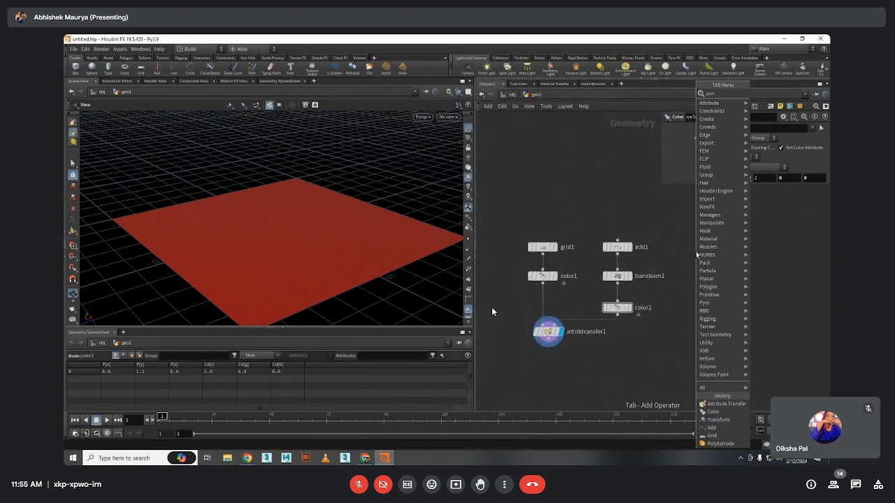
pyautogui.press('Return')
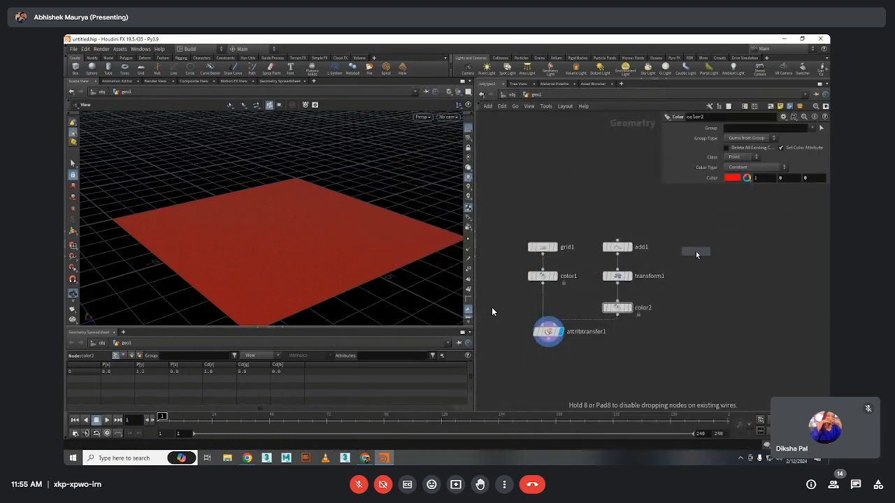
pyautogui.moveTo(666, 288); pyautogui.dragTo(638, 299, button='middle')
pyautogui.moveTo(649, 367); pyautogui.dragTo(641, 333, button='middle')
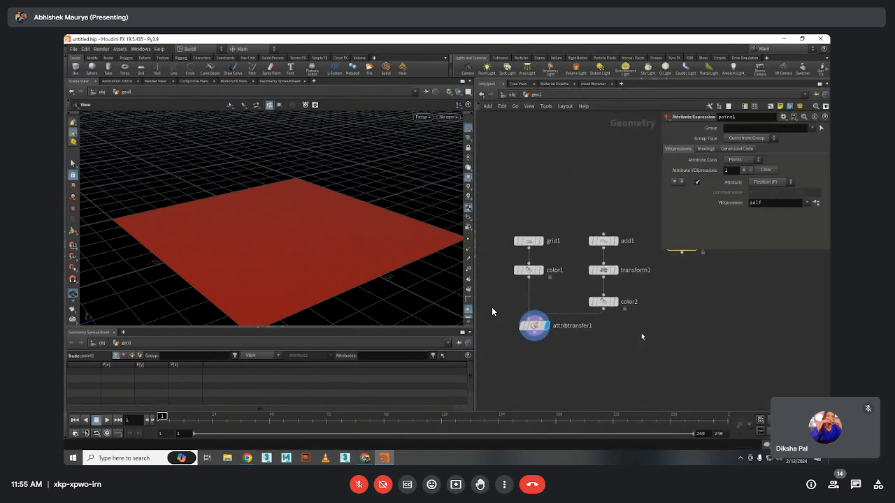
# Move color2 and attribtransfer1 down and insert point1 into the wire between transform1 and color2
pyautogui.moveTo(653, 359); pyautogui.dragTo(487, 286)
pyautogui.moveTo(608, 301); pyautogui.dragTo(608, 337)
pyautogui.click(638, 314)
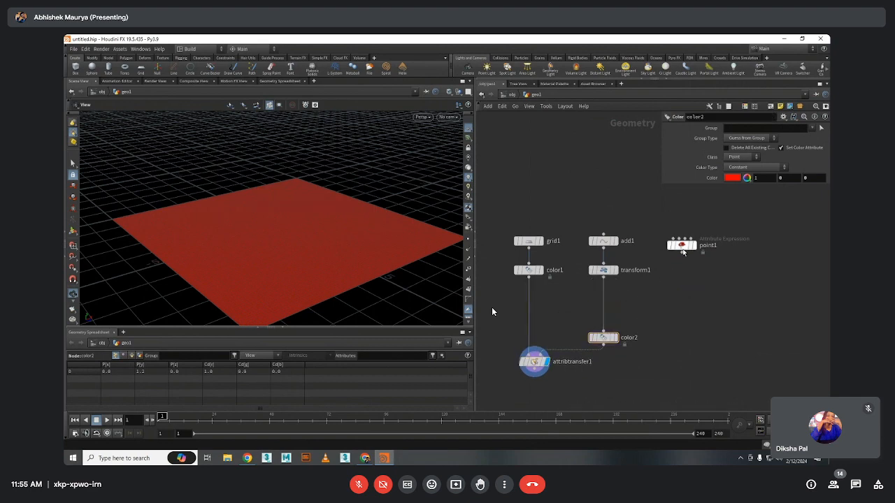
pyautogui.moveTo(682, 245); pyautogui.dragTo(607, 304)
pyautogui.click(606, 304)
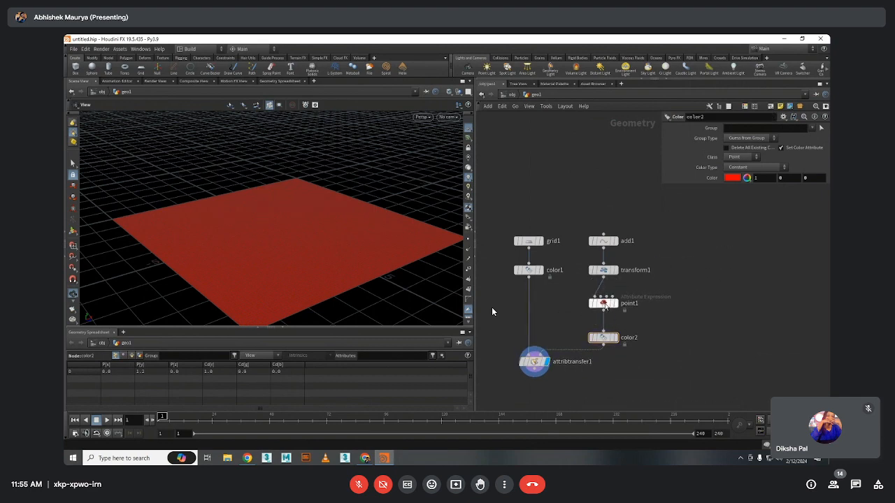
# Set the attribute of point1's expression to Force (force)
pyautogui.click(780, 183)
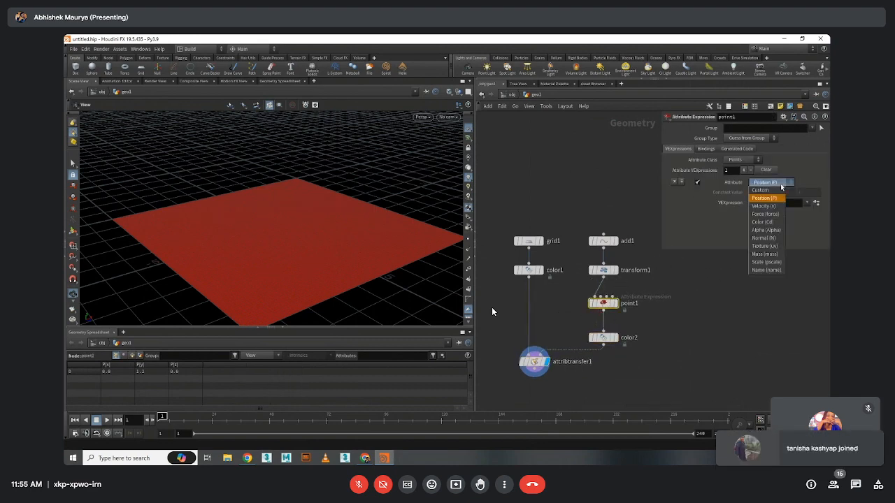
pyautogui.click(765, 214)
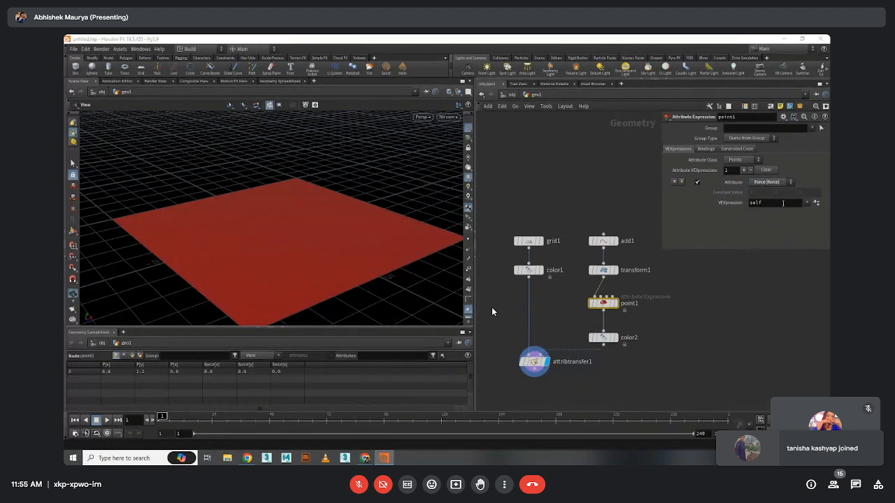
pyautogui.click(775, 186)
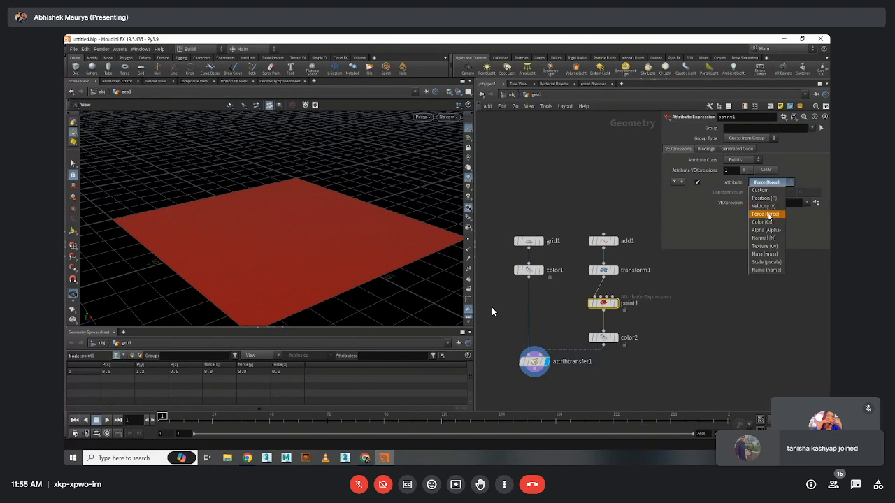
pyautogui.click(768, 214)
# Set point1's VEXpression to Constant Value with a constant value of 0, 1, 0
pyautogui.click(806, 203)
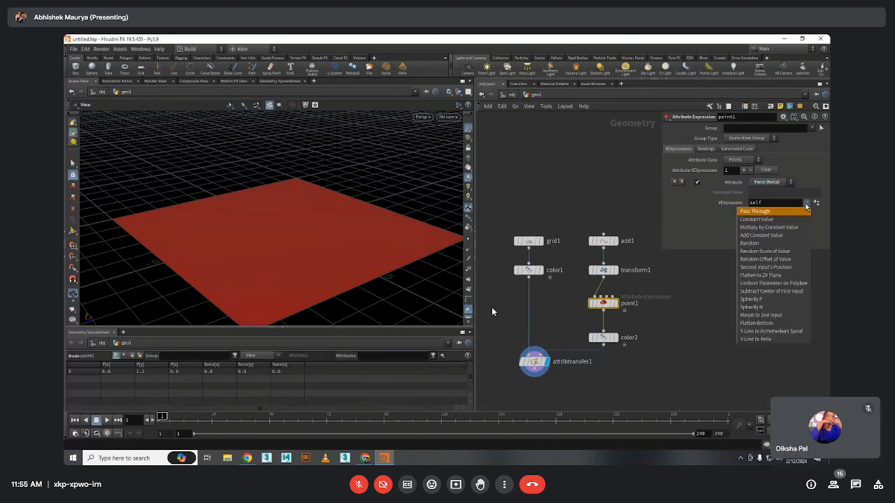
pyautogui.click(769, 207)
pyautogui.click(769, 193)
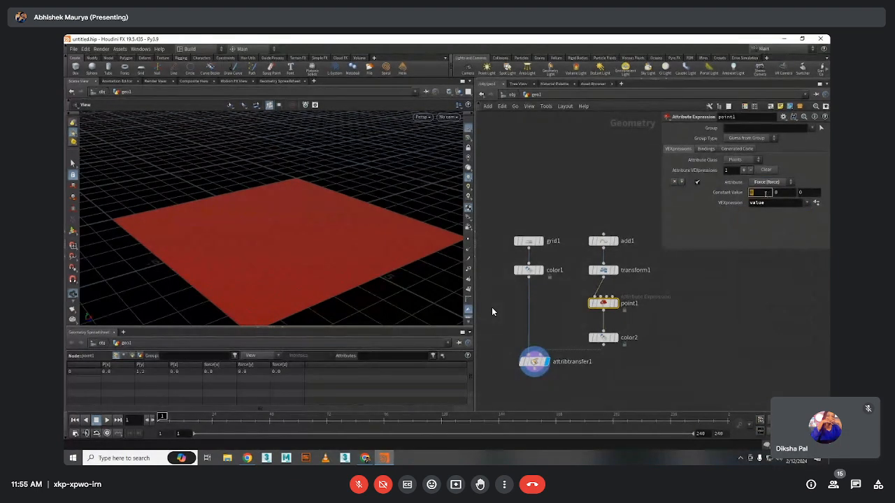
pyautogui.press('Tab')
pyautogui.write('1')
pyautogui.press('Return')
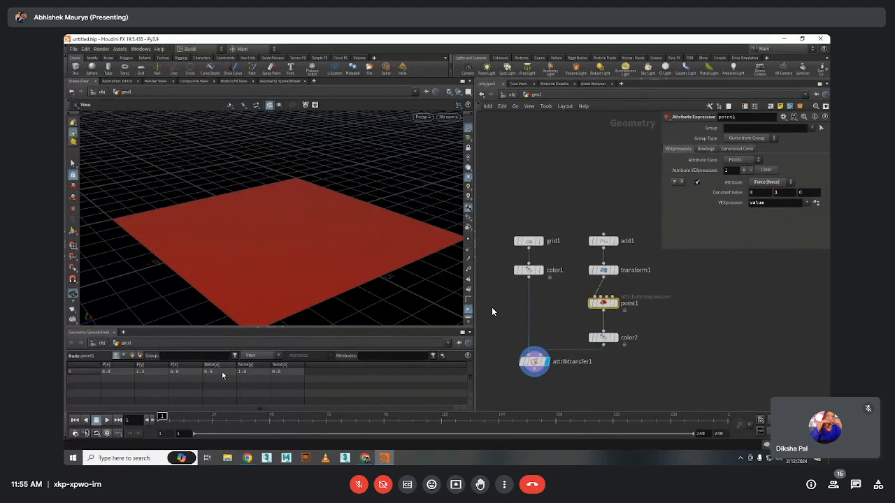
# Compare the color and force attributes of color2, attribtransfer1, point1 and add1 in the Geometry Spreadsheet
pyautogui.moveTo(611, 291)
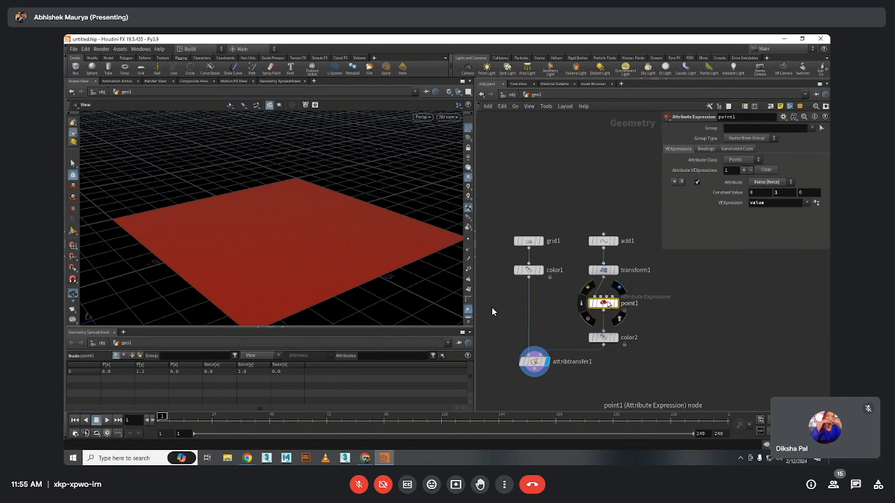
pyautogui.click(603, 337)
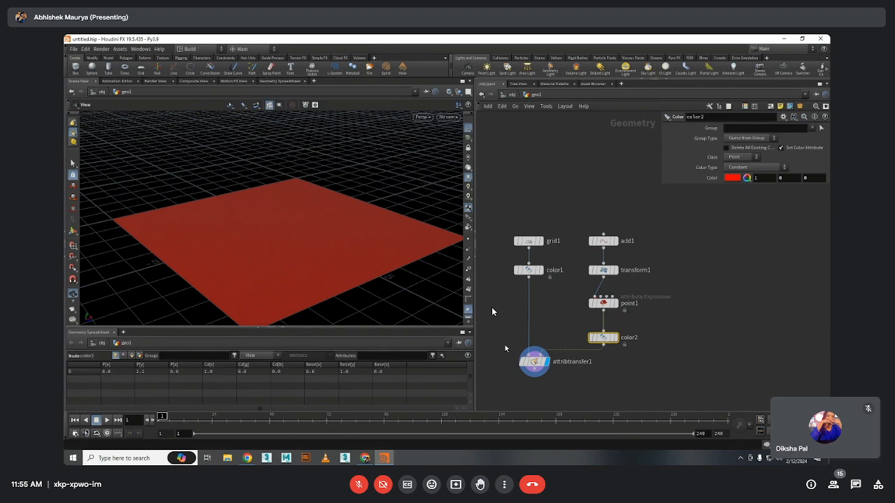
pyautogui.click(535, 361)
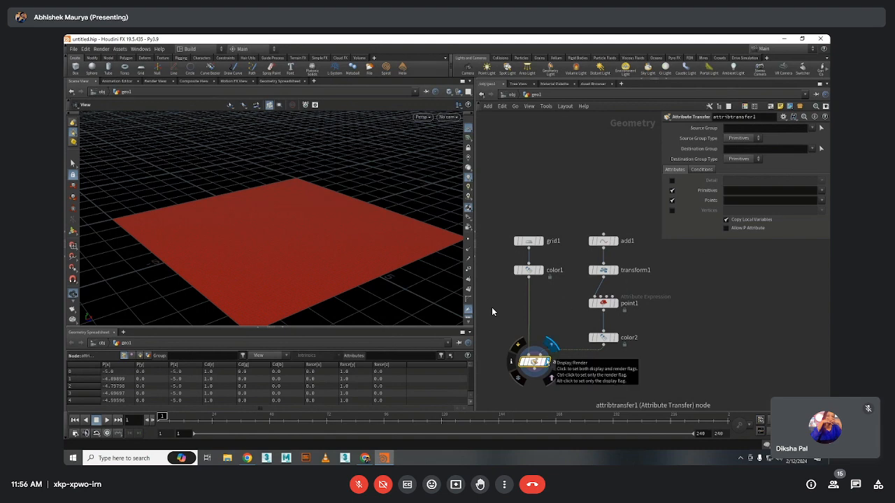
pyautogui.click(549, 360)
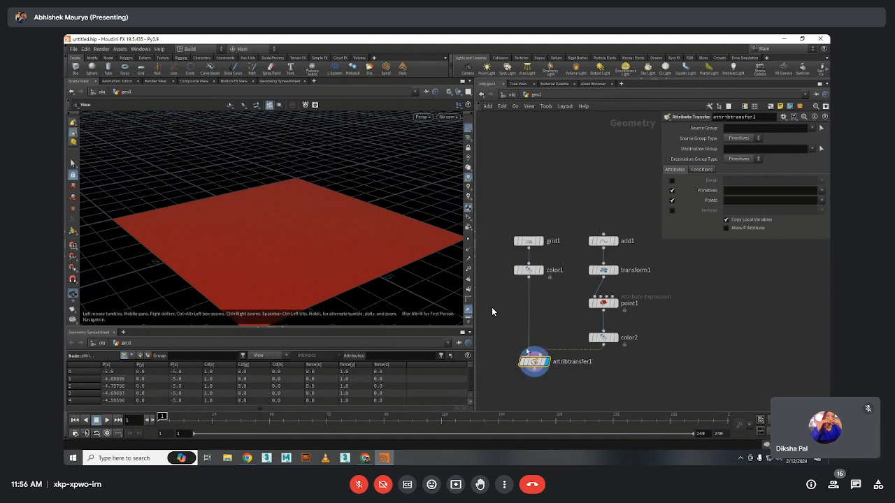
pyautogui.click(604, 338)
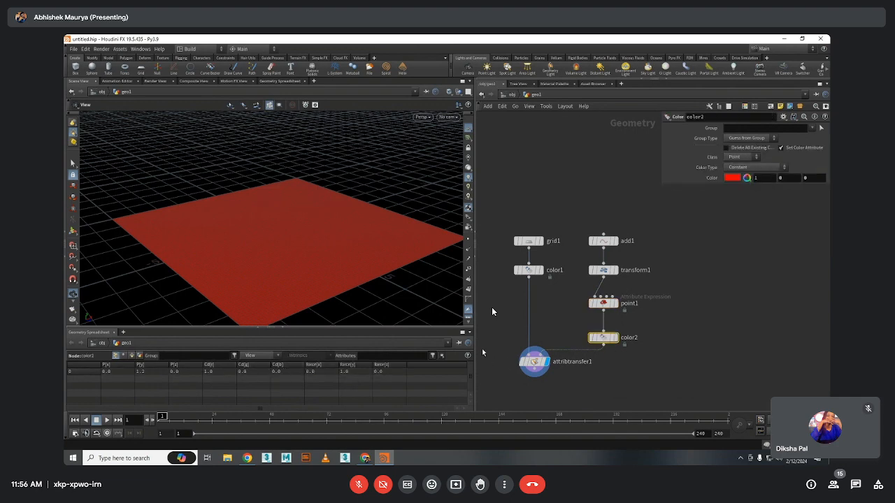
pyautogui.moveTo(494, 343); pyautogui.dragTo(553, 383)
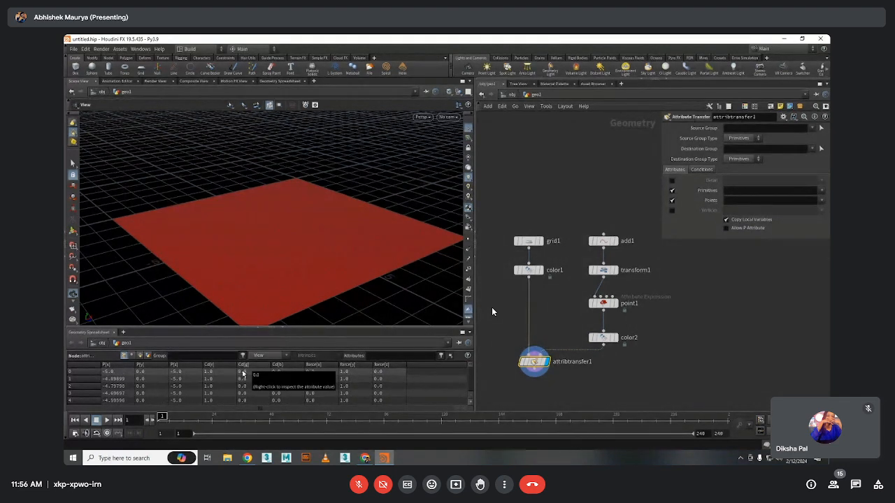
pyautogui.moveTo(533, 363)
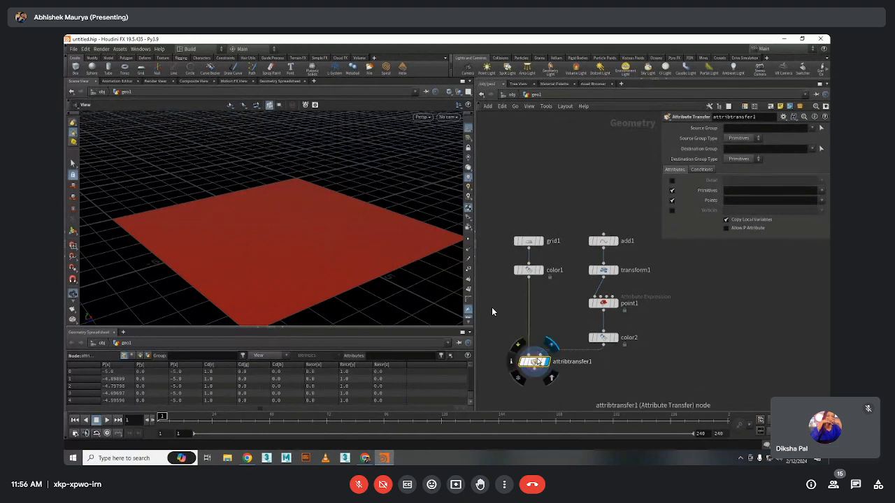
pyautogui.scroll(-2, 780, 246)
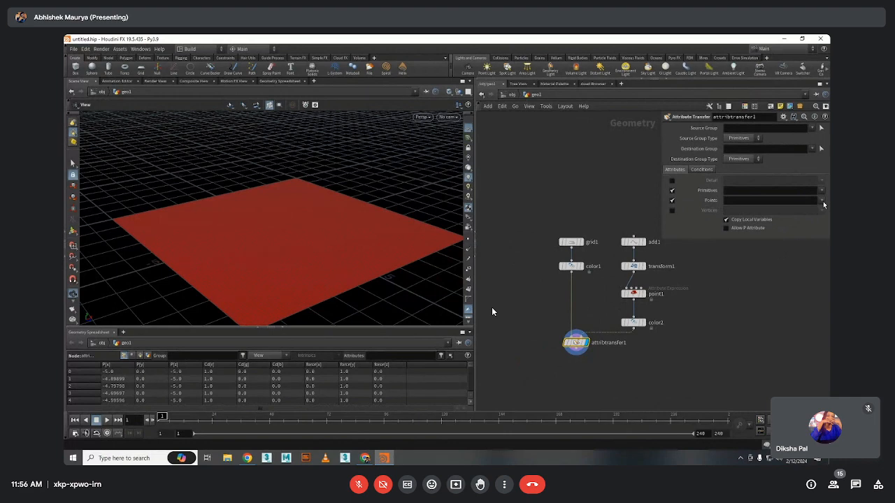
pyautogui.click(633, 293)
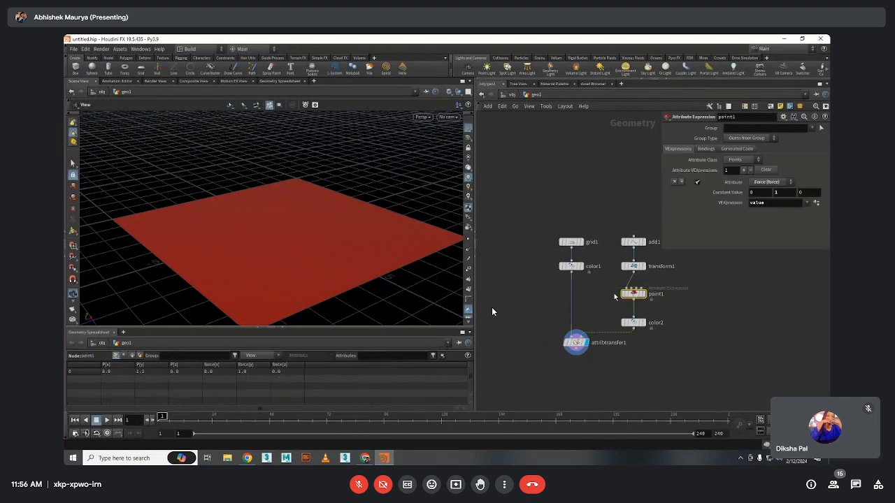
pyautogui.click(633, 241)
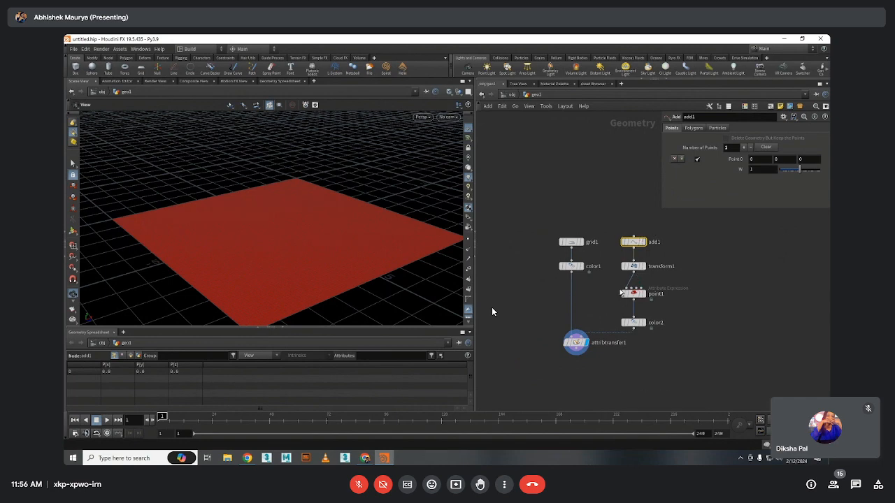
# Check the force attribute on point1 against the plain point from add1 in the Geometry Spreadsheet
pyautogui.click(633, 294)
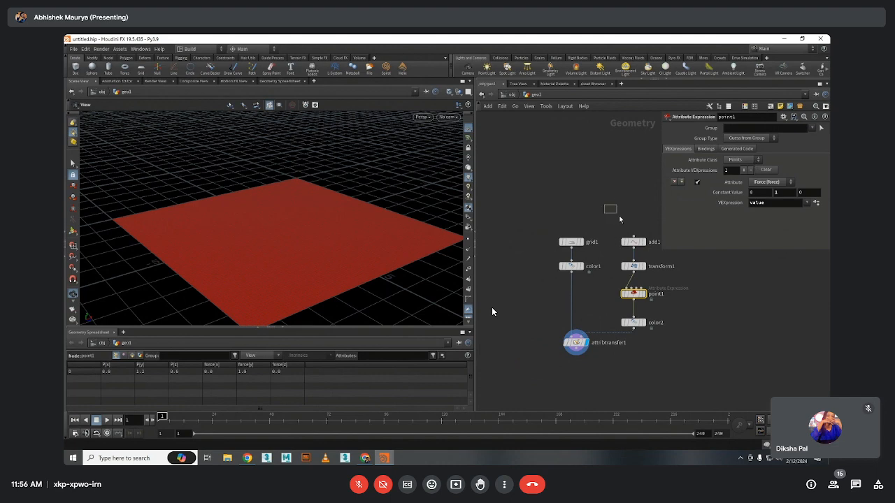
pyautogui.click(634, 242)
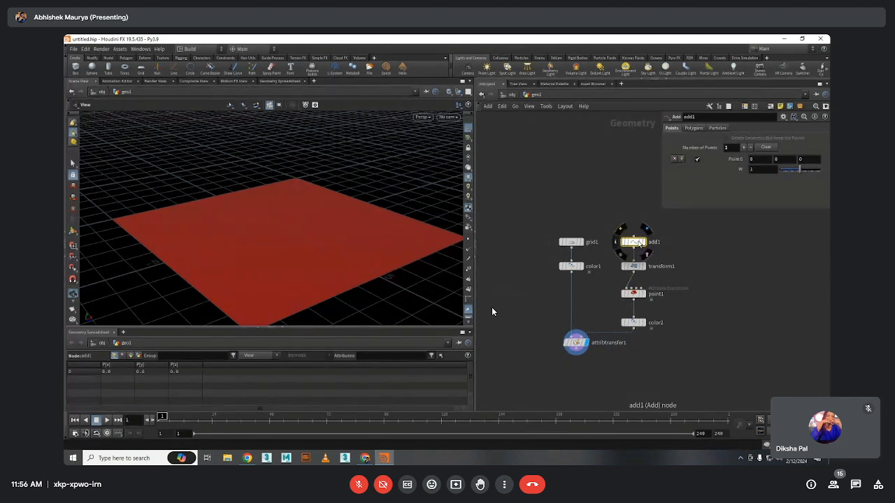
pyautogui.click(634, 294)
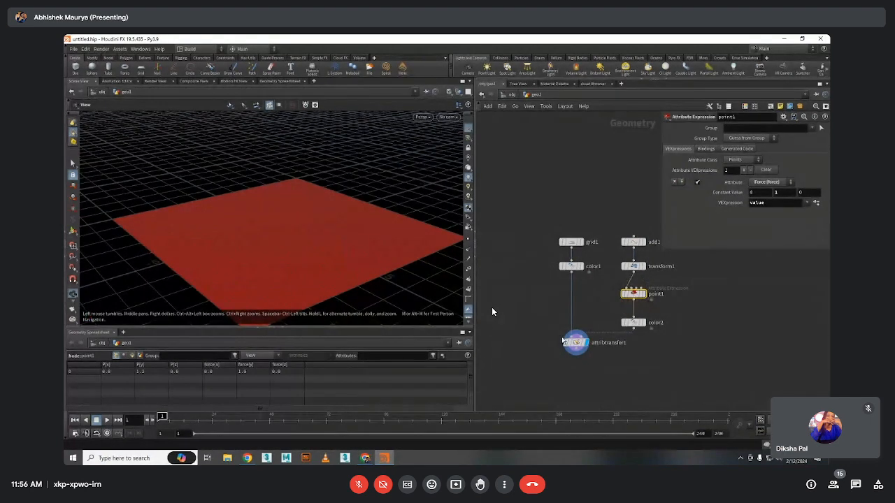
# Limit the point attributes that attribtransfer1 transfers to Color (Cd)
pyautogui.click(574, 342)
pyautogui.click(819, 201)
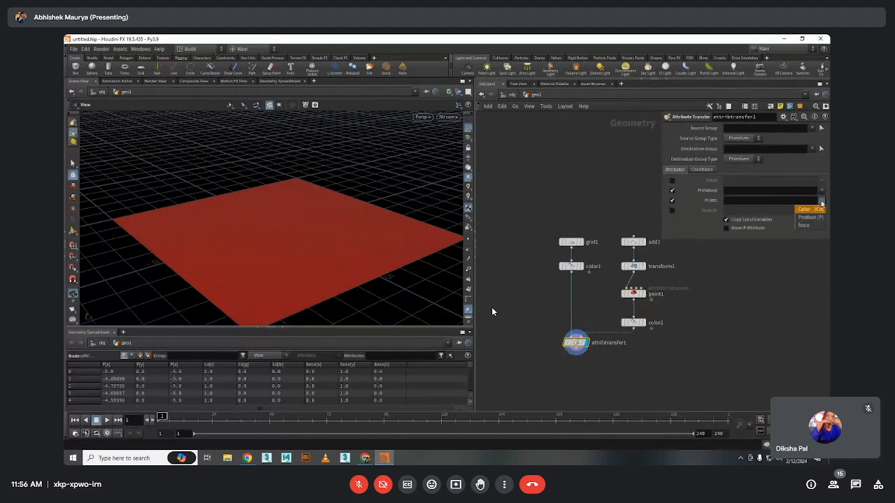
pyautogui.click(810, 217)
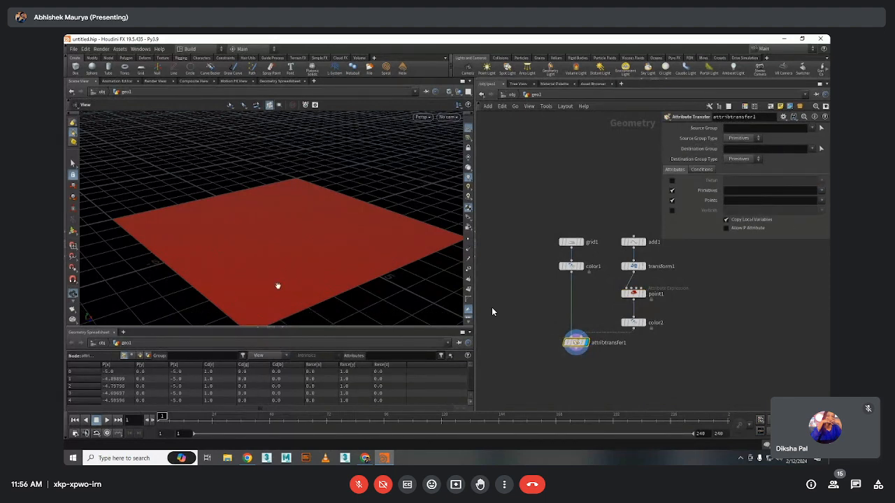
pyautogui.click(133, 355)
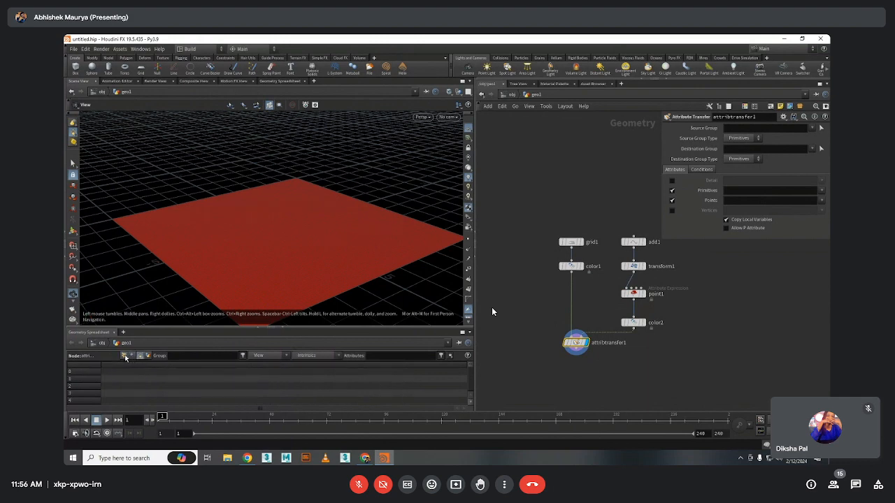
pyautogui.click(125, 356)
pyautogui.click(821, 201)
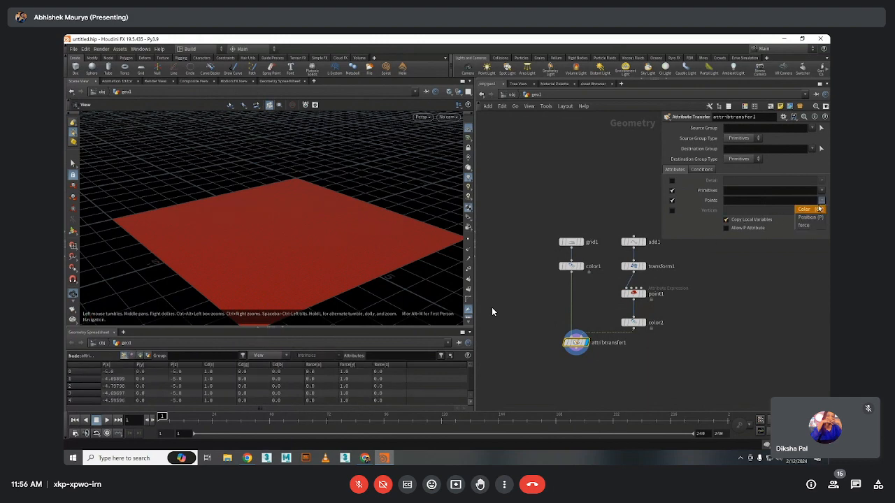
pyautogui.click(809, 209)
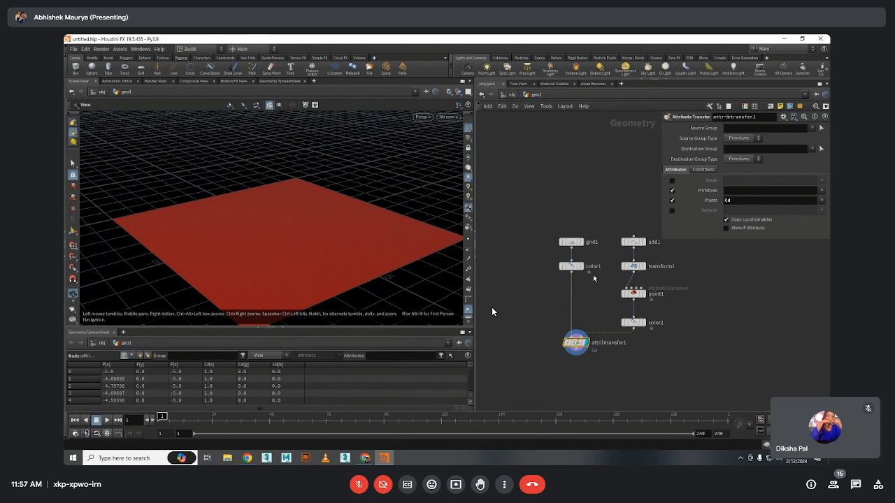
# Set attribtransfer1's Distance Threshold to 0 and Blend Width to about 4.06 for a soft red falloff on the grid
pyautogui.click(704, 170)
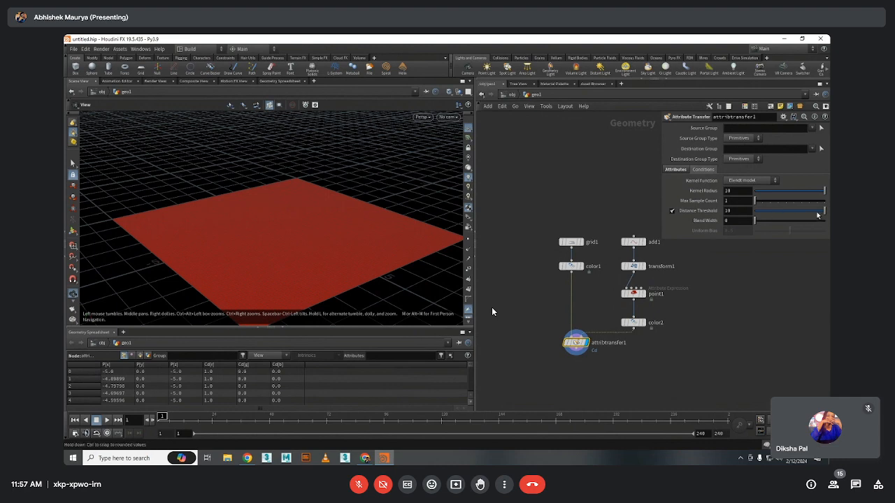
pyautogui.moveTo(824, 210); pyautogui.dragTo(754, 210)
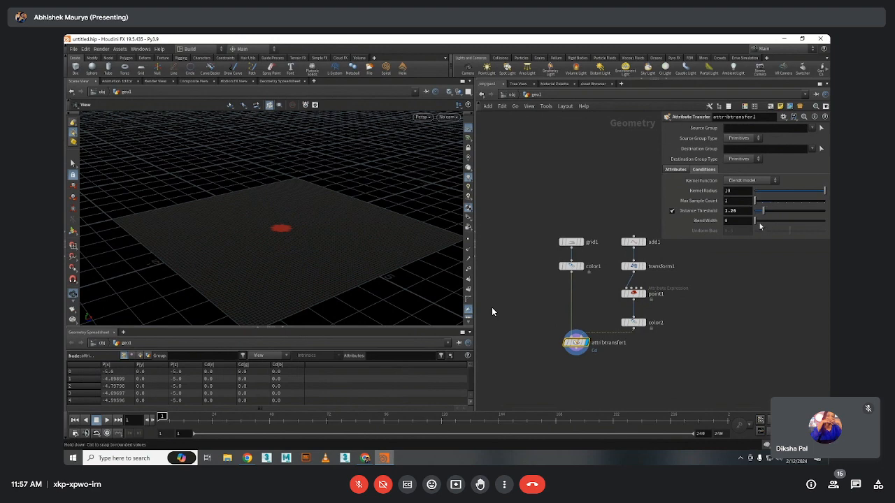
pyautogui.moveTo(754, 220); pyautogui.dragTo(783, 221)
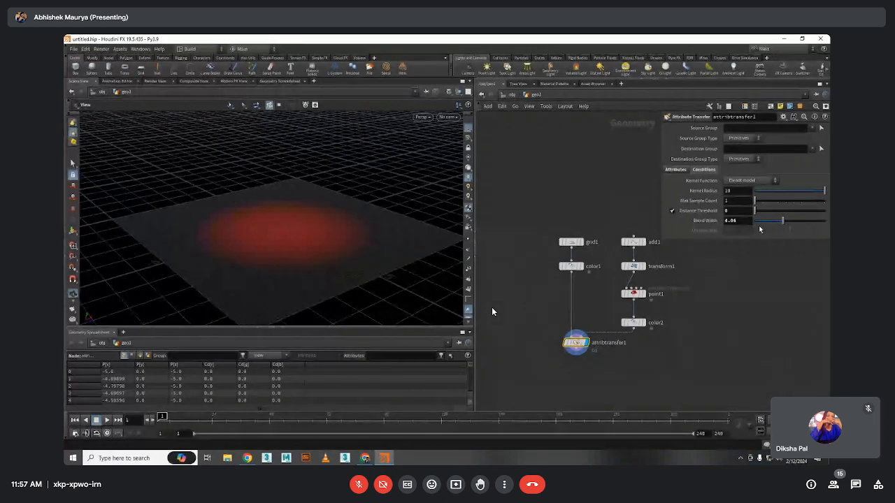
pyautogui.moveTo(401, 250); pyautogui.dragTo(305, 221)
pyautogui.scroll(3, 236, 191)
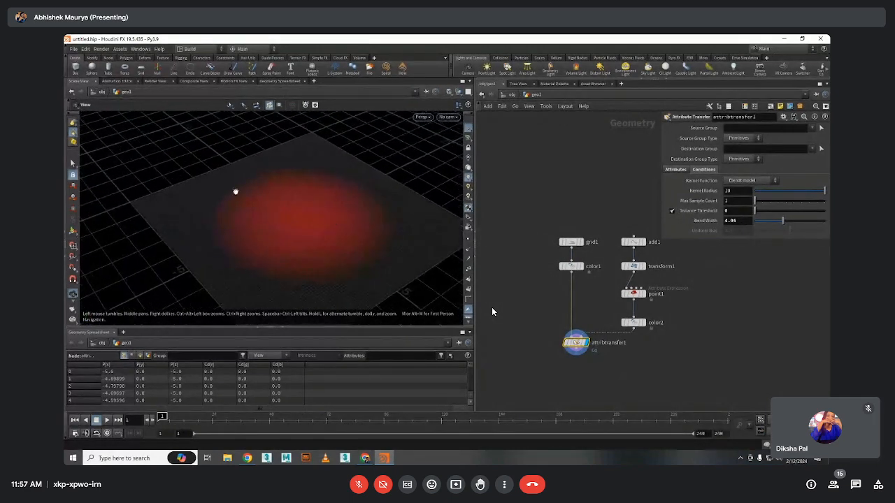
pyautogui.moveTo(542, 374); pyautogui.dragTo(602, 332, button='middle')
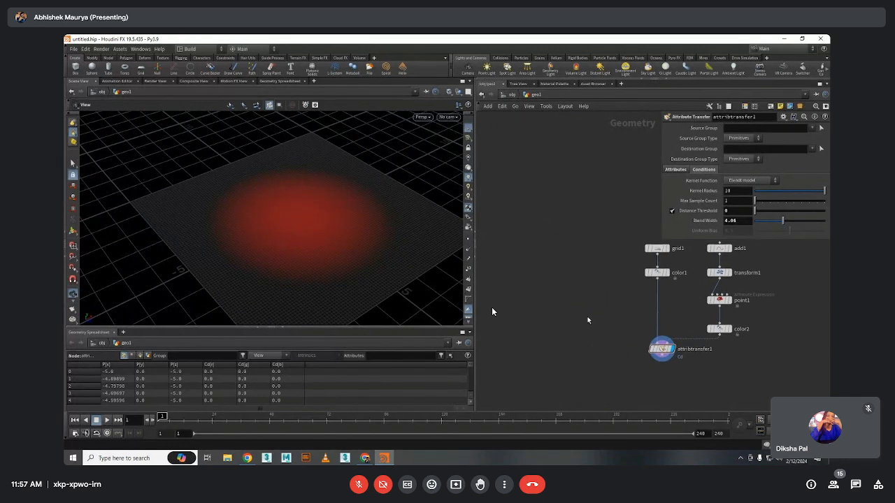
pyautogui.press('Tab')
pyautogui.write('grid')
pyautogui.press('Return')
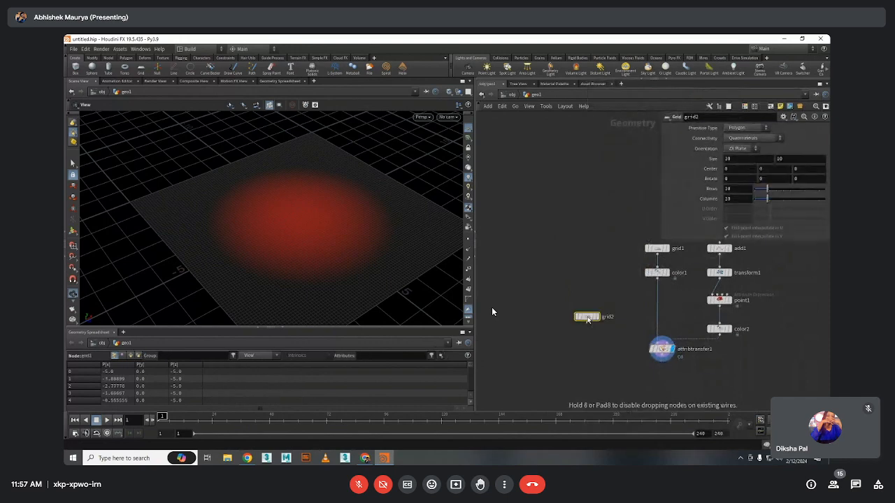
pyautogui.click(567, 252)
pyautogui.moveTo(566, 251); pyautogui.dragTo(558, 260, button='middle')
pyautogui.moveTo(605, 231); pyautogui.dragTo(759, 445)
pyautogui.moveTo(565, 313)
pyautogui.mouseDown(button='middle')
pyautogui.moveTo(581, 316)
pyautogui.moveTo(574, 325)
pyautogui.mouseUp(button='middle')
pyautogui.click(574, 266)
pyautogui.click(741, 189)
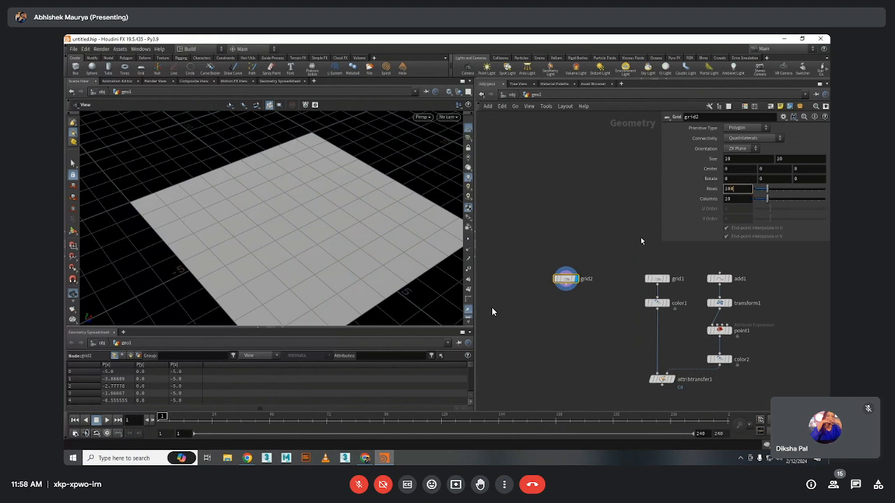
pyautogui.moveTo(591, 230); pyautogui.dragTo(533, 323)
pyautogui.press('Delete')
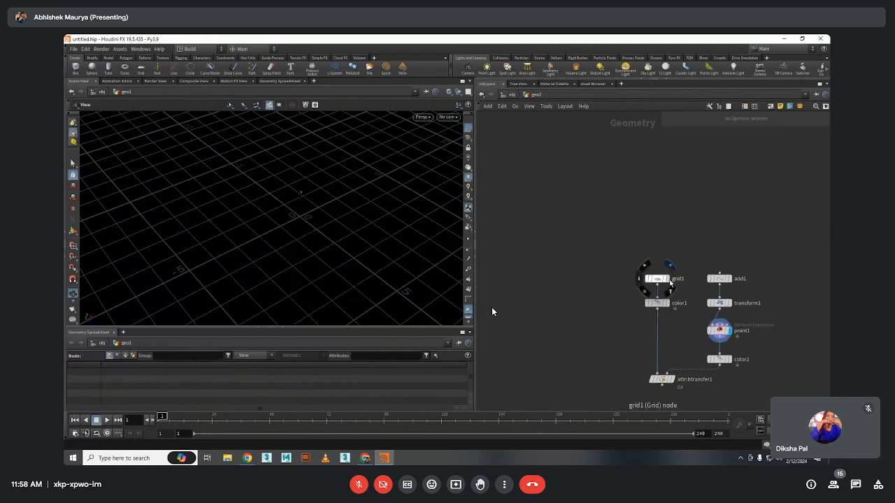
# Display grid1 and place a new Scatter node beside it
pyautogui.click(669, 280)
pyautogui.click(657, 278)
pyautogui.press('Tab')
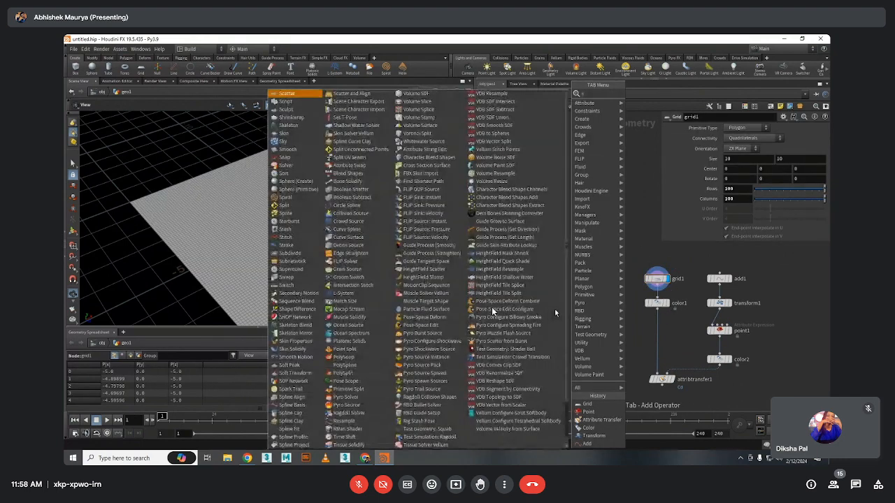
pyautogui.write('catter')
pyautogui.press('Return')
pyautogui.click(554, 309)
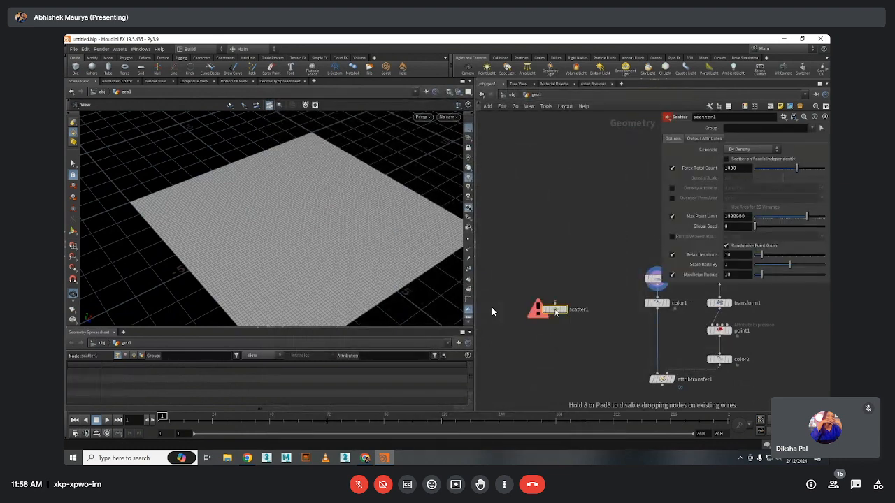
# Wire grid1's output into scatter1 and display scatter1
pyautogui.moveTo(555, 312); pyautogui.dragTo(581, 305)
pyautogui.moveTo(643, 343); pyautogui.dragTo(622, 350, button='middle')
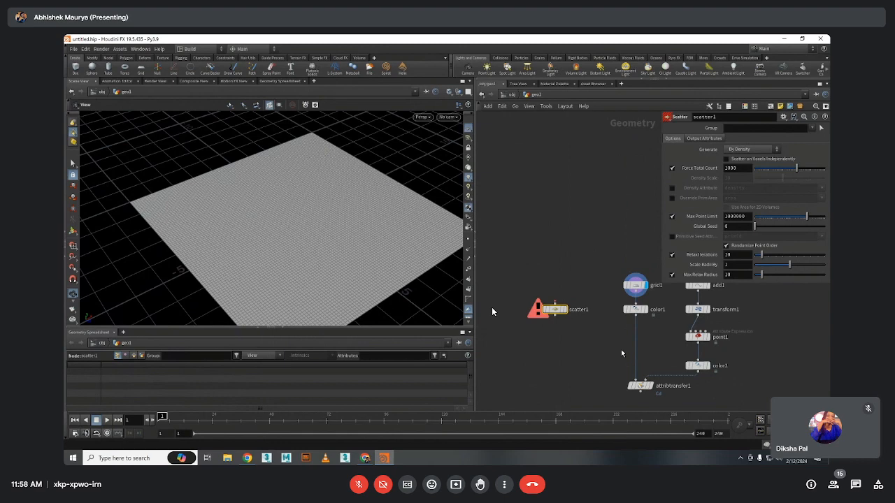
pyautogui.moveTo(635, 292); pyautogui.dragTo(553, 306)
pyautogui.scroll(3, 578, 300)
pyautogui.click(555, 314)
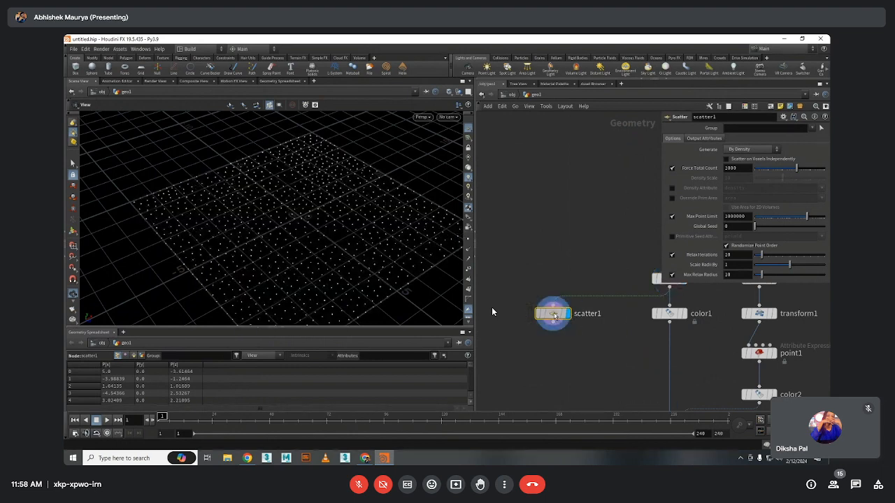
# Examine scatter1's points in the viewport and Geometry Spreadsheet, check its Force Total Count, and display grid1 for comparison
pyautogui.moveTo(343, 175); pyautogui.dragTo(285, 150)
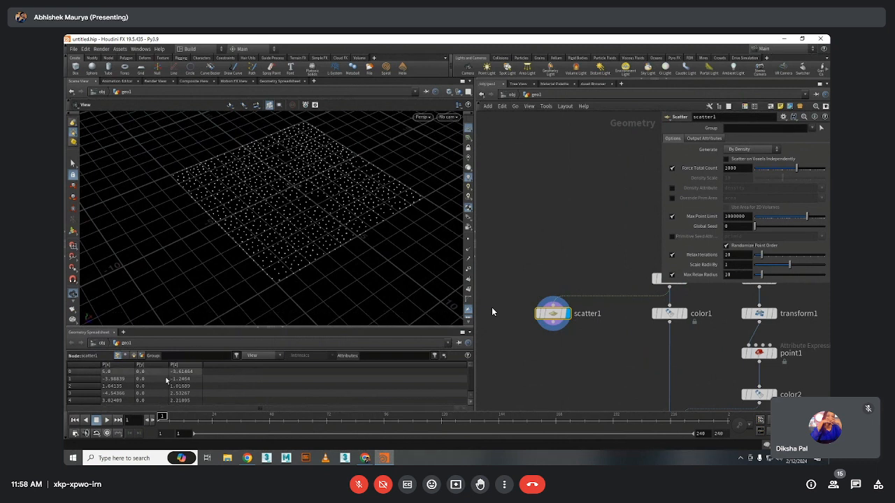
pyautogui.scroll(-2, 130, 381)
pyautogui.scroll(-1, 129, 381)
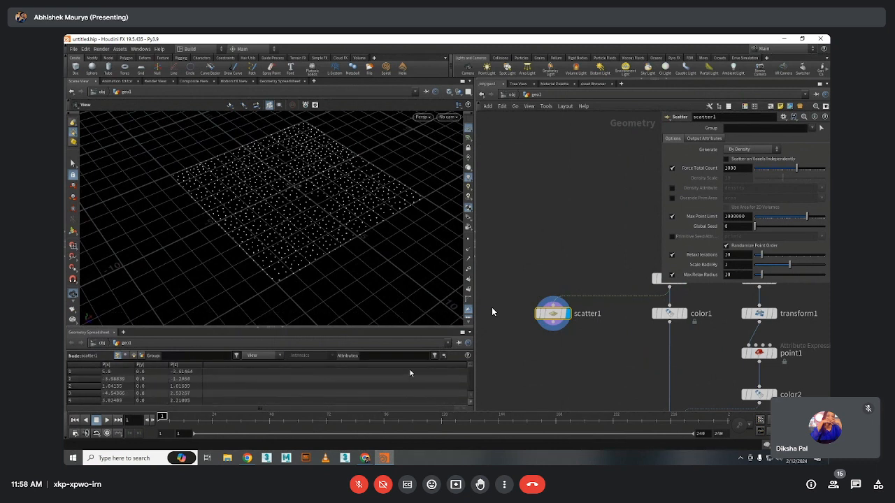
pyautogui.moveTo(470, 367); pyautogui.dragTo(471, 404)
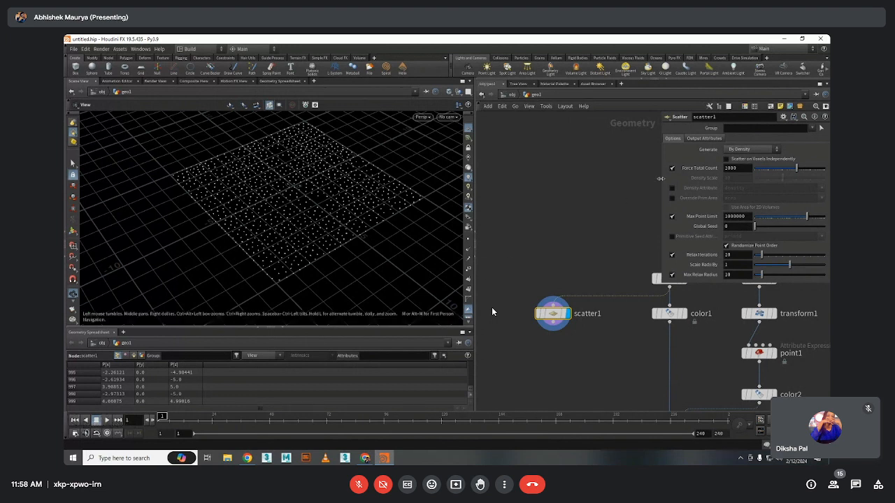
pyautogui.doubleClick(739, 168)
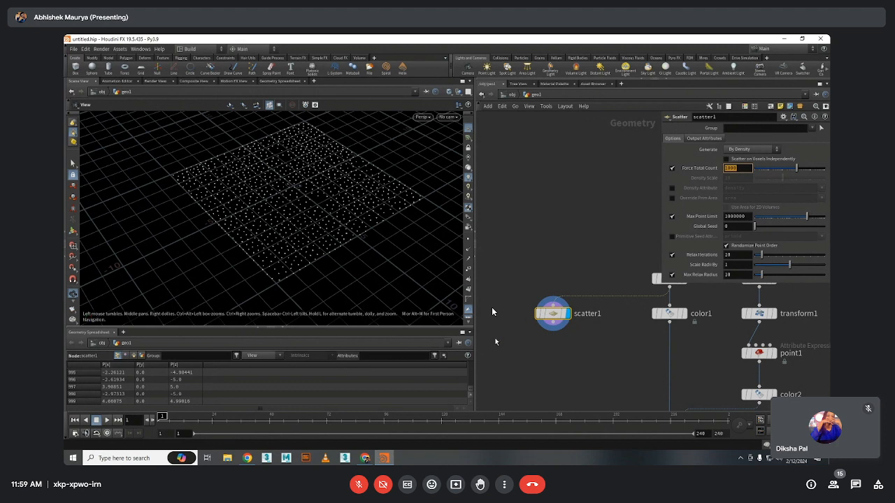
pyautogui.moveTo(470, 392); pyautogui.dragTo(473, 355)
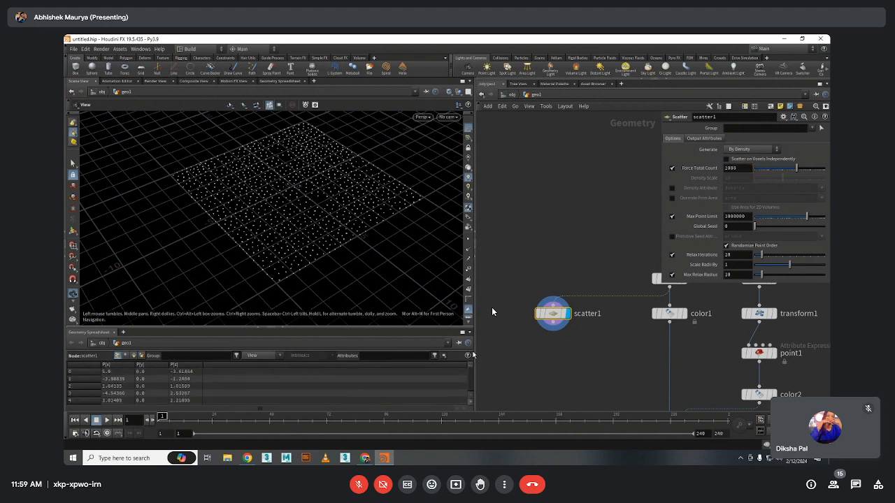
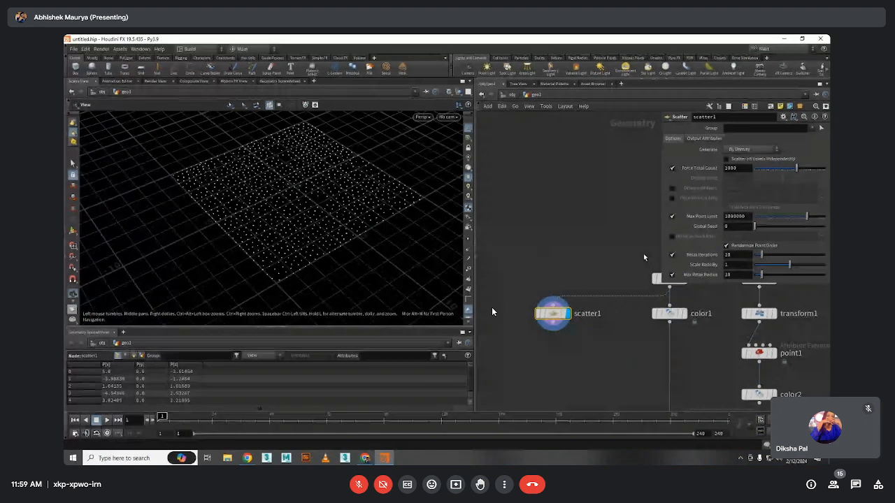
pyautogui.moveTo(596, 348); pyautogui.dragTo(522, 304)
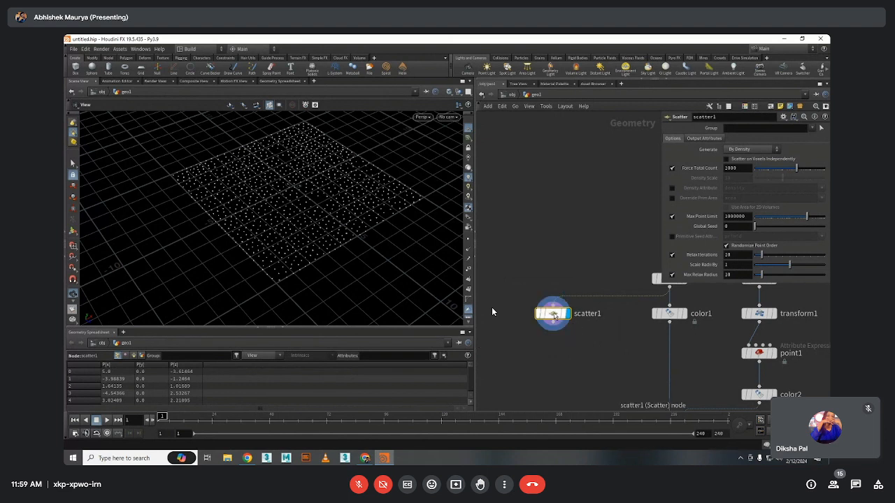
pyautogui.click(673, 301)
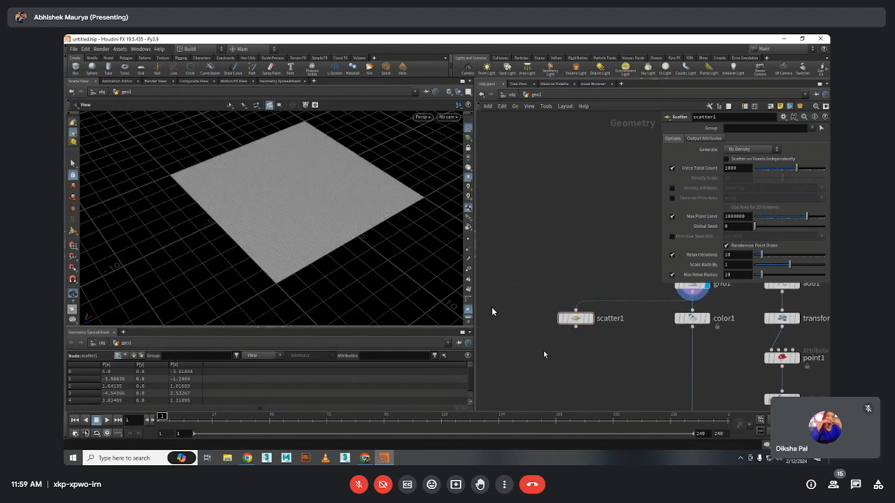
# Add a Line node beside scatter1, display it, and set its length to 0.4
pyautogui.press('Tab')
pyautogui.write('line')
pyautogui.press('Return')
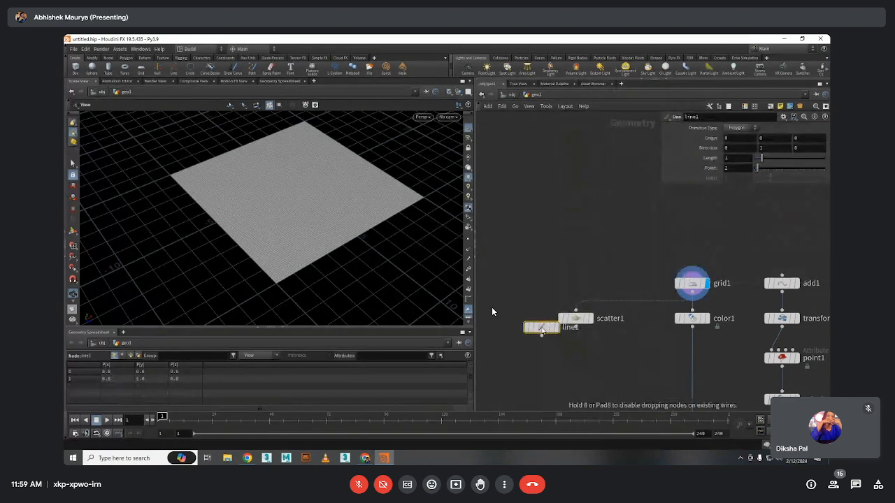
pyautogui.click(498, 295)
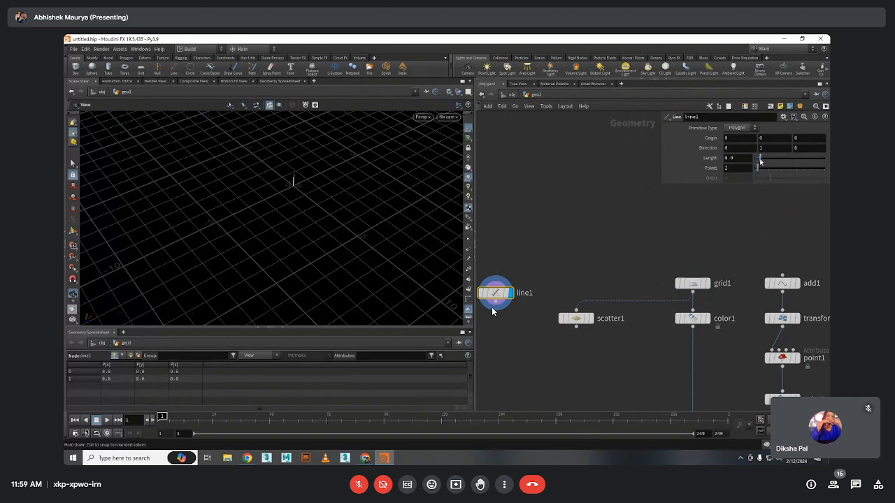
pyautogui.moveTo(764, 157); pyautogui.dragTo(756, 157)
# Add a Copy to Points node below scatter1
pyautogui.press('Tab')
pyautogui.write('copy')
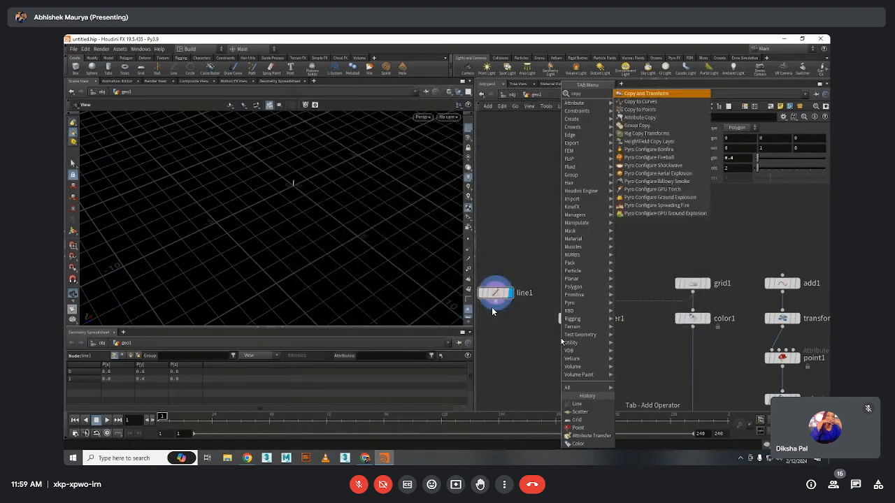
pyautogui.press('Down')
pyautogui.press('Down')
pyautogui.press('Return')
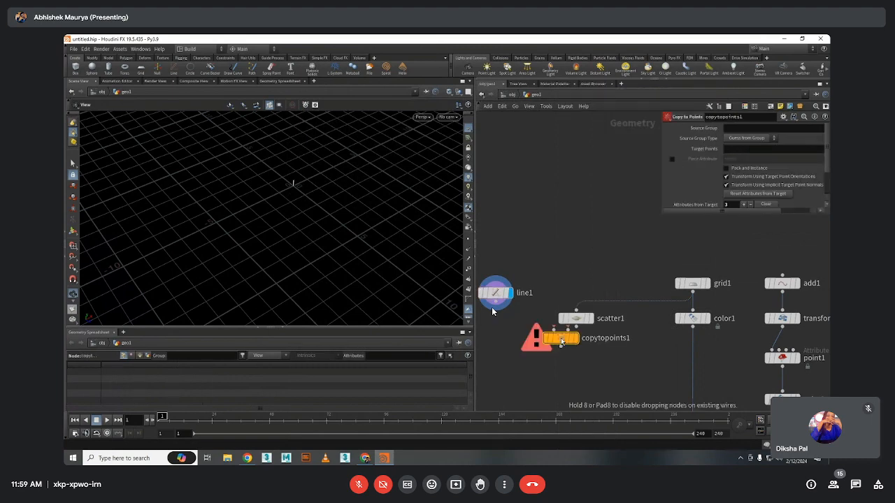
pyautogui.click(548, 361)
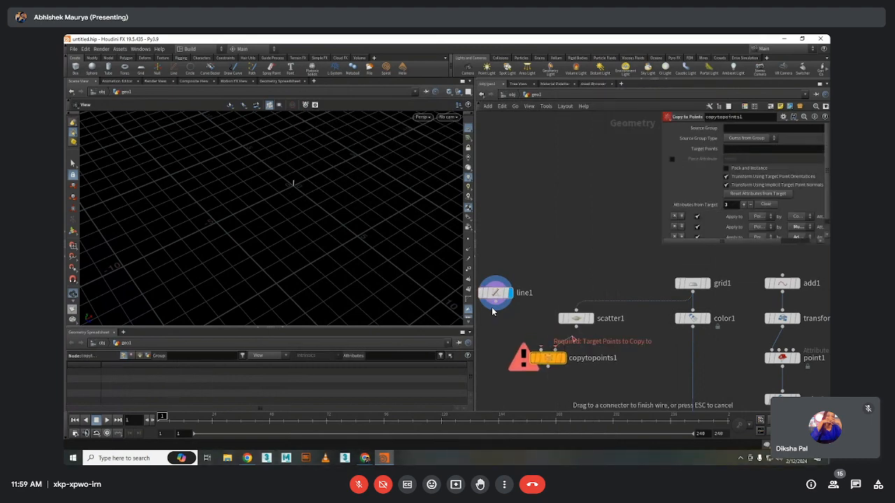
# Wire scatter1 as the target points and line1 as the source geometry of copytopoints1, and display the copies
pyautogui.moveTo(555, 350); pyautogui.dragTo(576, 325)
pyautogui.click(540, 350)
pyautogui.click(494, 302)
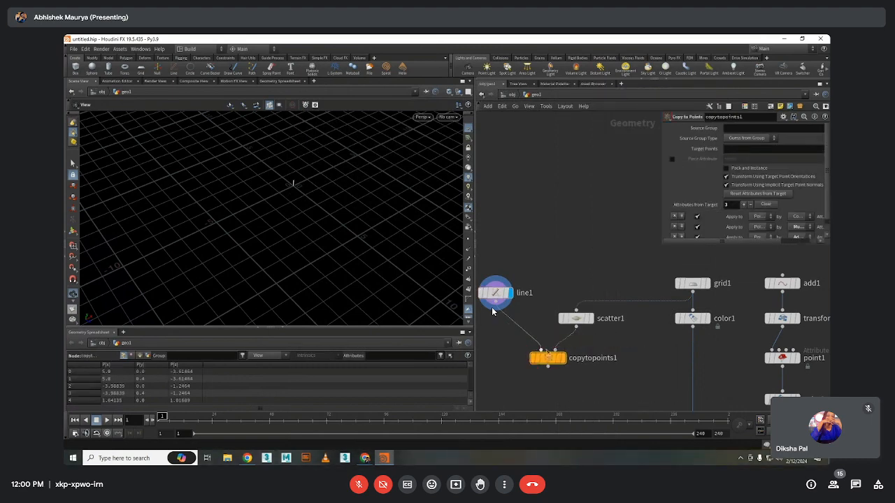
pyautogui.moveTo(546, 358); pyautogui.dragTo(540, 349)
# Add a Merge node below copytopoints1, wire copytopoints1 and grid1 into it, display it, and move it lower
pyautogui.press('Tab')
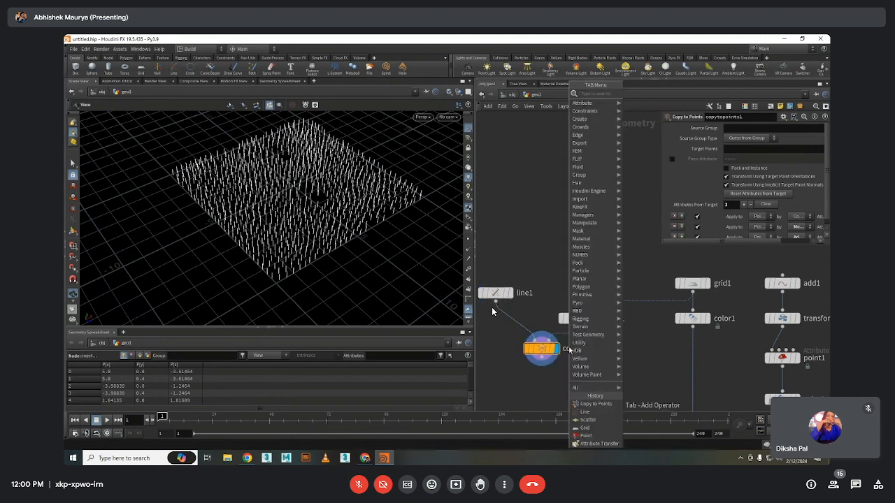
pyautogui.write('merge')
pyautogui.press('Return')
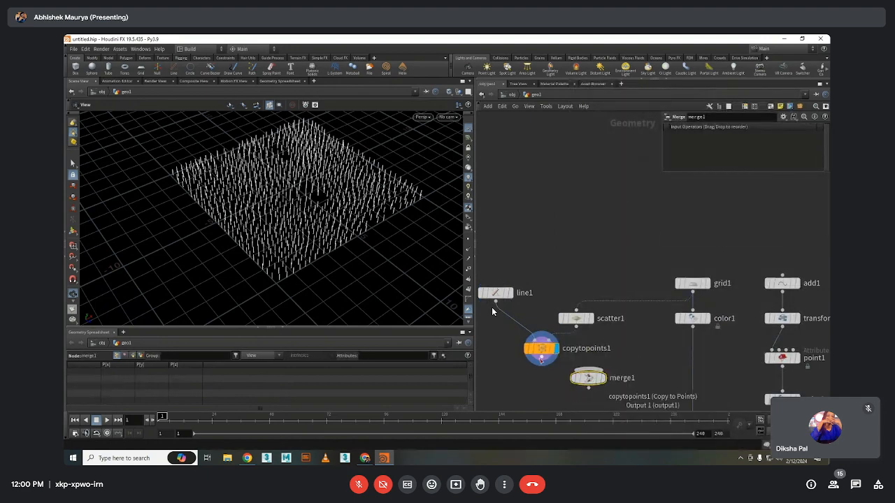
pyautogui.click(588, 377)
pyautogui.click(588, 386)
pyautogui.click(691, 291)
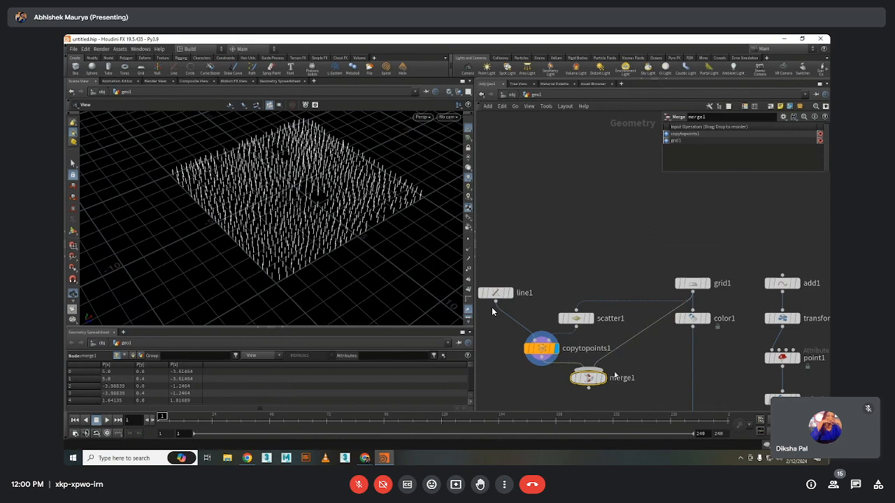
pyautogui.click(604, 378)
pyautogui.moveTo(318, 194); pyautogui.dragTo(246, 202)
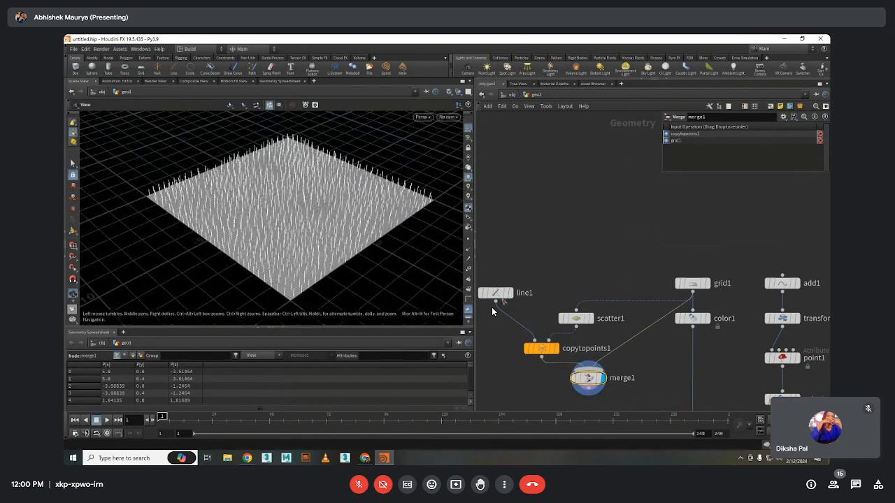
pyautogui.moveTo(633, 358); pyautogui.dragTo(632, 329, button='middle')
pyautogui.moveTo(594, 351); pyautogui.dragTo(596, 381)
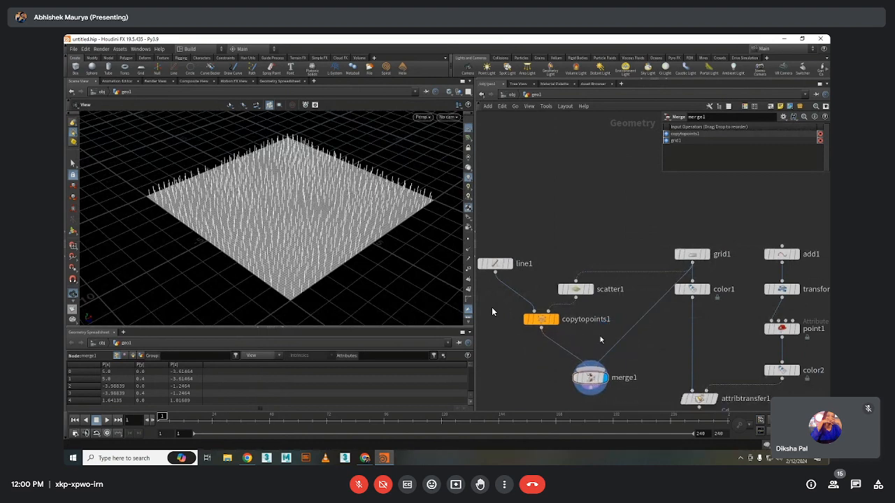
# Limit copytopoints1's Target Points to a rectangular selection of scattered points near the grid's centre, and display merge1
pyautogui.click(554, 320)
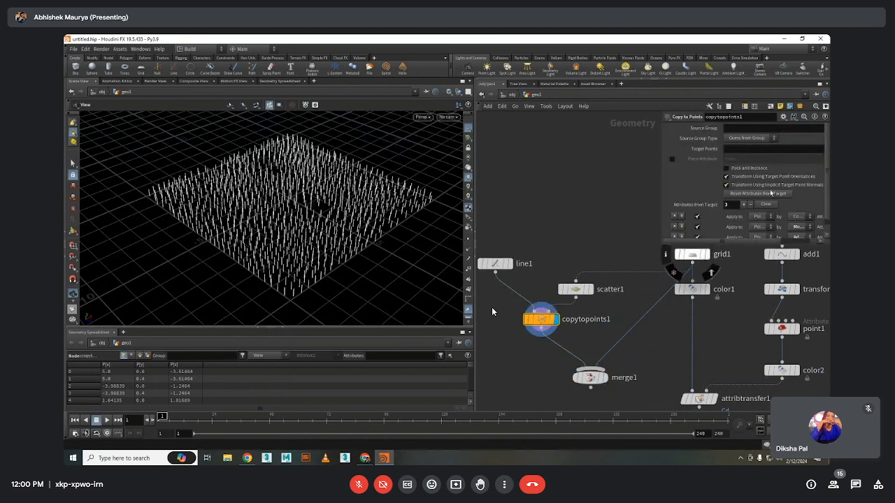
pyautogui.click(820, 149)
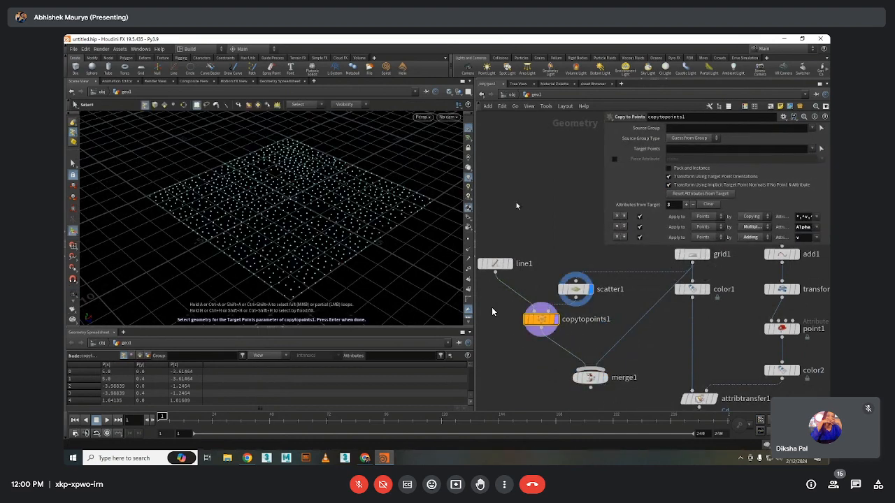
pyautogui.moveTo(334, 187); pyautogui.dragTo(279, 224)
pyautogui.press('Return')
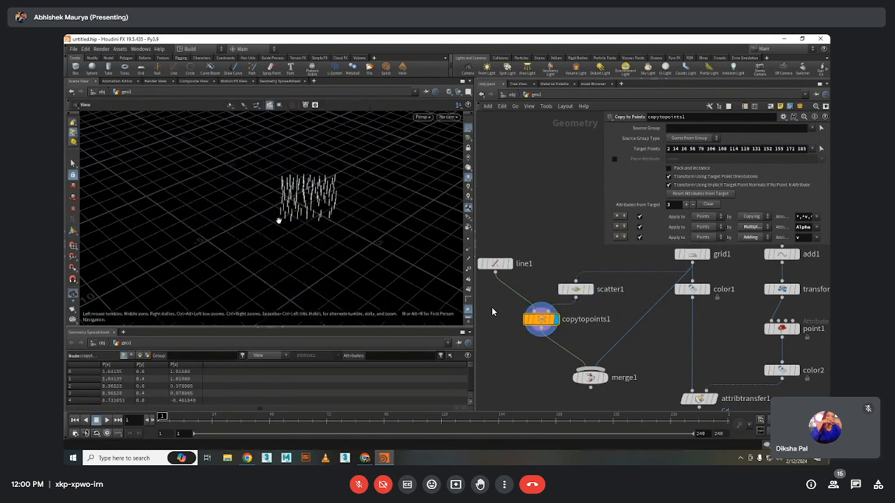
pyautogui.click(601, 378)
pyautogui.click(590, 378)
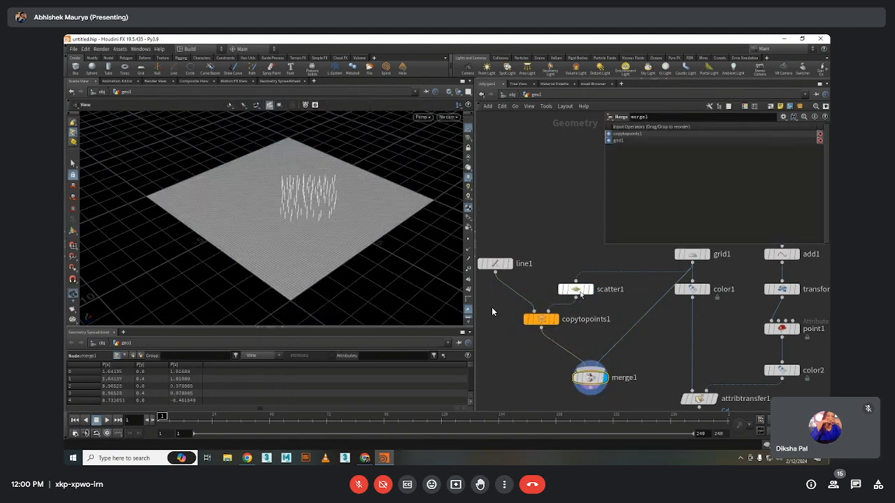
# Try a Force Total Count of 1001 on scatter1, and undo the change
pyautogui.click(575, 289)
pyautogui.click(687, 168)
pyautogui.press('BackSpace')
pyautogui.write('1001')
pyautogui.press('Return')
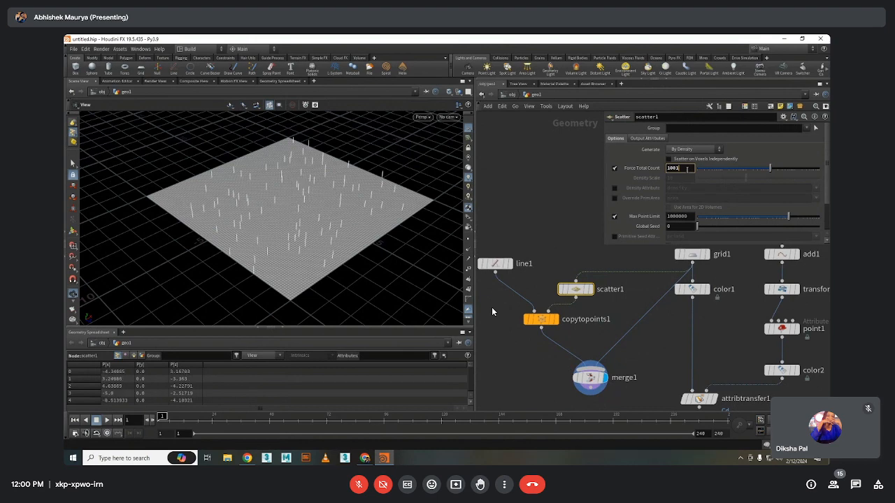
pyautogui.hotkey('ctrl', 'z')
# Display scatter1, try a different Global Seed and restore it, and display copytopoints1 and merge1 again
pyautogui.scroll(-2, 655, 209)
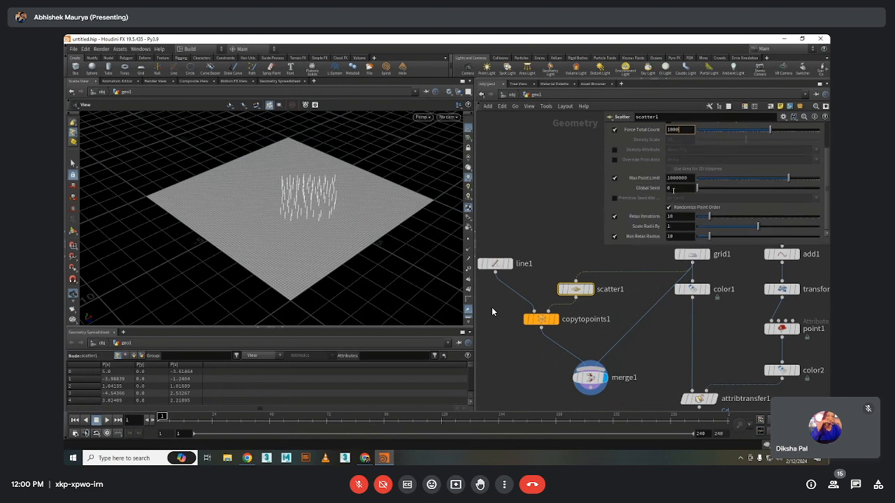
pyautogui.click(591, 289)
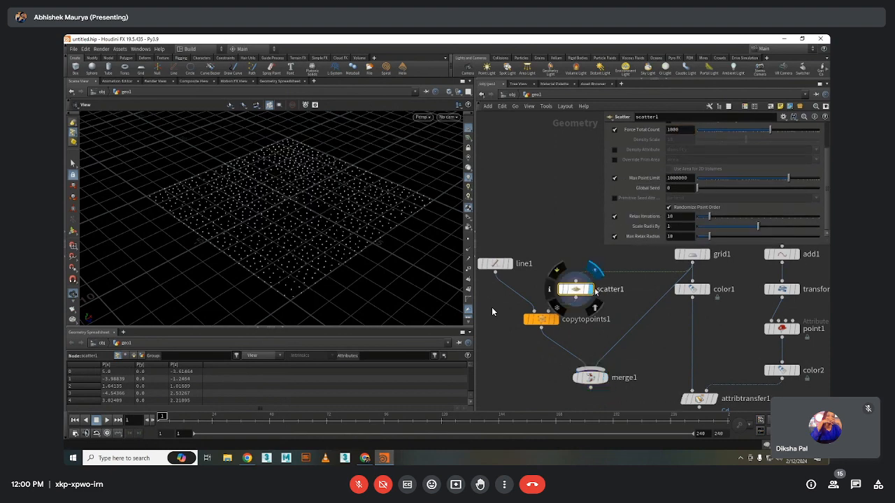
pyautogui.moveTo(696, 190); pyautogui.dragTo(696, 190)
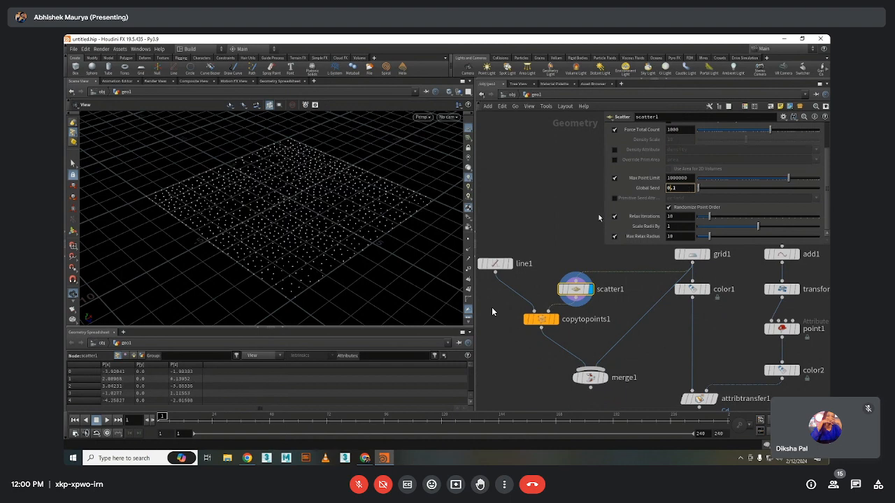
pyautogui.click(554, 319)
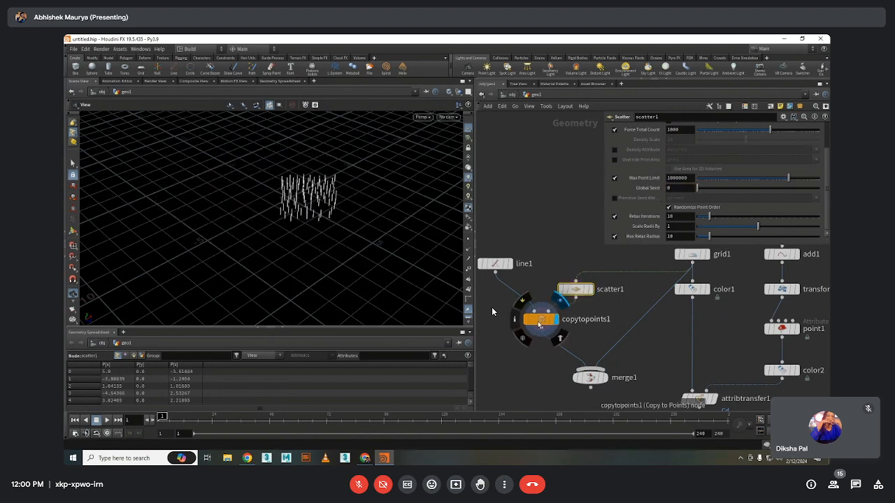
pyautogui.click(606, 378)
# Try a Global Seed of 0.00000001 on scatter1, and undo the change
pyautogui.click(689, 188)
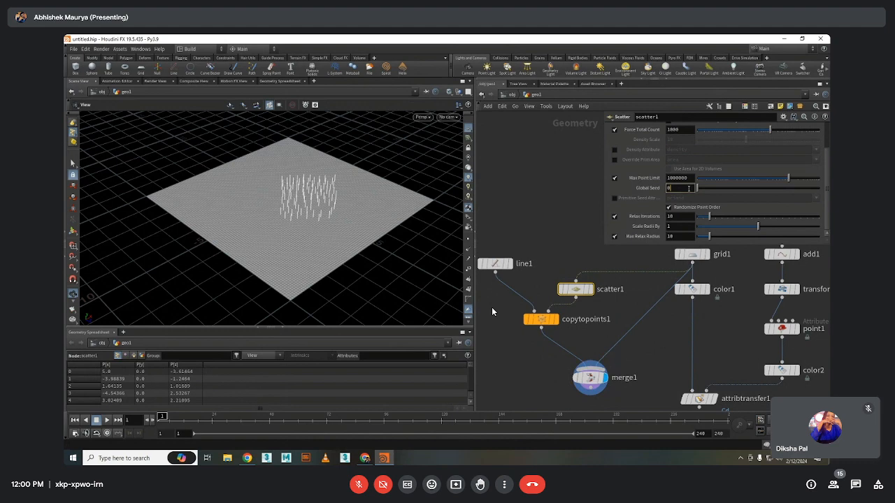
pyautogui.write('.00000001')
pyautogui.press('Return')
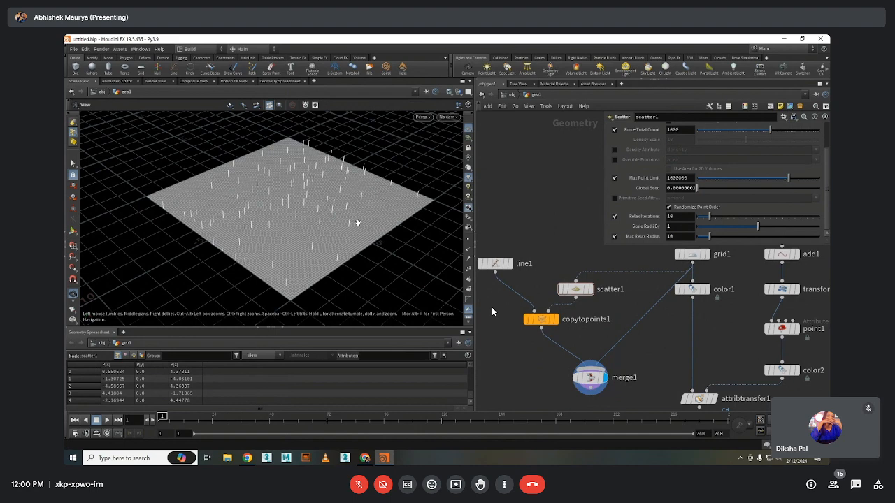
pyautogui.hotkey('ctrl', 'z')
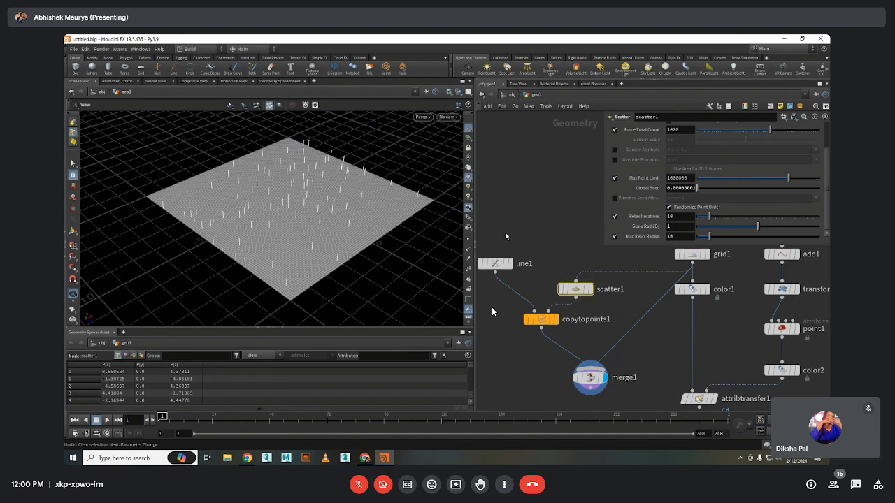
pyautogui.hotkey('ctrl', 'z')
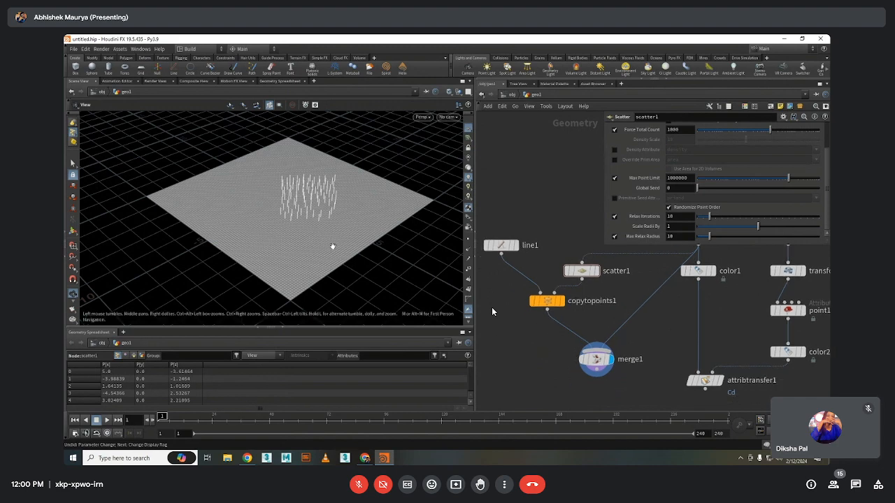
# Add a Group Create node to the network and arrange it beside merge1 below copytopoints1
pyautogui.scroll(2, 670, 143)
pyautogui.press('Tab')
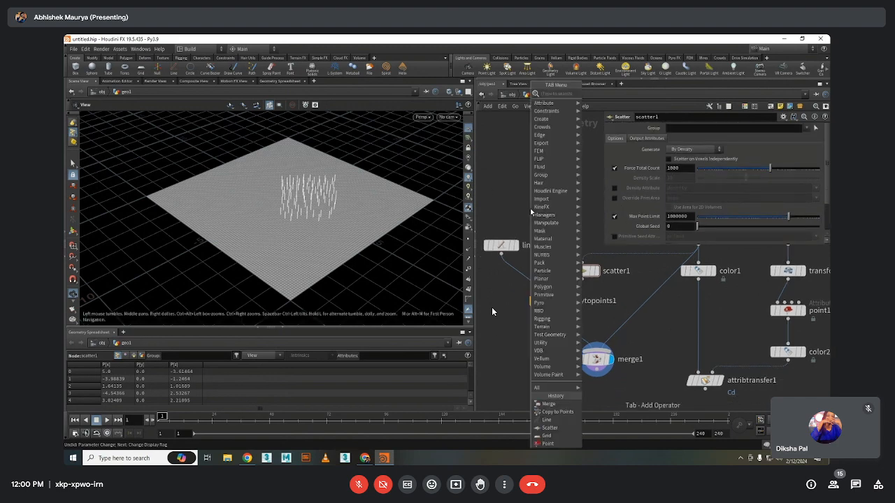
pyautogui.write('group')
pyautogui.press('Return')
pyautogui.click(532, 211)
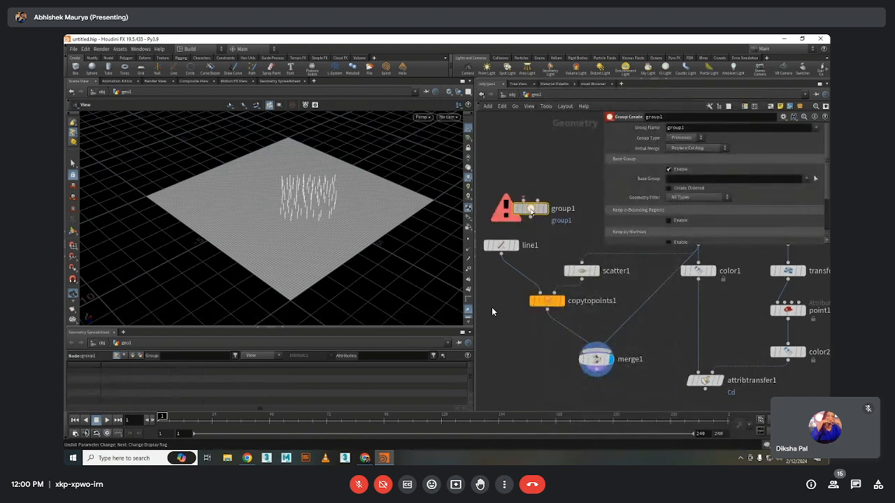
pyautogui.moveTo(531, 211); pyautogui.dragTo(526, 173, button='middle')
pyautogui.moveTo(526, 173); pyautogui.dragTo(521, 302)
pyautogui.middleClick(589, 322)
pyautogui.scroll(-3, 554, 325)
pyautogui.moveTo(574, 326); pyautogui.dragTo(578, 351)
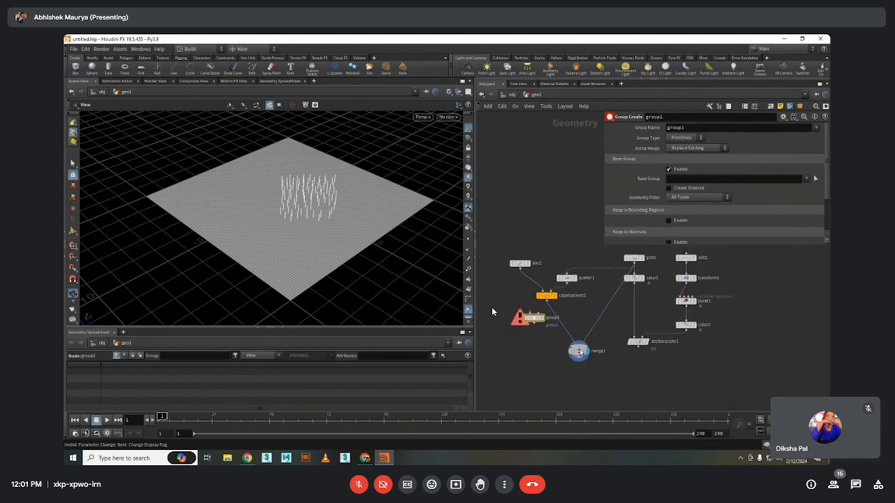
# Rearrange the line and scatter nodes to insert group1 between grid1 and scatter1, and clear copytopoints1's Target Points
pyautogui.moveTo(535, 316); pyautogui.dragTo(571, 251)
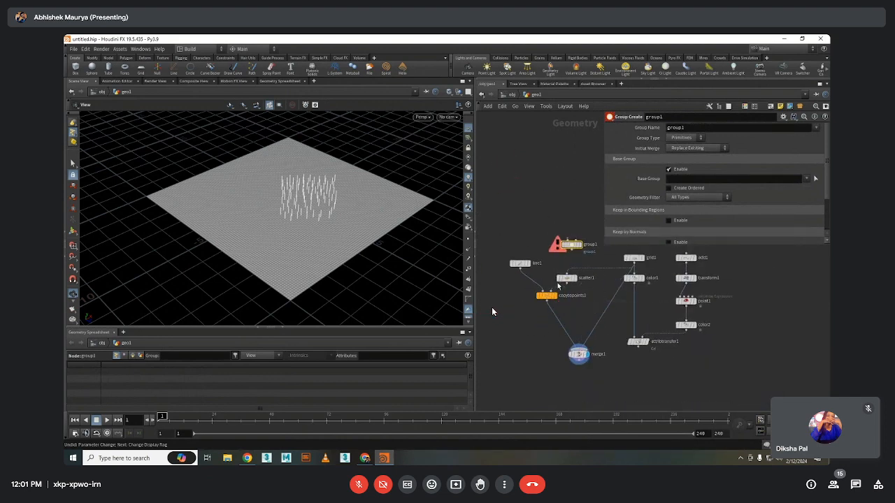
pyautogui.moveTo(580, 318); pyautogui.dragTo(498, 254)
pyautogui.moveTo(549, 300); pyautogui.dragTo(536, 337)
pyautogui.doubleClick(574, 316)
pyautogui.press('Return')
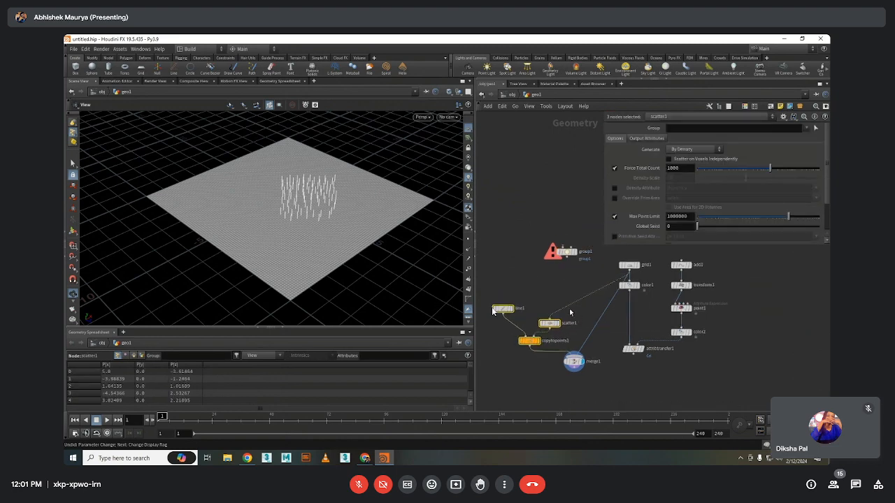
pyautogui.moveTo(568, 251); pyautogui.dragTo(551, 306)
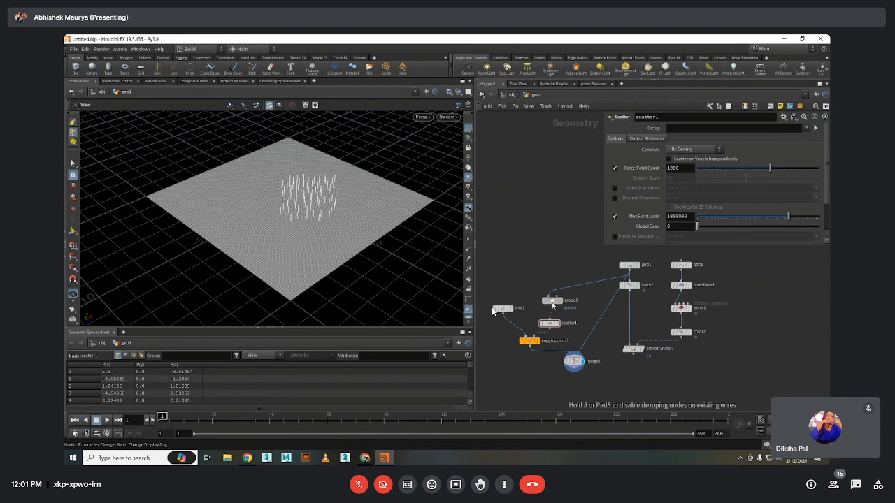
pyautogui.click(529, 342)
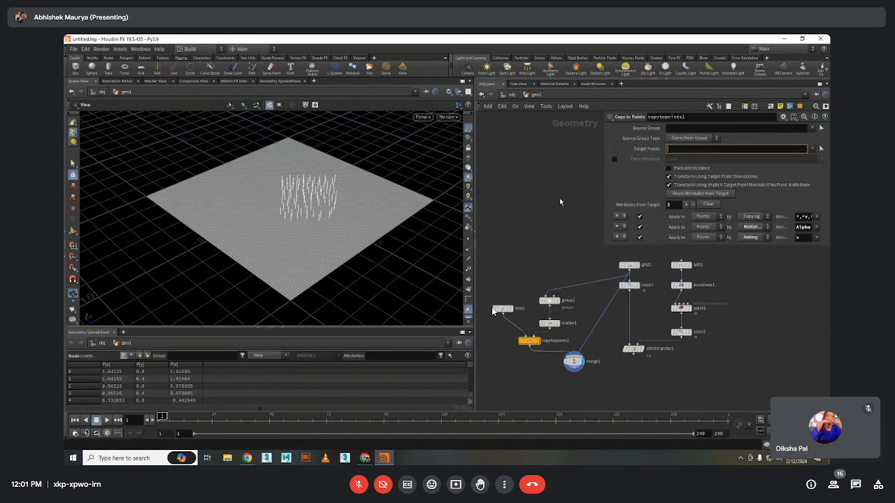
# Name group1's group abcd and set its Base Group to a rectangular patch of faces near the grid's centre
pyautogui.click(550, 300)
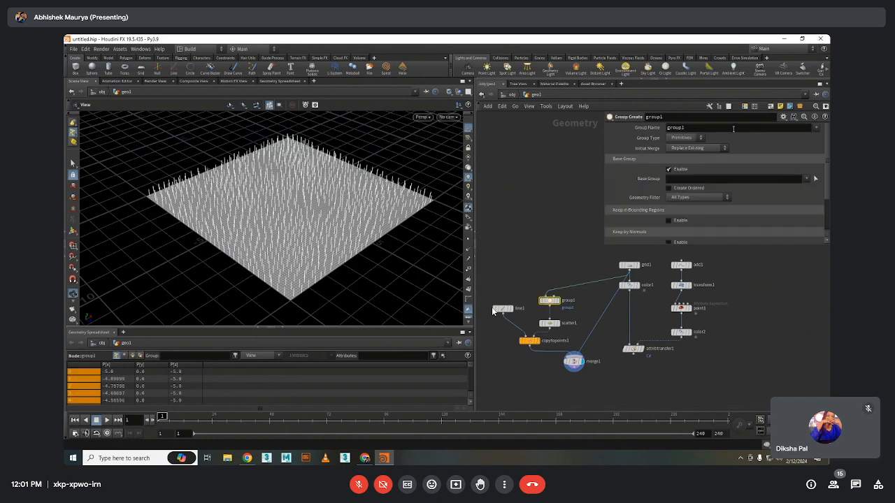
pyautogui.doubleClick(733, 128)
pyautogui.write('abcd')
pyautogui.press('Return')
pyautogui.click(815, 178)
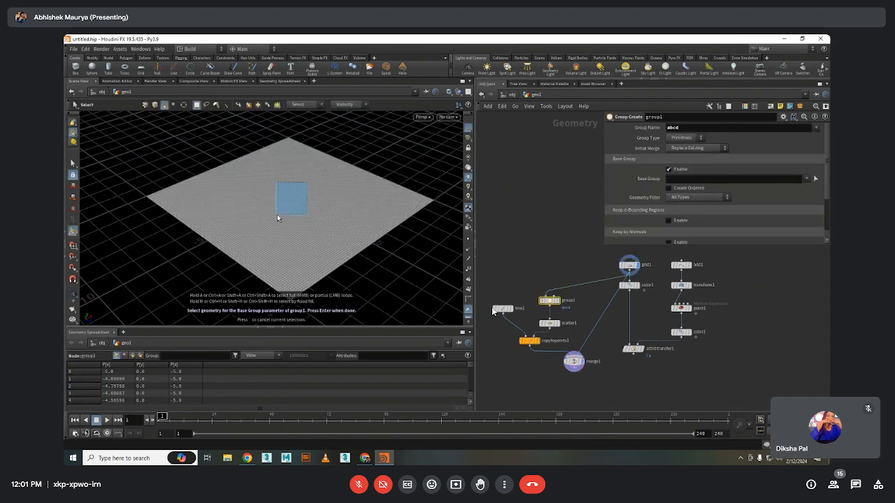
pyautogui.press('Return')
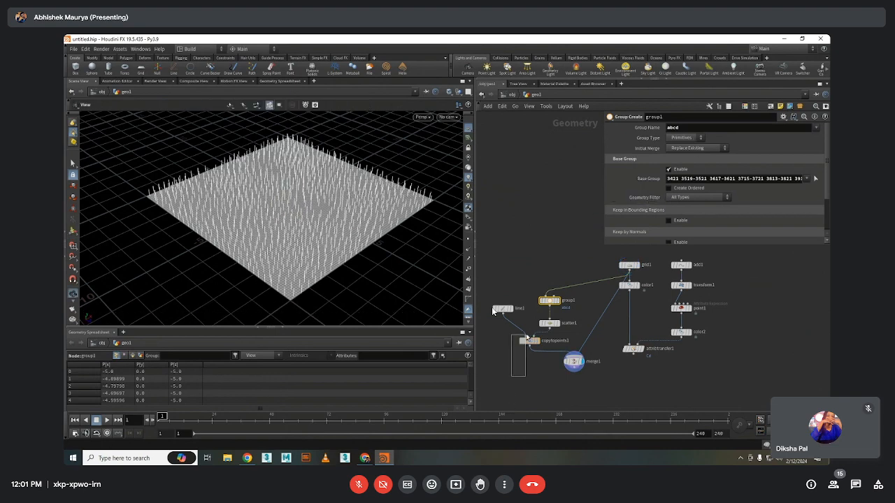
# Try to choose the abcd group for Target Points or Source Group on copytopoints1
pyautogui.click(529, 340)
pyautogui.click(812, 149)
pyautogui.click(811, 154)
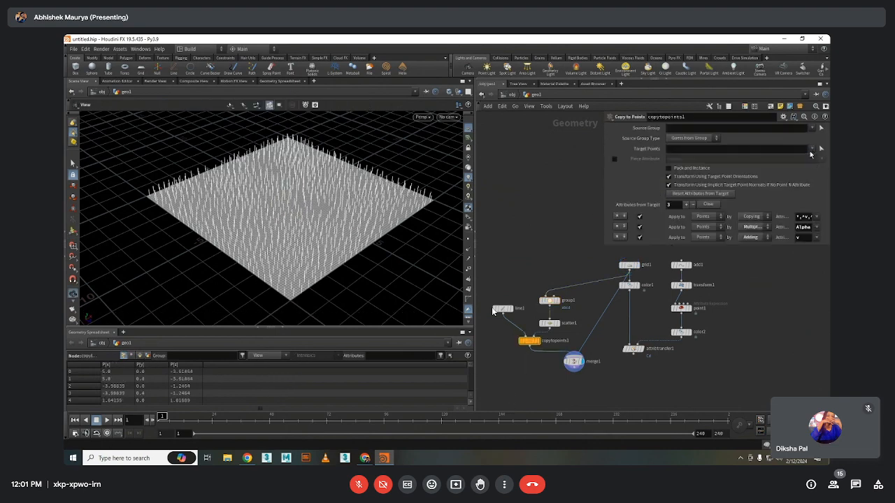
pyautogui.click(812, 128)
# Set group1's Group Type to Points
pyautogui.click(549, 301)
pyautogui.click(682, 138)
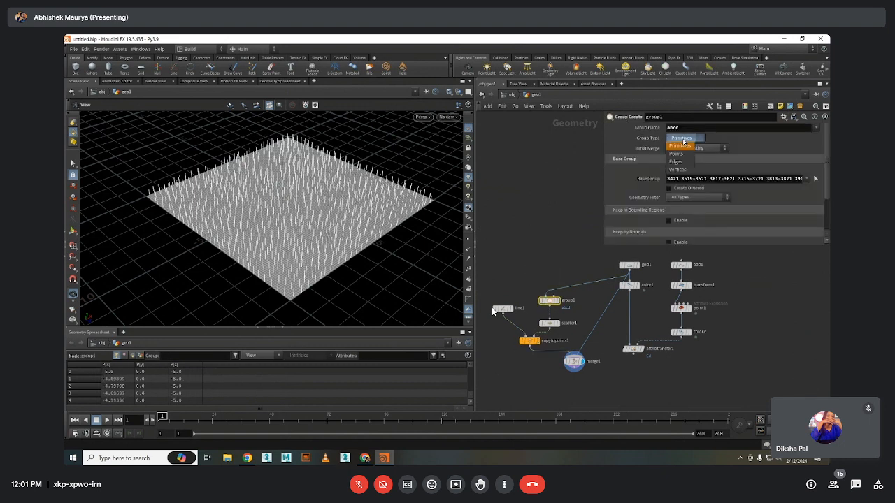
pyautogui.click(683, 144)
pyautogui.click(683, 138)
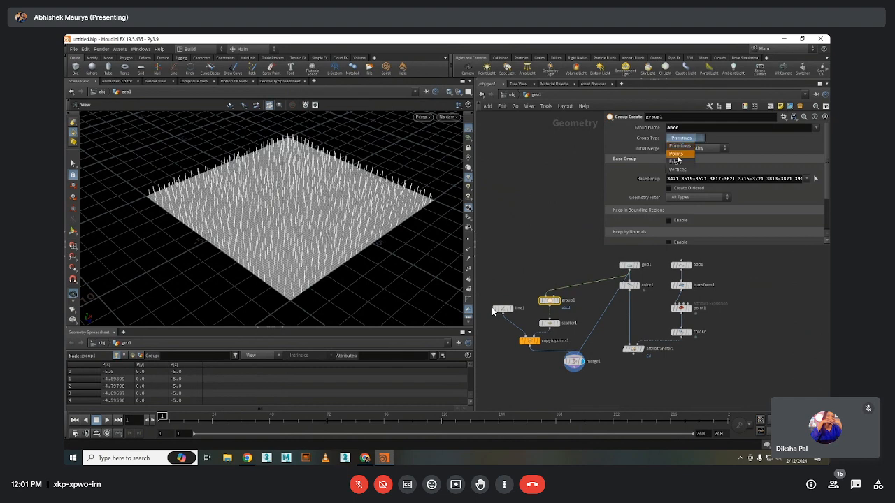
pyautogui.click(676, 154)
# Set copytopoints1's Target Points to the abcd group
pyautogui.click(529, 341)
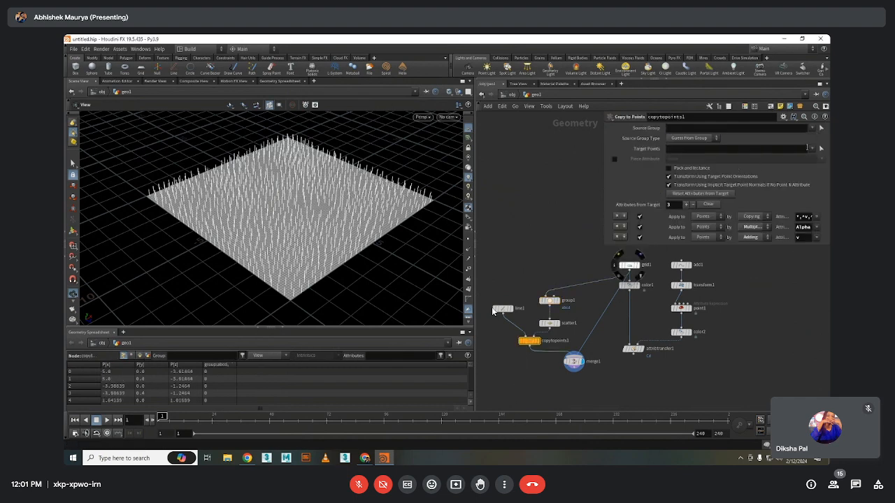
pyautogui.click(811, 148)
pyautogui.click(817, 158)
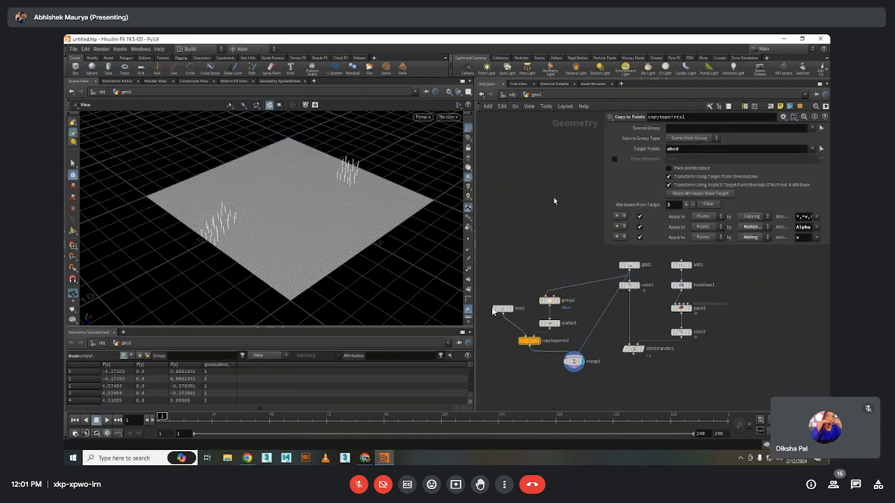
# Reselect group1's Base Group as a rectangular patch near the centre of the grid
pyautogui.moveTo(518, 246); pyautogui.dragTo(556, 318)
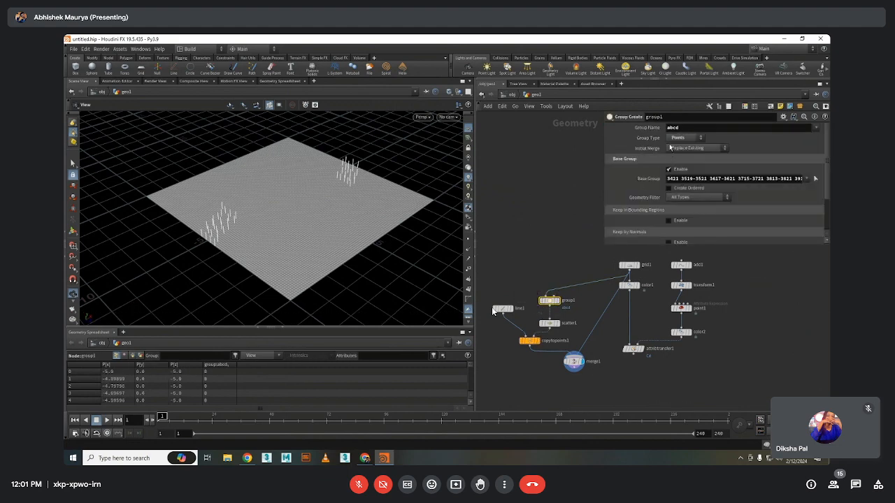
pyautogui.click(815, 179)
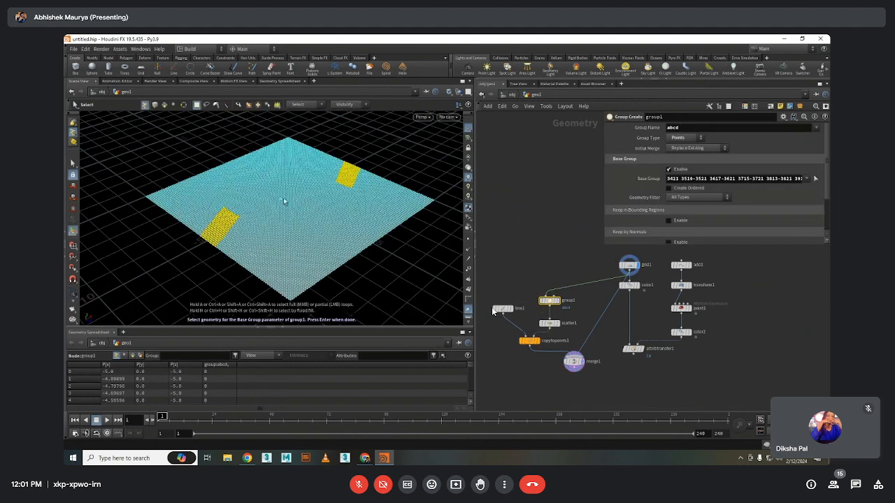
pyautogui.moveTo(315, 189); pyautogui.dragTo(284, 217)
pyautogui.press('Return')
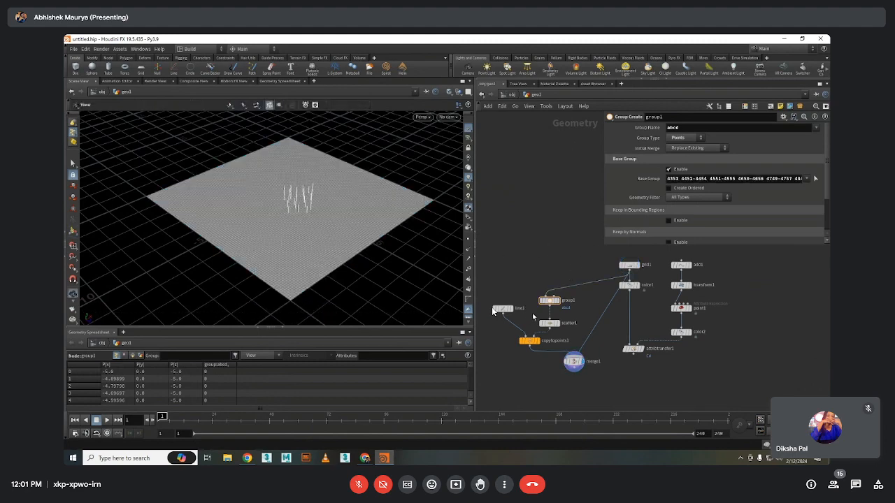
# Set scatter1's Force Total Count to 1049 and display group1 followed by scatter1 in the viewport
pyautogui.click(550, 324)
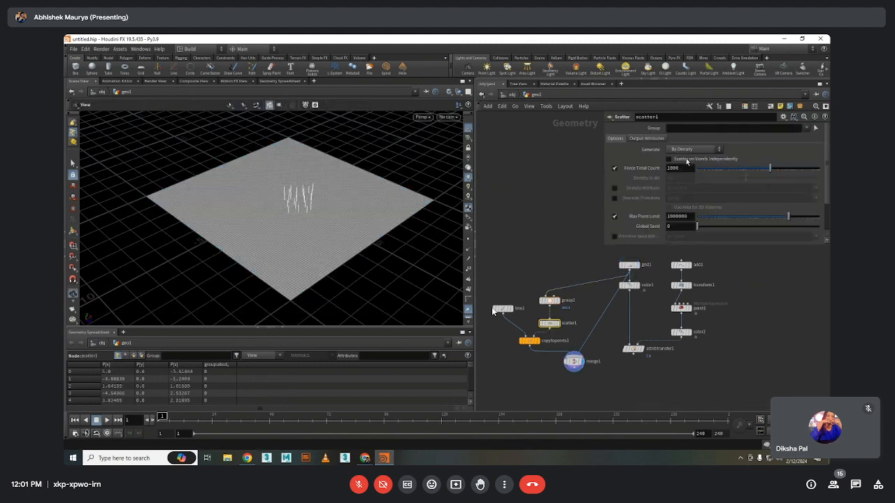
pyautogui.moveTo(687, 161)
pyautogui.mouseDown(button='middle')
pyautogui.moveTo(683, 178)
pyautogui.moveTo(692, 177)
pyautogui.mouseUp(button='middle')
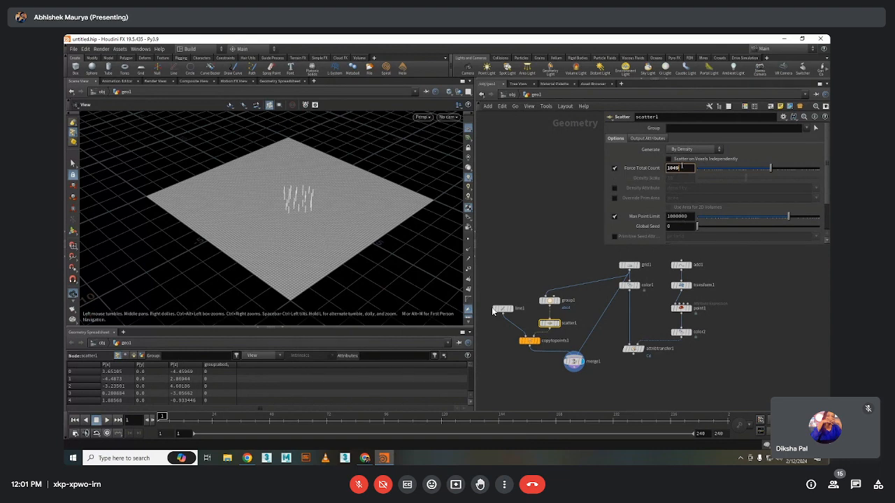
pyautogui.click(557, 301)
pyautogui.click(548, 301)
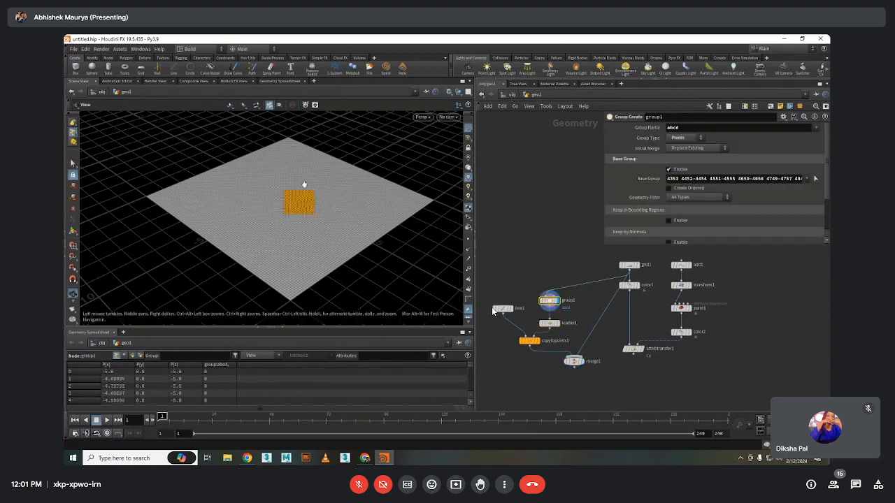
pyautogui.click(557, 323)
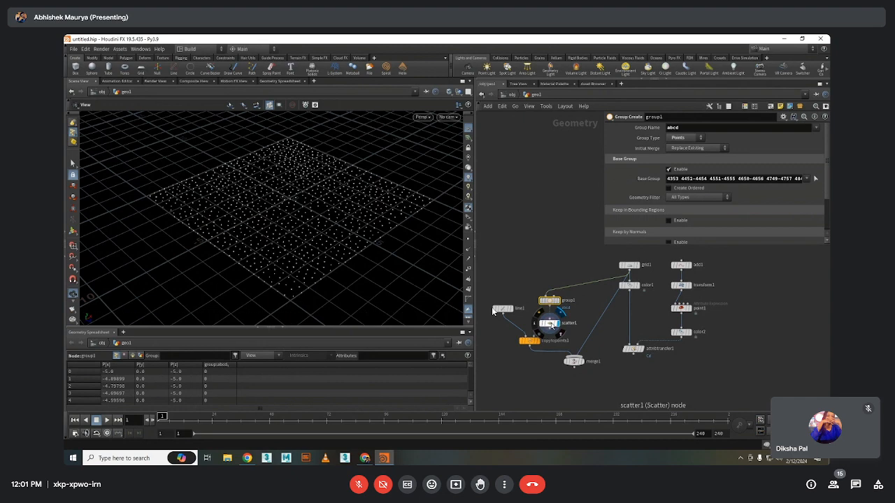
pyautogui.click(550, 325)
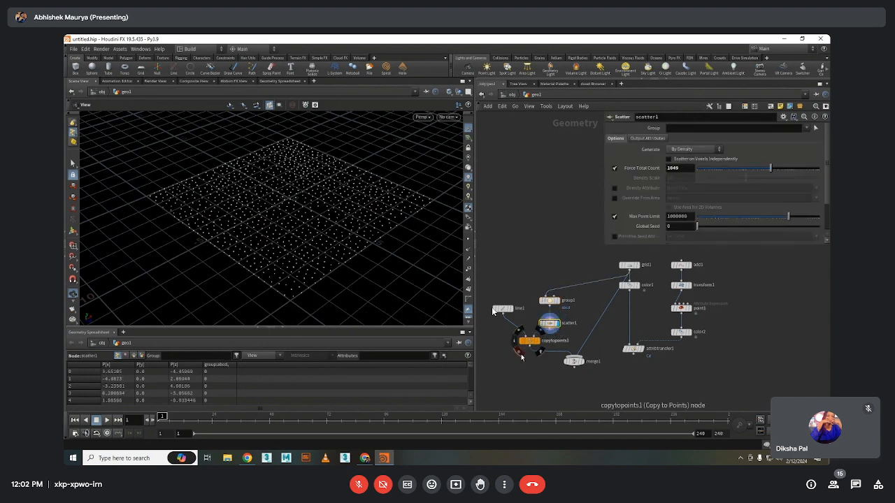
# Set scatter1's Force Total Count to 1054 and display merge1 in the viewport
pyautogui.click(683, 168)
pyautogui.press('BackSpace')
pyautogui.press('BackSpace')
pyautogui.write('54')
pyautogui.press('Return')
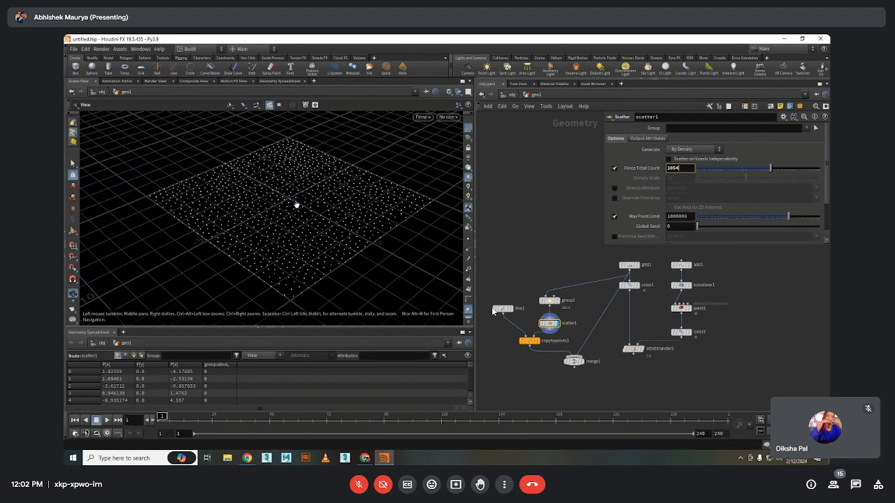
pyautogui.click(579, 360)
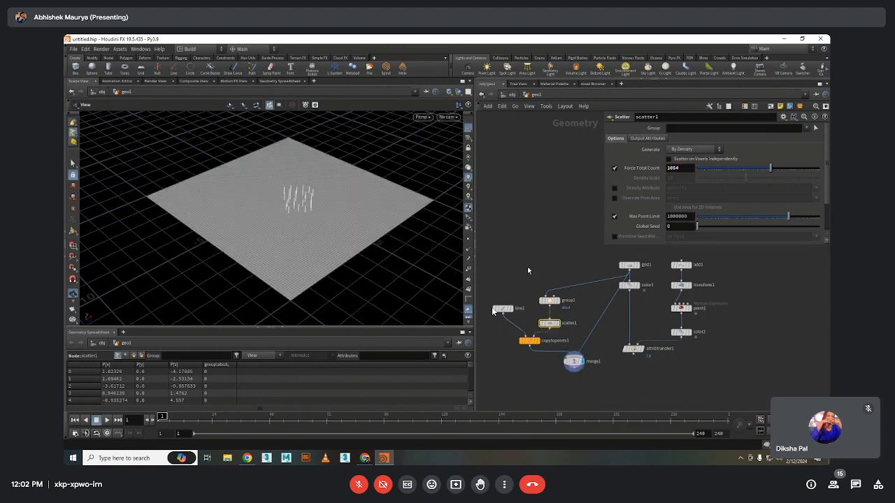
# Set grid1 to 105 rows and 109 columns
pyautogui.moveTo(618, 277); pyautogui.dragTo(620, 279)
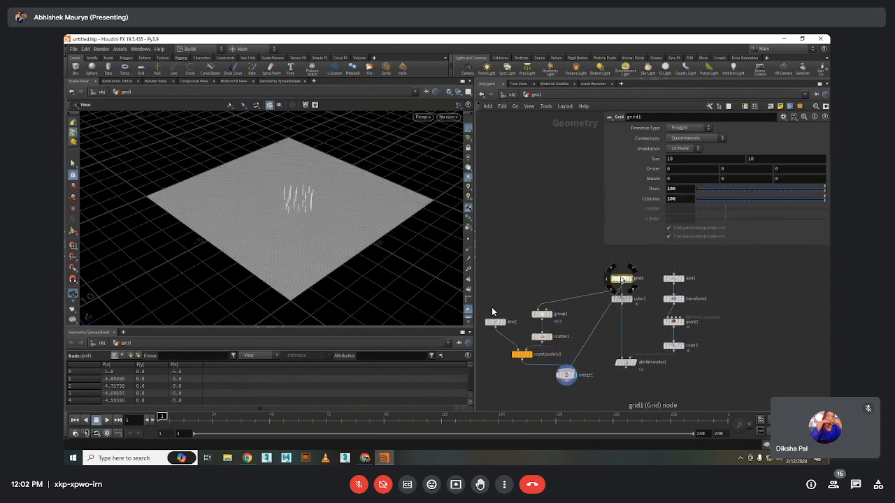
pyautogui.click(679, 189)
pyautogui.press('BackSpace')
pyautogui.write('5')
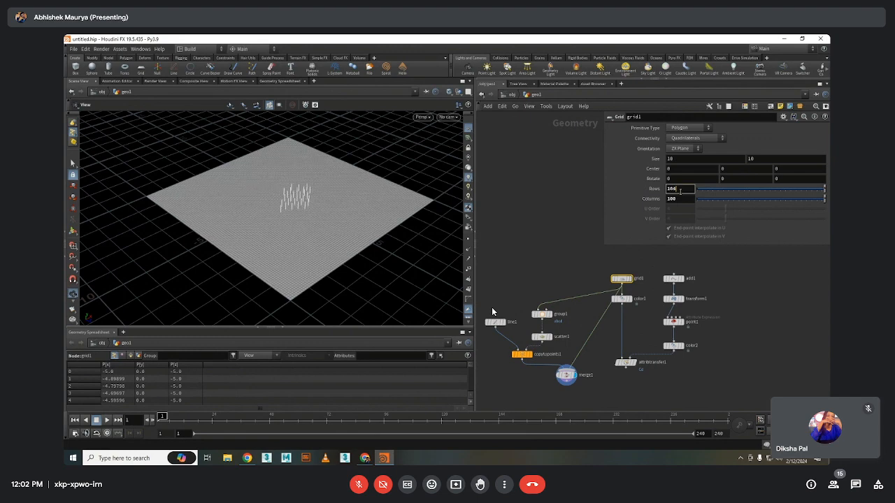
pyautogui.click(680, 199)
pyautogui.press('BackSpace')
pyautogui.write('9')
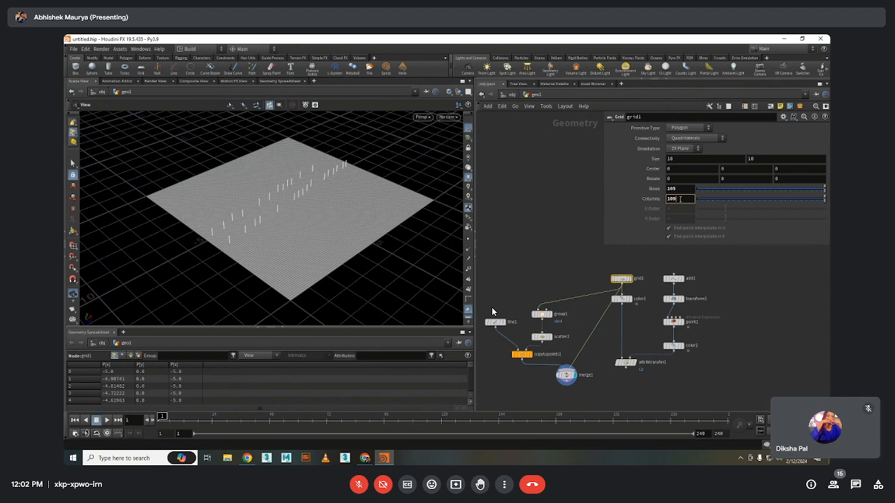
pyautogui.press('Return')
# Display attribtransfer1 and after it copytopoints1 to inspect their results in the viewport
pyautogui.press('h')
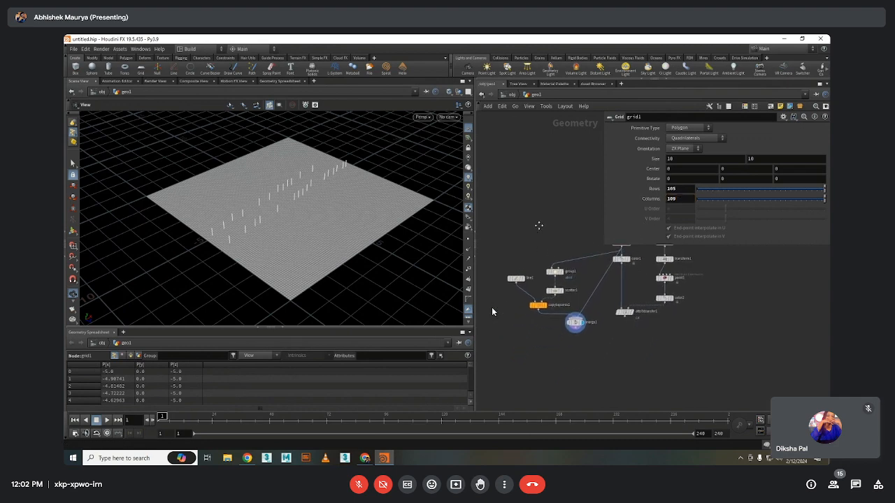
pyautogui.moveTo(575, 319); pyautogui.dragTo(580, 330)
pyautogui.scroll(3, 622, 314)
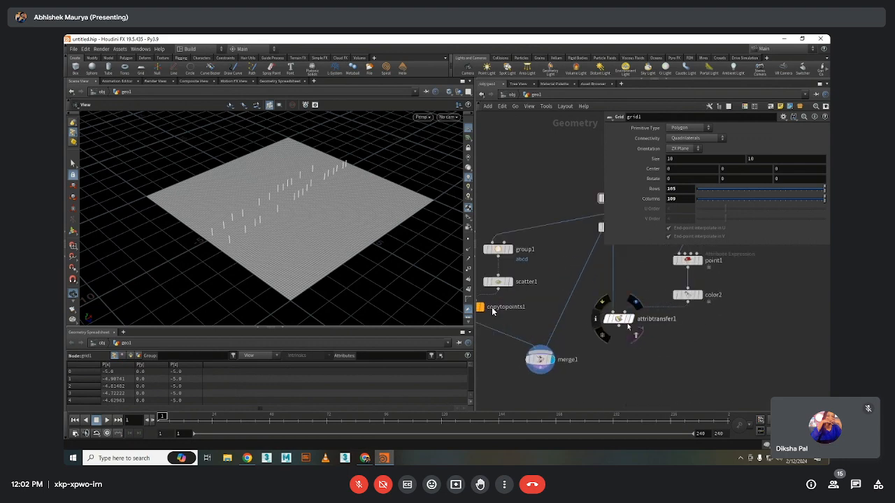
pyautogui.click(630, 320)
pyautogui.click(627, 321)
pyautogui.press('h')
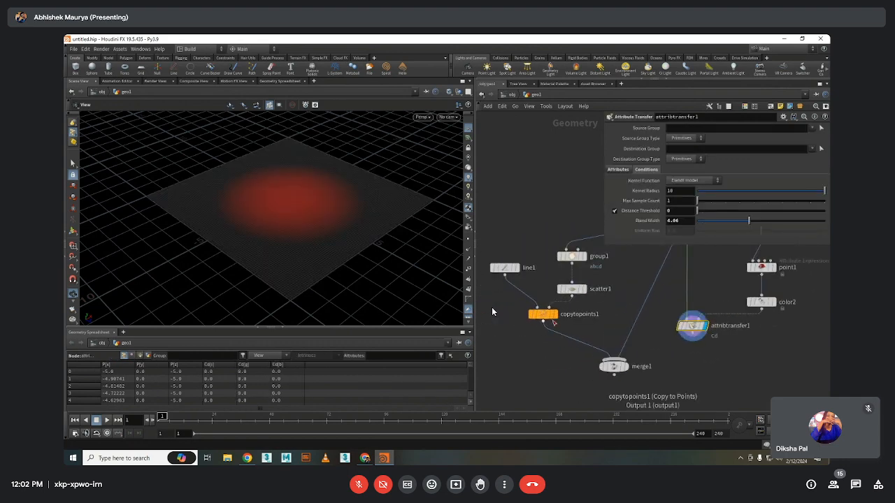
pyautogui.click(557, 319)
pyautogui.click(542, 315)
pyautogui.press('h')
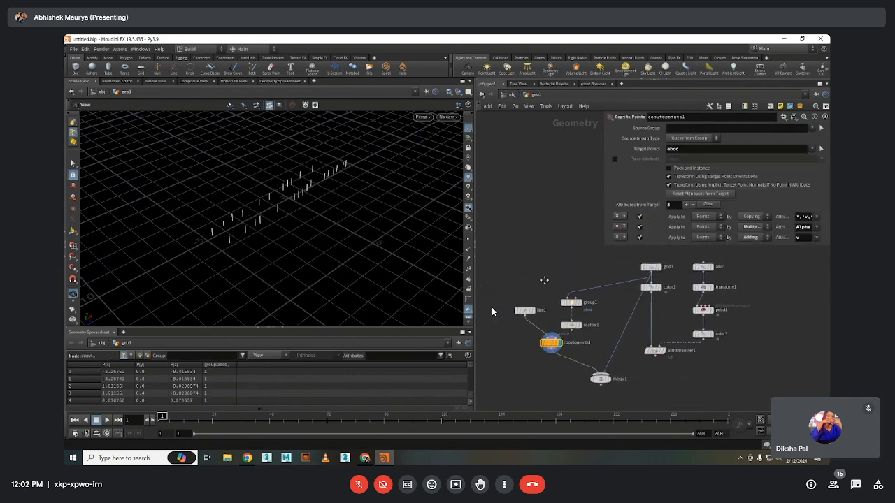
# Disable group1's Base Group, enable Keep in Bounding Regions, and display group1 in the viewport
pyautogui.click(571, 303)
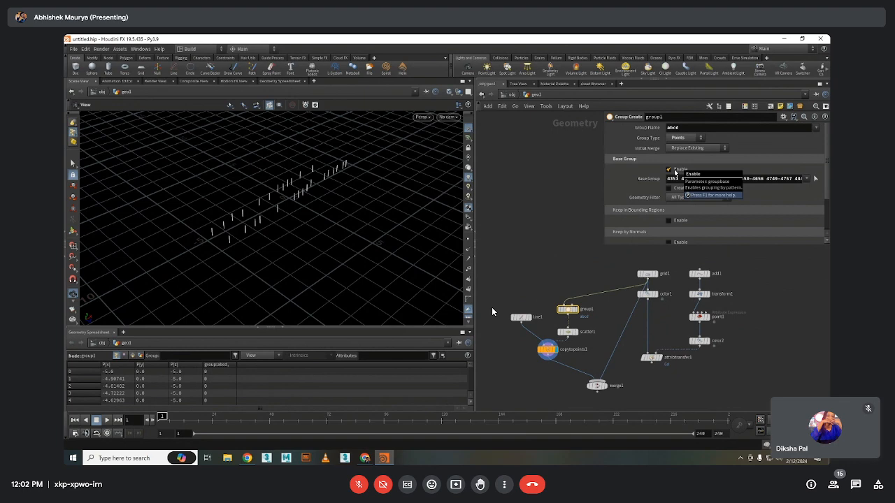
pyautogui.click(672, 170)
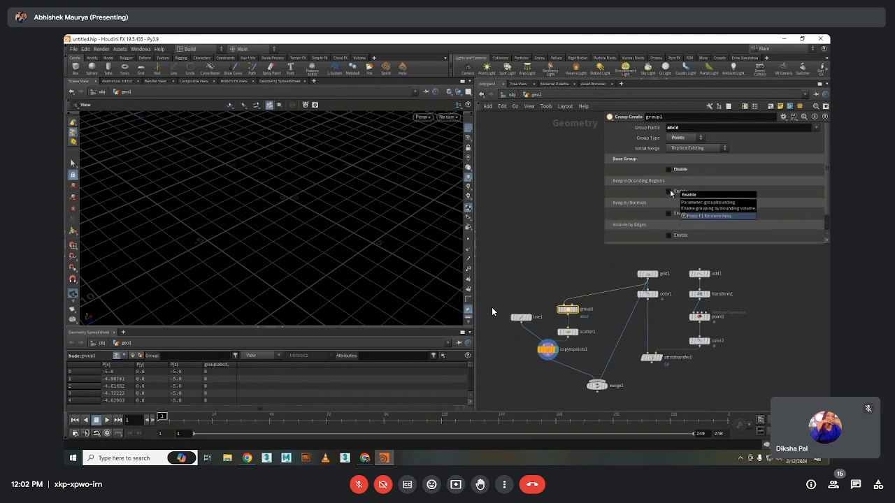
pyautogui.click(670, 192)
pyautogui.scroll(4, 563, 328)
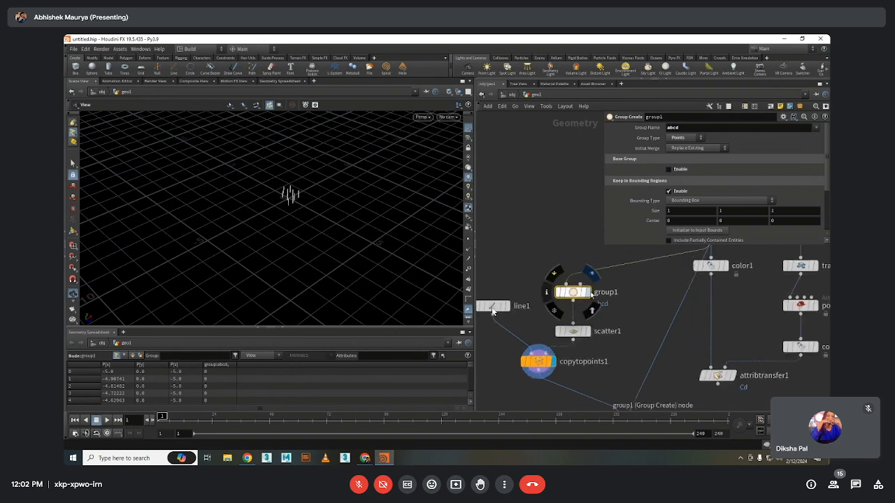
pyautogui.click(586, 293)
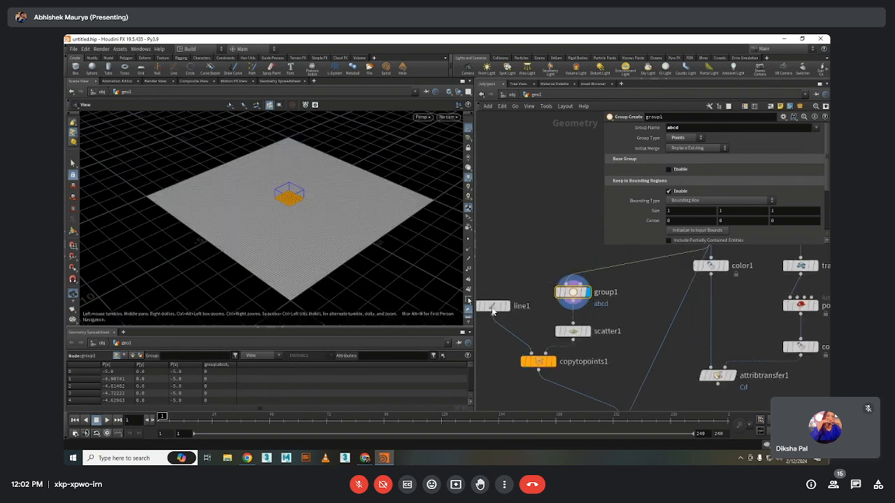
pyautogui.scroll(3, 309, 219)
pyautogui.scroll(-3, 309, 218)
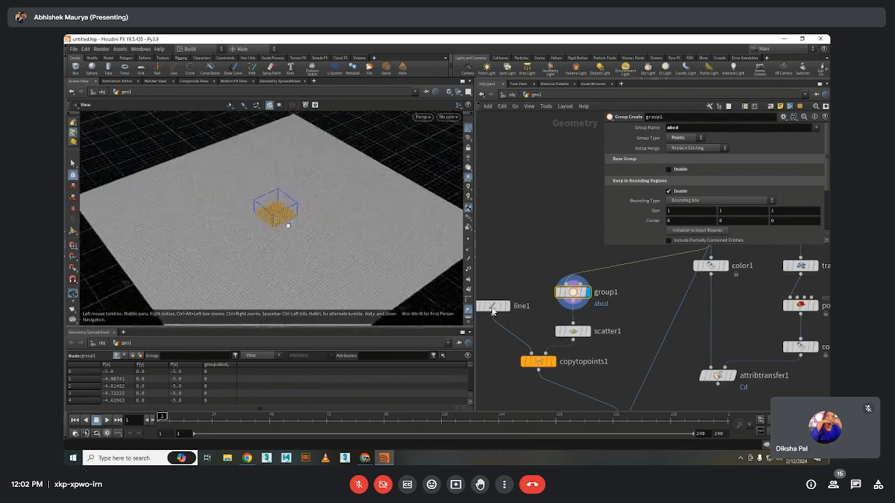
# Set group1's bounding box Size to 3.4 in X and 1.4 in Y, with its Center X at 1.7
pyautogui.moveTo(637, 246); pyautogui.dragTo(642, 274)
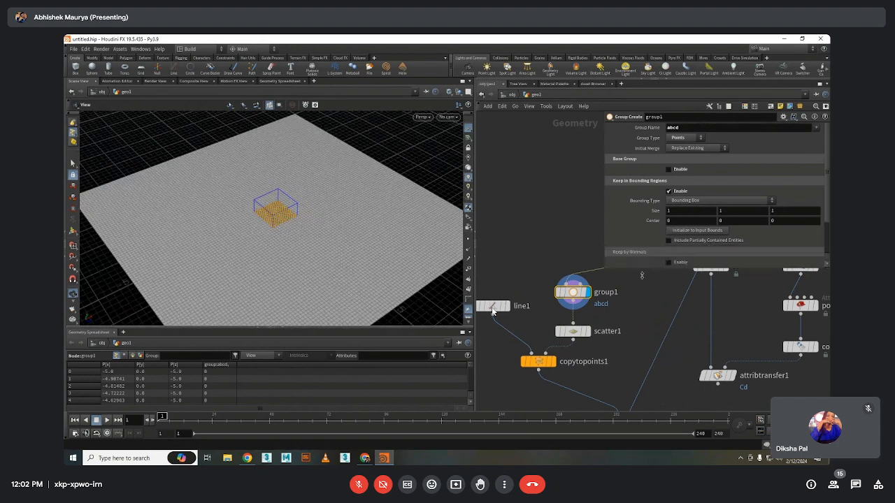
pyautogui.click(692, 203)
pyautogui.click(694, 202)
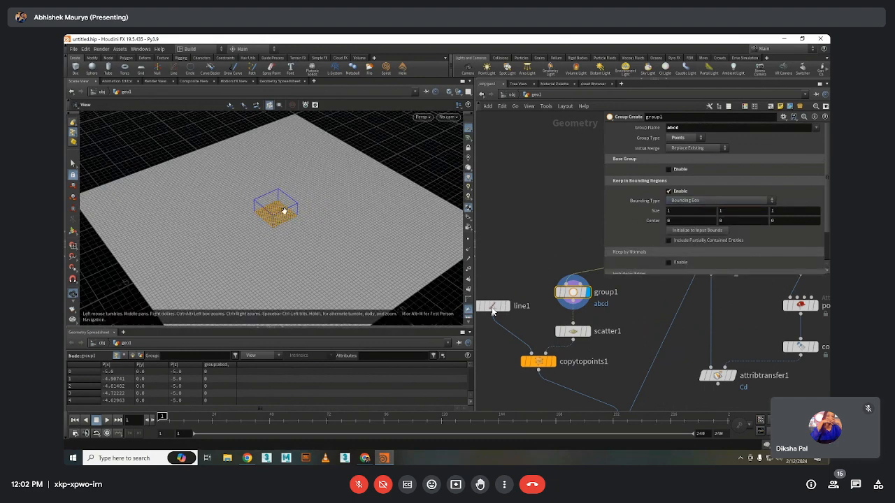
pyautogui.click(682, 209)
pyautogui.moveTo(682, 210); pyautogui.dragTo(333, 219, button='middle')
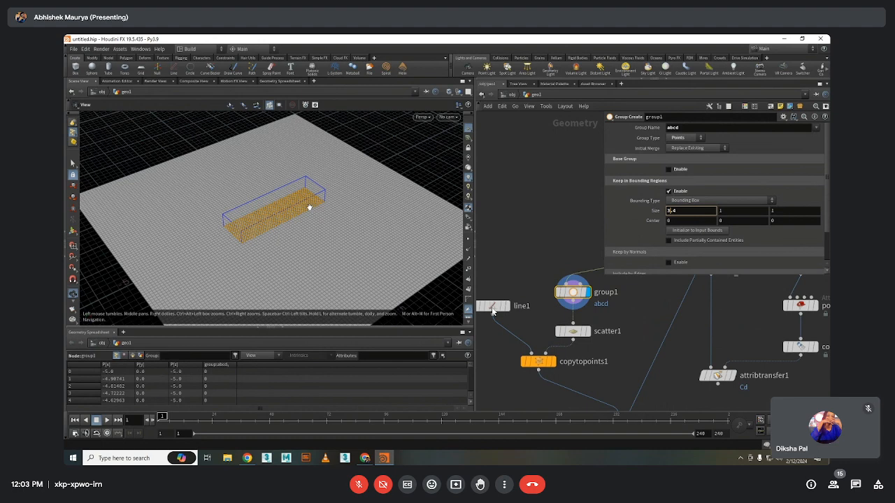
pyautogui.click(720, 211)
pyautogui.write('2.4')
pyautogui.press('BackSpace')
pyautogui.press('BackSpace')
pyautogui.press('BackSpace')
pyautogui.write('1.4')
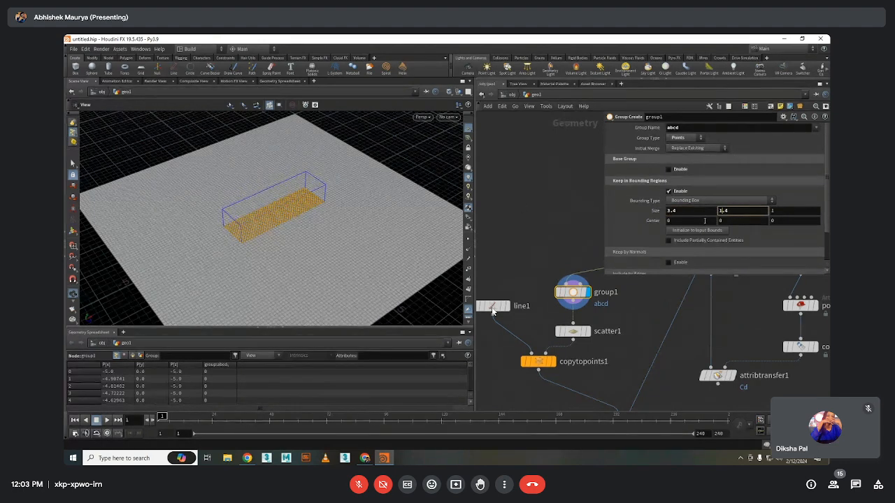
pyautogui.moveTo(705, 221); pyautogui.dragTo(776, 210, button='middle')
# Add a Remesh node beside grid1, connect grid1's output to its input, and display it
pyautogui.scroll(-3, 543, 248)
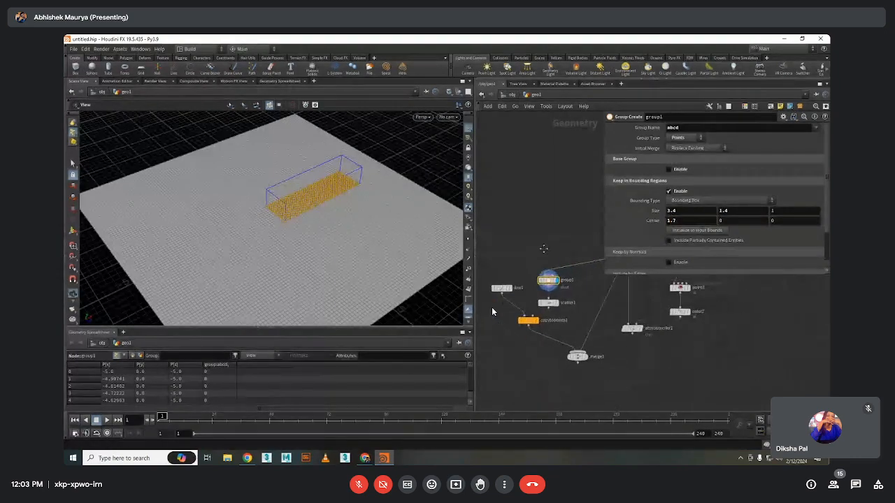
pyautogui.moveTo(543, 248); pyautogui.dragTo(532, 274, button='middle')
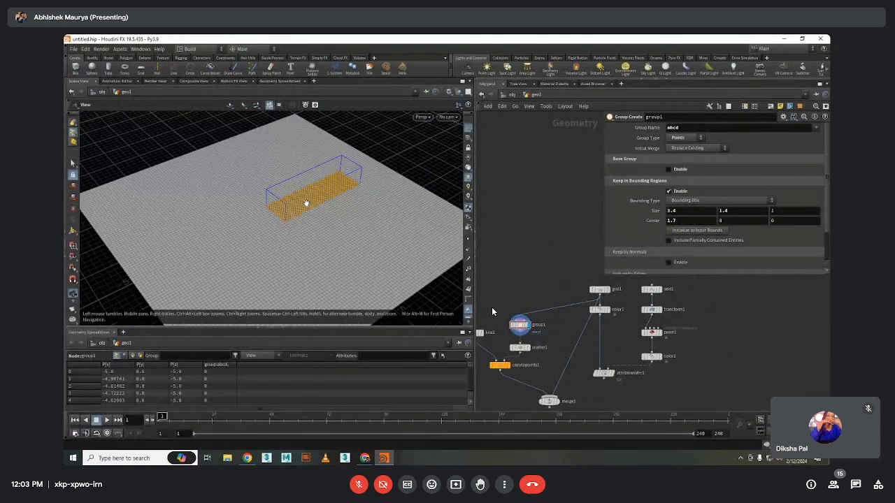
pyautogui.press('Tab')
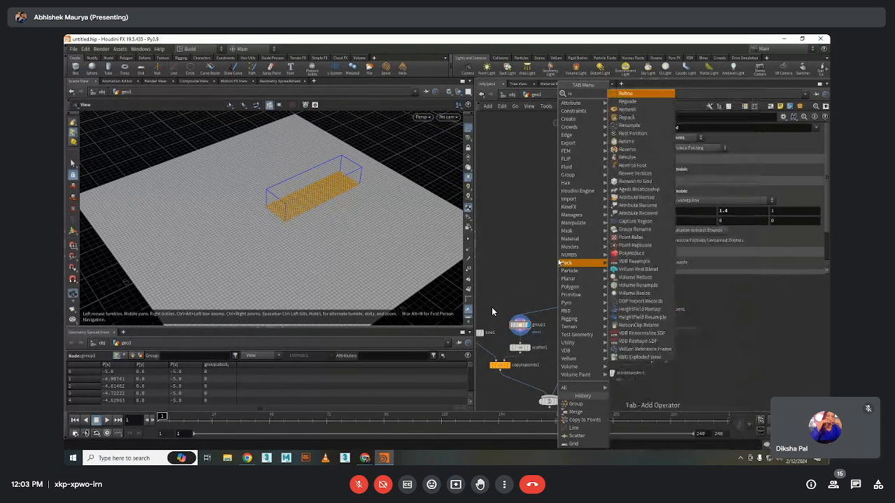
pyautogui.press('Return')
pyautogui.click(549, 278)
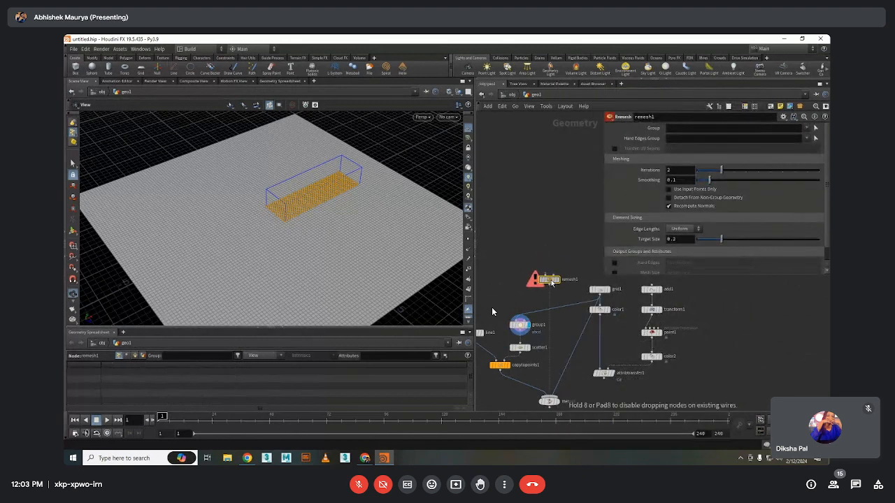
pyautogui.click(599, 289)
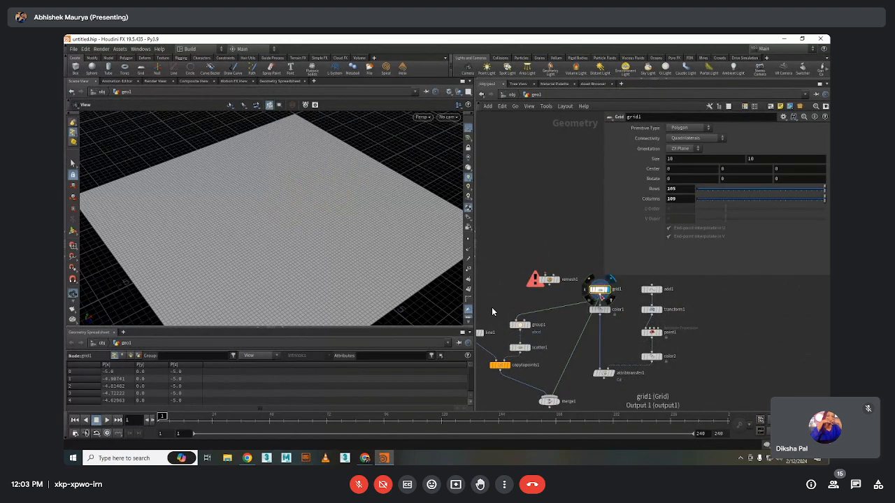
pyautogui.moveTo(599, 298); pyautogui.dragTo(568, 274)
pyautogui.moveTo(492, 311); pyautogui.dragTo(550, 274)
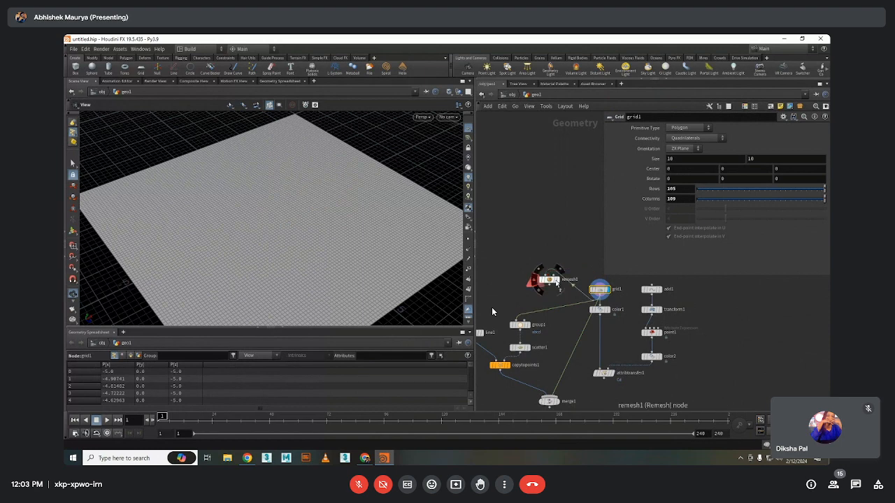
pyautogui.click(549, 280)
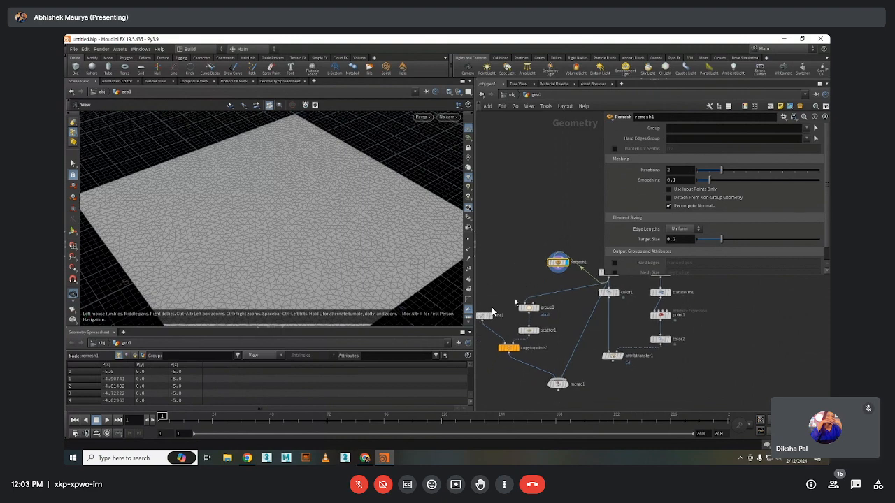
# Connect remesh1's output to group1, display group1, and bypass remesh1
pyautogui.click(492, 312)
pyautogui.click(528, 308)
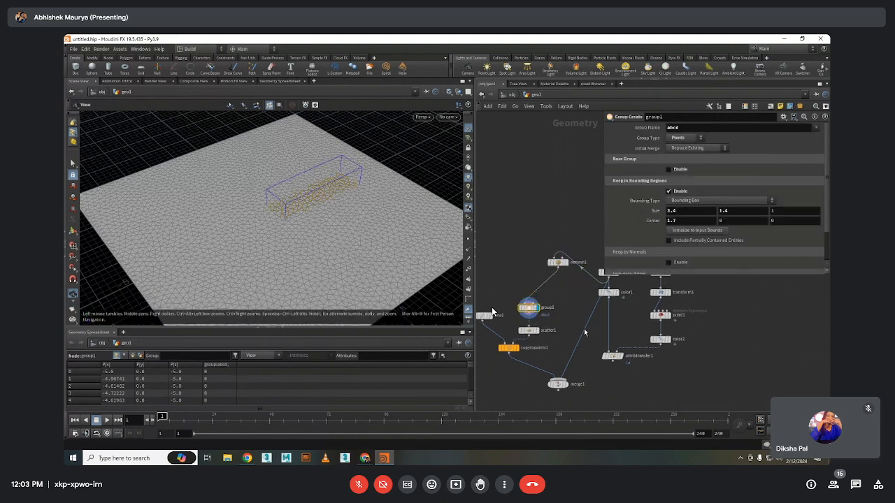
pyautogui.click(547, 257)
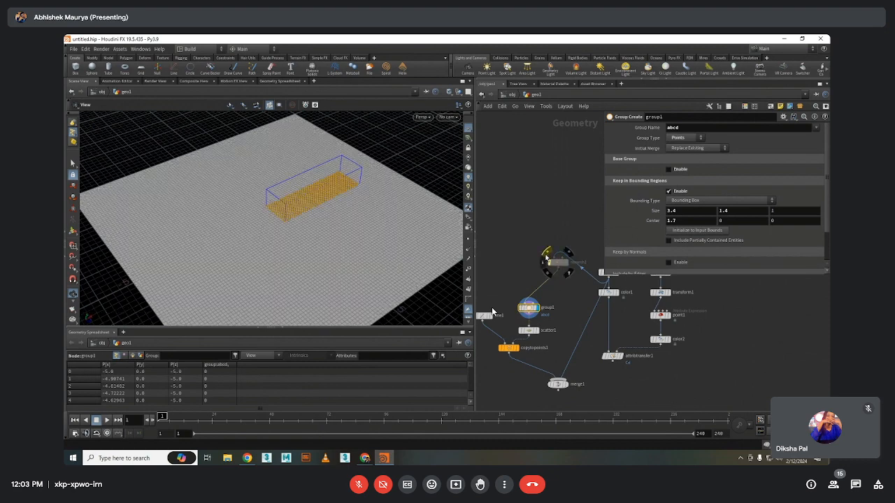
# Re-enable the bypassed remesh1 node and raise its Target Size to 0.3, then 0.7
pyautogui.click(546, 257)
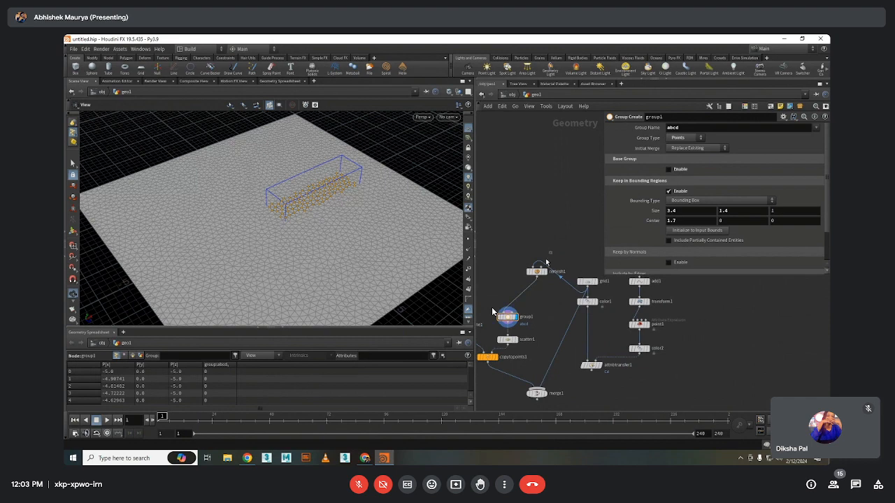
pyautogui.click(537, 271)
pyautogui.scroll(4, 683, 241)
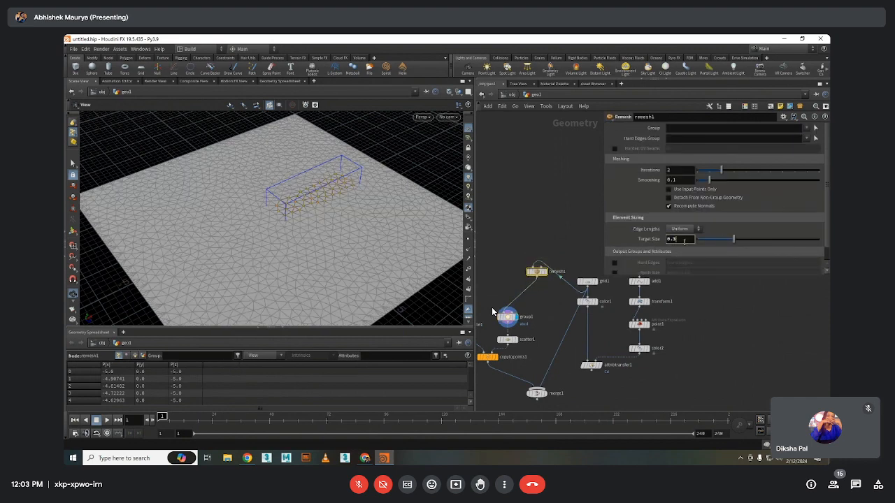
pyautogui.scroll(1, 684, 241)
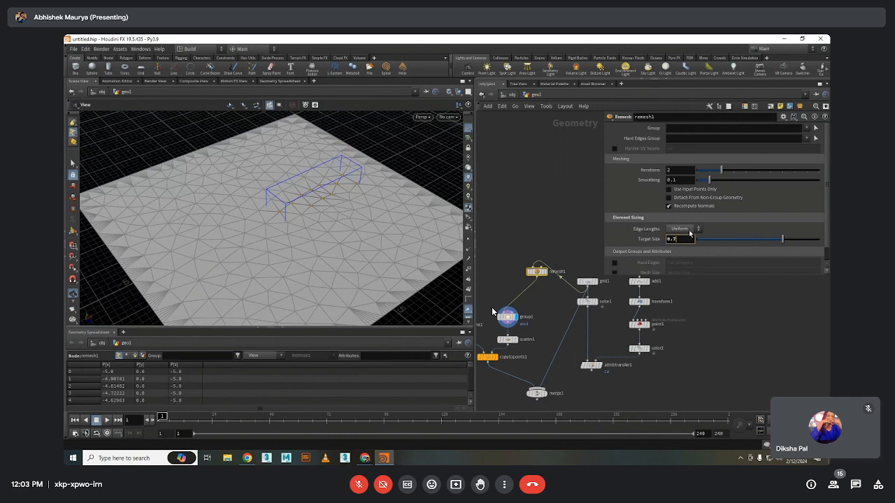
# Add a Sphere node to the network and place it above remesh1
pyautogui.press('Tab')
pyautogui.write('sphere')
pyautogui.press('Return')
pyautogui.click(552, 186)
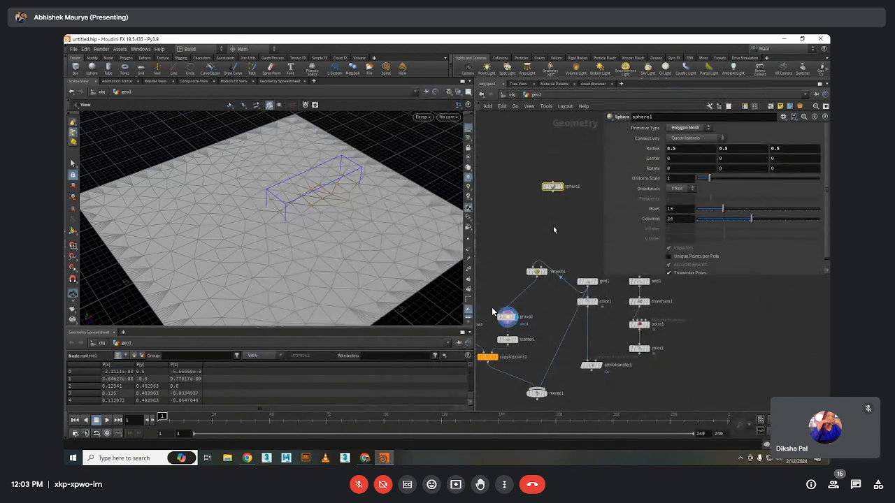
pyautogui.moveTo(553, 226); pyautogui.dragTo(554, 206, button='middle')
pyautogui.moveTo(548, 181); pyautogui.dragTo(564, 224)
# Connect sphere1's output to remesh1's first input in place of grid1
pyautogui.scroll(1, 580, 260)
pyautogui.click(563, 222)
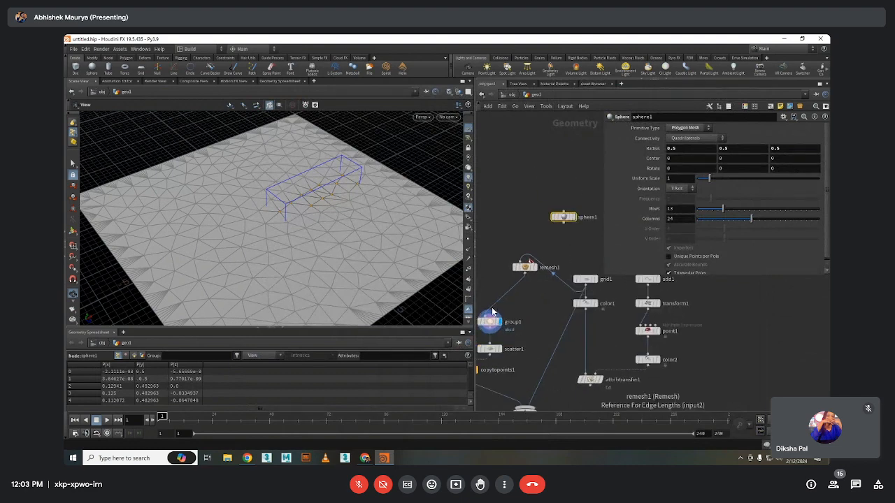
pyautogui.click(524, 262)
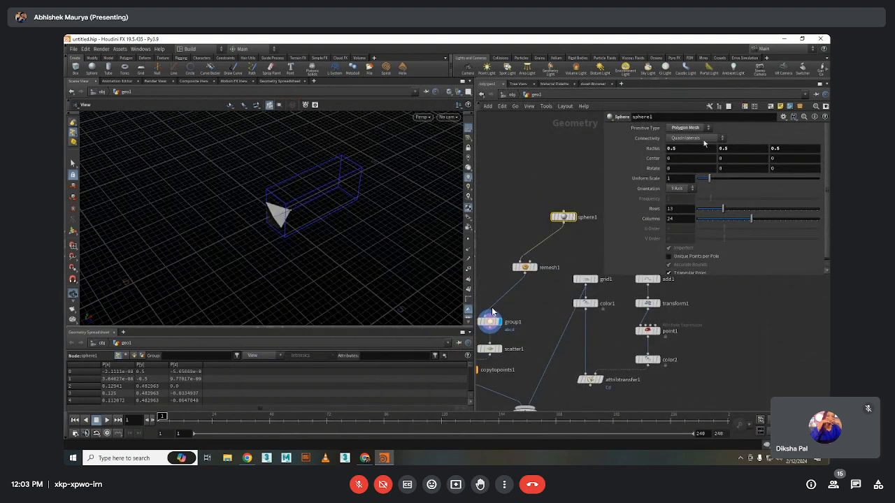
# Set remesh1's Target Size to 0.1, cancelling any overly heavy remesh calculation
pyautogui.click(525, 267)
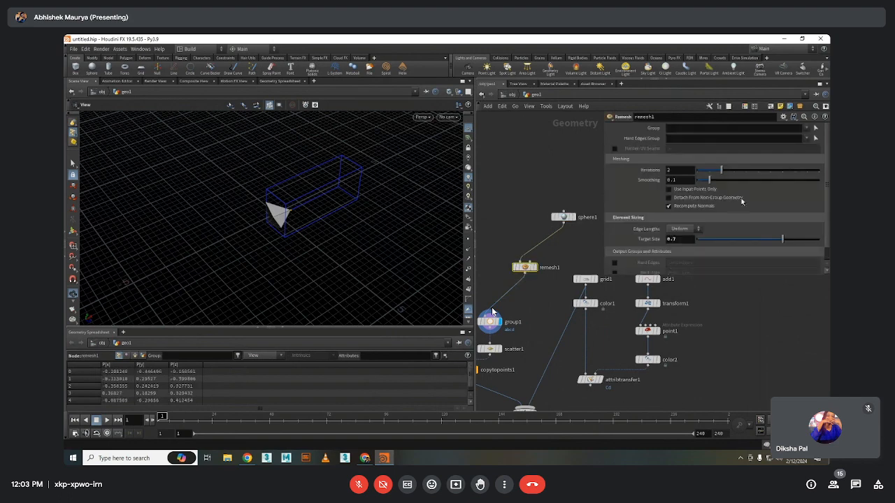
pyautogui.scroll(-5, 681, 238)
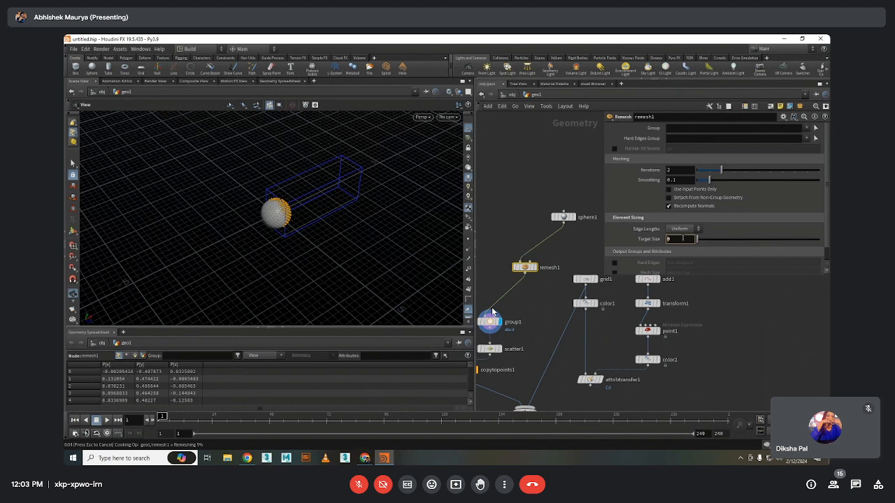
pyautogui.press('Escape')
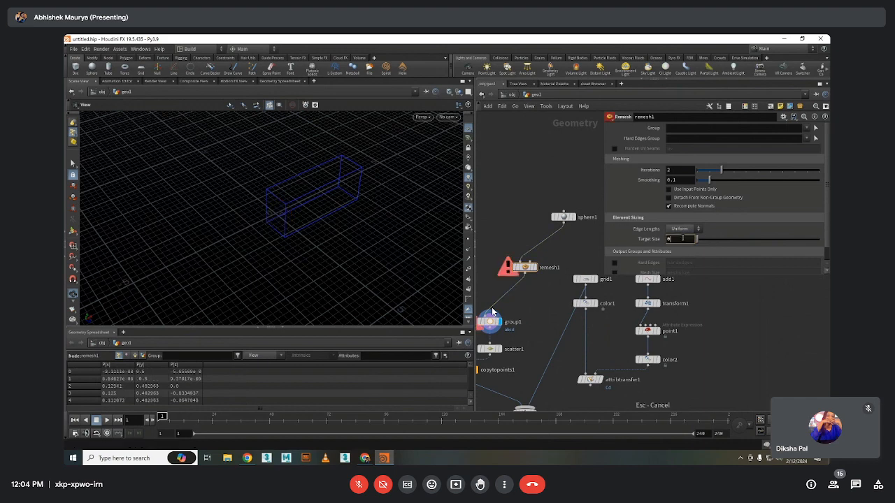
pyautogui.press('Return')
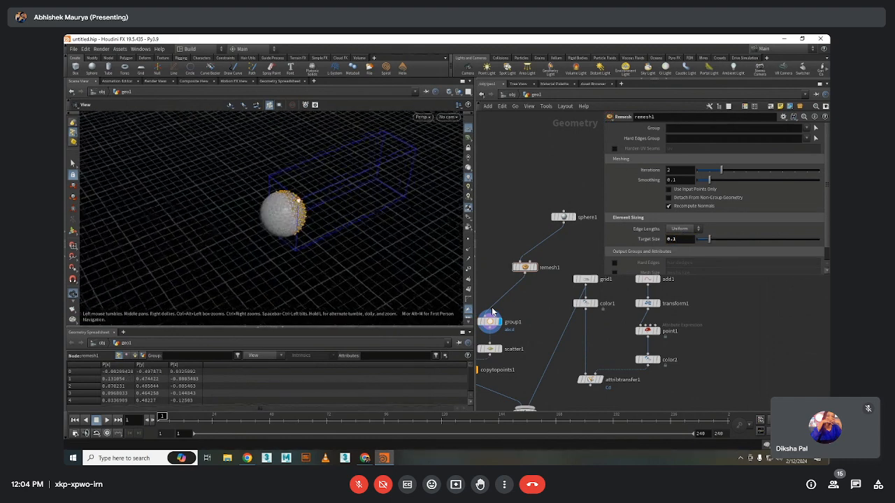
# Show group1's bounding box handle and move the box along X to a Center X of about -1.85
pyautogui.moveTo(487, 318); pyautogui.dragTo(517, 307, button='middle')
pyautogui.click(519, 311)
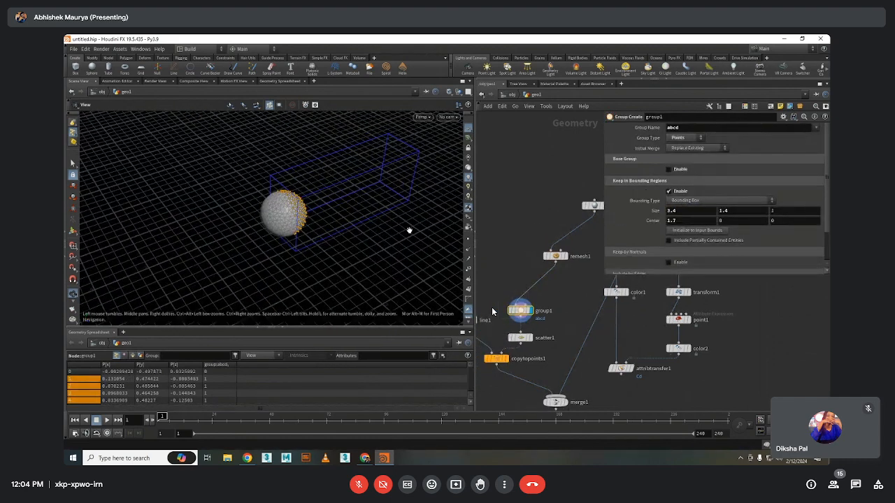
pyautogui.press('Return')
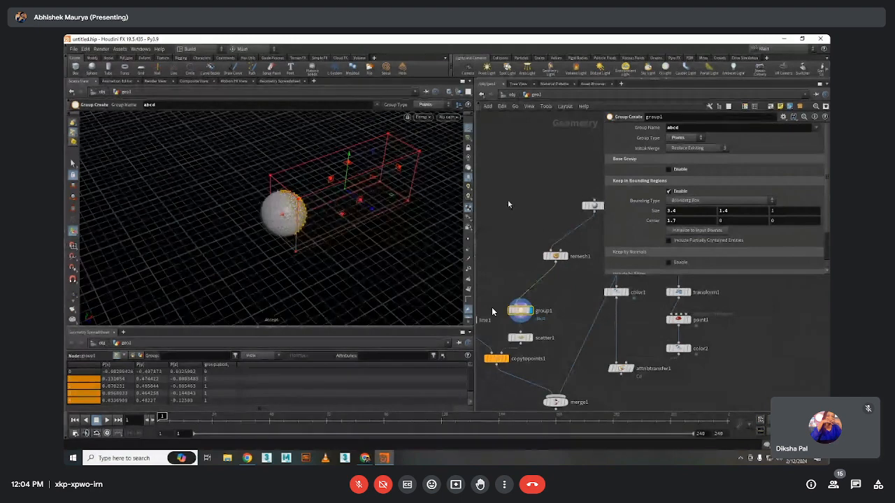
pyautogui.moveTo(365, 183); pyautogui.dragTo(233, 230)
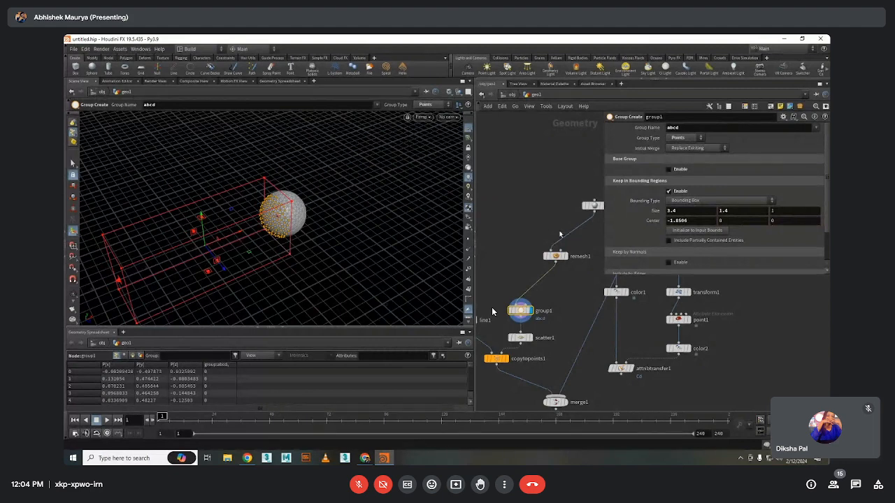
# Reconnect grid1's output to remesh1's first input, replacing sphere1
pyautogui.click(538, 243)
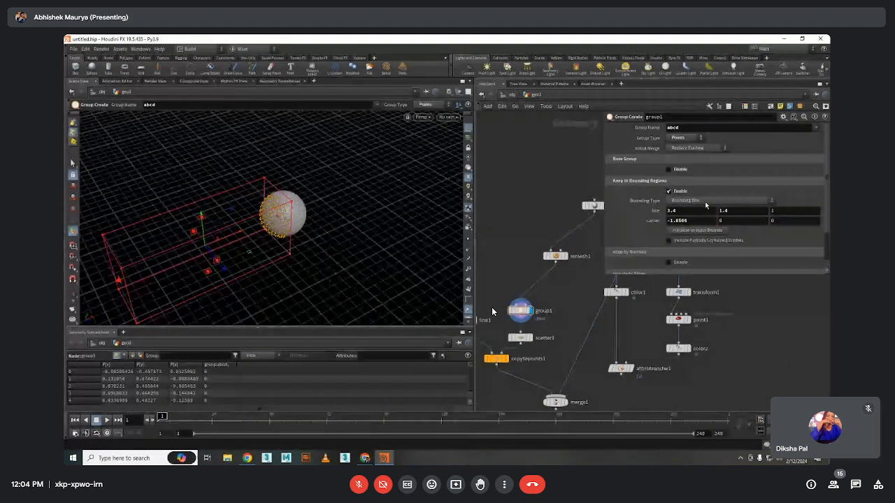
pyautogui.moveTo(560, 294)
pyautogui.mouseDown(button='middle')
pyautogui.moveTo(519, 317)
pyautogui.moveTo(543, 296)
pyautogui.mouseUp(button='middle')
pyautogui.click(510, 273)
pyautogui.click(575, 298)
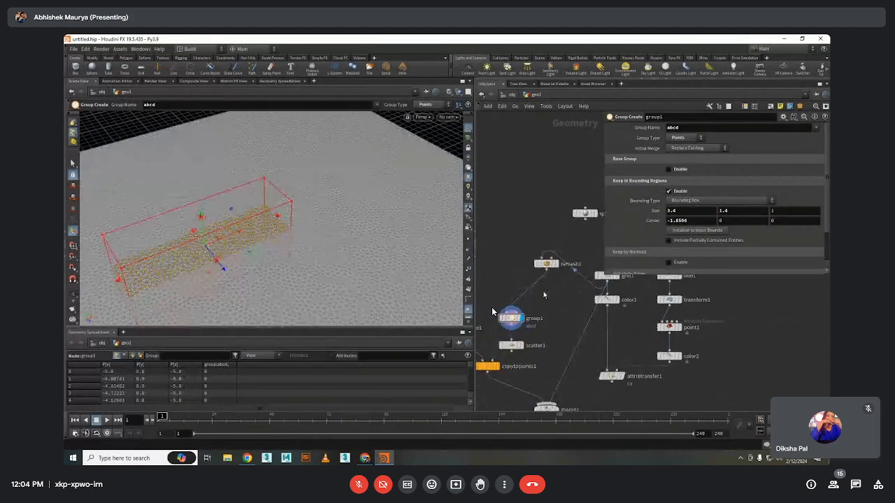
# Set group1's Bounding Type to Bounding Sphere and inspect the grouped points on the grid
pyautogui.click(689, 205)
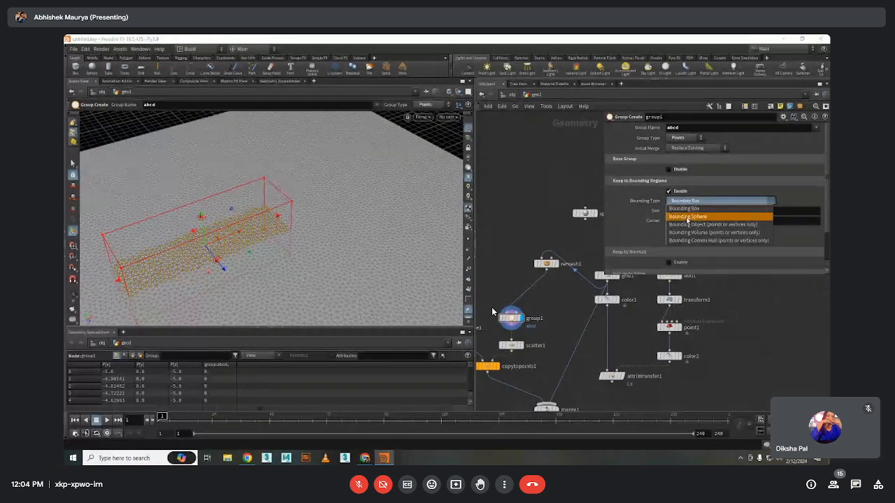
pyautogui.click(692, 214)
pyautogui.press('Escape')
pyautogui.moveTo(323, 247); pyautogui.dragTo(340, 236)
pyautogui.press('Return')
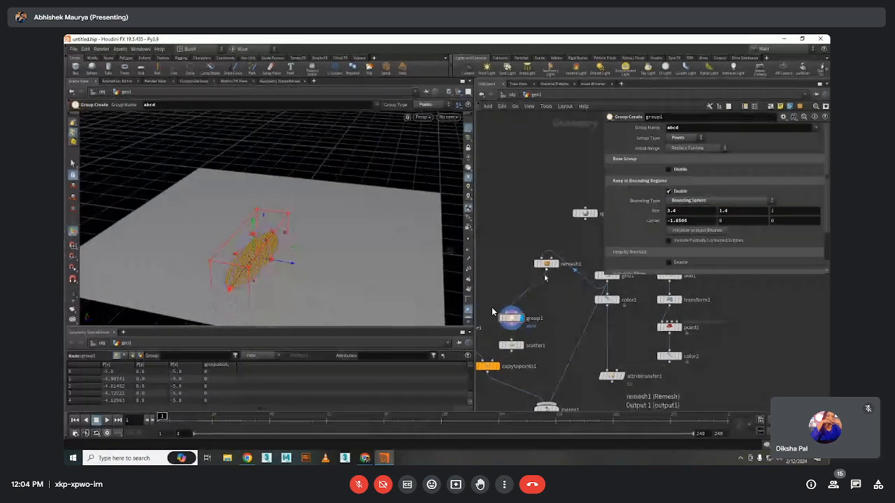
# Move remesh1 closer to group1, then select sphere1 and display it in the viewport
pyautogui.moveTo(547, 265); pyautogui.dragTo(533, 294)
pyautogui.moveTo(527, 255); pyautogui.dragTo(541, 242, button='middle')
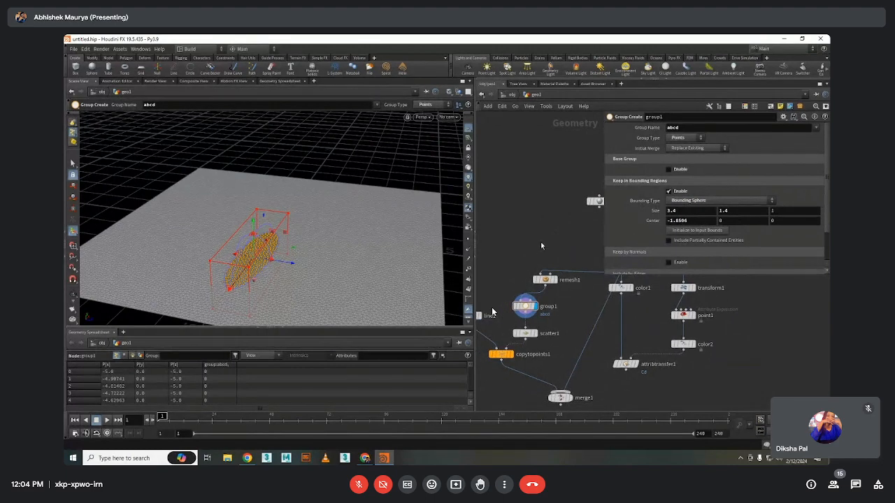
pyautogui.moveTo(566, 221); pyautogui.dragTo(543, 224, button='middle')
pyautogui.moveTo(586, 205); pyautogui.dragTo(557, 224)
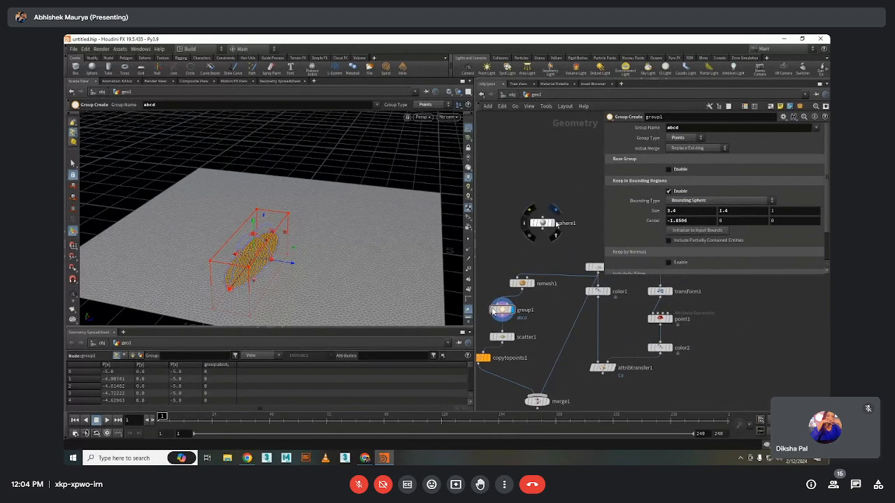
pyautogui.click(555, 224)
pyautogui.click(543, 223)
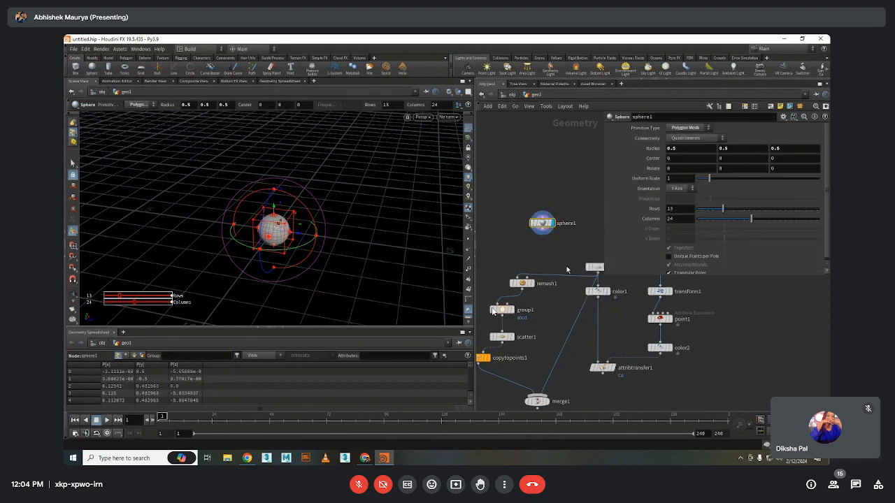
# Show grid1 as a template to compare its surface with the displayed sphere
pyautogui.moveTo(590, 276); pyautogui.dragTo(563, 276, button='middle')
pyautogui.click(581, 267)
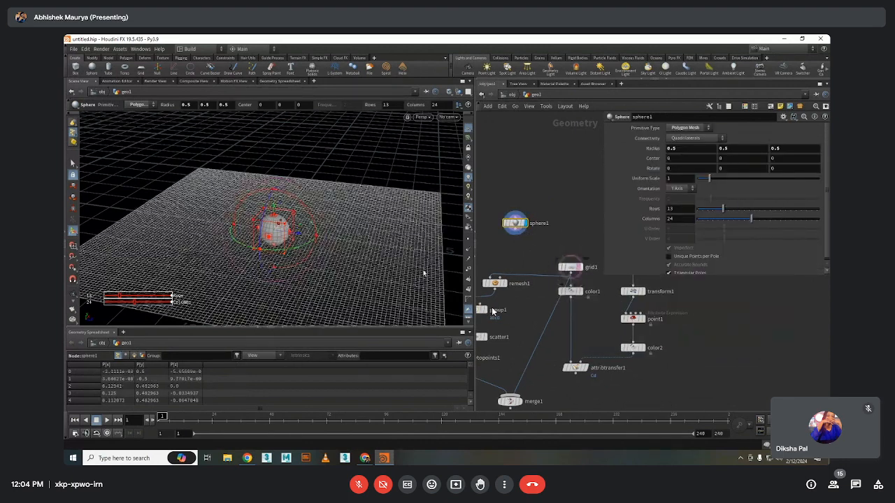
pyautogui.press('Escape')
pyautogui.moveTo(286, 242)
pyautogui.mouseDown()
pyautogui.moveTo(256, 254)
pyautogui.moveTo(273, 235)
pyautogui.mouseUp()
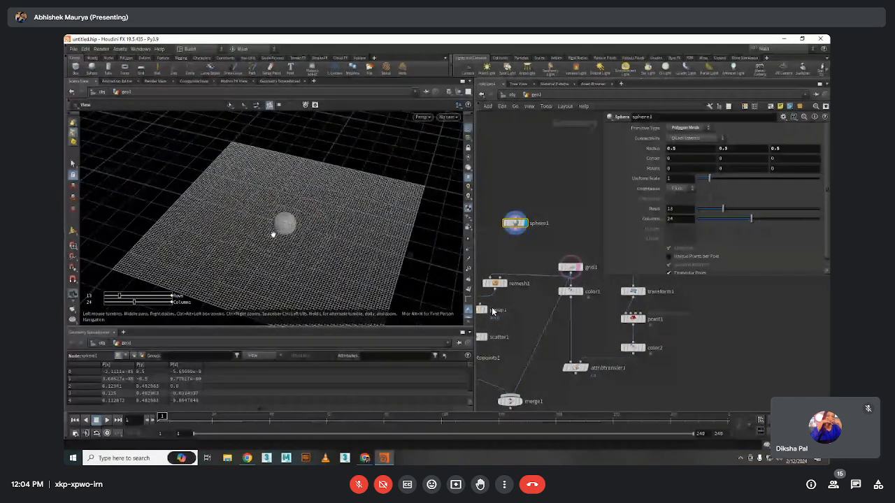
pyautogui.press('Return')
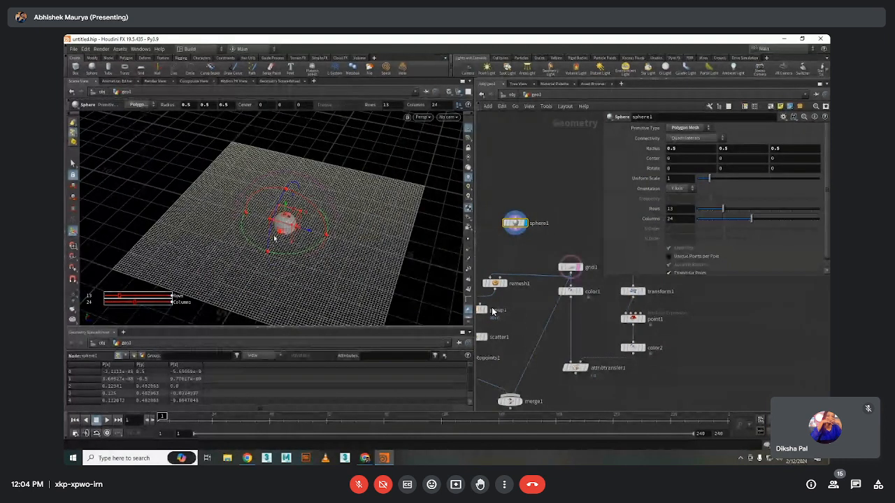
pyautogui.scroll(2, 523, 273)
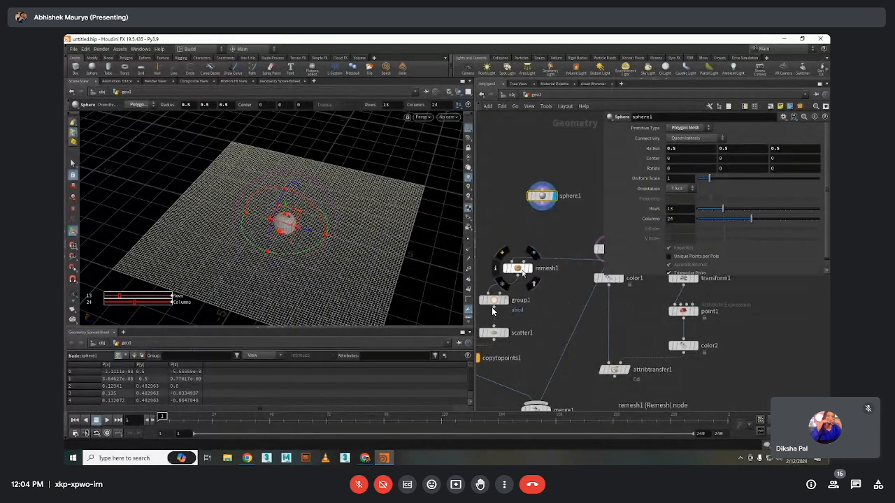
pyautogui.moveTo(523, 272)
pyautogui.mouseDown()
pyautogui.moveTo(497, 280)
pyautogui.moveTo(498, 267)
pyautogui.moveTo(508, 275)
pyautogui.mouseUp()
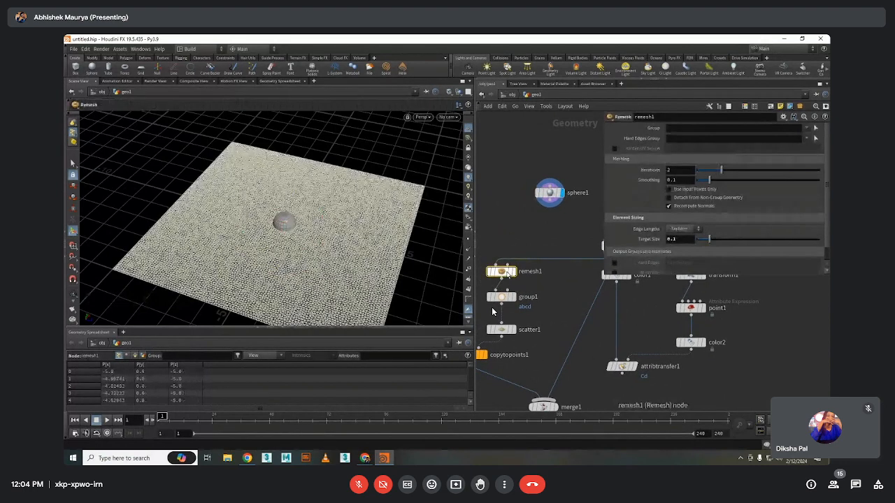
pyautogui.hotkey('ctrl', 'z')
pyautogui.hotkey('ctrl', 'z')
pyautogui.hotkey('ctrl', 'z')
pyautogui.hotkey('ctrl', 'z')
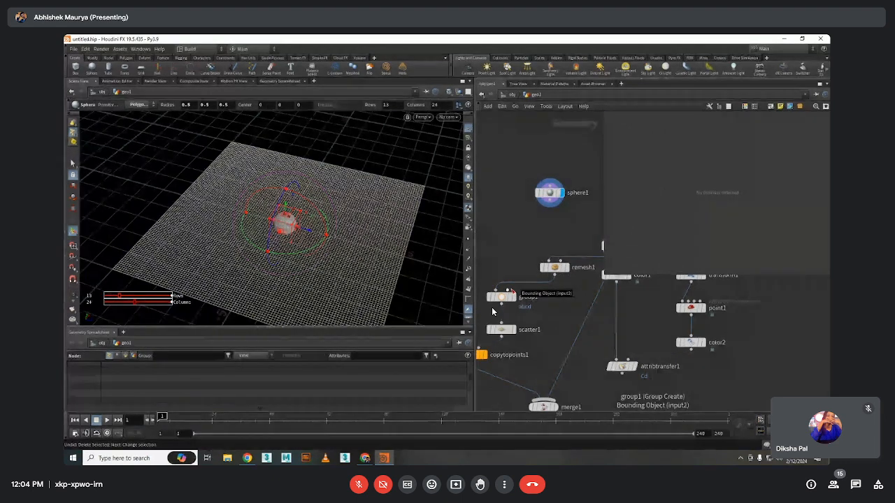
# Connect sphere1 to group1's second input, display group1, and set its Bounding Type to Bounding Object (points or vertices only)
pyautogui.click(511, 291)
pyautogui.click(549, 209)
pyautogui.click(498, 299)
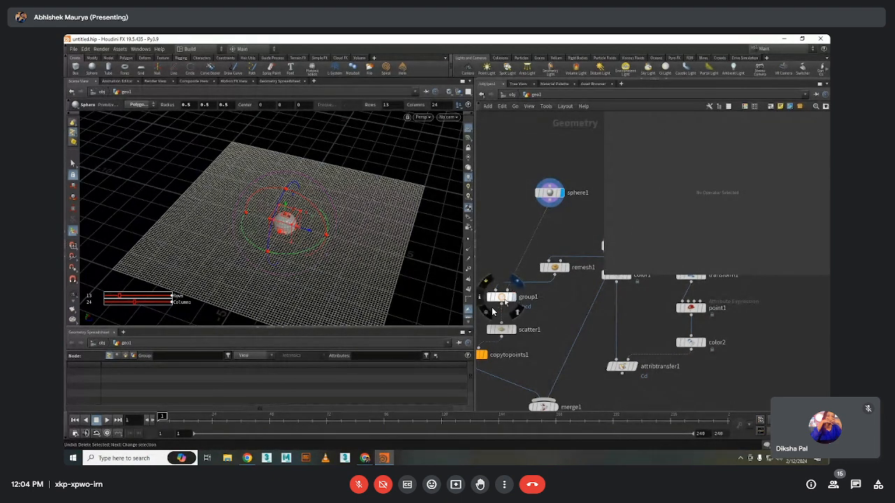
pyautogui.click(717, 201)
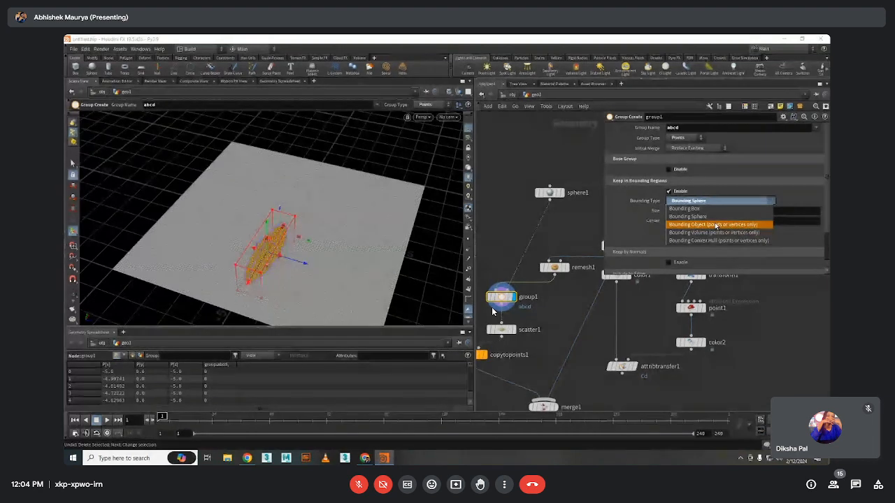
pyautogui.click(715, 225)
# Try Primitives as group1's Group Type, and set it back to Points
pyautogui.click(692, 137)
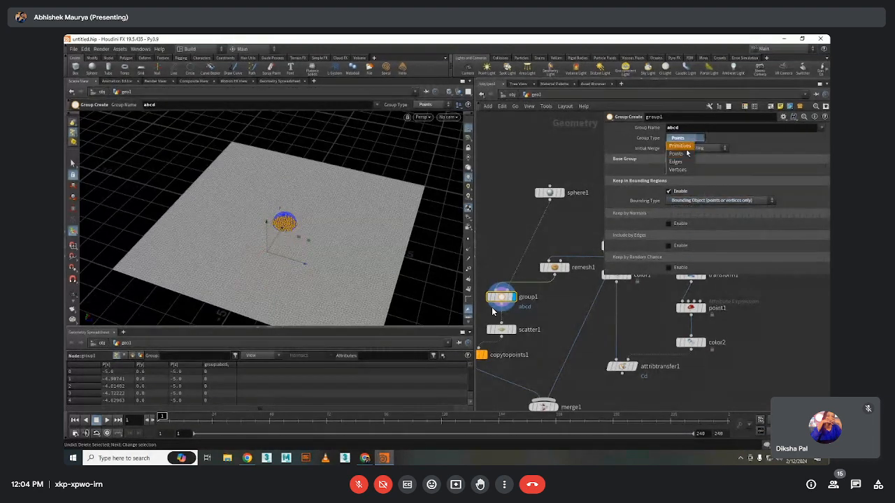
pyautogui.click(679, 130)
pyautogui.moveTo(499, 272); pyautogui.dragTo(526, 263, button='middle')
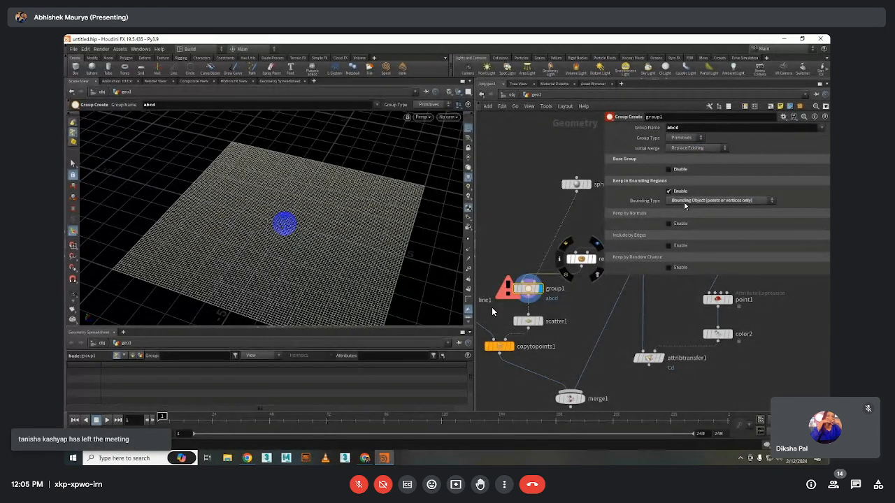
pyautogui.click(678, 143)
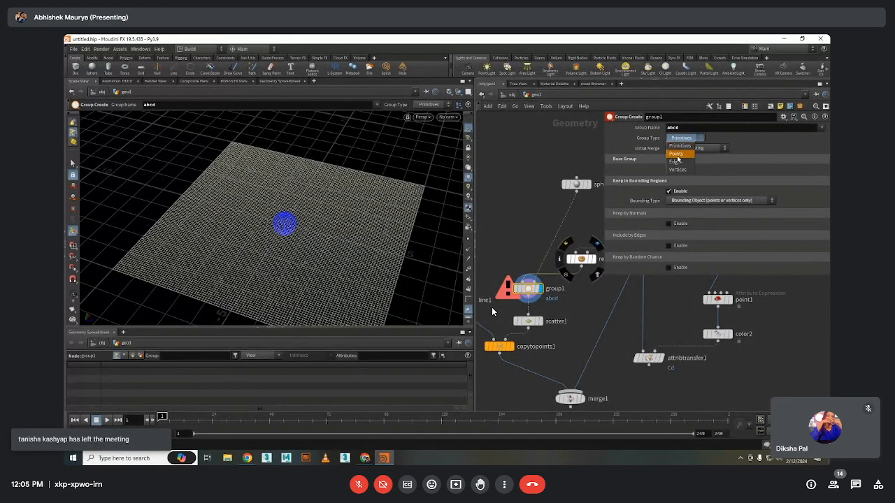
pyautogui.click(679, 158)
# Move sphere1 along Z across the grid to a Center Z of about 1.6
pyautogui.click(575, 184)
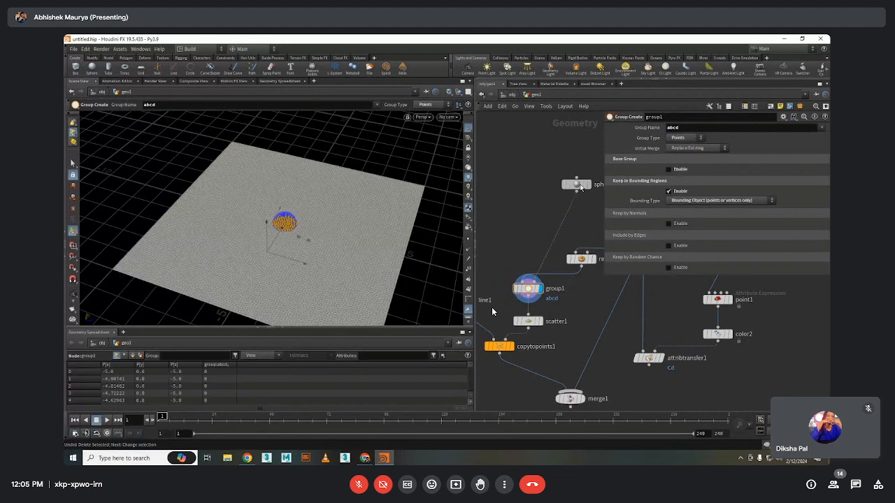
pyautogui.moveTo(338, 243)
pyautogui.mouseDown()
pyautogui.moveTo(381, 232)
pyautogui.moveTo(334, 233)
pyautogui.mouseUp()
pyautogui.press('Escape')
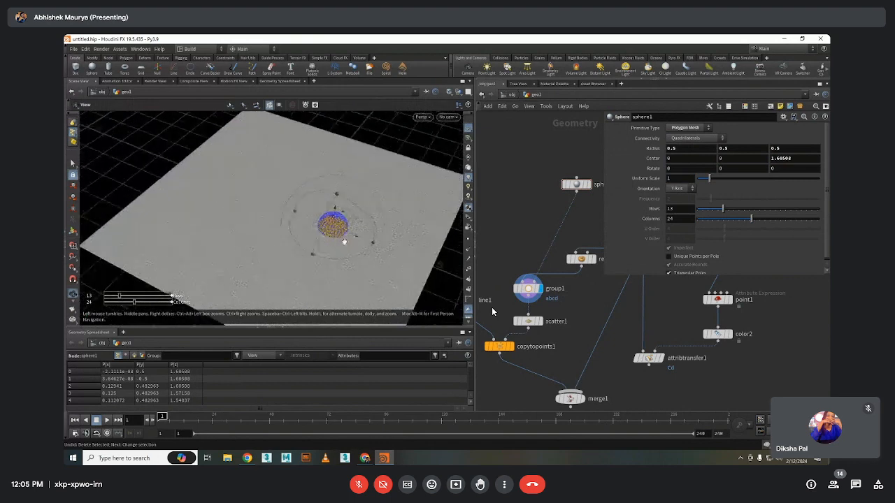
pyautogui.press('Return')
# Select group1 and switch its Bounding Type from Bounding Object back to Bounding Sphere
pyautogui.click(528, 288)
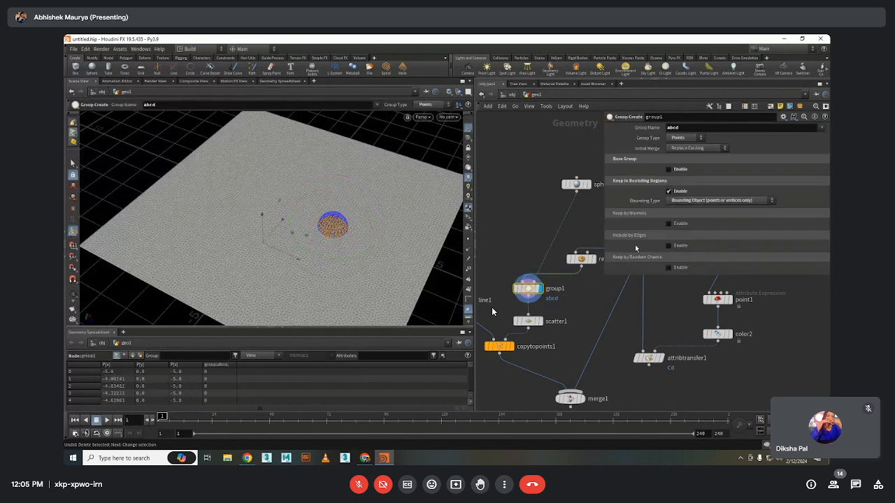
pyautogui.click(698, 201)
pyautogui.click(695, 213)
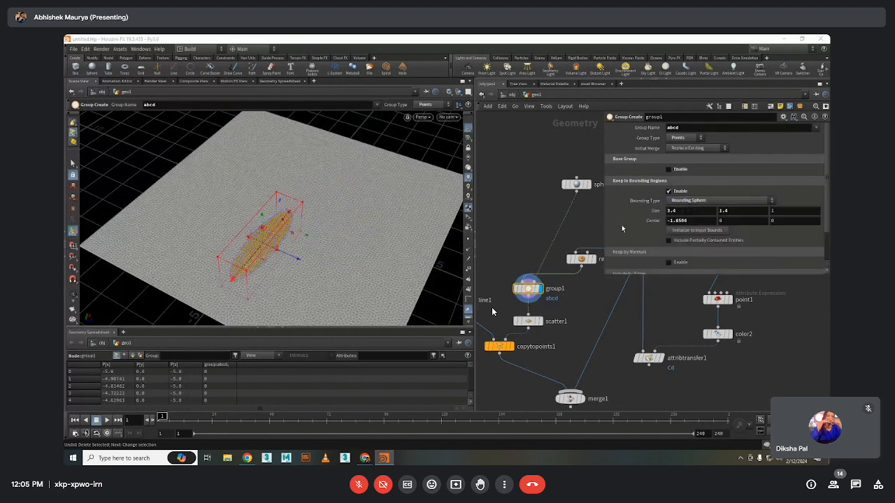
# Set group1's Bounding Type back to Bounding Object (points or vertices only) and insert a Merge node between sphere1 and group1
pyautogui.click(720, 201)
pyautogui.click(713, 210)
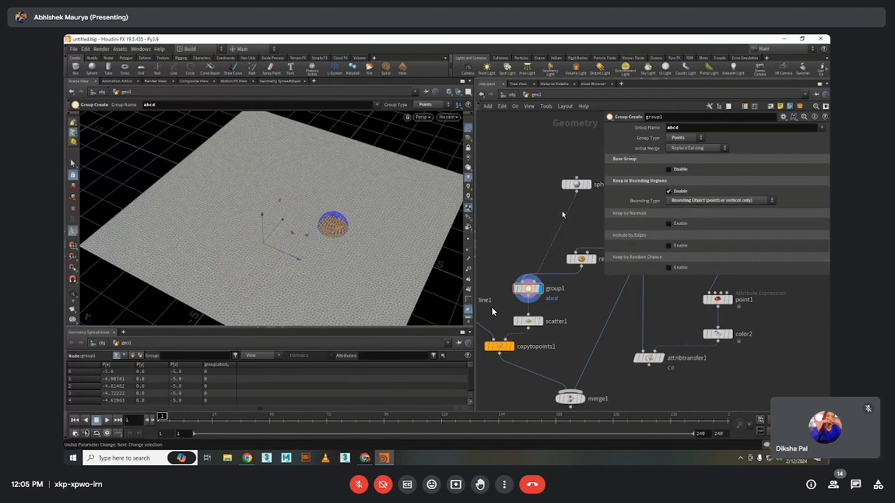
pyautogui.press('Tab')
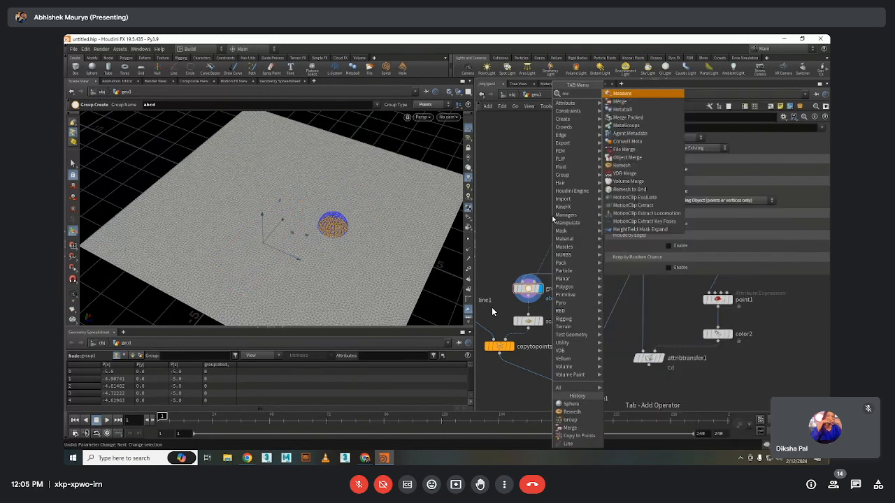
pyautogui.write('merge')
pyautogui.press('Return')
pyautogui.click(551, 215)
pyautogui.moveTo(552, 217); pyautogui.dragTo(564, 224)
pyautogui.moveTo(576, 184); pyautogui.dragTo(498, 184)
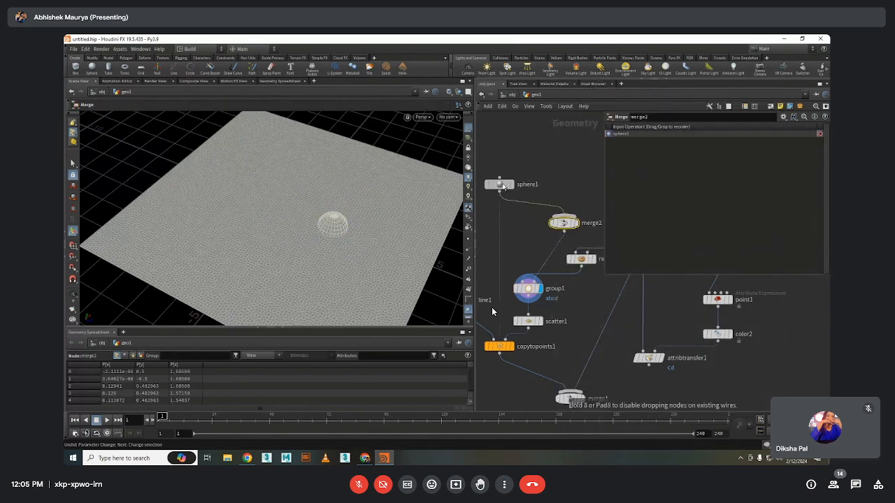
# Paste a copy of sphere1 wired into merge2 and move it along Z to a Center Z of about -0.96
pyautogui.hotkey('ctrl', 'v')
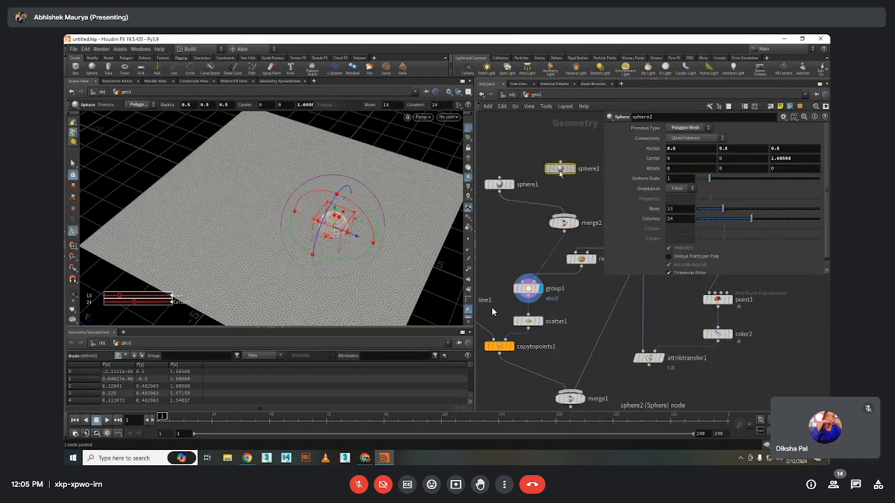
pyautogui.click(561, 171)
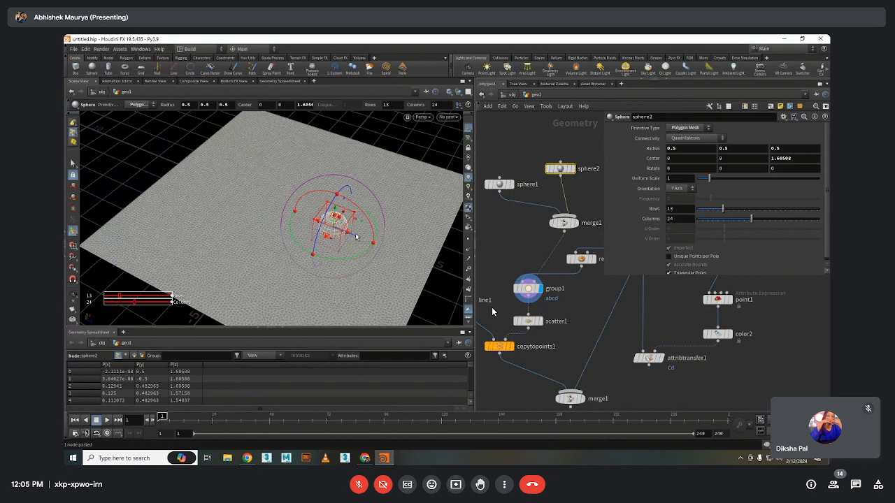
pyautogui.click(527, 288)
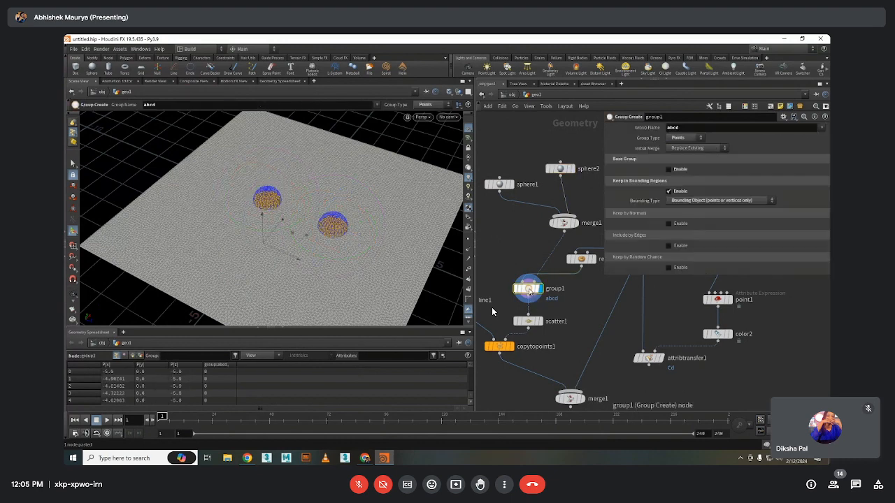
pyautogui.moveTo(510, 224); pyautogui.dragTo(490, 236, button='middle')
pyautogui.click(540, 181)
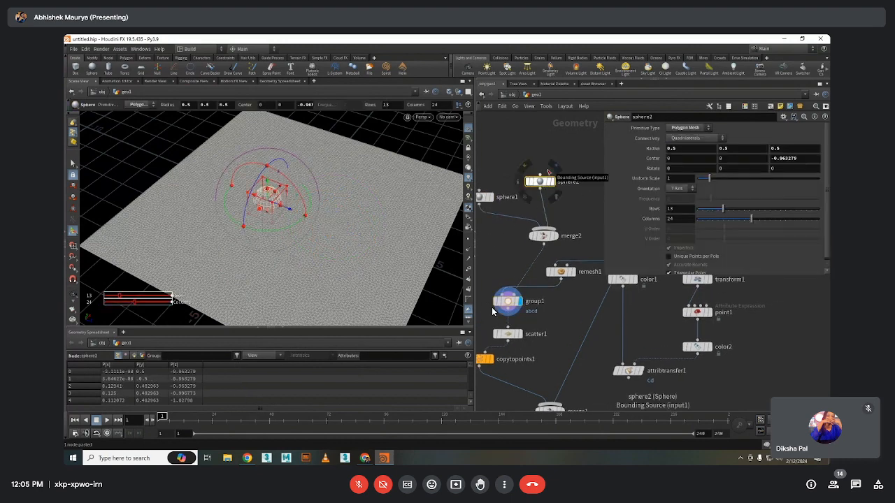
pyautogui.hotkey('ctrl', 'c')
# Add a Box node beside sphere2 and connect it to merge2 as another bounding object
pyautogui.press('Tab')
pyautogui.write('box')
pyautogui.press('Return')
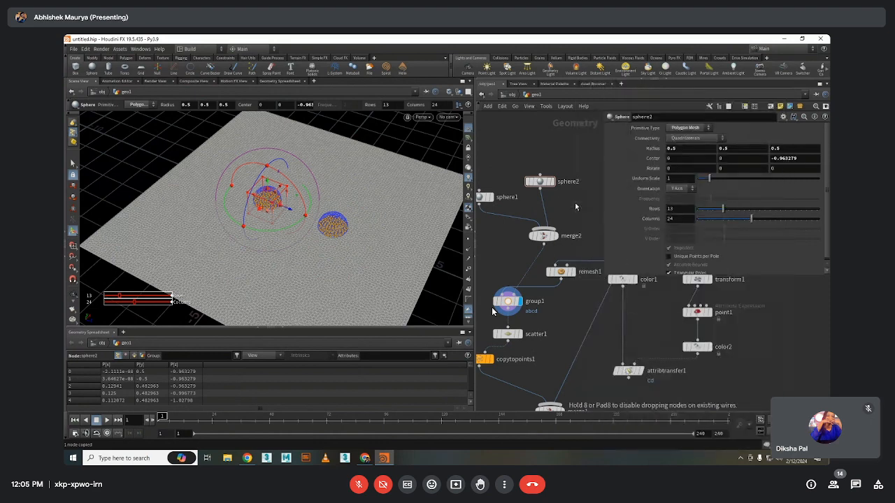
pyautogui.click(575, 202)
pyautogui.click(507, 300)
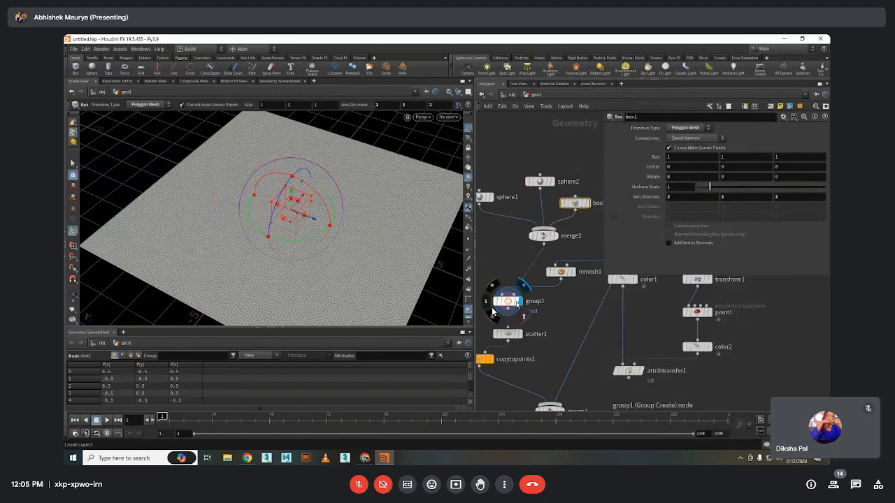
# Move box1 along X, away from the two spheres, to a Center X of about -2.22
pyautogui.click(575, 203)
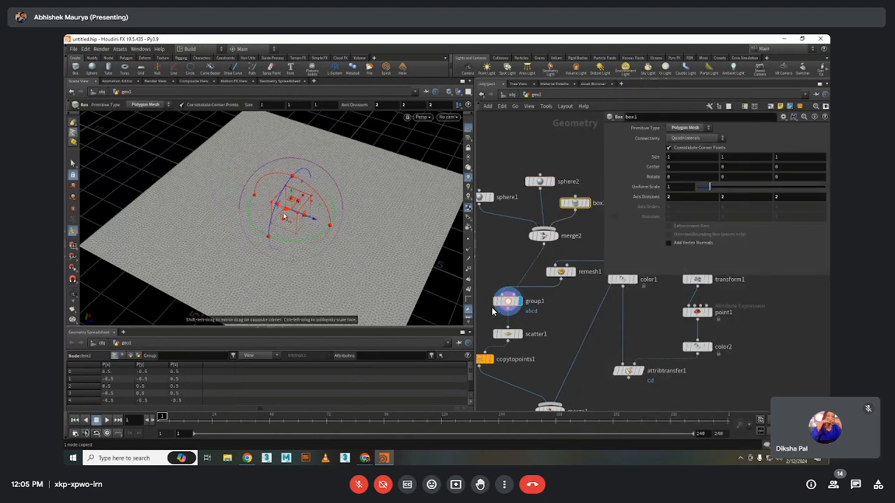
pyautogui.moveTo(302, 201); pyautogui.dragTo(255, 244)
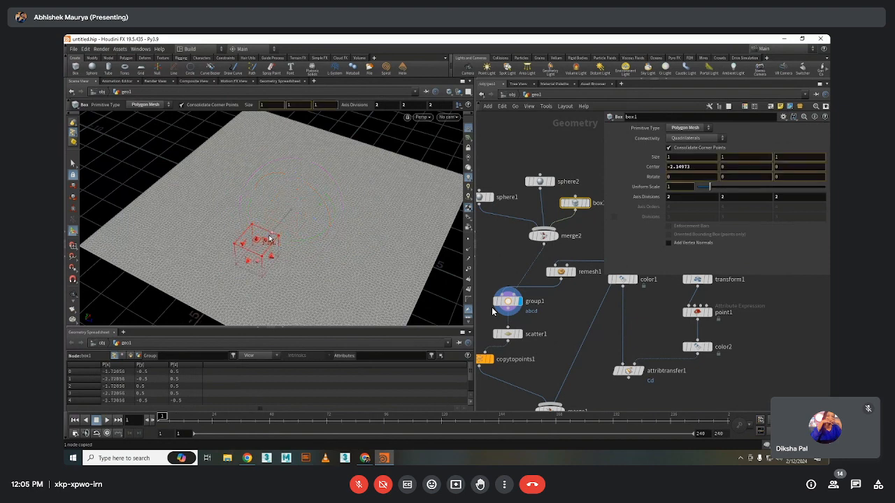
pyautogui.press('Escape')
pyautogui.moveTo(312, 233); pyautogui.dragTo(271, 218)
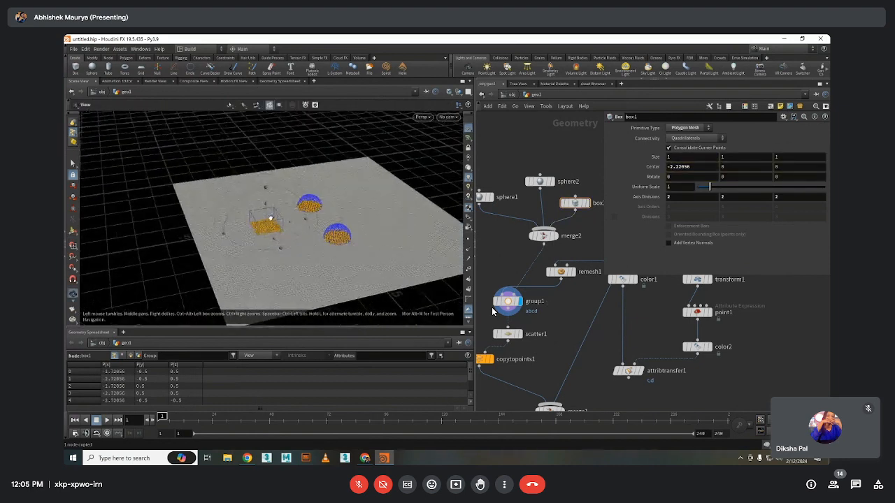
pyautogui.press('Return')
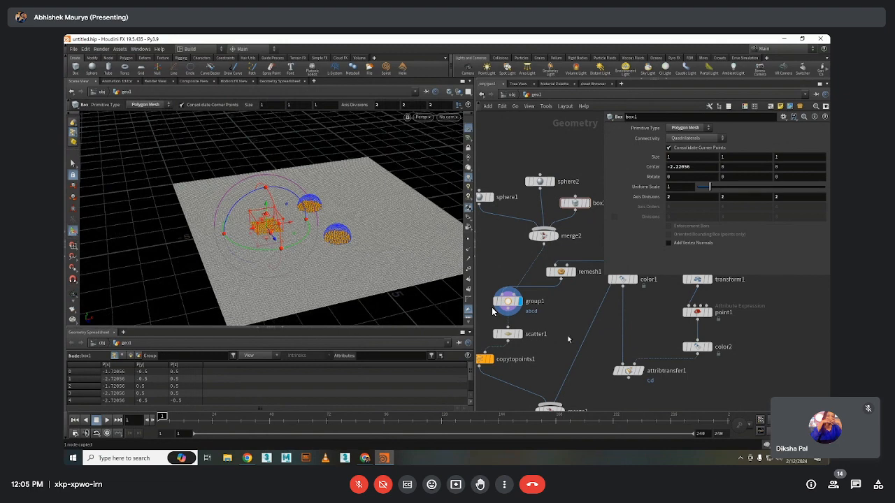
# Display scatter1's output and compare its points with the abcd point group made by group1
pyautogui.scroll(3, 542, 347)
pyautogui.click(583, 301)
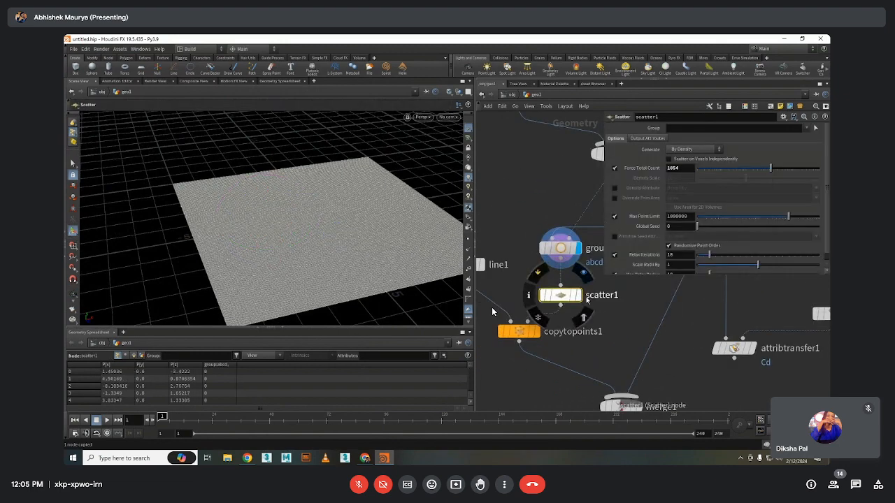
pyautogui.press('Up')
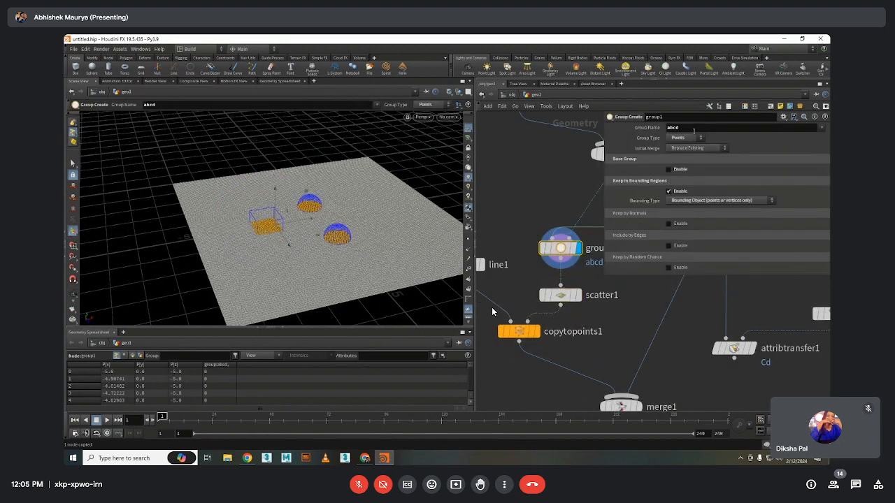
pyautogui.press('Down')
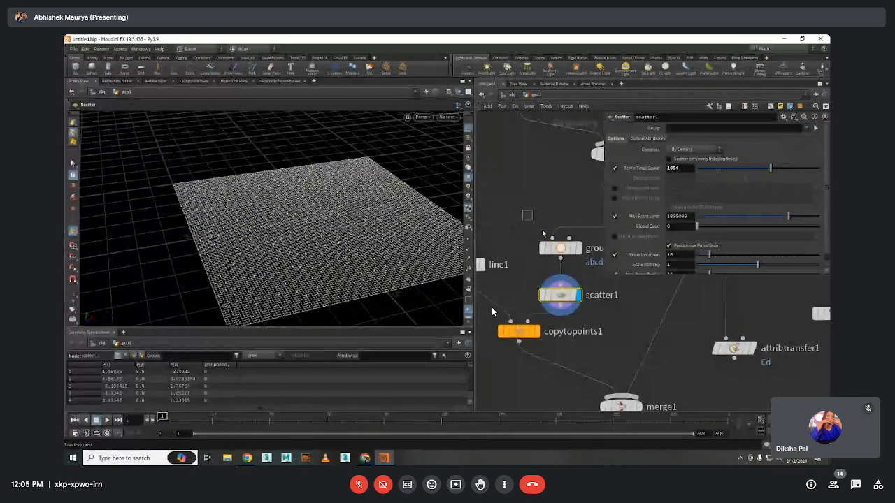
pyautogui.click(560, 248)
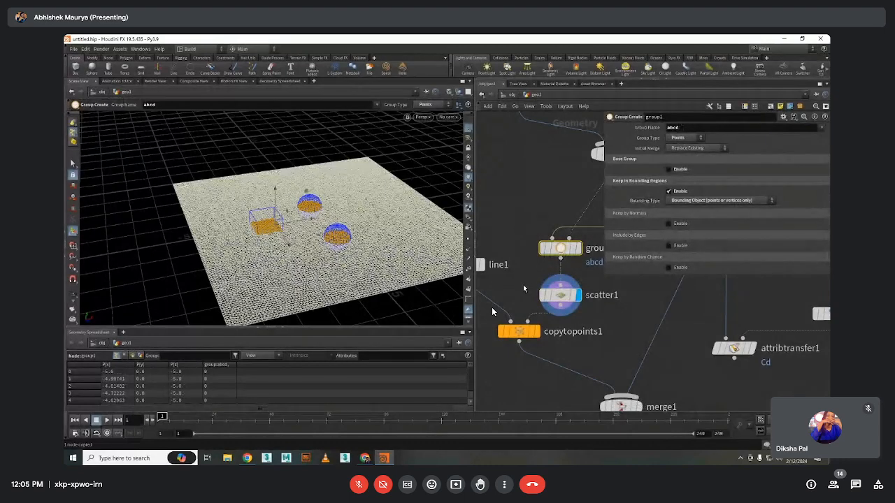
pyautogui.moveTo(525, 287); pyautogui.dragTo(565, 313)
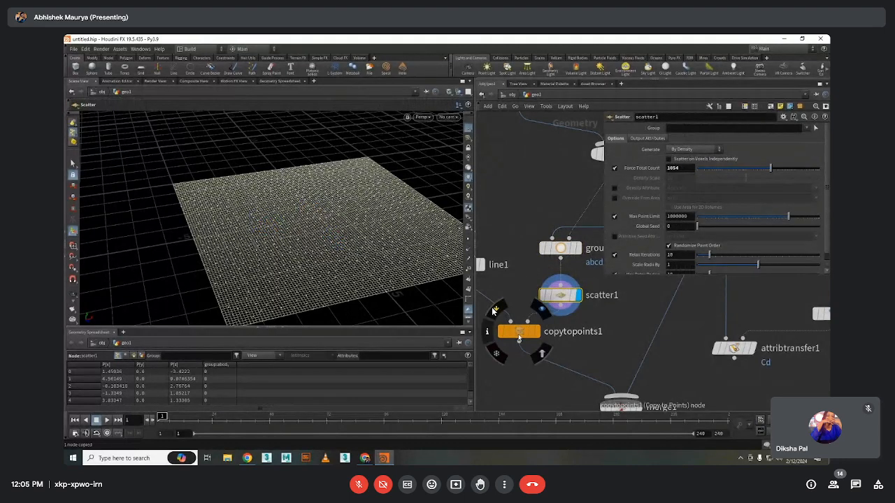
# Display the line copies from copytopoints1 and the combined result of merge1
pyautogui.click(518, 331)
pyautogui.moveTo(493, 310)
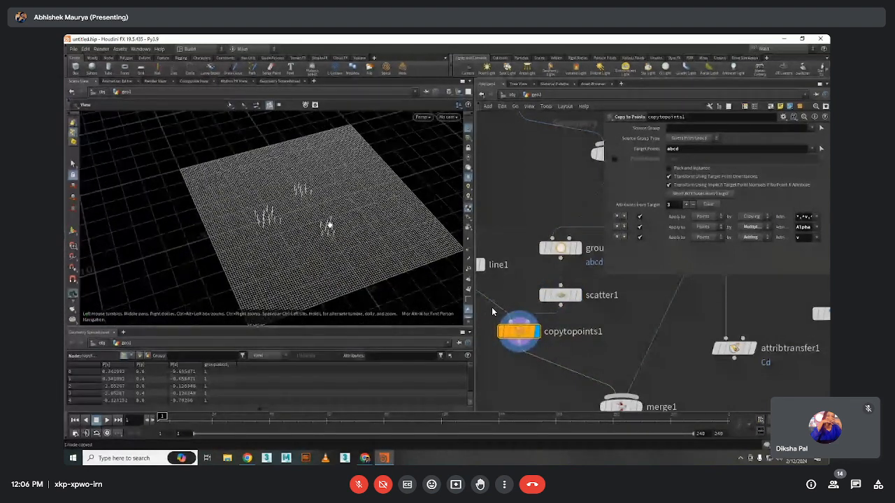
pyautogui.click(618, 367)
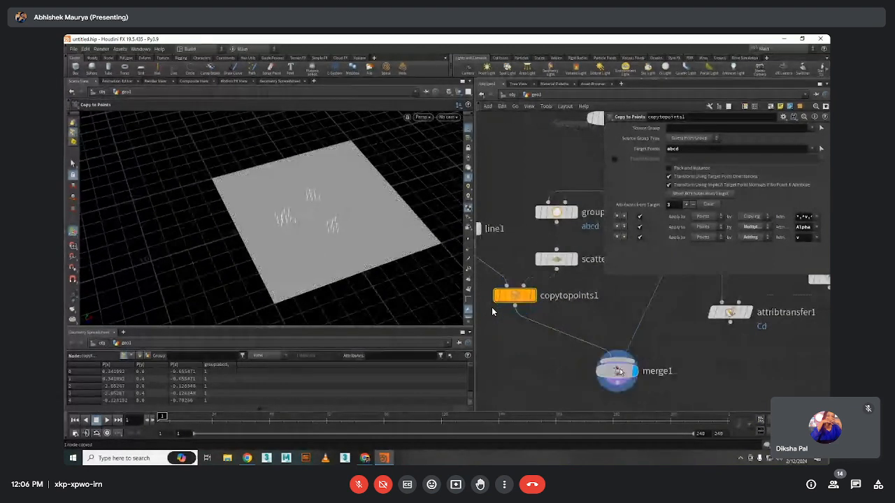
# Move sphere1 along X to a Center X of about 1.11 and inspect the copied lines on the grid
pyautogui.moveTo(552, 147); pyautogui.dragTo(511, 266, button='middle')
pyautogui.click(520, 200)
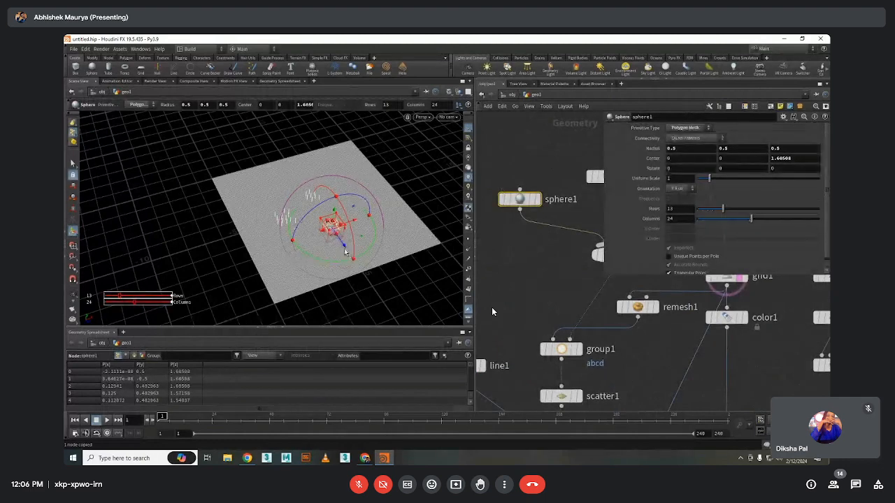
pyautogui.moveTo(326, 238); pyautogui.dragTo(429, 206)
pyautogui.press('Escape')
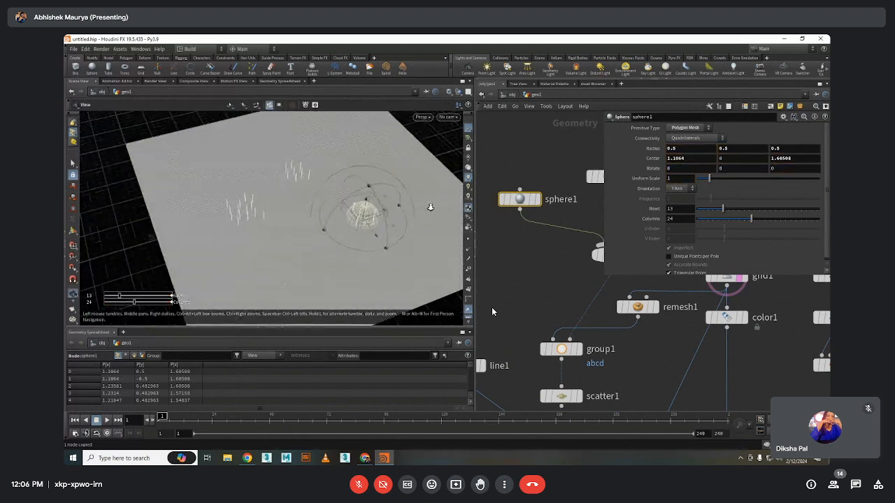
pyautogui.press('Return')
pyautogui.press('Escape')
pyautogui.moveTo(234, 220); pyautogui.dragTo(355, 198)
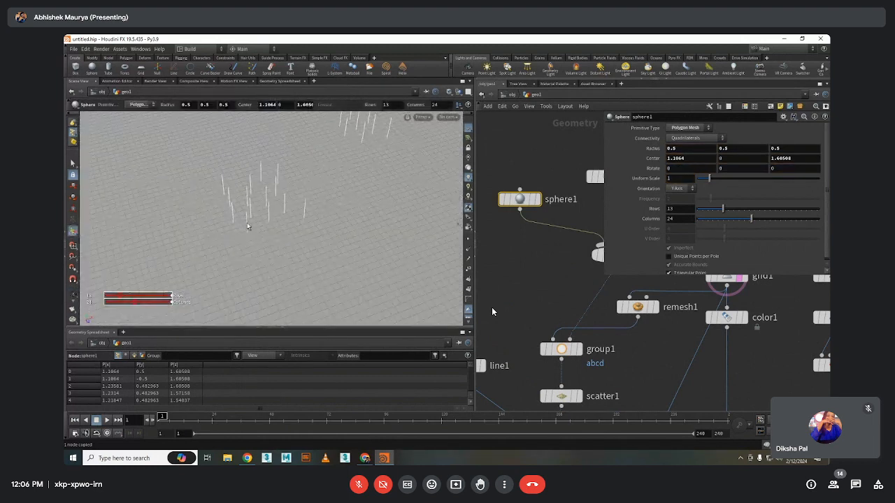
pyautogui.moveTo(248, 226); pyautogui.dragTo(287, 223)
pyautogui.press('Return')
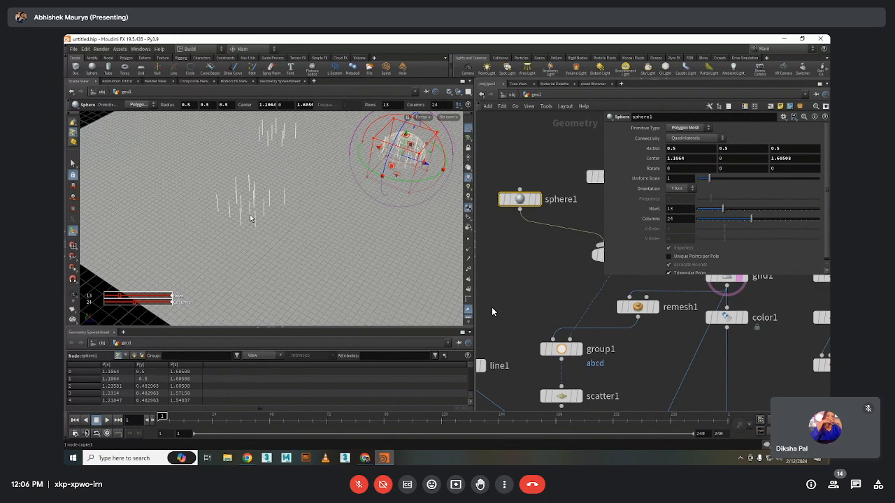
# Delete all nodes from the geo1 network and shrink the floating parameter pane
pyautogui.scroll(-6, 492, 311)
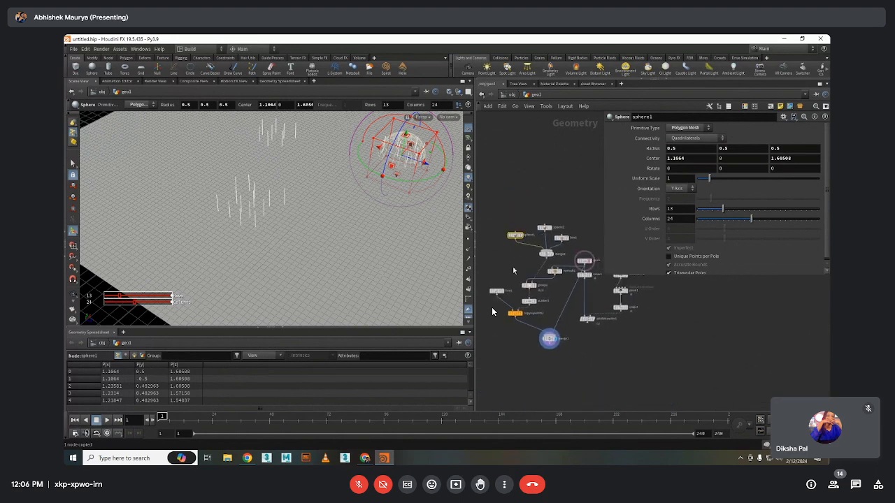
pyautogui.moveTo(500, 226); pyautogui.dragTo(592, 325)
pyautogui.press('Delete')
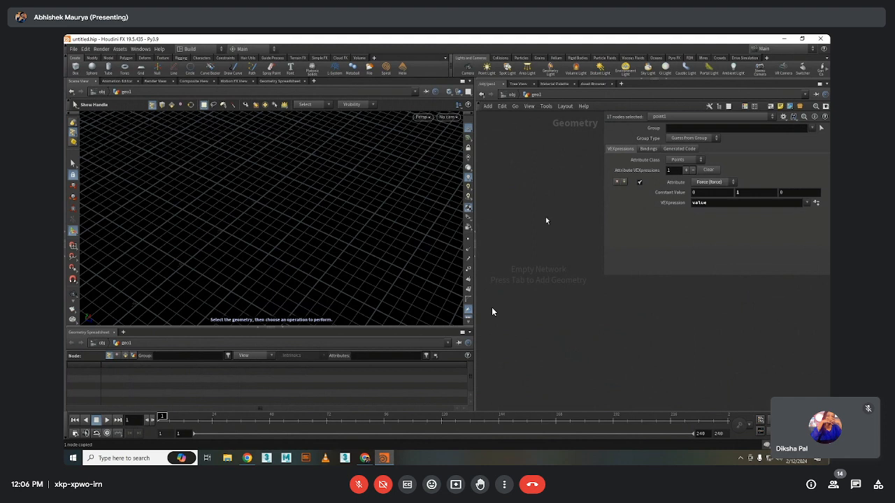
pyautogui.moveTo(603, 273); pyautogui.dragTo(675, 240)
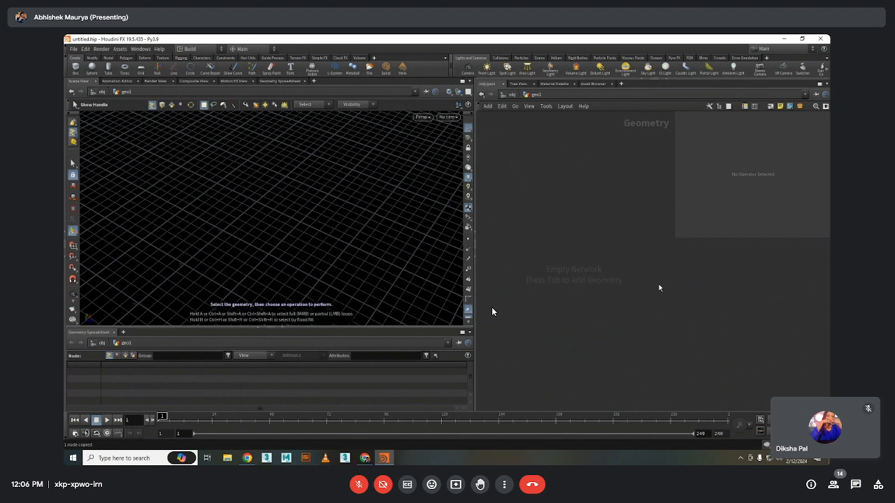
# Add a Grid node to the empty geometry network
pyautogui.press('Tab')
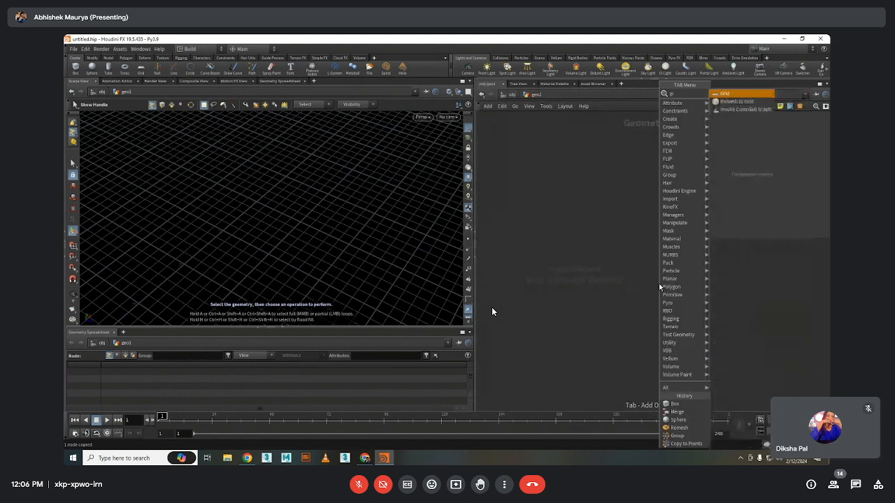
pyautogui.press('Return')
pyautogui.click(658, 283)
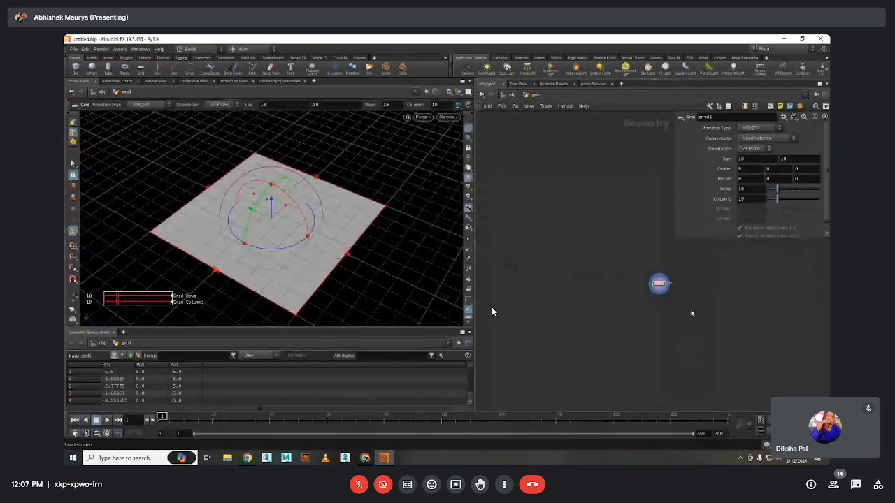
pyautogui.moveTo(619, 276)
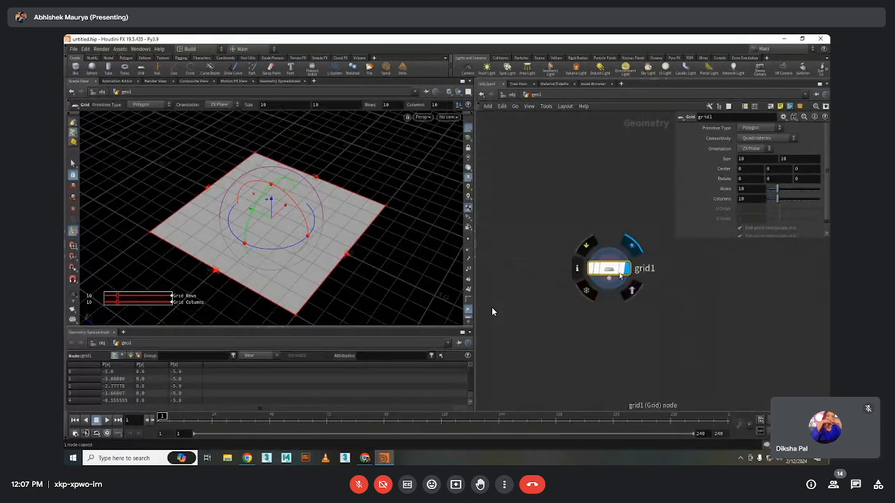
# Set the grid's rows and columns to 100 each
pyautogui.click(758, 187)
pyautogui.write('0')
pyautogui.press('Tab')
pyautogui.write('1')
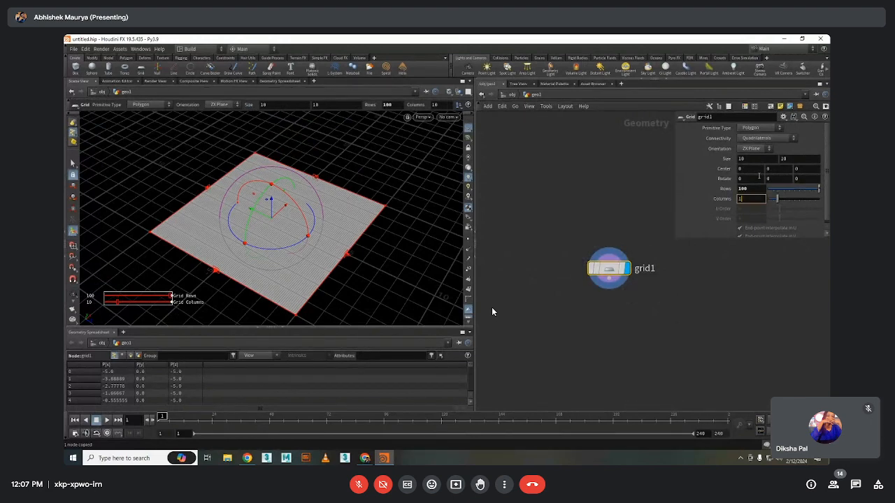
pyautogui.write('00')
pyautogui.press('Return')
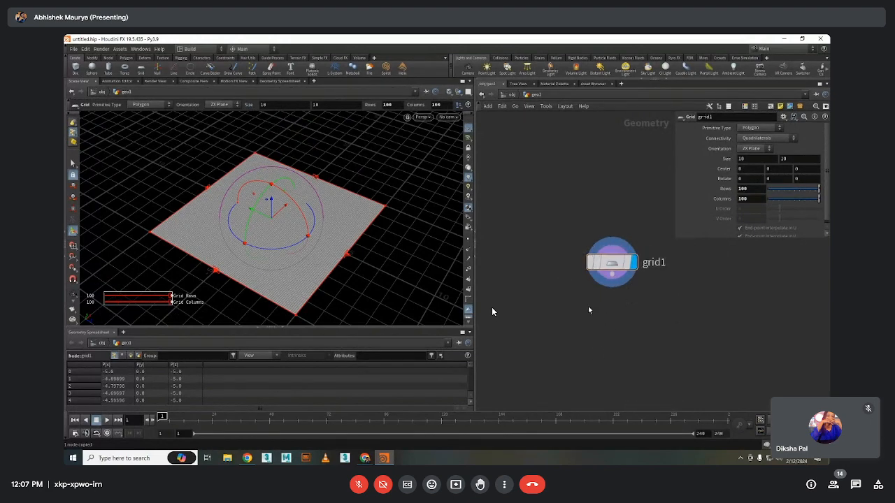
pyautogui.press('Escape')
pyautogui.moveTo(329, 210); pyautogui.dragTo(392, 227)
pyautogui.press('Return')
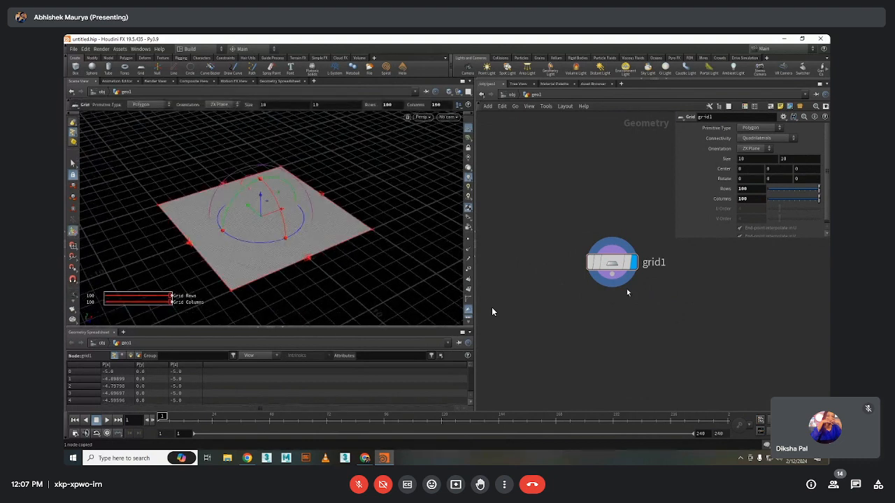
# Place an Add node beside the grid node and give it one point at the origin
pyautogui.moveTo(631, 295); pyautogui.dragTo(587, 292)
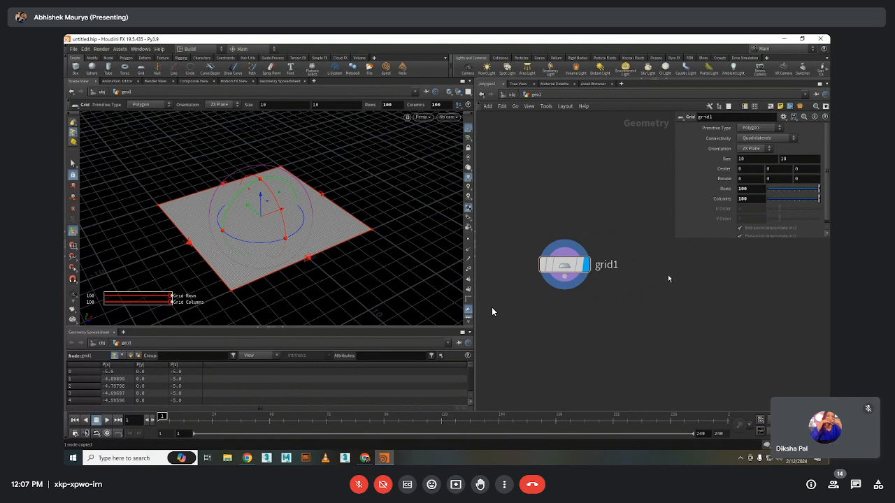
pyautogui.moveTo(667, 277); pyautogui.dragTo(660, 285, button='middle')
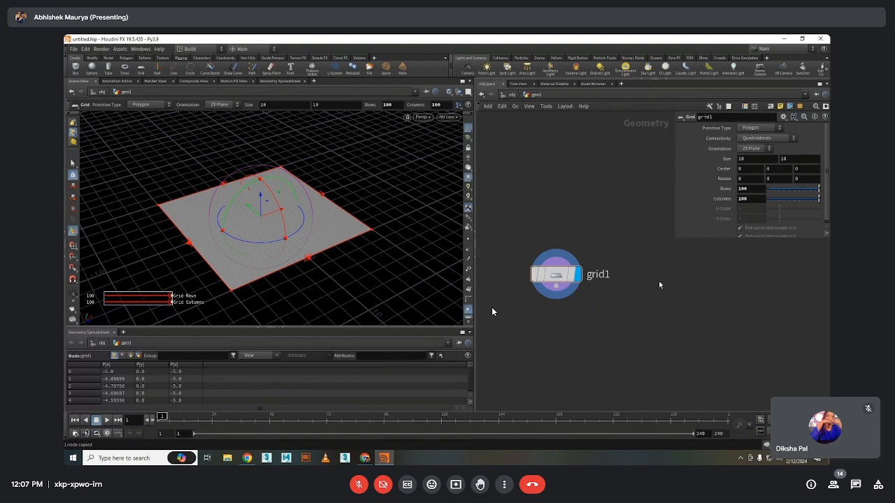
pyautogui.press('Tab')
pyautogui.write('add')
pyautogui.press('Return')
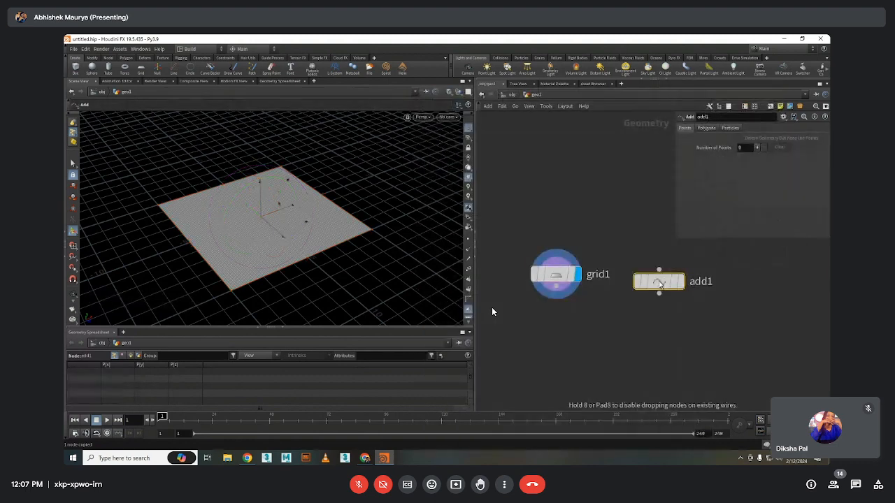
pyautogui.click(660, 283)
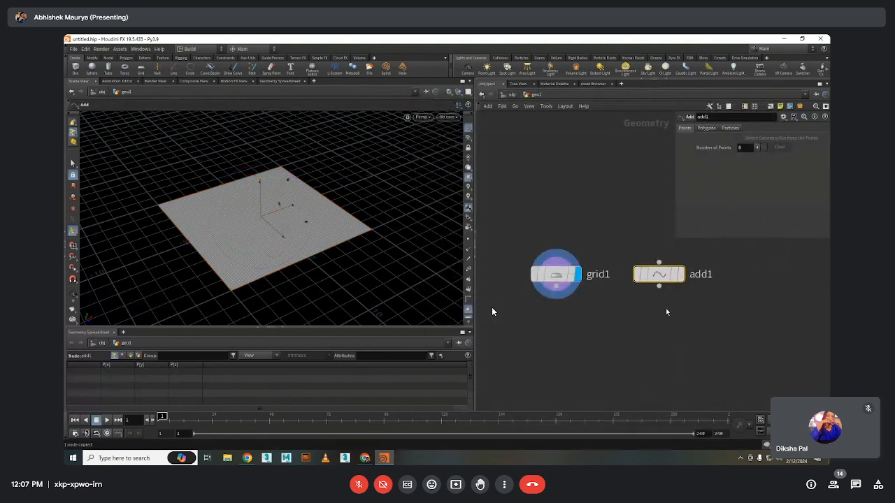
pyautogui.moveTo(668, 302)
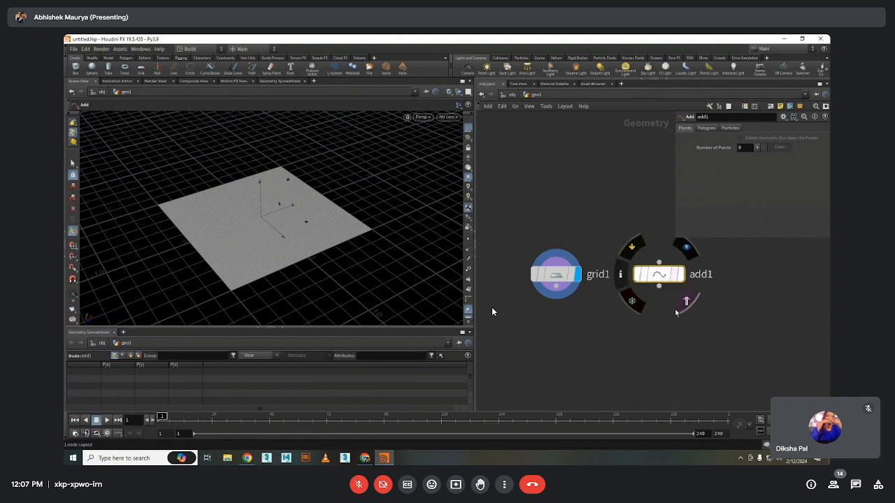
pyautogui.click(756, 147)
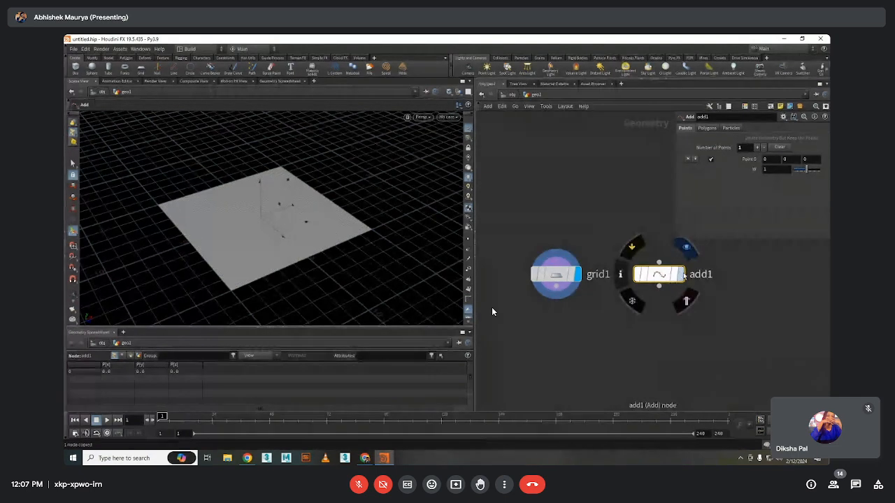
# Preview the Add node's output in the viewport, and return the display to the grid
pyautogui.click(678, 274)
pyautogui.click(583, 246)
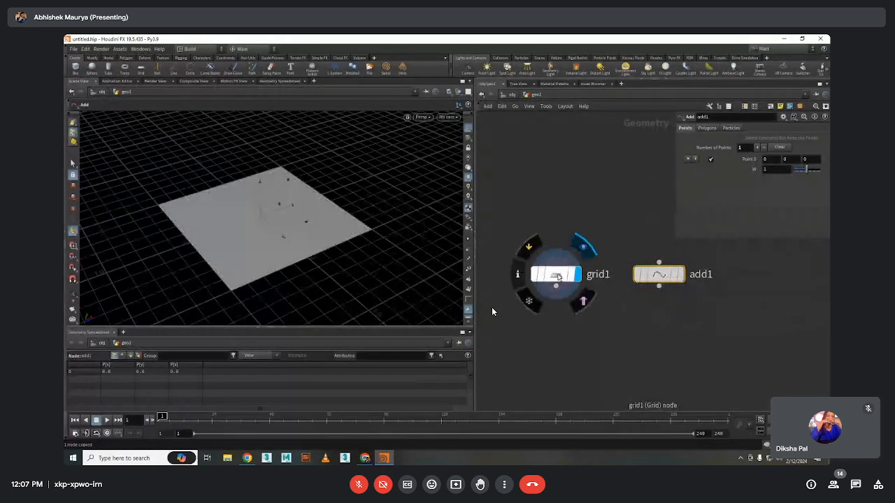
pyautogui.click(556, 274)
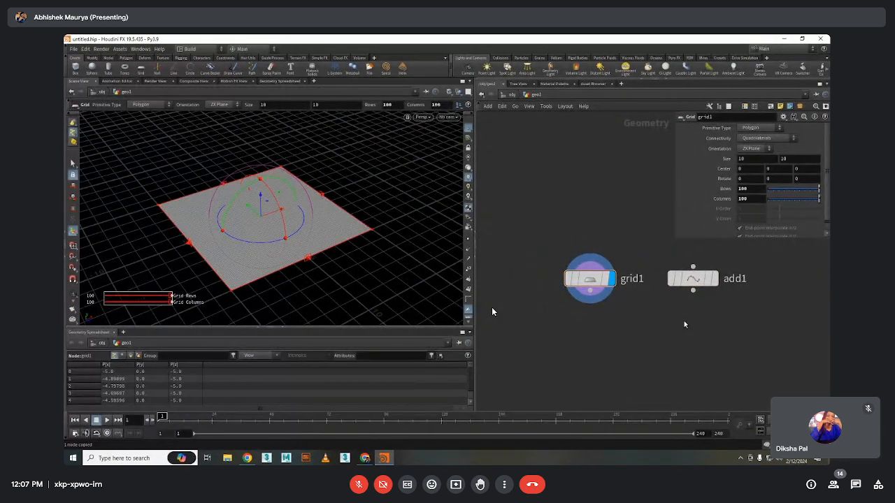
# Connect a Color node below the Add node and set its colour to red (1, 0, 0)
pyautogui.press('Tab')
pyautogui.press('Return')
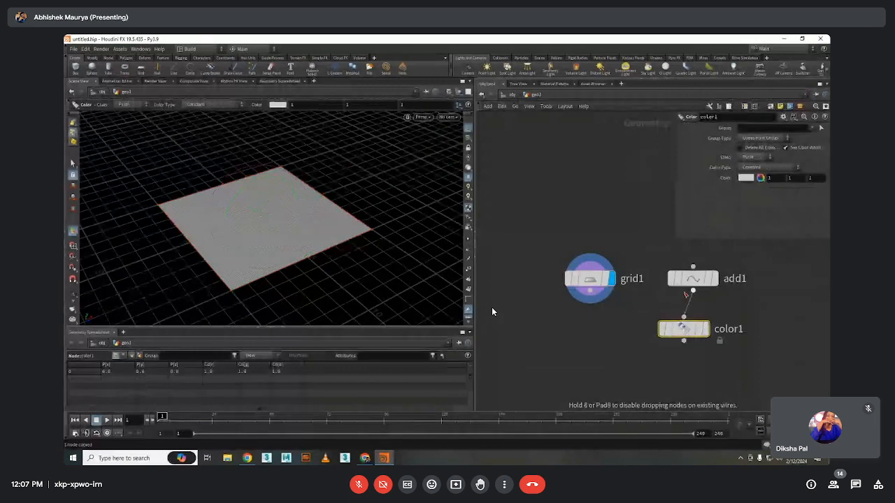
pyautogui.click(693, 320)
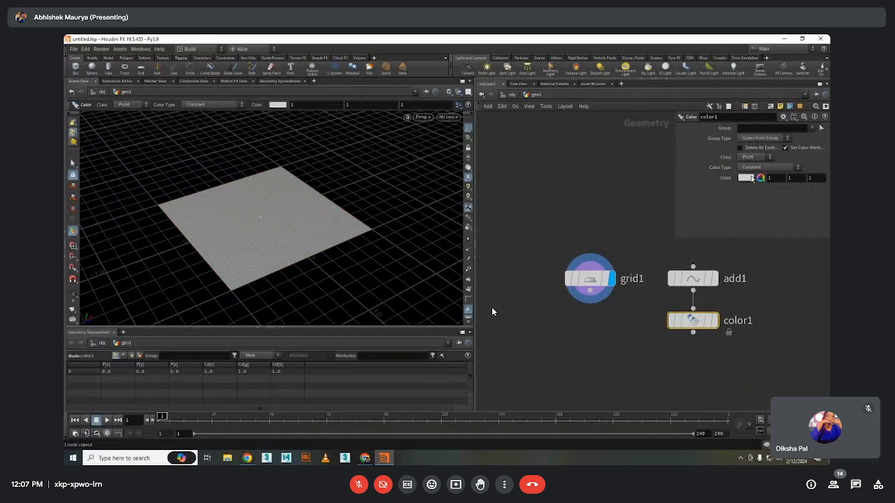
pyautogui.click(772, 178)
pyautogui.write('0')
pyautogui.press('Tab')
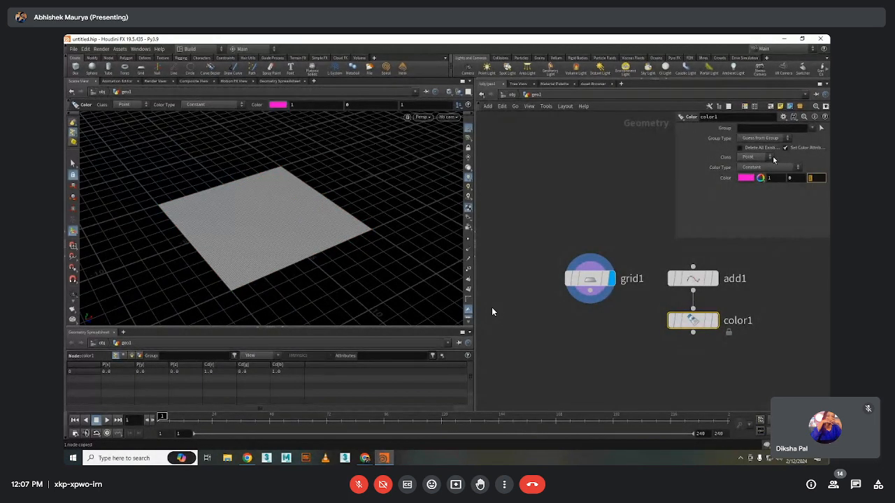
pyautogui.write('0')
pyautogui.press('Return')
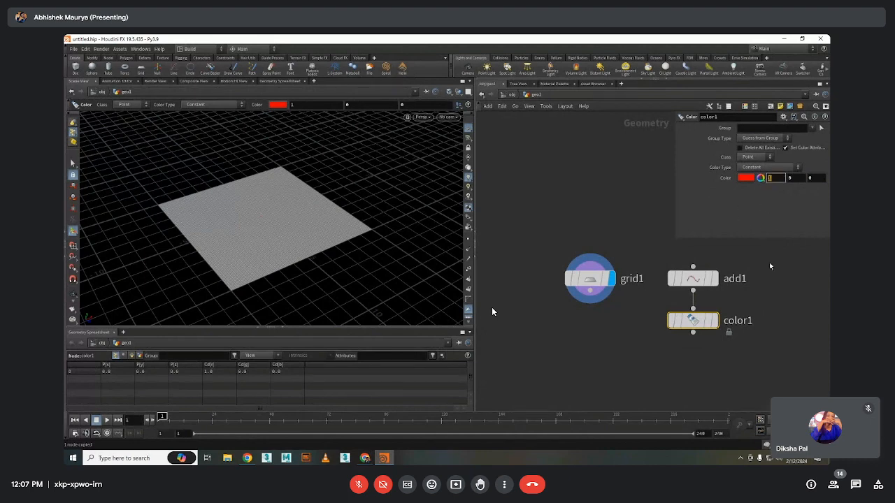
# Space the grid node farther from the Add node and connect a copy of the red Color node below the grid
pyautogui.moveTo(790, 273); pyautogui.dragTo(780, 271, button='middle')
pyautogui.click(587, 278)
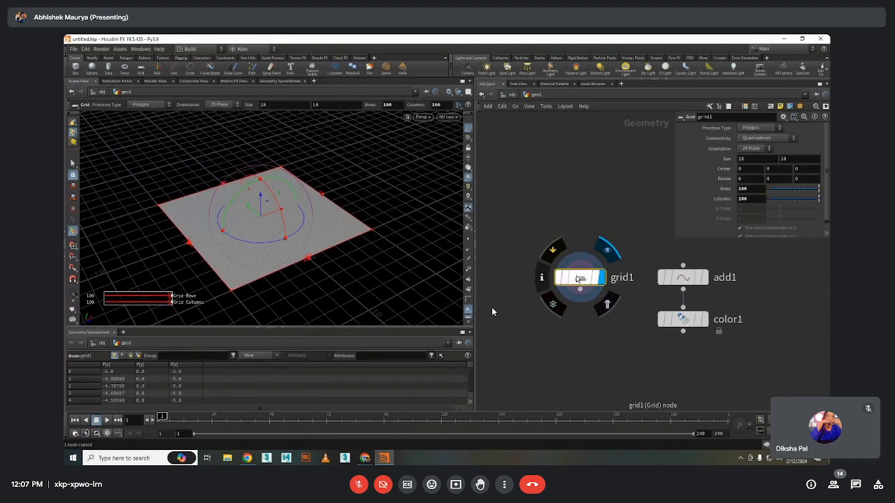
pyautogui.moveTo(587, 279); pyautogui.dragTo(555, 278)
pyautogui.click(682, 318)
pyautogui.moveTo(636, 311); pyautogui.dragTo(652, 300, button='middle')
pyautogui.press('Tab')
pyautogui.press('Escape')
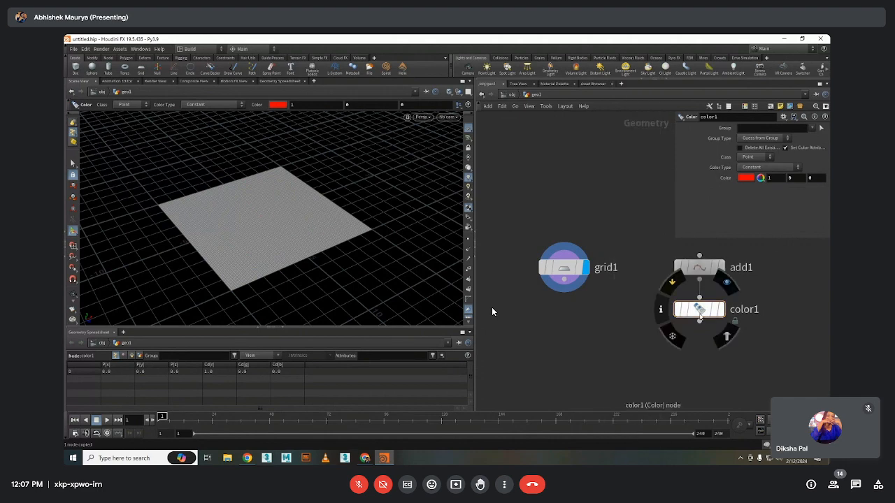
pyautogui.hotkey('ctrl', 'v')
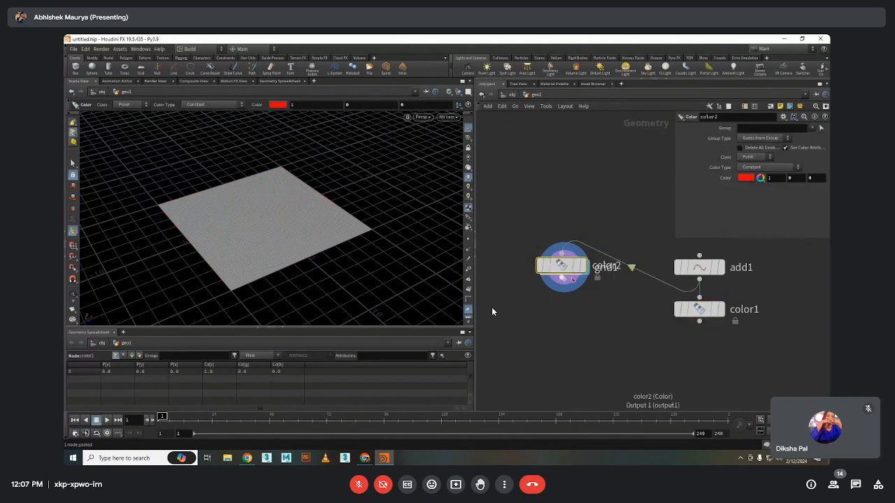
pyautogui.click(570, 309)
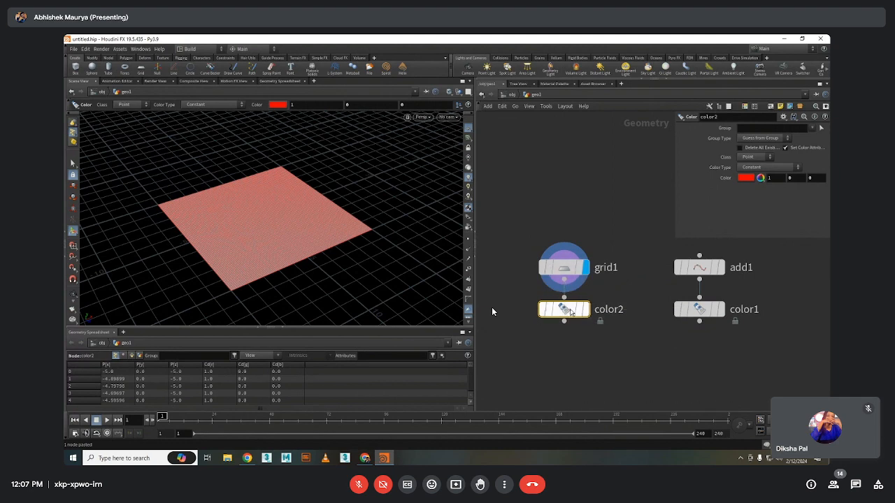
# Set the grid's Color node to black (0, 0, 0) and display its output
pyautogui.write('0')
pyautogui.press('Return')
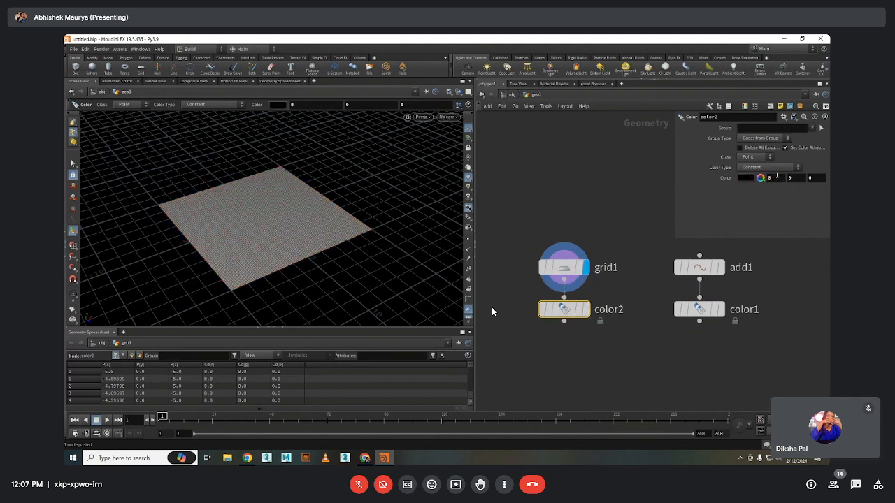
pyautogui.click(585, 309)
# Add an Attribute Transfer node with color2 as first input and color1 as second, and display its output
pyautogui.scroll(2, 627, 319)
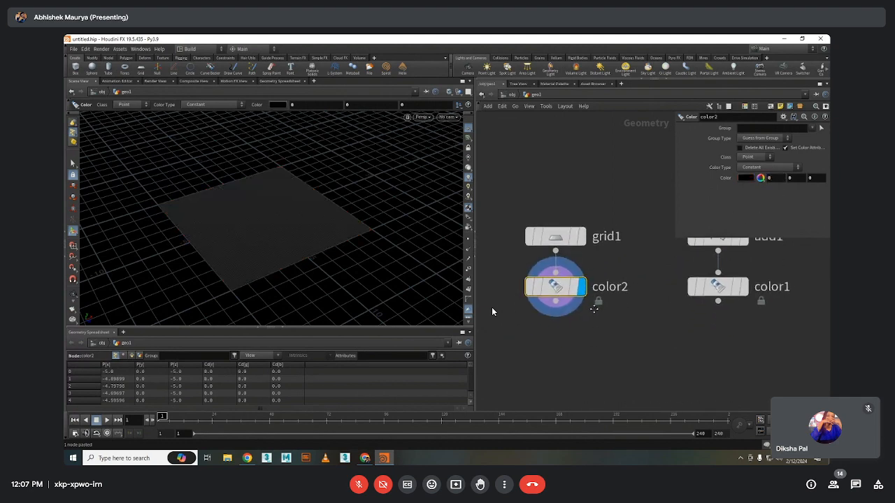
pyautogui.press('Tab')
pyautogui.click(489, 133)
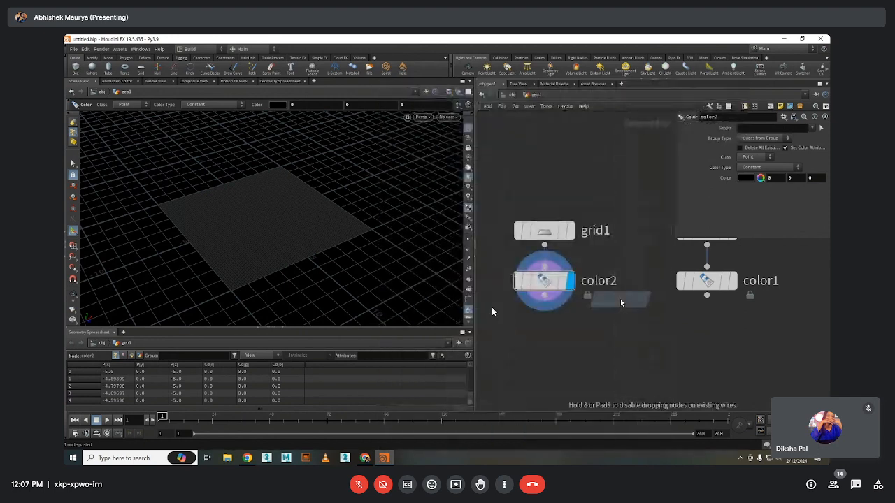
pyautogui.click(620, 299)
pyautogui.moveTo(620, 299); pyautogui.dragTo(621, 334)
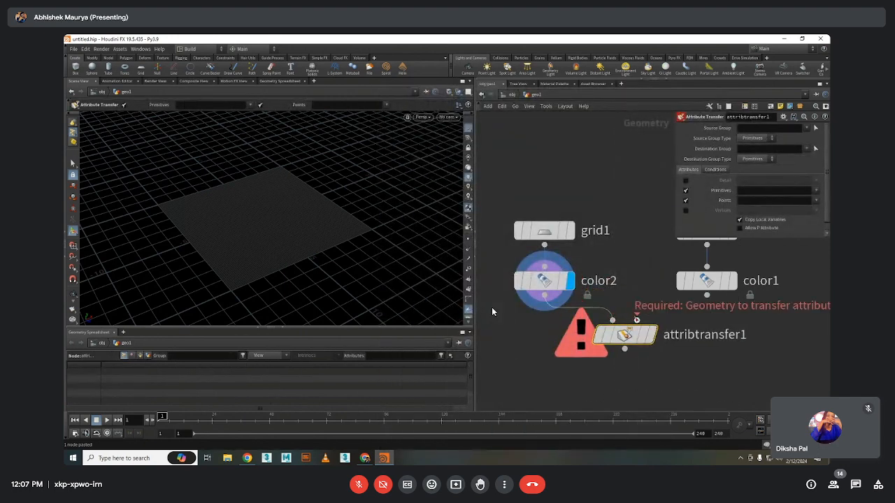
pyautogui.moveTo(544, 295); pyautogui.dragTo(651, 334)
pyautogui.click(651, 333)
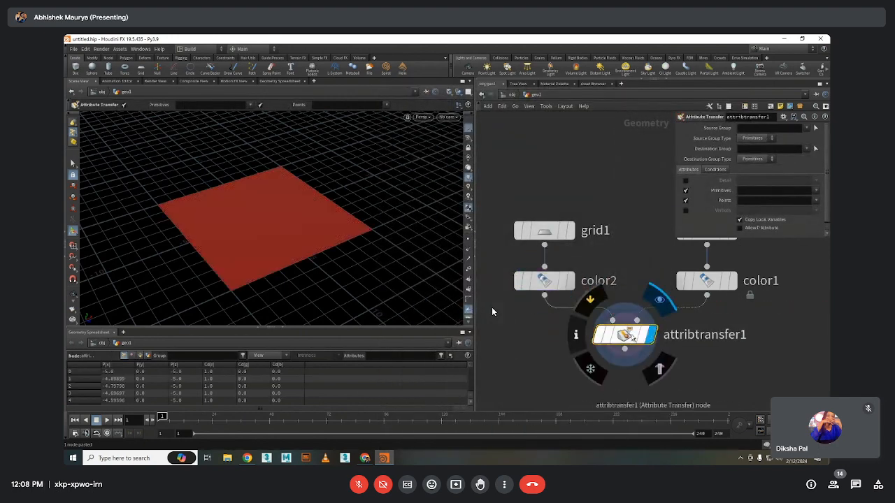
# Restrict the transferred point attributes to Cd, with a distance threshold of 2.28 and a blend width of 1.73
pyautogui.click(816, 205)
pyautogui.click(804, 212)
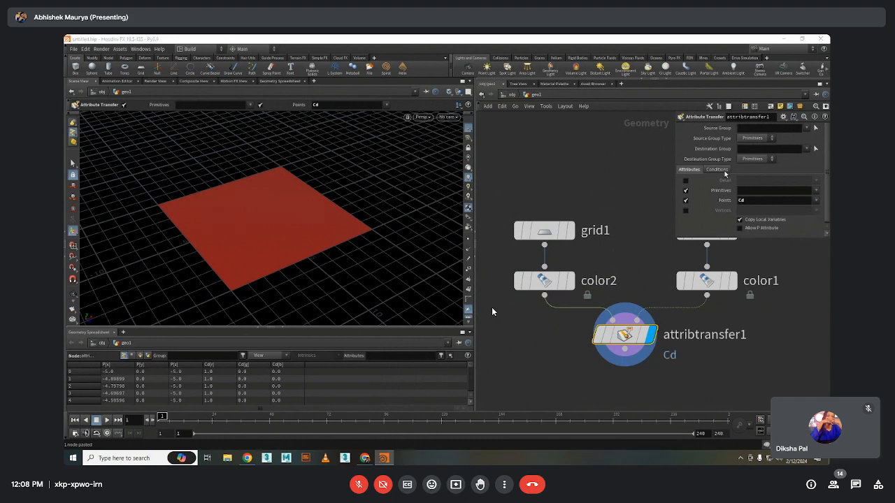
pyautogui.click(716, 169)
pyautogui.moveTo(815, 211); pyautogui.dragTo(777, 221)
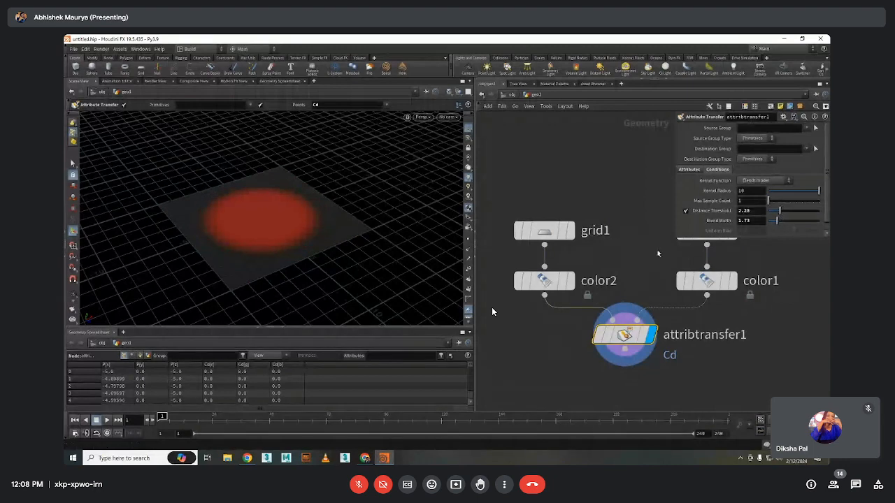
# Move the Add node higher in the network and insert a Transform node between it and color1
pyautogui.scroll(-4, 657, 253)
pyautogui.moveTo(641, 256); pyautogui.dragTo(643, 216)
pyautogui.click(618, 256)
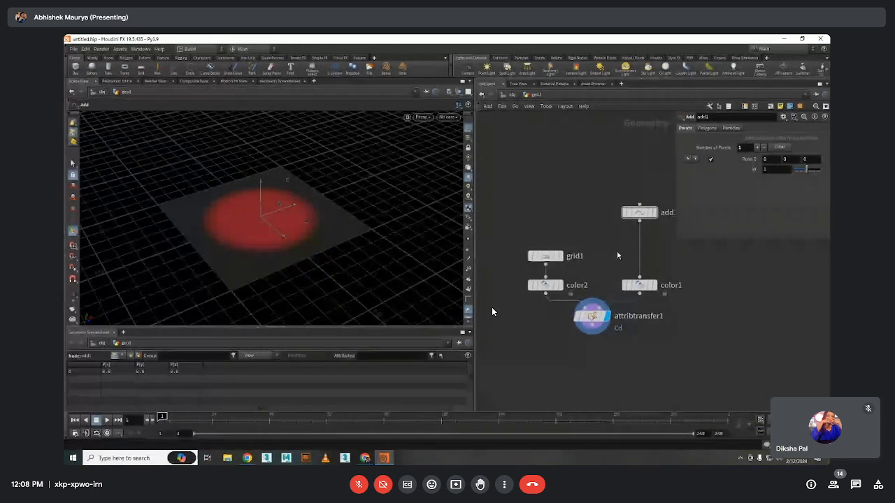
pyautogui.press('Tab')
pyautogui.write('transform')
pyautogui.press('Return')
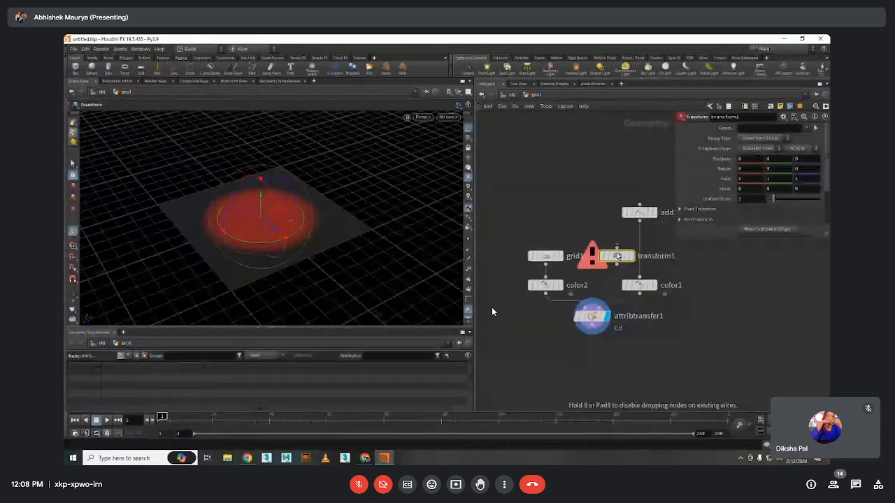
pyautogui.click(639, 251)
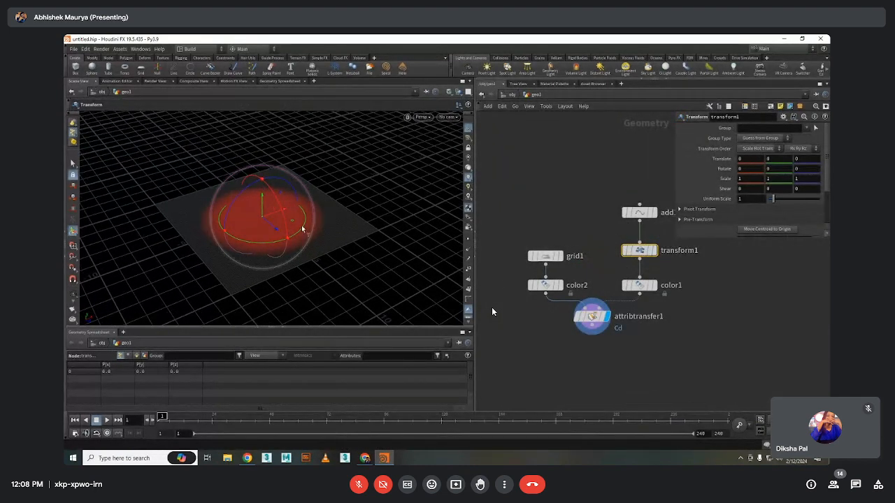
# Try moving the point down about 1.41 units in Y with the Transform node, and undo the move
pyautogui.moveTo(266, 208)
pyautogui.mouseDown()
pyautogui.moveTo(266, 168)
pyautogui.moveTo(284, 253)
pyautogui.moveTo(272, 133)
pyautogui.moveTo(266, 210)
pyautogui.mouseUp()
pyautogui.moveTo(603, 323)
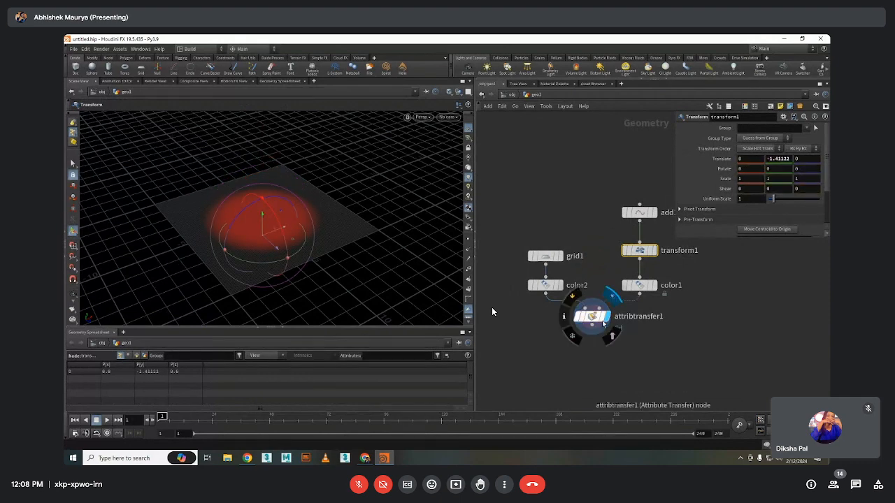
pyautogui.hotkey('ctrl', 'z')
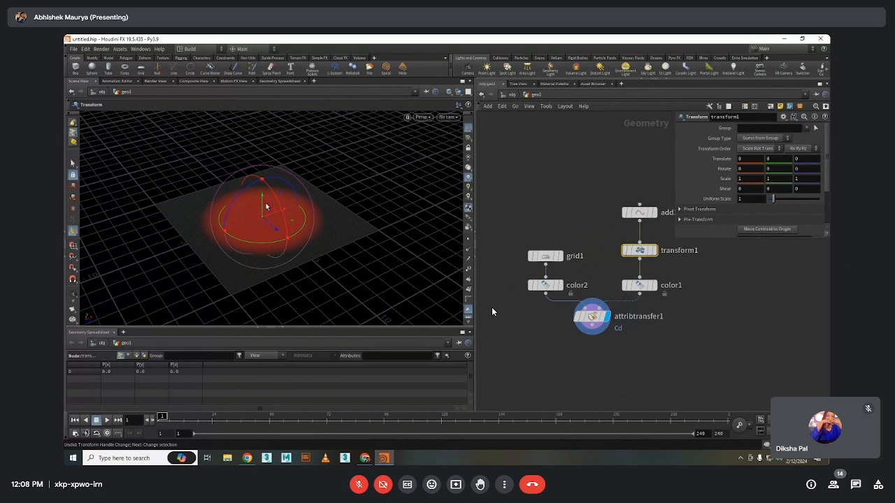
# Try raising the source point about 1.72 units in Y with the Transform node, and undo the move
pyautogui.moveTo(265, 207); pyautogui.dragTo(265, 168)
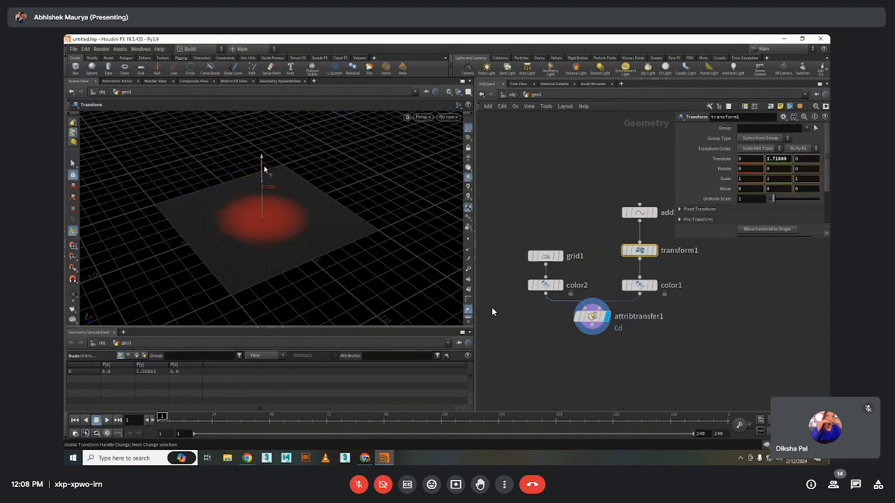
pyautogui.hotkey('ctrl', 'z')
# Add a Scatter node below attribtransfer1, connect it to that node's output, and display it
pyautogui.moveTo(555, 364); pyautogui.dragTo(581, 316, button='middle')
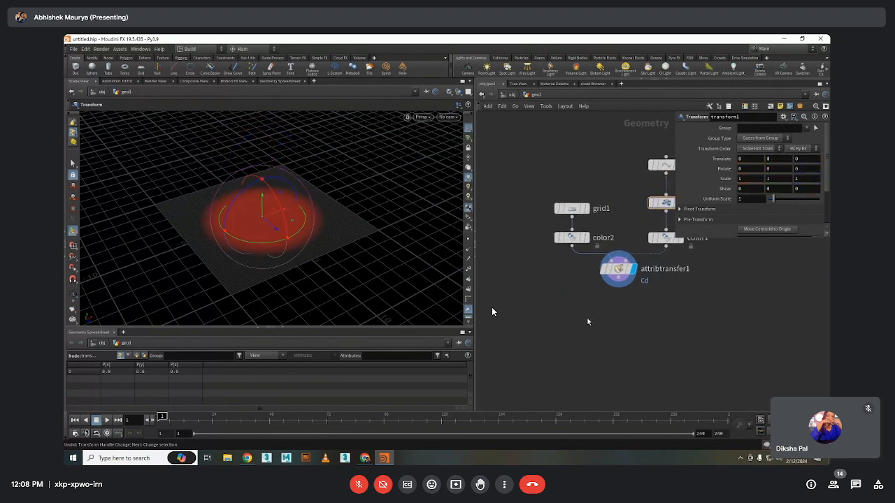
pyautogui.press('Tab')
pyautogui.write('scatter')
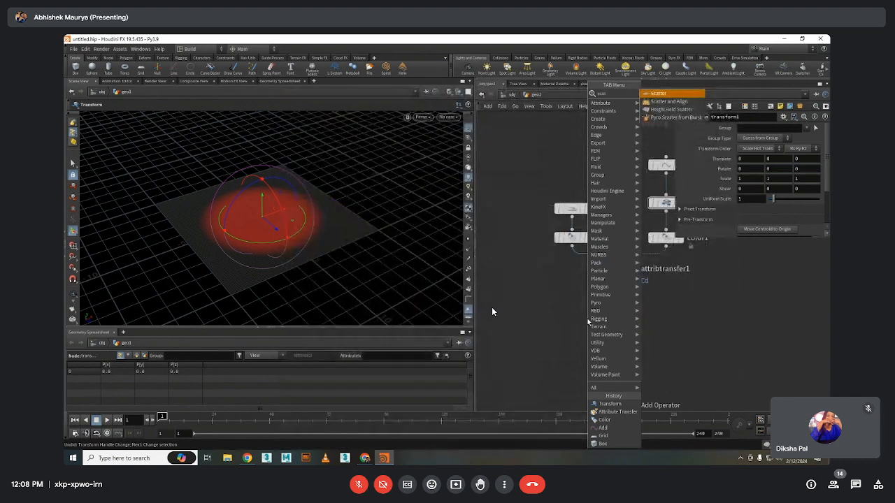
pyautogui.press('Return')
pyautogui.moveTo(724, 269); pyautogui.dragTo(622, 316)
pyautogui.click(676, 319)
pyautogui.click(618, 286)
pyautogui.click(632, 312)
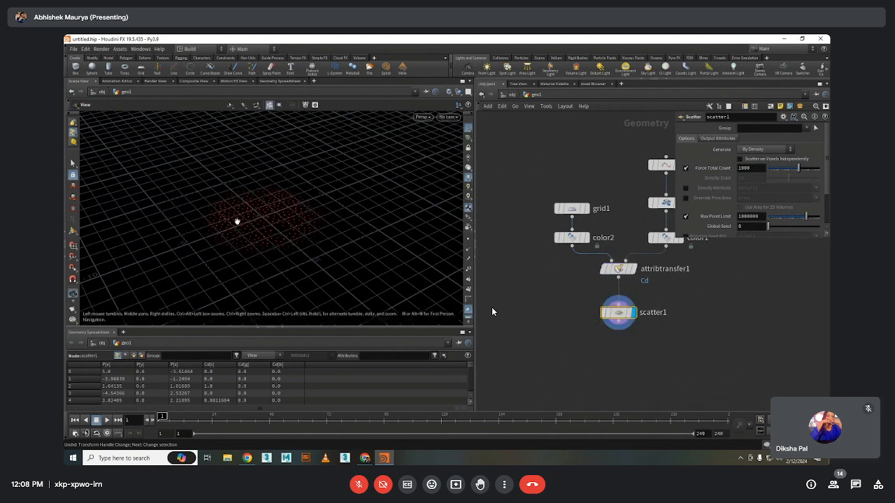
# Switch the viewport background's color scheme to Light in the display options
pyautogui.moveTo(290, 222); pyautogui.dragTo(301, 220)
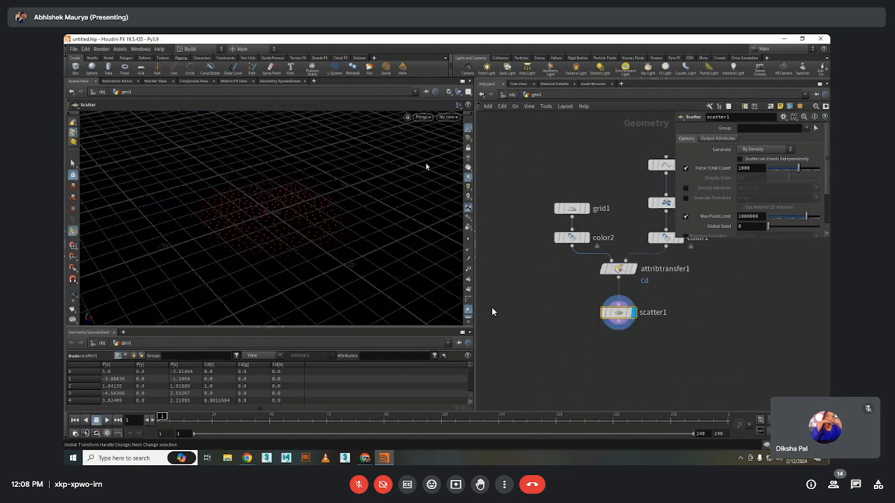
pyautogui.press('d')
pyautogui.click(216, 148)
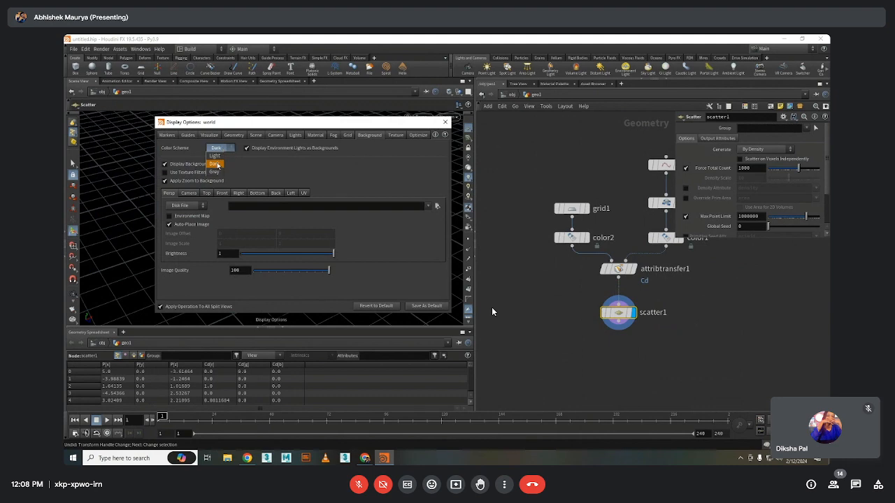
pyautogui.click(214, 155)
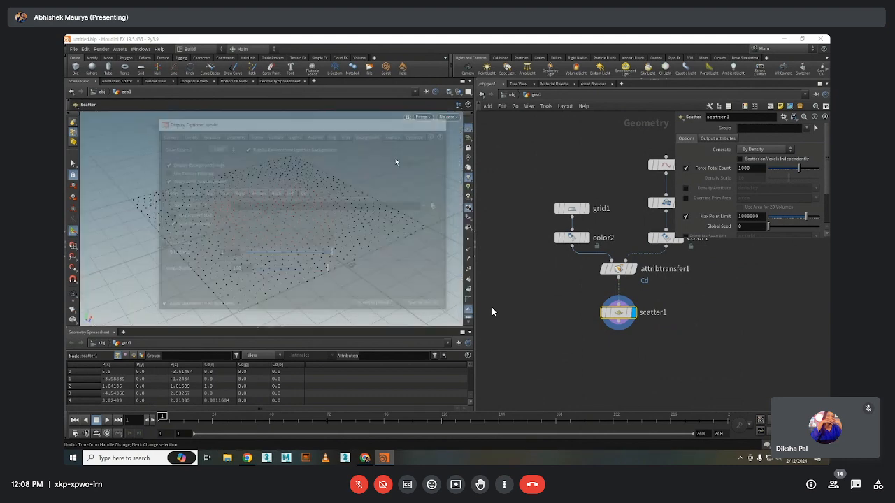
pyautogui.moveTo(395, 162); pyautogui.dragTo(385, 219)
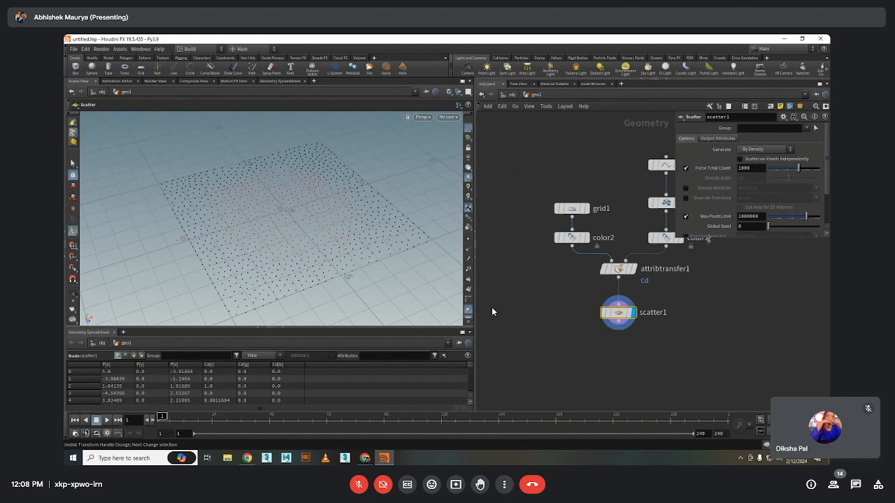
# Enable the Density Attribute on scatter1 and set it to Color (Cd)
pyautogui.click(685, 188)
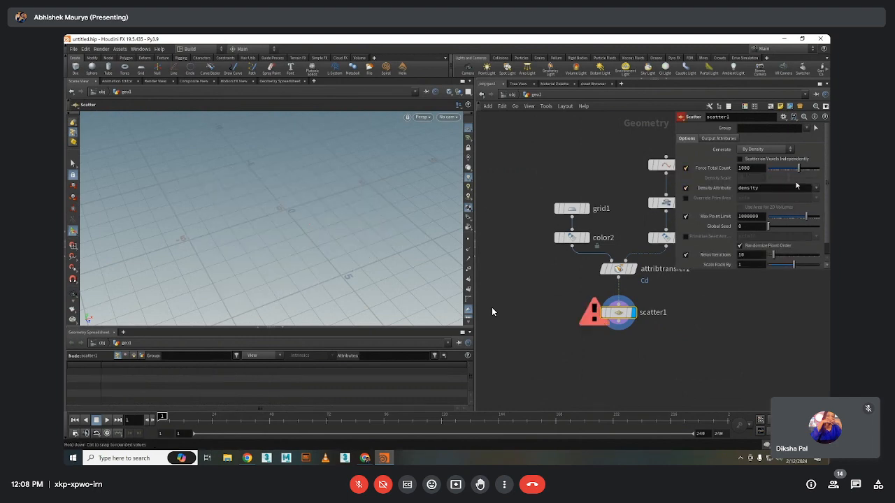
pyautogui.doubleClick(748, 188)
pyautogui.press('Return')
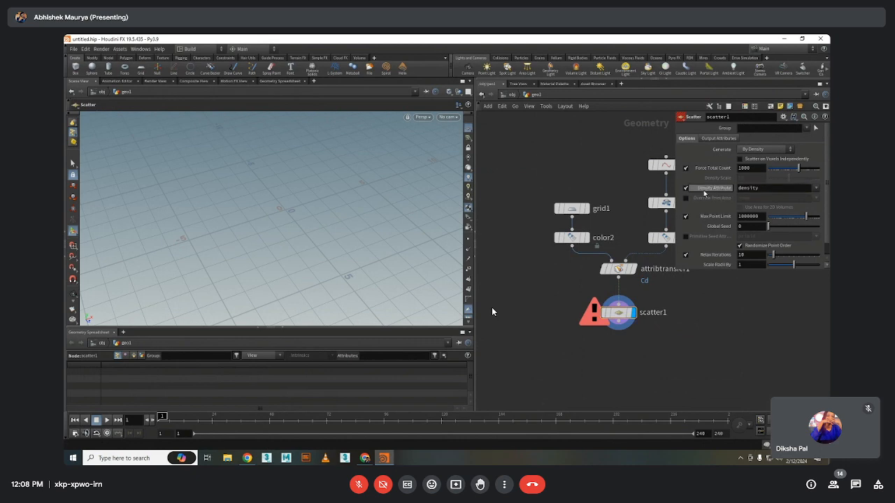
pyautogui.click(817, 189)
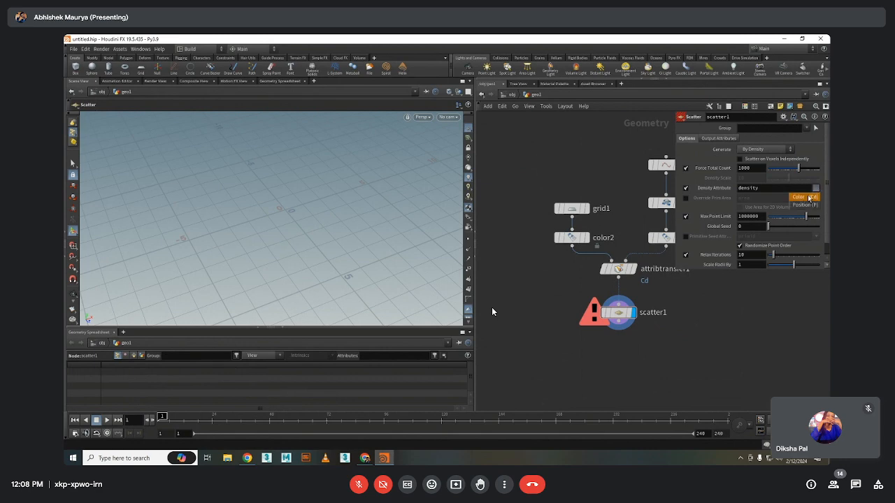
pyautogui.click(808, 197)
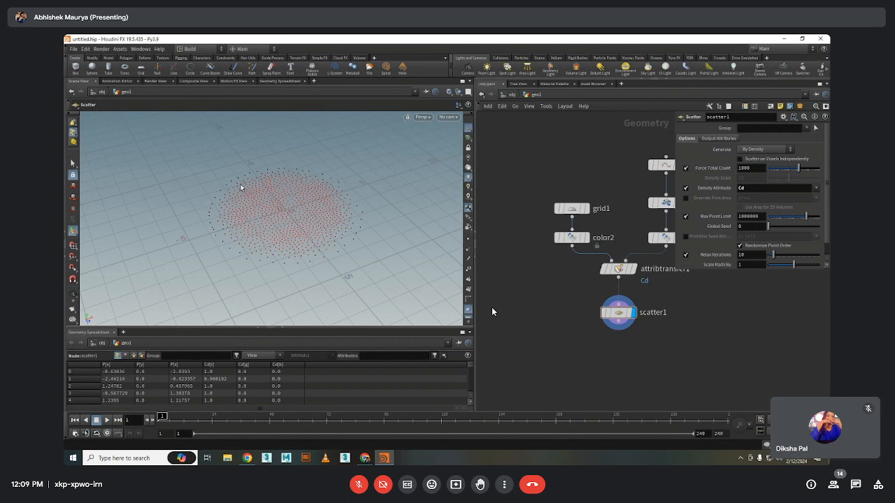
# Set attribtransfer1's distance threshold to 0 and its blend width to 5.18
pyautogui.moveTo(528, 289); pyautogui.dragTo(514, 307, button='middle')
pyautogui.click(604, 287)
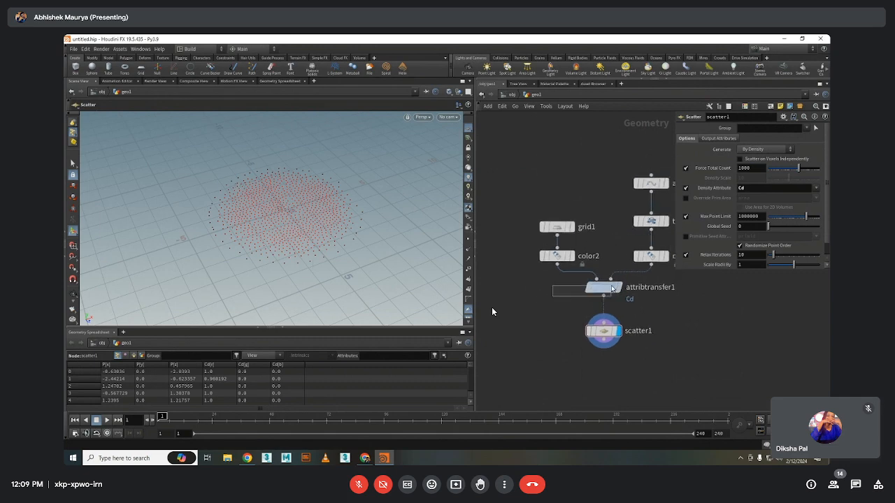
pyautogui.moveTo(775, 216); pyautogui.dragTo(797, 220)
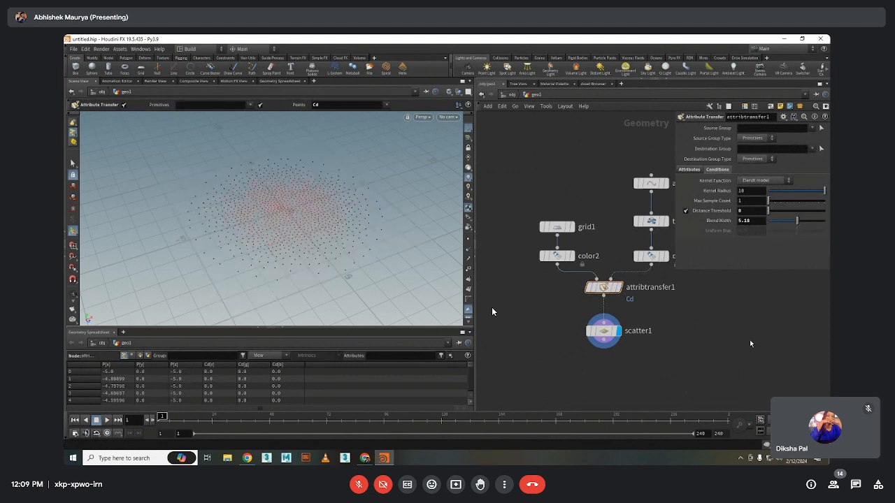
# Set the Relax Iterations of scatter1 to 0
pyautogui.click(603, 331)
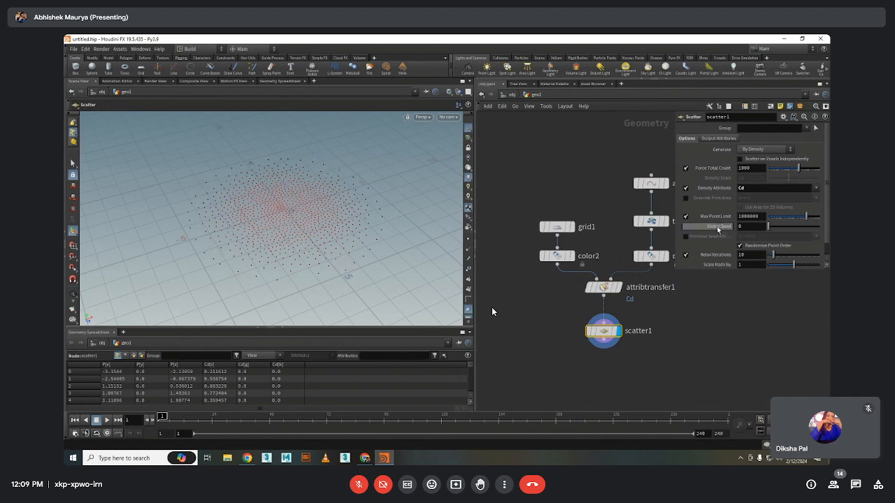
pyautogui.scroll(-1, 692, 234)
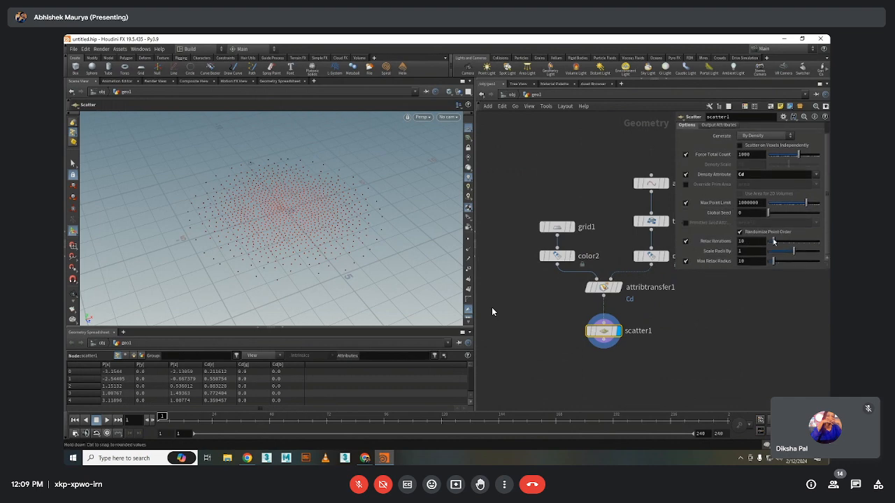
pyautogui.moveTo(771, 243); pyautogui.dragTo(752, 242)
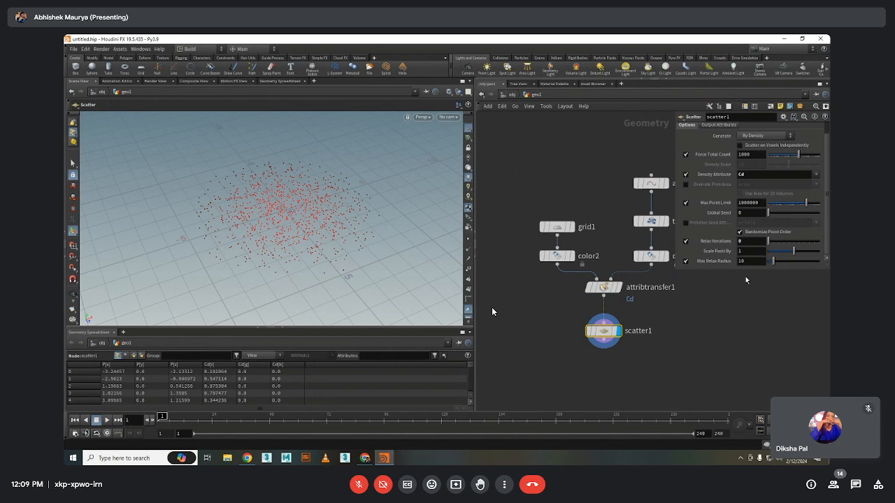
# Examine the distribution of the scattered points from different angles along with the node network
pyautogui.scroll(2, 634, 171)
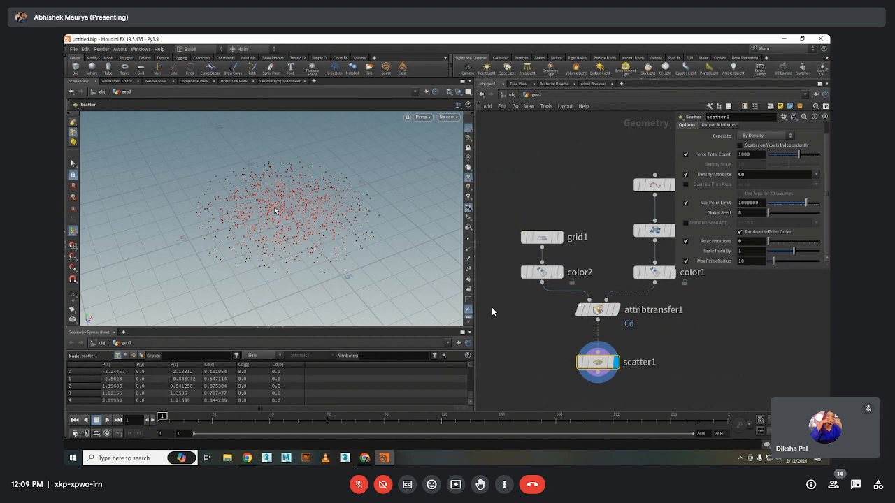
pyautogui.moveTo(649, 189); pyautogui.dragTo(695, 196, button='middle')
pyautogui.moveTo(665, 254); pyautogui.dragTo(636, 254, button='middle')
pyautogui.press('Escape')
pyautogui.moveTo(289, 214); pyautogui.dragTo(312, 198)
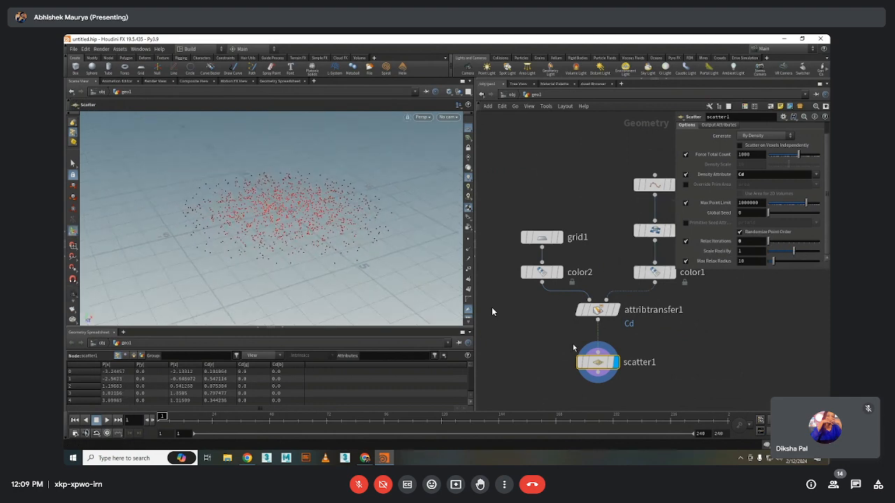
pyautogui.moveTo(573, 344); pyautogui.dragTo(600, 310)
pyautogui.moveTo(335, 237); pyautogui.dragTo(361, 251)
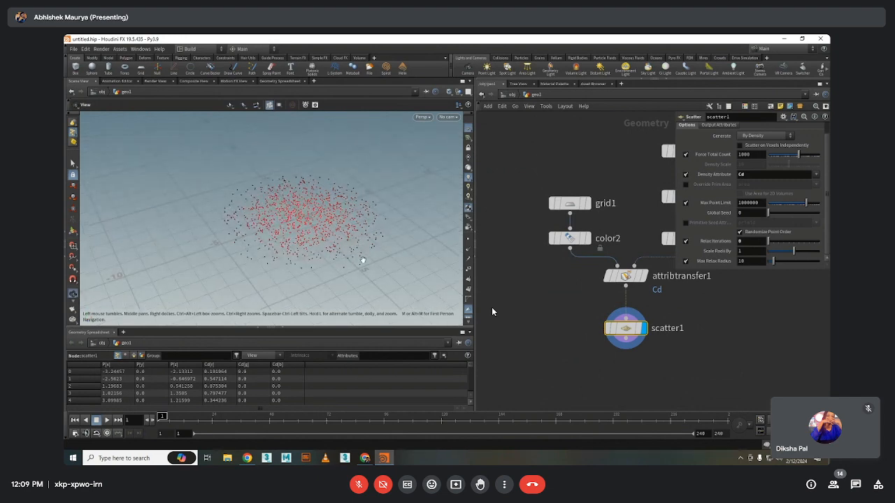
pyautogui.press('Return')
pyautogui.press('h')
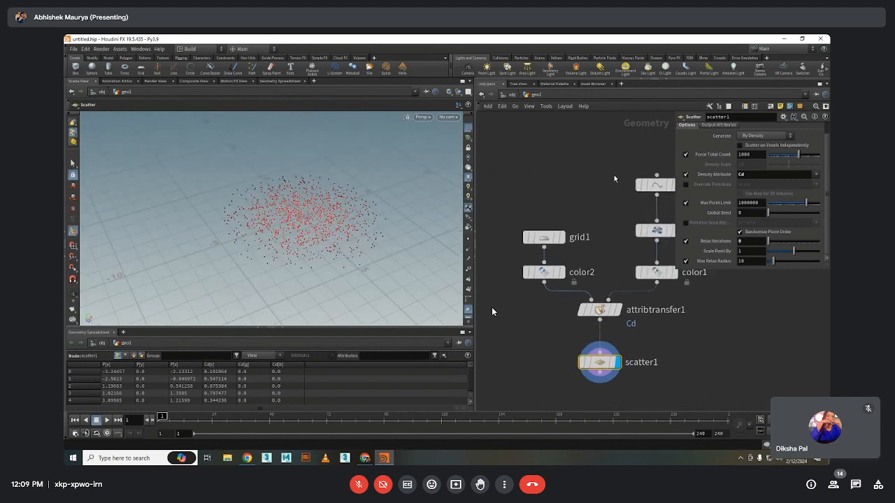
# Add a Test Geometry: Tommy node beside scatter1
pyautogui.moveTo(559, 353); pyautogui.dragTo(559, 328, button='middle')
pyautogui.press('Tab')
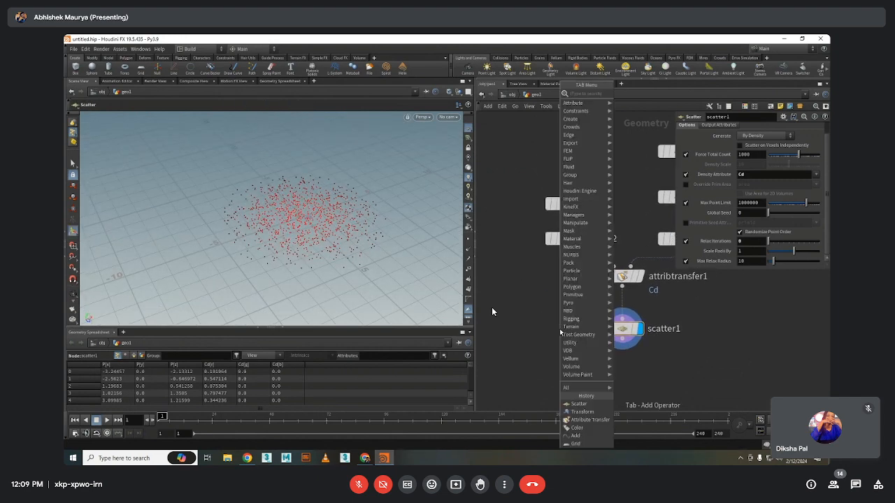
pyautogui.write('lin')
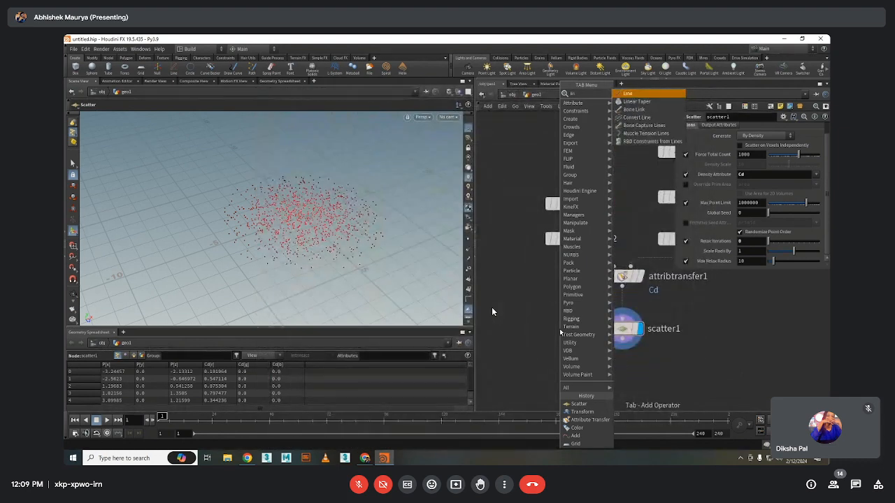
pyautogui.press('BackSpace')
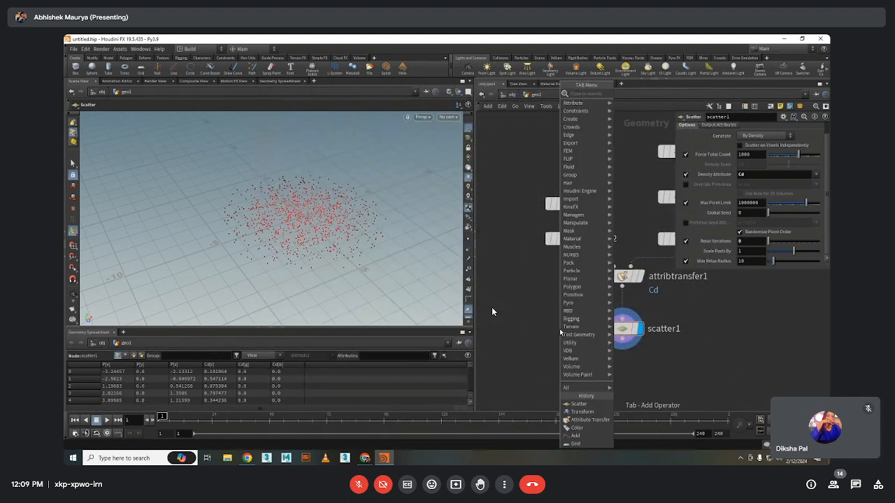
pyautogui.moveTo(573, 334)
pyautogui.click(650, 259)
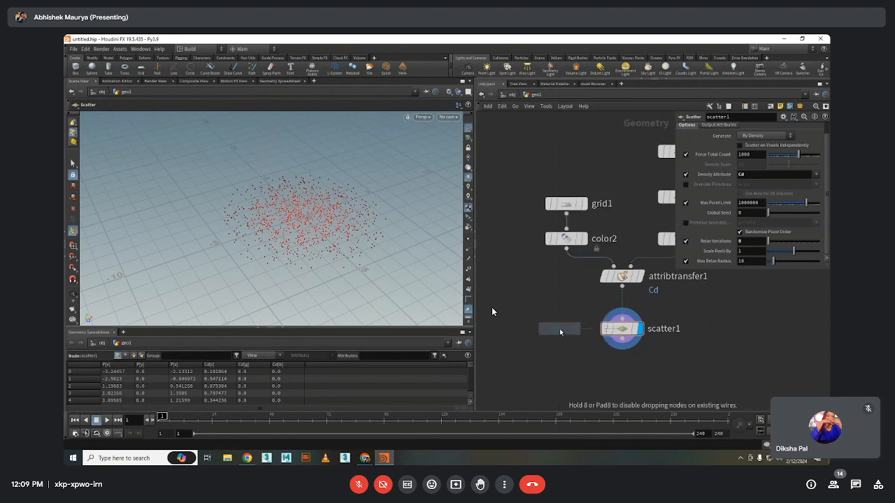
pyautogui.click(572, 310)
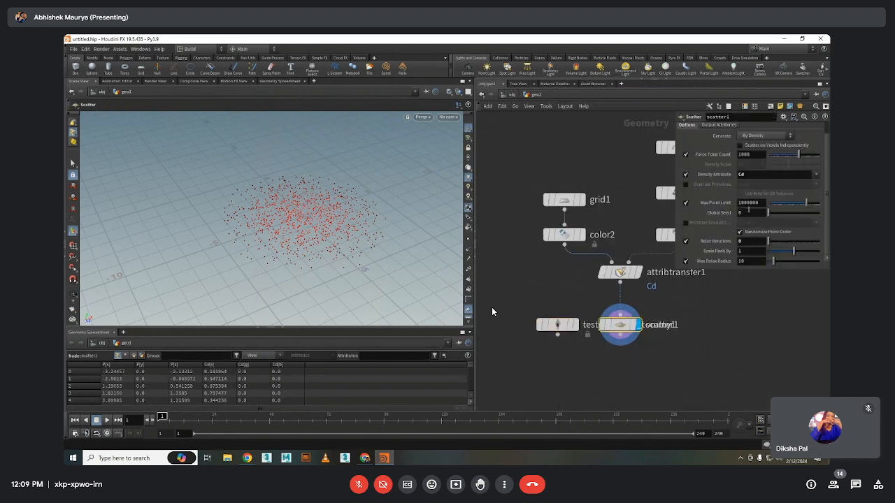
# Set scatter1's Force Total Count to 100, and display the Tommy test geometry node moved clear of scatter1
pyautogui.press('BackSpace')
pyautogui.press('Return')
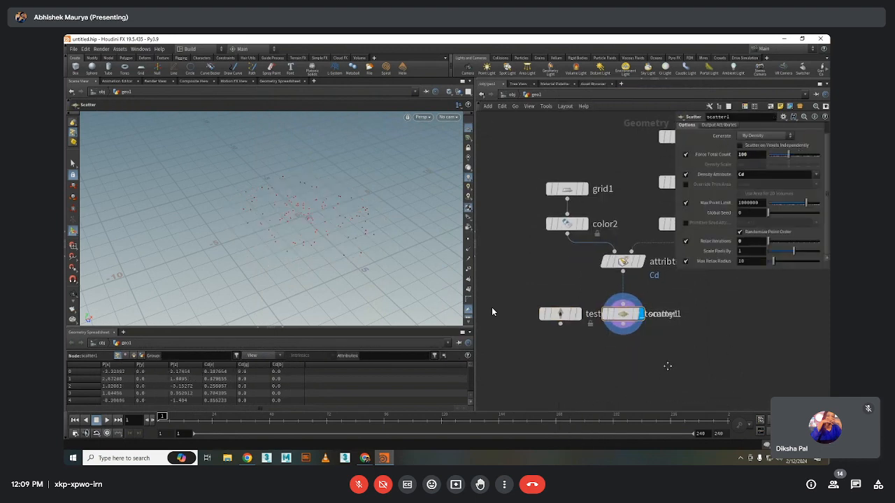
pyautogui.moveTo(572, 302); pyautogui.dragTo(537, 297)
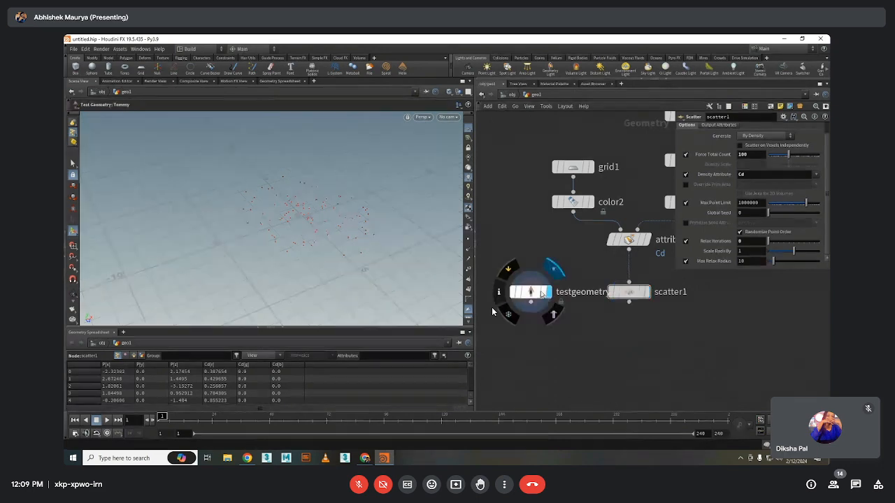
pyautogui.click(546, 291)
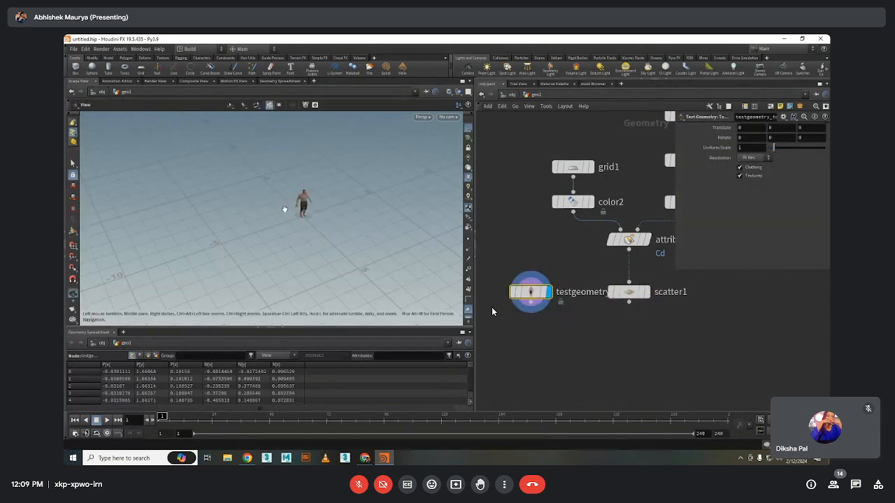
# Add a Copy to Points node with the Tommy test geometry as first input and scatter1 as second
pyautogui.press('Tab')
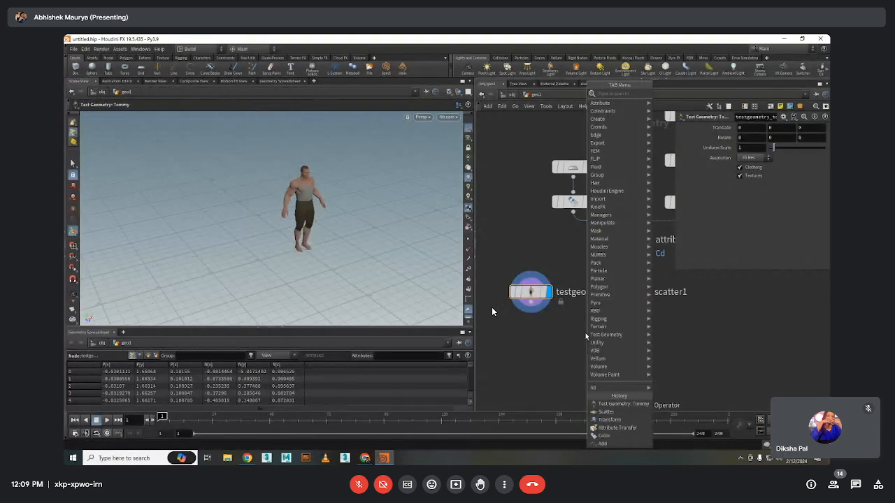
pyautogui.write('co')
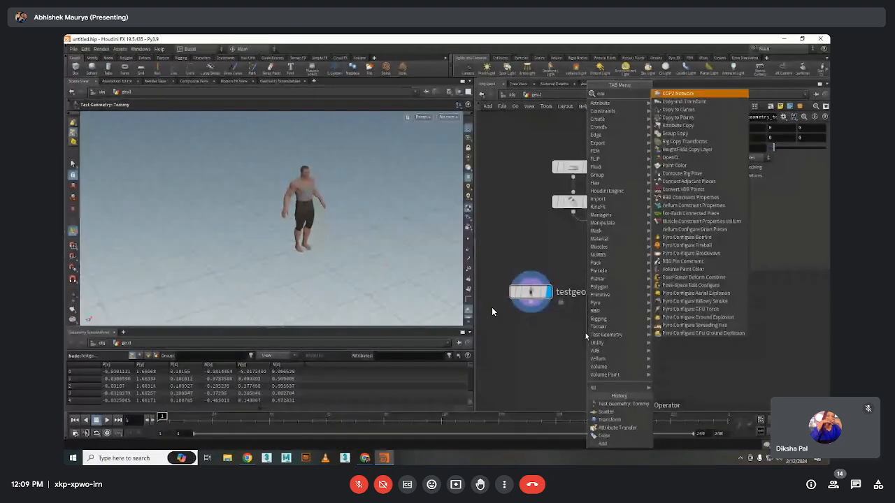
pyautogui.press('Down')
pyautogui.press('Down')
pyautogui.press('Return')
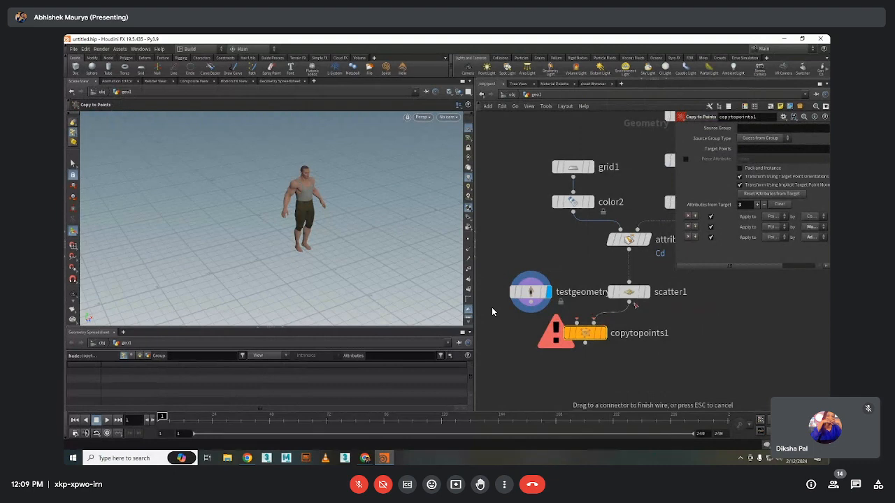
pyautogui.moveTo(576, 323); pyautogui.dragTo(548, 312)
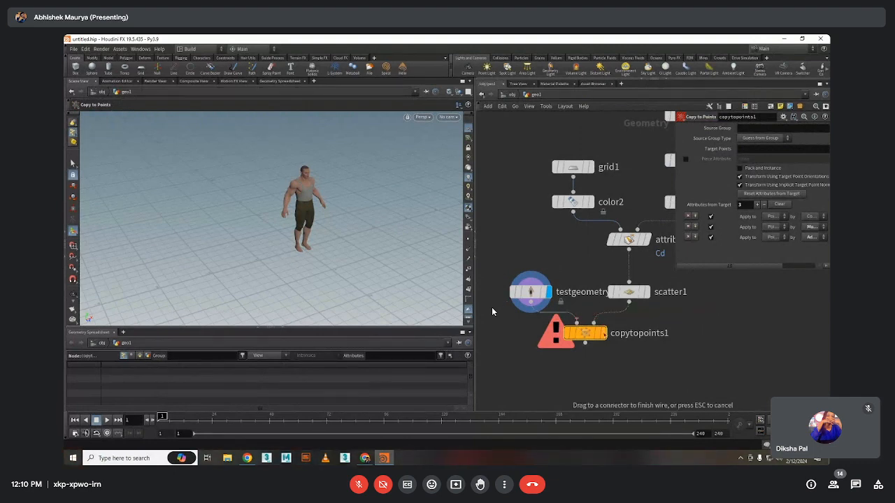
pyautogui.click(492, 312)
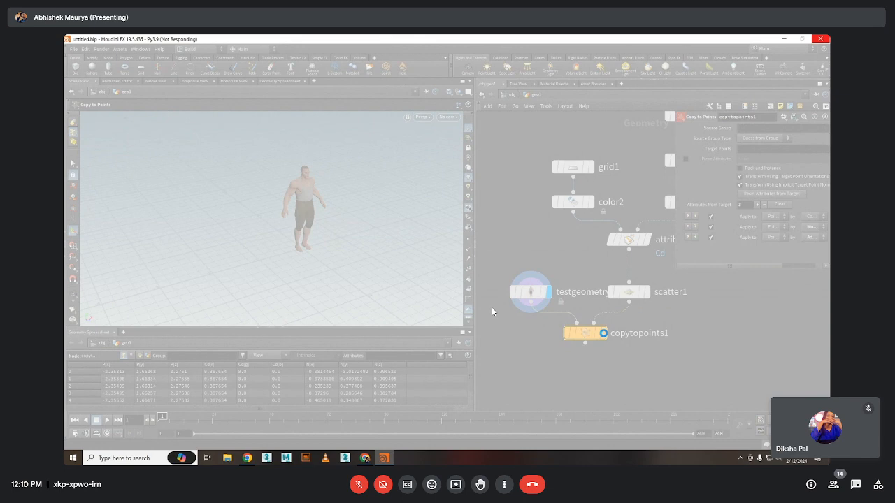
pyautogui.press('super')
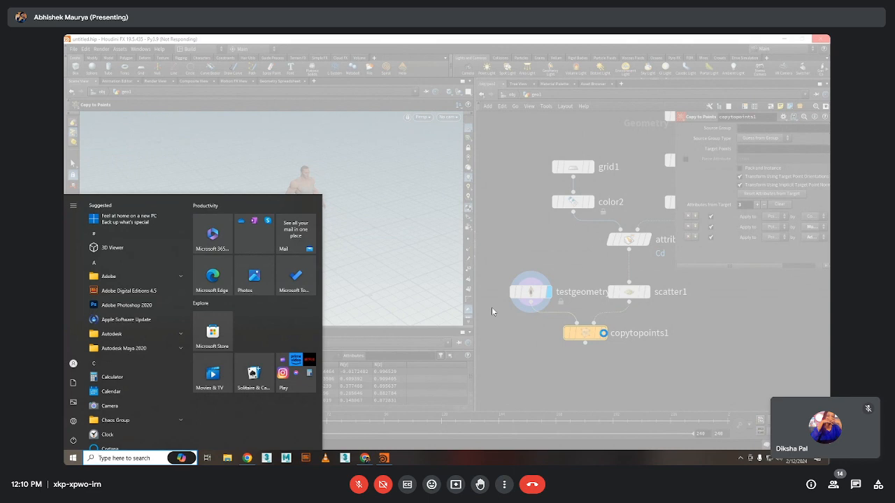
pyautogui.press('super')
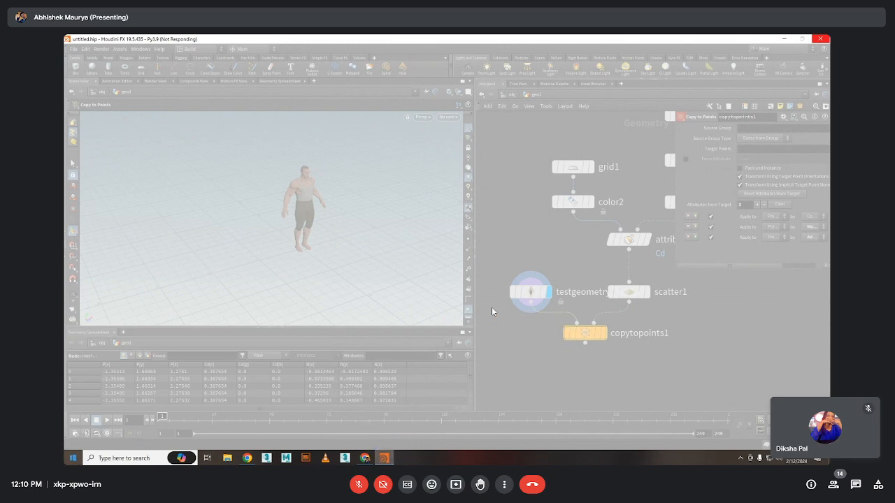
pyautogui.press('super')
pyautogui.press('super')
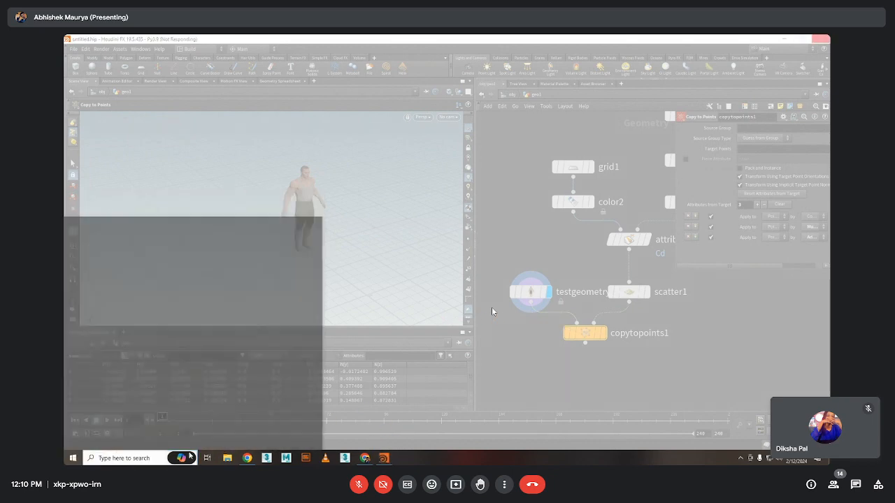
# Try to open Task Manager while the scene is not responding
pyautogui.rightClick(499, 458)
pyautogui.click(526, 424)
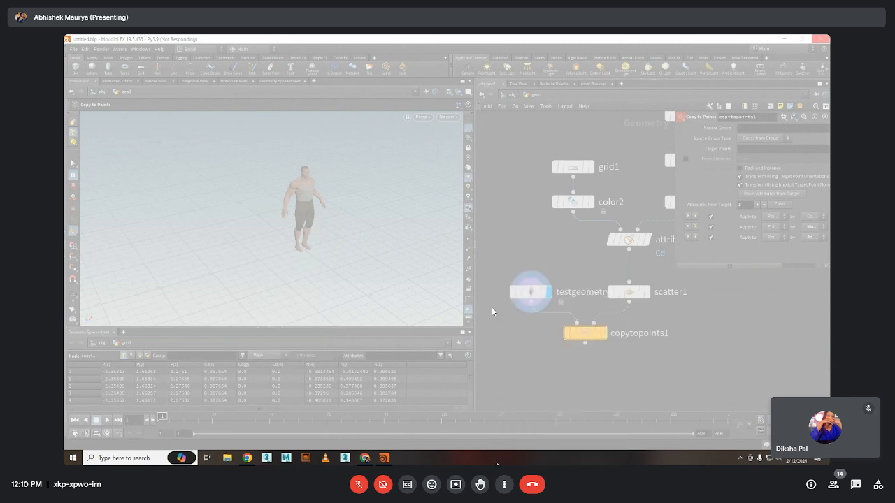
pyautogui.rightClick(497, 463)
pyautogui.click(520, 425)
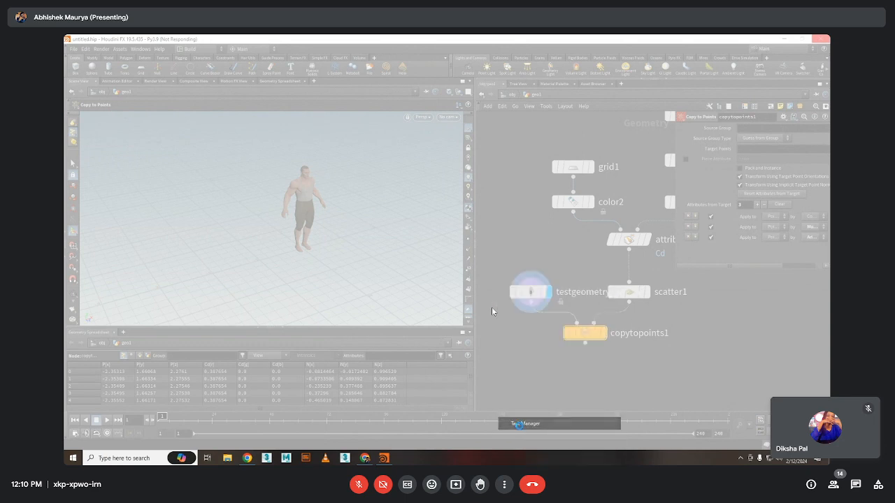
pyautogui.rightClick(527, 456)
pyautogui.click(546, 418)
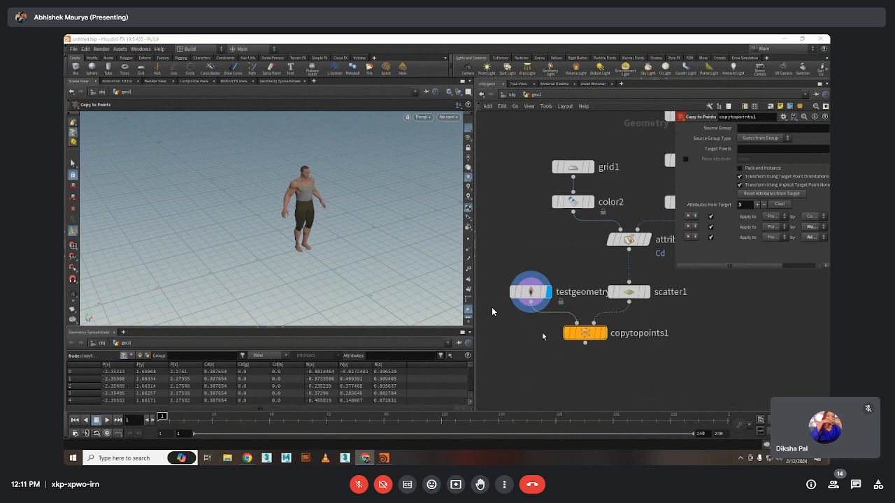
# Delete the Tommy test geometry node feeding copytopoints1
pyautogui.scroll(3, 543, 334)
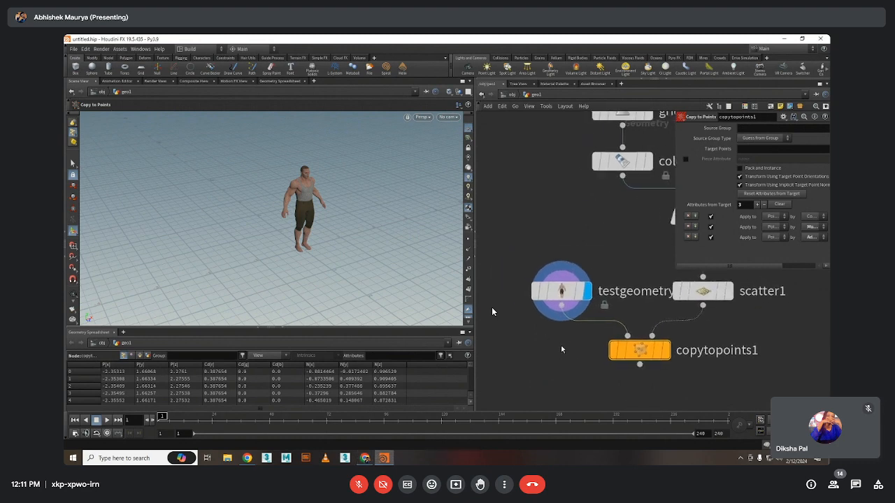
pyautogui.scroll(-2, 560, 349)
pyautogui.click(556, 287)
pyautogui.press('Delete')
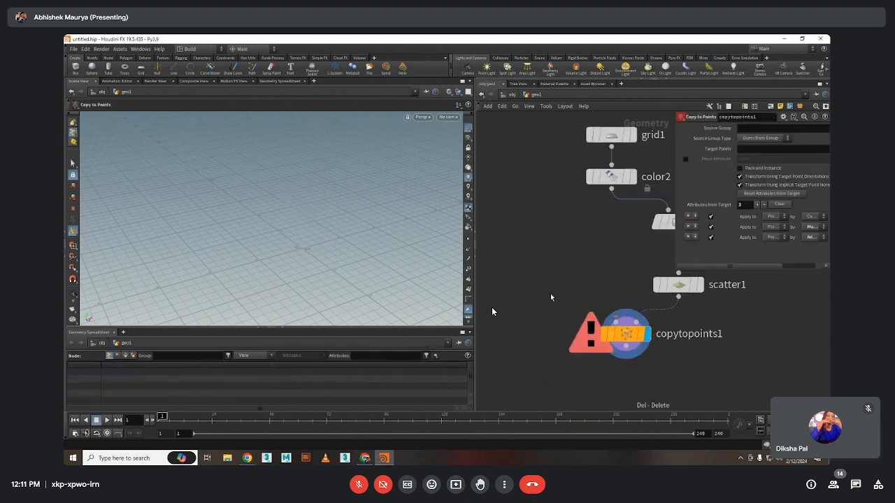
# Add a Box node beside scatter1, connect it to the first input of copytopoints1, and frame the copies
pyautogui.press('o')
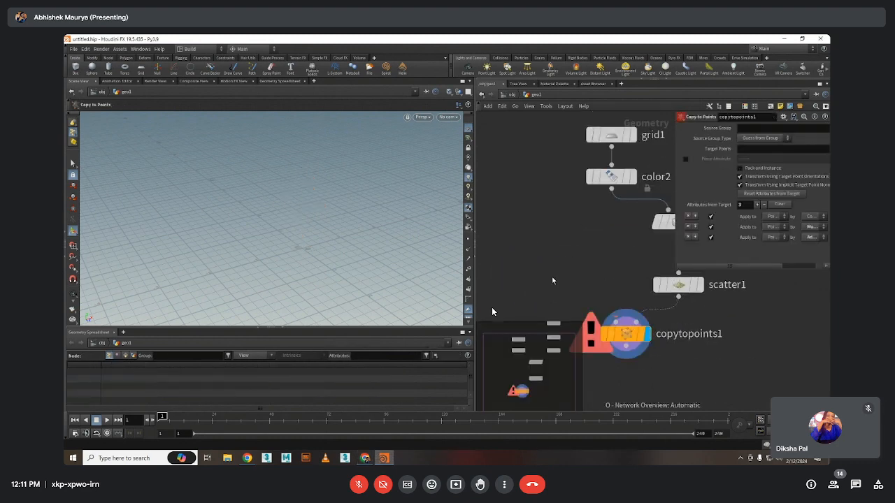
pyautogui.press('Tab')
pyautogui.write('box')
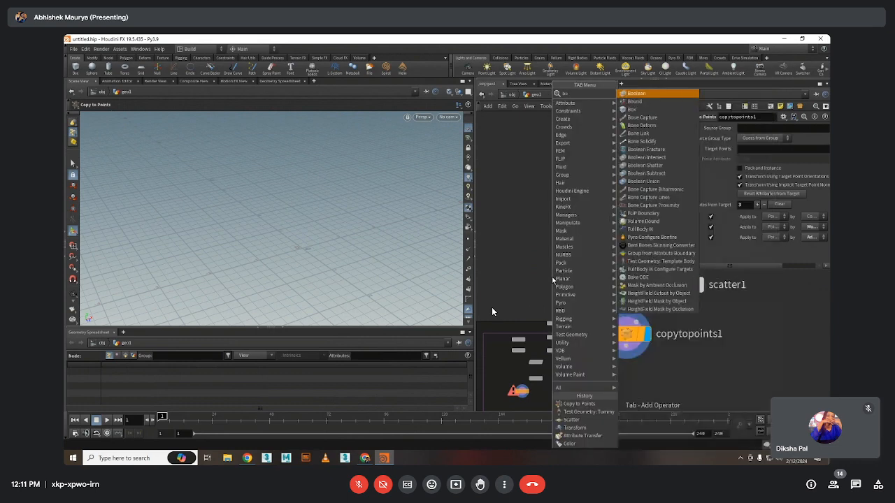
pyautogui.press('Return')
pyautogui.click(552, 277)
pyautogui.moveTo(553, 279); pyautogui.dragTo(619, 328)
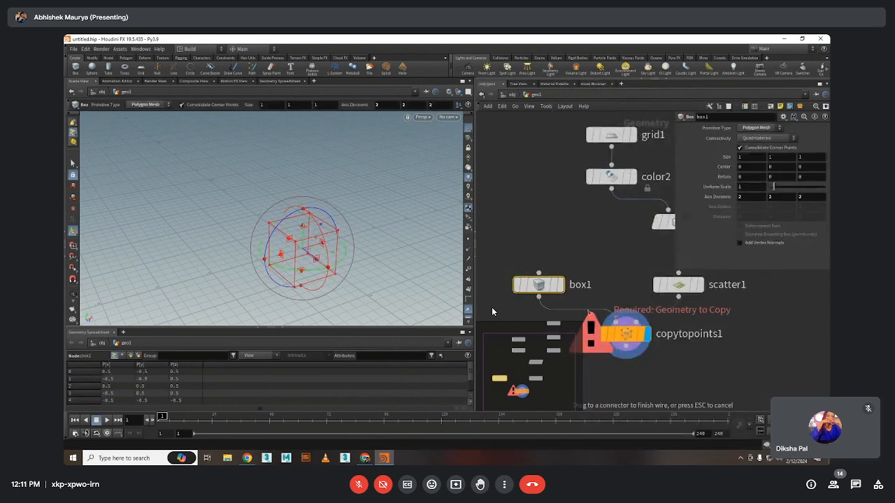
pyautogui.press('h')
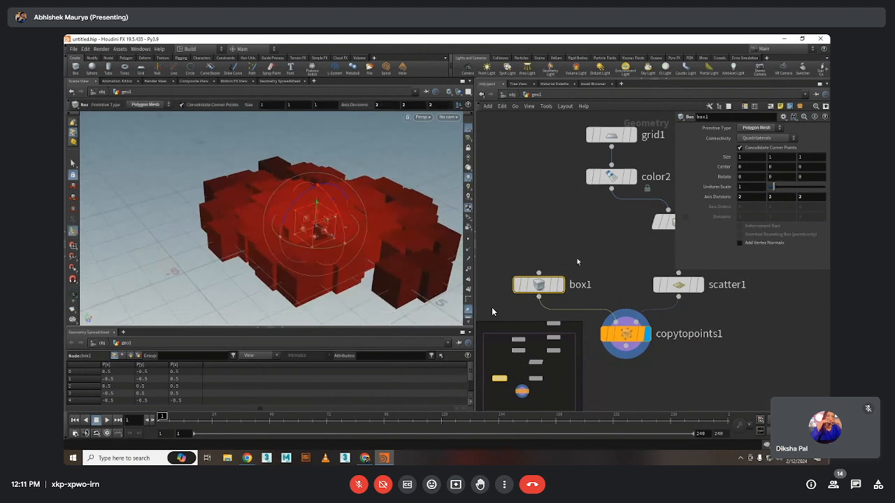
# Set box1's Uniform Scale to 0.1 and turn off the network overview
pyautogui.moveTo(773, 187); pyautogui.dragTo(768, 196)
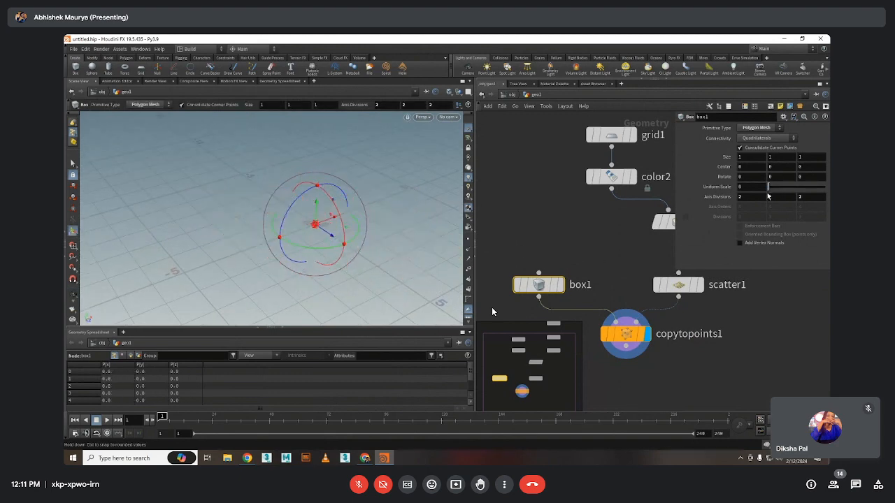
pyautogui.click(755, 187)
pyautogui.write('0.1')
pyautogui.press('Return')
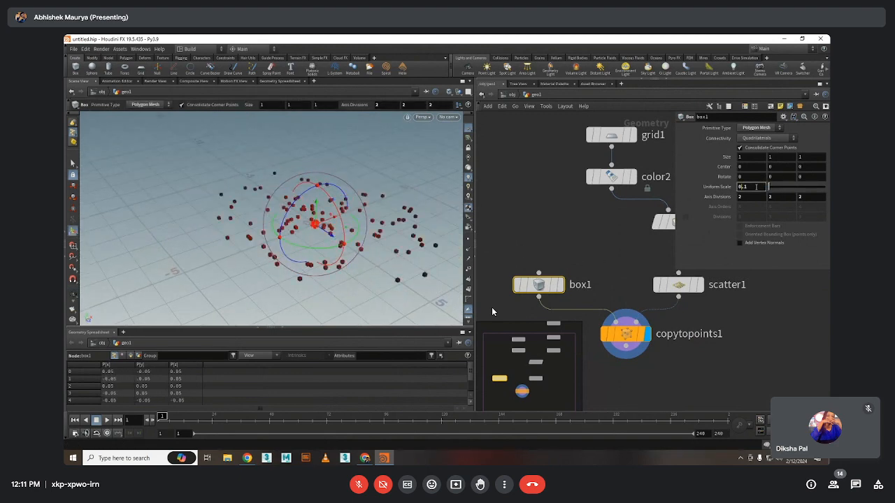
pyautogui.click(525, 245)
pyautogui.scroll(-3, 576, 267)
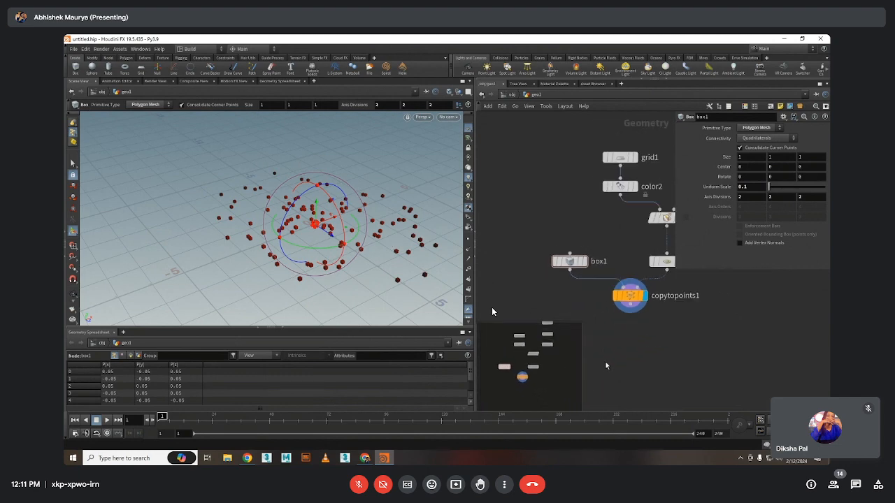
pyautogui.press('o')
pyautogui.press('o')
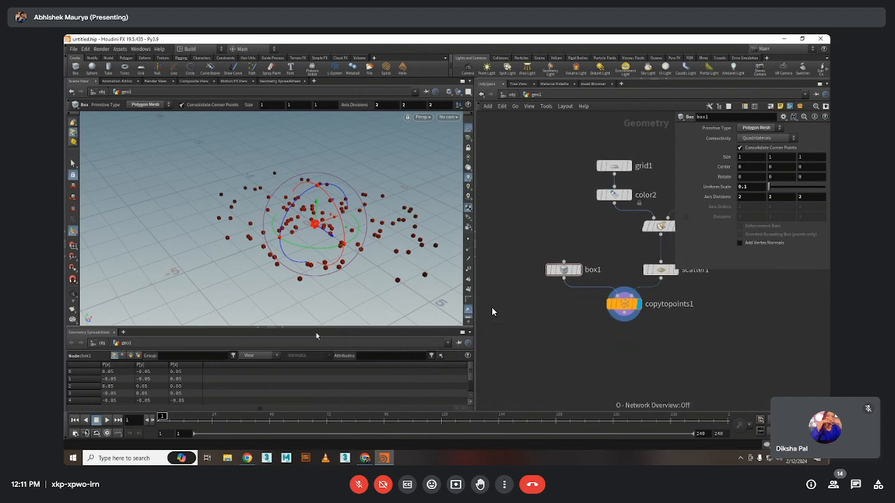
# Examine the copied boxes from another angle, along with the box1 and scatter1 nodes feeding copytopoints1
pyautogui.press('Escape')
pyautogui.moveTo(320, 253); pyautogui.dragTo(283, 243)
pyautogui.press('Return')
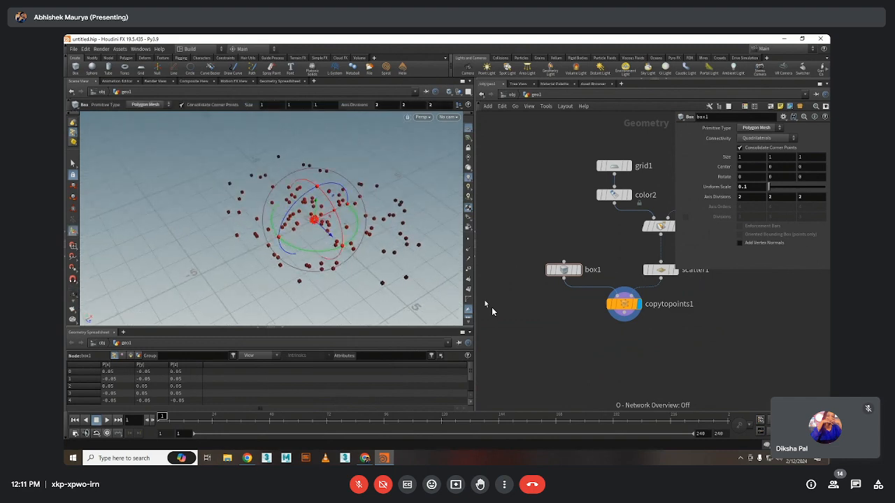
pyautogui.moveTo(659, 274); pyautogui.dragTo(624, 286, button='middle')
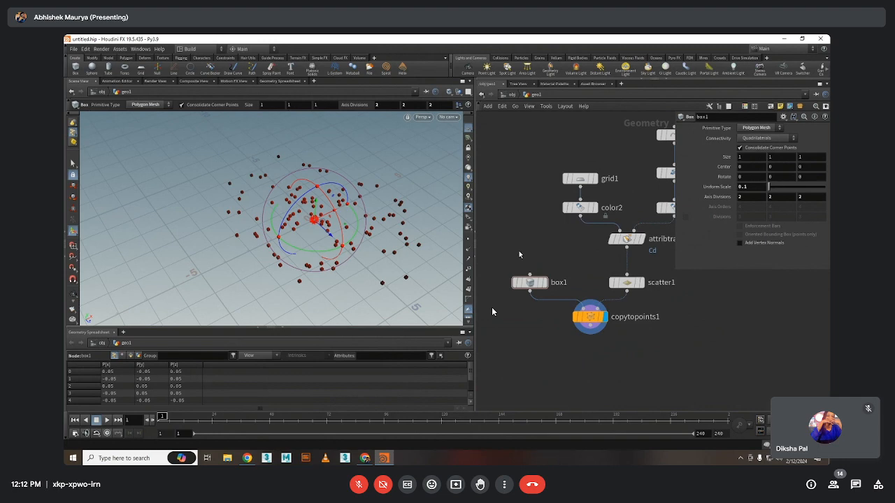
pyautogui.moveTo(610, 276); pyautogui.dragTo(640, 297, button='middle')
pyautogui.click(647, 287)
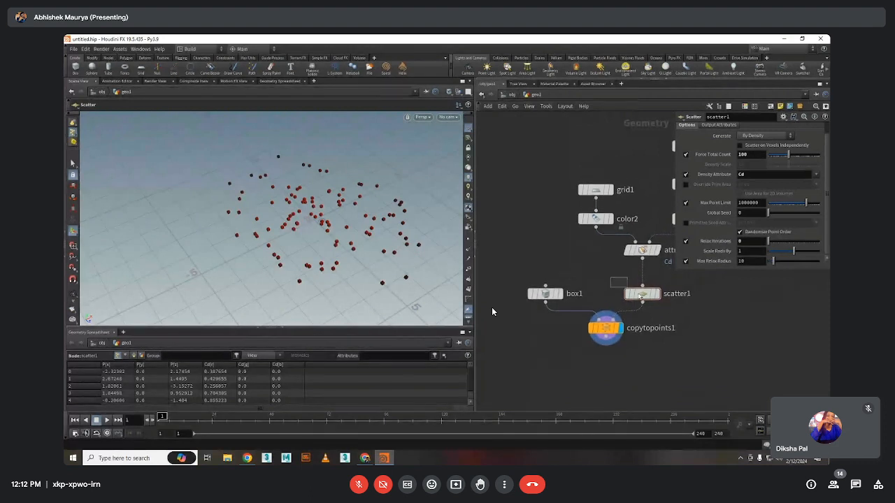
pyautogui.moveTo(500, 261); pyautogui.dragTo(588, 313)
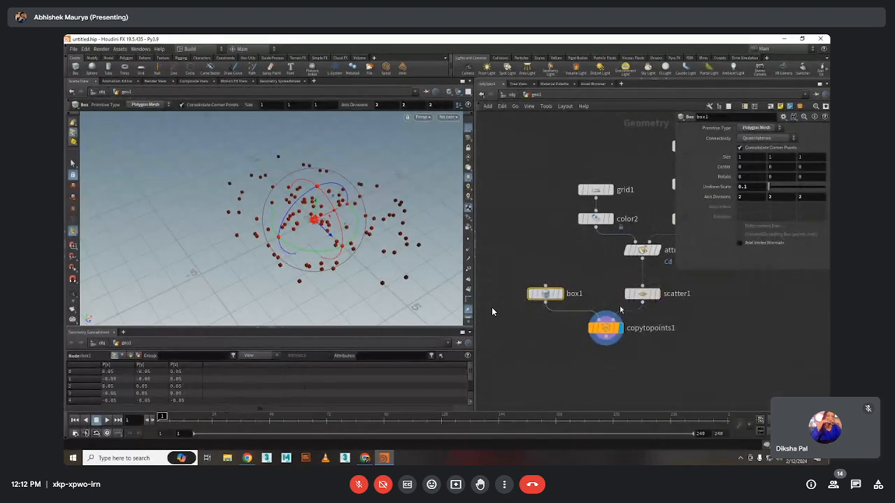
pyautogui.moveTo(611, 329)
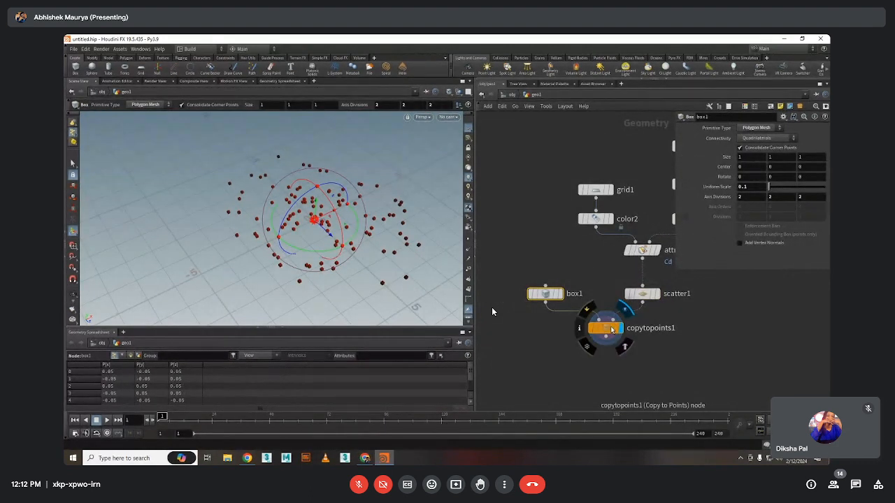
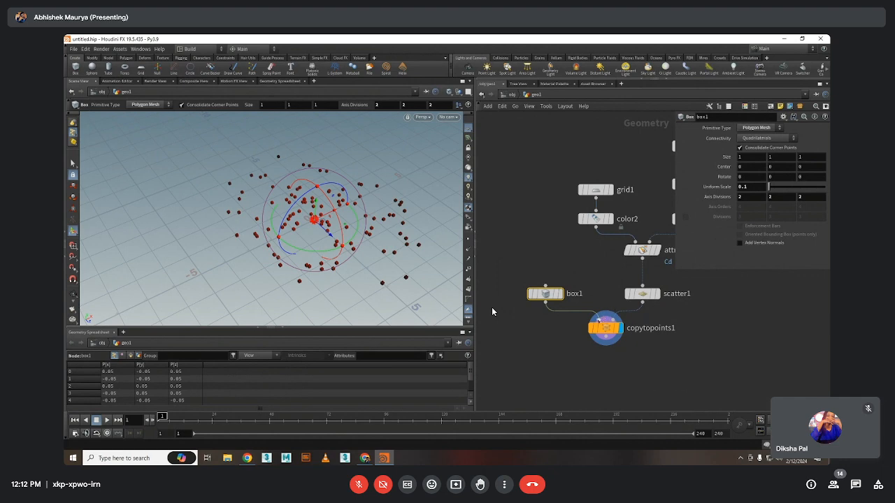
# Append an Attribute Delete node to copytopoints1 with Cd as the point attribute
pyautogui.click(608, 331)
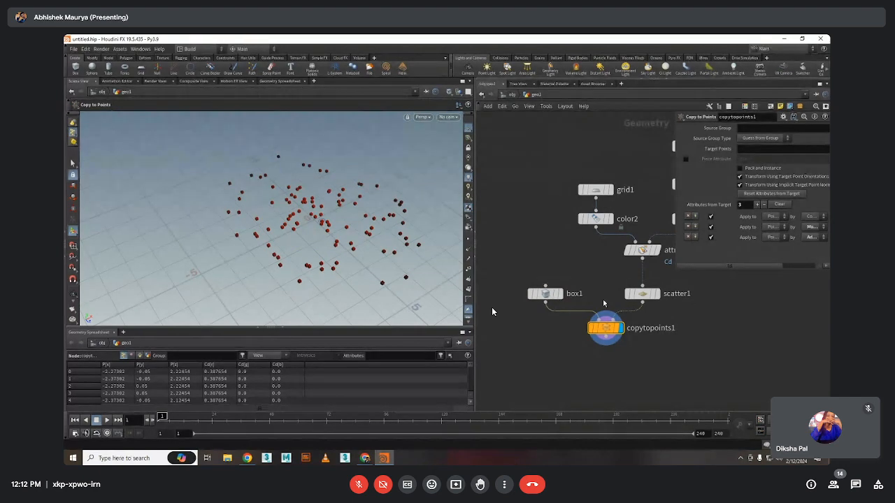
pyautogui.press('Tab')
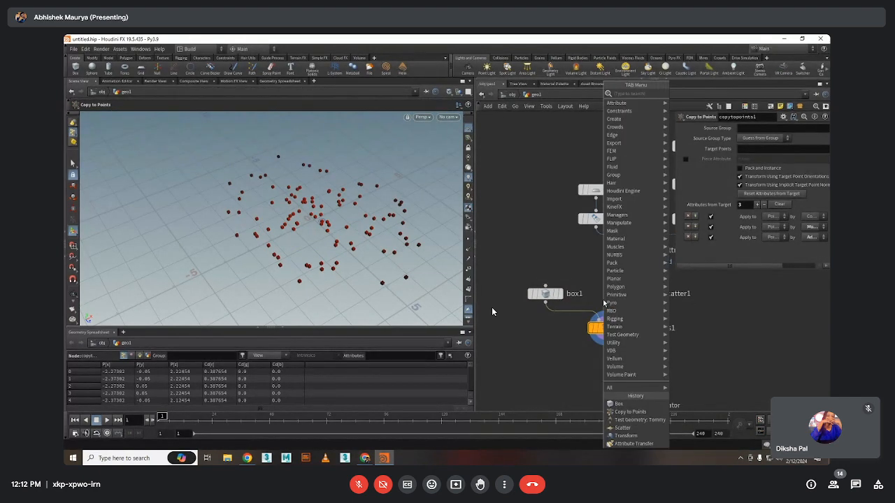
pyautogui.write('attri')
pyautogui.press('Return')
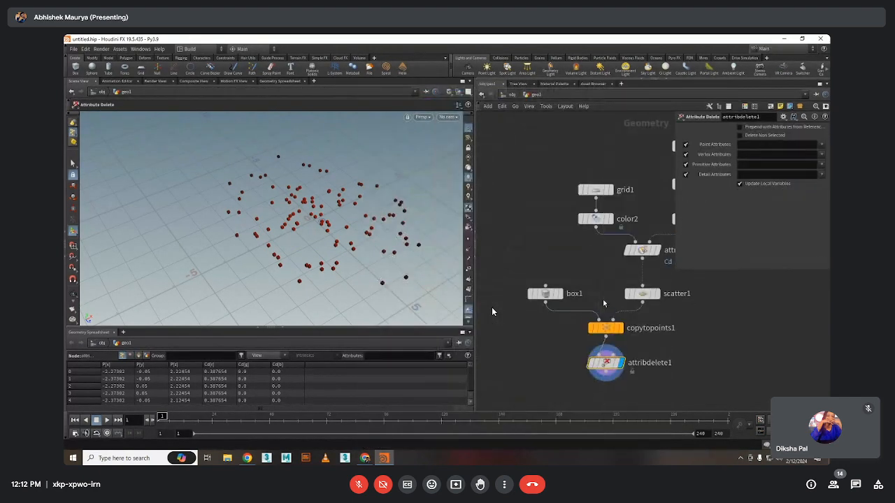
pyautogui.click(823, 149)
pyautogui.click(814, 154)
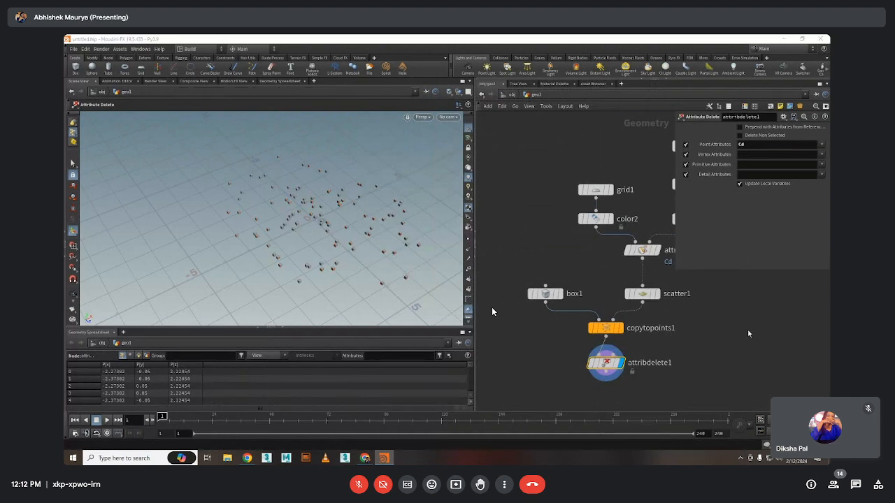
# Delete the Attribute Delete node after reviewing it against copytopoints1
pyautogui.click(606, 327)
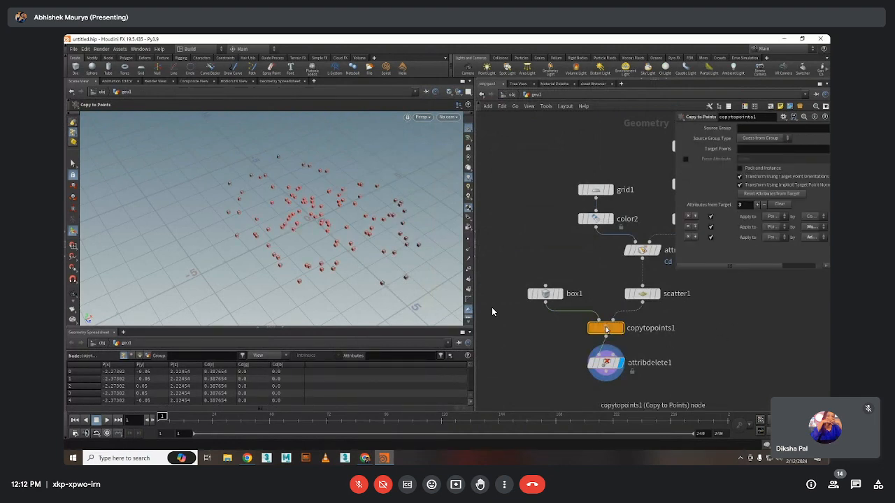
pyautogui.click(596, 362)
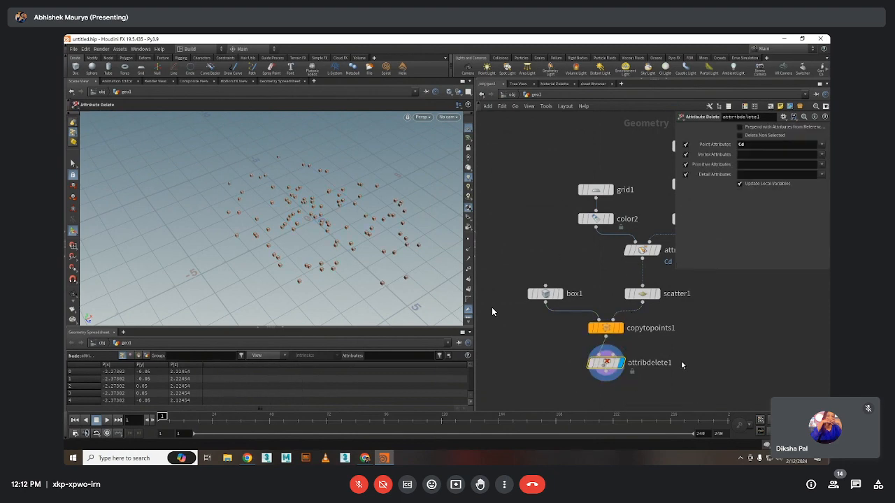
pyautogui.press('Delete')
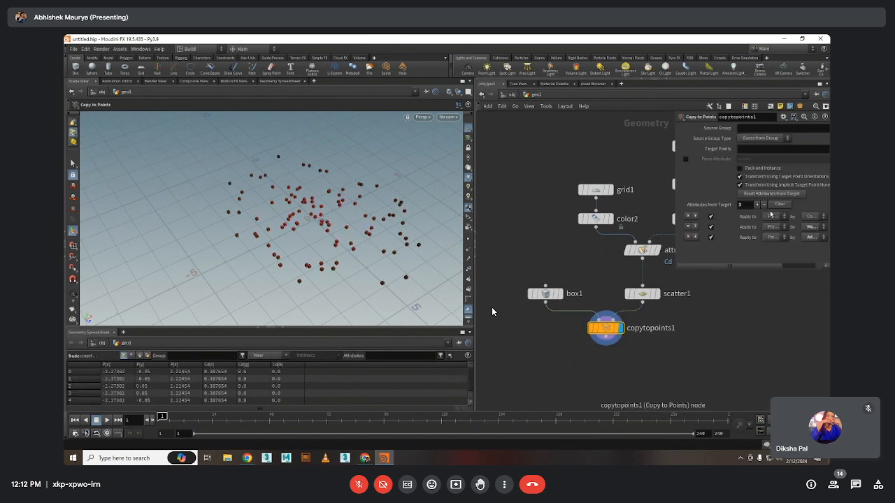
# Toggle Transform Using Target Point Orientations off and on in copytopoints1, and widen its parameter area to inspect the attribute options
pyautogui.click(751, 177)
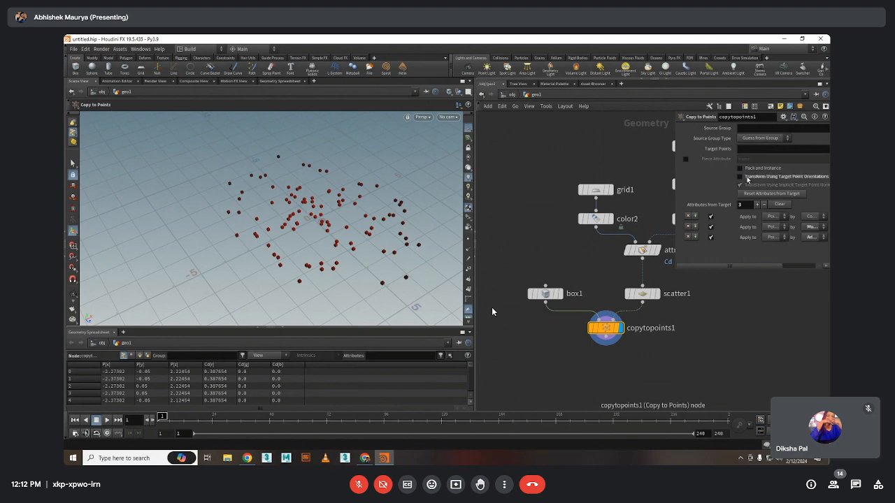
pyautogui.click(741, 177)
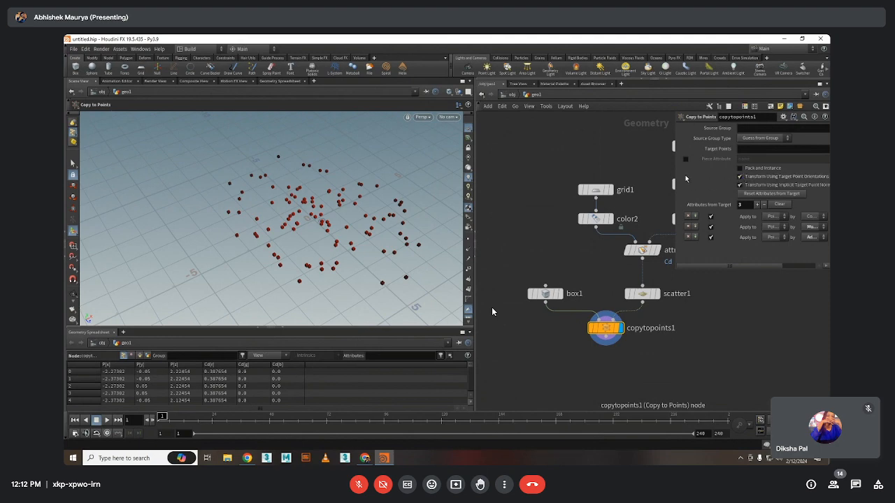
pyautogui.moveTo(673, 167); pyautogui.dragTo(610, 173)
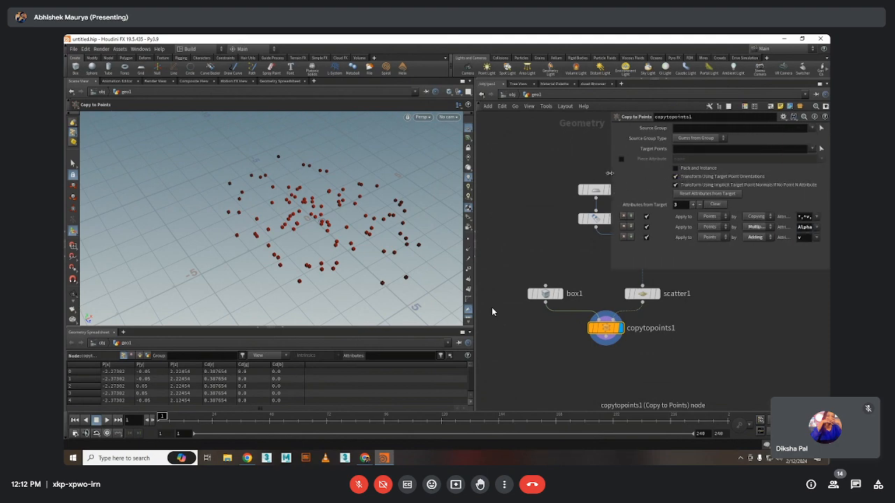
pyautogui.moveTo(605, 330); pyautogui.dragTo(553, 343, button='middle')
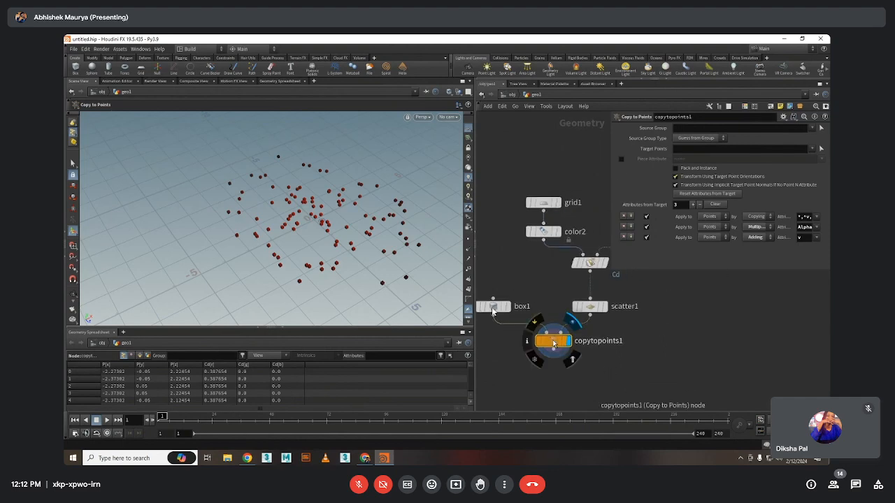
# Undo the latest changes around copytopoints1 and append an Attribute Delete node to it
pyautogui.hotkey('ctrl', 'z')
pyautogui.hotkey('ctrl', 'z')
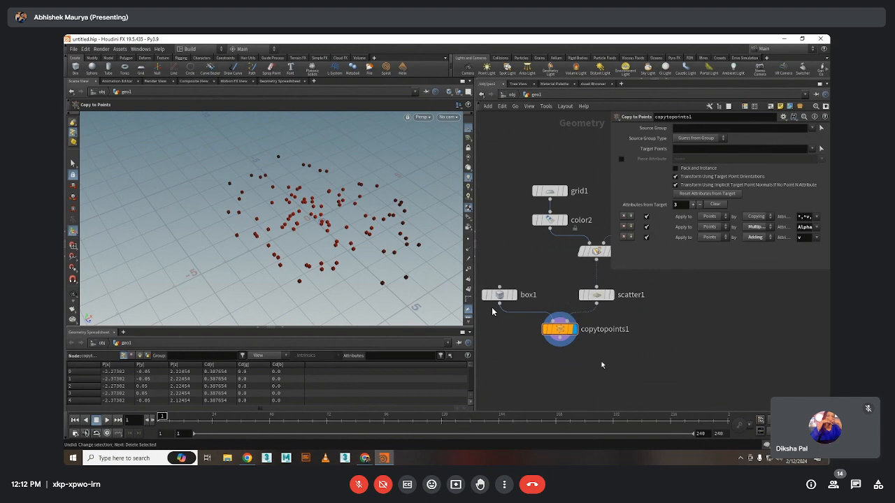
pyautogui.moveTo(574, 366); pyautogui.dragTo(588, 360, button='middle')
pyautogui.press('Tab')
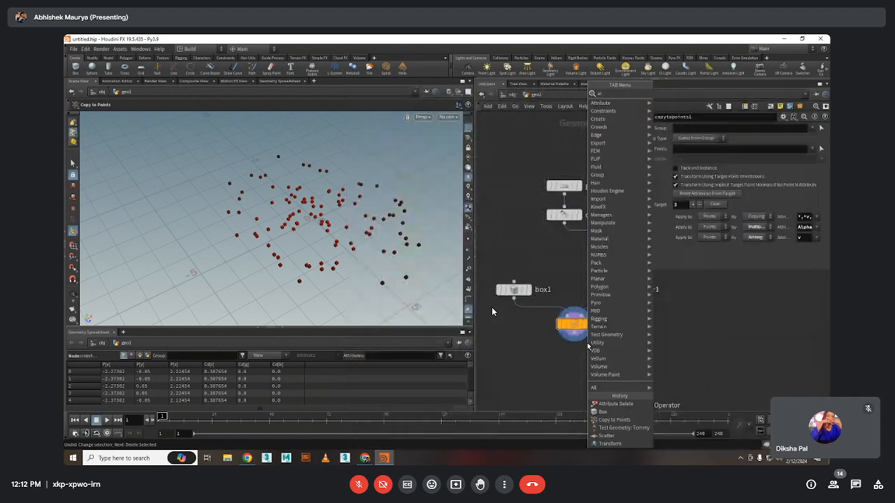
pyautogui.write('attribdel')
pyautogui.press('Return')
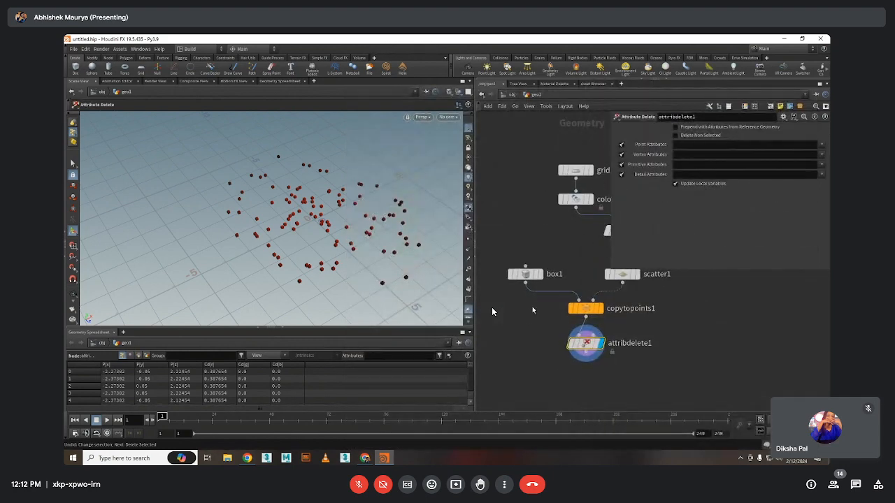
# Move box1 up and back beside scatter1, and set attribdelete1's Point Attributes to Cd
pyautogui.moveTo(524, 274); pyautogui.dragTo(526, 254)
pyautogui.moveTo(589, 345)
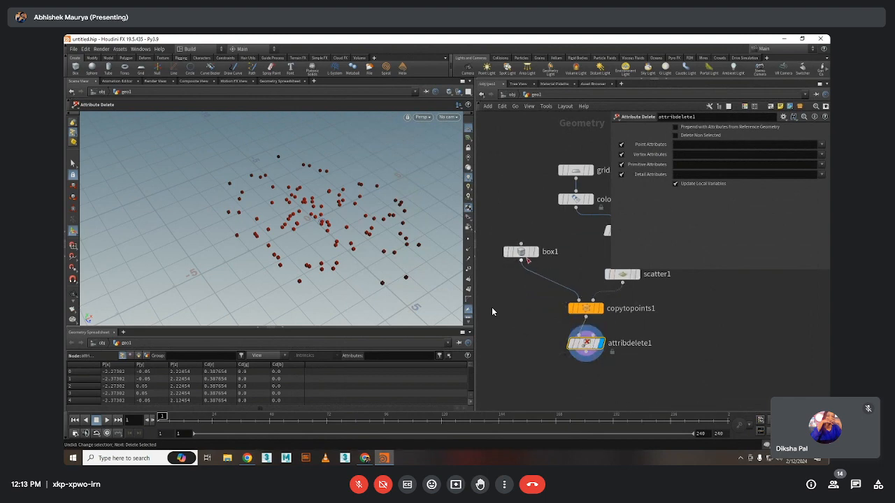
pyautogui.moveTo(523, 254); pyautogui.dragTo(524, 276)
pyautogui.click(821, 144)
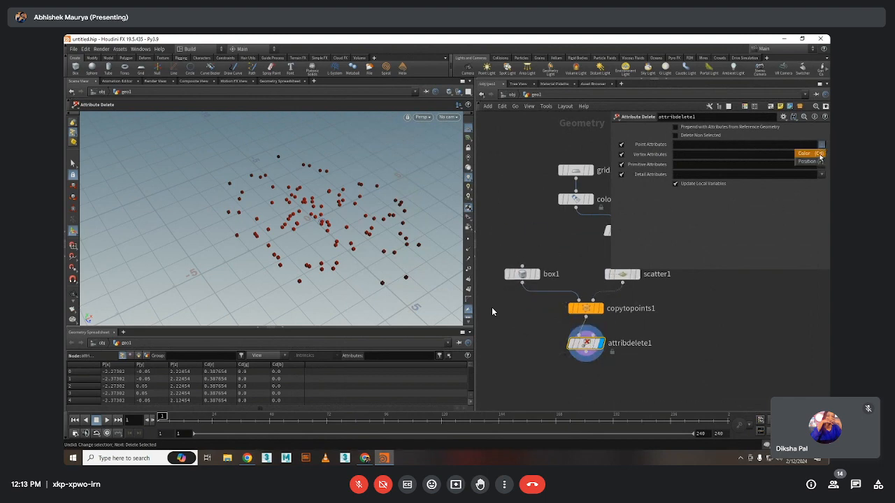
pyautogui.click(804, 152)
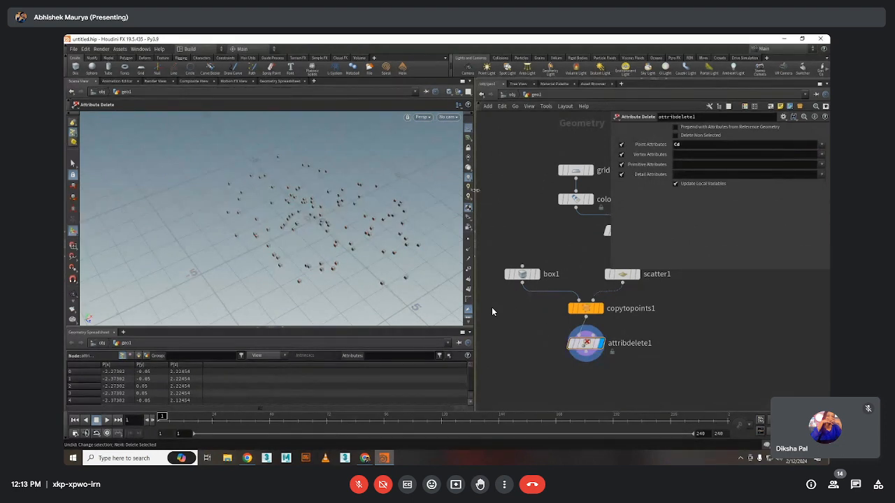
# Widen the network area beside the viewport and frame the whole node chain from add1 to attribdelete1
pyautogui.moveTo(475, 203); pyautogui.dragTo(431, 202)
pyautogui.press('h')
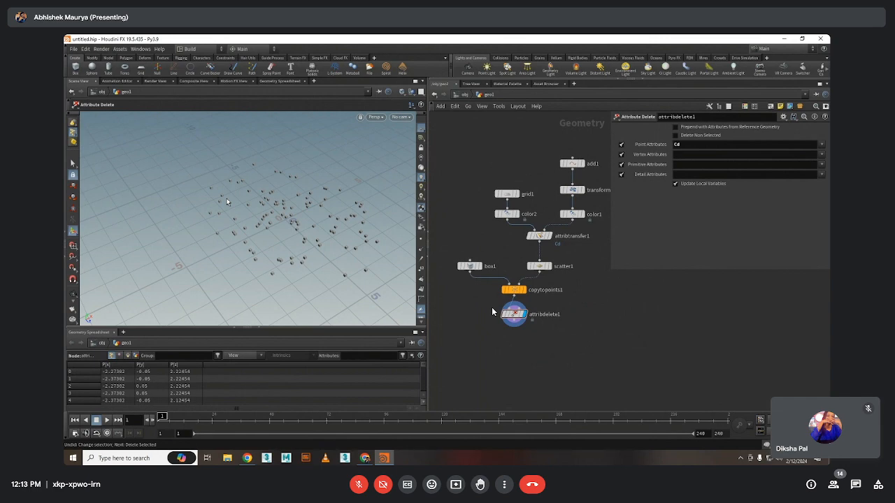
pyautogui.scroll(2, 479, 262)
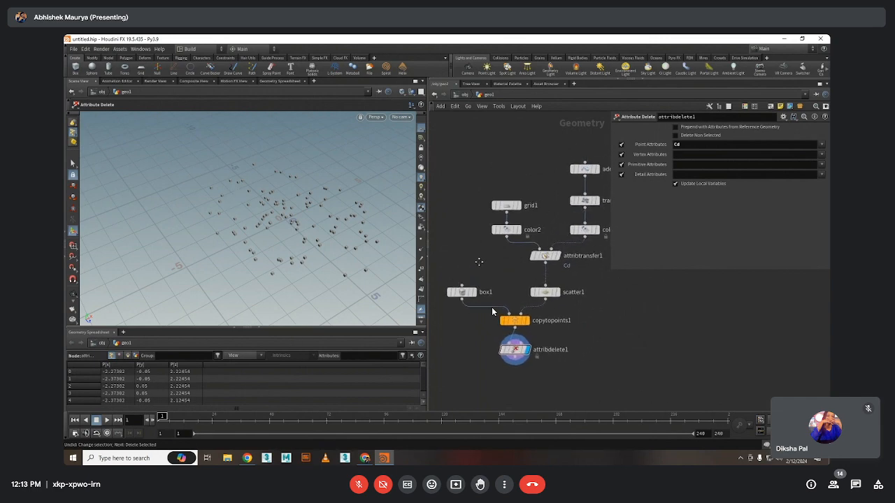
pyautogui.scroll(-2, 479, 261)
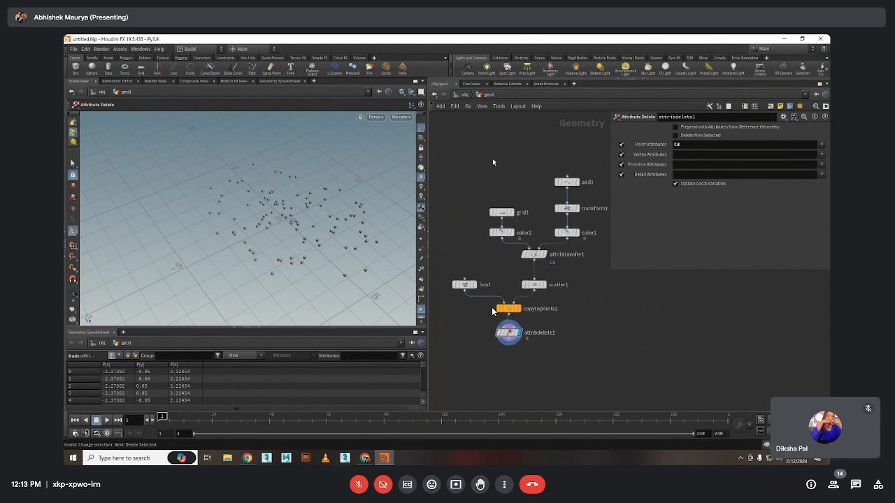
pyautogui.moveTo(454, 146); pyautogui.dragTo(622, 374)
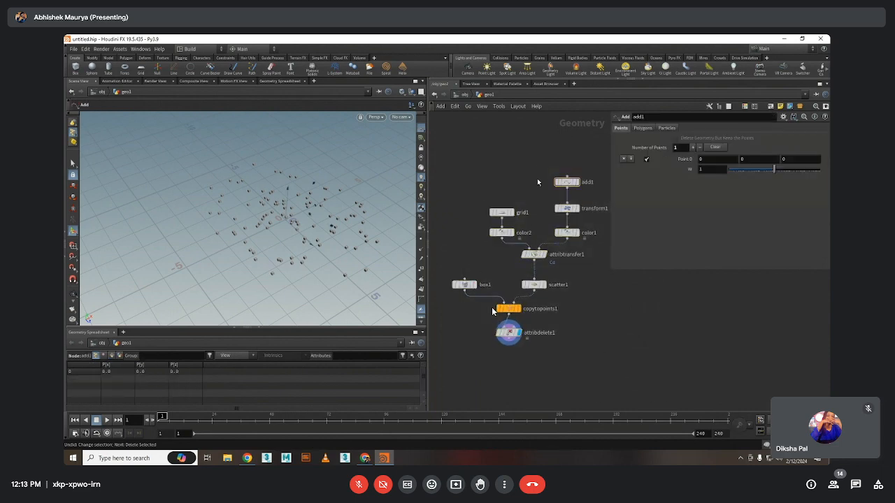
# Add a Merge node below attribdelete1 and wire grid1 into it alongside attribdelete1
pyautogui.press('Tab')
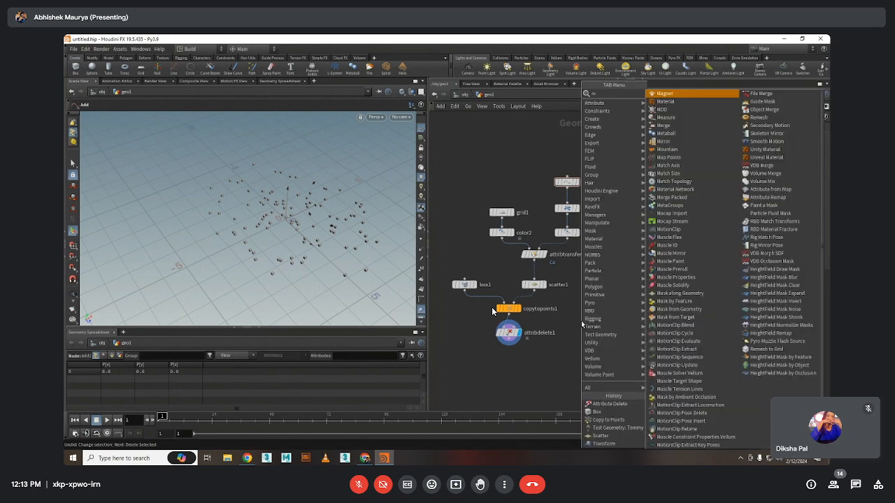
pyautogui.write('merge')
pyautogui.press('Return')
pyautogui.click(553, 360)
pyautogui.moveTo(552, 360); pyautogui.dragTo(513, 364)
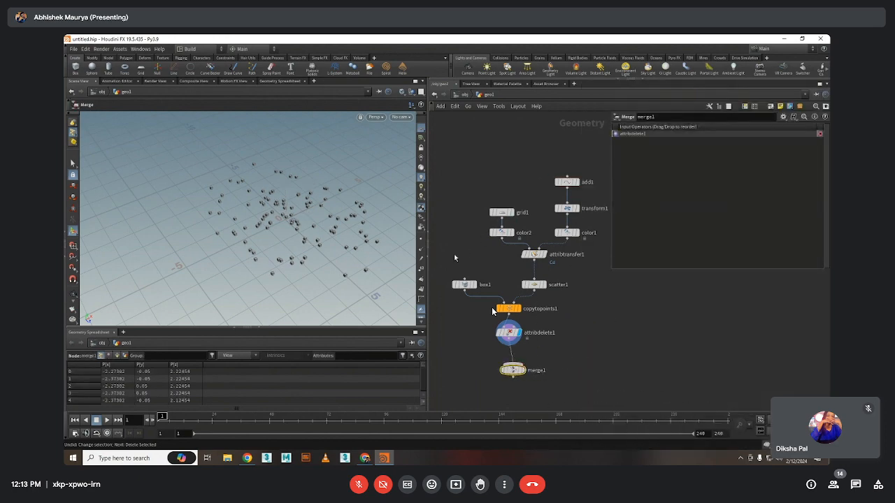
pyautogui.moveTo(454, 253); pyautogui.dragTo(480, 254, button='middle')
pyautogui.moveTo(540, 374); pyautogui.dragTo(504, 223)
pyautogui.moveTo(483, 321); pyautogui.dragTo(492, 312, button='middle')
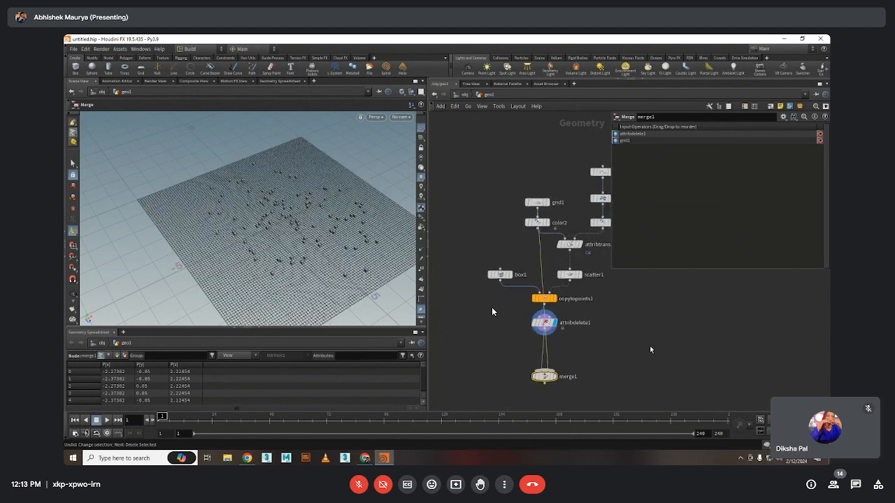
# Add an Object Merge node in the empty space beside attribdelete1
pyautogui.press('Tab')
pyautogui.write('object')
pyautogui.press('Return')
pyautogui.click(649, 321)
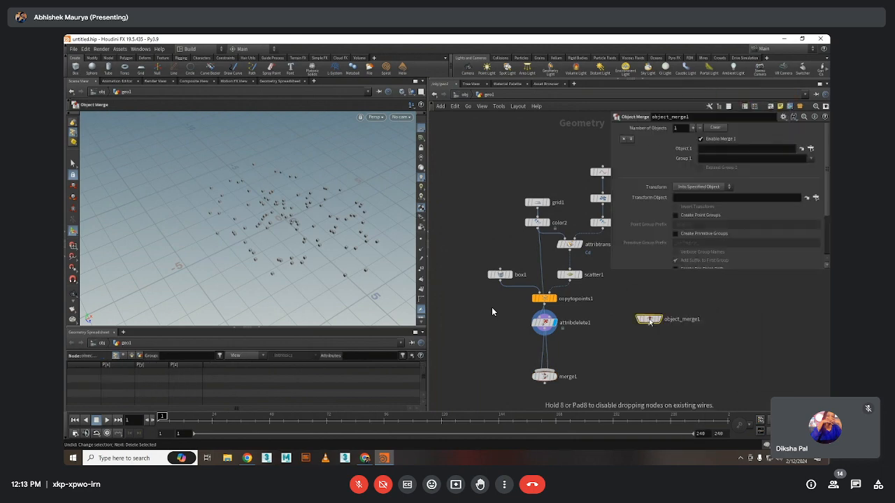
pyautogui.moveTo(649, 322); pyautogui.dragTo(644, 319)
pyautogui.moveTo(644, 318); pyautogui.dragTo(623, 337, button='middle')
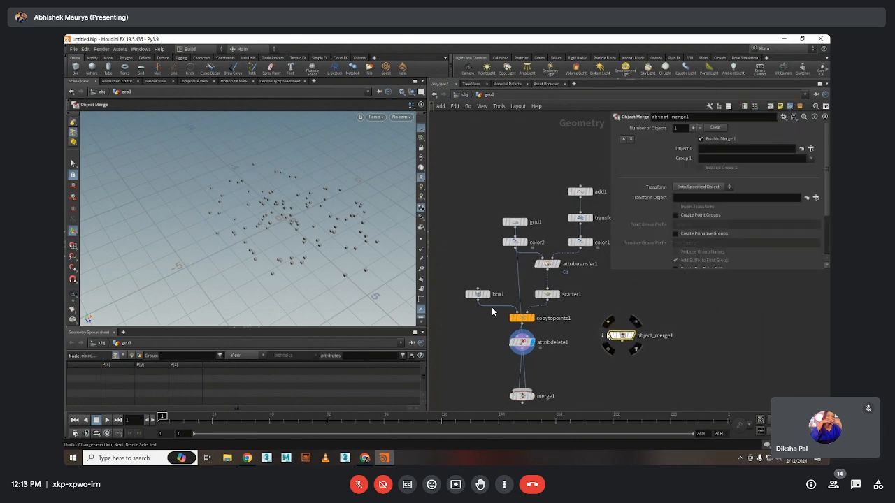
# Reference ../grid1 as Object 1 of object_merge1, display the node, and undo the display change
pyautogui.moveTo(515, 221); pyautogui.dragTo(727, 148)
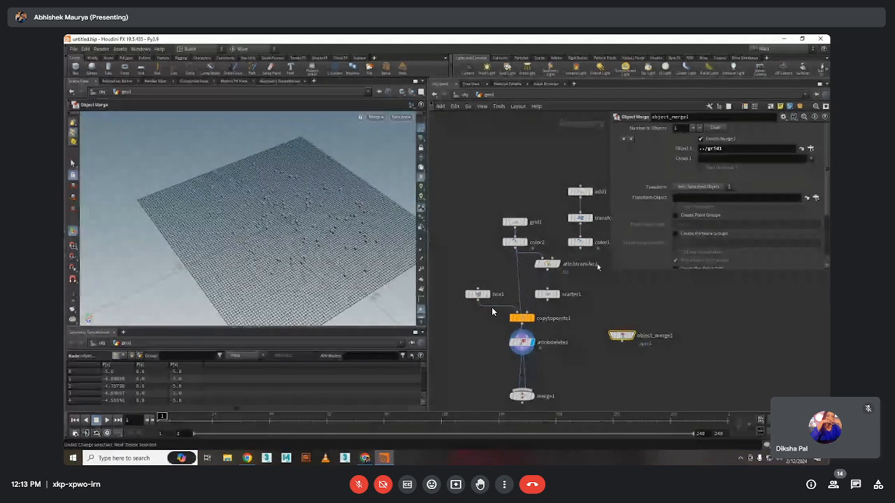
pyautogui.click(633, 338)
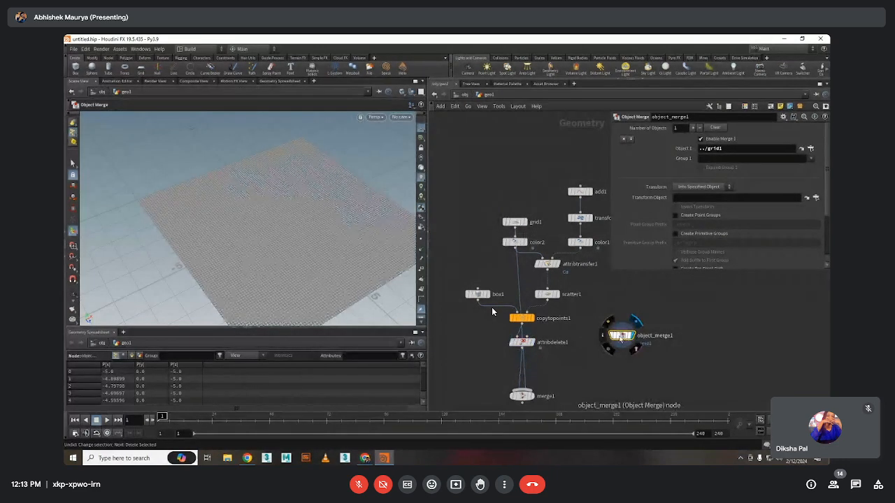
pyautogui.hotkey('ctrl', 'z')
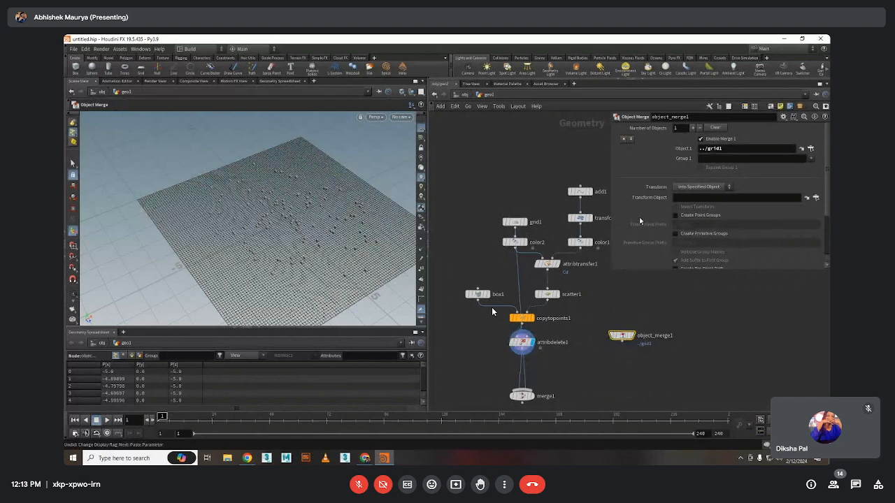
# Browse the obj and geo1 hierarchy in the operator chooser for Object 1 of object_merge1 and accept the reference
pyautogui.click(802, 148)
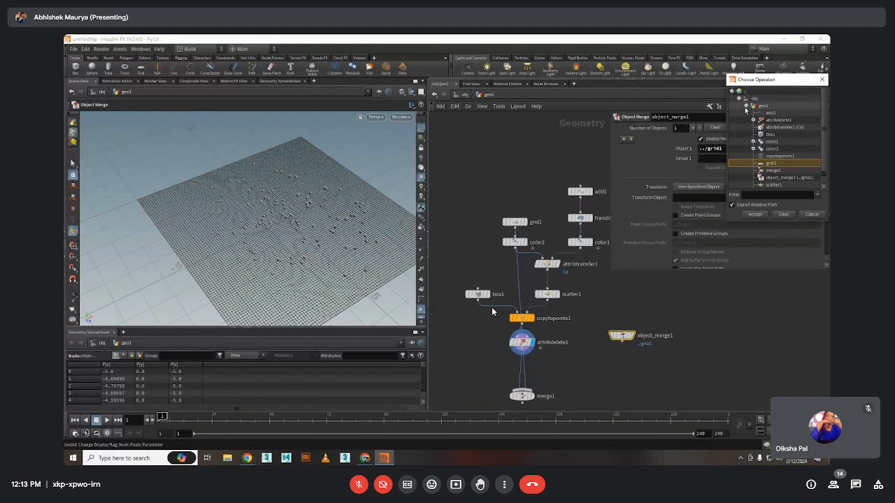
pyautogui.click(739, 99)
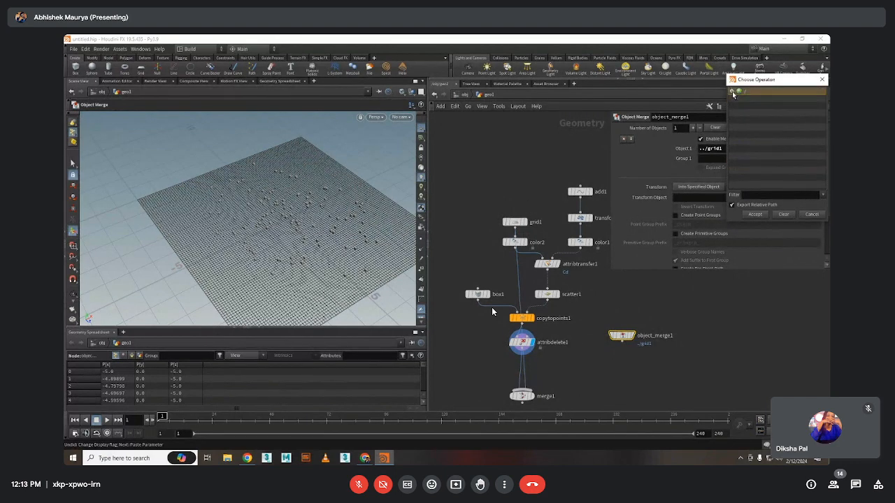
pyautogui.click(739, 99)
pyautogui.click(747, 105)
pyautogui.click(747, 106)
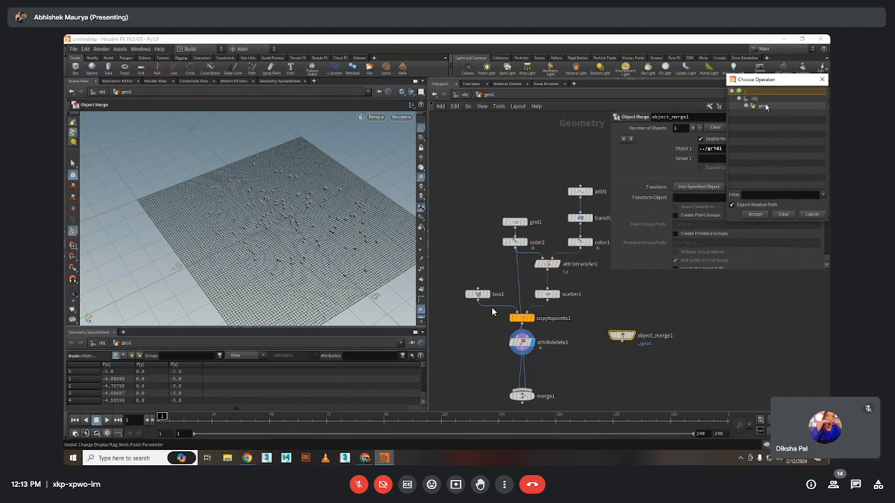
pyautogui.click(747, 106)
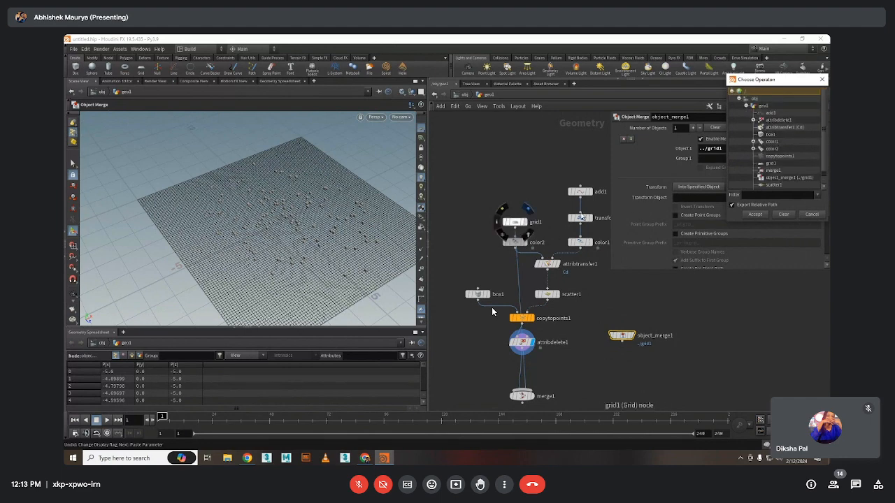
pyautogui.scroll(-1, 774, 139)
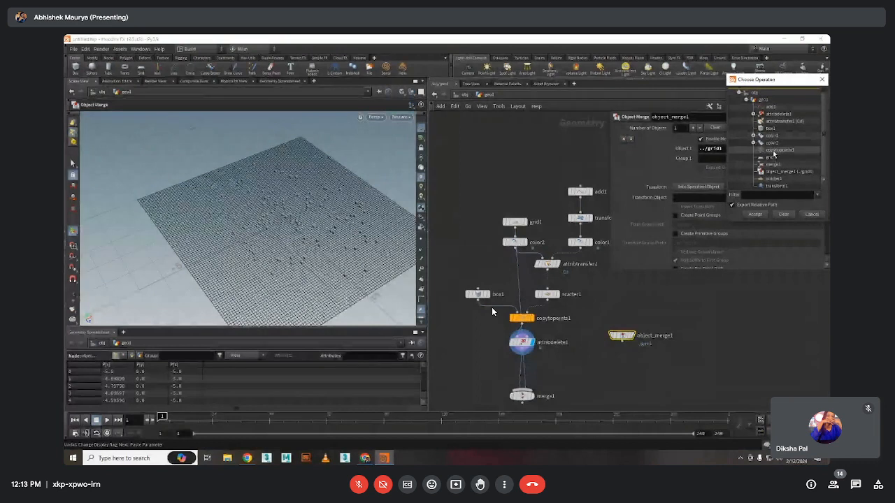
pyautogui.click(755, 214)
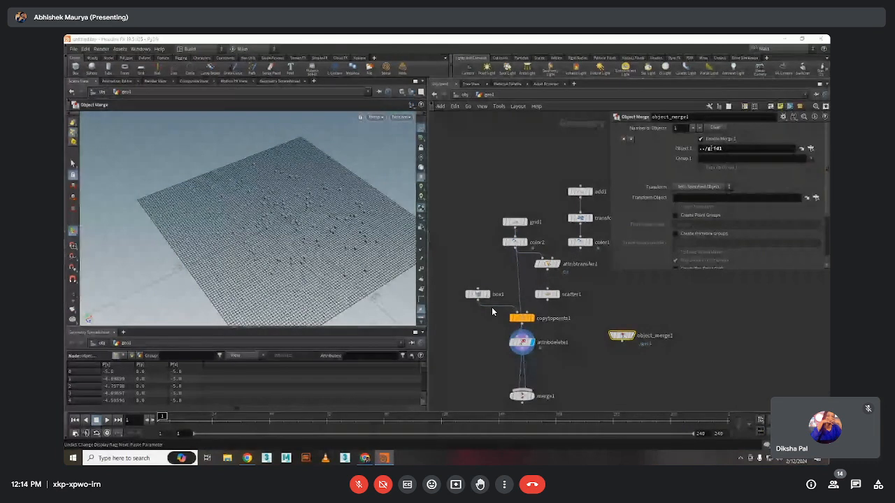
# Replace grid1's direct wire into merge1 with object_merge1, and display merge1
pyautogui.click(631, 335)
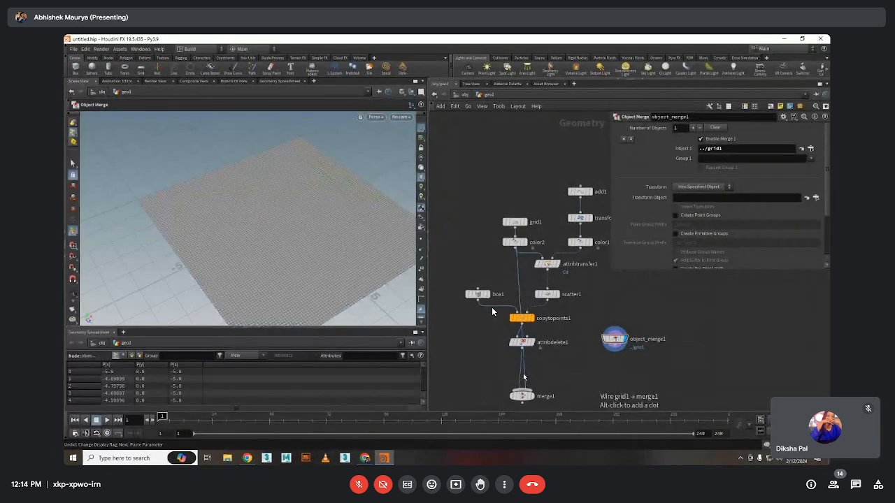
pyautogui.moveTo(613, 340); pyautogui.dragTo(605, 366)
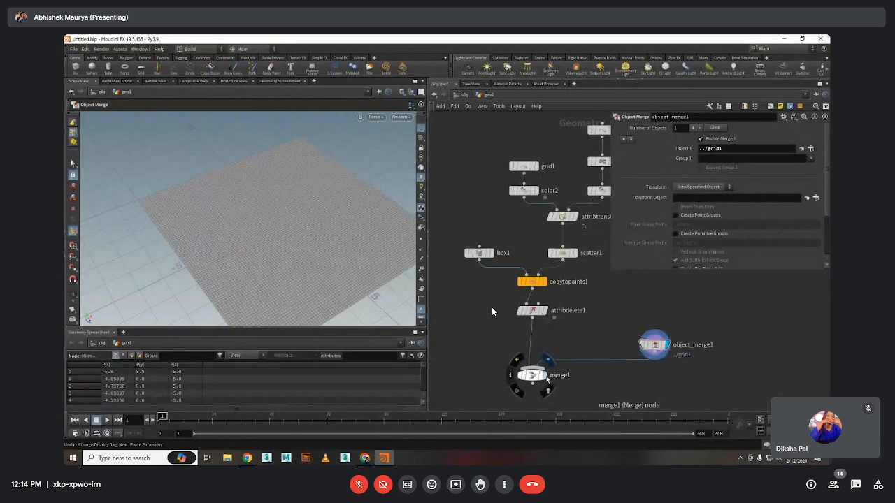
pyautogui.click(549, 376)
pyautogui.click(531, 375)
# Bypass attribdelete1 and examine the coloured boxes over the merged grid
pyautogui.scroll(-2, 294, 223)
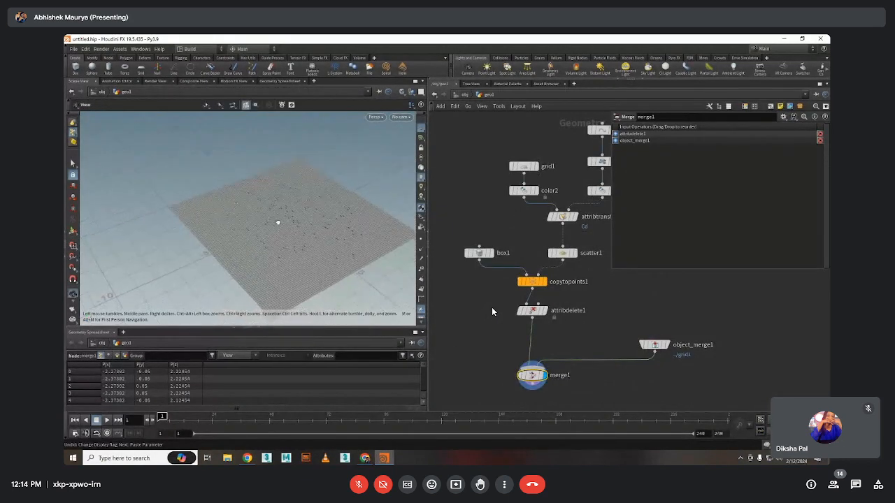
pyautogui.keyDown('alt'); pyautogui.moveTo(277, 221); pyautogui.dragTo(322, 219); pyautogui.keyUp('alt')
pyautogui.scroll(4, 273, 240)
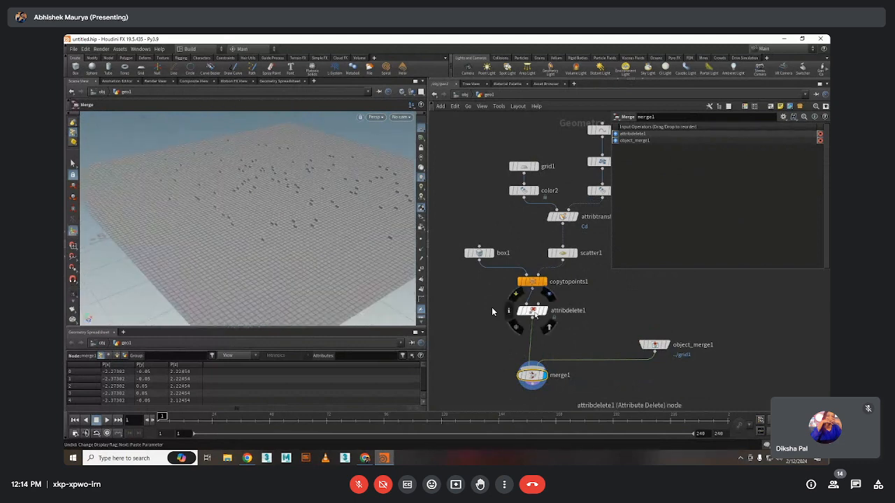
pyautogui.click(520, 310)
pyautogui.keyDown('alt'); pyautogui.moveTo(238, 208); pyautogui.dragTo(252, 208); pyautogui.keyUp('alt')
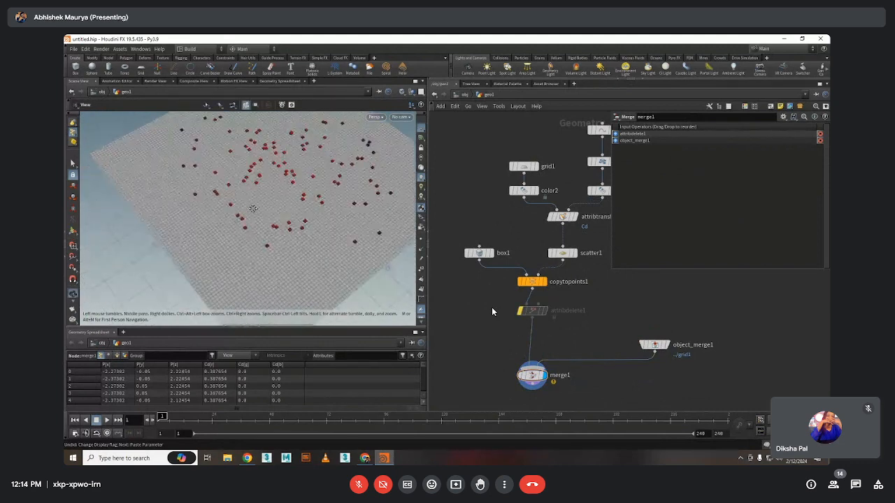
pyautogui.scroll(-3, 248, 245)
pyautogui.keyDown('alt'); pyautogui.moveTo(248, 246); pyautogui.dragTo(258, 222); pyautogui.keyUp('alt')
# Select transform1 and move the colour source point to near the grid's centre
pyautogui.moveTo(564, 114); pyautogui.dragTo(536, 164, button='middle')
pyautogui.click(573, 181)
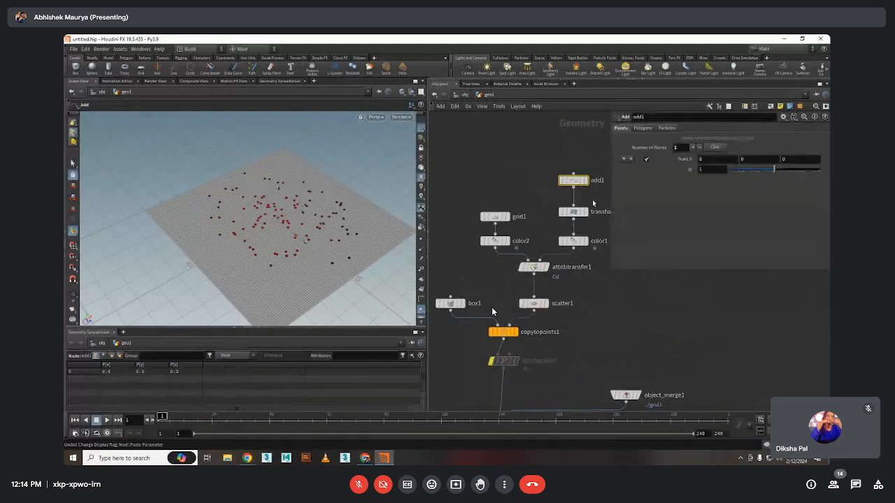
pyautogui.click(573, 212)
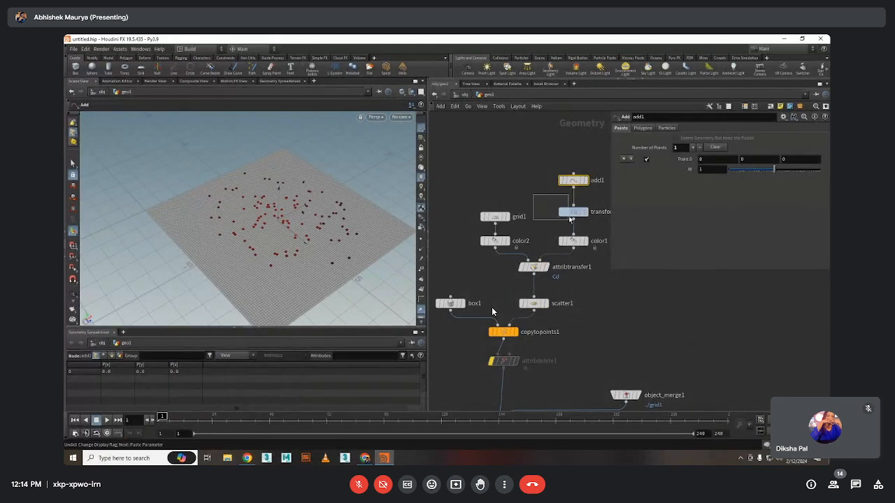
pyautogui.moveTo(319, 258); pyautogui.dragTo(283, 222)
pyautogui.press('r')
# Set attribtransfer1's Blend Width to 2
pyautogui.click(533, 267)
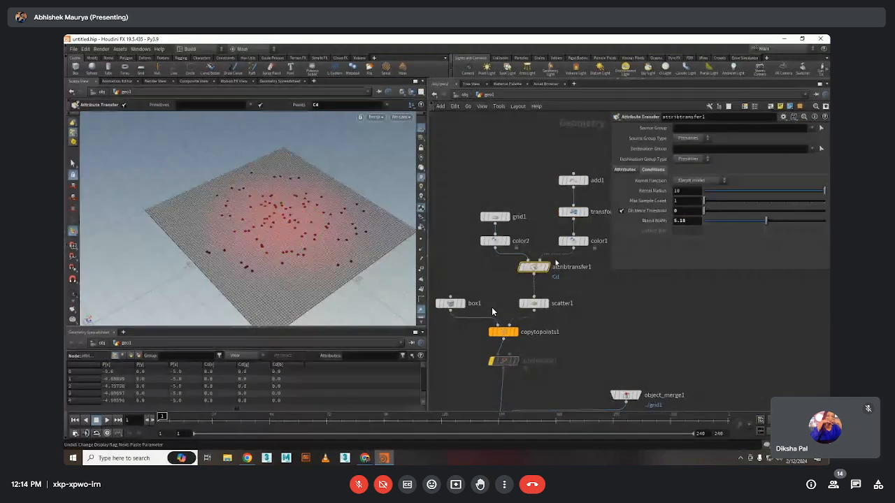
pyautogui.click(687, 220)
pyautogui.write('.2')
pyautogui.press('Return')
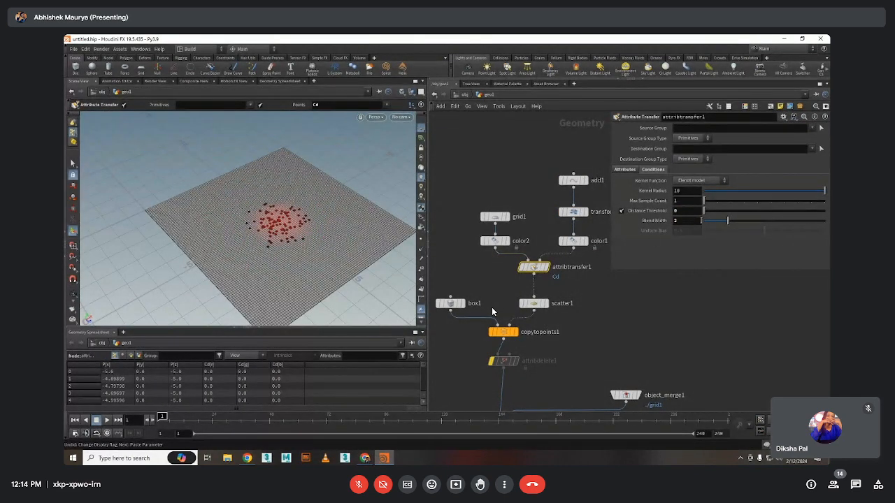
# Undo the latest handle changes on transform1
pyautogui.click(573, 180)
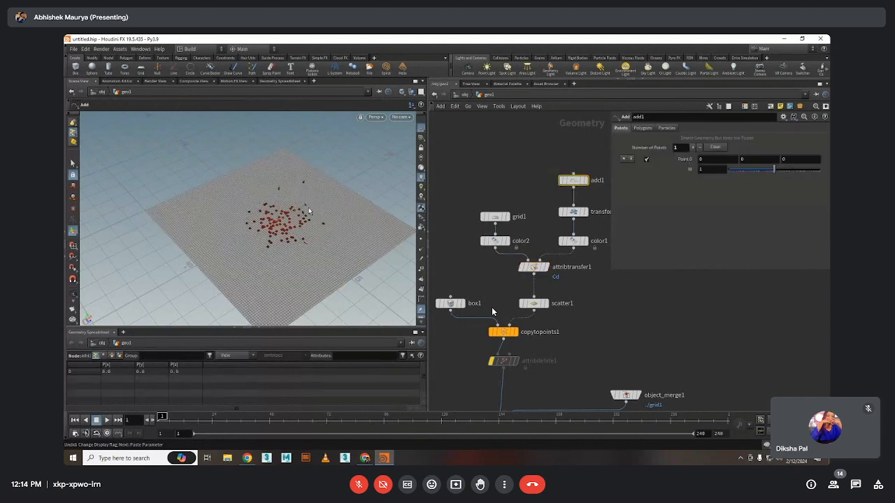
pyautogui.hotkey('ctrl', 'z')
pyautogui.hotkey('ctrl', 'z')
pyautogui.hotkey('ctrl', 'z')
pyautogui.hotkey('ctrl', 'z')
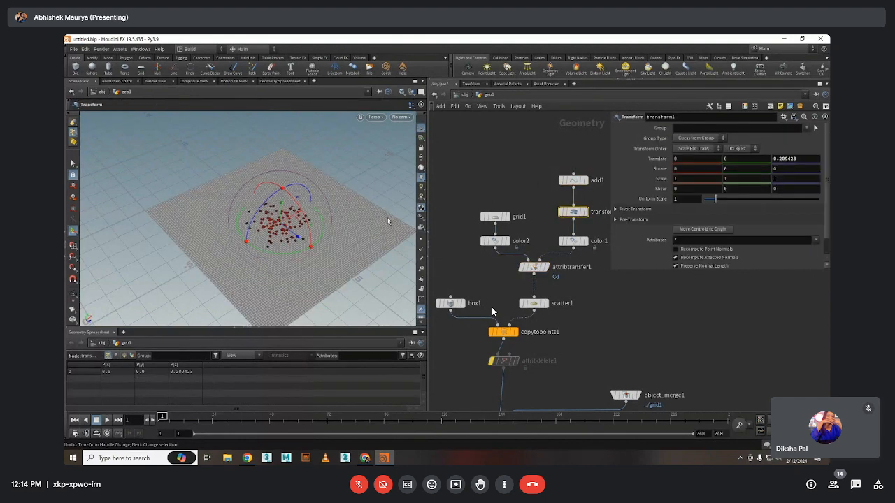
# Move the transform1 point to about -1.46 in X and add a second point in add1 at 3.9, 0, 2.3
pyautogui.moveTo(290, 218); pyautogui.dragTo(269, 229)
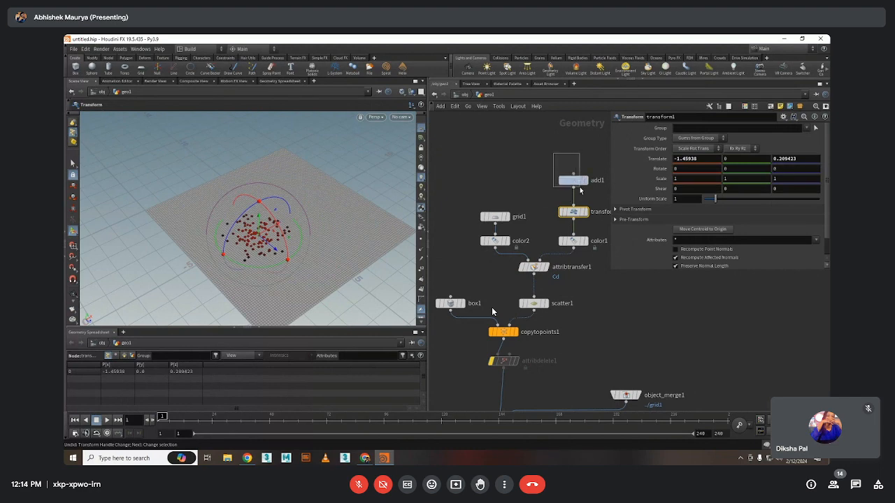
pyautogui.click(577, 183)
pyautogui.moveTo(542, 192); pyautogui.dragTo(501, 197, button='middle')
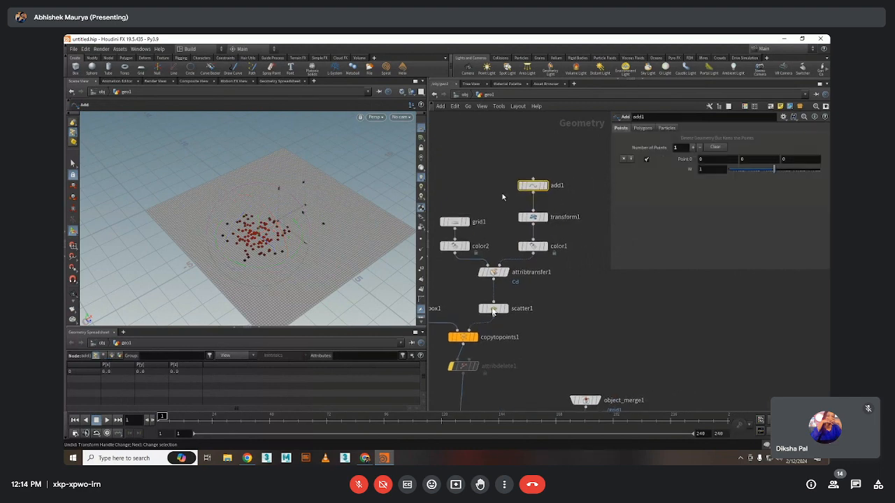
pyautogui.click(634, 161)
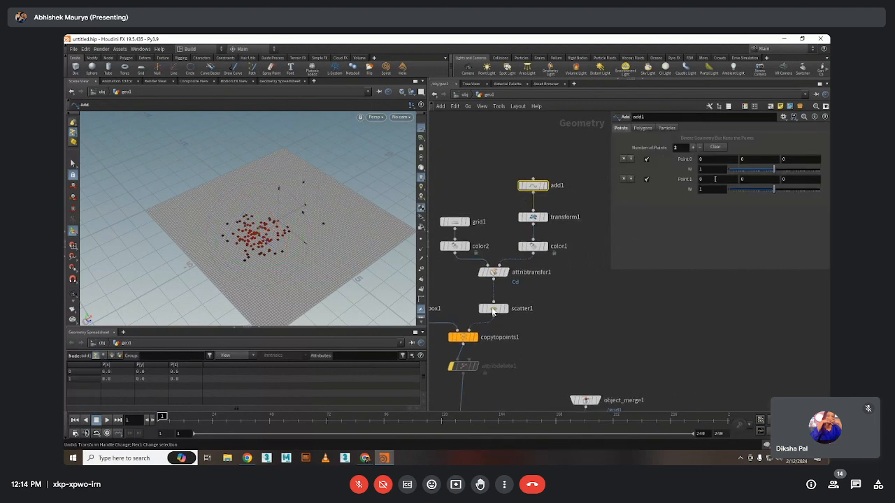
pyautogui.moveTo(715, 179); pyautogui.dragTo(769, 179, button='middle')
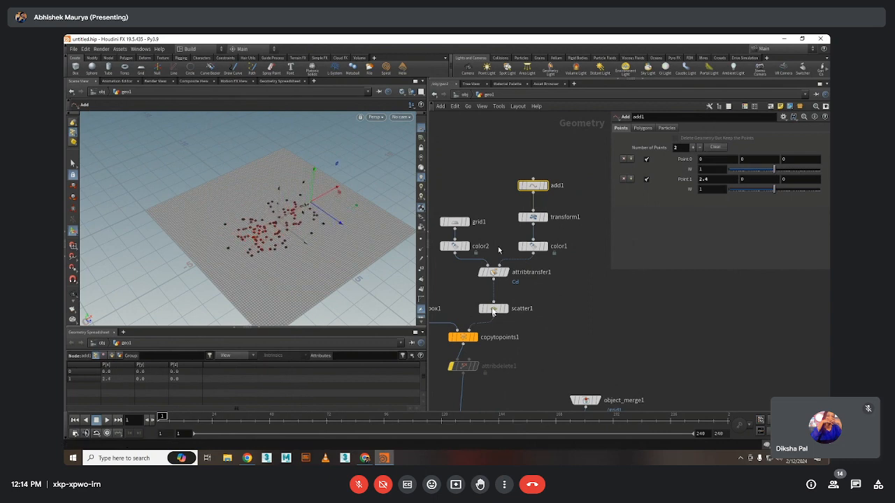
pyautogui.moveTo(707, 179); pyautogui.dragTo(818, 179, button='middle')
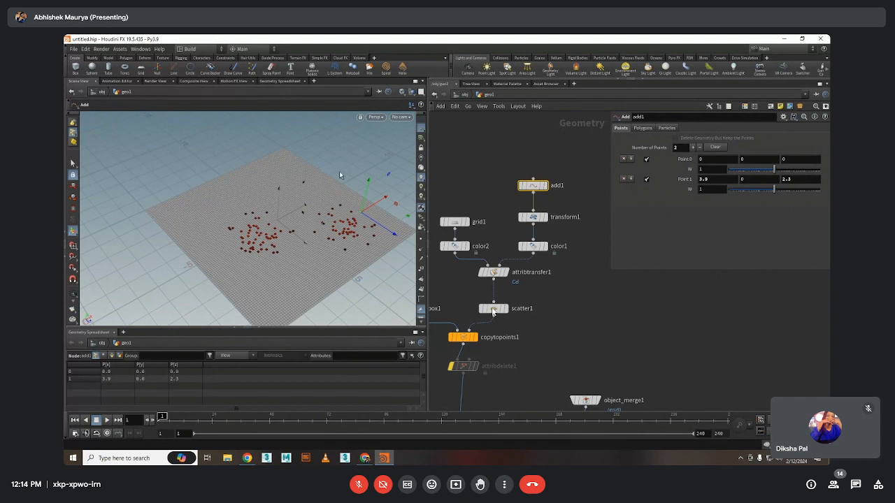
# Examine copytopoints1's point attributes, merge1's inputs, and the two coloured box clusters over the grid
pyautogui.press('h')
pyautogui.scroll(3, 544, 300)
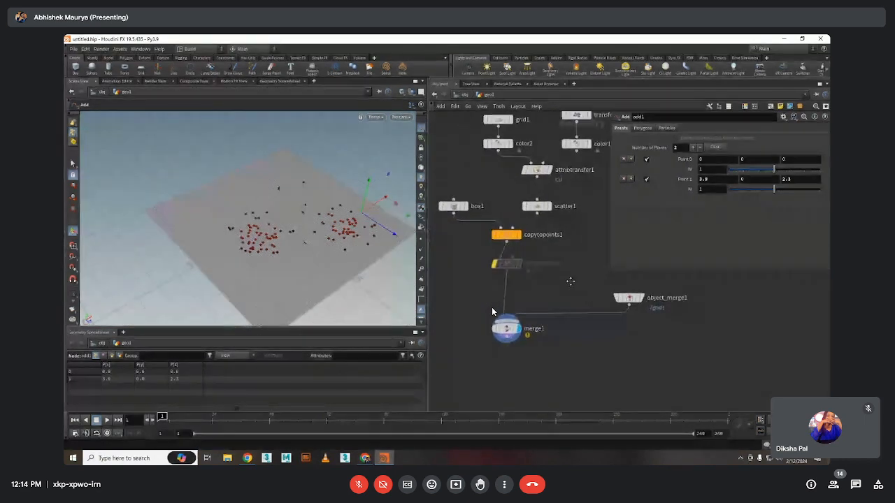
pyautogui.scroll(3, 492, 311)
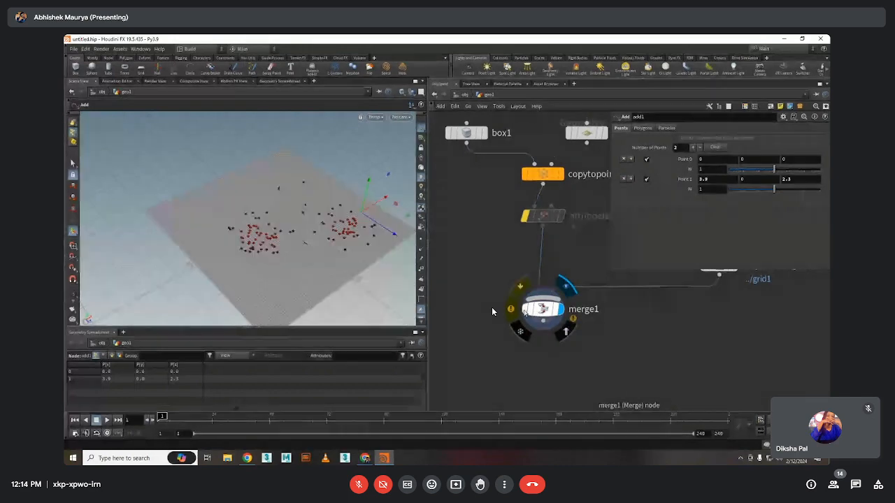
pyautogui.click(493, 310)
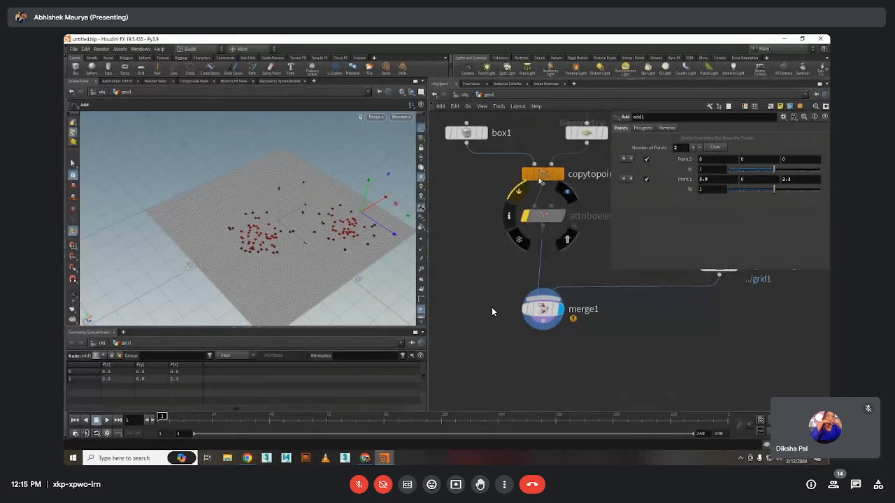
pyautogui.middleClick(541, 180)
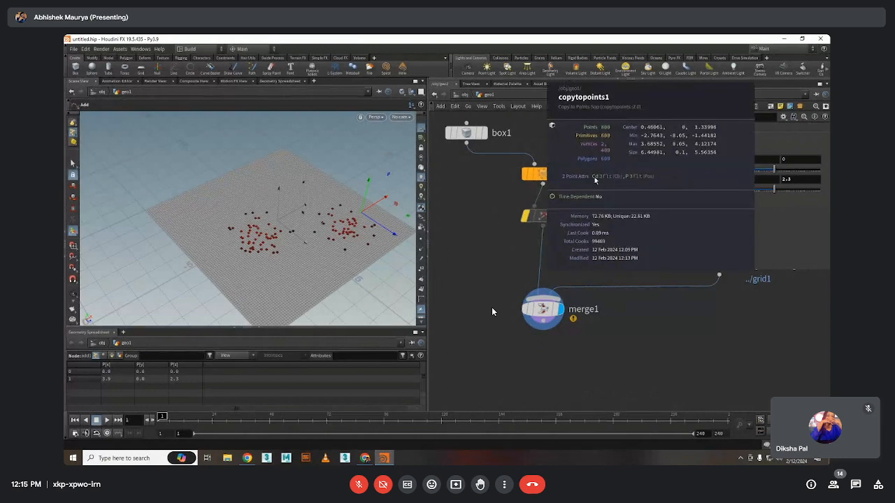
pyautogui.moveTo(616, 210); pyautogui.dragTo(580, 239, button='middle')
pyautogui.middleClick(671, 293)
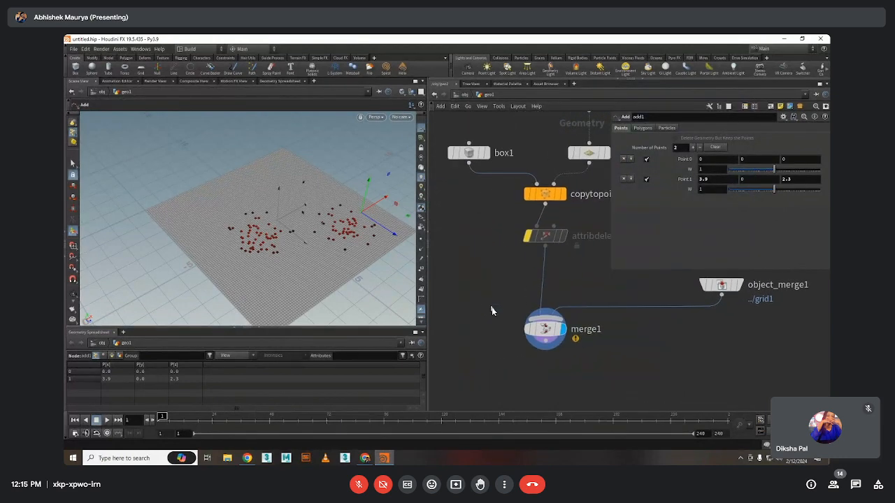
pyautogui.click(545, 329)
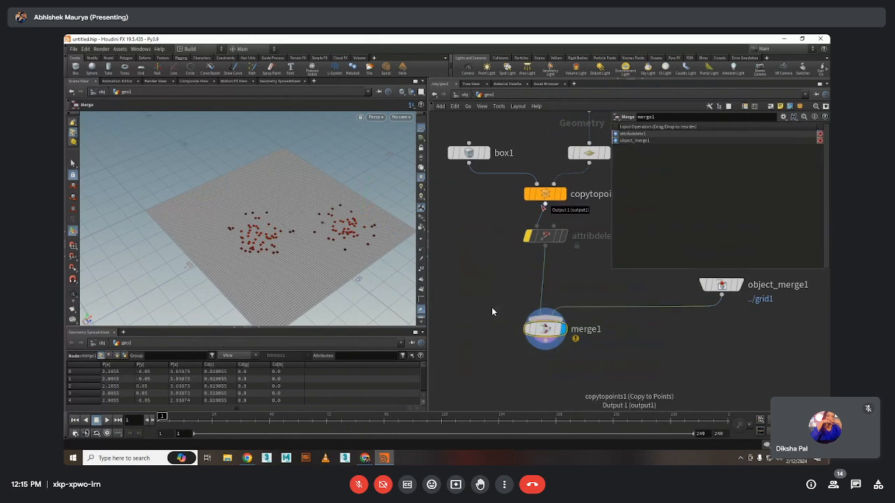
pyautogui.scroll(-2, 519, 284)
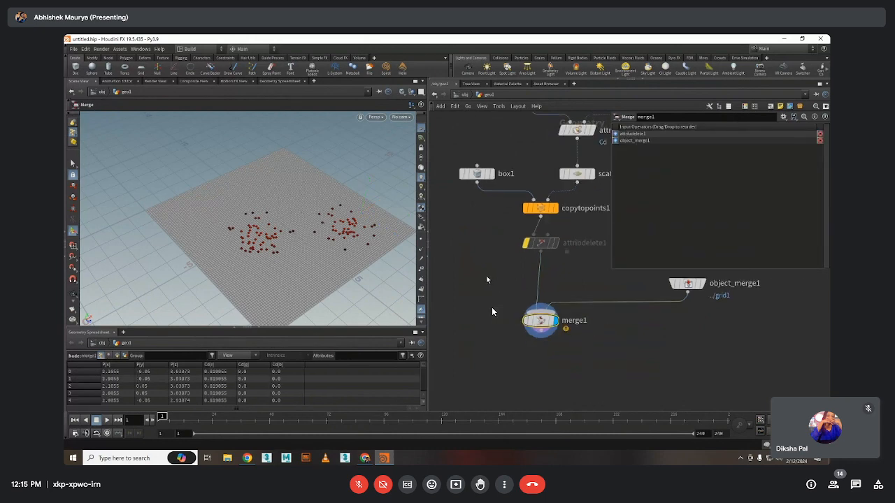
pyautogui.moveTo(488, 280); pyautogui.dragTo(488, 290, button='middle')
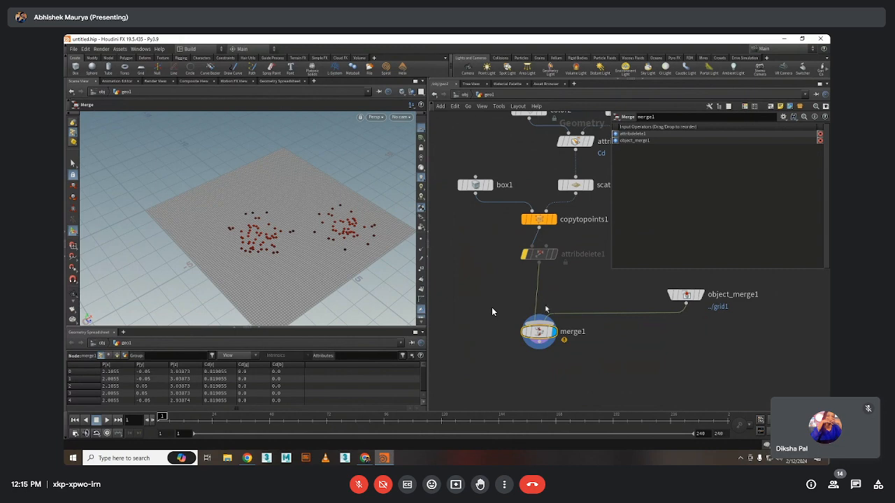
pyautogui.scroll(-2, 513, 310)
pyautogui.scroll(1, 512, 310)
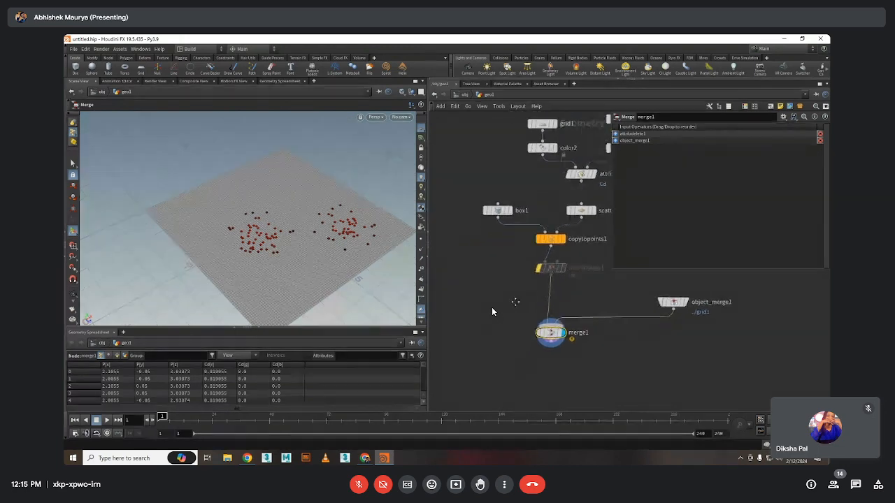
pyautogui.moveTo(225, 234); pyautogui.dragTo(250, 237)
pyautogui.scroll(-2, 539, 298)
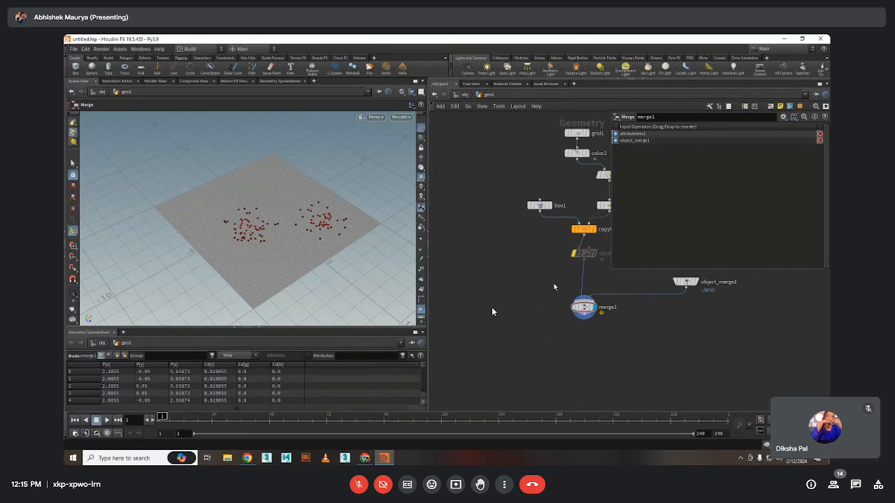
# Add a Line node in the empty area beside merge1 and frame its geometry
pyautogui.moveTo(553, 287); pyautogui.dragTo(539, 323, button='middle')
pyautogui.press('Tab')
pyautogui.write('line')
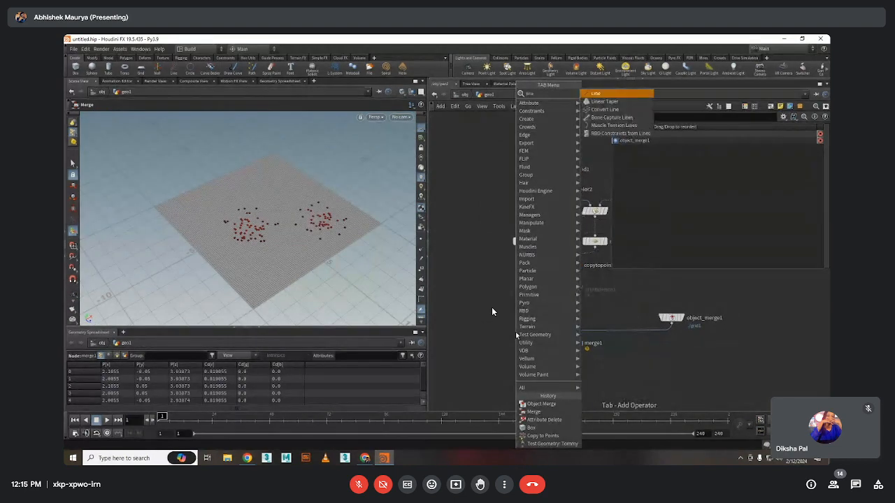
pyautogui.press('Return')
pyautogui.click(517, 335)
pyautogui.scroll(2, 517, 335)
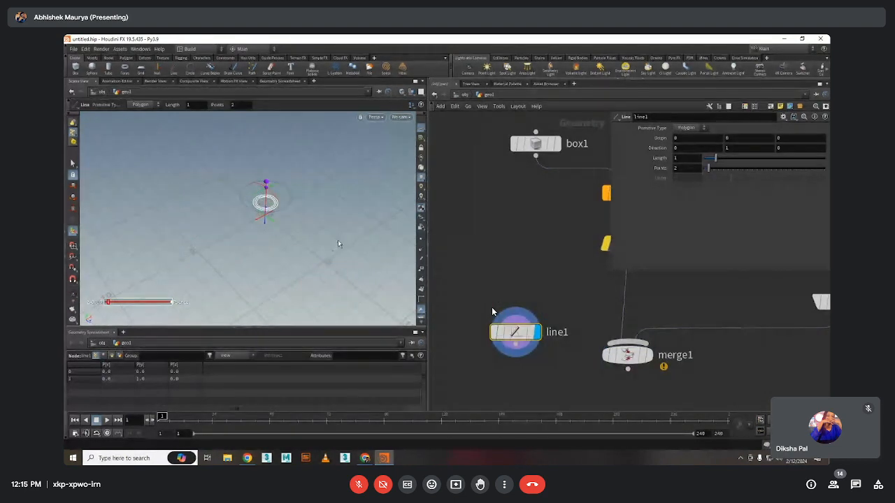
pyautogui.moveTo(508, 273); pyautogui.dragTo(505, 283, button='middle')
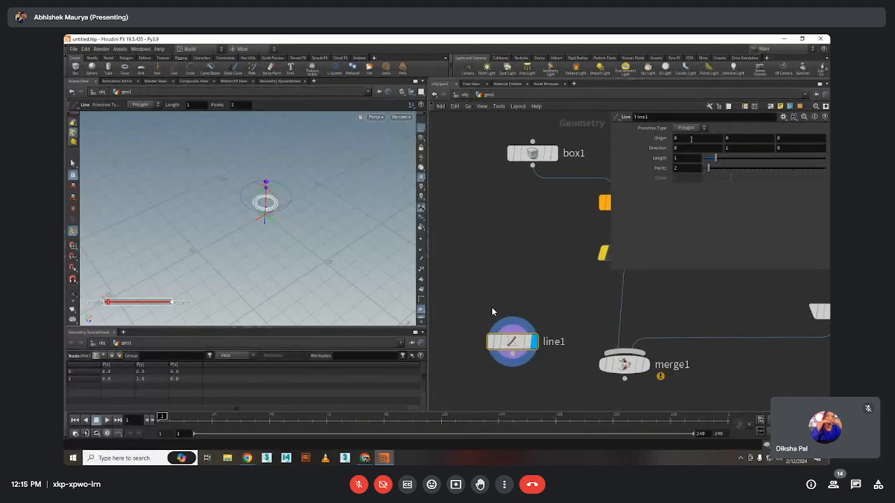
pyautogui.scroll(5, 304, 239)
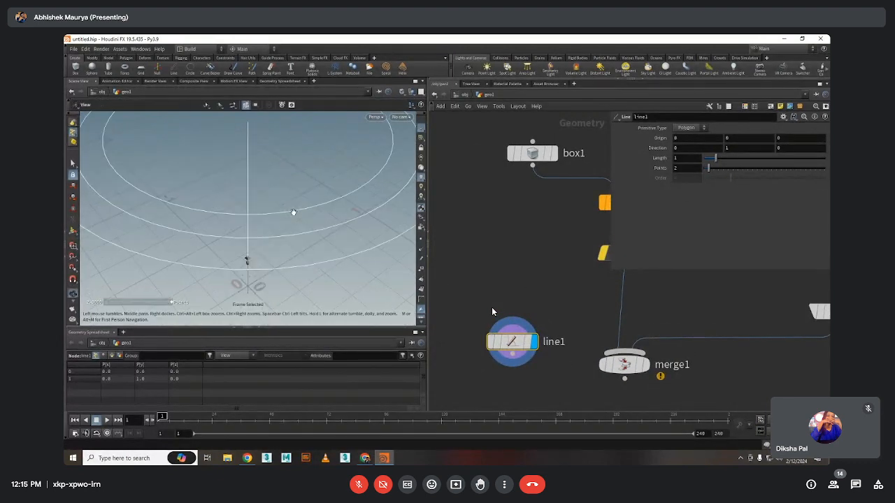
pyautogui.scroll(-2, 273, 248)
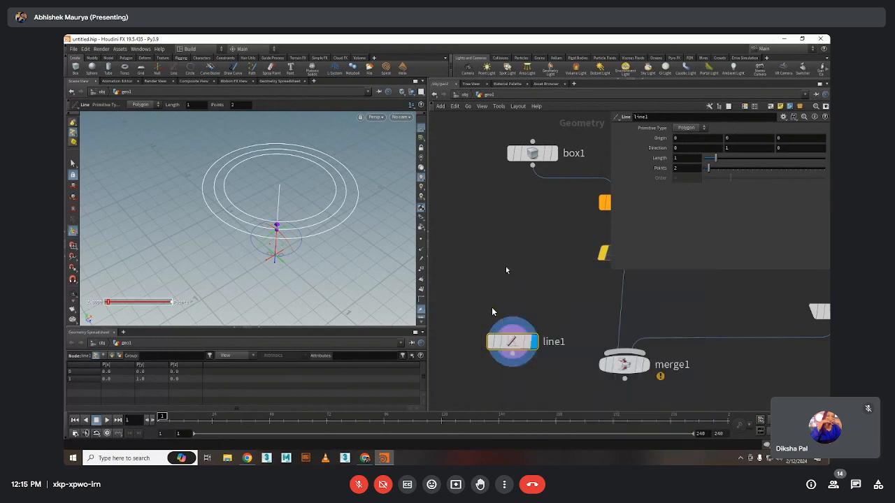
# Add a Copy to Points node below line1 and detach it from the line's output
pyautogui.scroll(-3, 492, 312)
pyautogui.press('Tab')
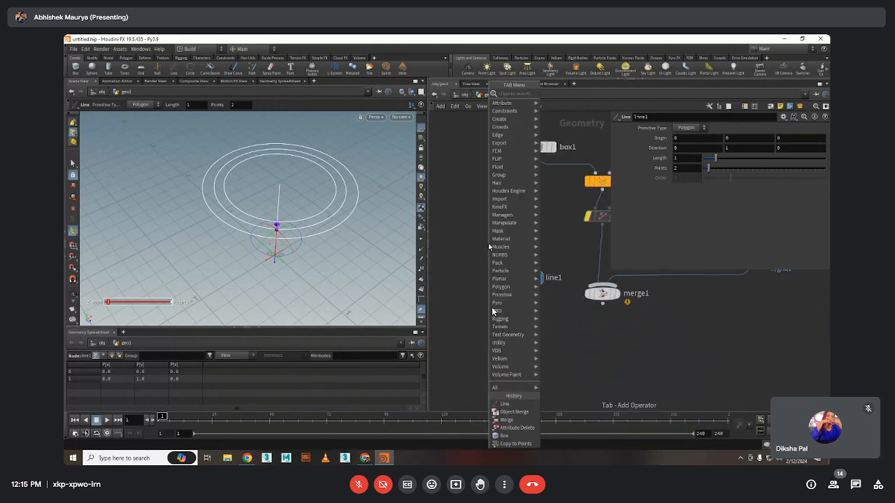
pyautogui.write('copyt')
pyautogui.press('Down')
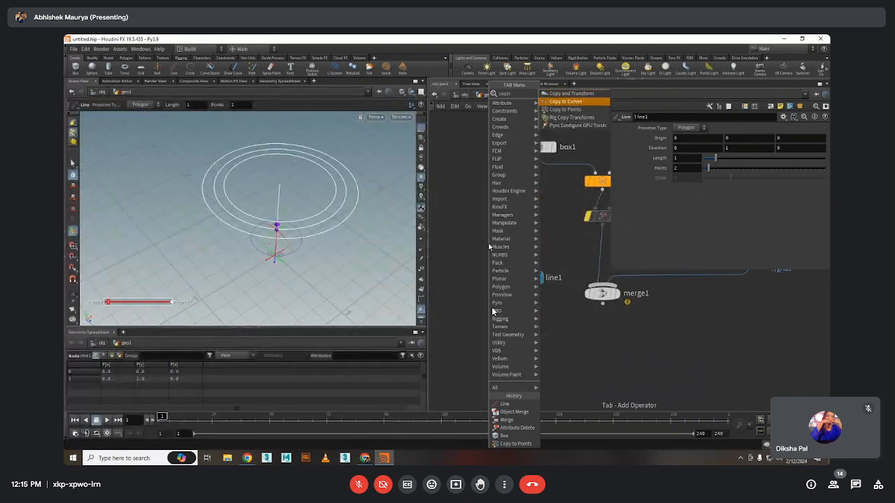
pyautogui.press('Down')
pyautogui.press('Return')
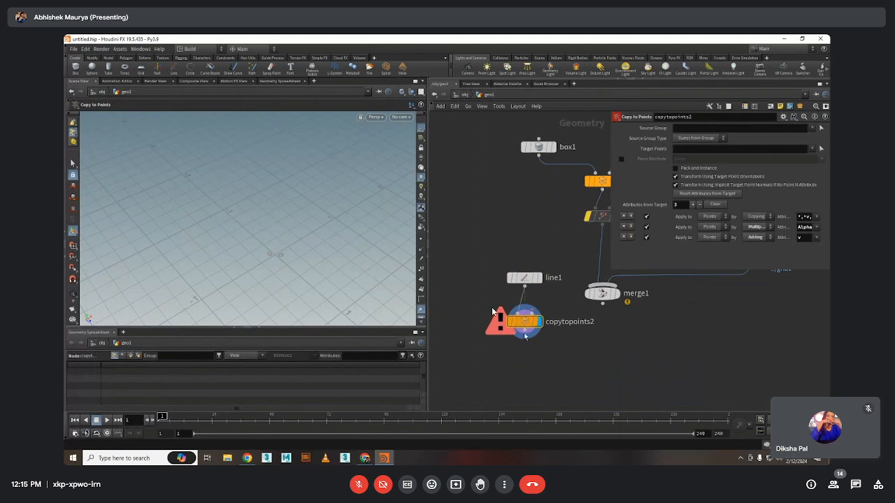
pyautogui.moveTo(509, 333); pyautogui.dragTo(506, 378)
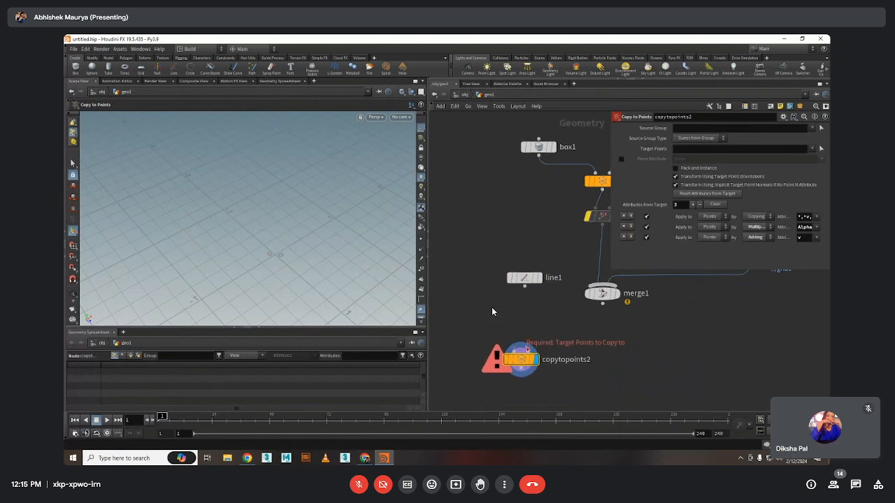
# Add a Box node and wire it as copytopoints2's source geometry, with line1 supplying the target points
pyautogui.press('Tab')
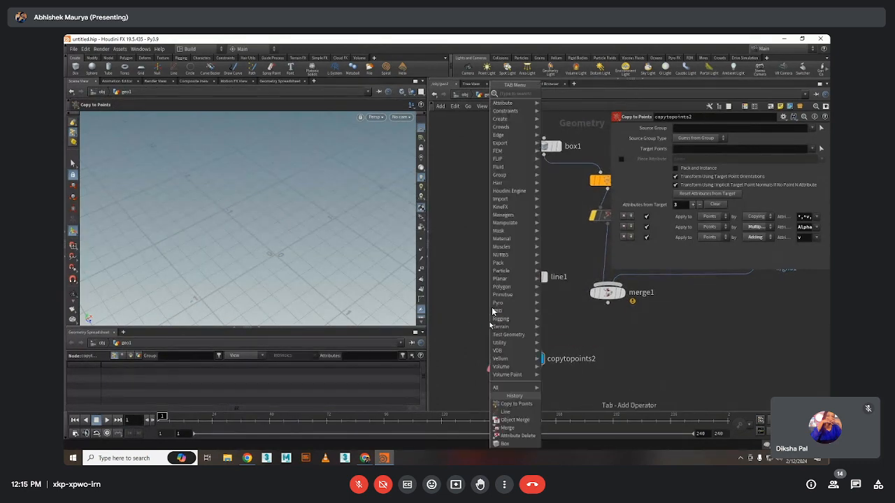
pyautogui.write('box')
pyautogui.press('Return')
pyautogui.moveTo(489, 323); pyautogui.dragTo(521, 351)
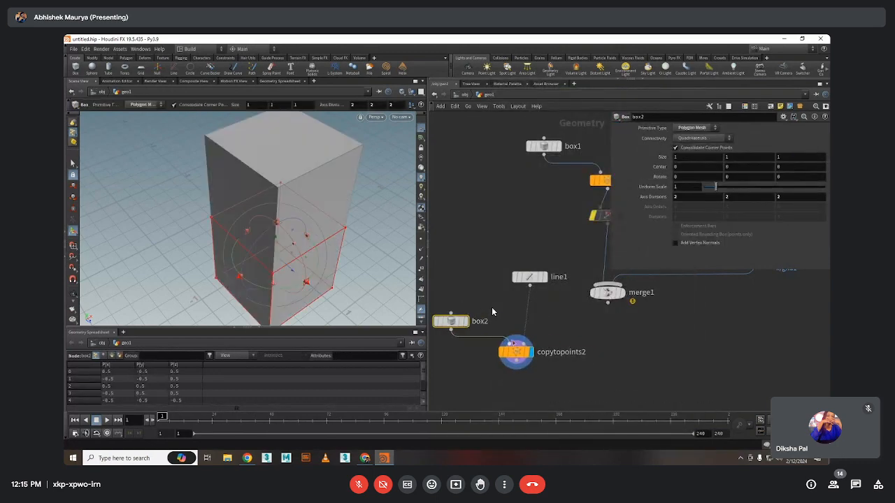
# Set line1's Direction to 0, 0, 1 so the boxes are copied along the Z axis
pyautogui.moveTo(528, 288); pyautogui.dragTo(530, 289)
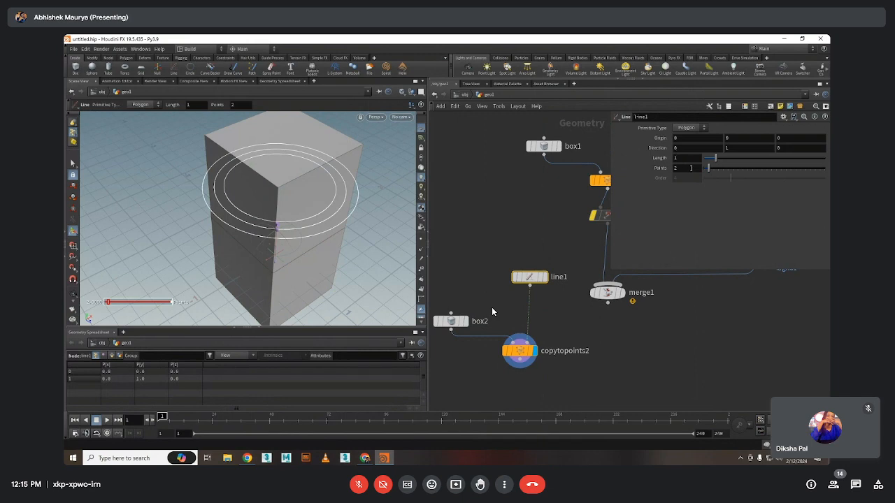
pyautogui.click(735, 148)
pyautogui.write('0')
pyautogui.press('Tab')
pyautogui.write('1')
pyautogui.press('Return')
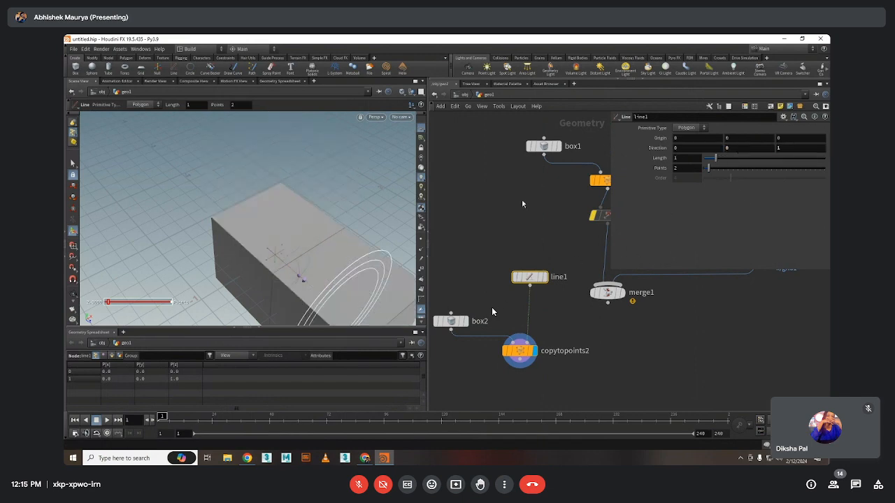
pyautogui.press('h')
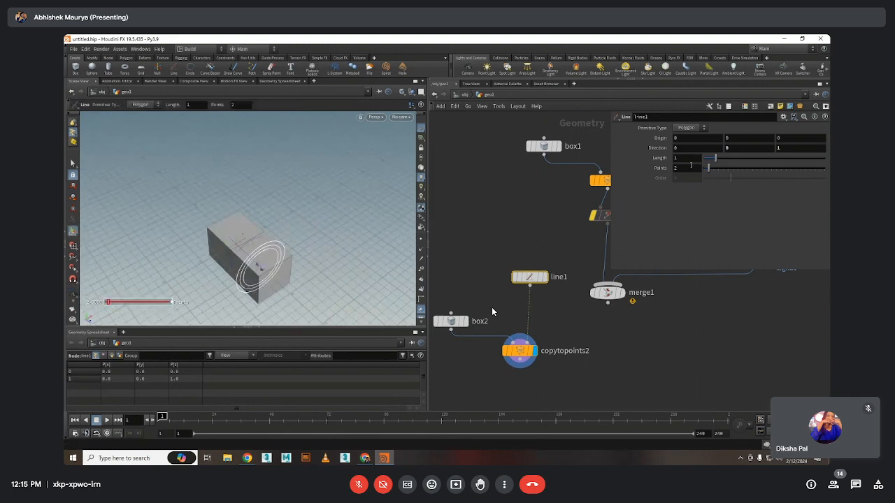
# Set line1 to 6 points and a length of 7 to space the copied boxes apart
pyautogui.moveTo(708, 168); pyautogui.dragTo(790, 158)
pyautogui.press('Escape')
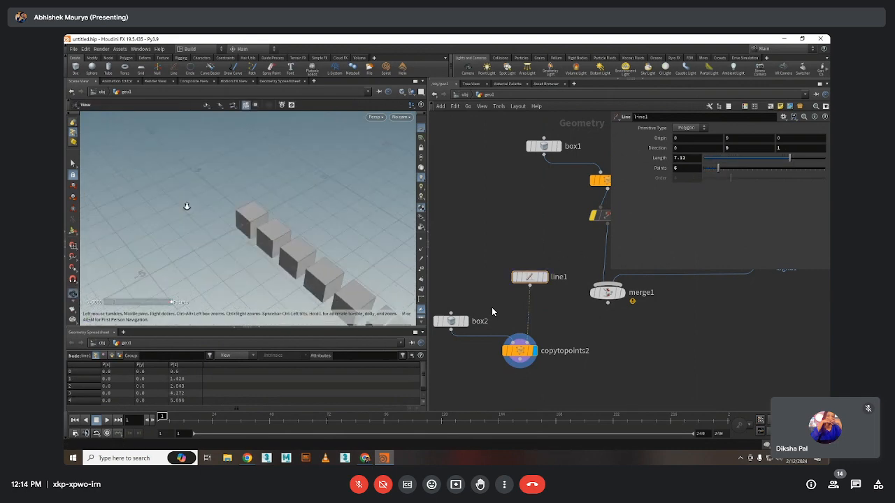
pyautogui.moveTo(186, 205); pyautogui.dragTo(268, 339)
pyautogui.press('Return')
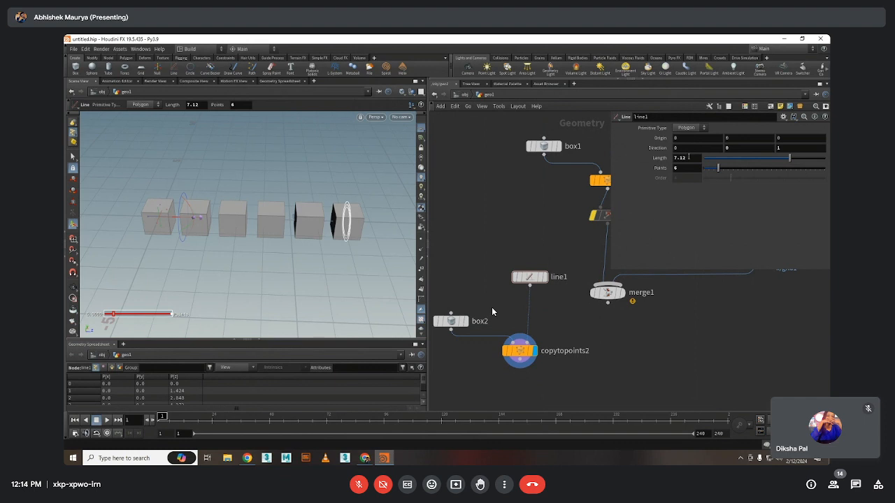
pyautogui.doubleClick(688, 157)
pyautogui.write('7')
pyautogui.press('Return')
# Inspect the geometry information of box2 and copytopoints2, comparing it with line1's settings
pyautogui.click(451, 321)
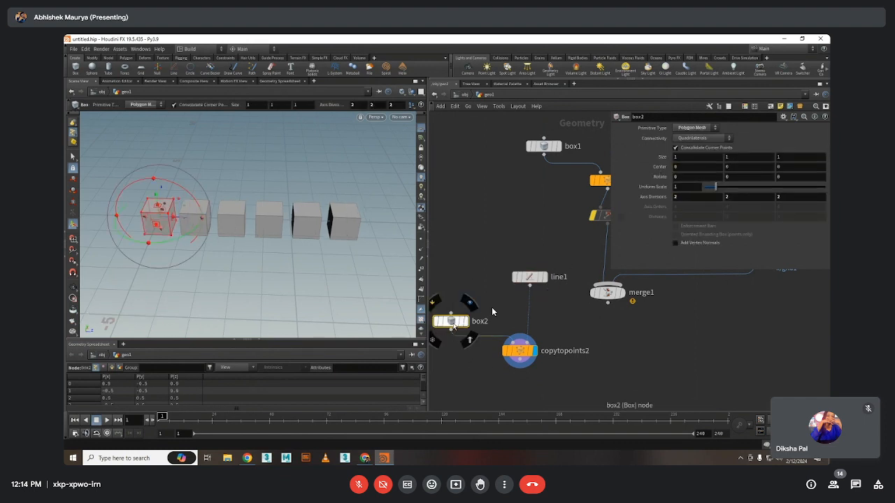
pyautogui.middleClick(453, 324)
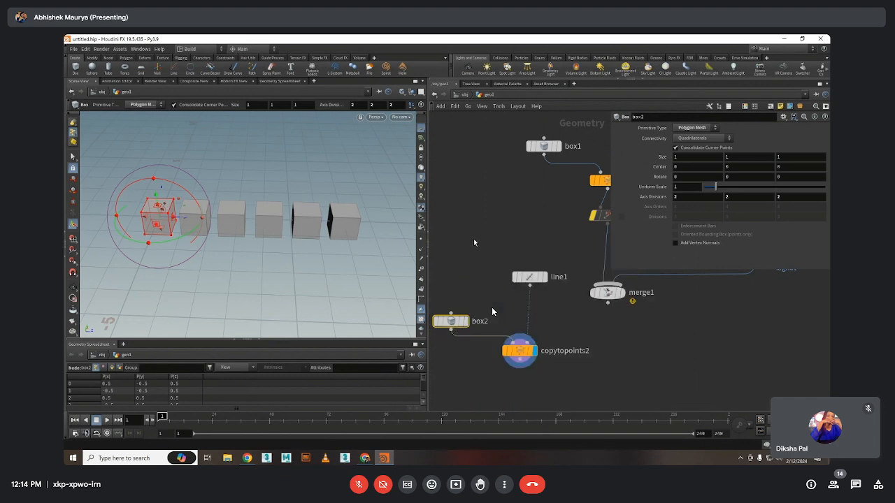
pyautogui.click(530, 277)
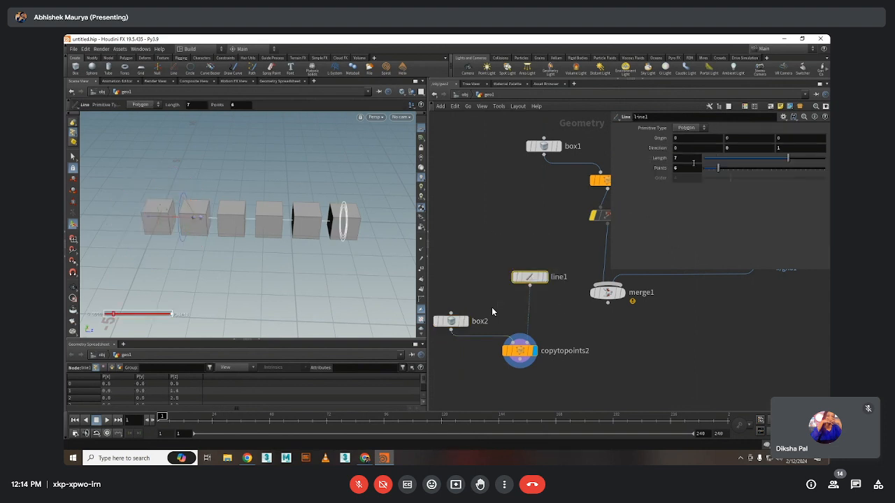
pyautogui.click(549, 335)
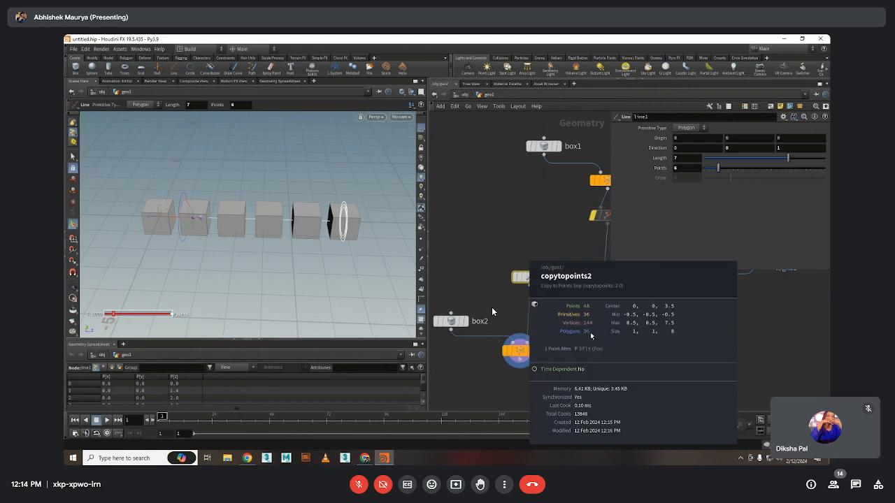
# Examine copytopoints2's geometry information again and relate its points to the line1 and box2 inputs
pyautogui.press('Escape')
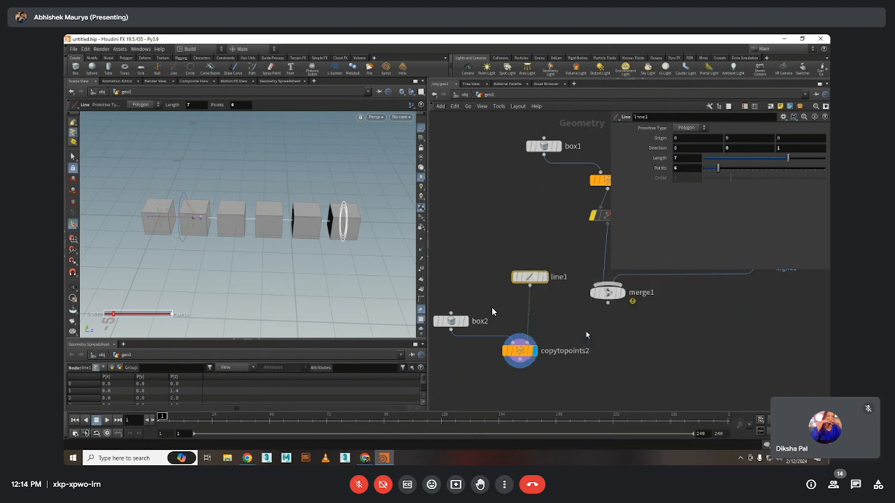
pyautogui.moveTo(523, 324); pyautogui.dragTo(560, 317, button='middle')
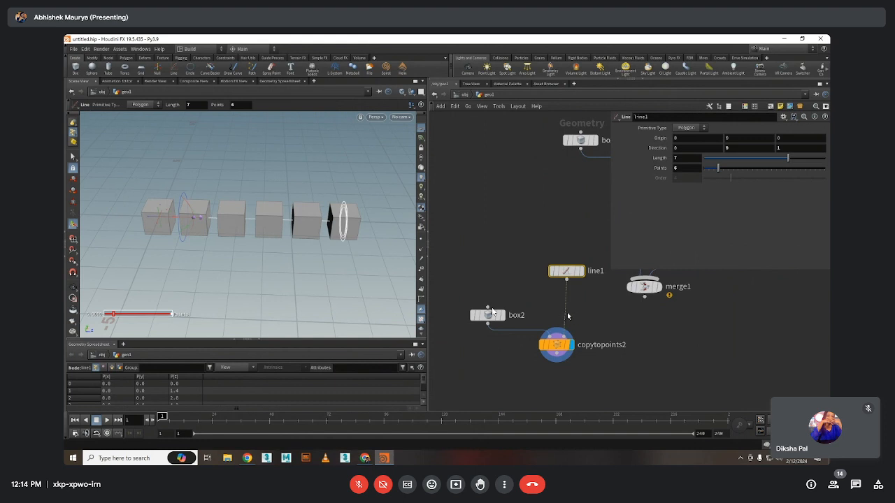
pyautogui.click(570, 327)
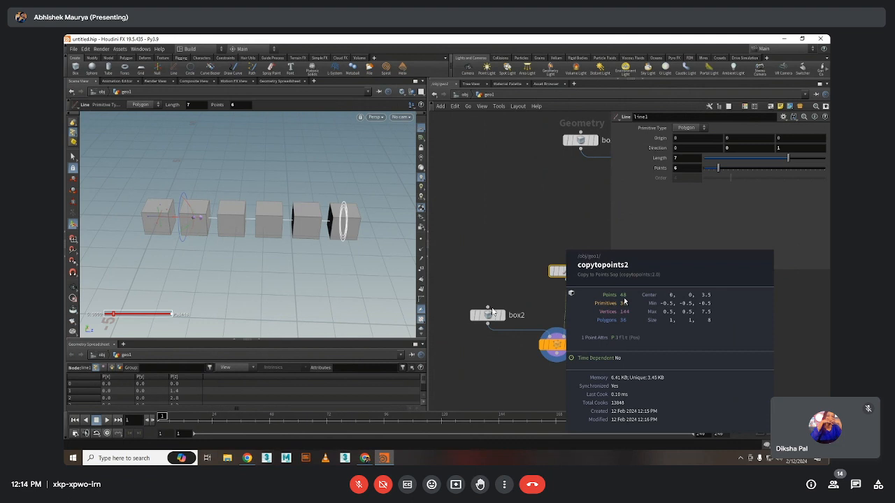
pyautogui.moveTo(571, 275)
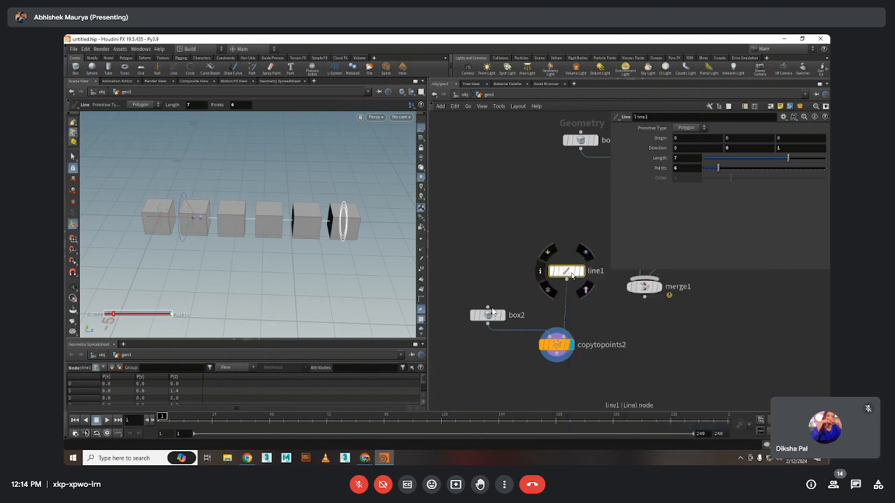
pyautogui.click(487, 315)
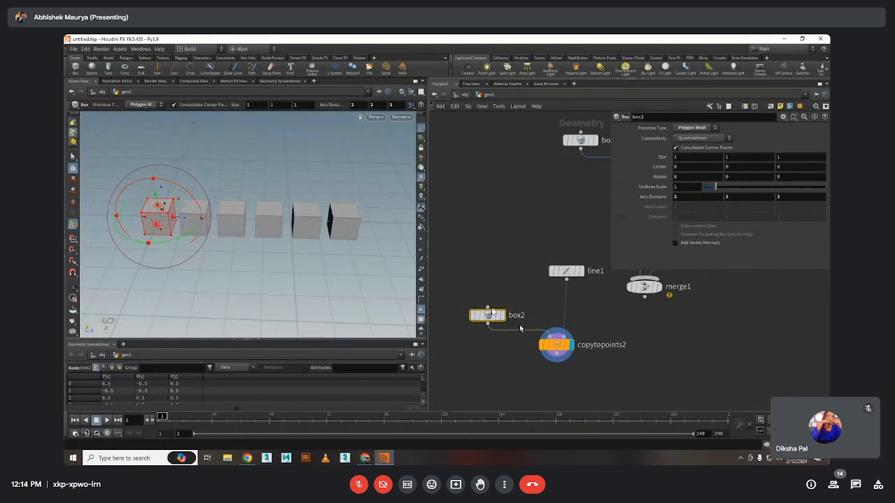
pyautogui.moveTo(553, 324)
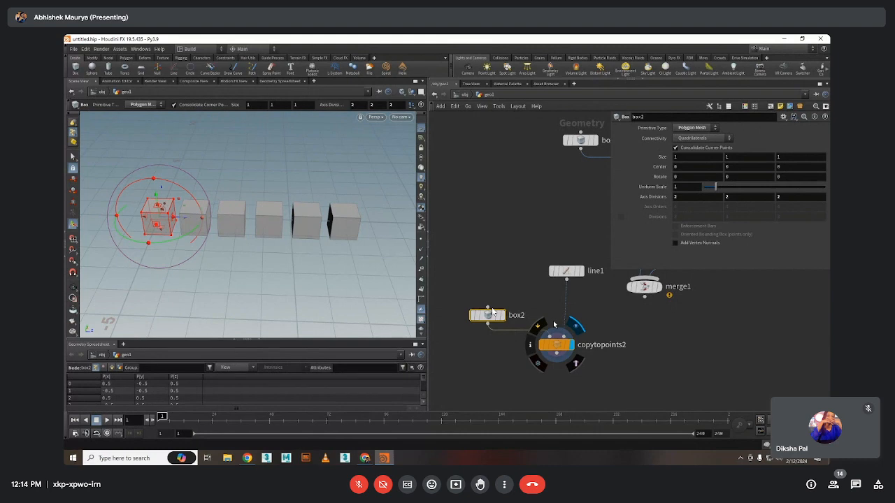
# Enable Pack and Instance on copytopoints2, comparing its geometry information with the option on and off
pyautogui.click(556, 344)
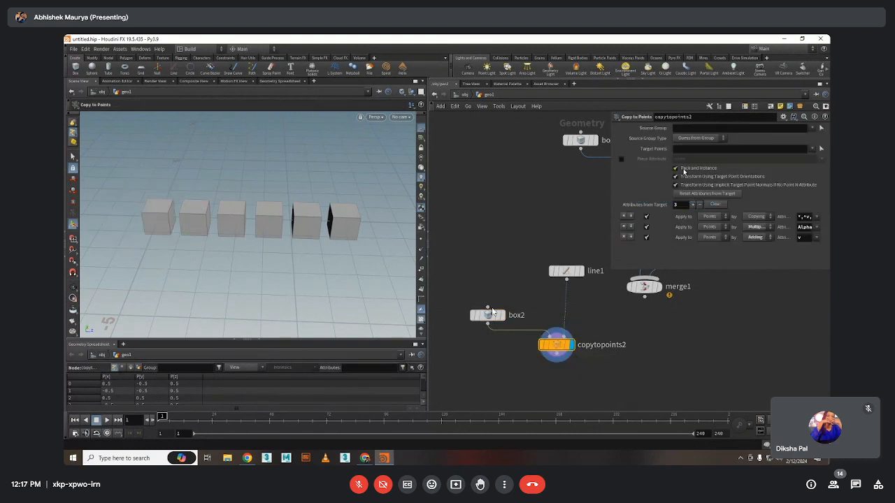
pyautogui.click(683, 170)
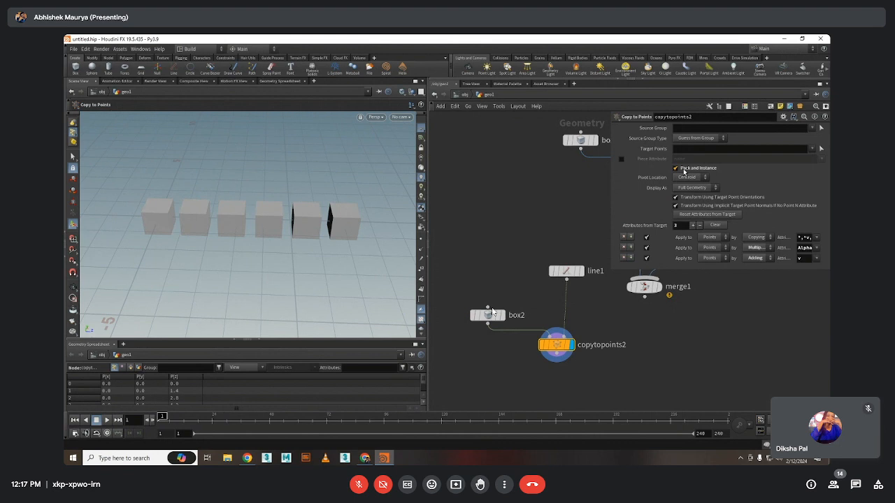
pyautogui.click(548, 339)
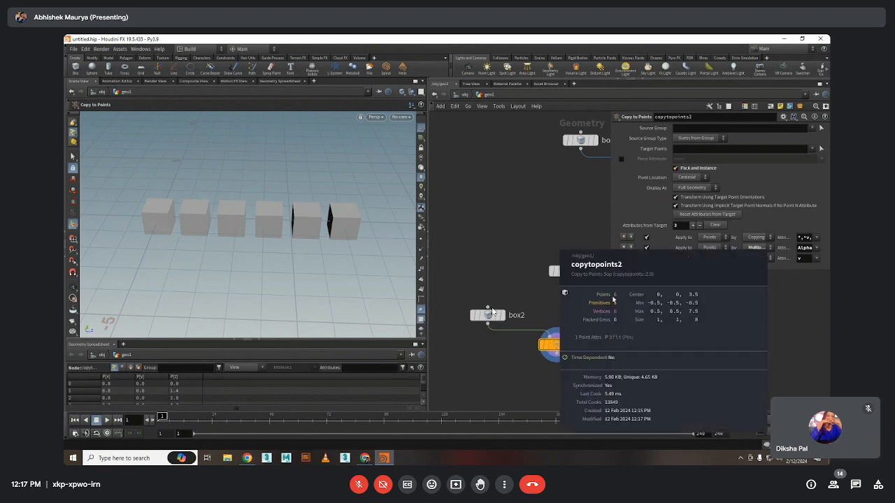
pyautogui.click(676, 169)
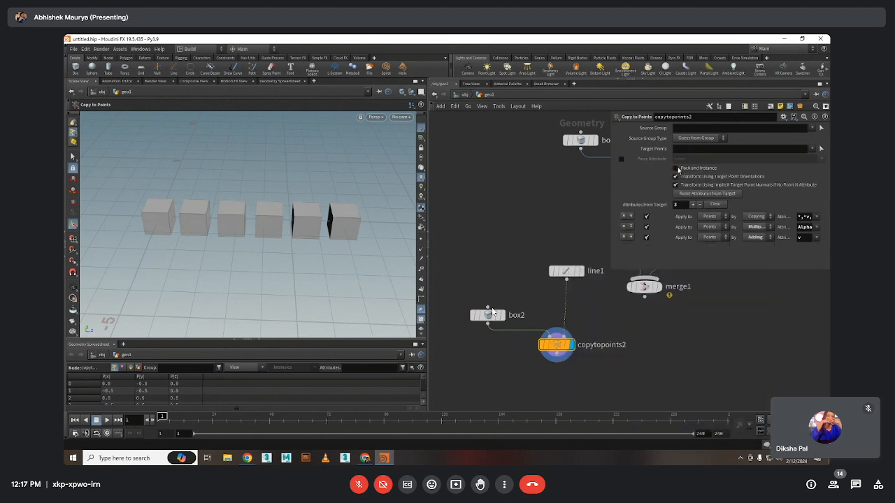
pyautogui.click(676, 169)
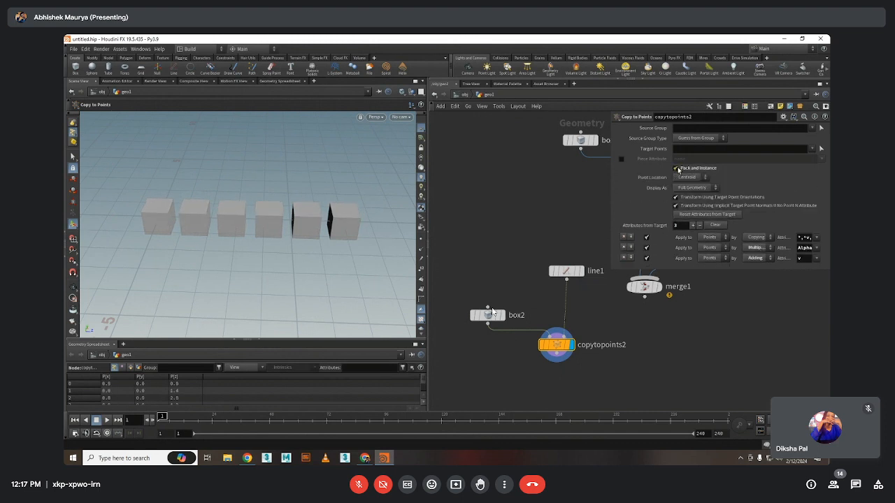
pyautogui.middleClick(555, 345)
# Replace box2 with a Rubber Toy test geometry node wired into copytopoints2 as the source geometry
pyautogui.click(487, 314)
pyautogui.press('Delete')
pyautogui.press('Tab')
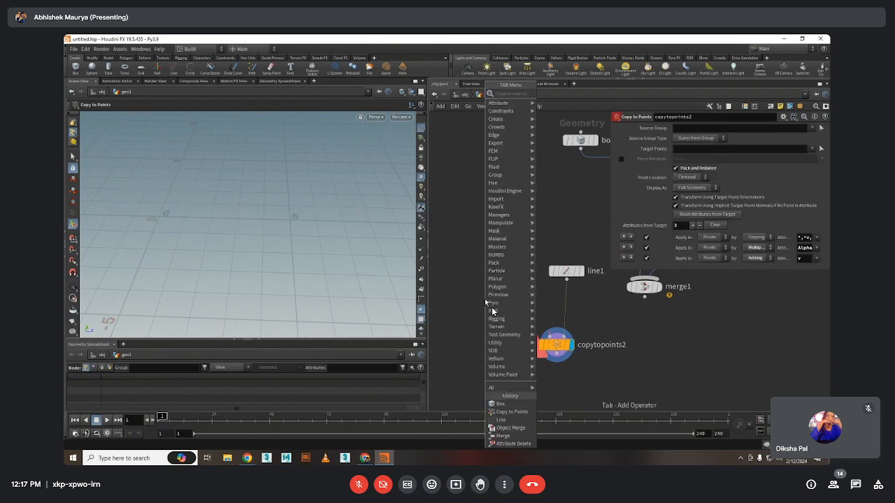
pyautogui.write('rubber')
pyautogui.press('Return')
pyautogui.click(491, 311)
pyautogui.click(549, 339)
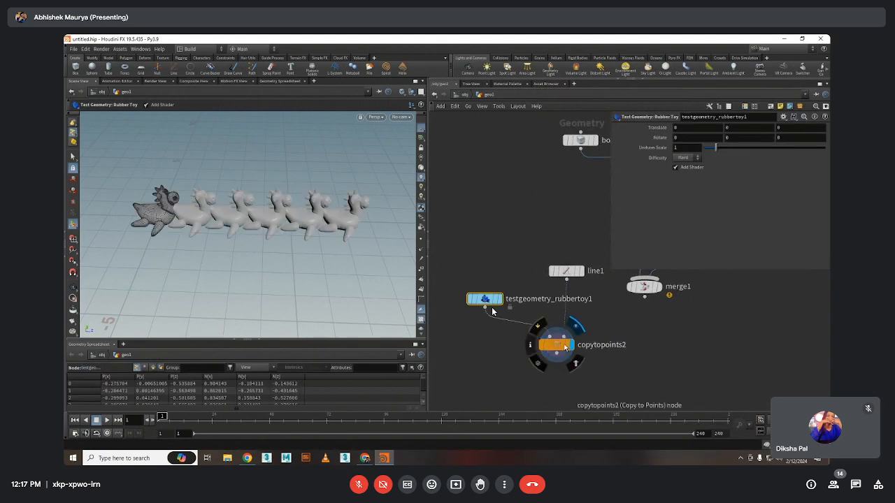
# Compare copytopoints2's geometry information for the rubber toys with Pack and Instance off and on, leaving the option enabled
pyautogui.middleClick(556, 352)
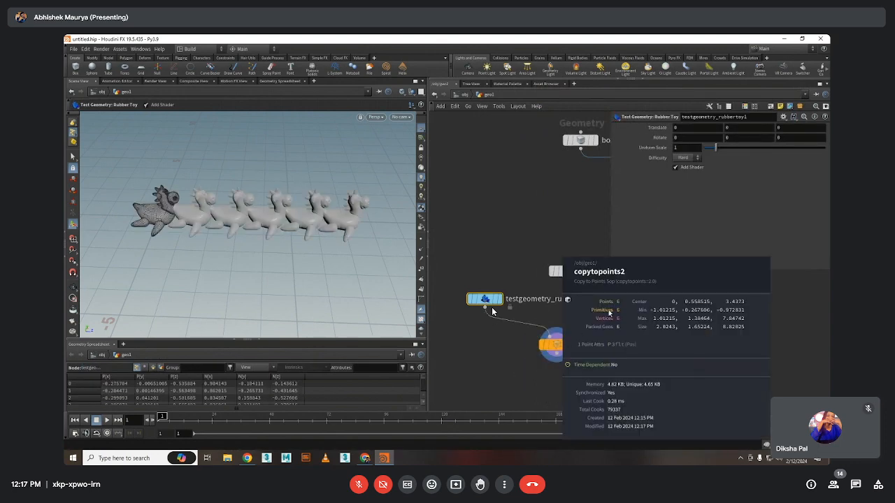
pyautogui.click(557, 342)
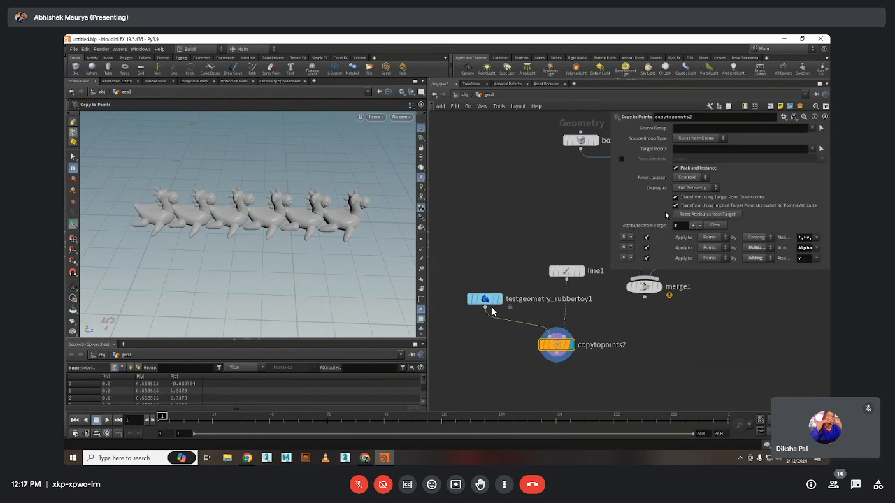
pyautogui.middleClick(557, 346)
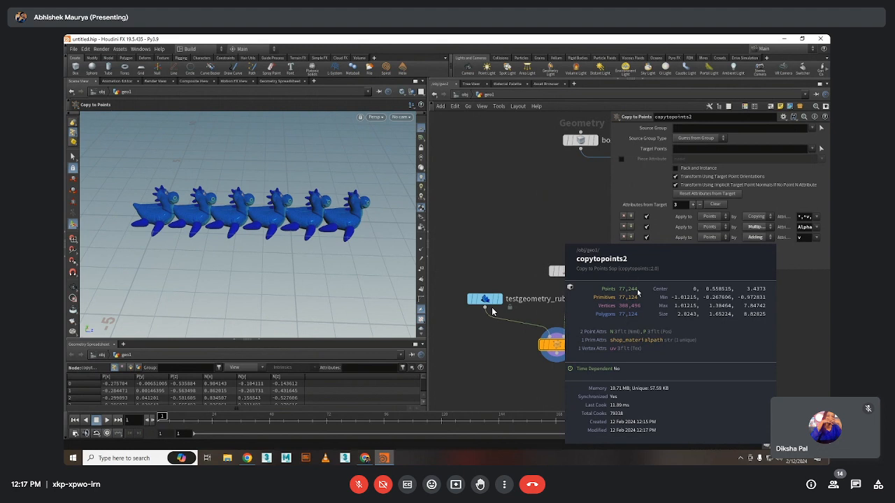
pyautogui.click(690, 169)
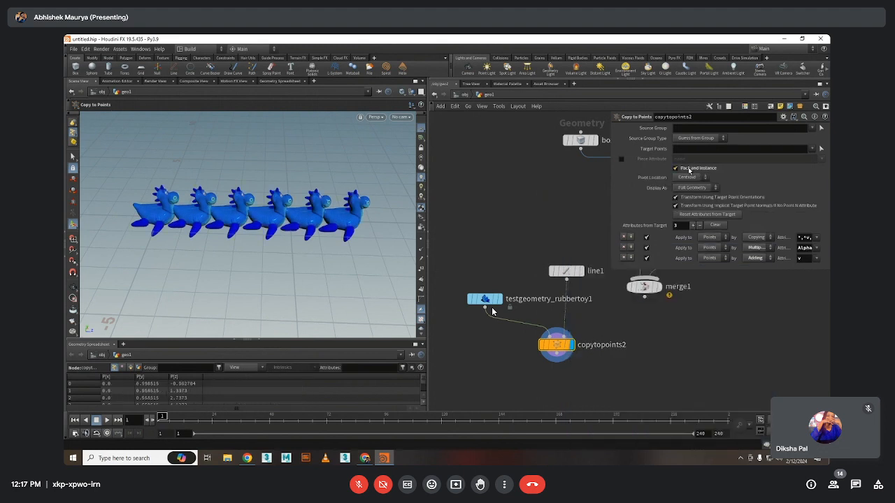
pyautogui.click(565, 348)
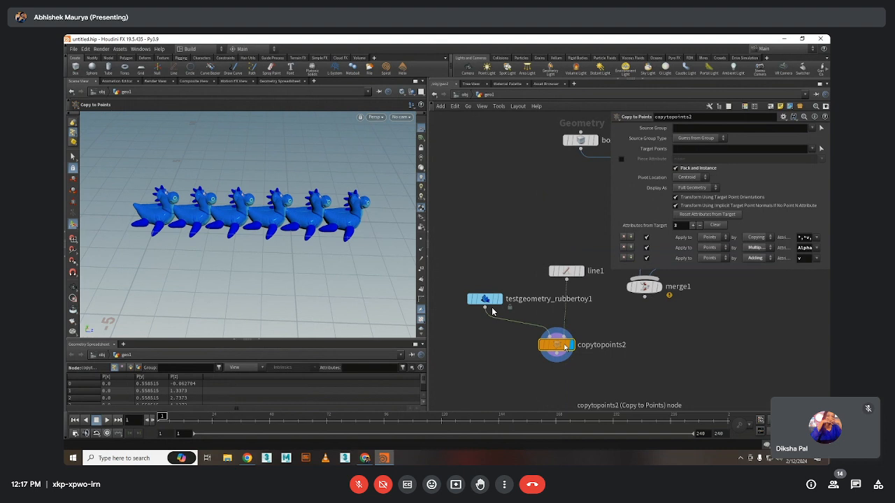
pyautogui.moveTo(498, 301); pyautogui.dragTo(492, 312)
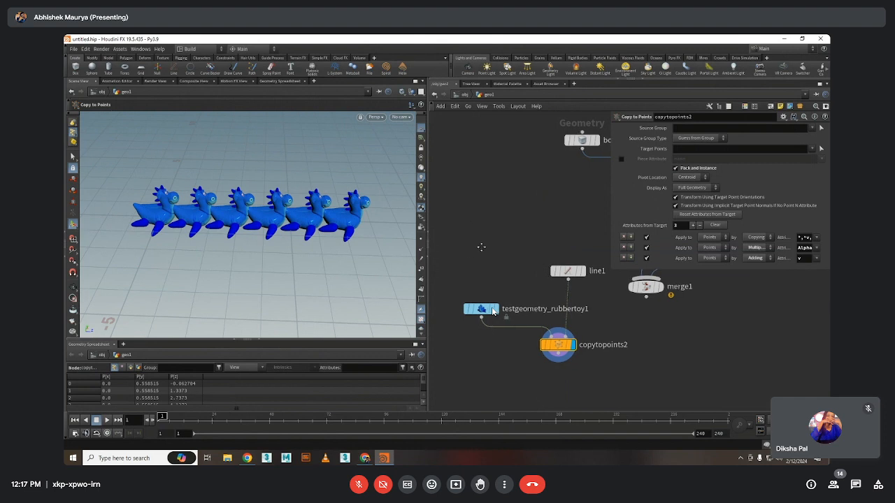
pyautogui.scroll(-2, 492, 311)
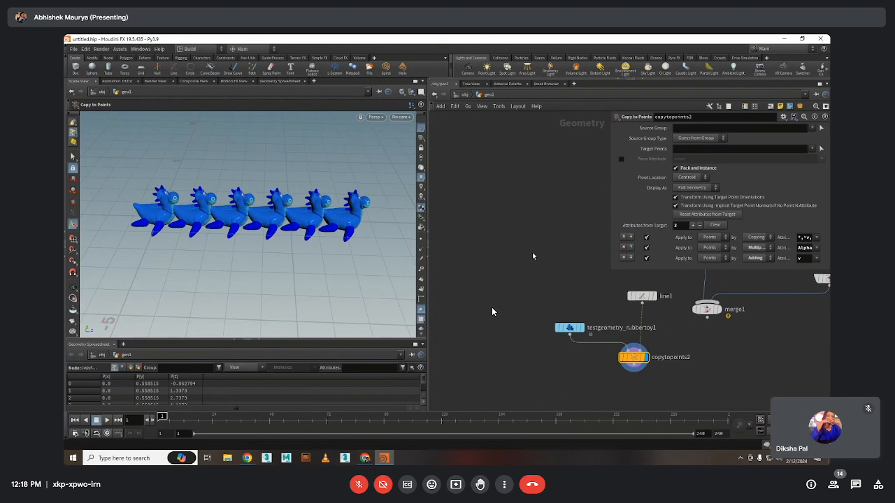
# Open Paint and sketch a circle split into three sections with arrows leading outward from it
pyautogui.press('super')
pyautogui.write('paint')
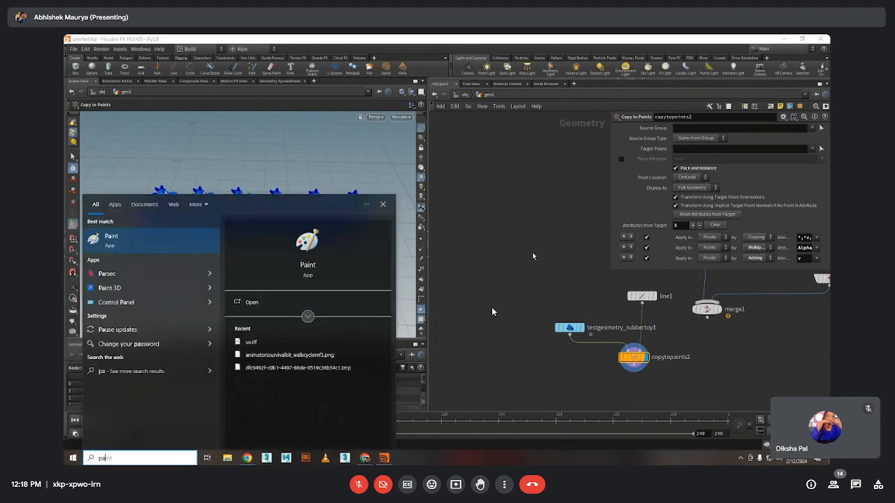
pyautogui.press('Return')
pyautogui.moveTo(204, 124)
pyautogui.mouseDown()
pyautogui.moveTo(226, 130)
pyautogui.moveTo(192, 134)
pyautogui.moveTo(211, 129)
pyautogui.mouseUp()
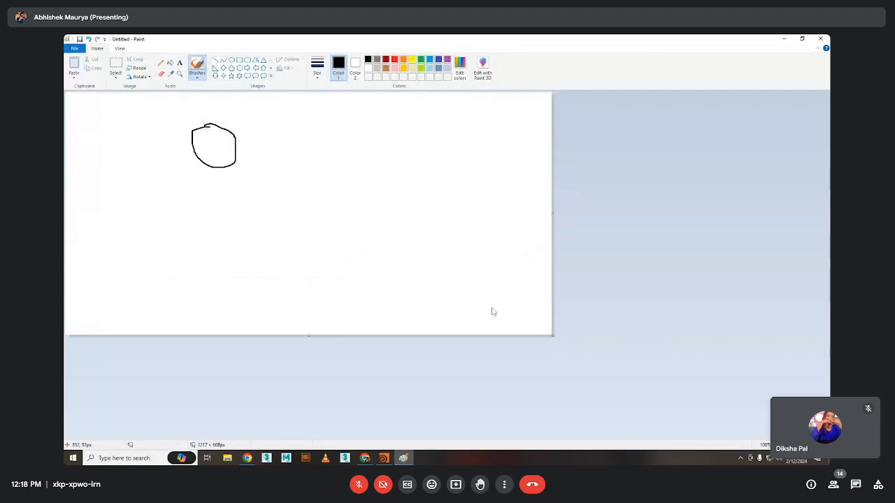
pyautogui.press('Escape')
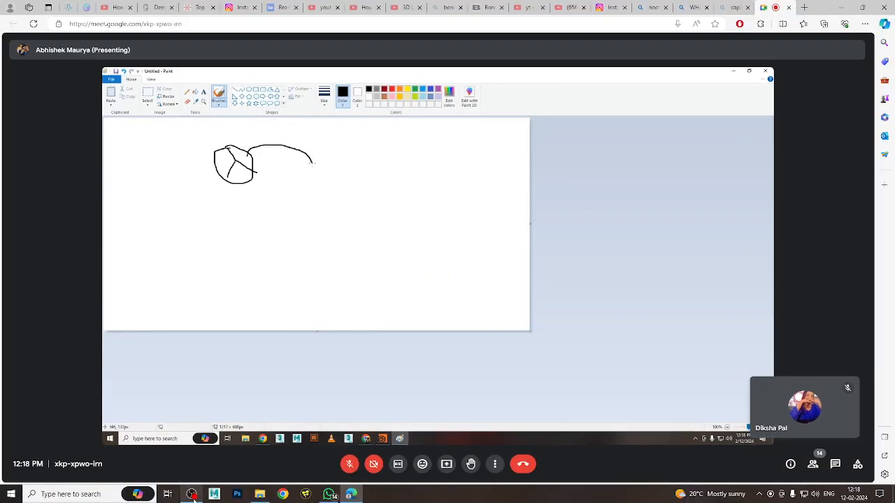
pyautogui.click(192, 494)
pyautogui.click(193, 494)
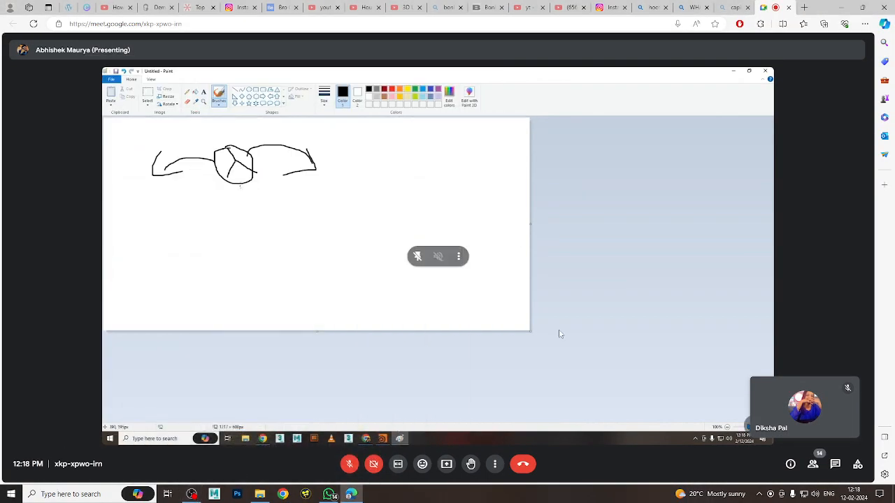
pyautogui.doubleClick(560, 334)
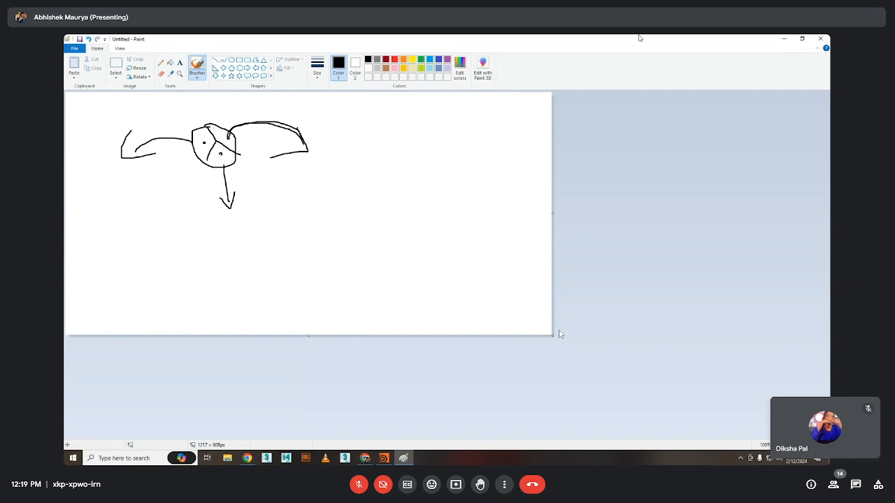
# Switch back to Houdini and move the line, rubber toy and copytopoints2 node group away from the other network
pyautogui.hotkey('alt', 'Tab')
pyautogui.scroll(-5, 559, 334)
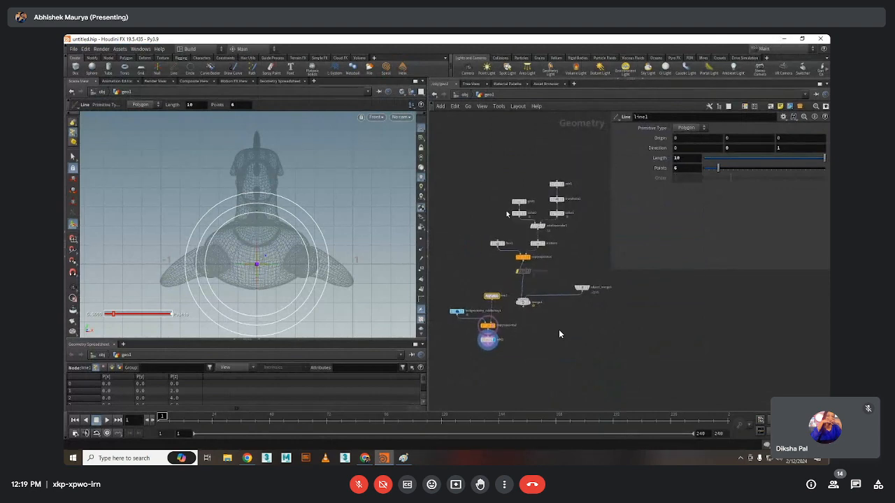
pyautogui.moveTo(519, 284); pyautogui.dragTo(550, 284, button='middle')
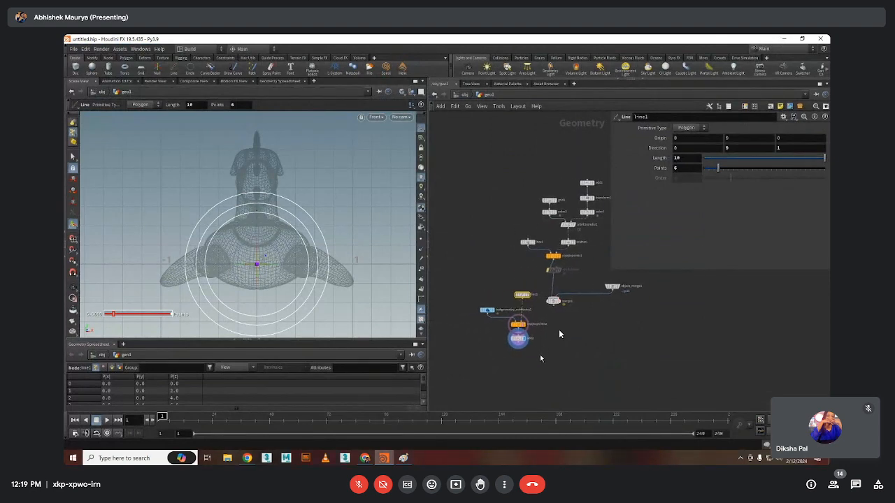
pyautogui.moveTo(471, 280); pyautogui.dragTo(555, 366)
pyautogui.moveTo(559, 334); pyautogui.dragTo(580, 355, button='middle')
pyautogui.moveTo(543, 320); pyautogui.dragTo(498, 268)
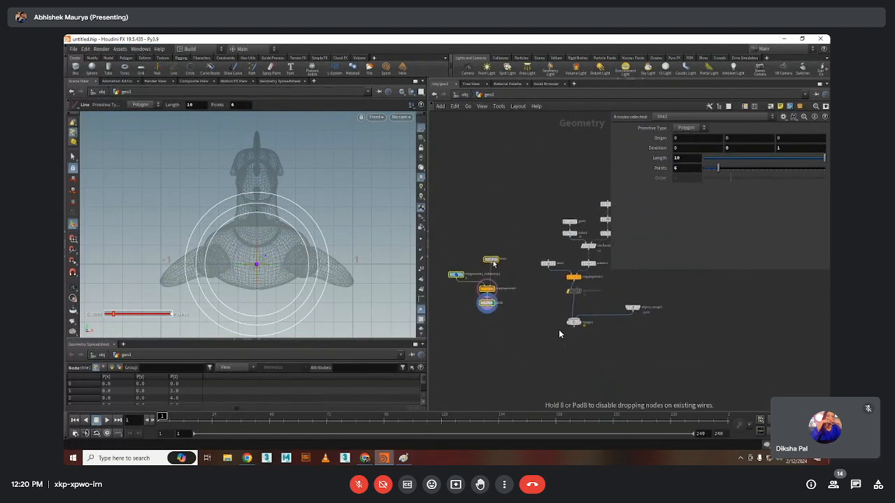
pyautogui.click(538, 296)
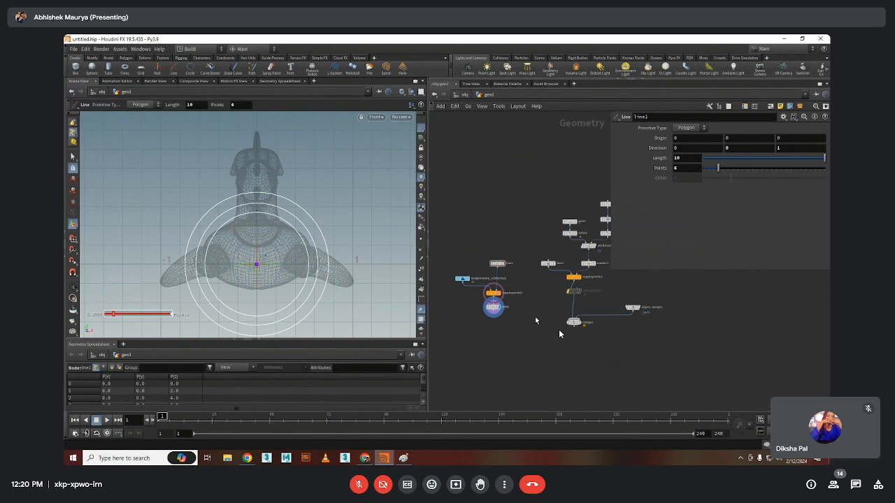
# Delete all nodes in the geo1 network, including the rubber toy setup and the attribute transfer setup
pyautogui.moveTo(550, 281); pyautogui.dragTo(576, 272, button='middle')
pyautogui.hotkey('space', '1')
pyautogui.moveTo(259, 233)
pyautogui.mouseDown()
pyautogui.moveTo(396, 253)
pyautogui.moveTo(376, 239)
pyautogui.moveTo(339, 254)
pyautogui.moveTo(291, 234)
pyautogui.mouseUp()
pyautogui.press('Return')
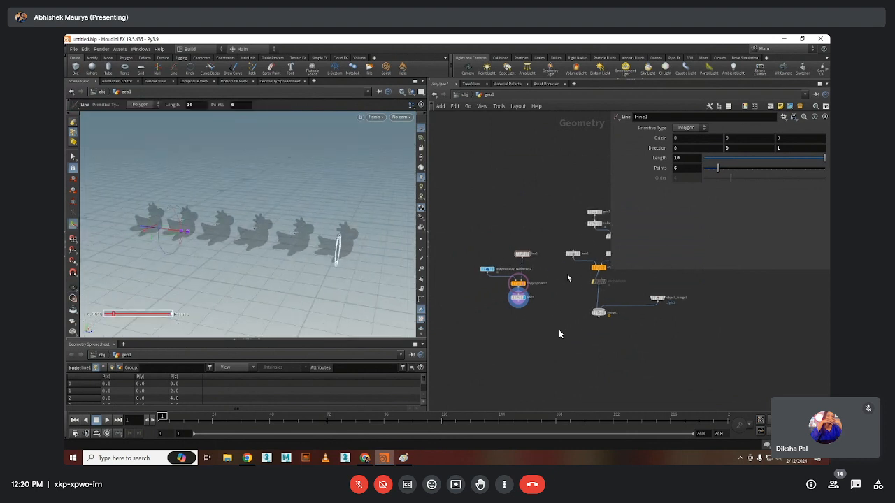
pyautogui.moveTo(521, 323); pyautogui.dragTo(496, 336, button='middle')
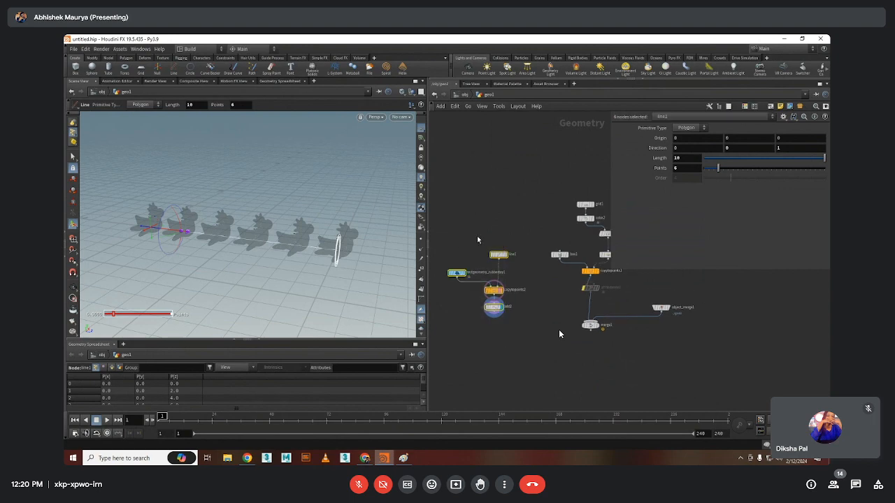
pyautogui.moveTo(473, 205); pyautogui.dragTo(626, 384)
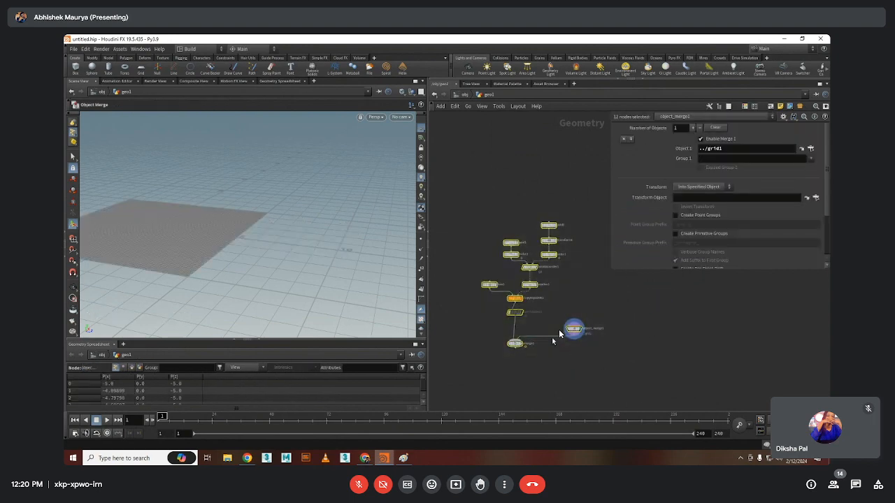
pyautogui.press('Delete')
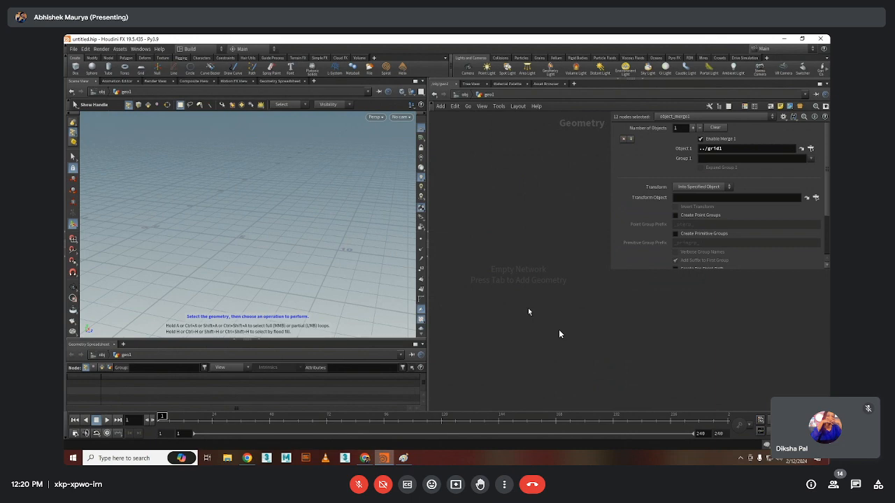
pyautogui.press('Tab')
pyautogui.write('grid')
pyautogui.press('Return')
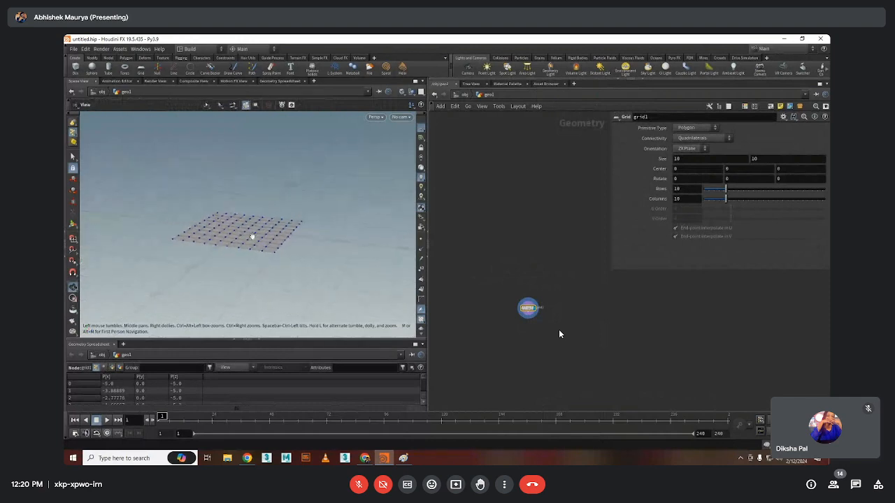
pyautogui.moveTo(491, 275); pyautogui.dragTo(594, 353)
pyautogui.press('Delete')
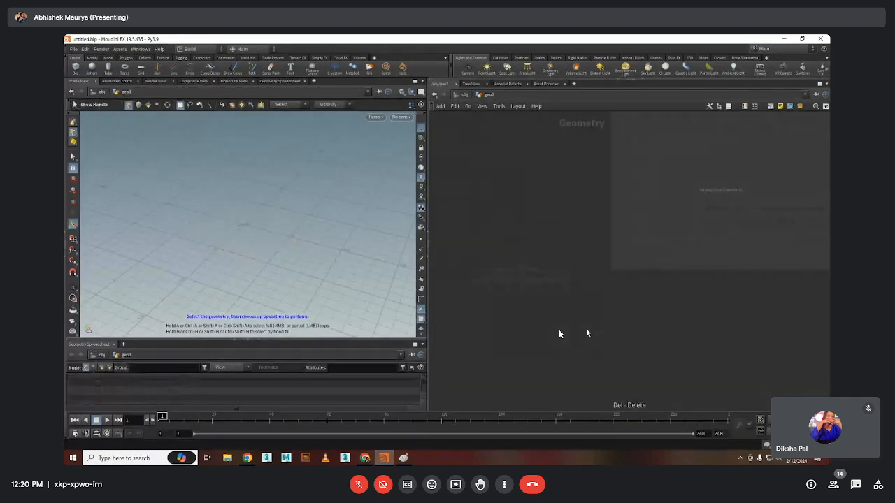
# Add a Circle node to the geo1 network and set its orientation to ZX Plane
pyautogui.press('Tab')
pyautogui.write('circ')
pyautogui.press('Return')
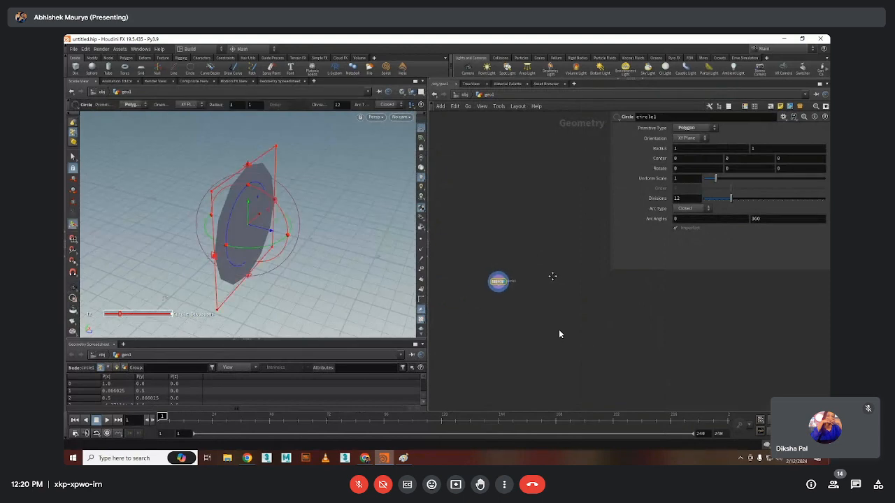
pyautogui.click(508, 280)
pyautogui.click(697, 139)
pyautogui.click(686, 162)
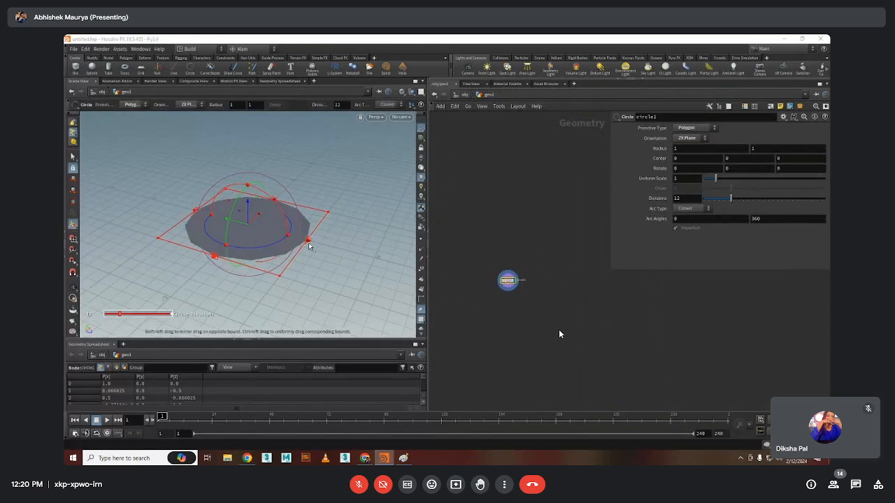
# Add a Reverse node after circle1 and display its result
pyautogui.press('Tab')
pyautogui.write('reverse')
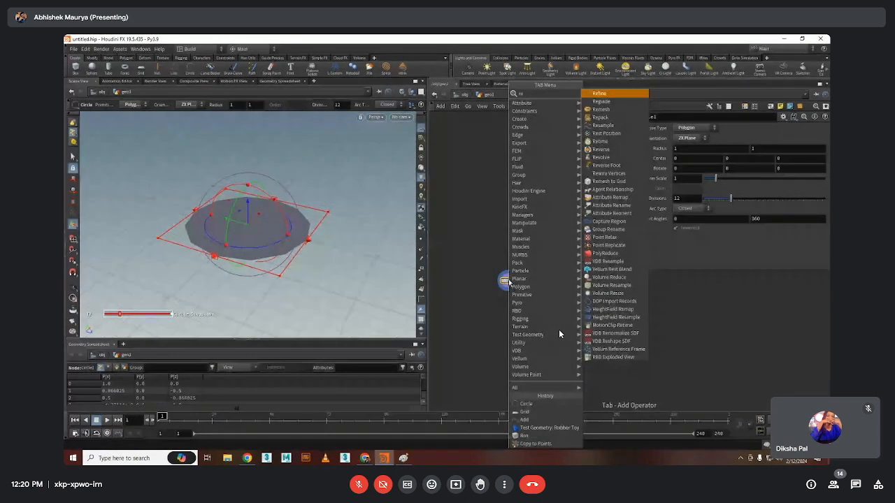
pyautogui.press('Return')
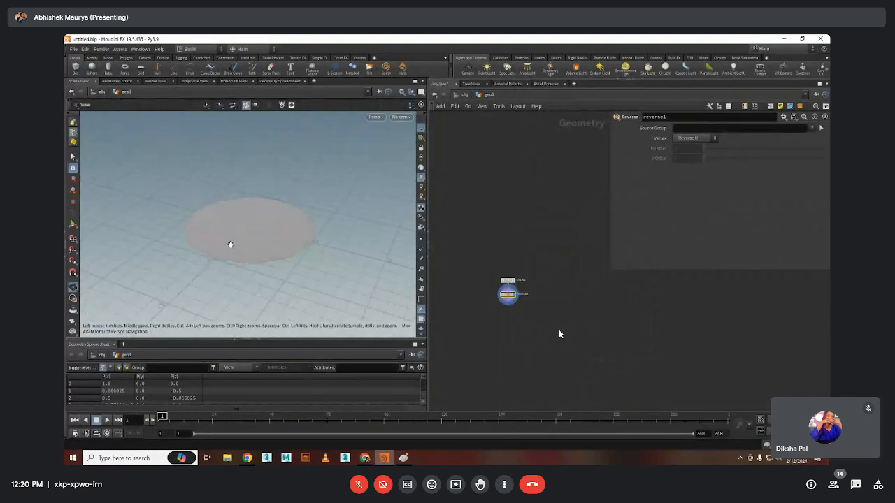
pyautogui.scroll(3, 491, 320)
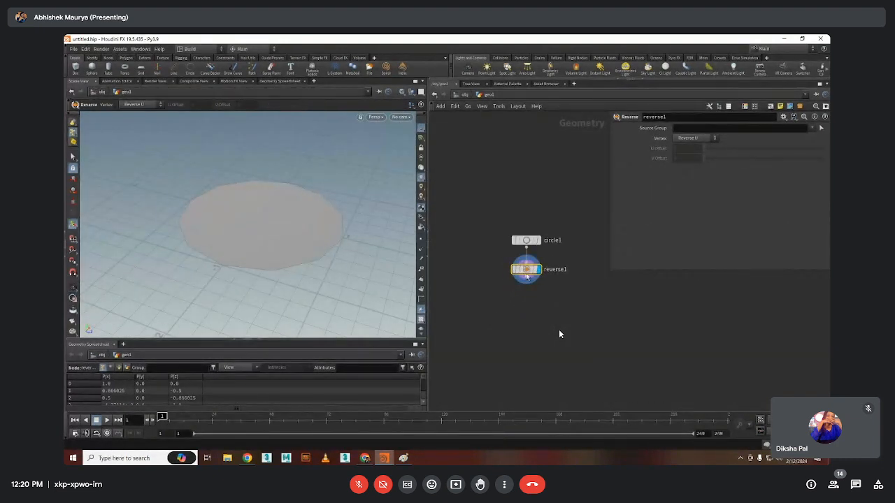
# Add a PolyExtrude node after reverse1 and display it
pyautogui.press('Tab')
pyautogui.write('ext')
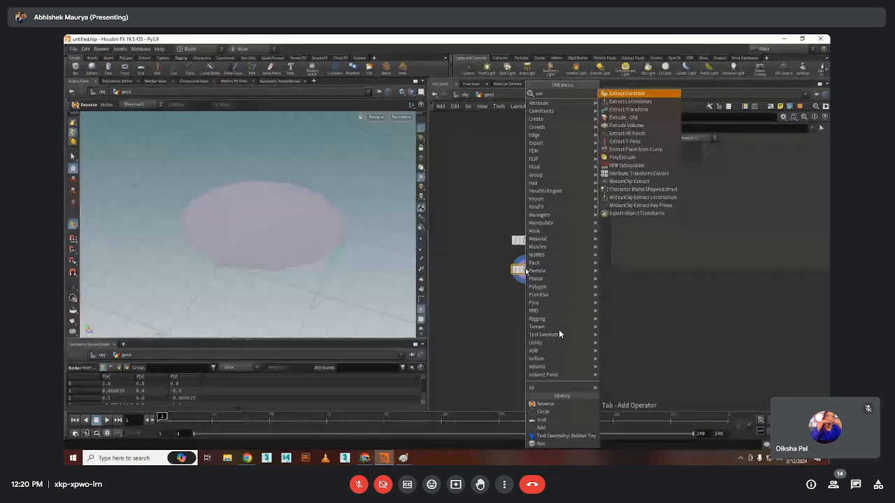
pyautogui.press('Up')
pyautogui.press('Down')
pyautogui.press('Down')
pyautogui.press('Down')
pyautogui.press('Down')
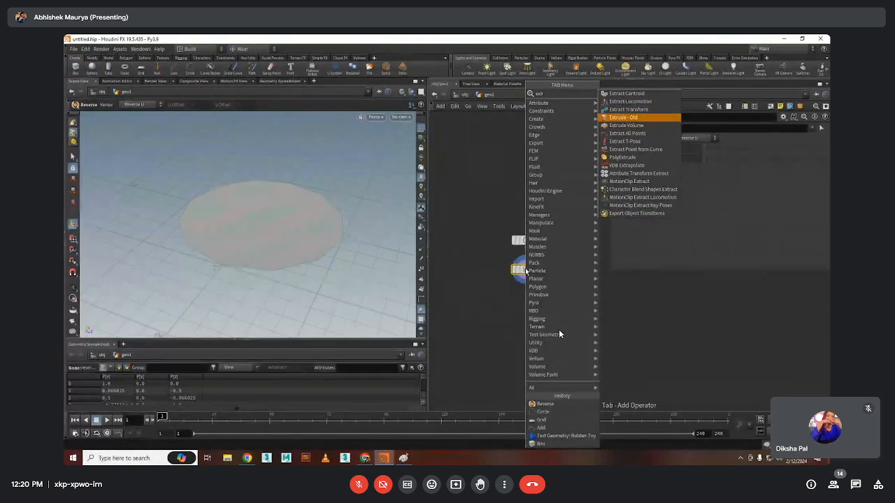
pyautogui.press('Down')
pyautogui.press('Down')
pyautogui.press('Down')
pyautogui.press('Down')
pyautogui.press('Down')
pyautogui.press('Return')
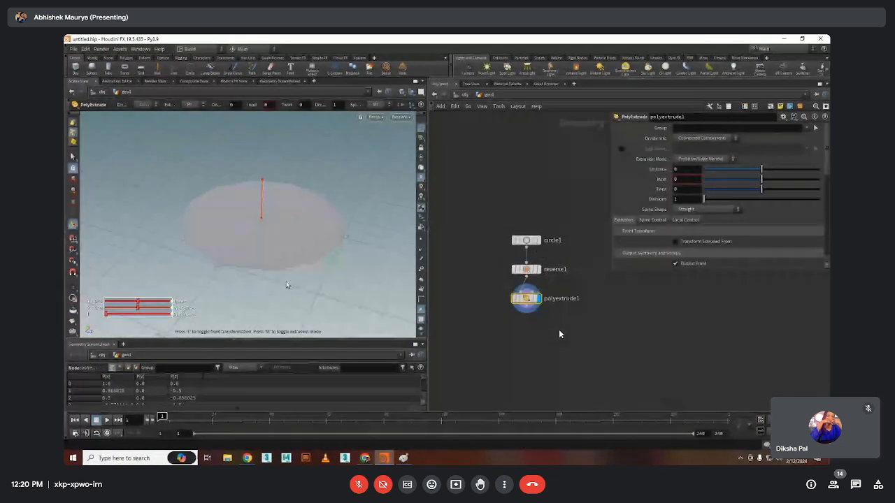
# Try an Inset of 0.1 on polyextrude1, reset it to 0 and set Distance to 0.1
pyautogui.click(687, 179)
pyautogui.write('0.1')
pyautogui.press('Return')
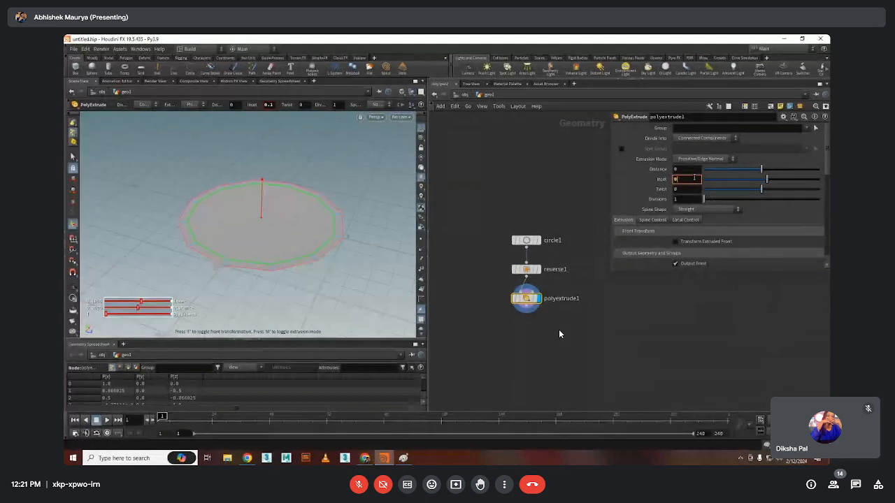
pyautogui.press('Return')
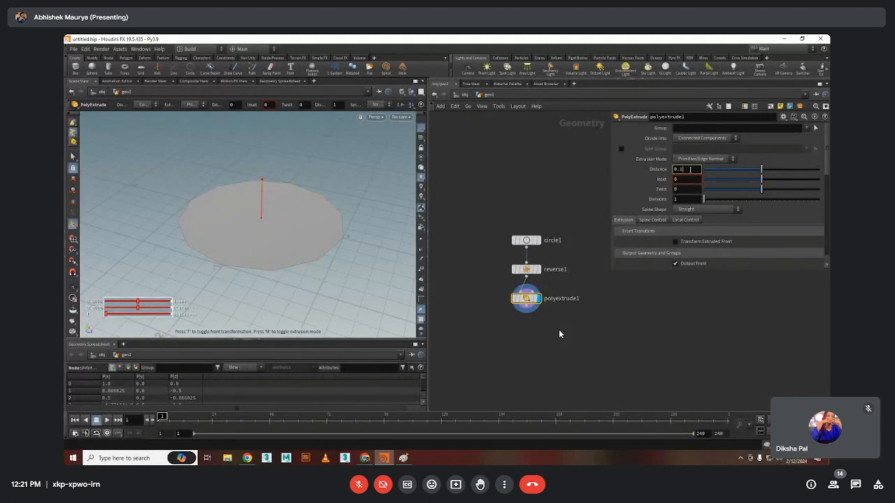
pyautogui.press('Return')
# Try different positive and negative Inset values and 6 Divisions on the extruded disc, restoring the original Inset and Divisions
pyautogui.moveTo(762, 181); pyautogui.dragTo(765, 182)
pyautogui.keyDown('alt'); pyautogui.scroll(3, 340, 248); pyautogui.keyUp('alt')
pyautogui.keyDown('alt'); pyautogui.moveTo(339, 247); pyautogui.dragTo(462, 205); pyautogui.keyUp('alt')
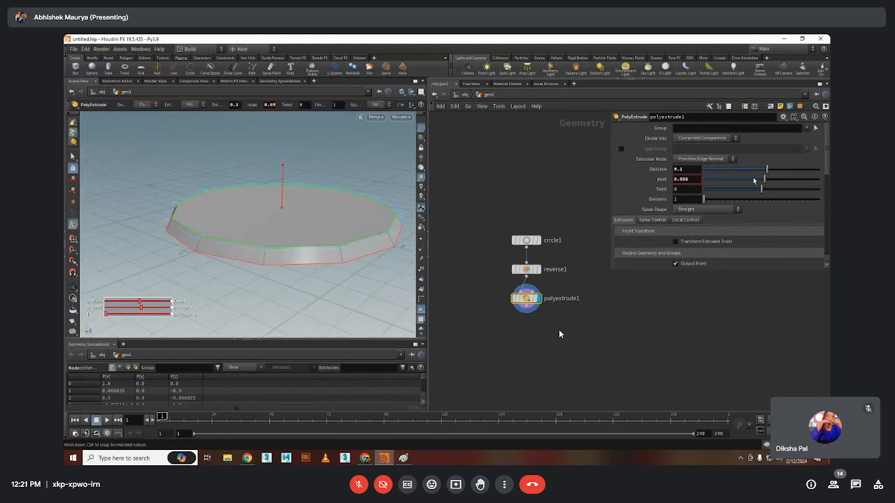
pyautogui.moveTo(764, 179)
pyautogui.mouseDown()
pyautogui.moveTo(753, 179)
pyautogui.moveTo(775, 189)
pyautogui.mouseUp()
pyautogui.hotkey('ctrl', 'z')
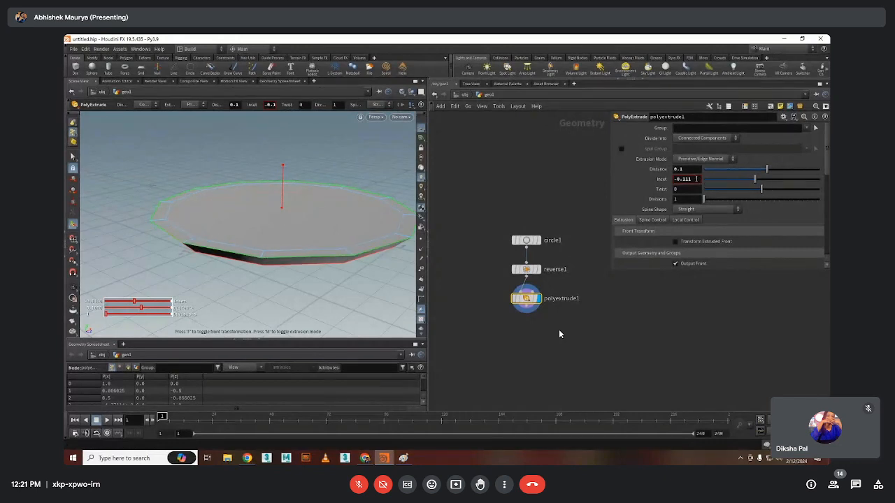
pyautogui.press('Return')
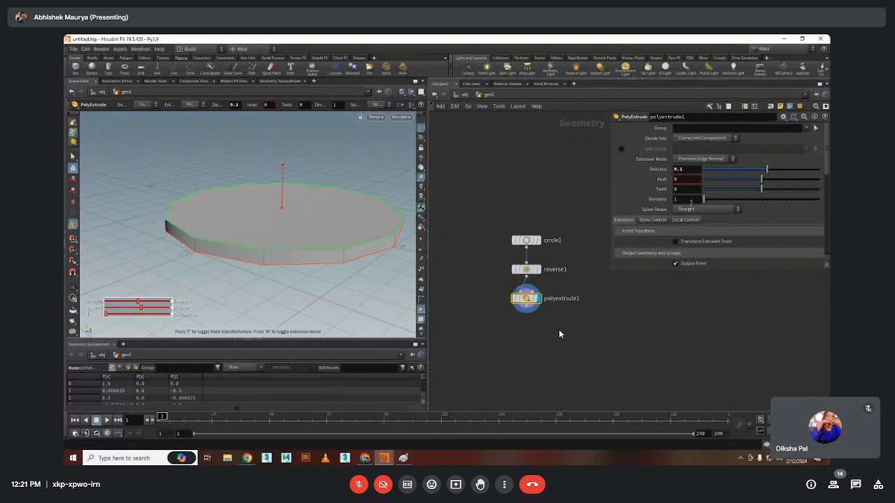
pyautogui.moveTo(707, 202); pyautogui.dragTo(716, 202)
pyautogui.hotkey('ctrl', 'z')
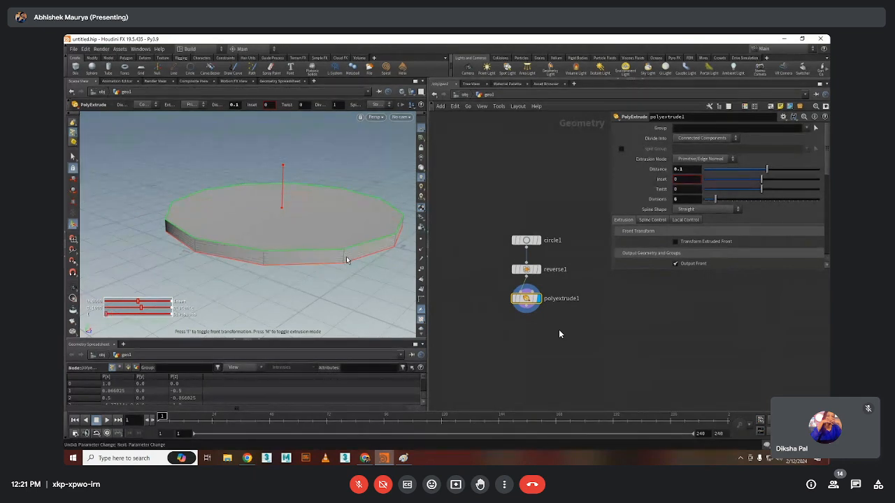
pyautogui.scroll(2, 508, 302)
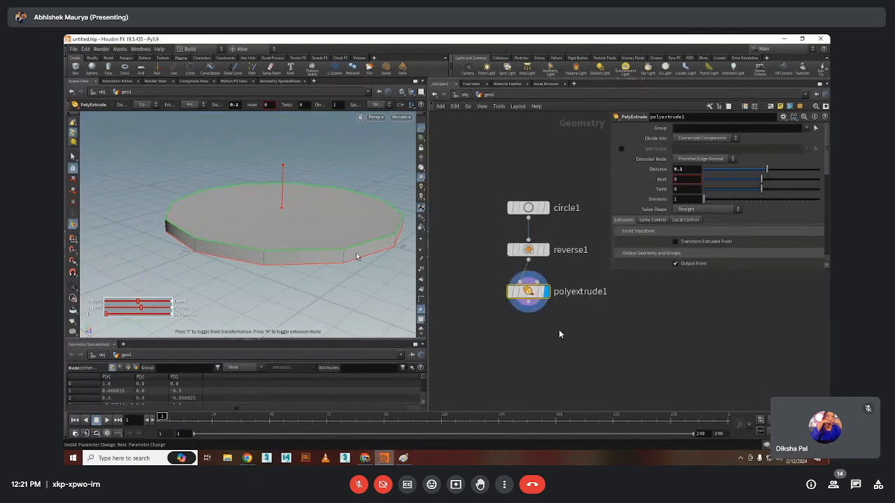
# Enable the Side Group output on polyextrude1, keeping the group name extrudeSide
pyautogui.moveTo(356, 256); pyautogui.dragTo(307, 209)
pyautogui.scroll(-2, 720, 210)
pyautogui.press('space')
pyautogui.moveTo(307, 251); pyautogui.dragTo(298, 277)
pyautogui.scroll(-1, 678, 223)
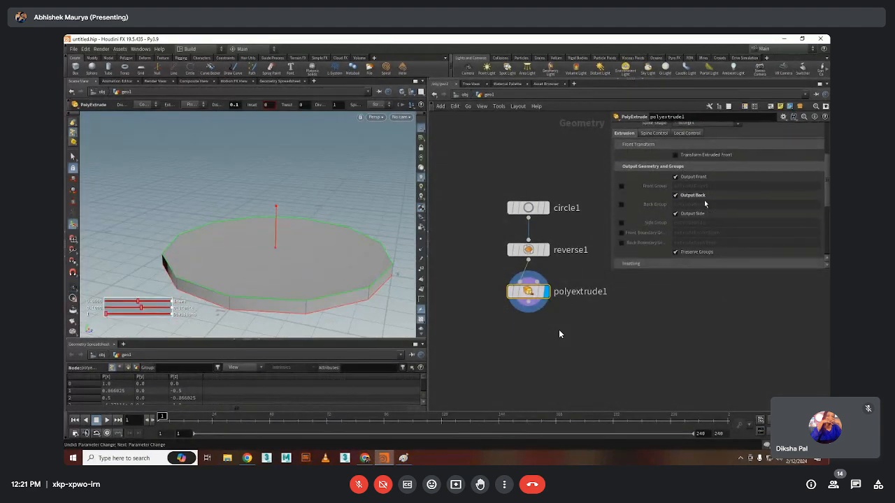
pyautogui.click(620, 222)
pyautogui.press('Escape')
pyautogui.moveTo(310, 250); pyautogui.dragTo(292, 309)
pyautogui.press('Return')
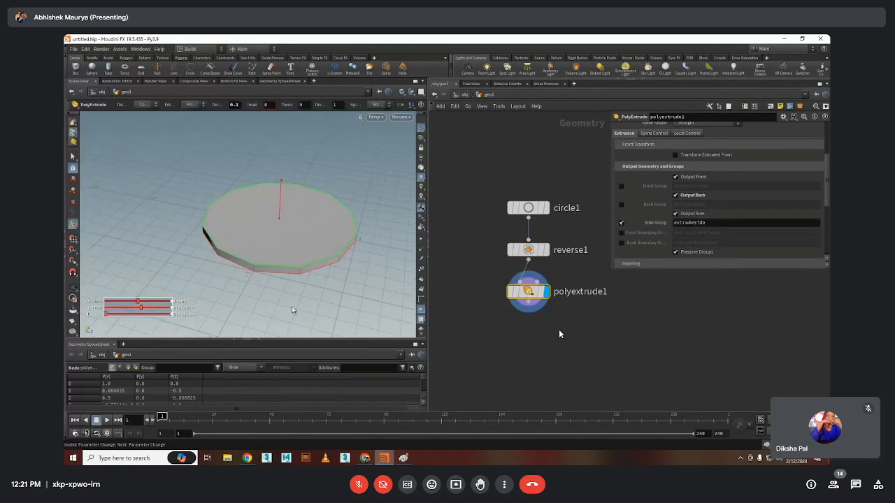
pyautogui.moveTo(481, 333); pyautogui.dragTo(503, 310, button='middle')
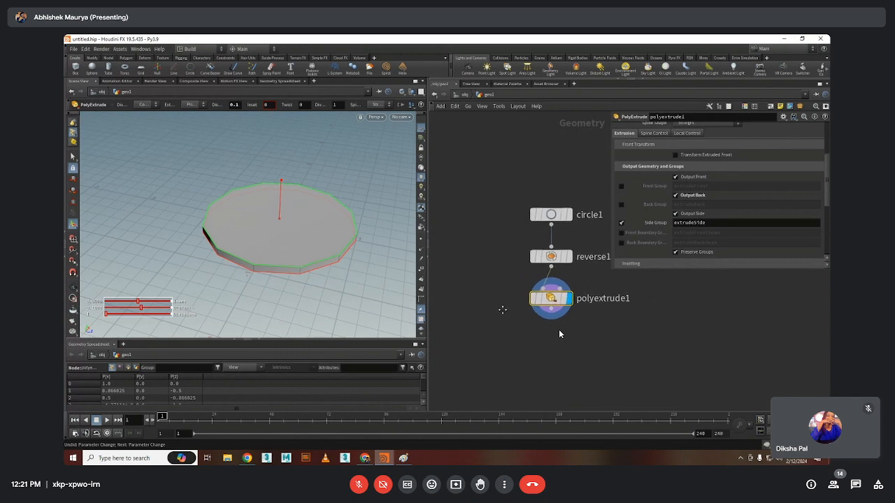
pyautogui.moveTo(531, 337); pyautogui.dragTo(559, 333, button='middle')
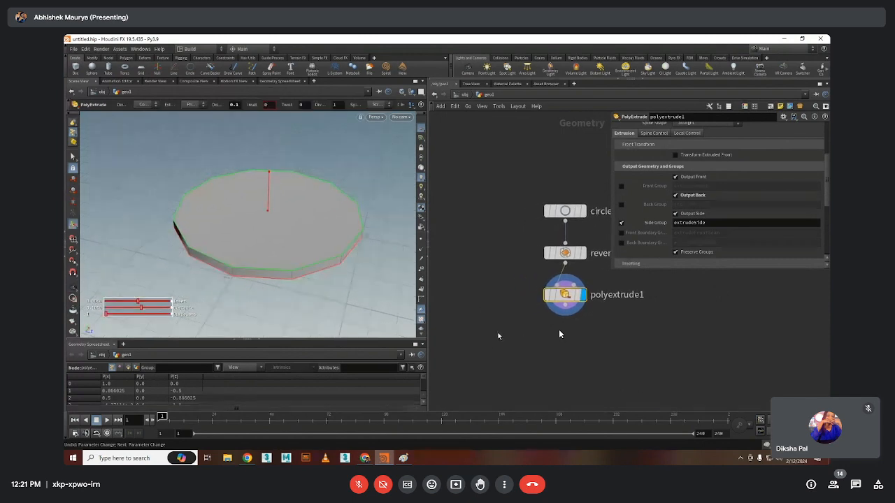
pyautogui.press('Tab')
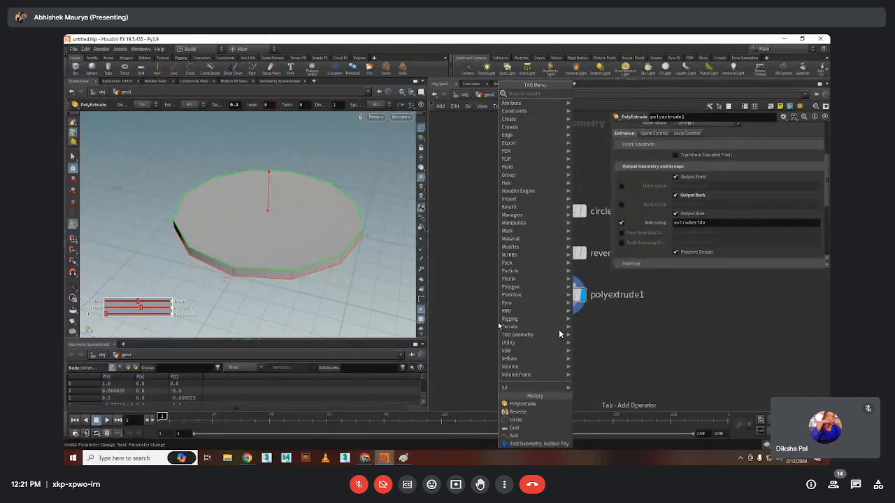
pyautogui.write('tran')
pyautogui.press('Escape')
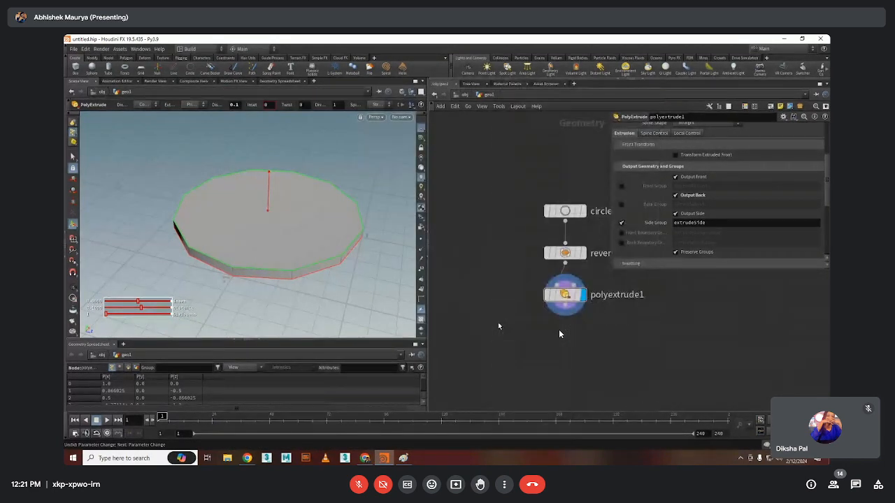
pyautogui.press('Tab')
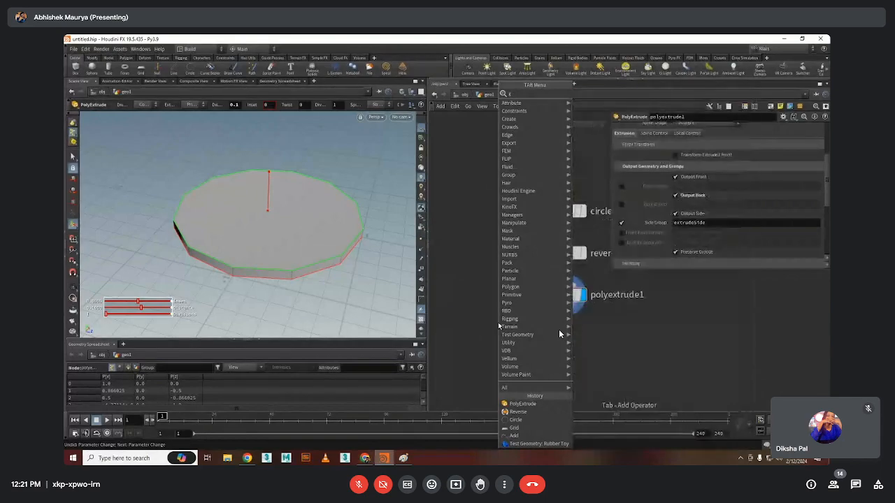
pyautogui.write('gr')
pyautogui.press('BackSpace')
pyautogui.press('BackSpace')
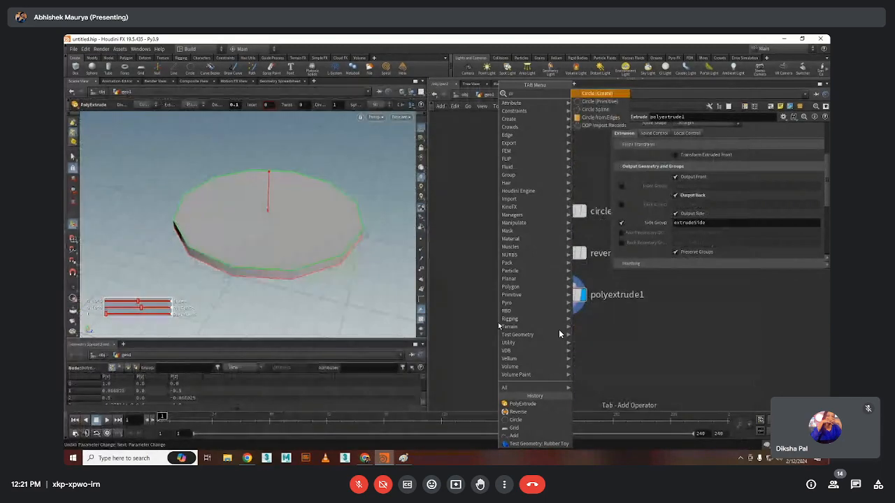
pyautogui.press('Escape')
# Add a Transform node beside polyextrude1, feed it from reverse1's output and display it
pyautogui.press('Tab')
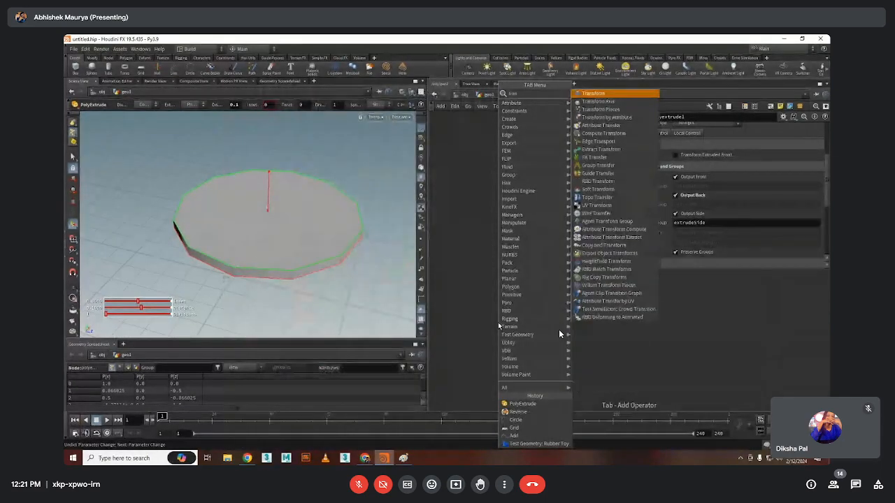
pyautogui.write('tran')
pyautogui.press('Return')
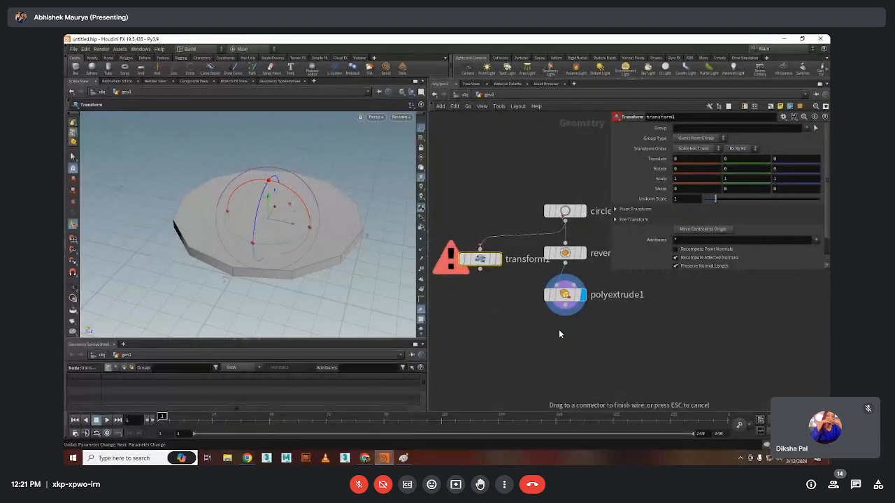
pyautogui.click(481, 260)
pyautogui.click(499, 259)
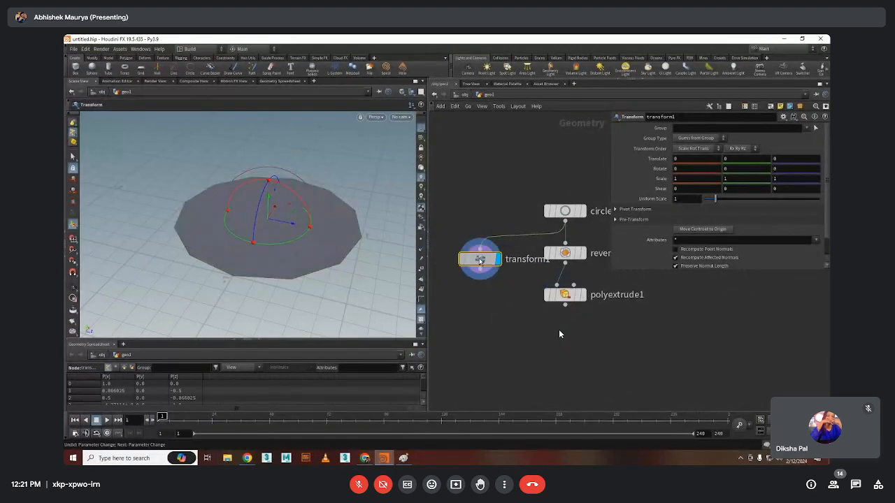
pyautogui.moveTo(463, 266); pyautogui.dragTo(469, 305)
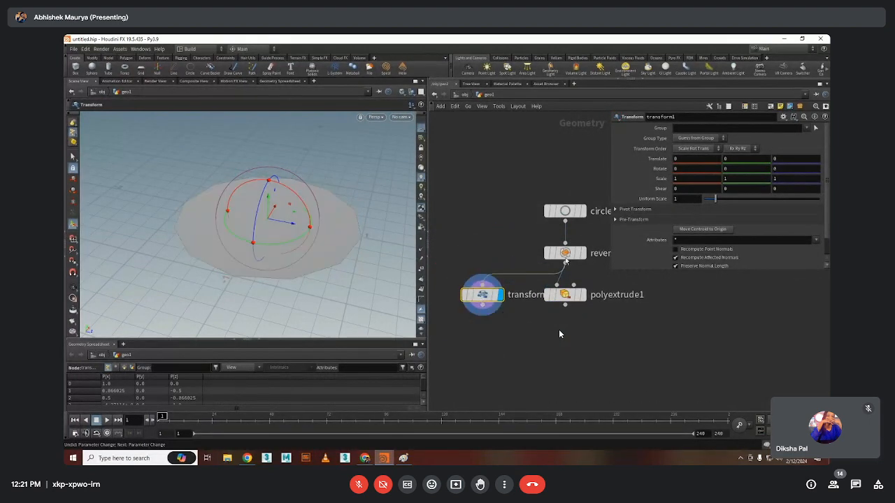
# Set transform1's Uniform Scale to 0.1 and move the node farther from polyextrude1
pyautogui.click(697, 197)
pyautogui.write('.1')
pyautogui.press('Return')
pyautogui.moveTo(497, 325); pyautogui.dragTo(521, 273, button='middle')
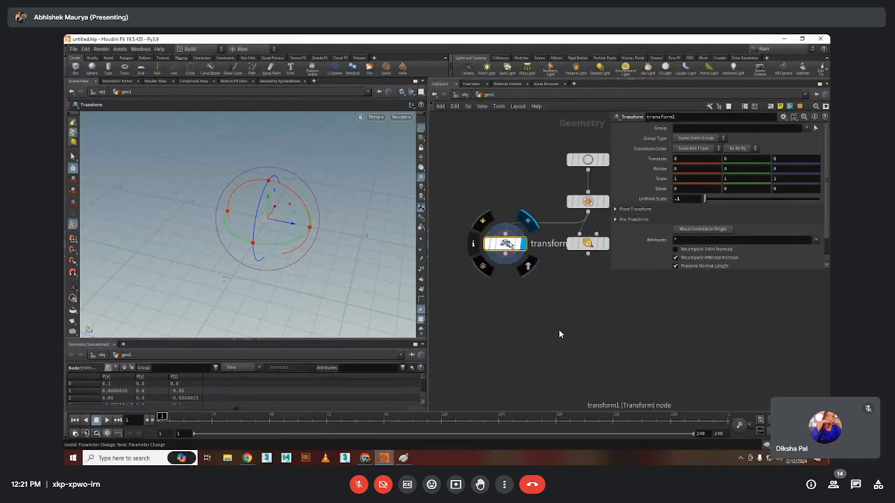
pyautogui.moveTo(507, 243); pyautogui.dragTo(491, 243)
# Add a Copy and Transform node below transform1, connect it and display its result
pyautogui.press('Tab')
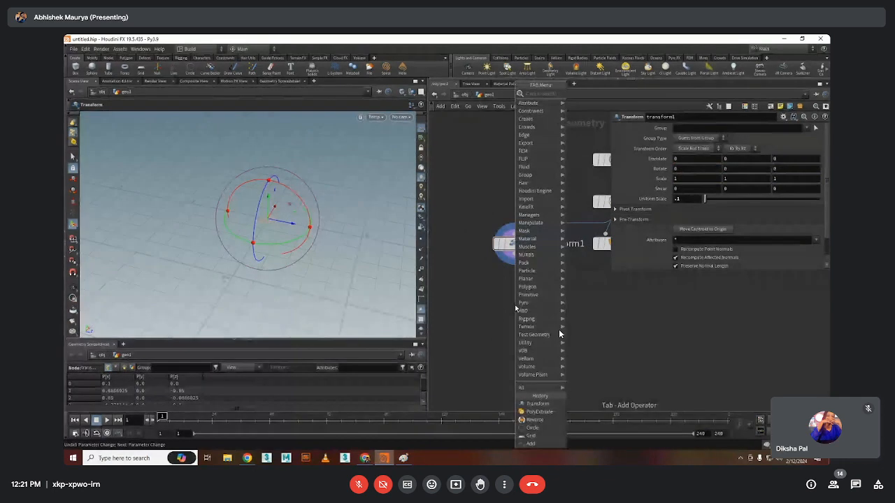
pyautogui.write('copyt')
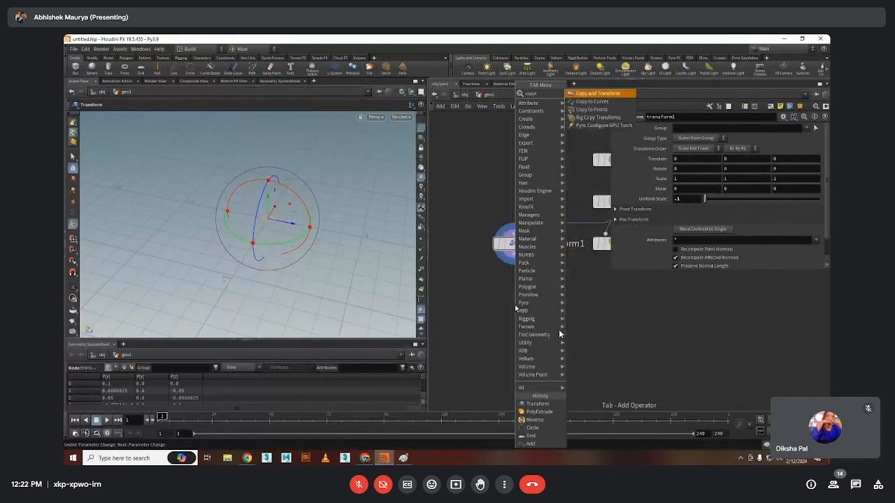
pyautogui.press('Return')
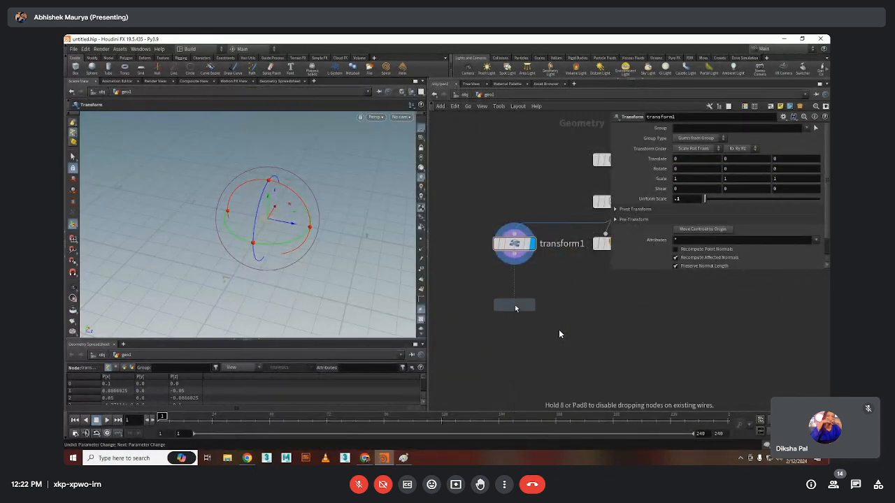
pyautogui.click(516, 305)
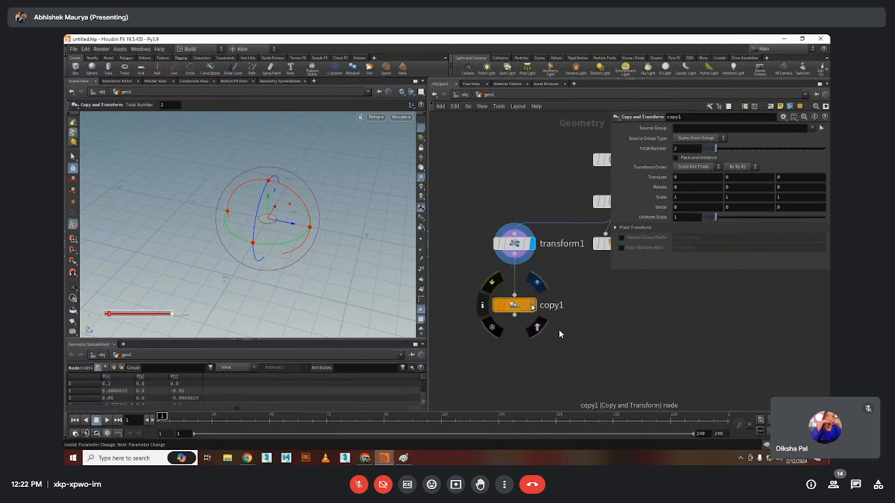
pyautogui.moveTo(522, 305); pyautogui.dragTo(522, 291)
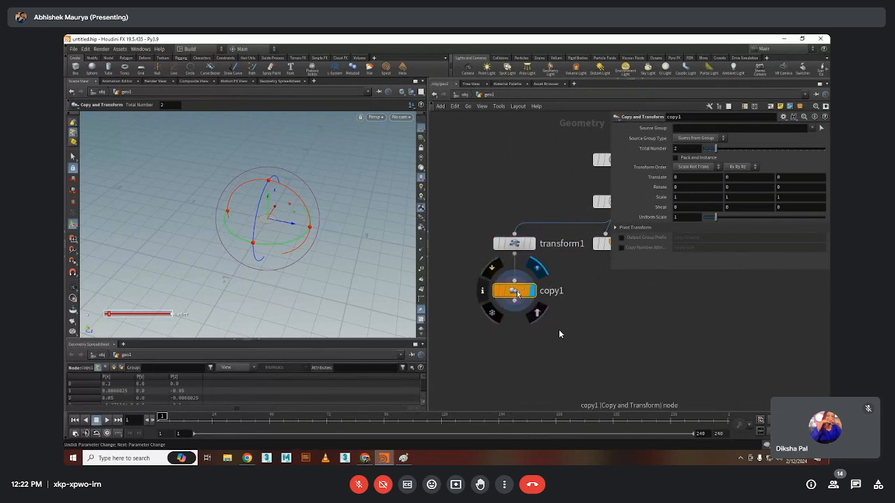
pyautogui.click(532, 290)
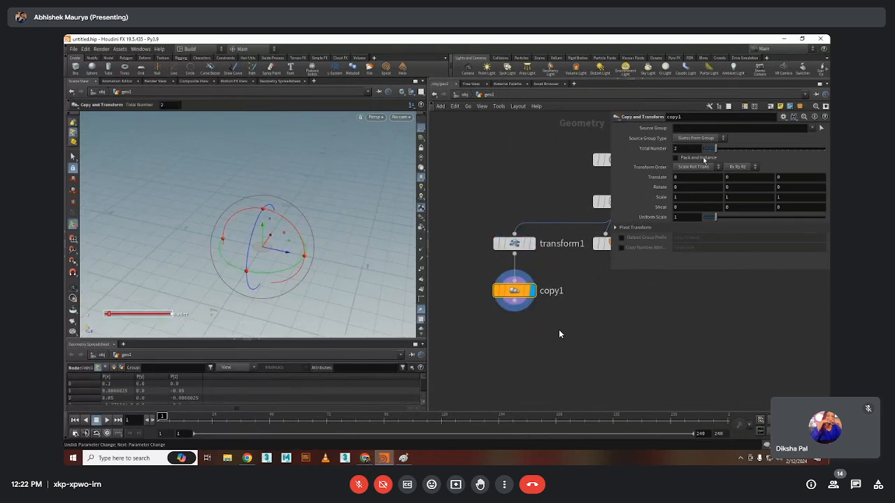
# Set copy1's Translate Y to 0.3, keeping the Total Number at 2
pyautogui.write('0.3')
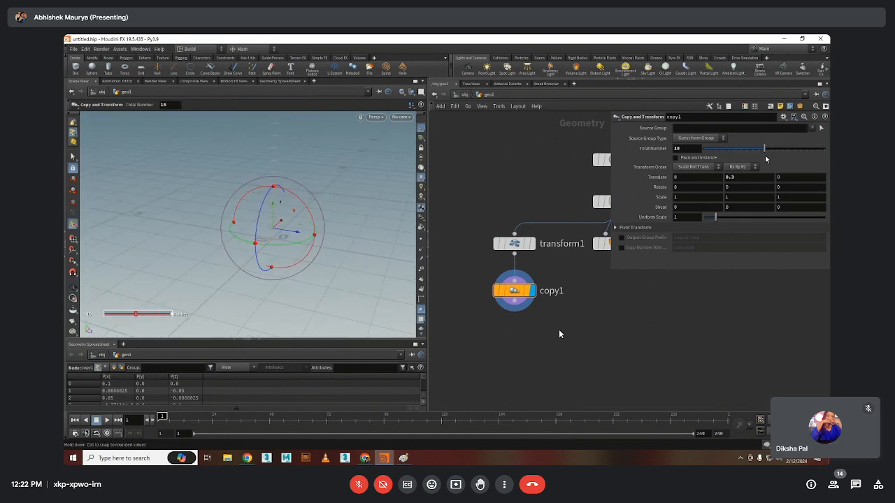
pyautogui.moveTo(285, 157); pyautogui.dragTo(376, 168)
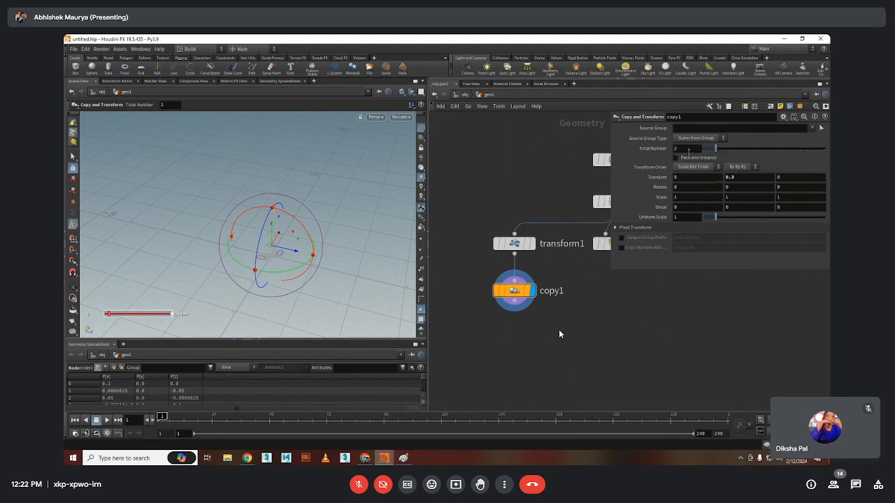
pyautogui.press('Escape')
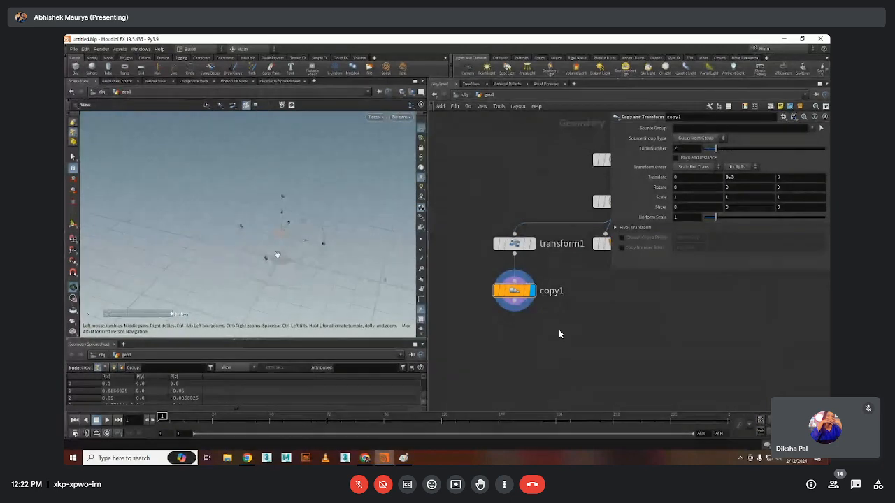
# Add a Skin node below copy1, connect it and display the skinned cylinder
pyautogui.press('Tab')
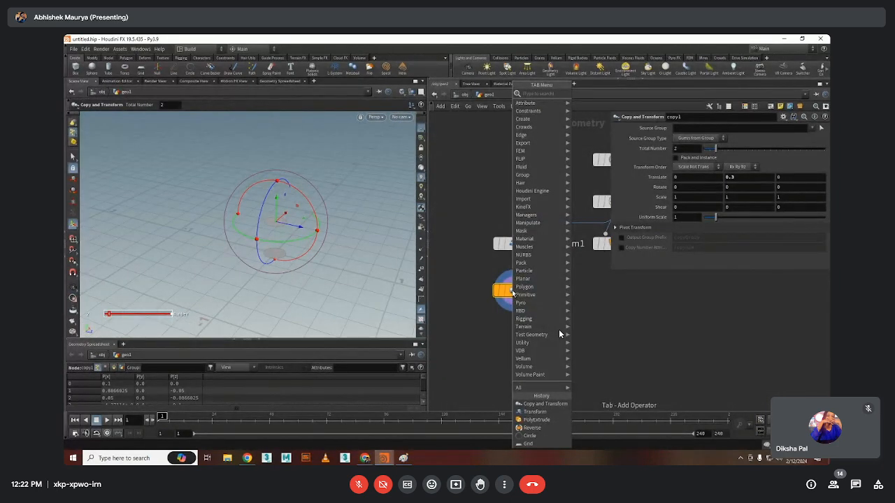
pyautogui.write('skin')
pyautogui.press('Return')
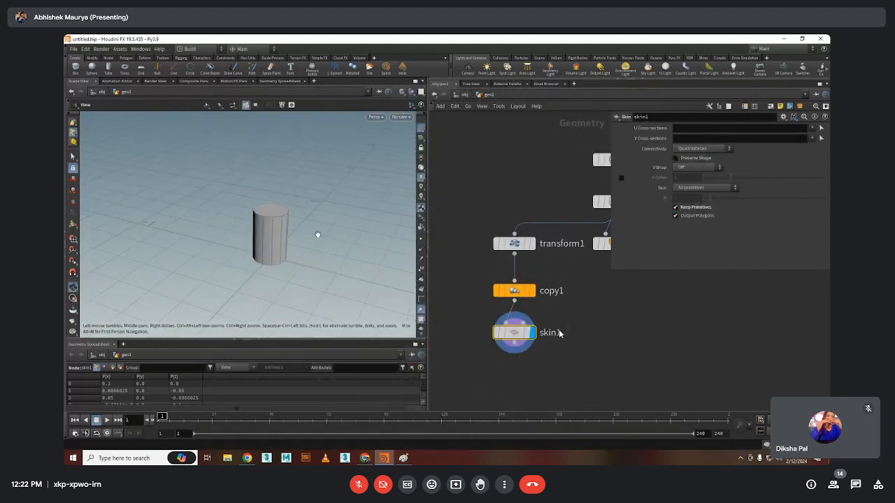
pyautogui.moveTo(559, 334)
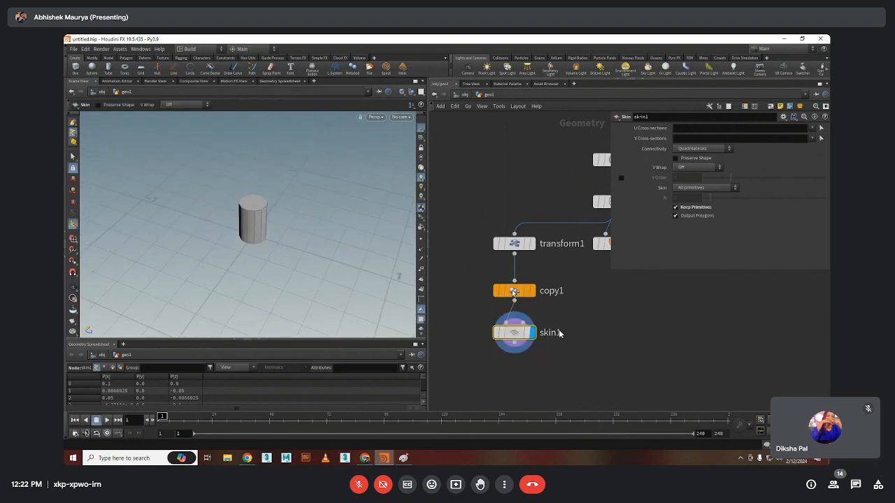
# Try a Uniform Scale of 0.5 and a Total Number of 3 on copy1, and restore them to 1 and 2
pyautogui.click(514, 290)
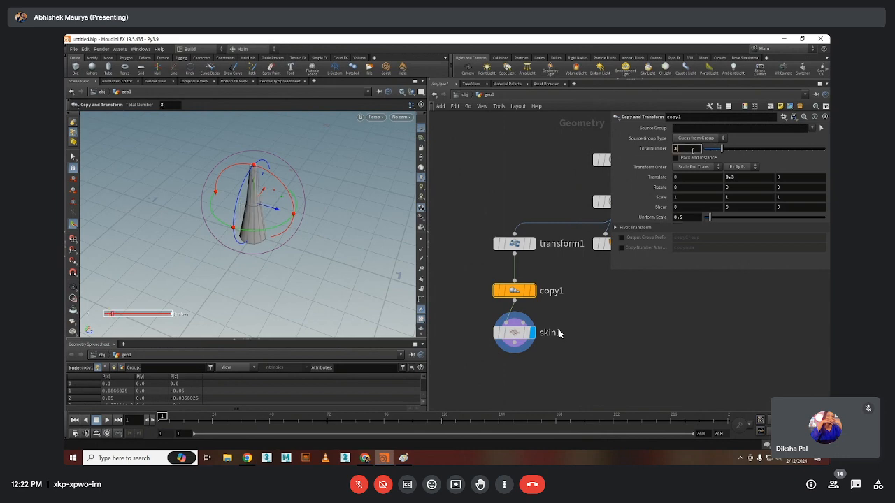
pyautogui.press('Escape')
pyautogui.moveTo(329, 200); pyautogui.dragTo(300, 185)
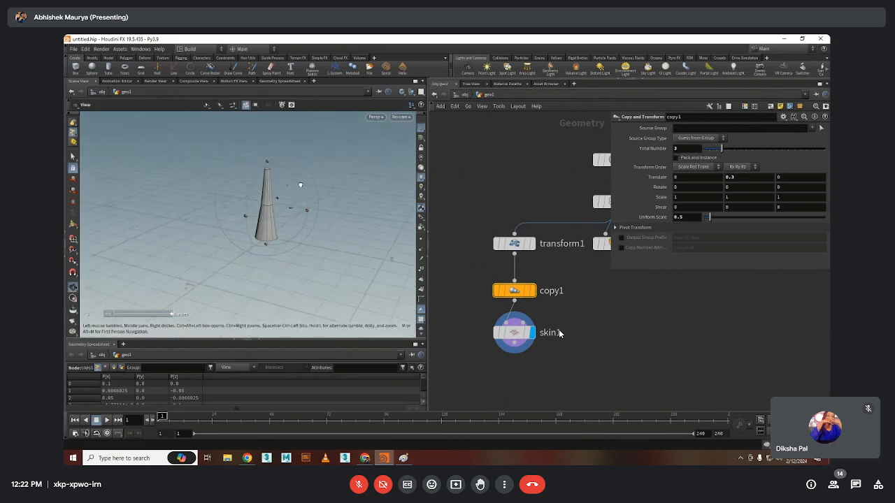
pyautogui.press('Return')
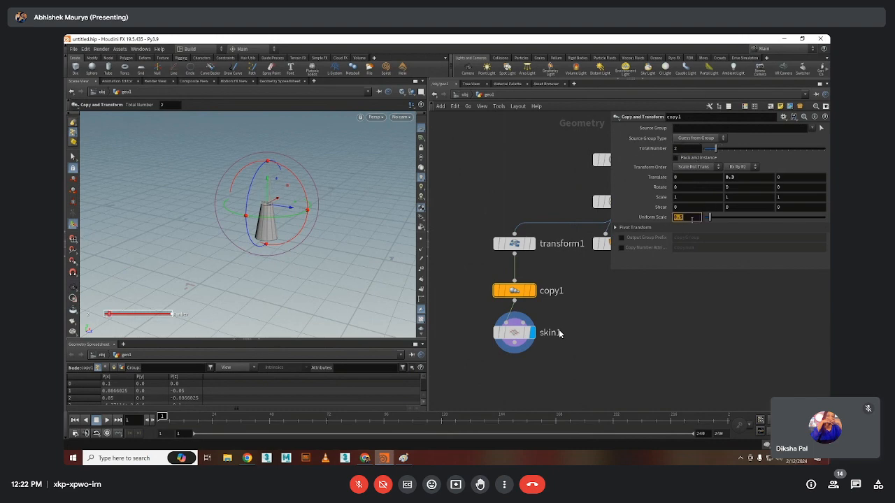
pyautogui.write('1')
pyautogui.press('Return')
# Set copy1's Translate Y to 1 to lengthen the cylinder
pyautogui.scroll(-3, 559, 332)
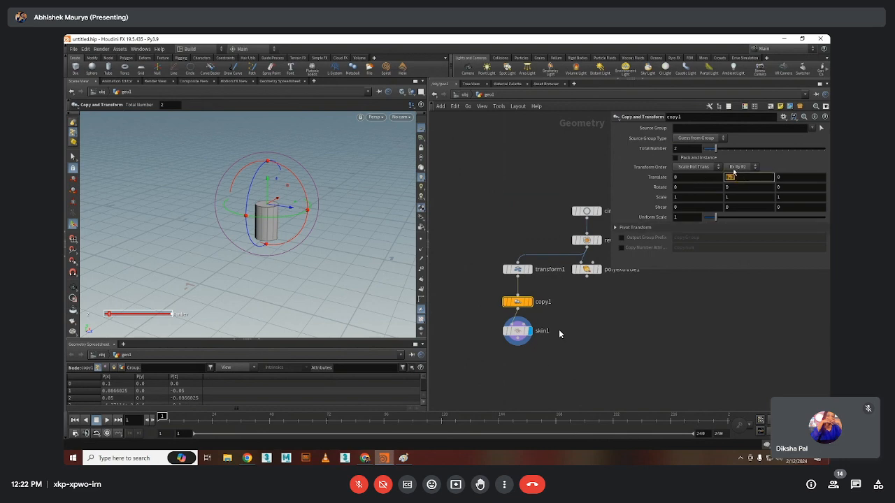
pyautogui.write('1')
pyautogui.press('Return')
pyautogui.scroll(-5, 309, 248)
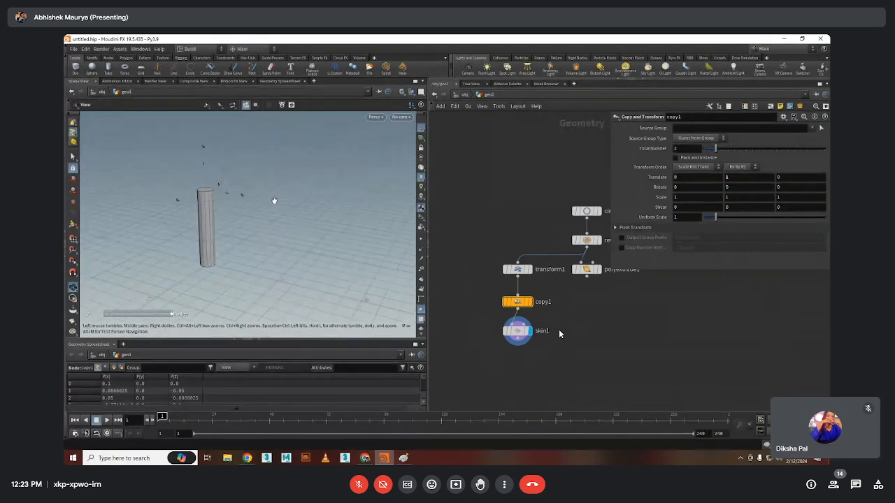
# Move transform1, copy1 and skin1 together farther from polyextrude1, and display reverse1
pyautogui.moveTo(611, 303)
pyautogui.mouseDown(button='middle')
pyautogui.moveTo(574, 336)
pyautogui.moveTo(573, 311)
pyautogui.moveTo(611, 300)
pyautogui.mouseUp(button='middle')
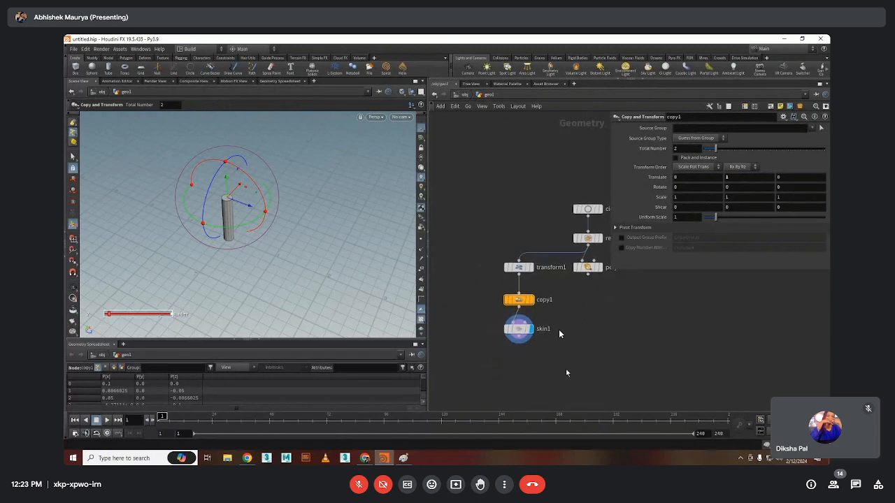
pyautogui.moveTo(490, 252); pyautogui.dragTo(552, 349)
pyautogui.moveTo(507, 273); pyautogui.dragTo(470, 273)
pyautogui.scroll(3, 587, 245)
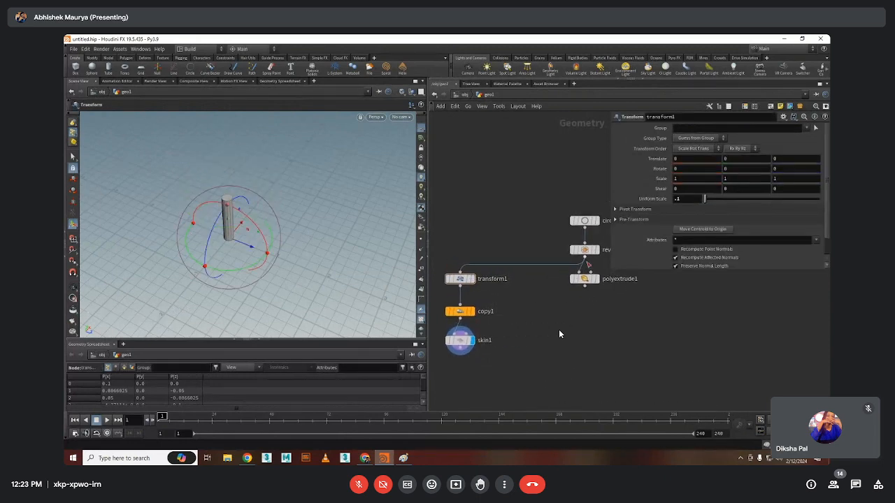
pyautogui.click(590, 248)
pyautogui.press('Escape')
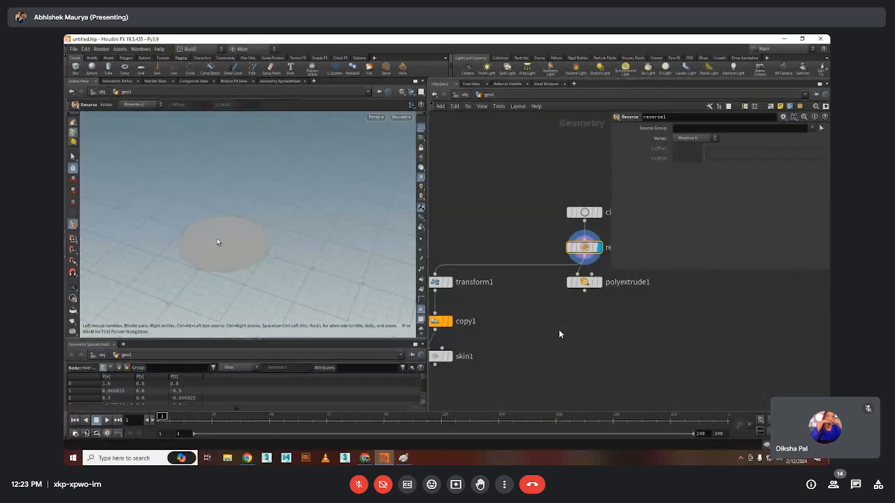
# Add a Copy to Points node below the network and connect reverse1's output to its target points input
pyautogui.press('Tab')
pyautogui.write('copy')
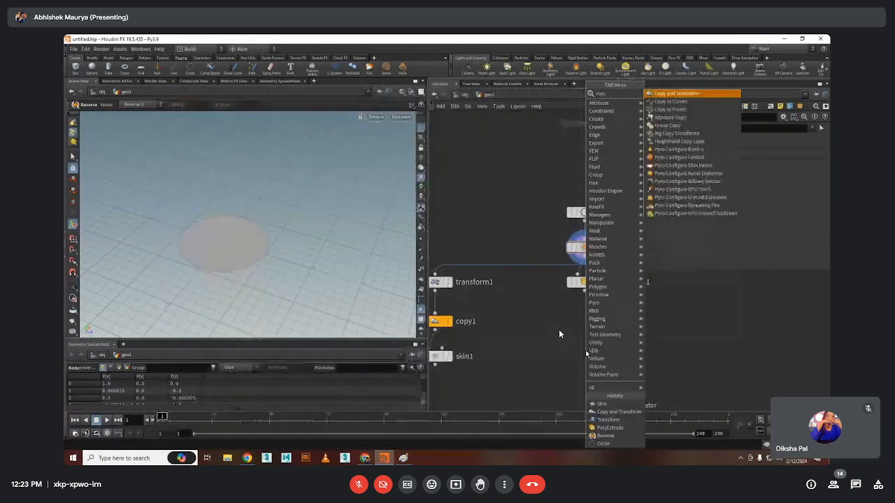
pyautogui.write('topo')
pyautogui.press('Return')
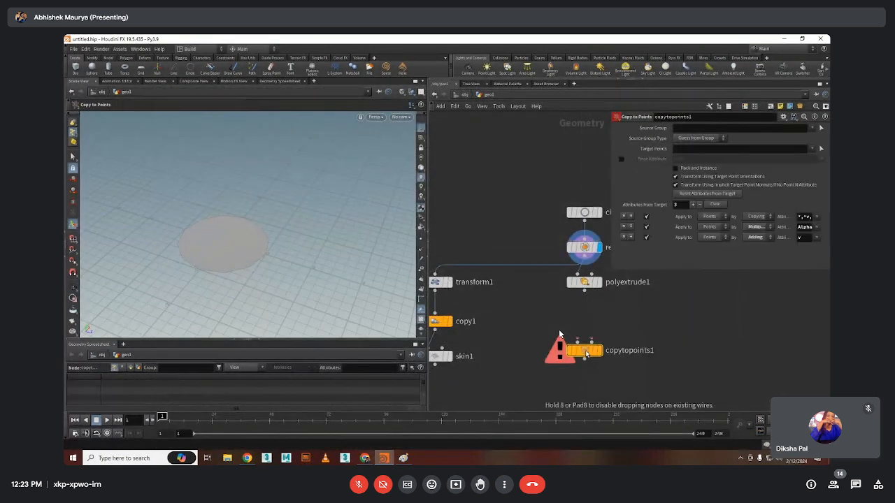
pyautogui.click(559, 334)
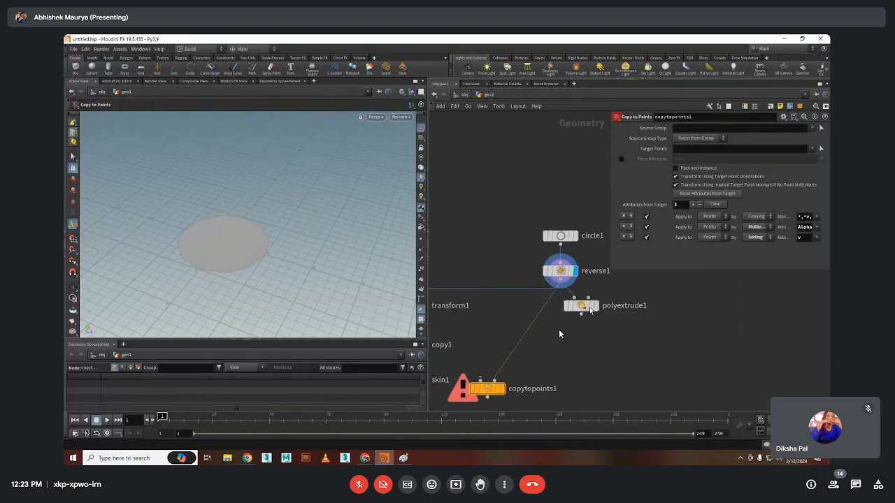
# Move polyextrude1 aside, feed skin1 into copytopoints1's geometry input and display copytopoints1 below reverse1
pyautogui.moveTo(589, 307); pyautogui.dragTo(694, 302)
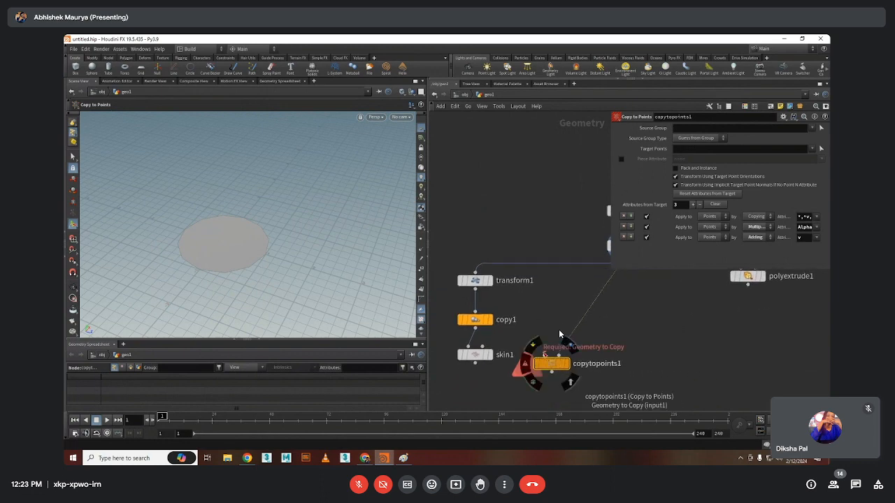
pyautogui.click(559, 335)
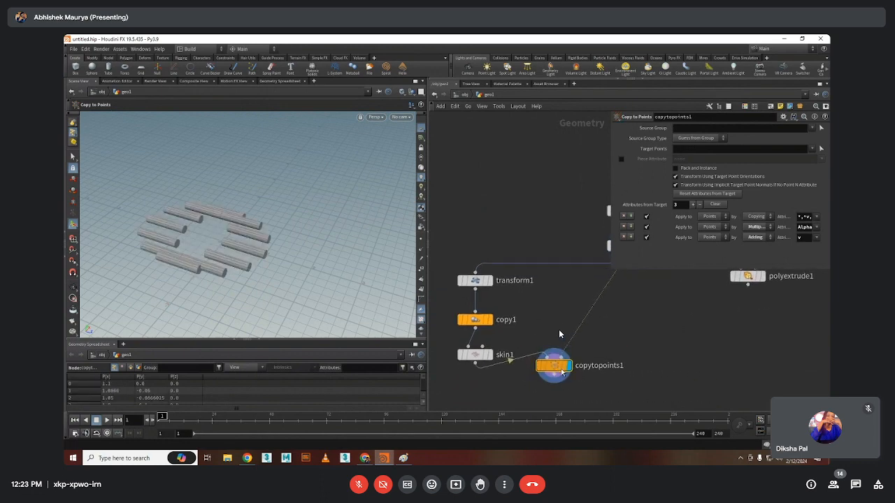
pyautogui.moveTo(561, 373); pyautogui.dragTo(632, 388)
# Turn off Transform Using Target Point Orientations on copytopoints1 so the cylinders stand upright
pyautogui.click(688, 179)
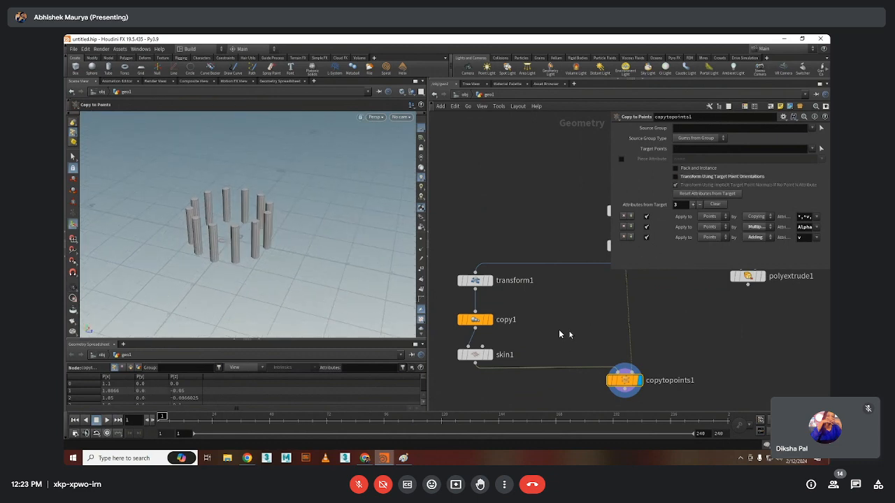
pyautogui.moveTo(567, 346); pyautogui.dragTo(559, 334, button='middle')
pyautogui.click(702, 179)
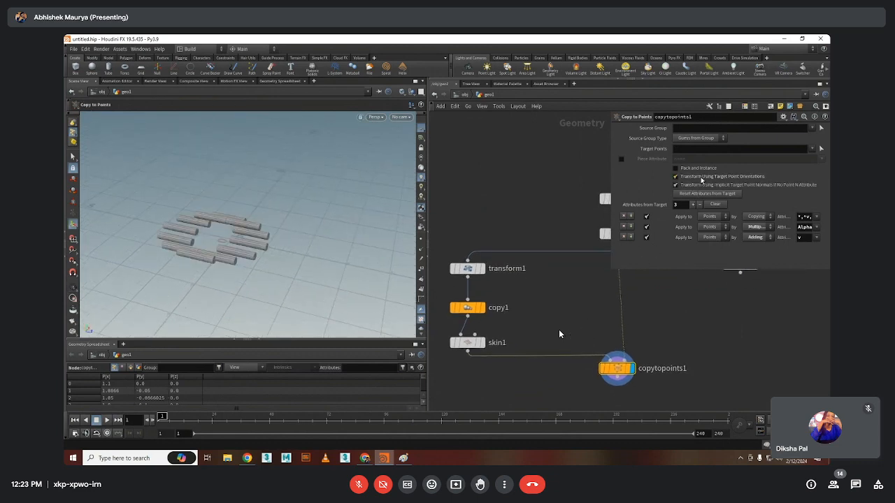
pyautogui.click(701, 179)
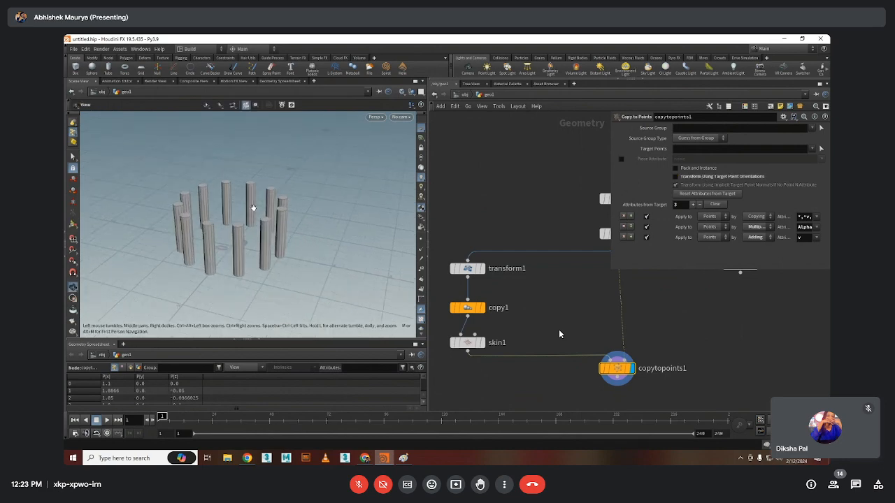
# Add a second Transform node below polyextrude1
pyautogui.scroll(-3, 559, 334)
pyautogui.moveTo(559, 334); pyautogui.dragTo(538, 341, button='middle')
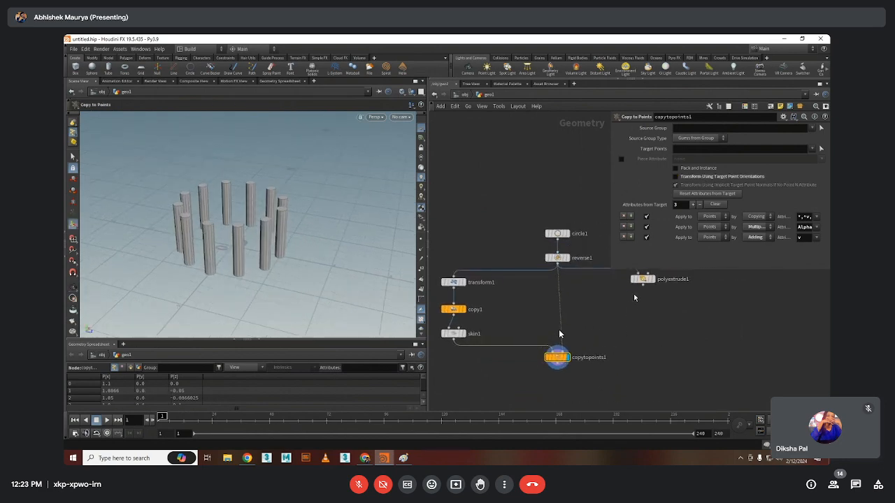
pyautogui.press('Tab')
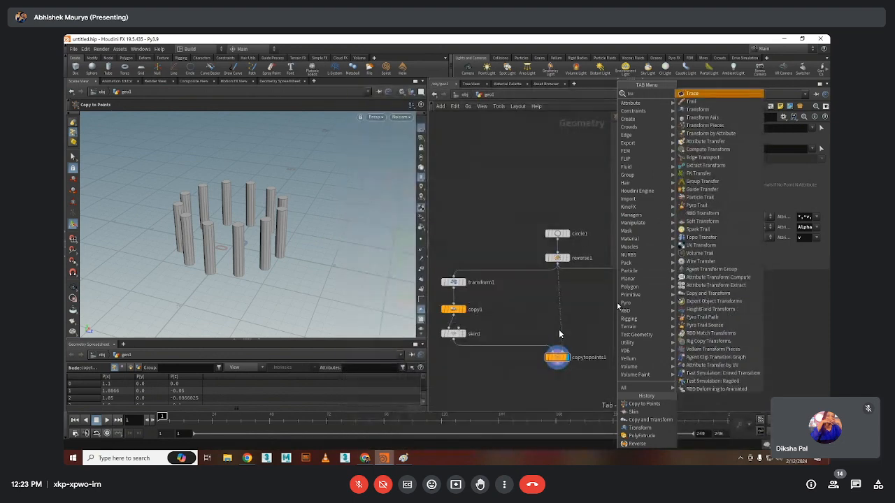
pyautogui.click(699, 210)
pyautogui.click(618, 305)
pyautogui.moveTo(618, 305); pyautogui.dragTo(640, 337)
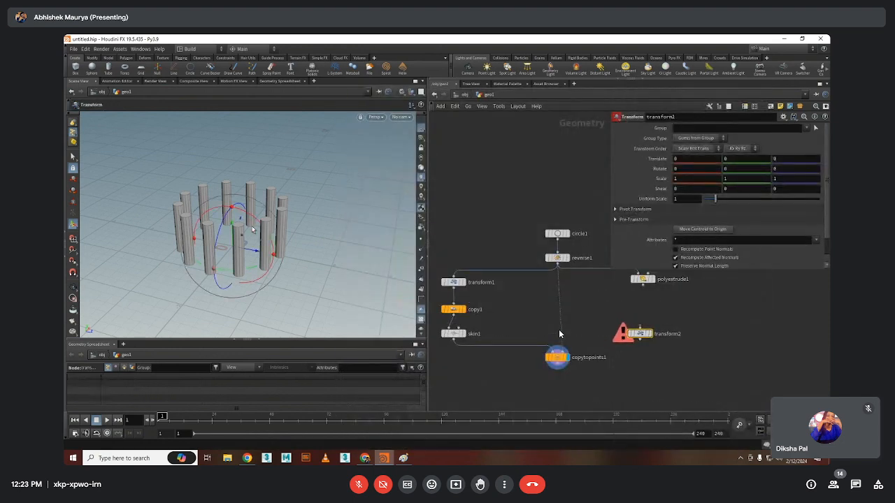
# Raise copy1's Translate Y to 1.4 and copy that parameter
pyautogui.click(452, 309)
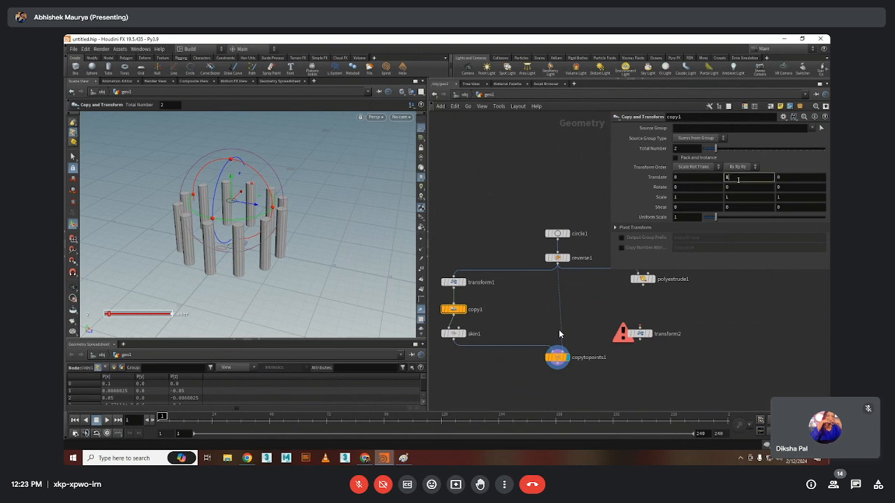
pyautogui.rightClick(738, 179)
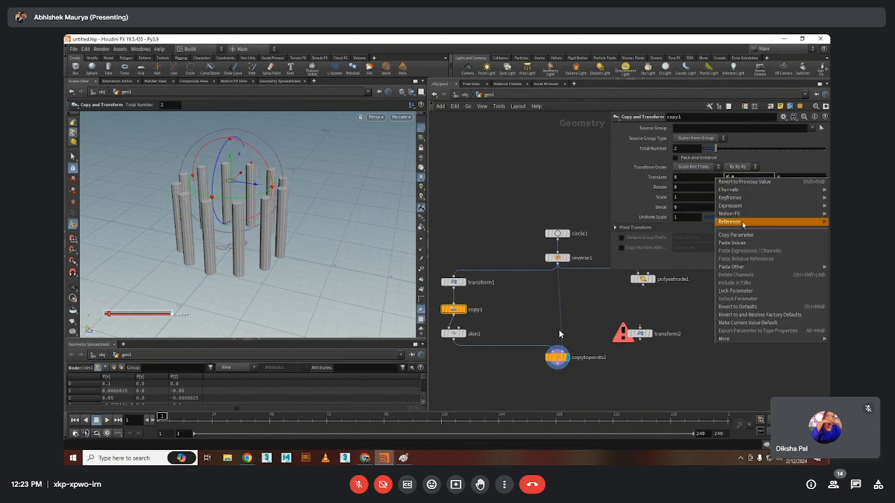
pyautogui.click(736, 235)
# Connect transform2 below polyextrude1, display it, and paste copy1's height into its Translate Y as a relative reference
pyautogui.moveTo(678, 365); pyautogui.dragTo(648, 309)
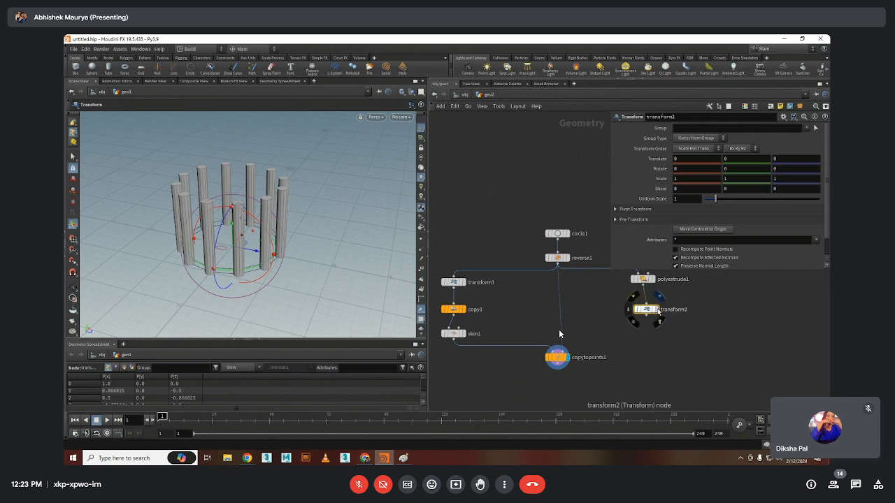
pyautogui.click(654, 309)
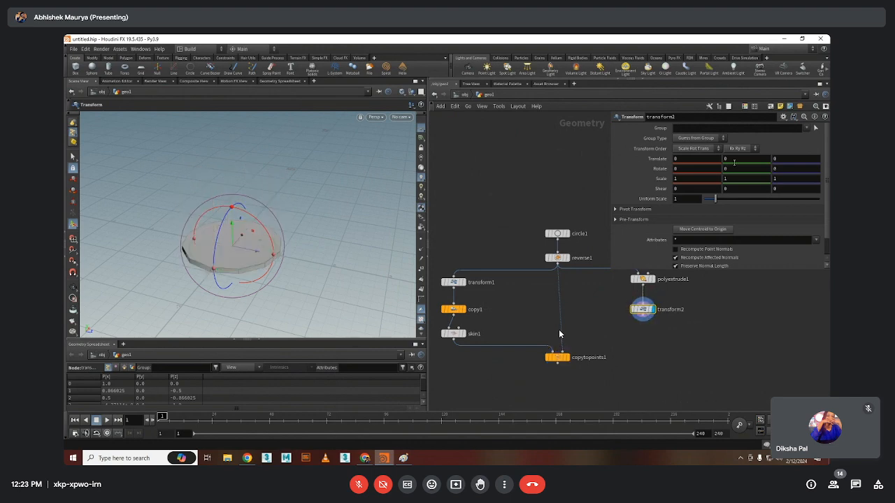
pyautogui.rightClick(733, 161)
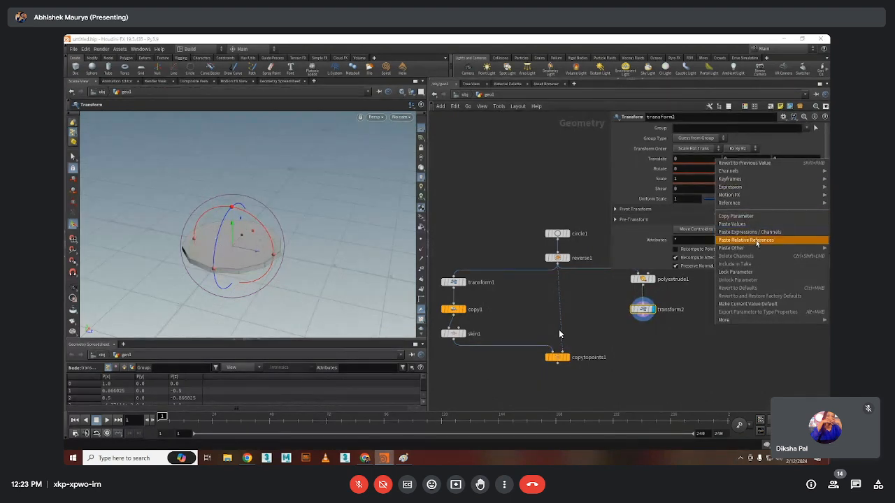
pyautogui.click(748, 240)
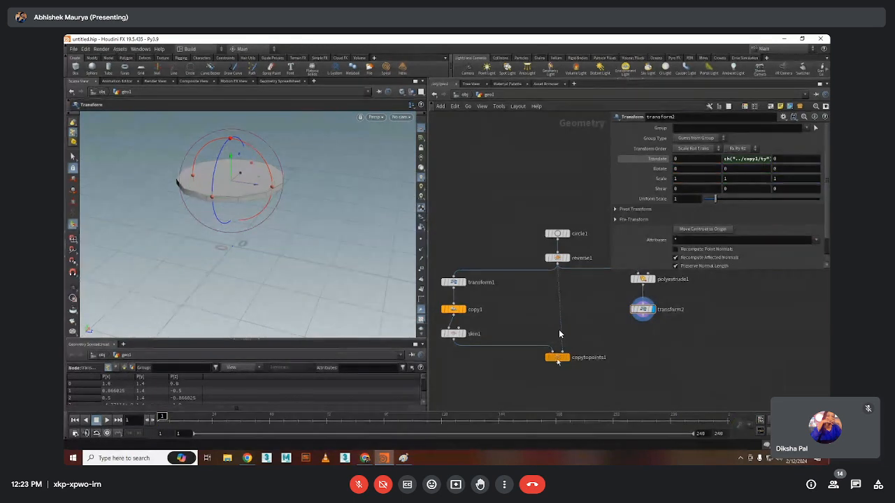
# Add a Merge node below copytopoints1 and transform2
pyautogui.press('Tab')
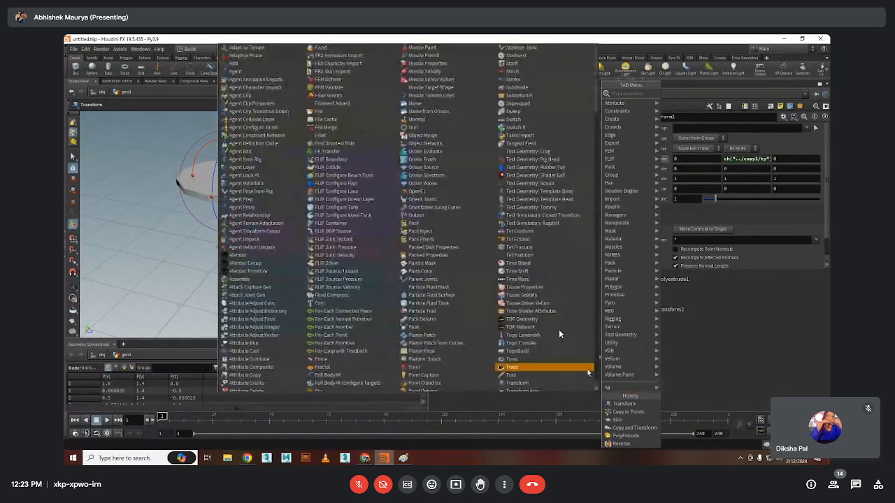
pyautogui.click(592, 366)
pyautogui.click(587, 369)
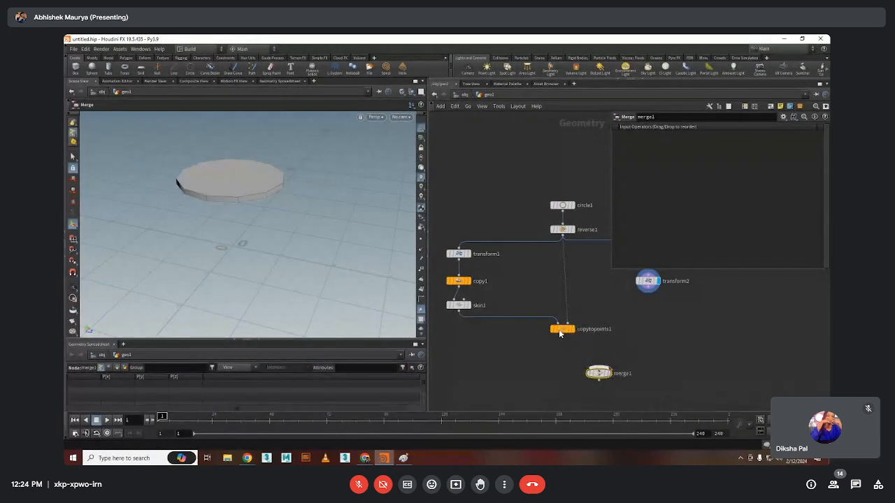
# Connect copytopoints1 and transform2 to the Merge node, display it and inspect the combined legs and disc
pyautogui.click(557, 362)
pyautogui.click(598, 367)
pyautogui.moveTo(662, 297)
pyautogui.mouseDown()
pyautogui.moveTo(599, 367)
pyautogui.moveTo(608, 358)
pyautogui.mouseUp()
pyautogui.click(611, 373)
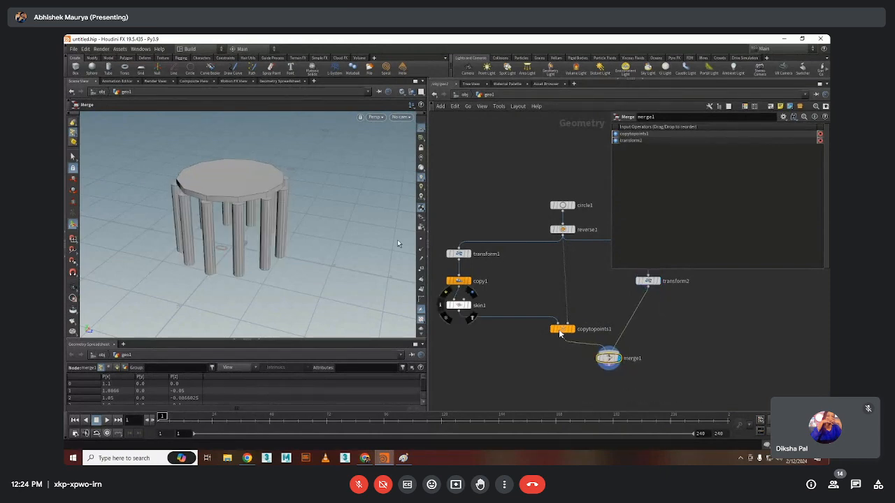
pyautogui.keyDown('alt'); pyautogui.moveTo(136, 187); pyautogui.dragTo(210, 197, button='right'); pyautogui.keyUp('alt')
pyautogui.keyDown('alt'); pyautogui.moveTo(209, 198); pyautogui.dragTo(292, 188); pyautogui.keyUp('alt')
pyautogui.keyDown('alt'); pyautogui.moveTo(292, 188); pyautogui.dragTo(265, 201, button='right'); pyautogui.keyUp('alt')
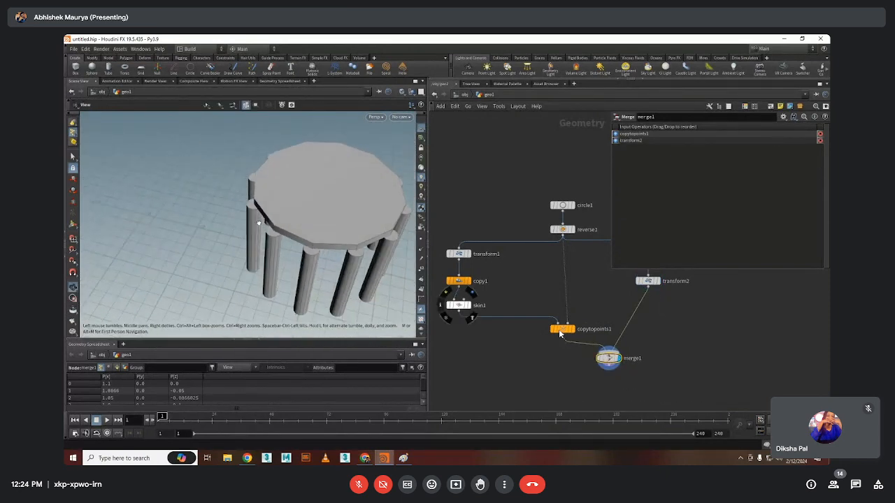
# Add a PolyExtrude node and insert it on the wire between transform2 and merge1
pyautogui.keyDown('alt'); pyautogui.moveTo(265, 201); pyautogui.dragTo(241, 213); pyautogui.keyUp('alt')
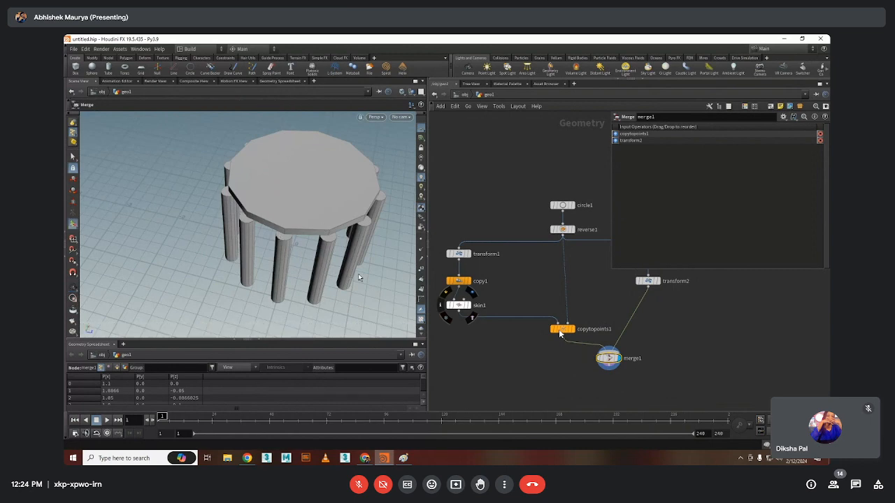
pyautogui.moveTo(548, 335); pyautogui.dragTo(510, 325, button='middle')
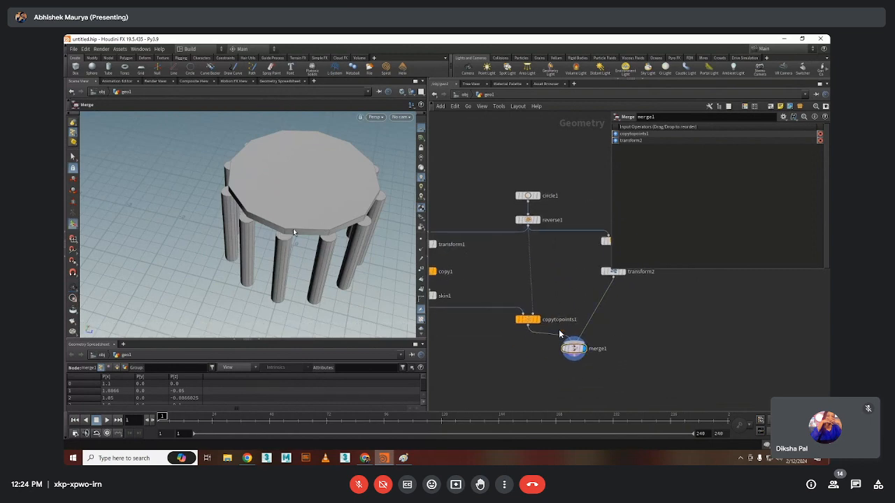
pyautogui.press('Tab')
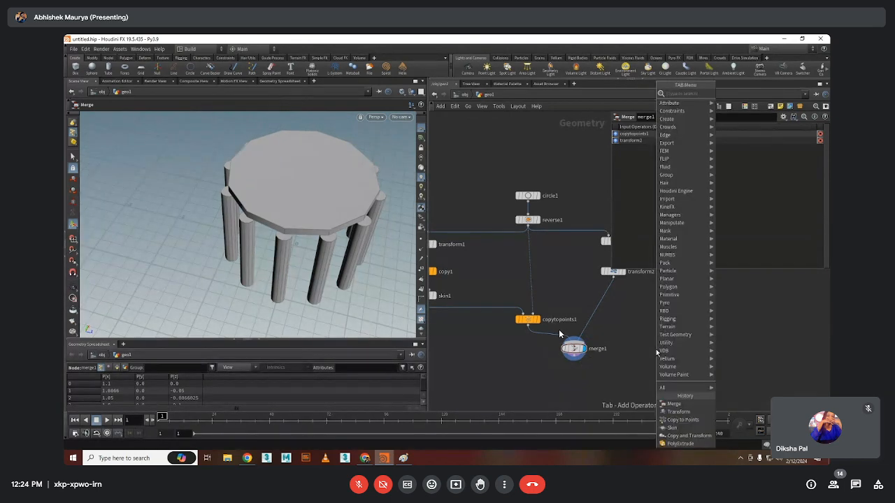
pyautogui.write('polye')
pyautogui.press('Return')
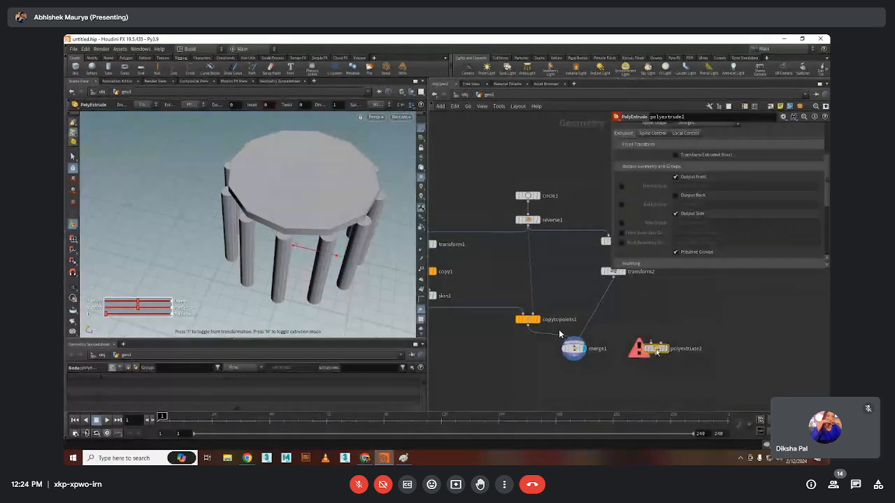
pyautogui.click(599, 318)
pyautogui.moveTo(600, 318); pyautogui.dragTo(615, 323)
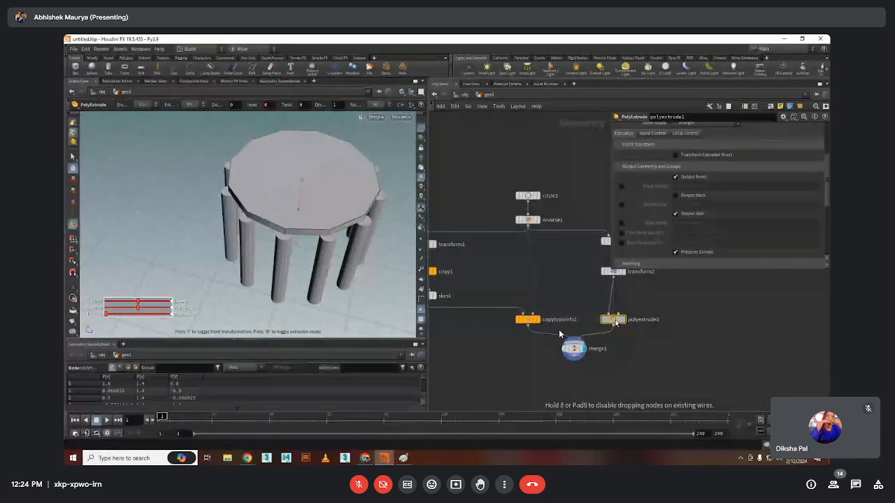
# Limit polyextrude2's Group to extrudeSide and set its Distance to about 0.285 to widen the tabletop's rim
pyautogui.scroll(5, 750, 183)
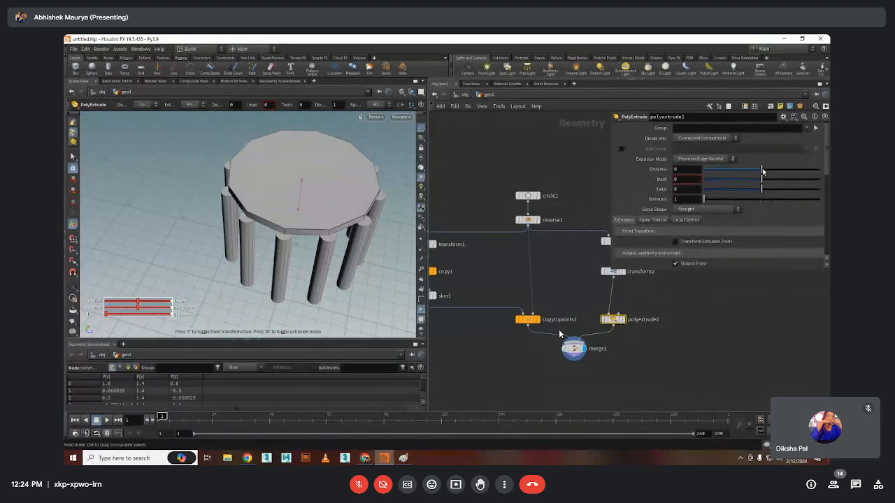
pyautogui.moveTo(705, 169); pyautogui.dragTo(776, 169)
pyautogui.click(805, 131)
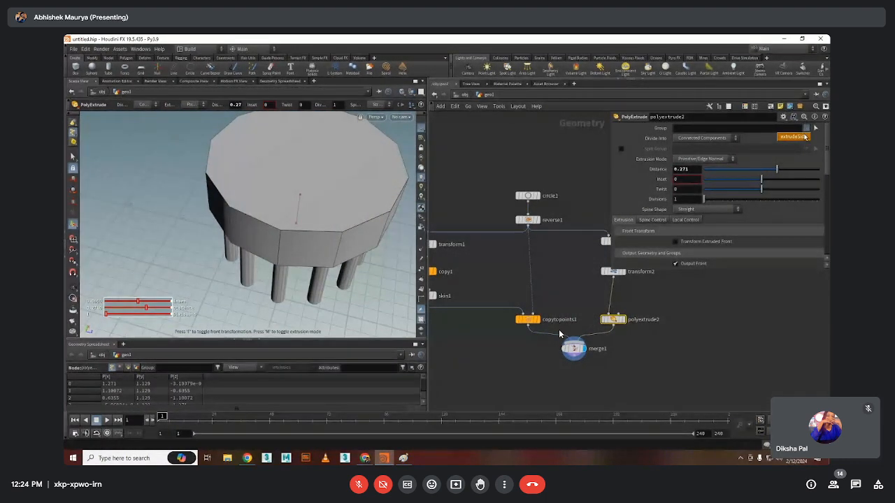
pyautogui.click(794, 136)
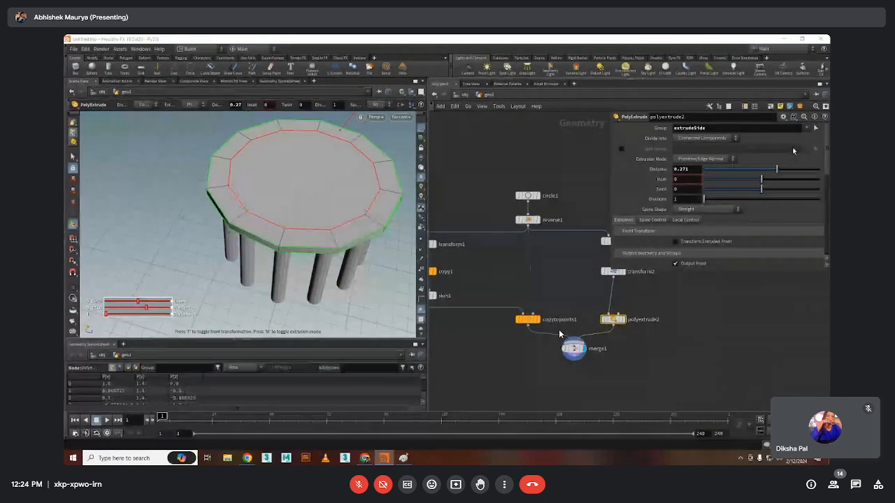
pyautogui.moveTo(776, 169)
pyautogui.mouseDown()
pyautogui.moveTo(792, 169)
pyautogui.moveTo(776, 169)
pyautogui.mouseUp()
pyautogui.press('Escape')
pyautogui.moveTo(342, 194); pyautogui.dragTo(261, 213)
pyautogui.press('Return')
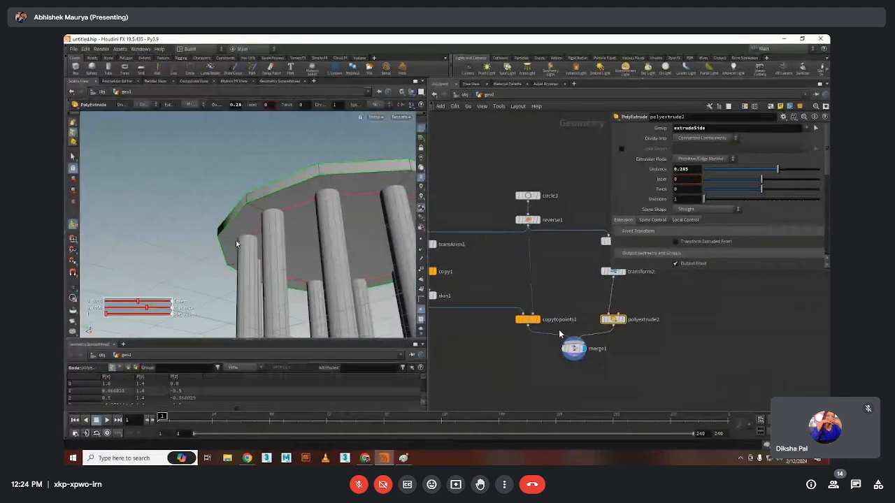
# Check the rim overhang from below, try polyextrude2's Distance at about 0.167 and reset it to 0
pyautogui.hotkey('space', '2')
pyautogui.hotkey('space', '3')
pyautogui.press('Escape')
pyautogui.hotkey('space', '1')
pyautogui.moveTo(266, 230); pyautogui.dragTo(218, 218)
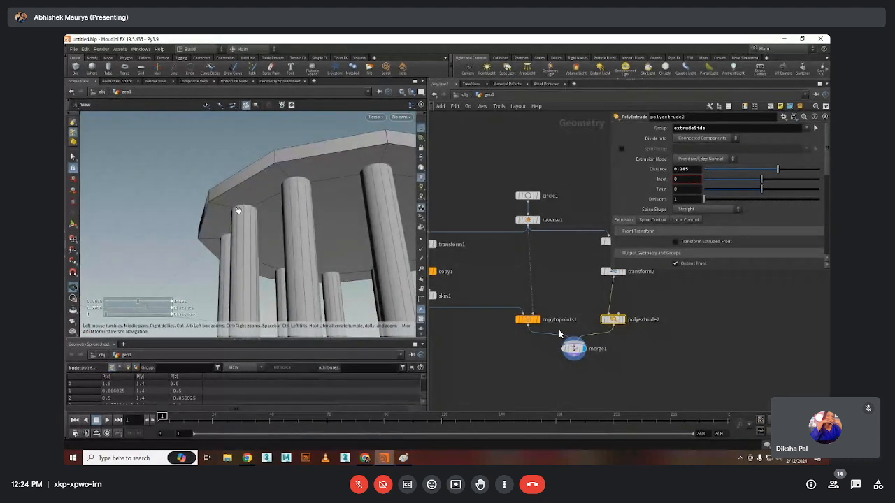
pyautogui.press('Return')
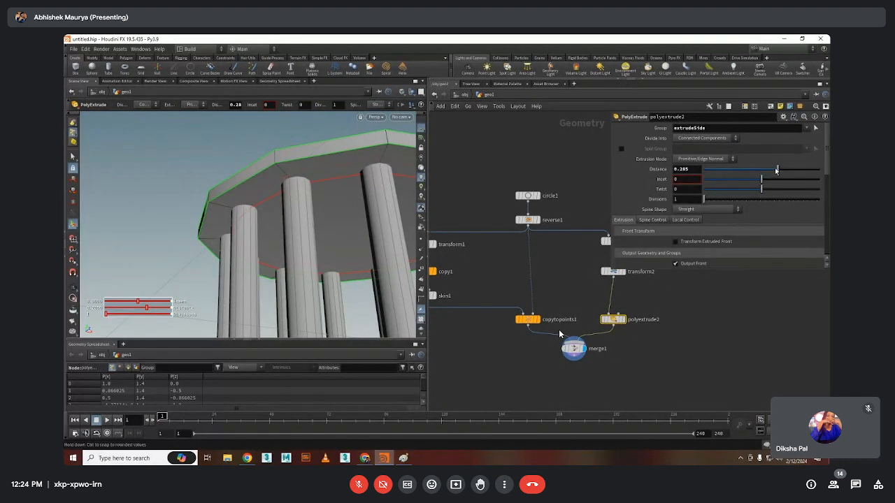
pyautogui.moveTo(776, 170)
pyautogui.mouseDown()
pyautogui.moveTo(784, 171)
pyautogui.moveTo(769, 179)
pyautogui.mouseUp()
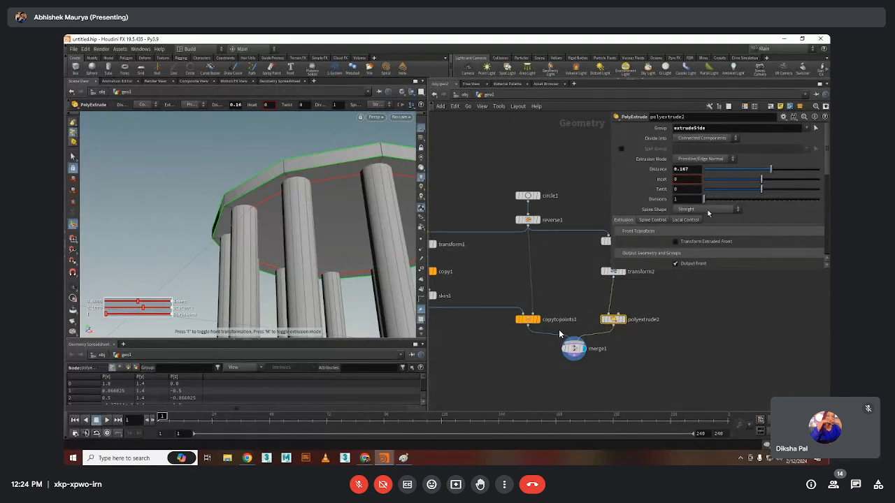
pyautogui.click(689, 169)
pyautogui.press('Return')
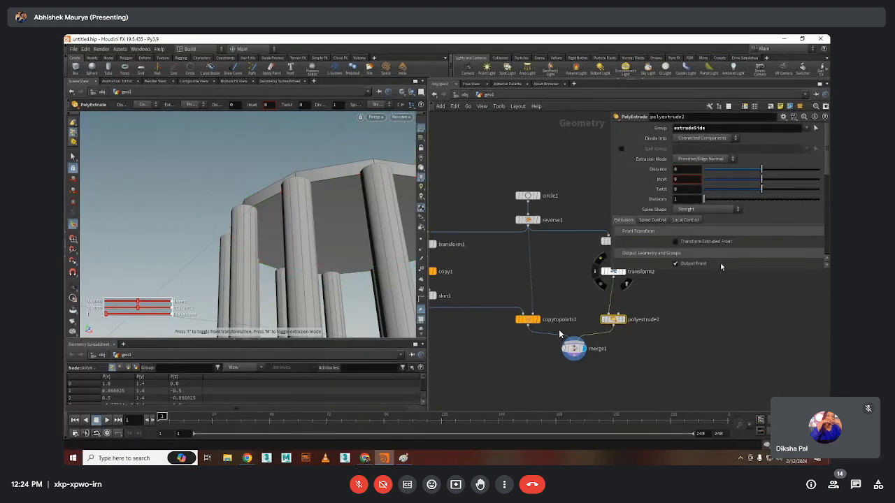
# Set polyextrude2's Distance to 0.10 in the top view and check how the rim covers the legs
pyautogui.hotkey('space', '2')
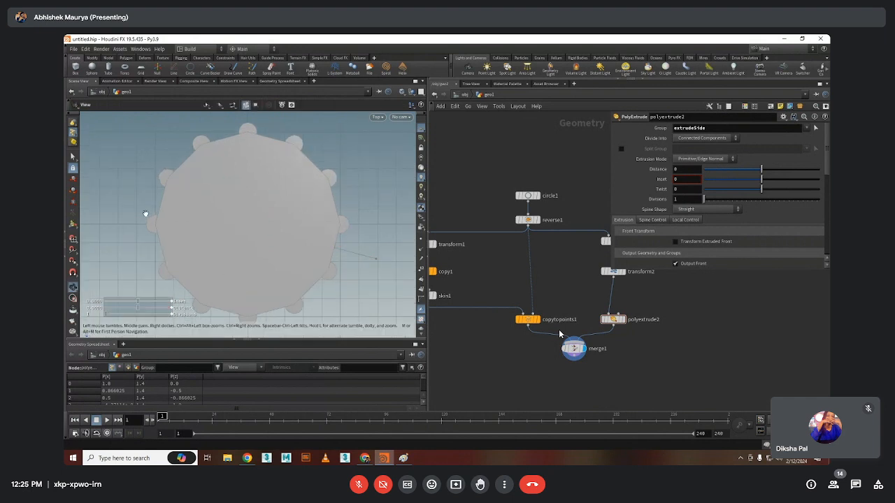
pyautogui.moveTo(144, 214); pyautogui.dragTo(233, 230)
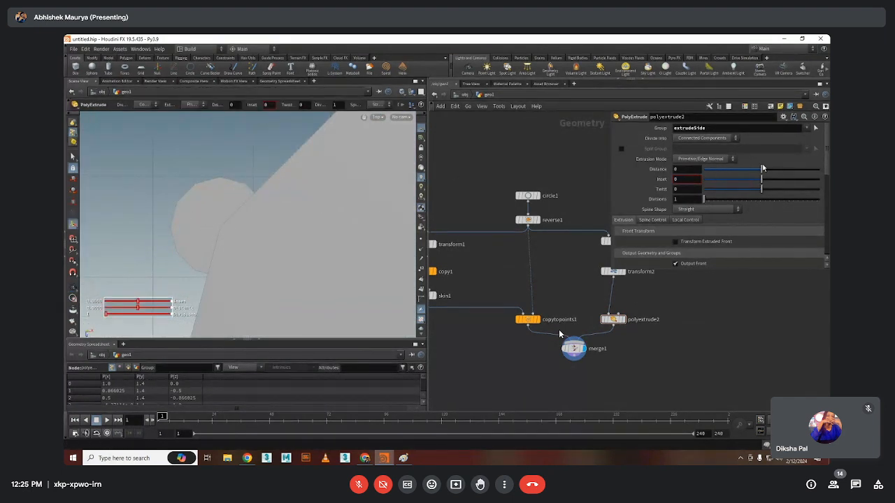
pyautogui.moveTo(763, 169); pyautogui.dragTo(767, 168)
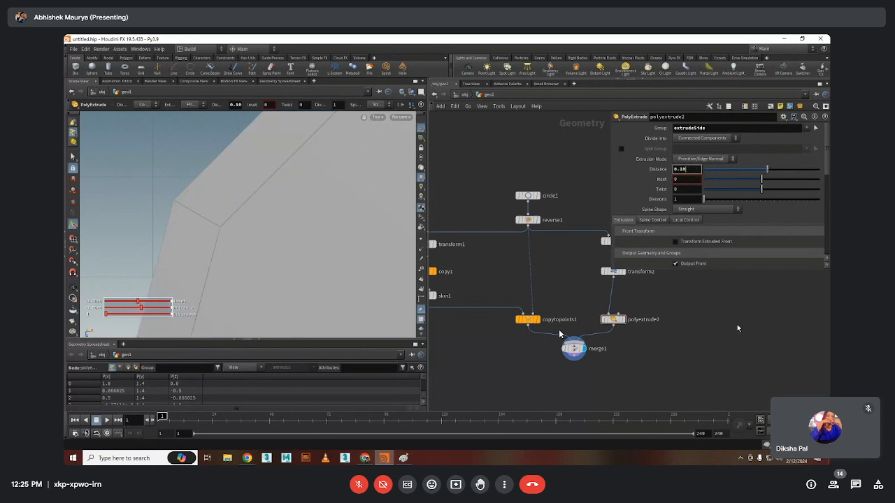
pyautogui.press('Escape')
pyautogui.moveTo(216, 202); pyautogui.dragTo(198, 225)
pyautogui.press('Return')
# Set transform1's Uniform Scale to 0.4 and check the thicker legs against the tabletop in the top view
pyautogui.moveTo(431, 260); pyautogui.dragTo(463, 260, button='middle')
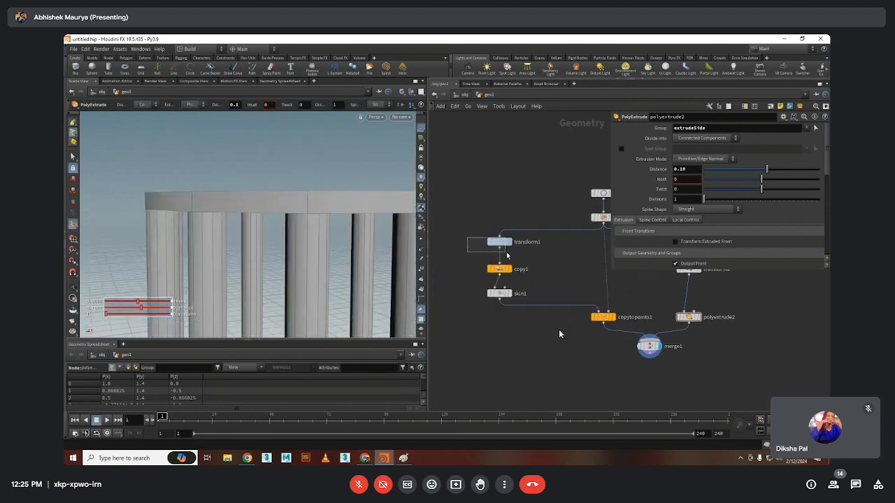
pyautogui.moveTo(507, 256); pyautogui.dragTo(507, 253)
pyautogui.click(689, 198)
pyautogui.write('0.4')
pyautogui.press('Return')
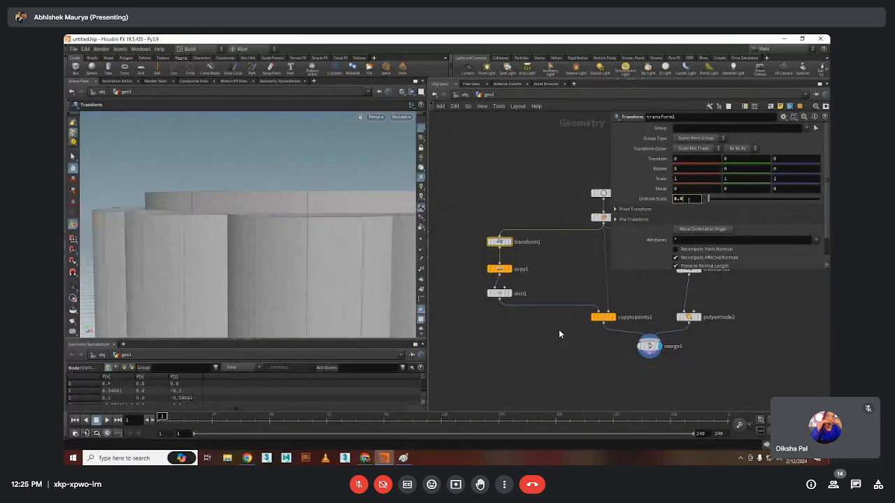
pyautogui.hotkey('space', '2')
pyautogui.scroll(-5, 226, 242)
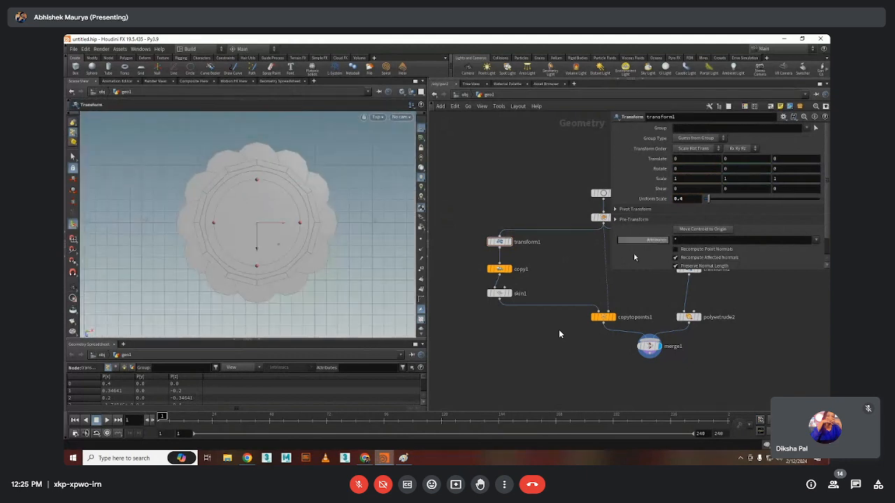
# Set polyextrude2's Distance to 0.4 and inspect the widened tabletop over the legs in perspective
pyautogui.moveTo(651, 289); pyautogui.dragTo(562, 335, button='middle')
pyautogui.click(600, 364)
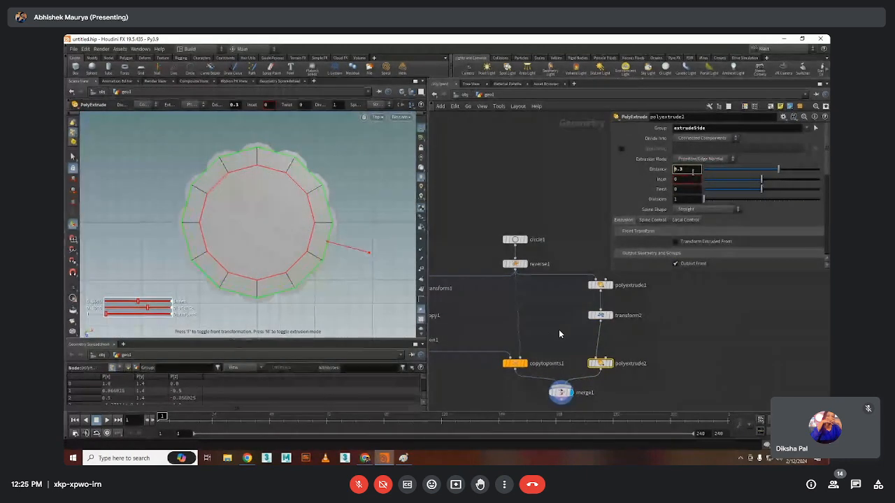
pyautogui.write('0.4')
pyautogui.press('Return')
pyautogui.press('Escape')
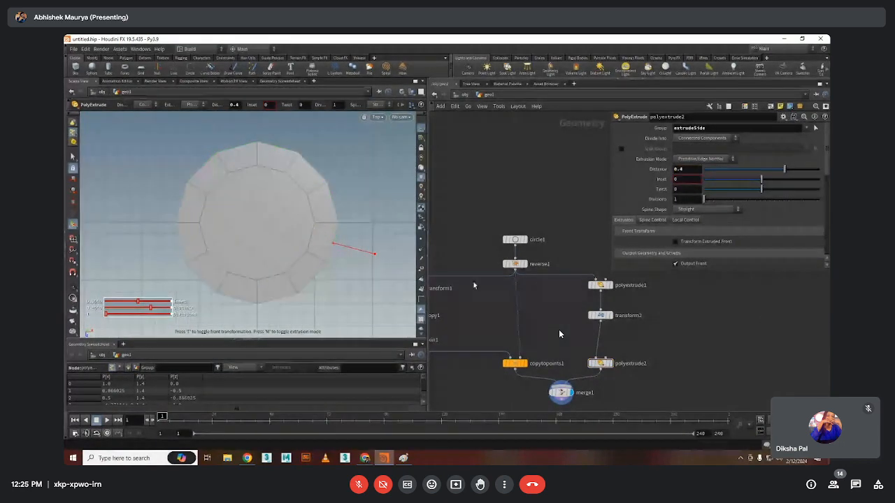
pyautogui.moveTo(364, 244); pyautogui.dragTo(465, 267)
pyautogui.press('Return')
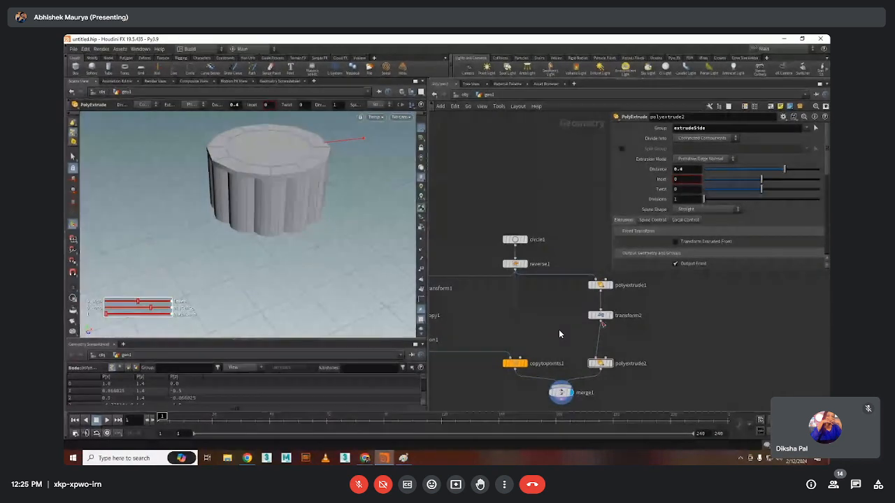
# Display transform1 in the top view and try Uniform Scale values of 0.5, 0.8 and 0.5 again
pyautogui.moveTo(522, 310); pyautogui.dragTo(576, 322, button='middle')
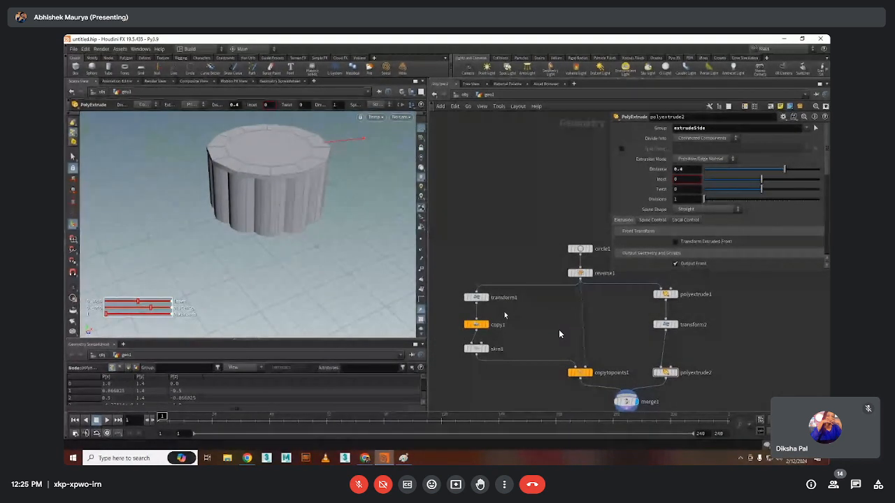
pyautogui.click(481, 297)
pyautogui.scroll(3, 490, 298)
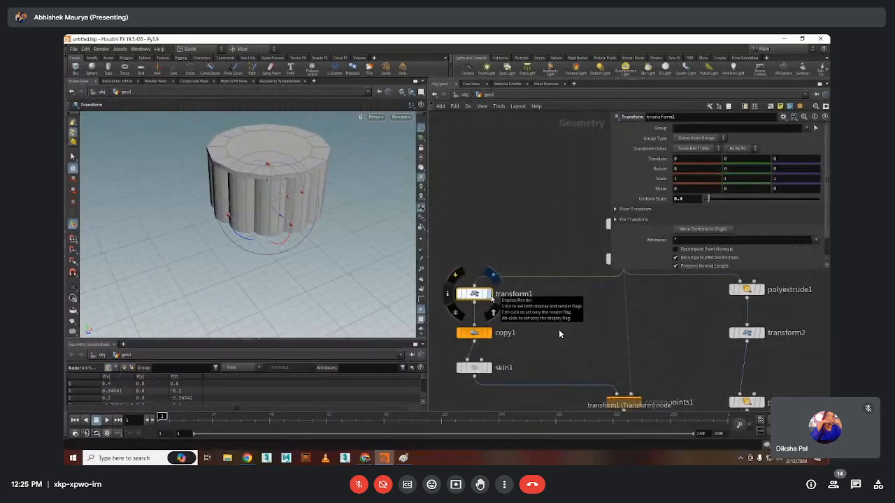
pyautogui.click(489, 294)
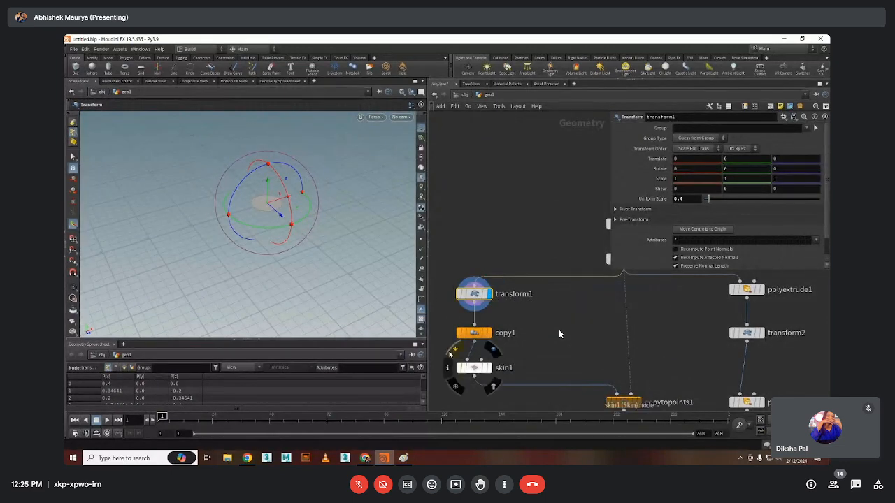
pyautogui.hotkey('space', '2')
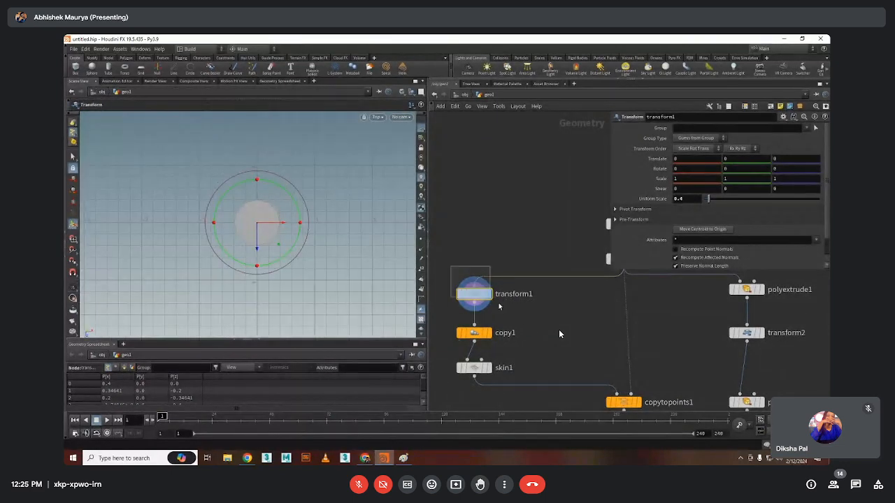
pyautogui.doubleClick(682, 199)
pyautogui.write('0.5')
pyautogui.press('Return')
pyautogui.write('0.8')
pyautogui.press('Return')
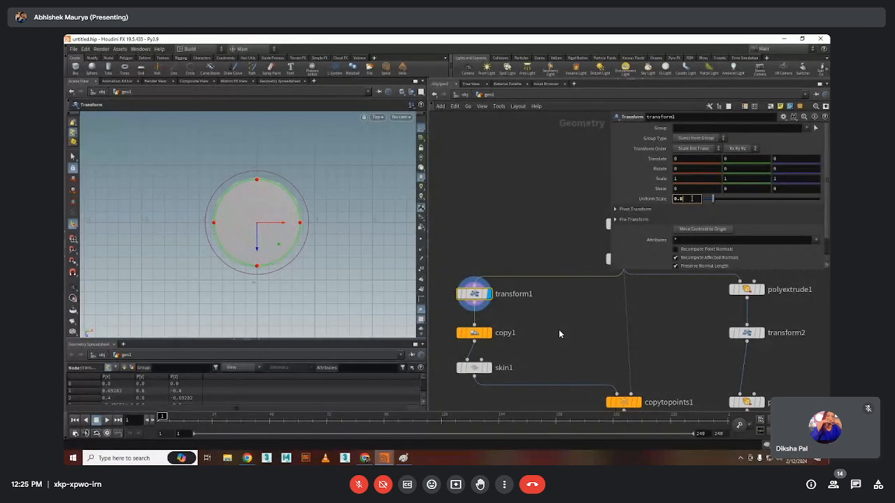
pyautogui.write('0.5')
pyautogui.press('Return')
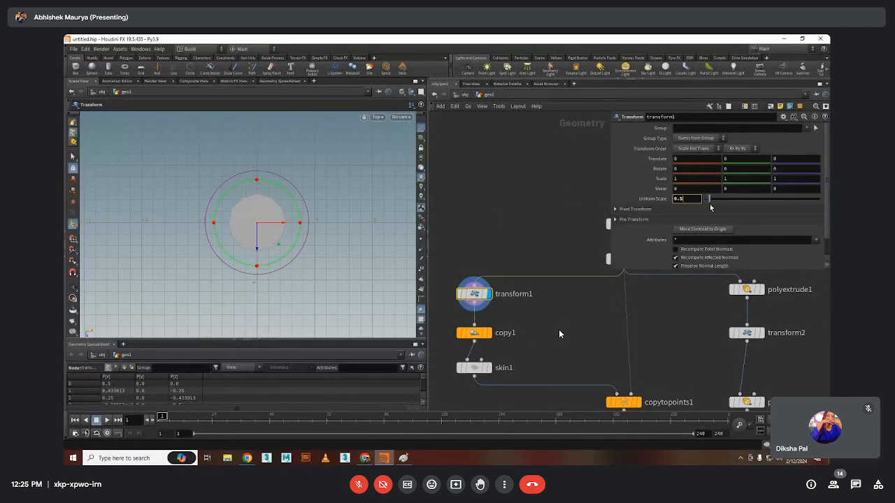
# Set transform1's Uniform Scale to 0.1 and copy that parameter
pyautogui.rightClick(687, 199)
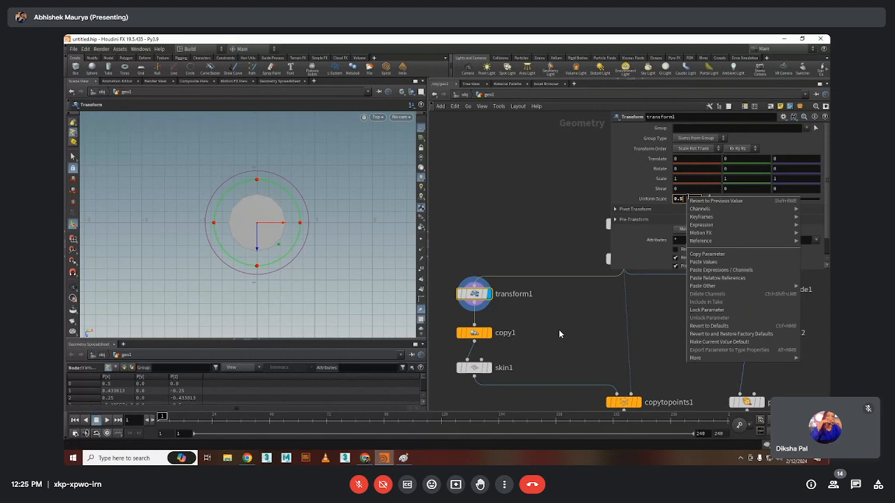
pyautogui.click(699, 254)
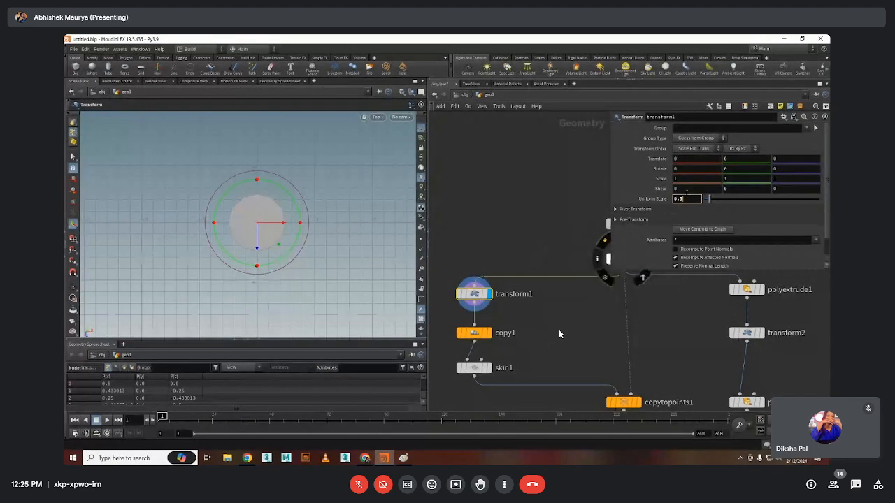
pyautogui.press('Return')
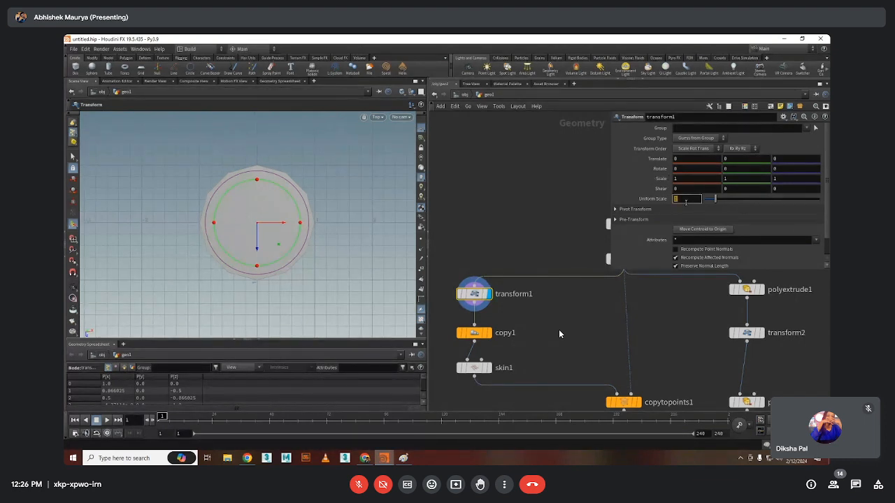
pyautogui.write('1')
pyautogui.press('Return')
pyautogui.rightClick(685, 202)
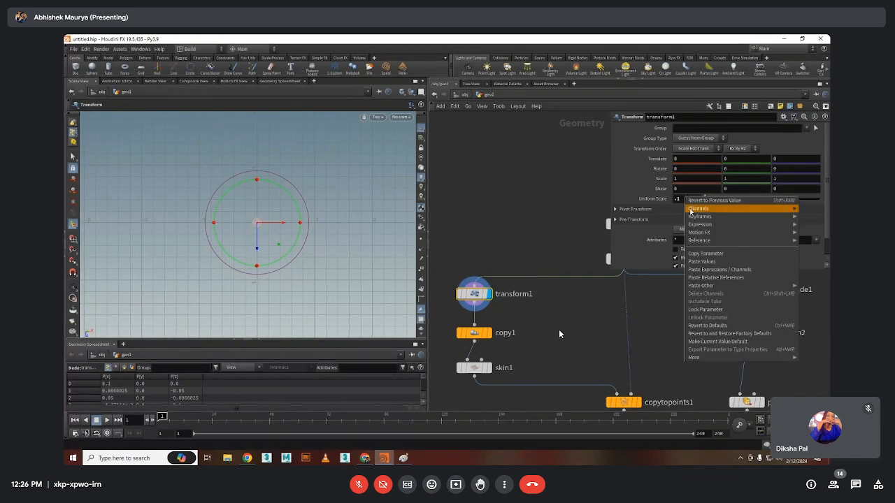
pyautogui.click(702, 267)
# Link polyextrude2's Distance to transform1's Uniform Scale with a pasted relative reference
pyautogui.moveTo(750, 291); pyautogui.dragTo(692, 308, button='middle')
pyautogui.click(692, 308)
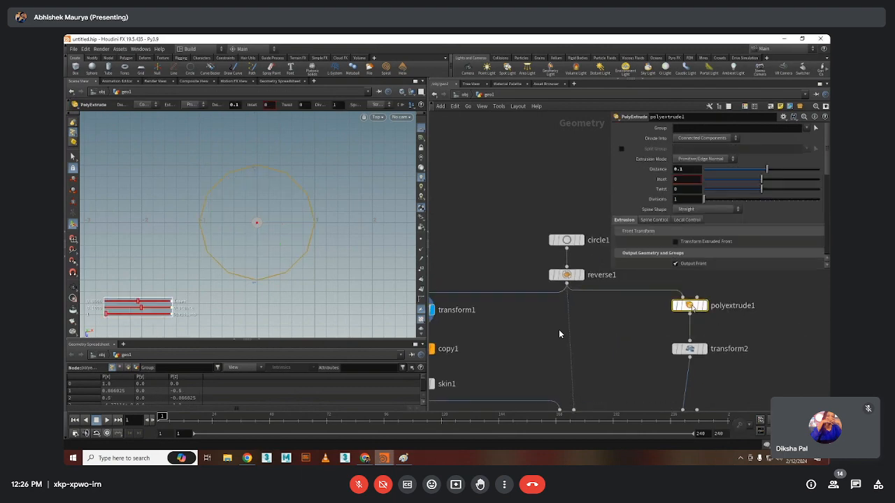
pyautogui.moveTo(624, 341); pyautogui.dragTo(634, 305, button='middle')
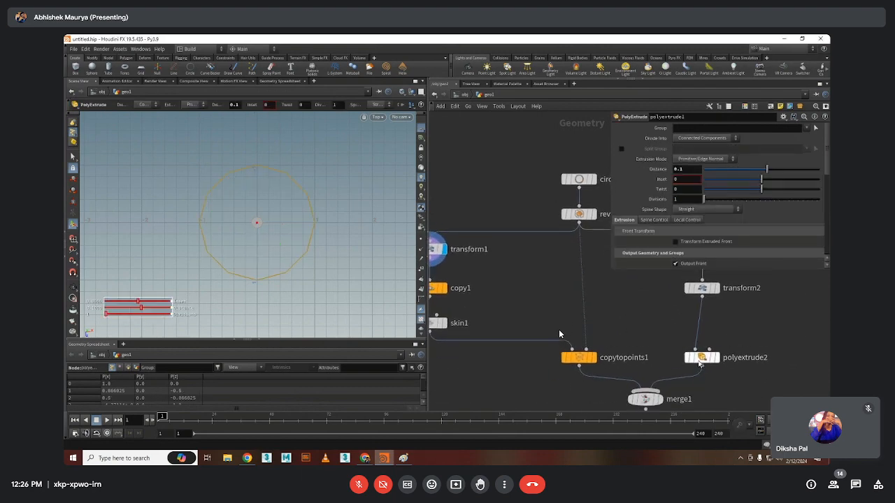
pyautogui.moveTo(702, 357); pyautogui.dragTo(701, 333)
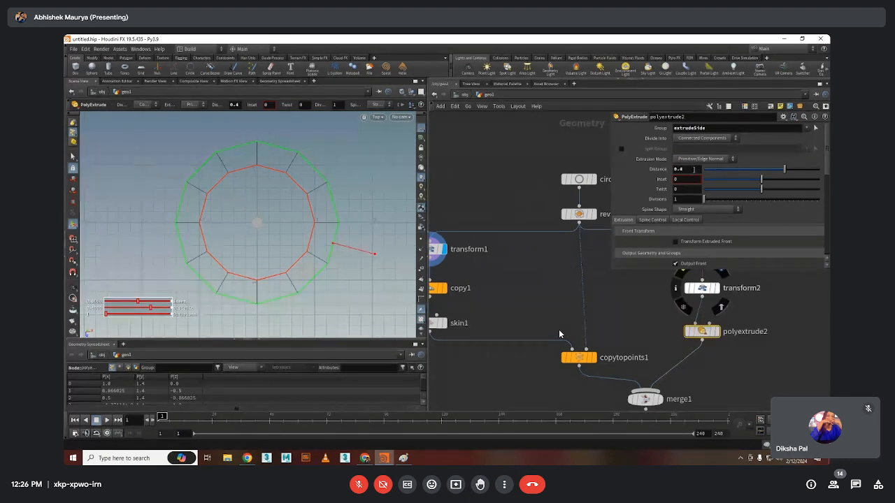
pyautogui.rightClick(688, 170)
pyautogui.click(720, 250)
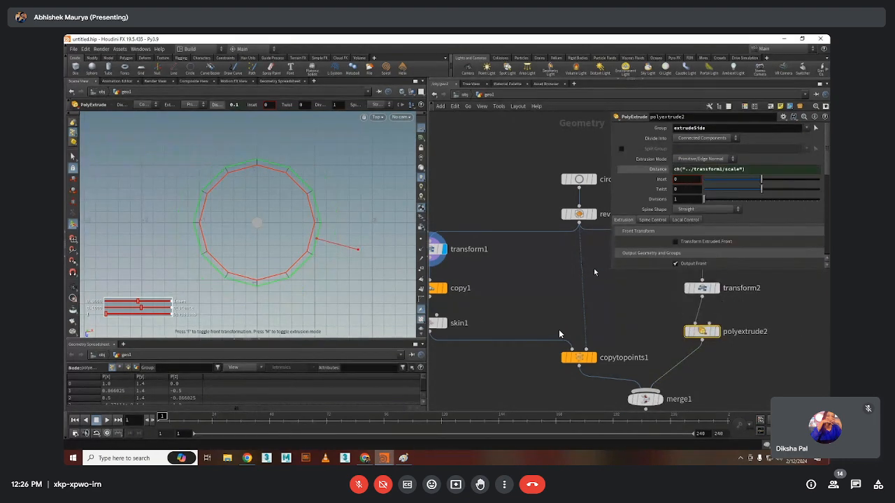
# Display merge1 and inspect the full table in perspective
pyautogui.moveTo(415, 243); pyautogui.dragTo(448, 248, button='middle')
pyautogui.click(456, 255)
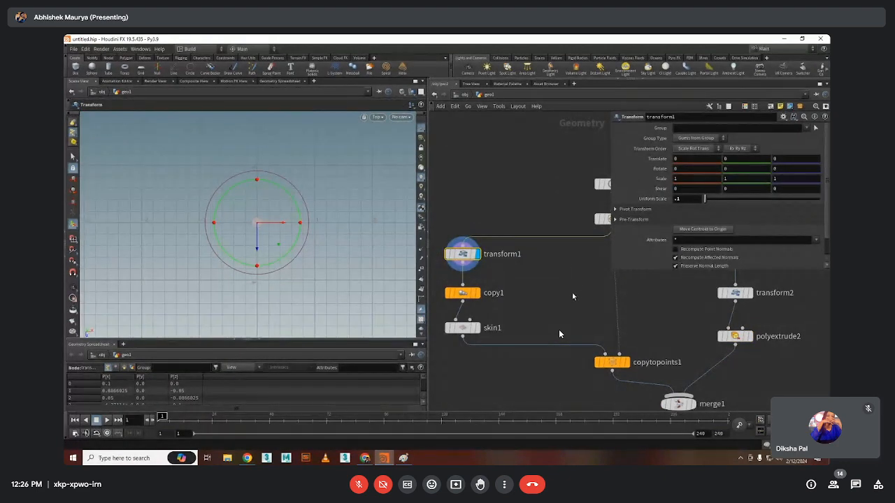
pyautogui.moveTo(571, 297); pyautogui.dragTo(564, 269, button='middle')
pyautogui.moveTo(675, 376); pyautogui.dragTo(693, 364)
pyautogui.click(705, 365)
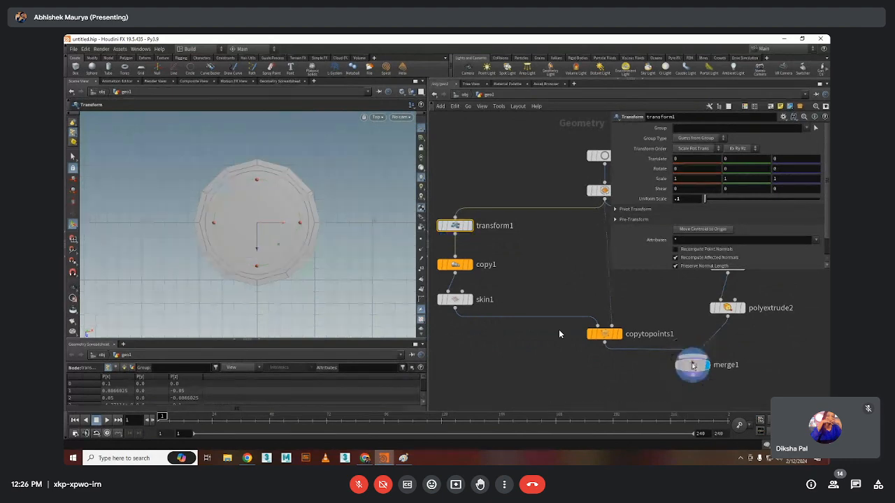
pyautogui.hotkey('space', '1')
pyautogui.moveTo(261, 259); pyautogui.dragTo(259, 219)
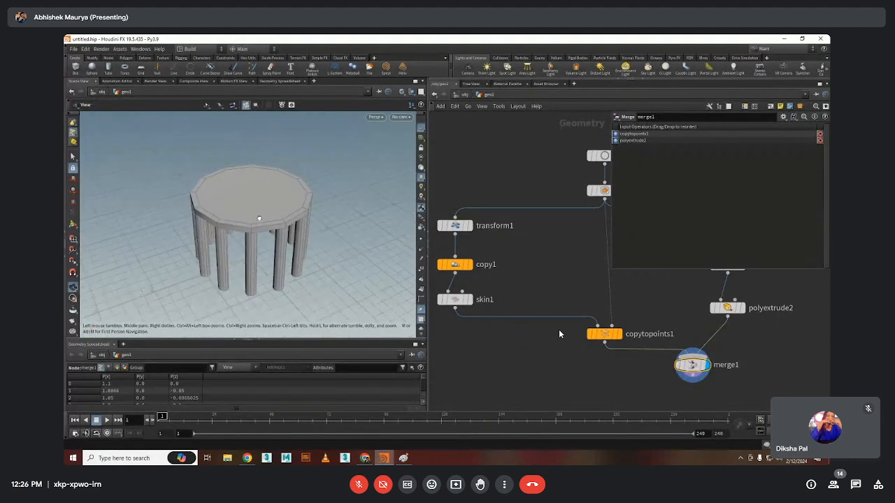
# Try a Uniform Scale of 0.2 on transform1, return it to 0.1, and check how the tabletop rim follows the legs
pyautogui.click(455, 226)
pyautogui.doubleClick(688, 199)
pyautogui.write('.1')
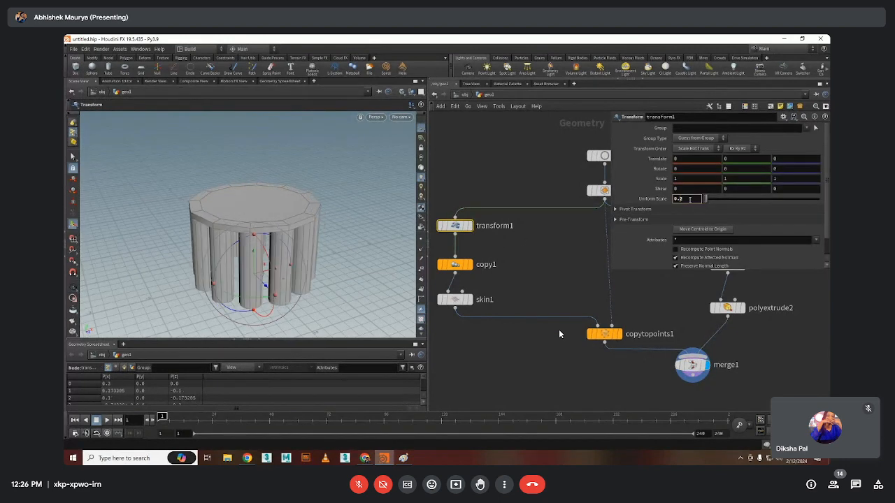
pyautogui.press('Return')
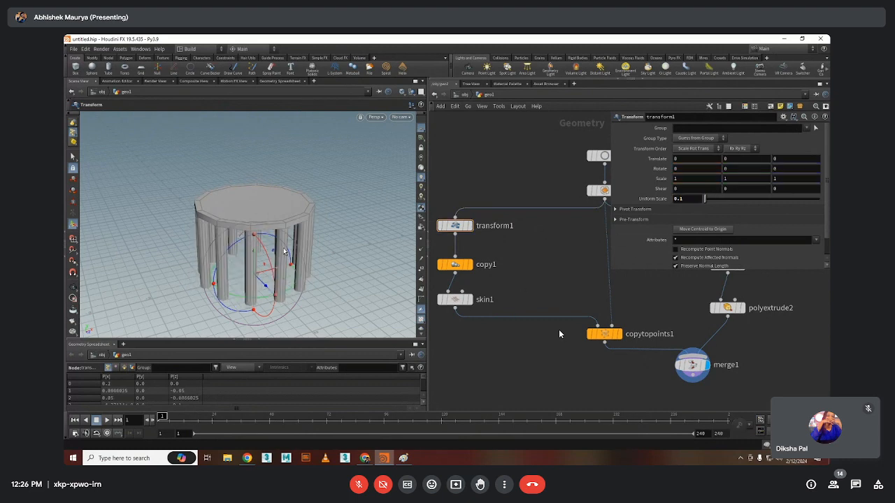
pyautogui.press('Escape')
pyautogui.moveTo(216, 247); pyautogui.dragTo(243, 224)
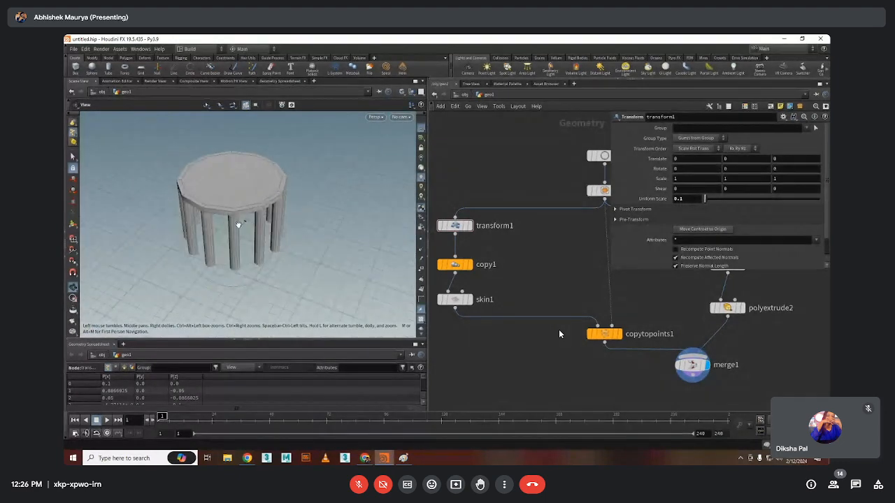
pyautogui.press('t')
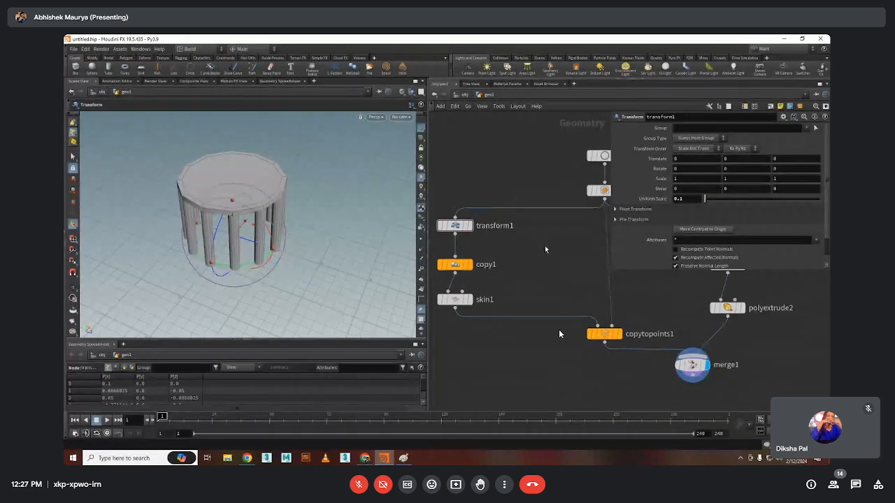
# Add an unconnected Group Create node beside transform1 and enlarge its parameter area to show all options
pyautogui.press('Tab')
pyautogui.write('grou')
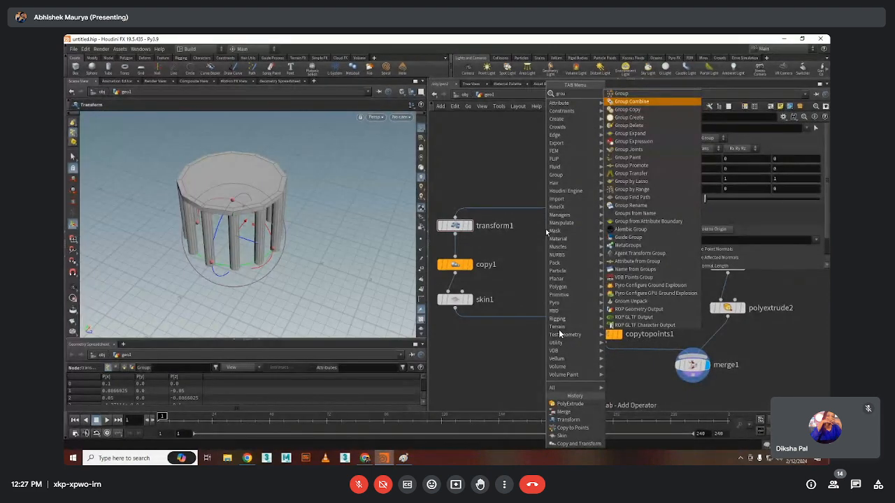
pyautogui.click(628, 118)
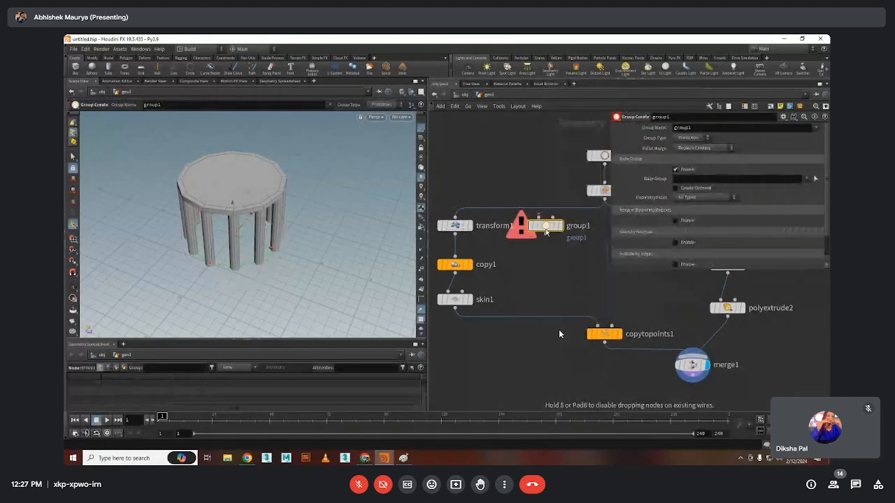
pyautogui.click(546, 232)
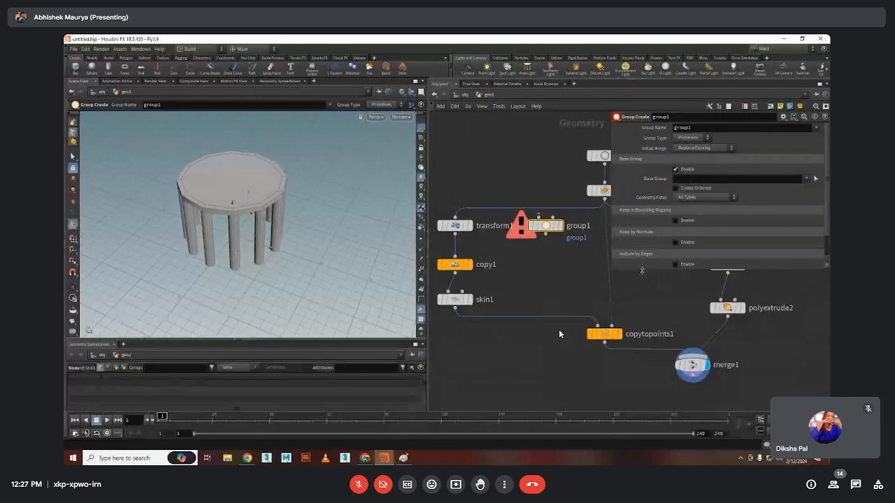
pyautogui.moveTo(641, 272); pyautogui.dragTo(647, 316)
pyautogui.moveTo(537, 264); pyautogui.dragTo(565, 253, button='middle')
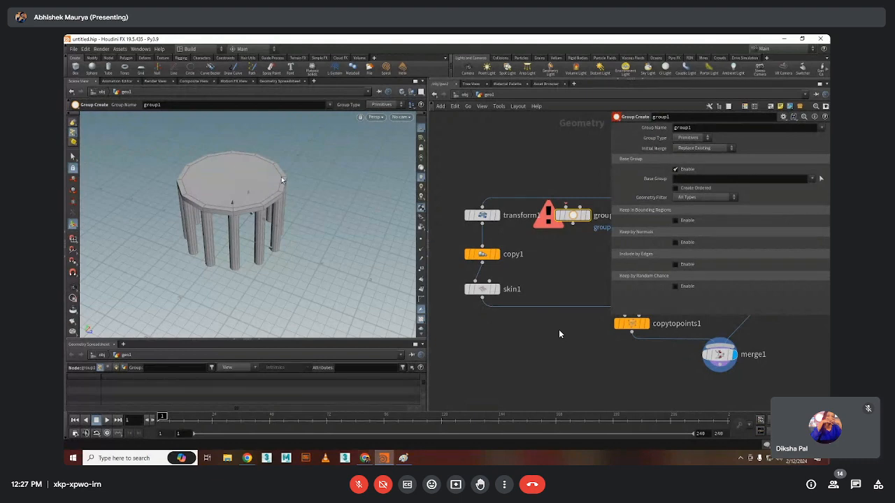
# Try 13 Divisions on circle1, then set its Divisions to 8
pyautogui.moveTo(556, 264); pyautogui.dragTo(544, 274, button='middle')
pyautogui.click(576, 204)
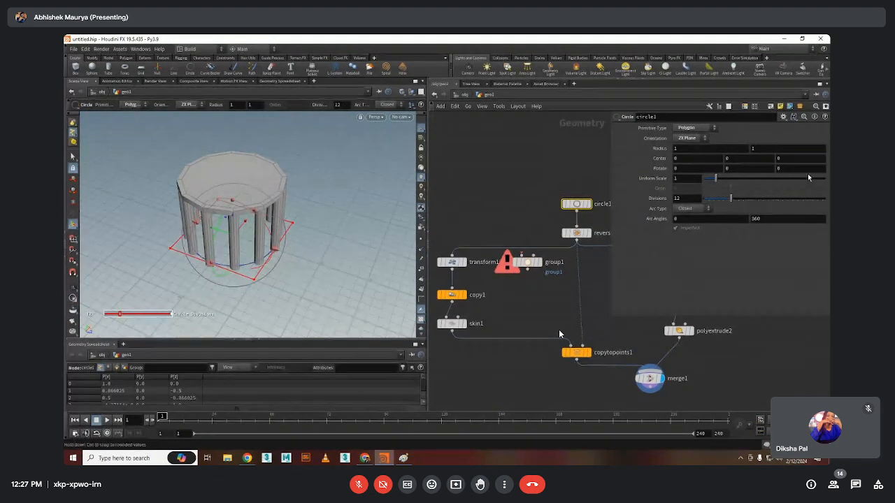
pyautogui.click(690, 198)
pyautogui.scroll(5, 690, 198)
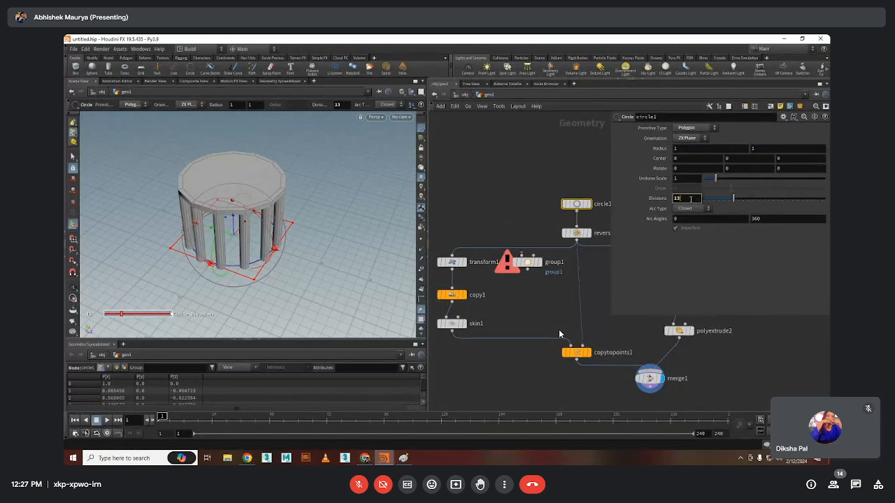
pyautogui.scroll(-9, 690, 199)
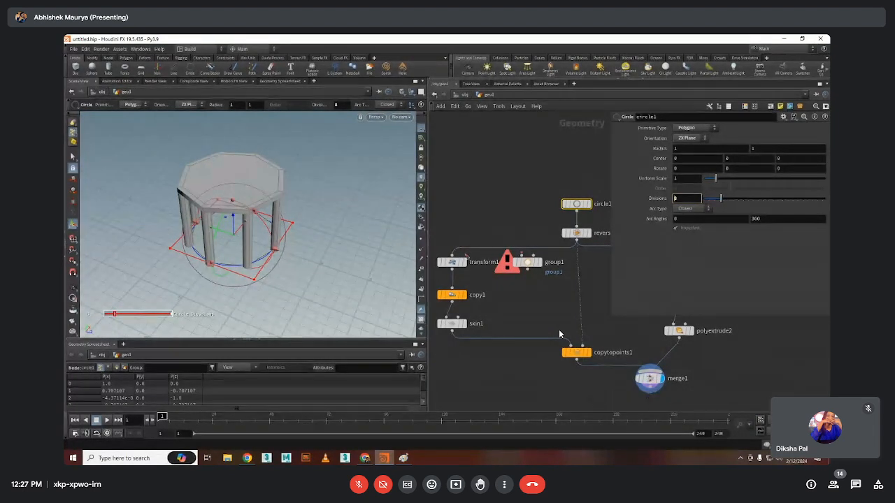
# Move the group1 node clear above the network and add a Group Expression node near it
pyautogui.moveTo(529, 263); pyautogui.dragTo(479, 171)
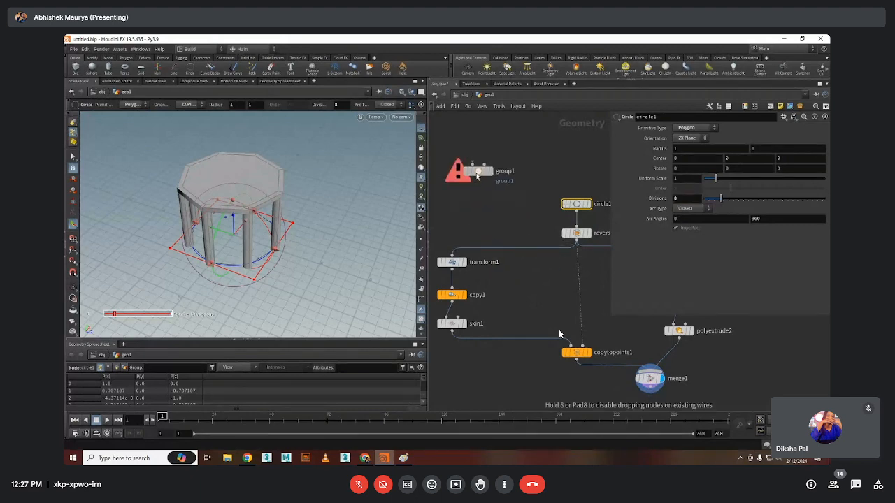
pyautogui.press('Tab')
pyautogui.write('groupe')
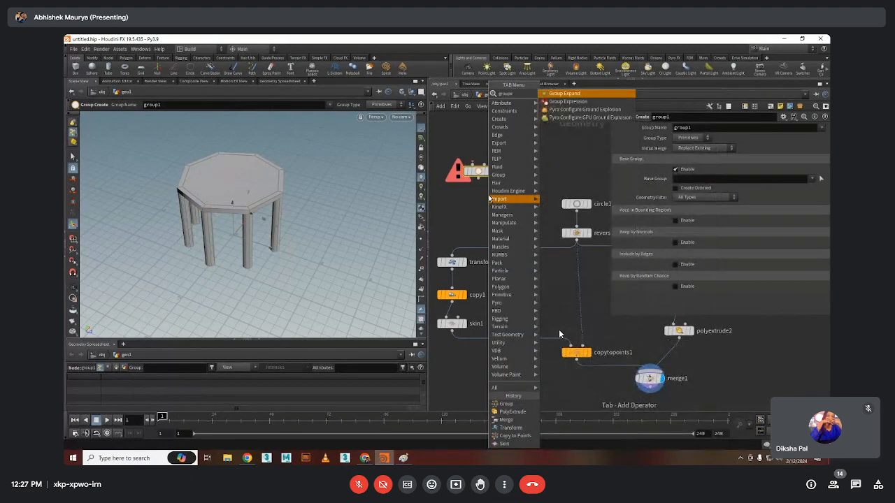
pyautogui.press('Down')
pyautogui.press('Return')
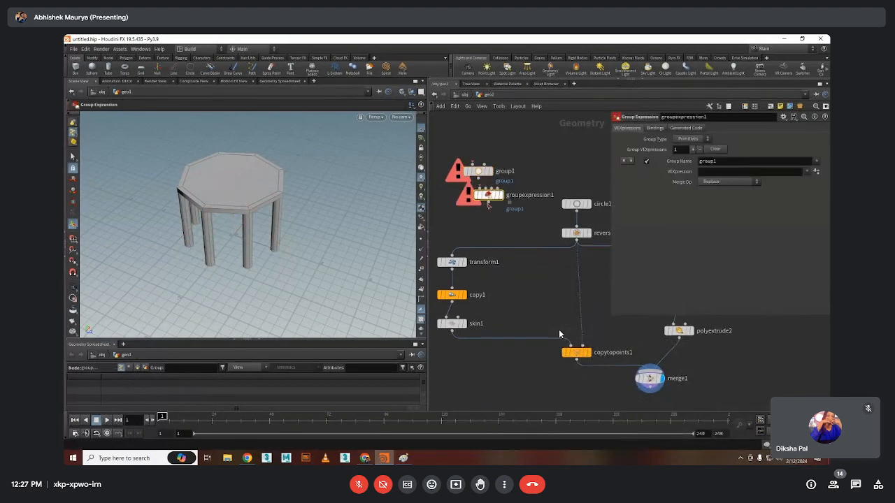
# Add a Group by Range node in line with the other two group nodes and frame the whole network
pyautogui.press('Tab')
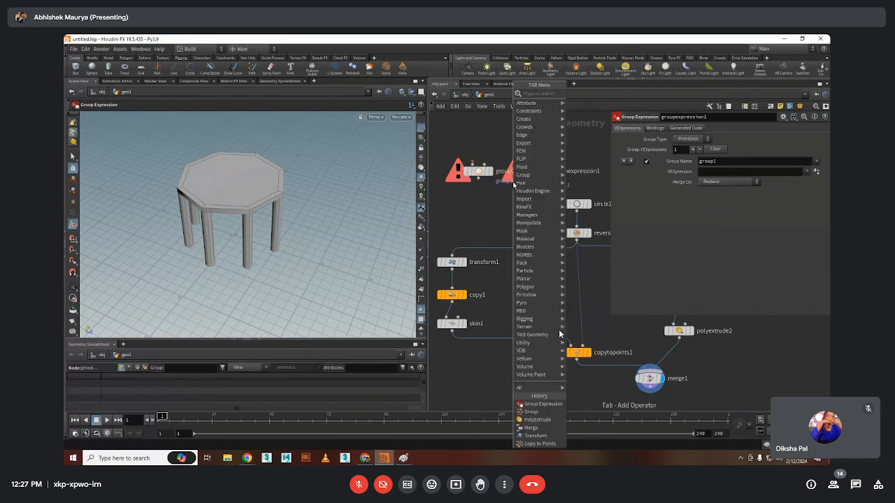
pyautogui.write('groupr')
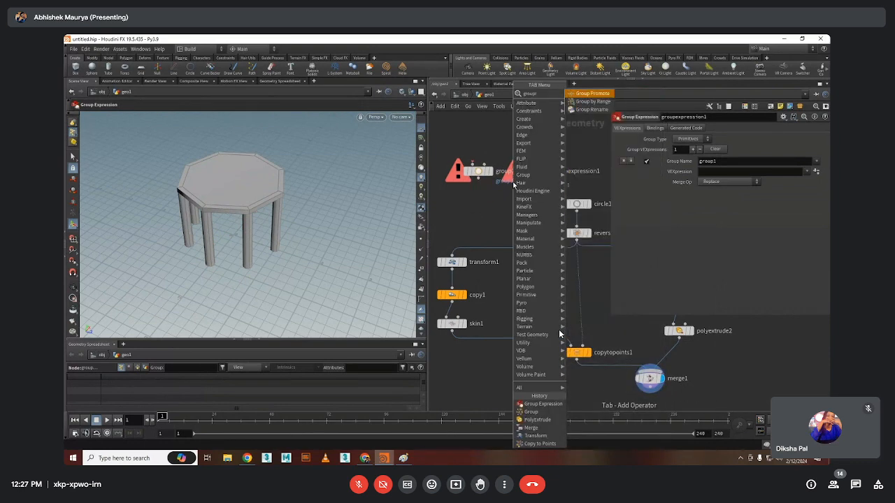
pyautogui.press('Down')
pyautogui.press('Return')
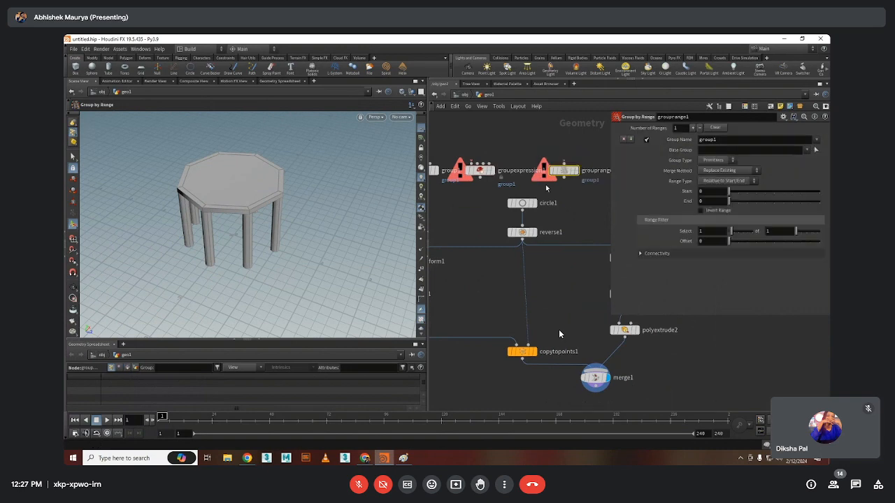
pyautogui.press('h')
pyautogui.press('Tab')
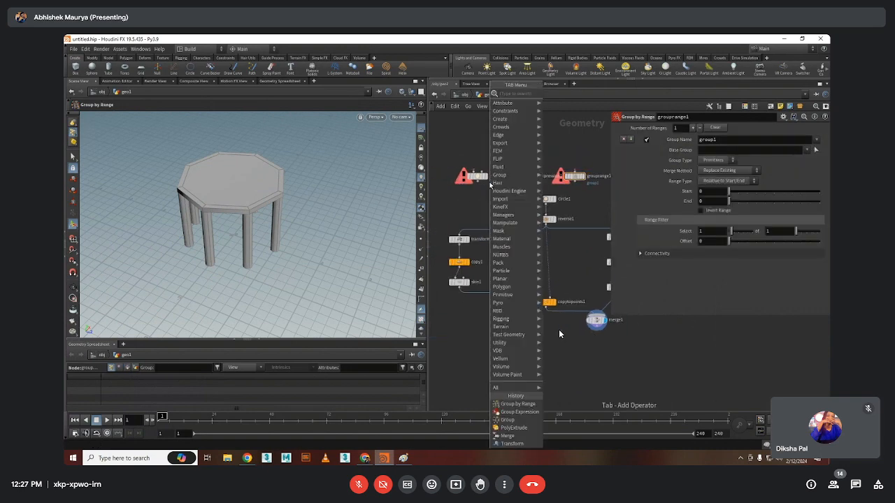
pyautogui.write('groupe')
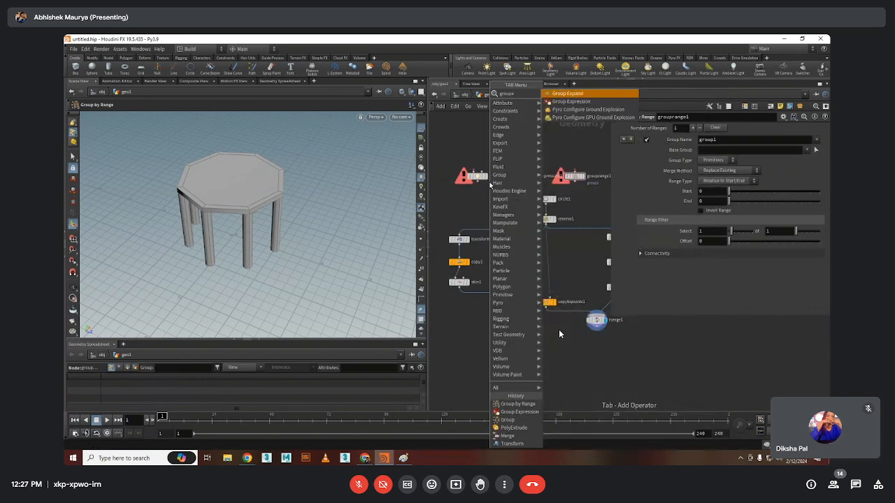
pyautogui.press('Down')
pyautogui.press('Return')
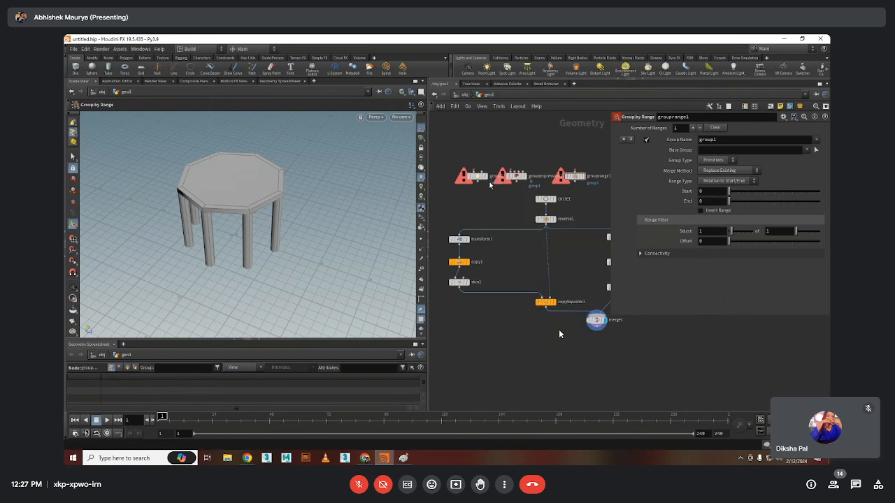
# Examine the parameters of the Group Create, Group Expression and Group by Range nodes in turn
pyautogui.click(543, 154)
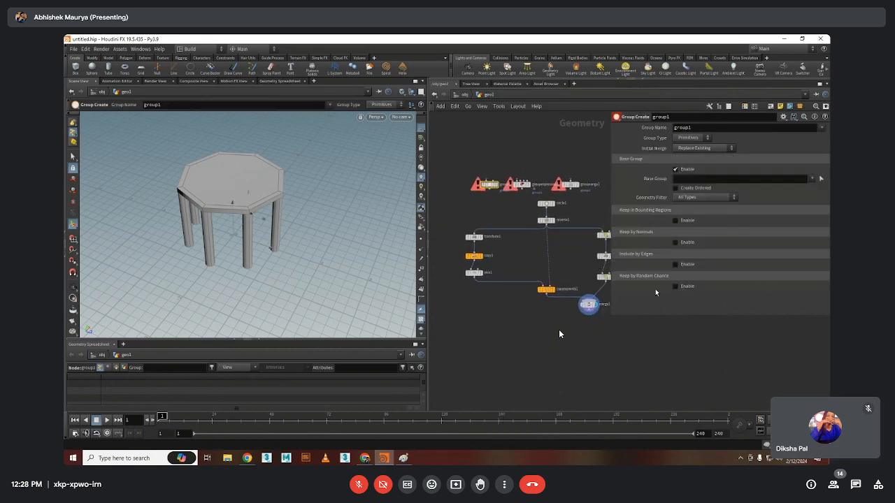
pyautogui.click(522, 185)
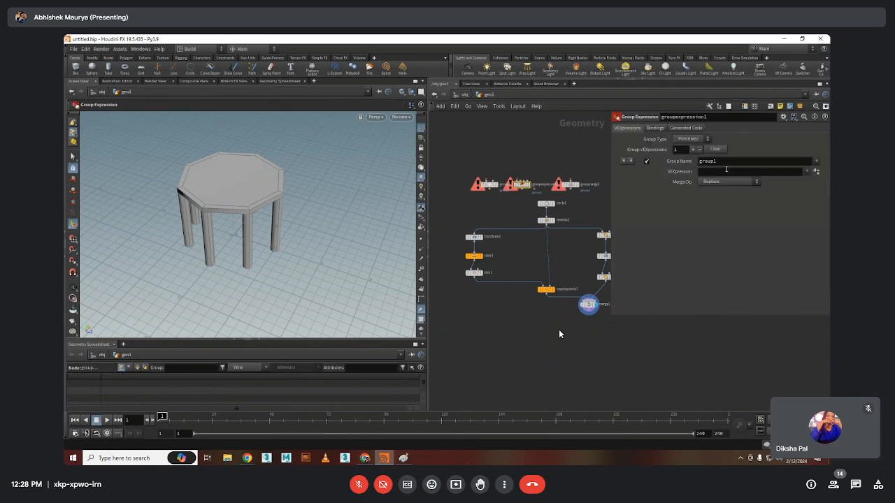
pyautogui.click(571, 186)
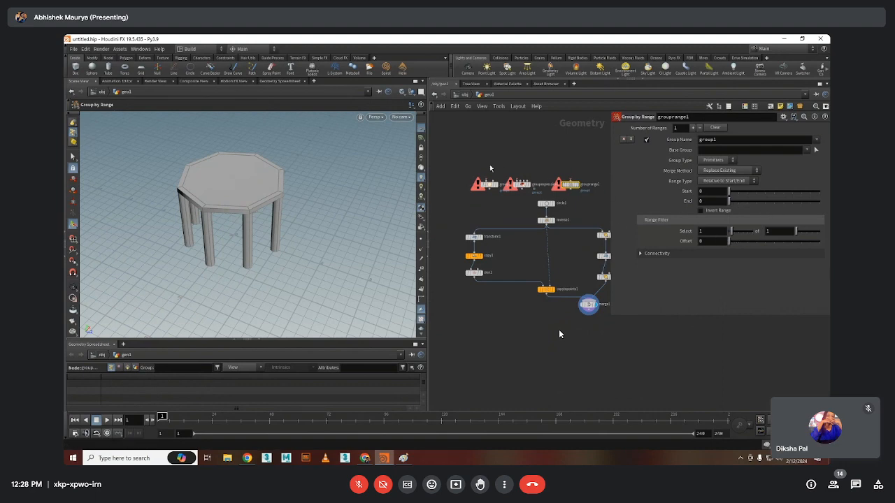
pyautogui.moveTo(466, 163); pyautogui.dragTo(582, 193)
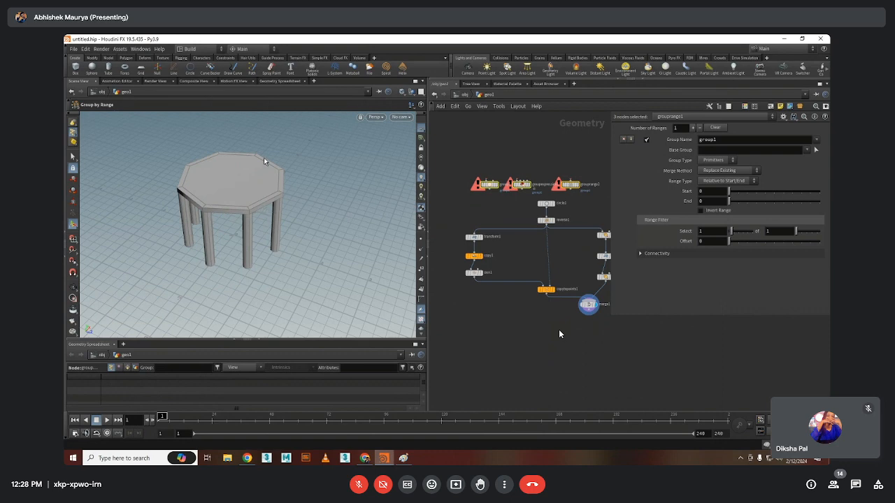
pyautogui.moveTo(585, 157); pyautogui.dragTo(559, 196)
# Add a Grid node in the empty area beside the group nodes, with groupexpression1 placed beneath it
pyautogui.moveTo(536, 164); pyautogui.dragTo(556, 164, button='middle')
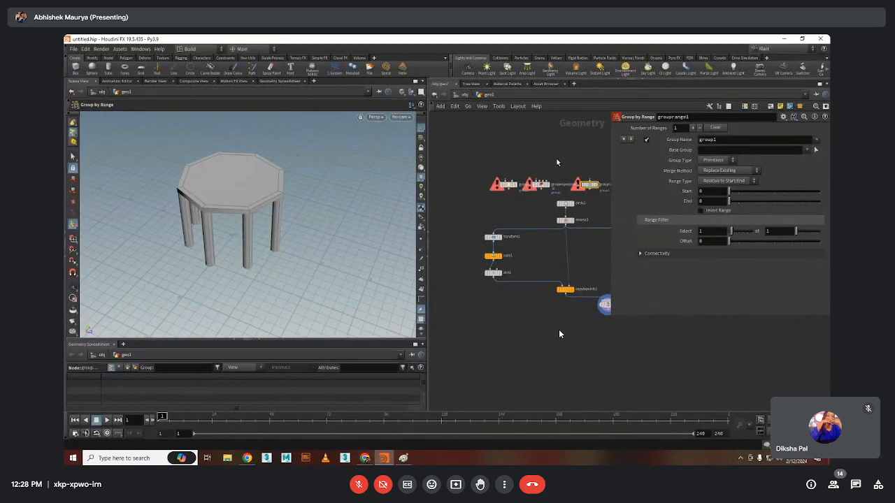
pyautogui.moveTo(476, 176); pyautogui.dragTo(548, 175, button='middle')
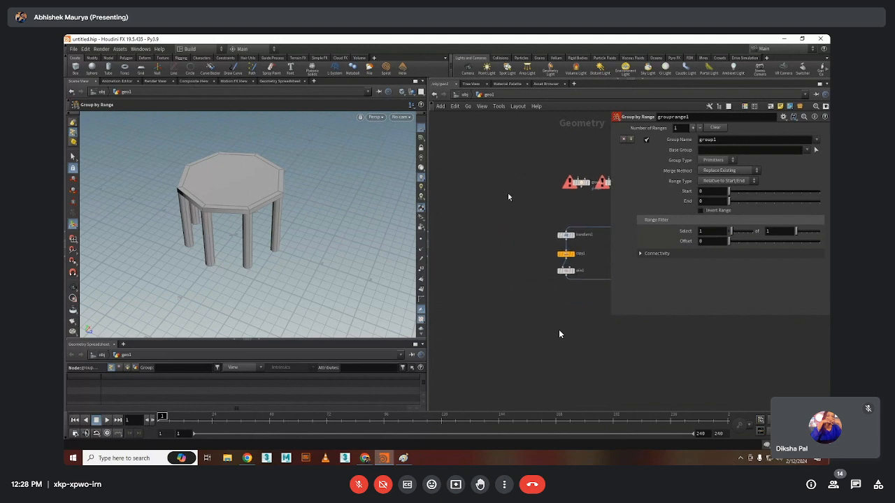
pyautogui.press('Tab')
pyautogui.write('gri')
pyautogui.press('Return')
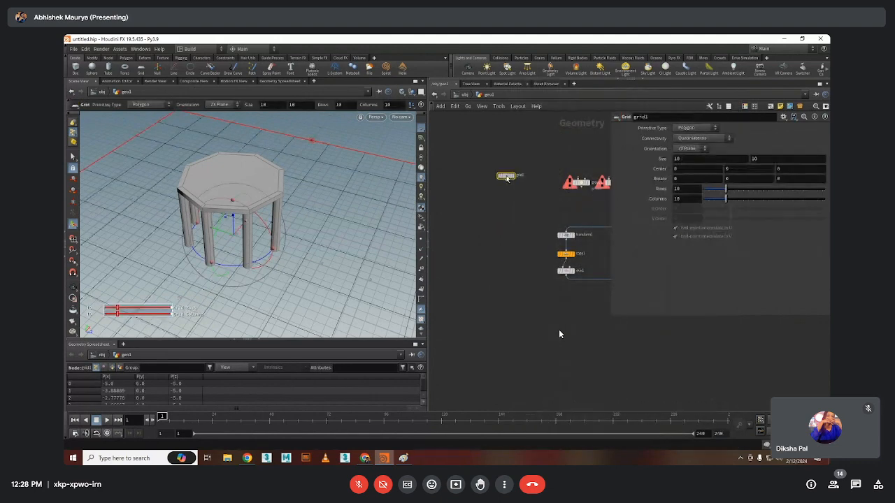
pyautogui.scroll(3, 490, 230)
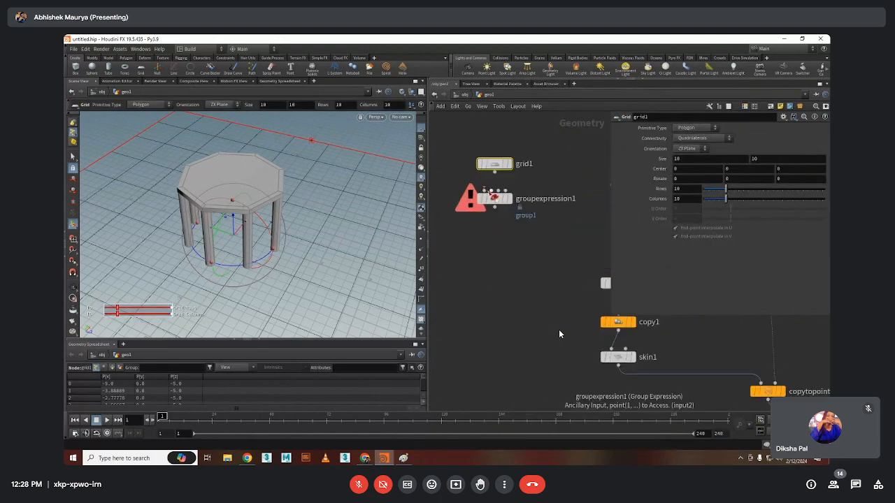
# Connect grouprange1 beneath grid1, move groupexpression1 out of the chain, and display the Group by Range result
pyautogui.scroll(-3, 490, 230)
pyautogui.scroll(1, 490, 230)
pyautogui.moveTo(516, 168); pyautogui.dragTo(575, 168, button='middle')
pyautogui.moveTo(597, 171); pyautogui.dragTo(501, 235)
pyautogui.scroll(3, 498, 225)
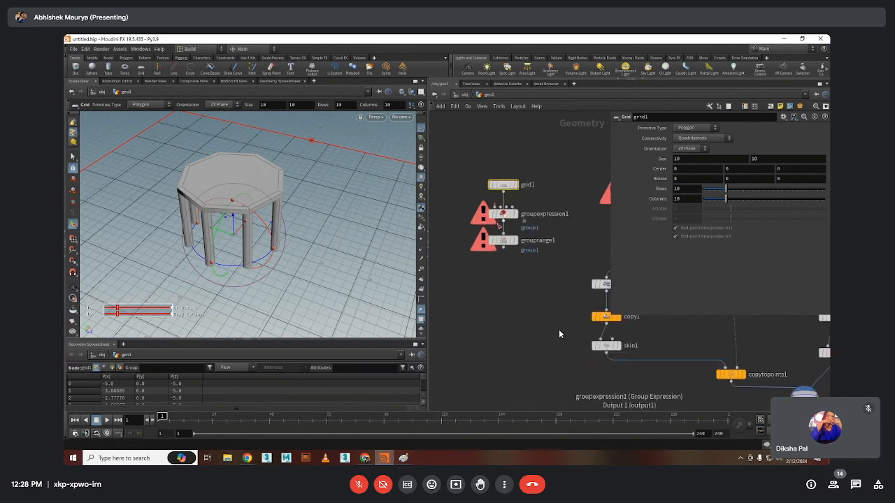
pyautogui.moveTo(536, 194); pyautogui.dragTo(569, 156)
pyautogui.click(510, 245)
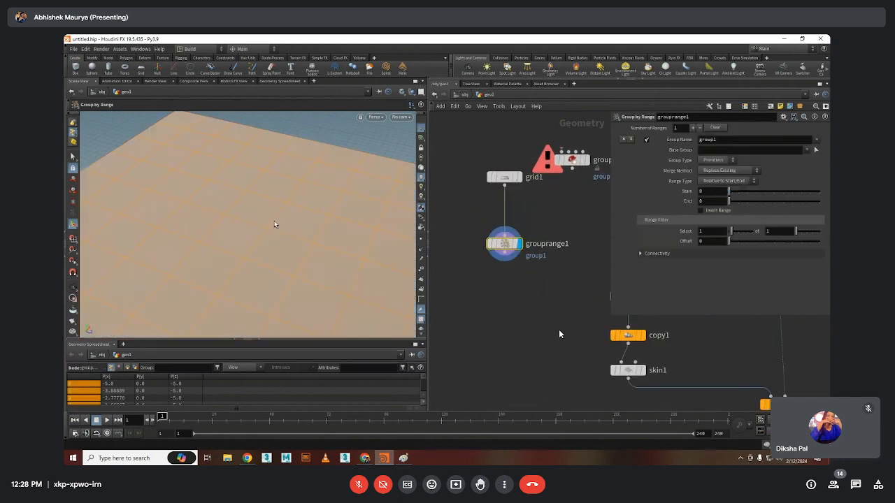
# Examine the grouped grid in the viewport alongside its point rows in an enlarged Geometry Spreadsheet
pyautogui.scroll(-3, 241, 226)
pyautogui.moveTo(242, 226); pyautogui.dragTo(253, 230)
pyautogui.press('Return')
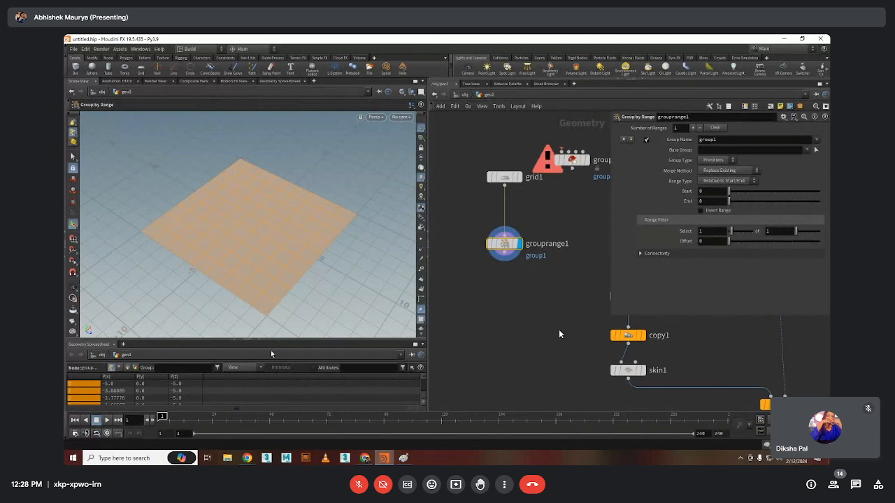
pyautogui.moveTo(271, 341); pyautogui.dragTo(271, 306)
pyautogui.scroll(-3, 88, 356)
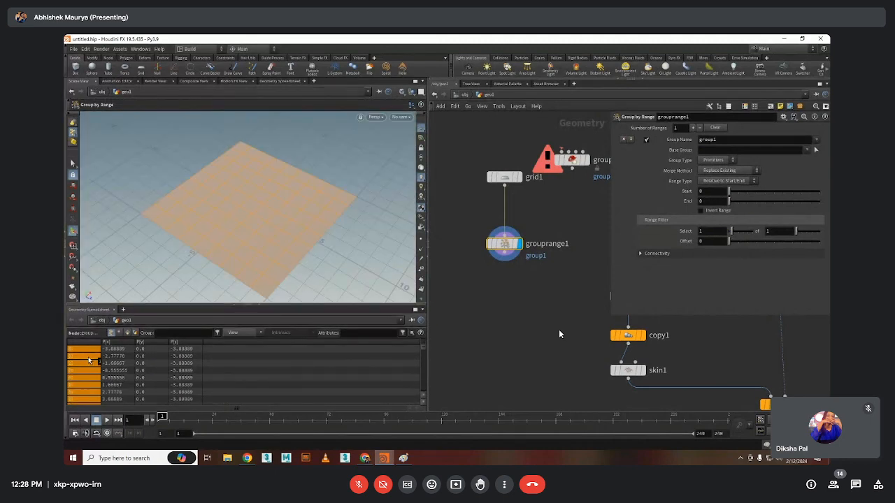
pyautogui.scroll(3, 88, 357)
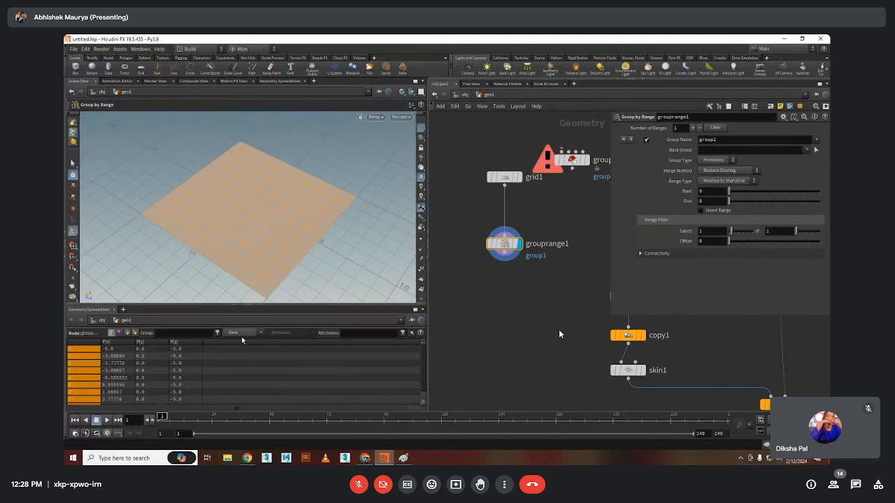
pyautogui.moveTo(271, 307); pyautogui.dragTo(271, 323)
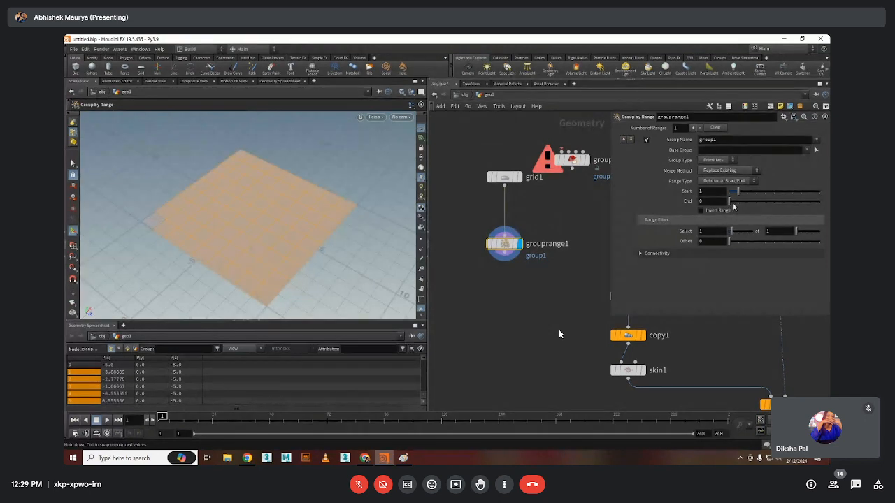
# Reset grouprange1's range start to 0 and set its range filter to select 1 of 2
pyautogui.moveTo(729, 201); pyautogui.dragTo(728, 193)
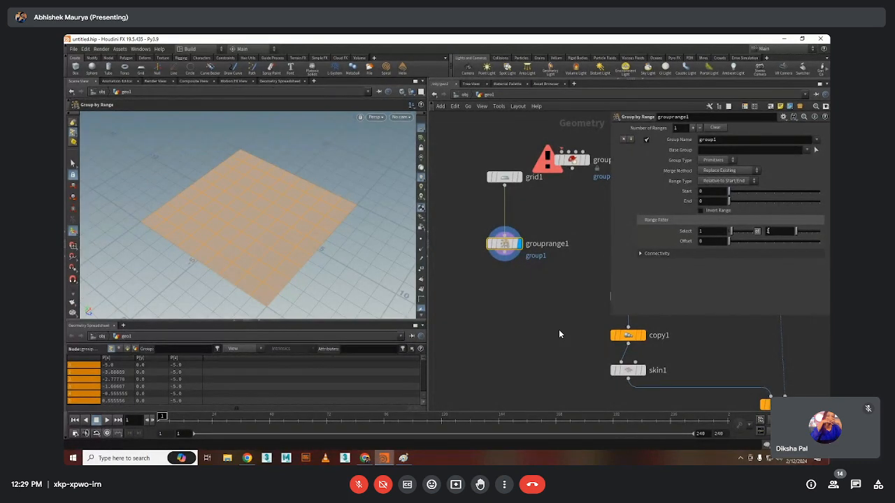
pyautogui.doubleClick(768, 231)
pyautogui.write('2')
pyautogui.press('Return')
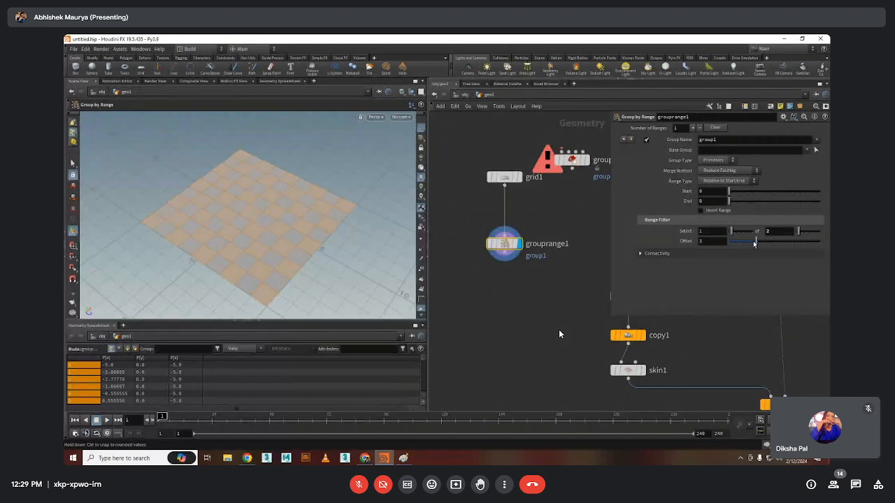
# Compare grouprange1's point and primitive rows in the Geometry Spreadsheet to check the alternating group membership
pyautogui.scroll(-9, 210, 381)
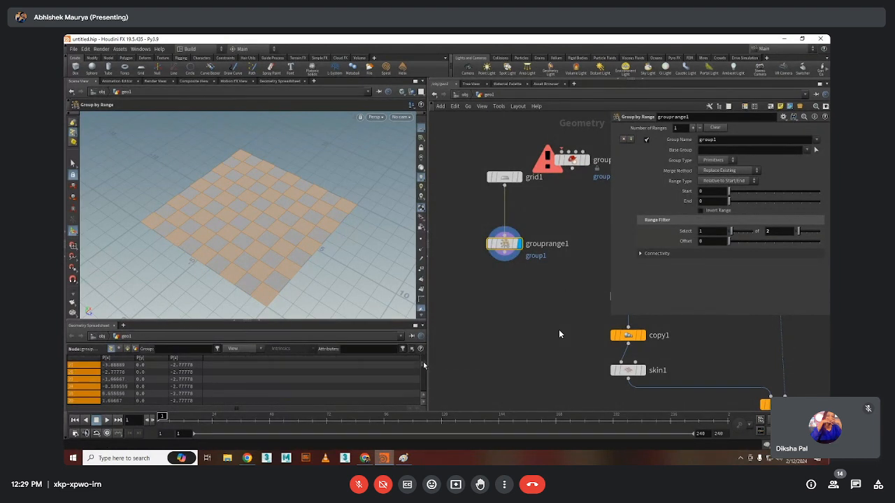
pyautogui.scroll(8, 423, 361)
pyautogui.scroll(4, 424, 357)
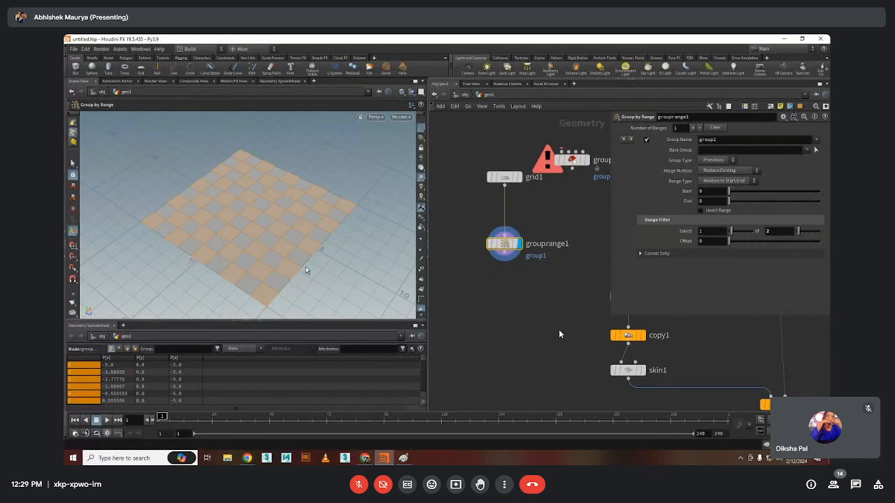
pyautogui.scroll(-8, 84, 367)
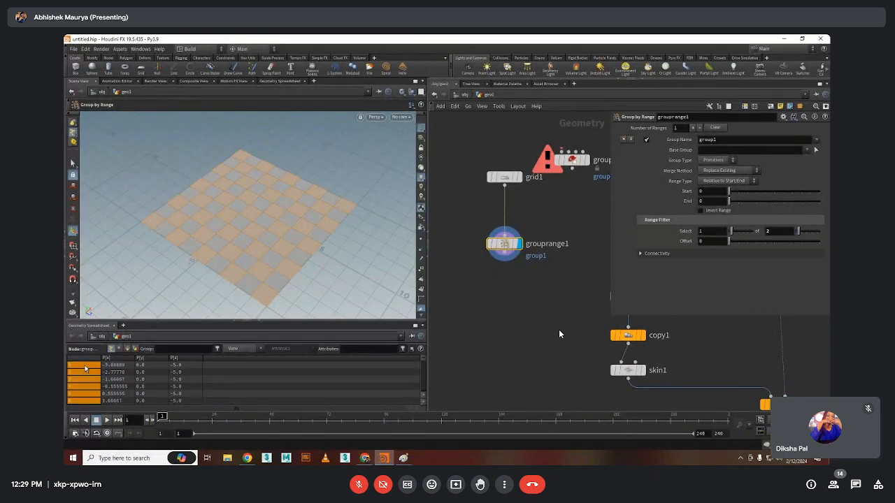
pyautogui.scroll(-3, 85, 368)
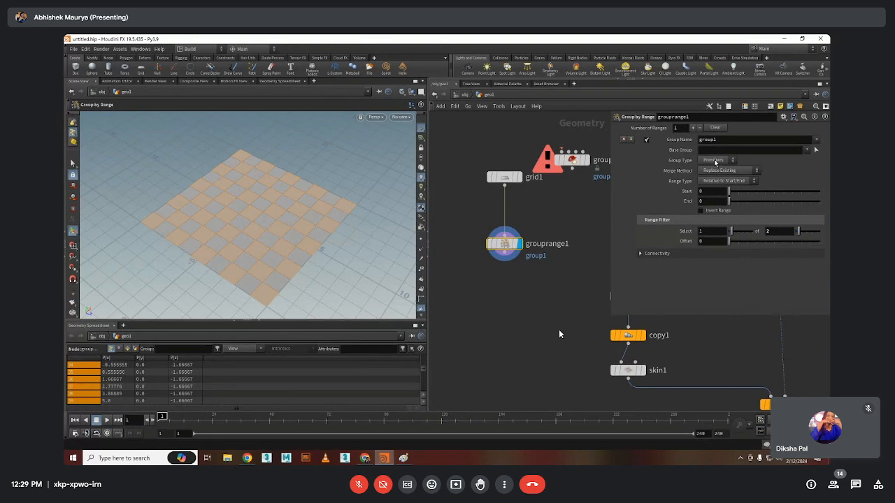
pyautogui.click(125, 349)
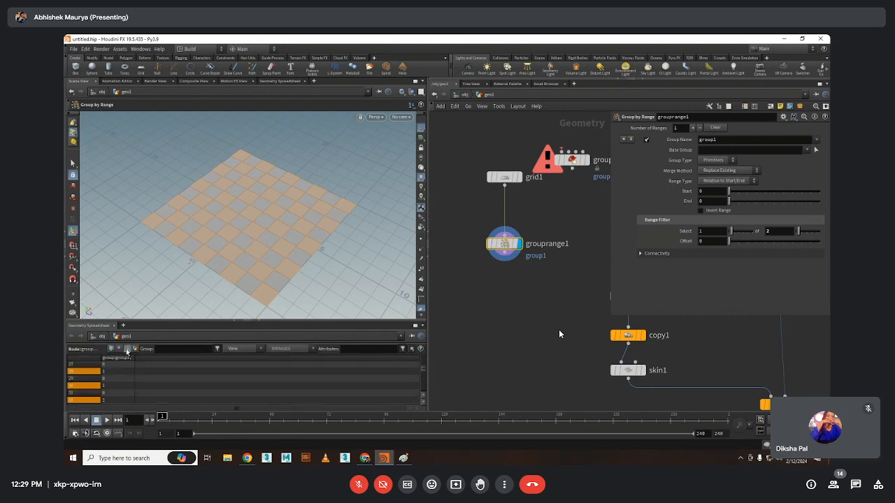
pyautogui.scroll(2, 85, 380)
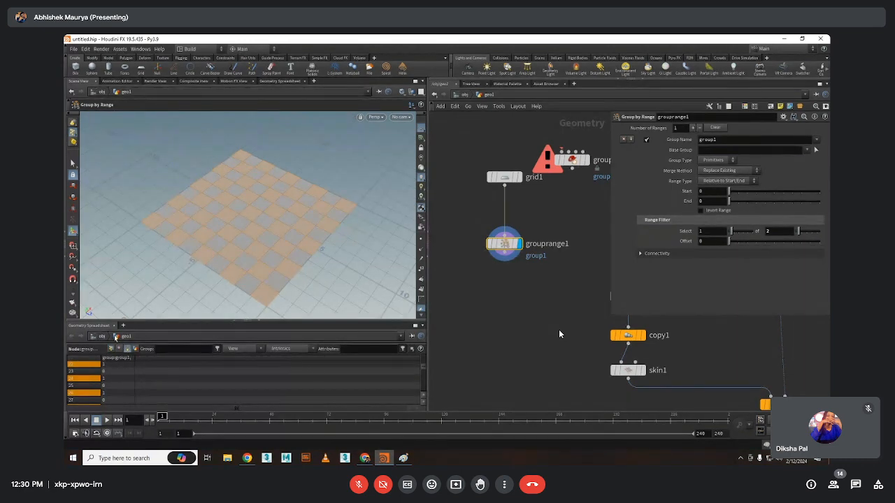
pyautogui.click(111, 348)
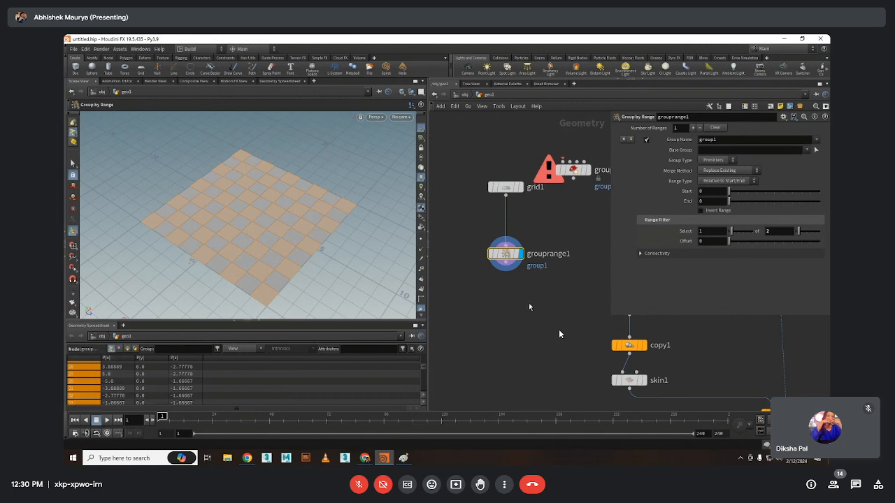
# Change grouprange1's range filter on the grid to select 1 of 4
pyautogui.scroll(-2, 495, 306)
pyautogui.scroll(-3, 473, 283)
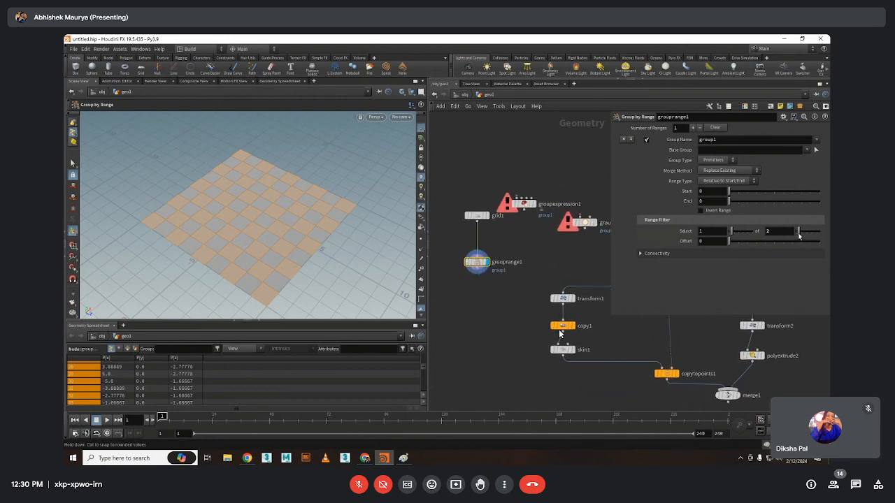
pyautogui.moveTo(799, 236); pyautogui.dragTo(803, 236)
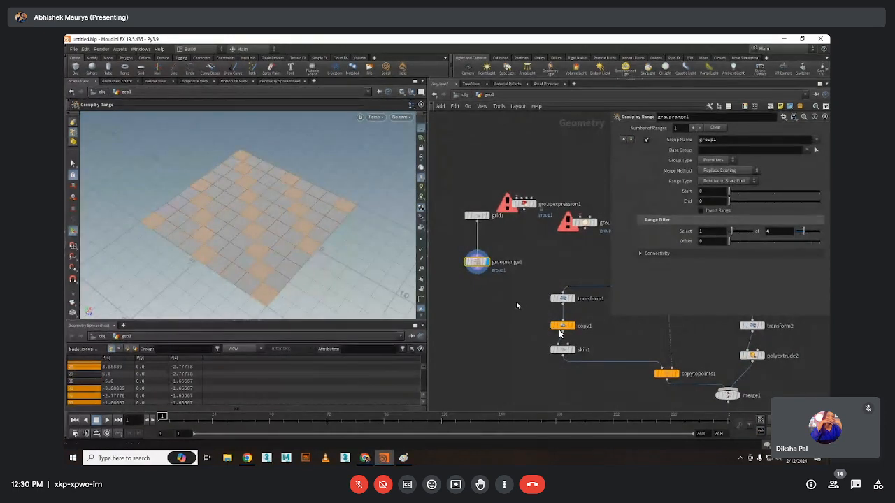
# Detach grouprange1 from grid1 so it can be reused in the table network
pyautogui.scroll(-2, 518, 305)
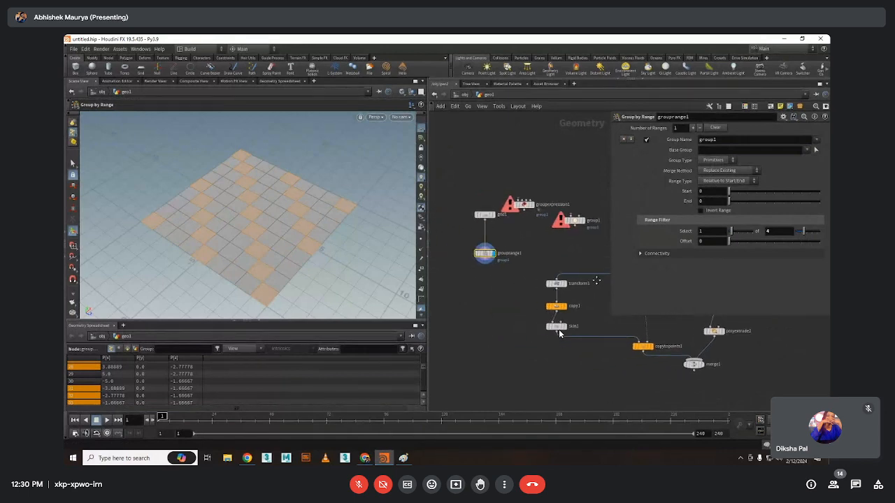
pyautogui.moveTo(485, 253); pyautogui.dragTo(509, 262)
pyautogui.press('l')
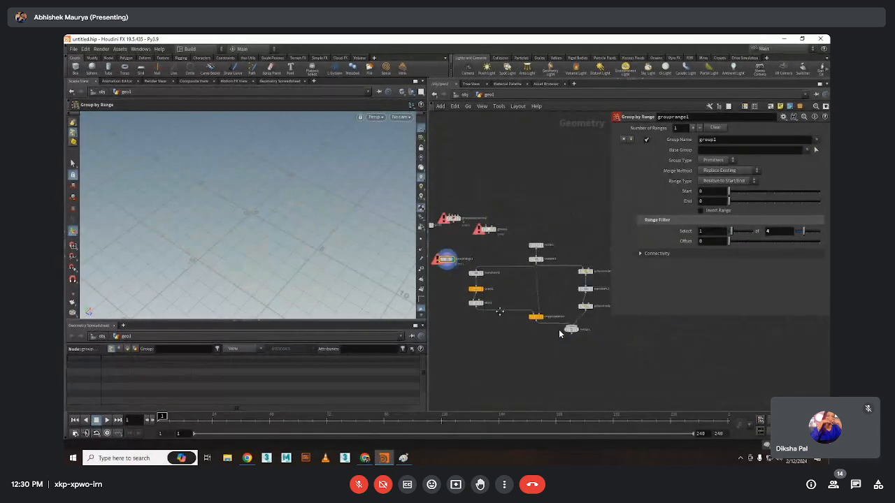
# Move the table branches below reverse1 further down to make room for another node
pyautogui.hotkey('ctrl', 'z')
pyautogui.hotkey('ctrl', 'z')
pyautogui.hotkey('ctrl', 'z')
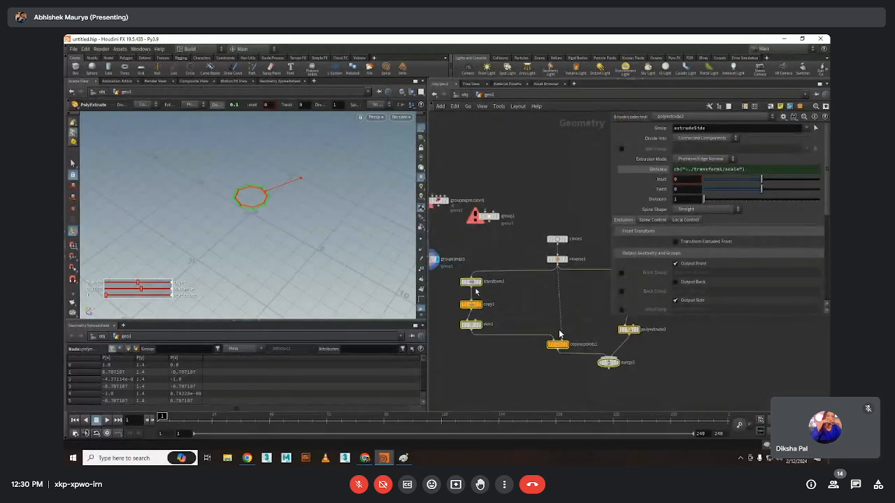
pyautogui.hotkey('ctrl', 'z')
pyautogui.hotkey('ctrl', 'z')
pyautogui.hotkey('ctrl', 'z')
pyautogui.scroll(1, 559, 334)
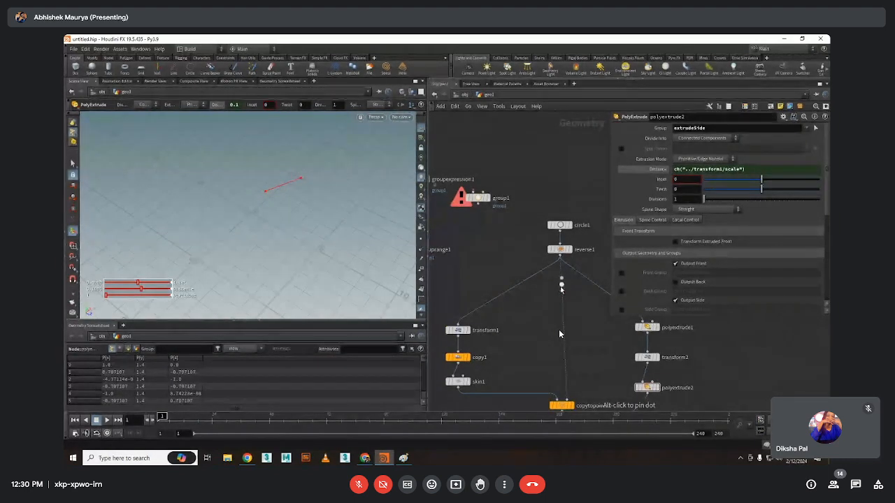
# Pin a shared dot on reverse1's outgoing wires and insert grouprange1 between reverse1 and the dot
pyautogui.keyDown('alt'); pyautogui.click(561, 284); pyautogui.keyUp('alt')
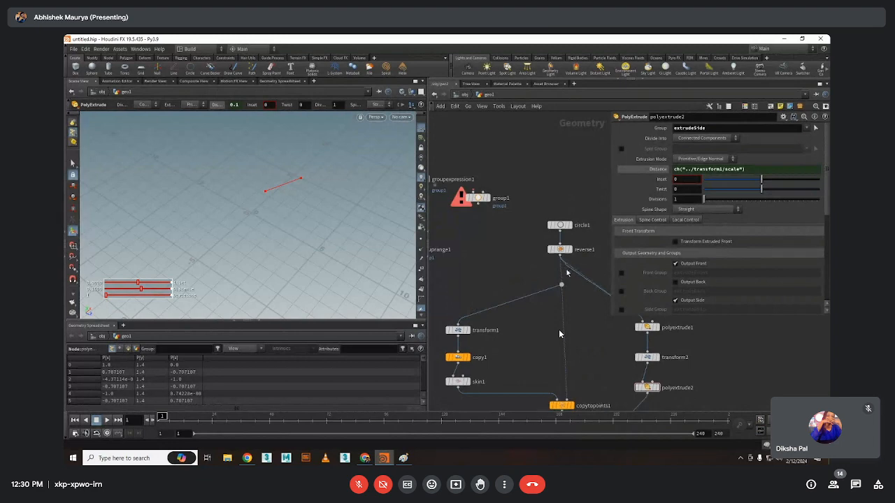
pyautogui.moveTo(567, 273); pyautogui.dragTo(532, 258, button='middle')
pyautogui.moveTo(527, 271); pyautogui.dragTo(553, 292)
pyautogui.scroll(3, 564, 285)
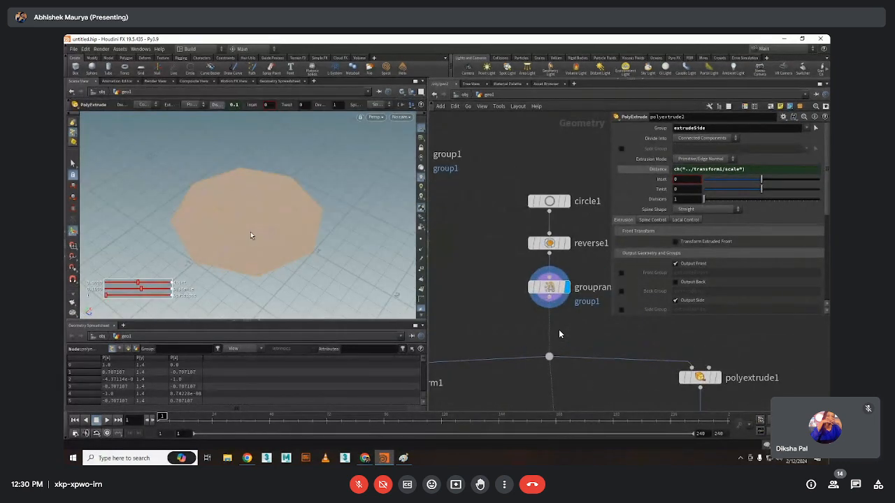
# Set grouprange1's group type to Points and its range filter to select 1 of 2
pyautogui.click(549, 287)
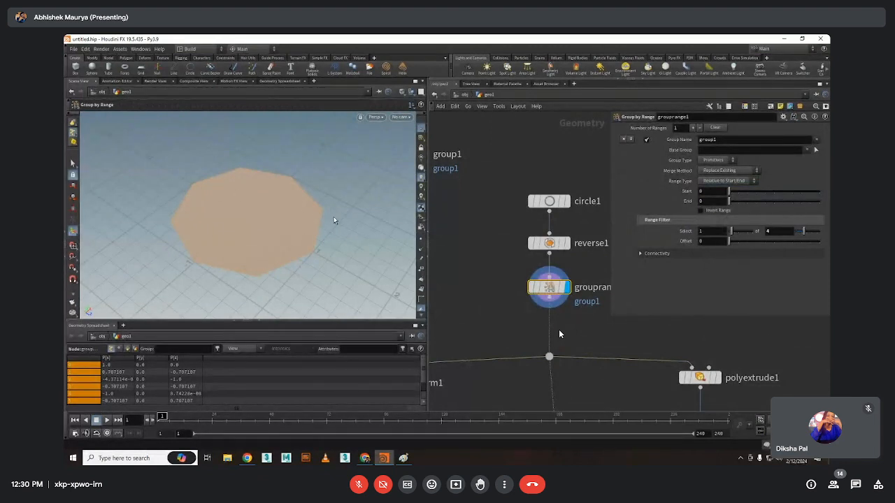
pyautogui.click(715, 160)
pyautogui.click(716, 172)
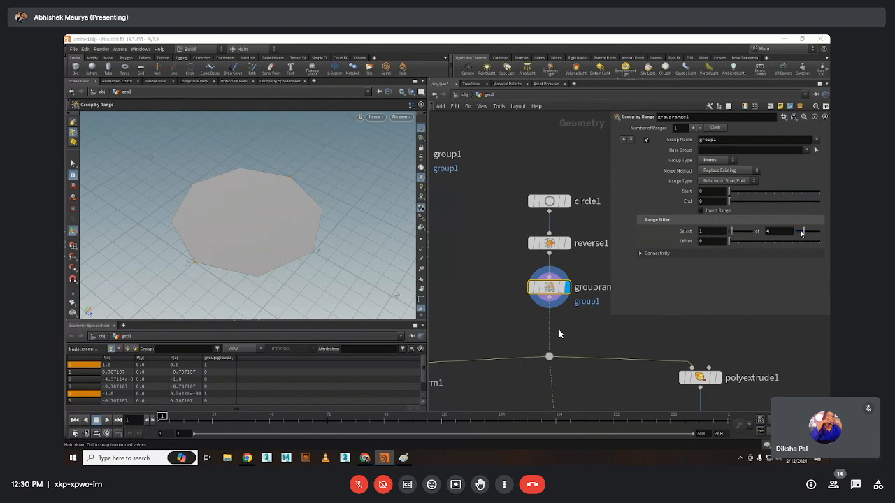
pyautogui.moveTo(801, 234); pyautogui.dragTo(798, 234)
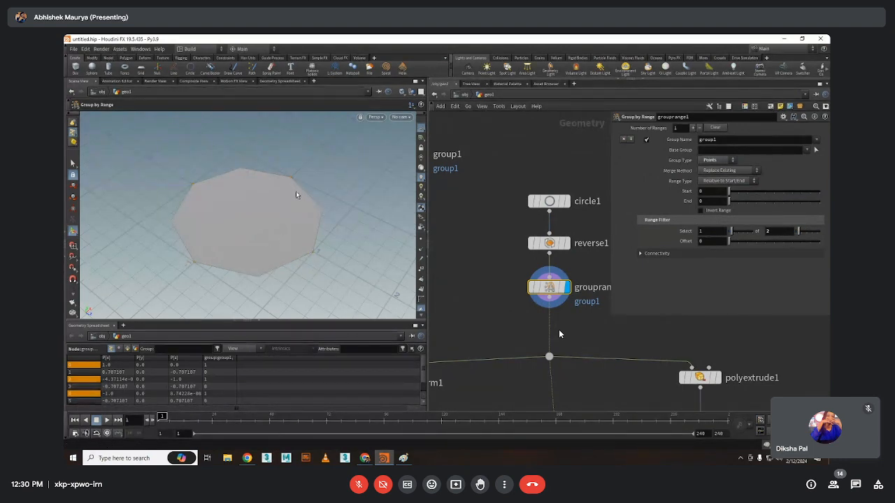
pyautogui.press('h')
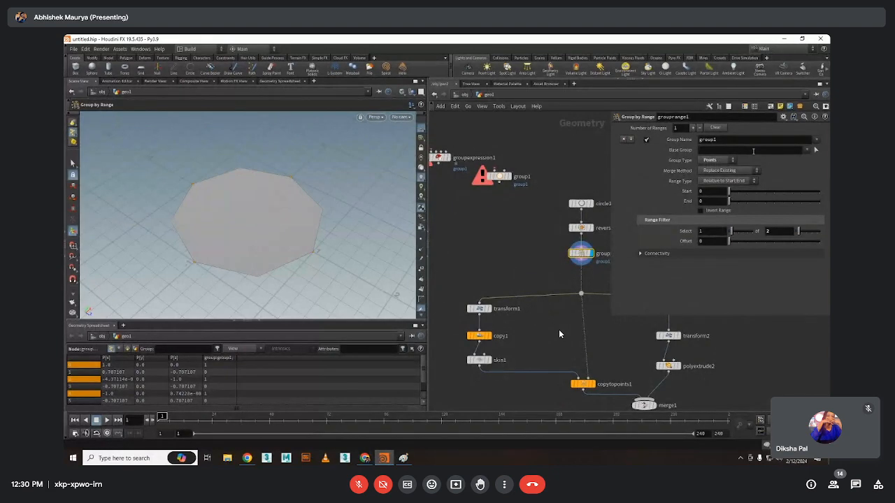
# Rename the point group created by the grouprange1 node to "int"
pyautogui.click(732, 139)
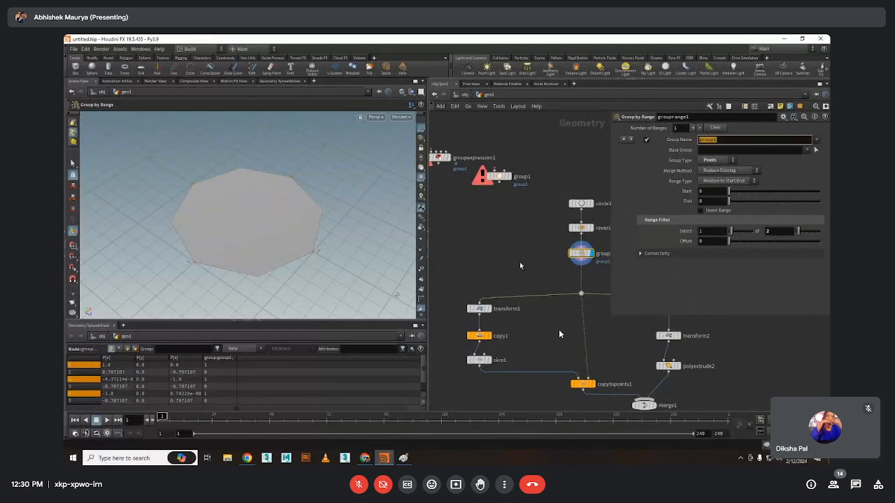
pyautogui.write('int')
pyautogui.press('Return')
pyautogui.scroll(3, 526, 352)
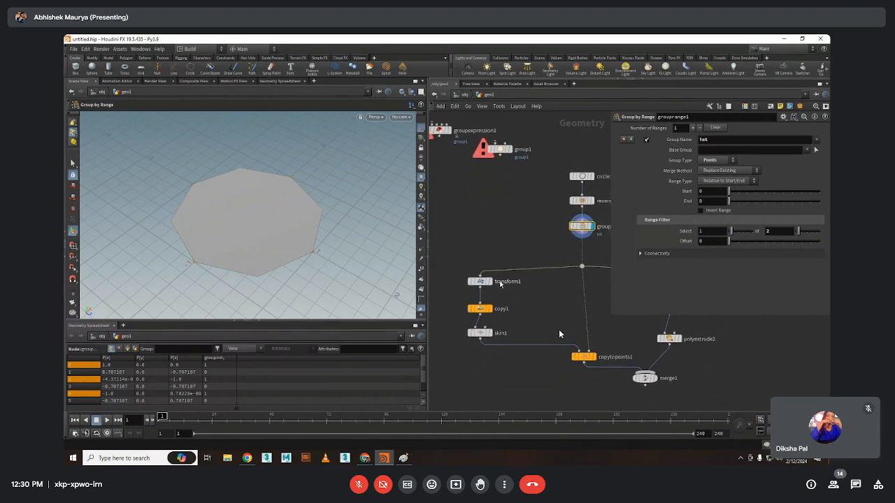
# Display the copytopoints1 node and restrict its target points to the int group
pyautogui.scroll(-3, 559, 334)
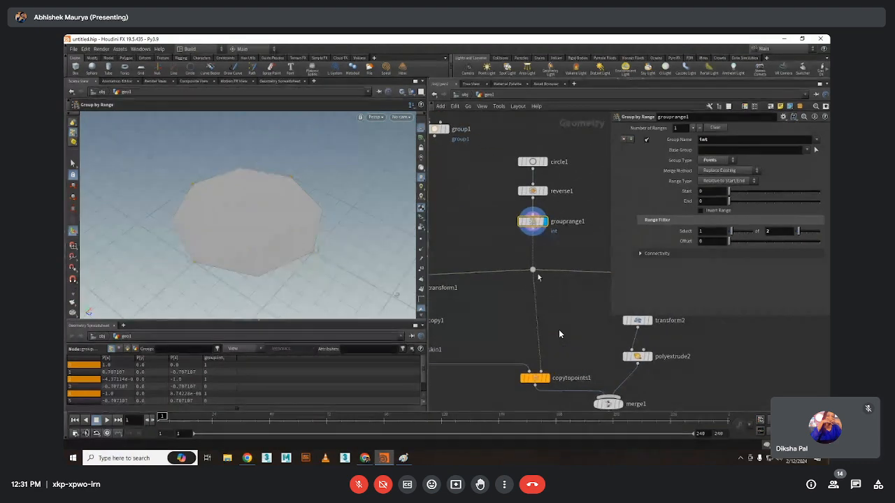
pyautogui.scroll(4, 552, 301)
pyautogui.click(559, 335)
pyautogui.click(560, 334)
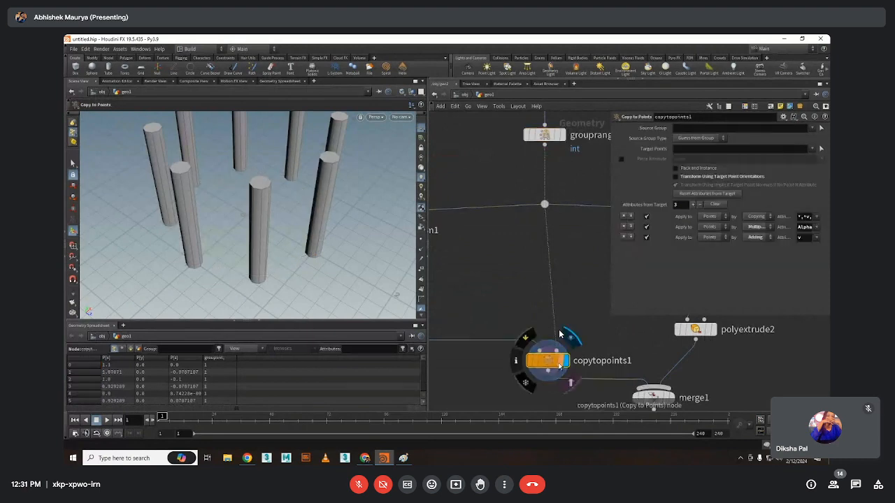
pyautogui.click(813, 149)
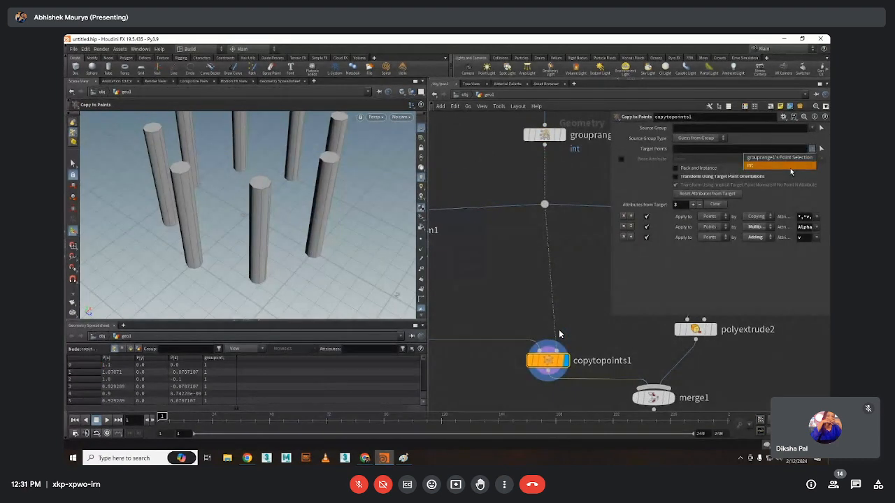
pyautogui.click(772, 166)
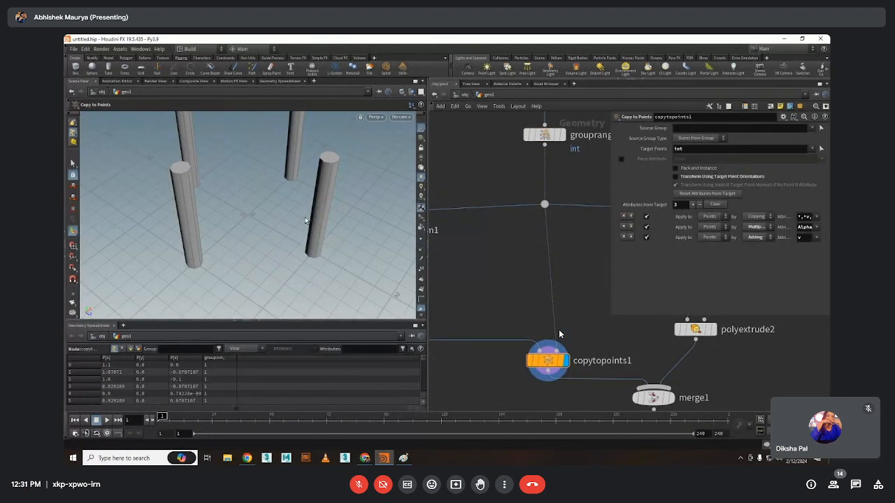
# Compare the copied legs with the grouped circle points by alternating the display between grouprange1 and copytopoints1
pyautogui.scroll(-1, 500, 304)
pyautogui.scroll(-1, 500, 308)
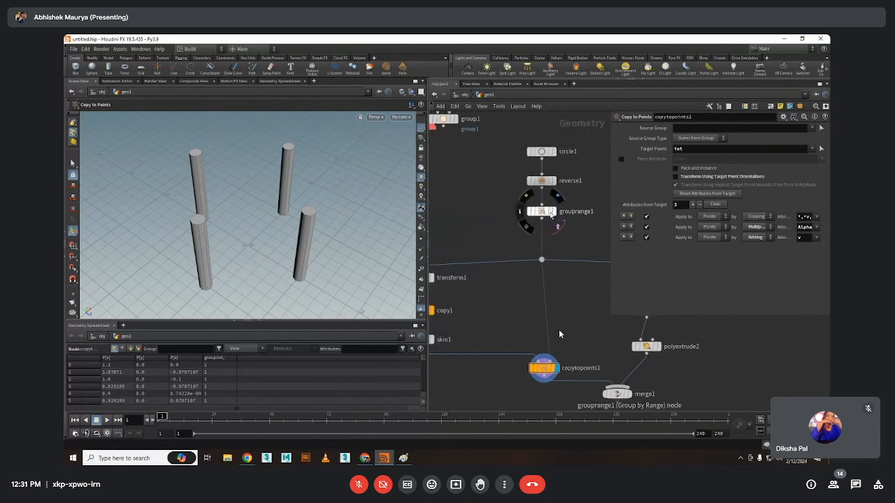
pyautogui.moveTo(218, 273); pyautogui.dragTo(202, 264)
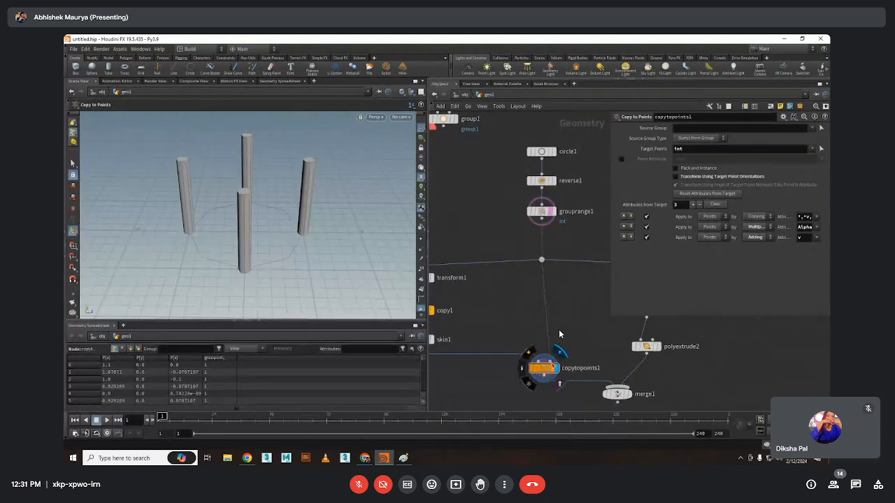
pyautogui.click(553, 212)
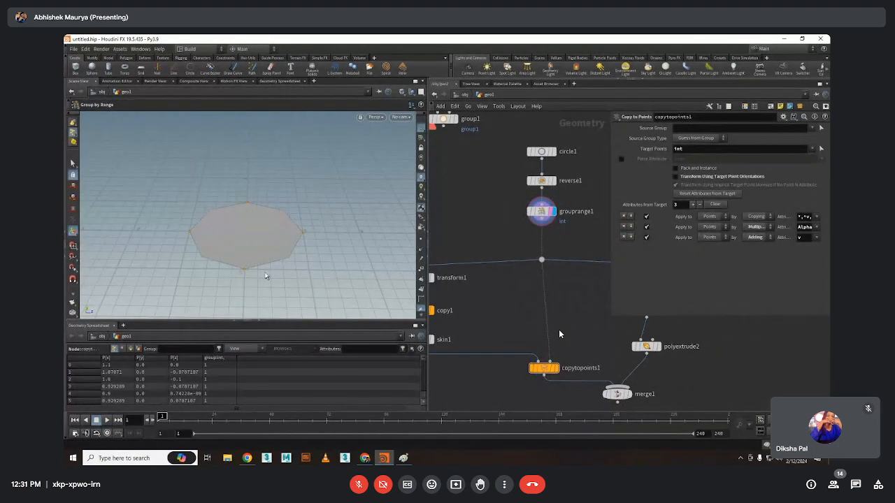
pyautogui.click(553, 368)
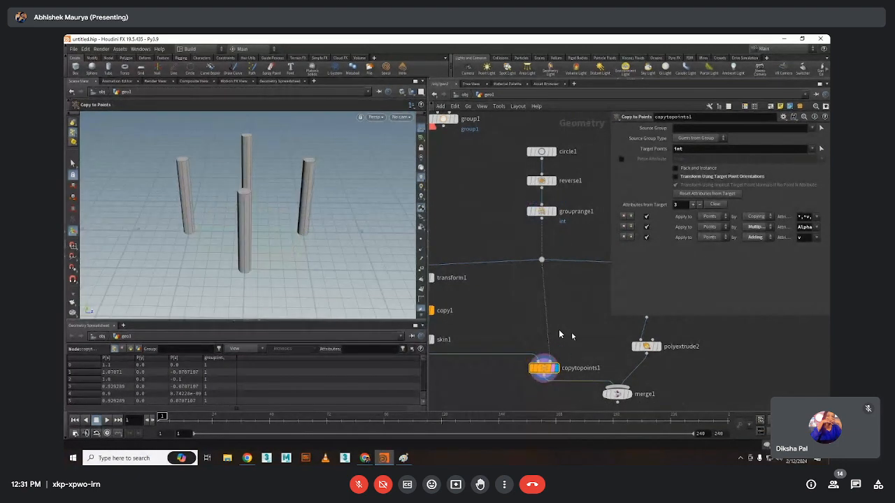
# Try the inverted group !int as the target points of copytopoints1, and restore int
pyautogui.click(701, 147)
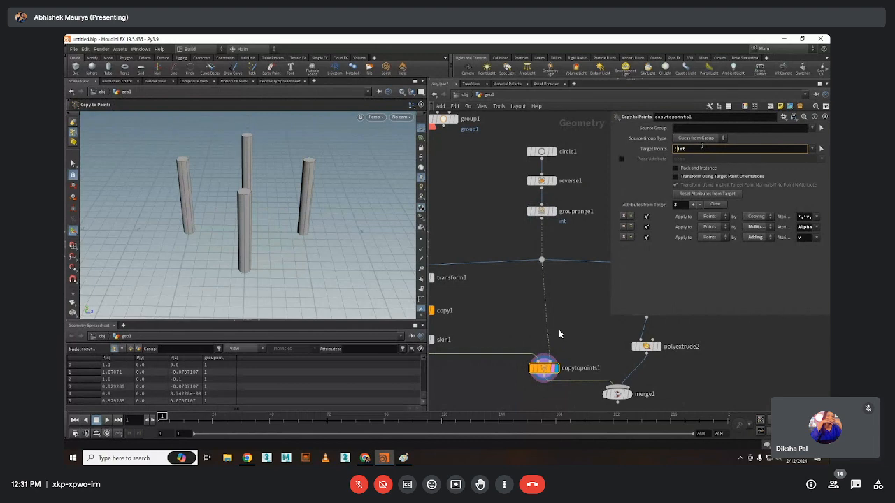
pyautogui.press('Return')
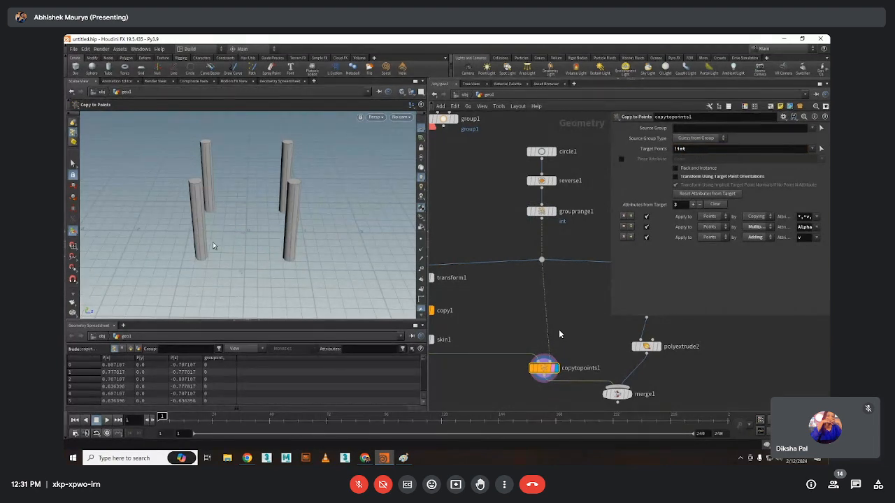
pyautogui.click(675, 149)
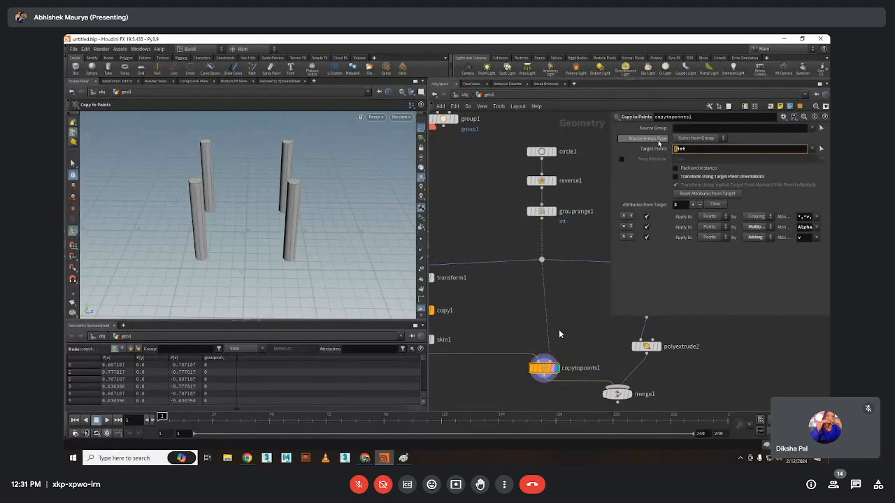
pyautogui.press('BackSpace')
pyautogui.press('Return')
# Display the merge1 node and inspect the assembled table with its tabletop and legs
pyautogui.scroll(-3, 511, 286)
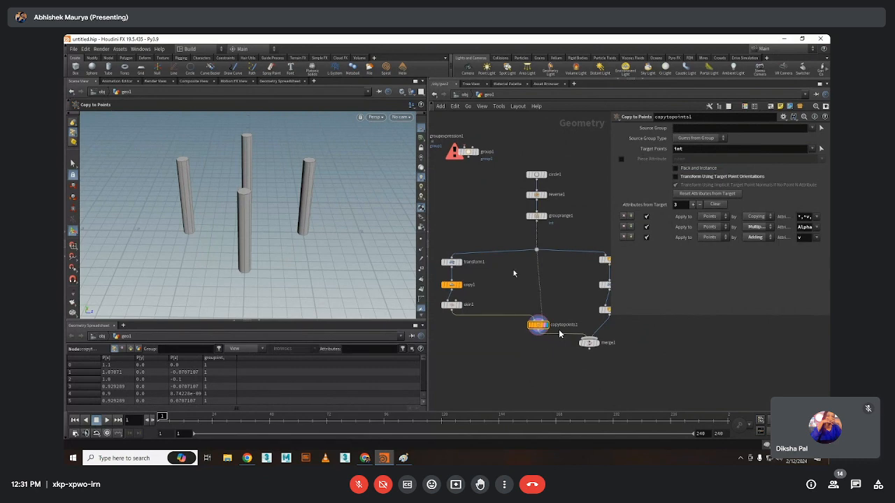
pyautogui.moveTo(510, 263); pyautogui.dragTo(544, 260, button='middle')
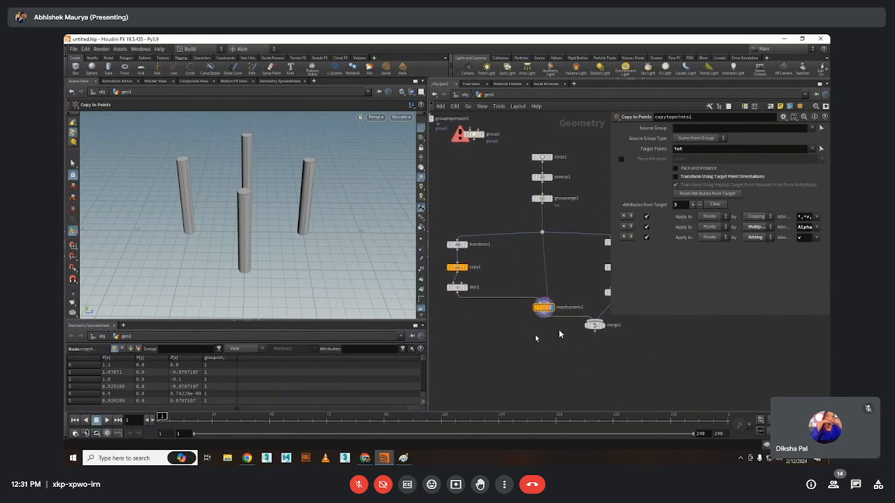
pyautogui.scroll(3, 570, 323)
pyautogui.click(602, 326)
pyautogui.click(592, 326)
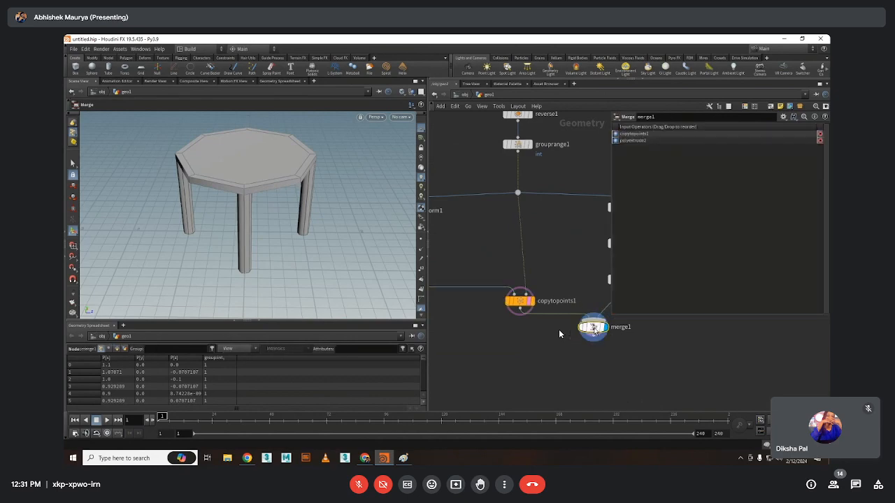
pyautogui.press('Escape')
pyautogui.moveTo(167, 198); pyautogui.dragTo(266, 231)
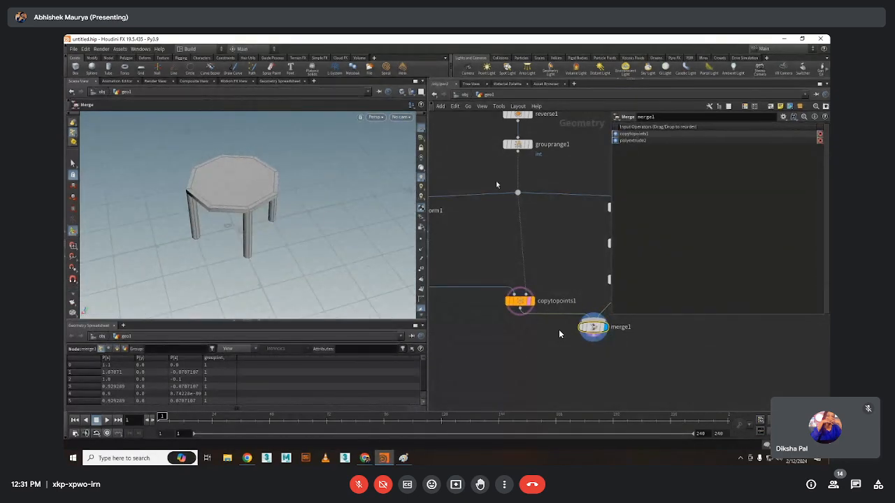
# Check the range filter of the grouprange1 node and inspect the table from another angle
pyautogui.moveTo(552, 170); pyautogui.dragTo(552, 206, button='middle')
pyautogui.click(518, 180)
pyautogui.click(778, 232)
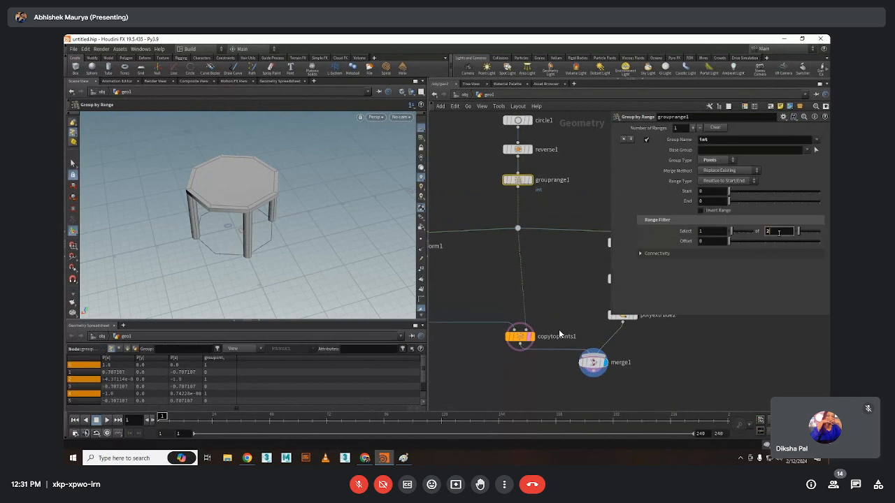
pyautogui.press('Escape')
pyautogui.moveTo(184, 199); pyautogui.dragTo(296, 228)
pyautogui.press('Escape')
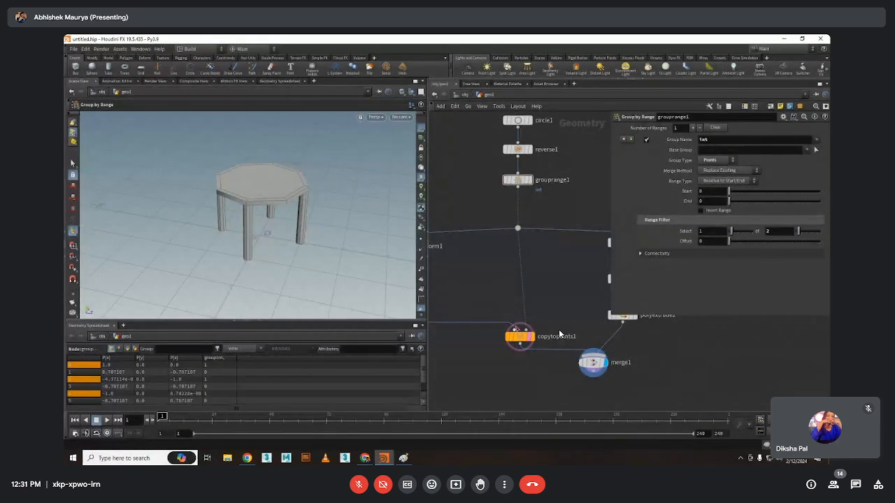
pyautogui.scroll(-2, 491, 309)
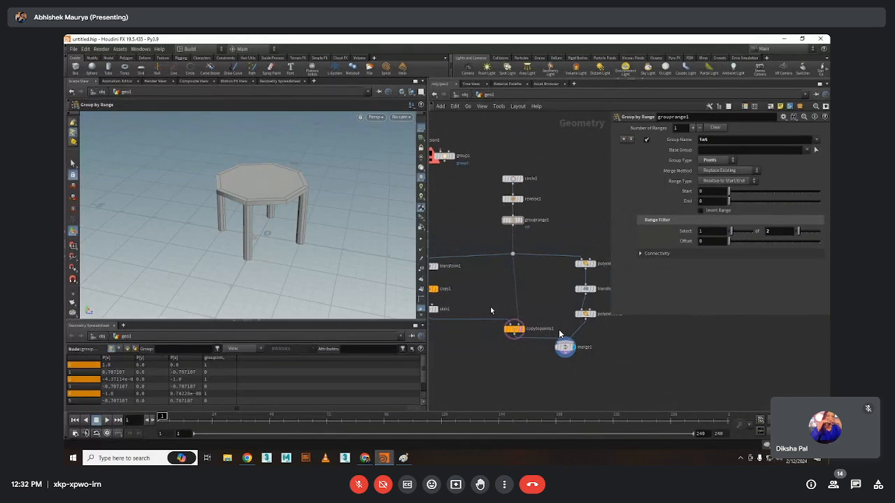
# Switch to the Google Meet window, check the participants and return to Houdini
pyautogui.hotkey('alt', 'Tab')
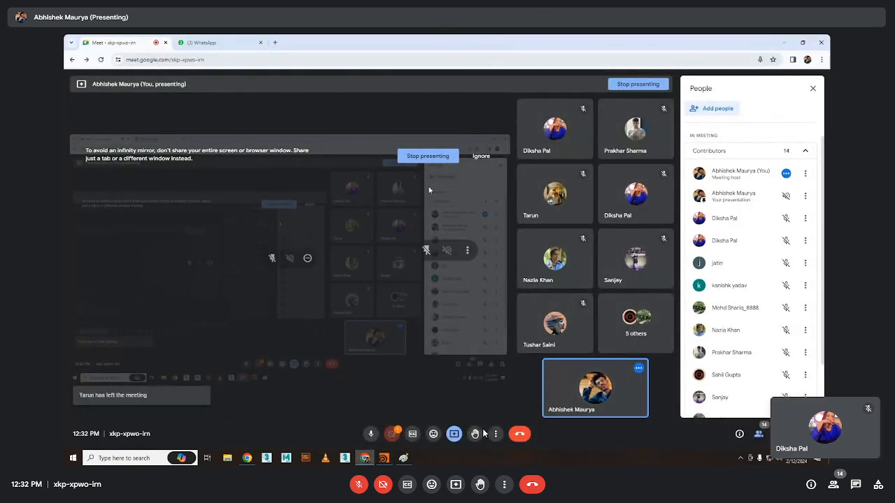
pyautogui.scroll(1, 807, 261)
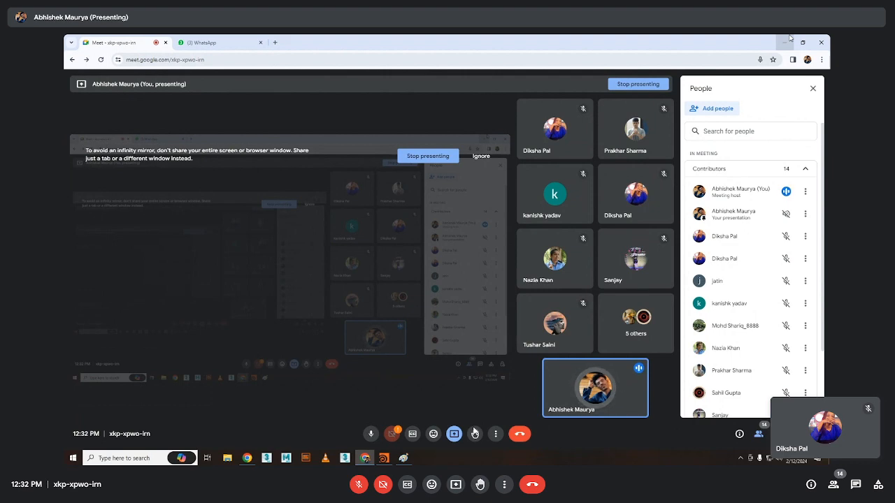
pyautogui.click(784, 42)
pyautogui.press('Tab')
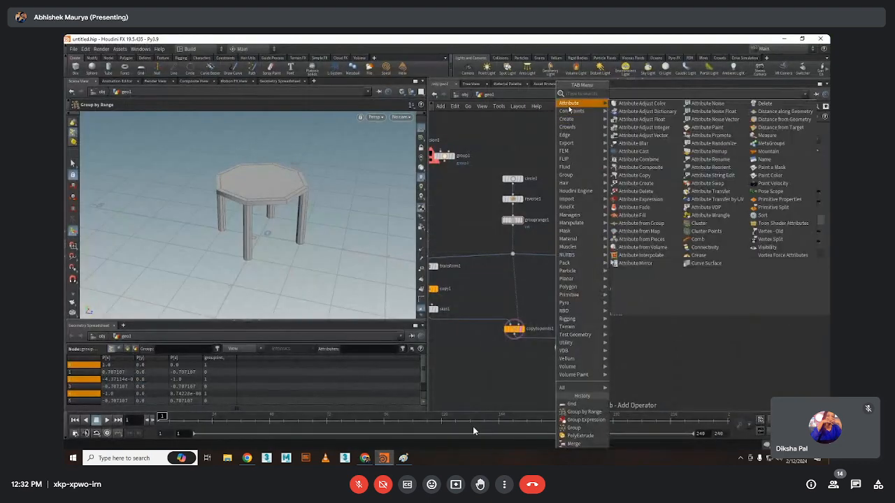
pyautogui.moveTo(561, 388)
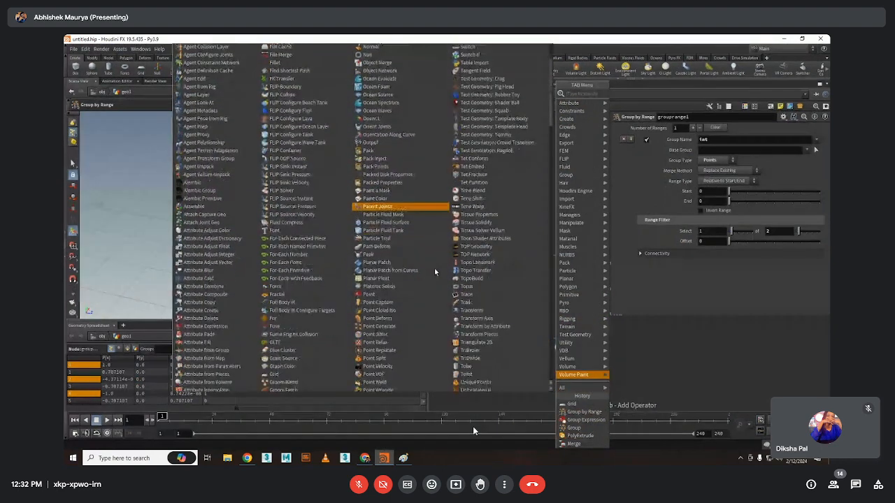
pyautogui.press('Escape')
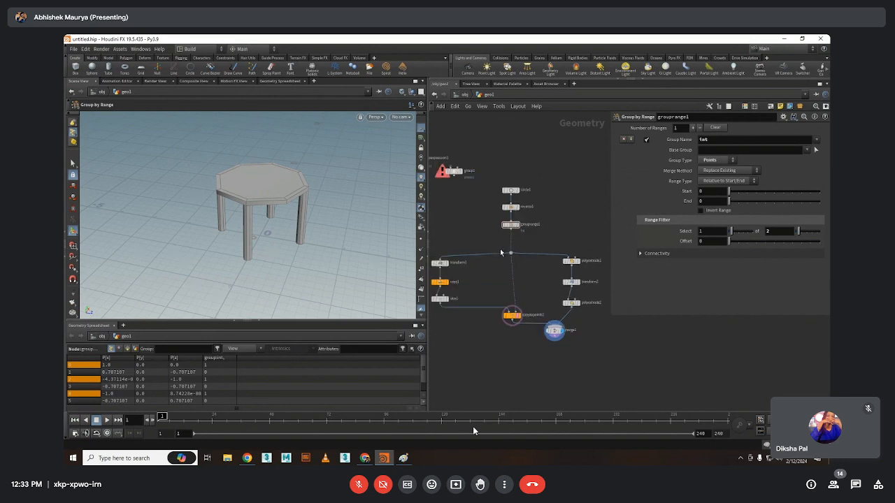
# Delete the unused group nodes beside the table network, including the one with an error
pyautogui.scroll(-3, 499, 249)
pyautogui.moveTo(455, 176); pyautogui.dragTo(524, 210)
pyautogui.press('Delete')
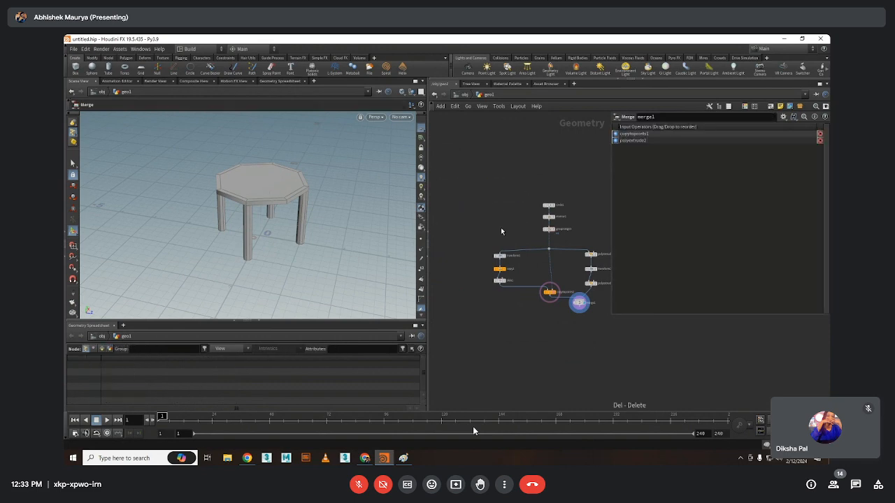
pyautogui.press('h')
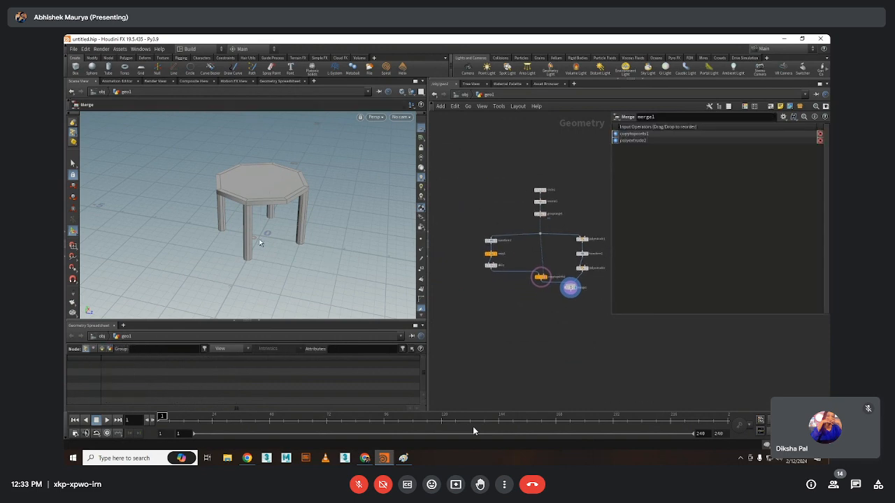
pyautogui.moveTo(259, 243); pyautogui.dragTo(551, 352)
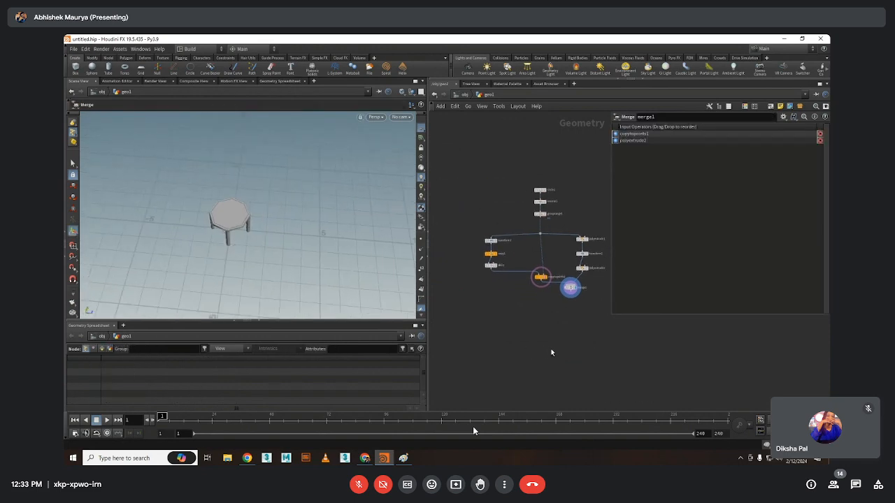
pyautogui.moveTo(551, 352); pyautogui.dragTo(501, 354, button='middle')
pyautogui.press('Escape')
pyautogui.scroll(3, 280, 219)
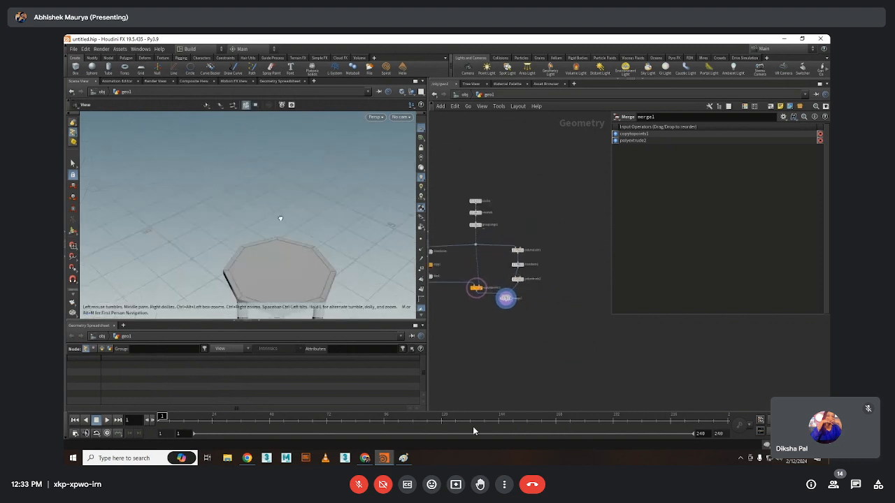
pyautogui.scroll(-6, 281, 218)
pyautogui.press('Return')
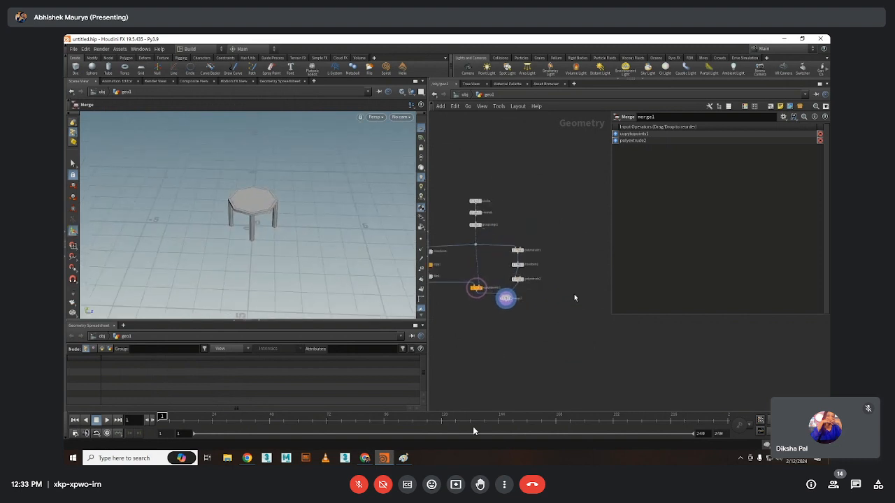
pyautogui.press('Tab')
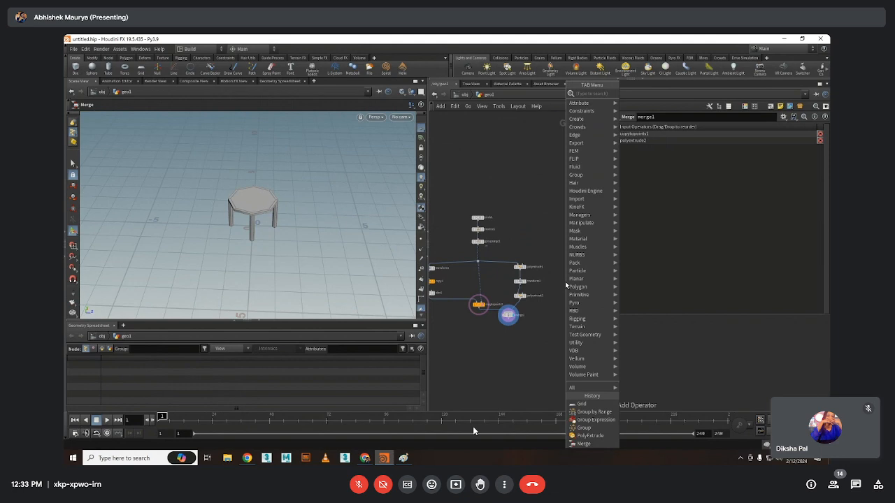
pyautogui.write('box')
pyautogui.press('Return')
pyautogui.click(566, 283)
pyautogui.scroll(3, 566, 288)
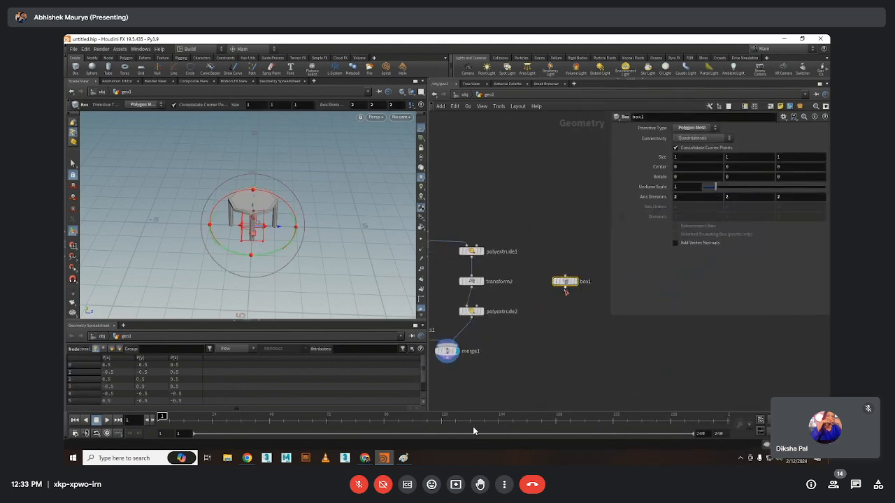
pyautogui.moveTo(566, 292); pyautogui.dragTo(536, 314, button='middle')
pyautogui.press('Delete')
# Add a Grid node beside the table network and display it
pyautogui.press('Tab')
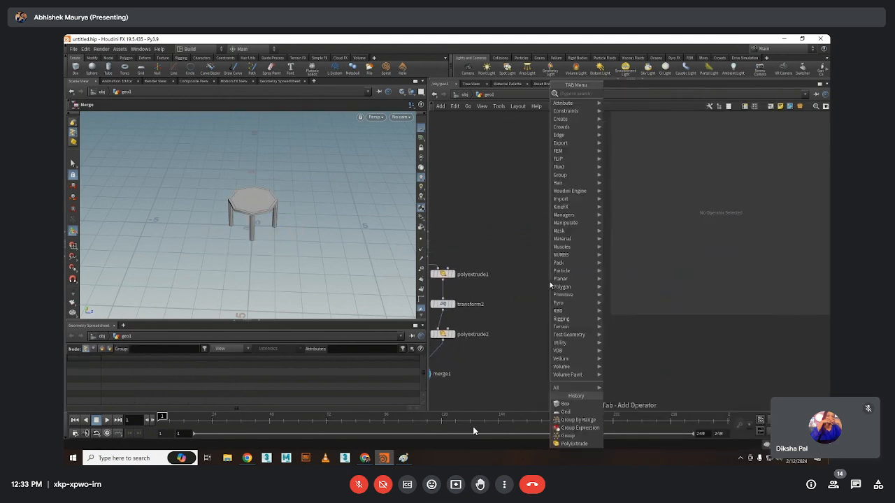
pyautogui.write('grid')
pyautogui.press('Return')
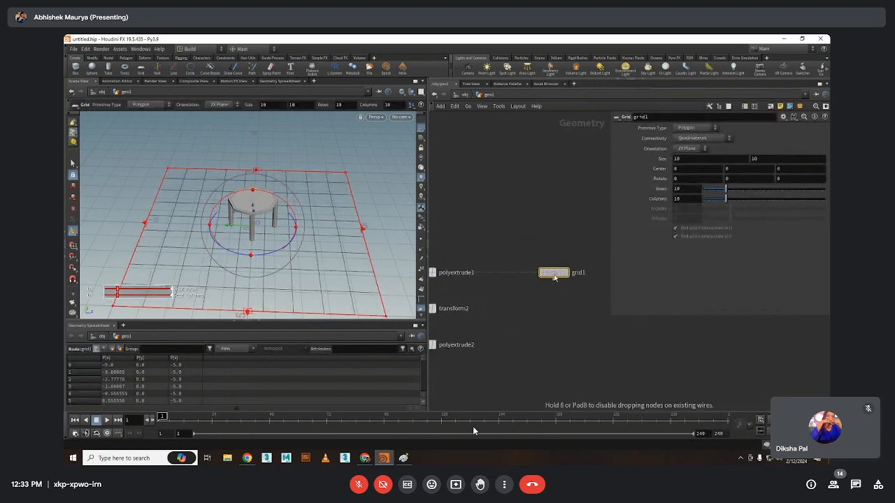
pyautogui.click(553, 273)
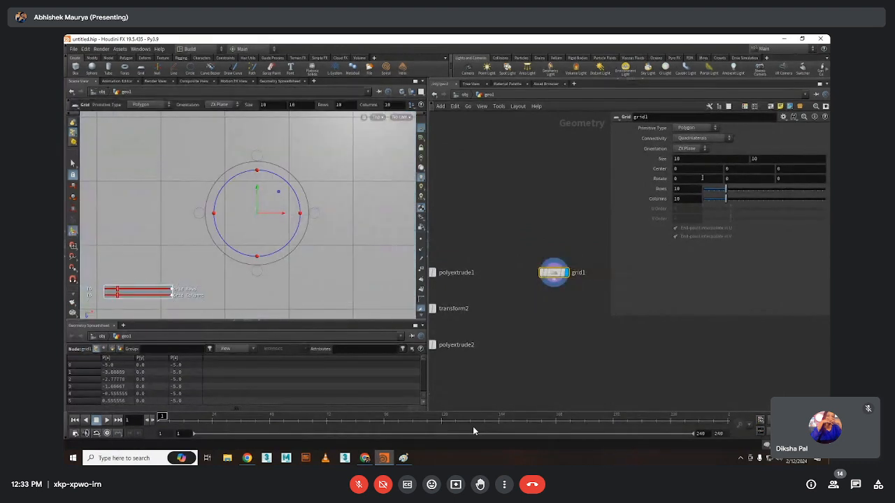
# Set grid1 to a size of 1 by 1 with 2 rows and 2 columns
pyautogui.click(698, 159)
pyautogui.write('1')
pyautogui.press('Return')
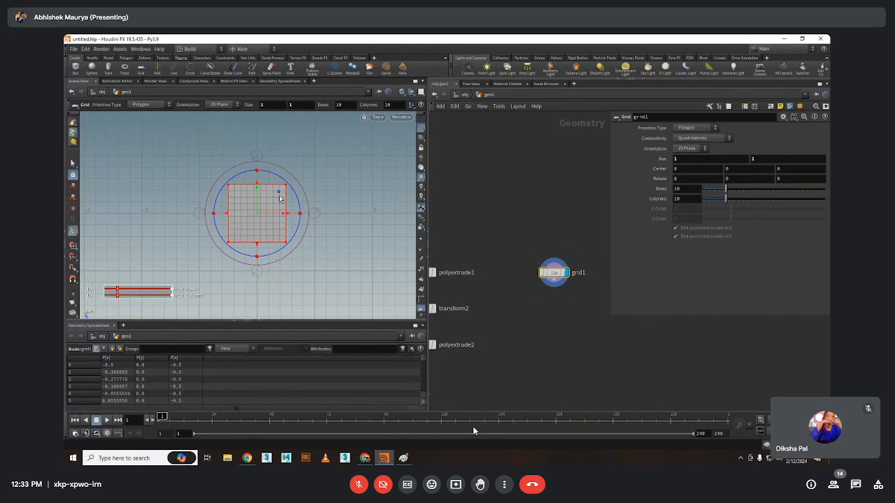
pyautogui.click(684, 189)
pyautogui.write('2')
pyautogui.press('Tab')
pyautogui.write('2')
pyautogui.press('Return')
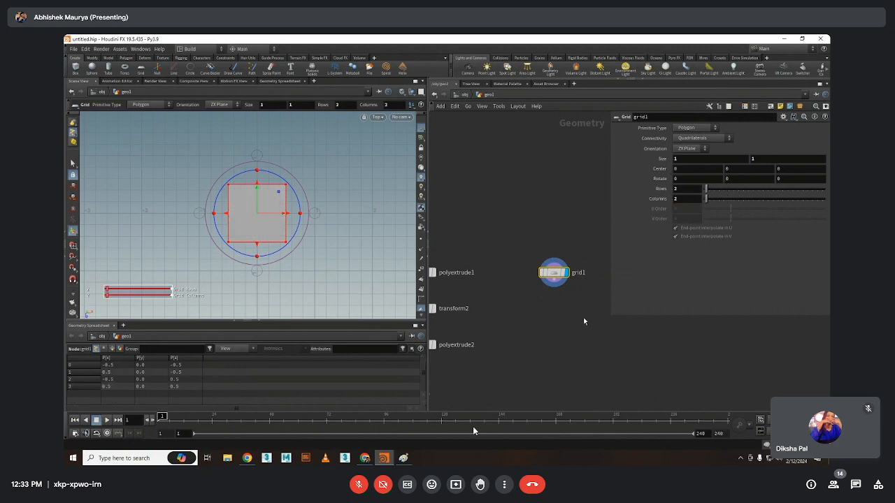
pyautogui.click(554, 279)
pyautogui.write('transform')
pyautogui.press('Return')
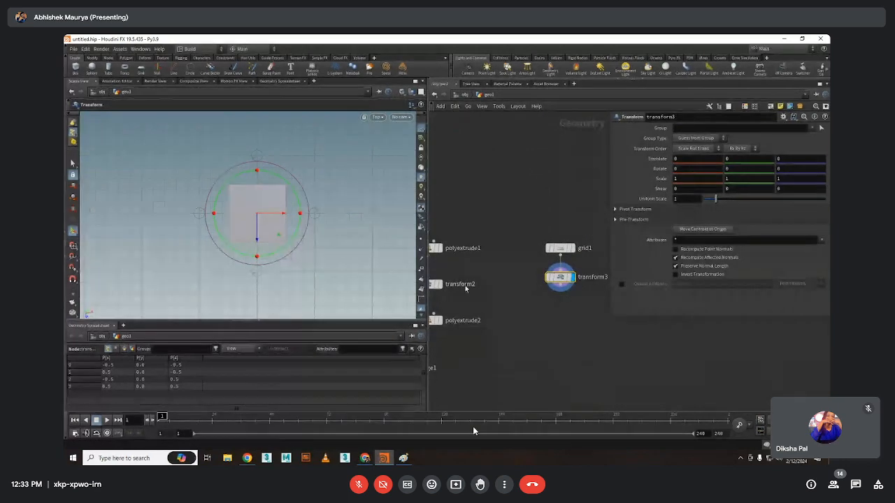
pyautogui.hotkey('space', '3')
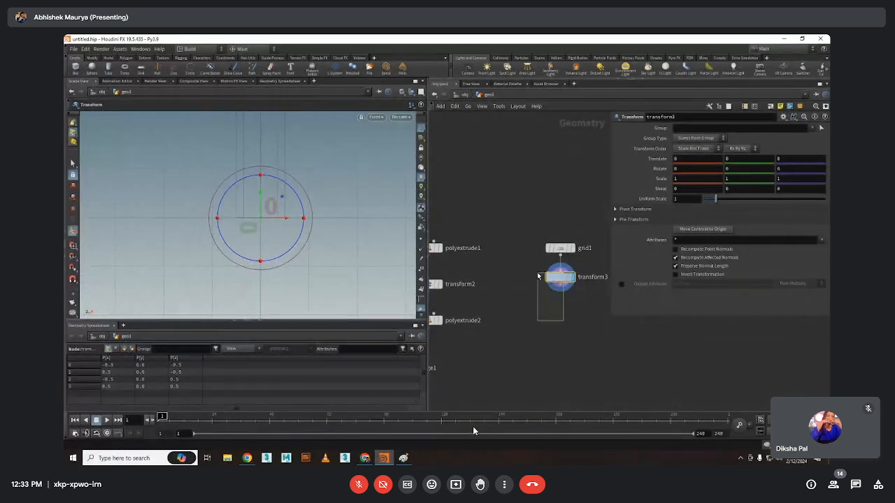
pyautogui.press('Delete')
# Attach a PolyExtrude node to grid1 with an extrusion distance of 0.1
pyautogui.click(561, 256)
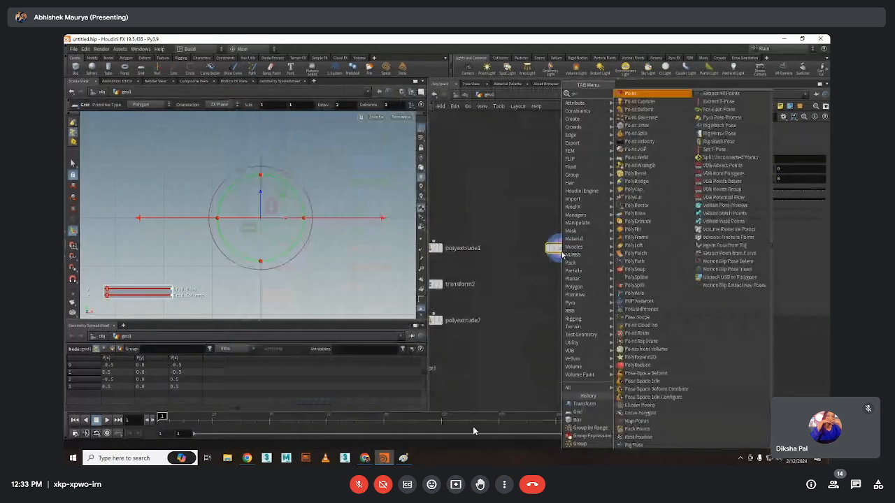
pyautogui.click(637, 220)
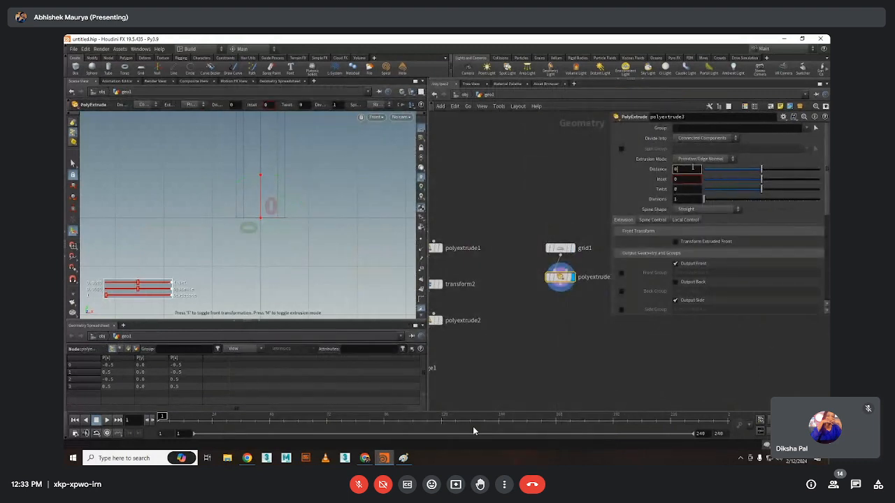
pyautogui.write('0.1')
pyautogui.press('Return')
pyautogui.scroll(-3, 704, 247)
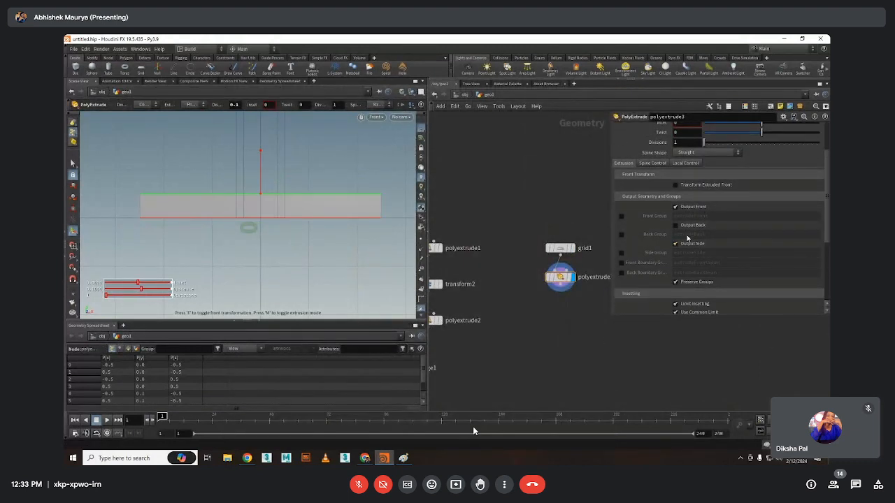
# Enable the back face output on the new PolyExtrude node and set its distance to .05
pyautogui.click(692, 225)
pyautogui.scroll(3, 692, 226)
pyautogui.click(695, 160)
pyautogui.write('.0')
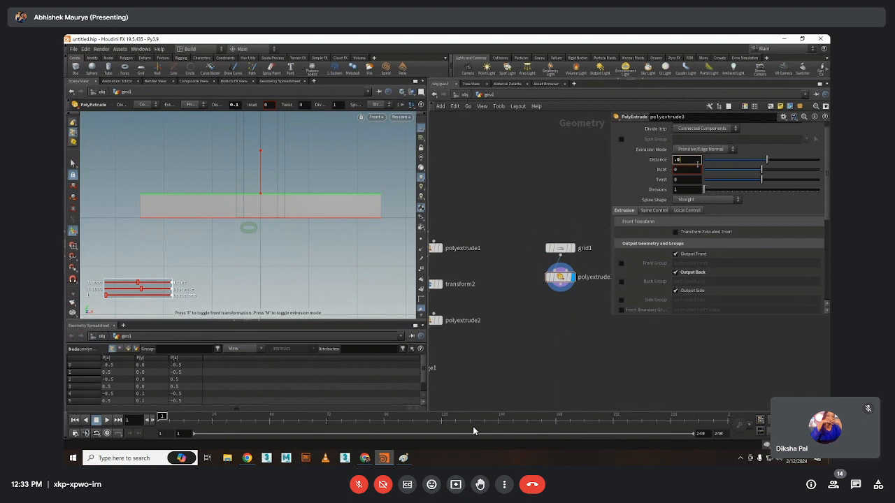
pyautogui.write('5')
pyautogui.press('Return')
pyautogui.press('Escape')
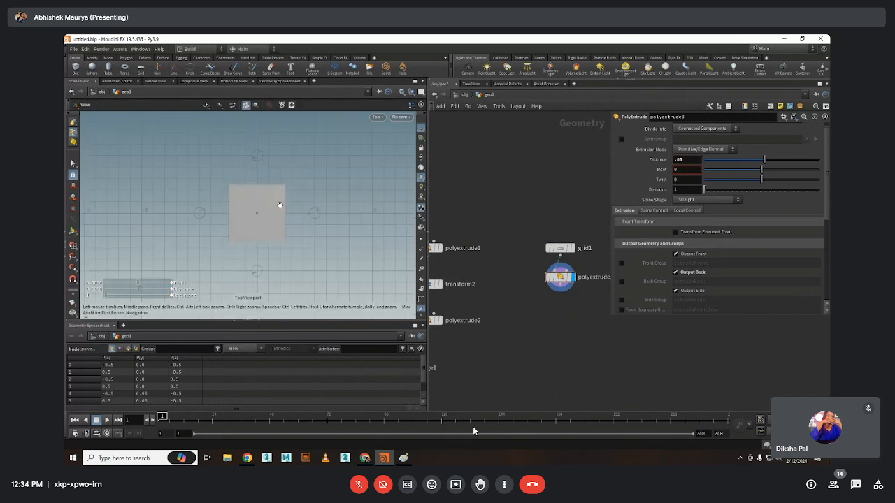
pyautogui.moveTo(280, 204); pyautogui.dragTo(244, 224)
pyautogui.press('Return')
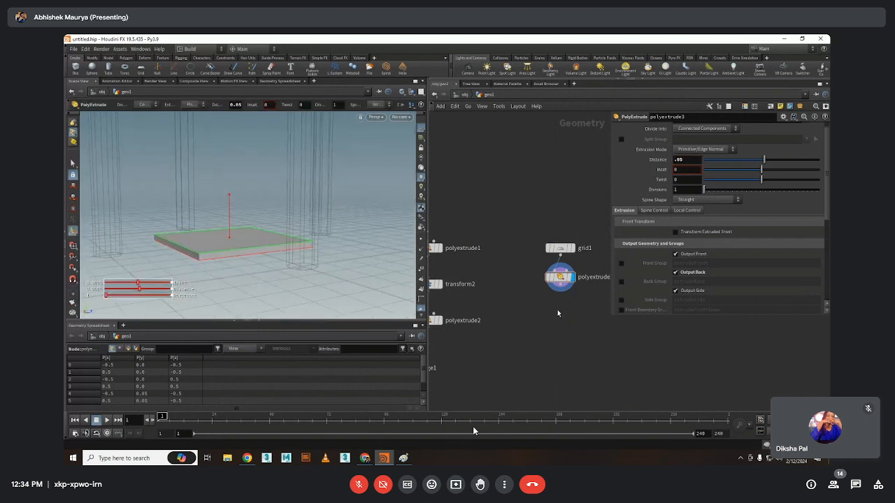
# Duplicate the table leg's circle, reverse, group range, transform, copy and skin nodes and place the chain beside grid1
pyautogui.scroll(-3, 586, 300)
pyautogui.scroll(-3, 586, 301)
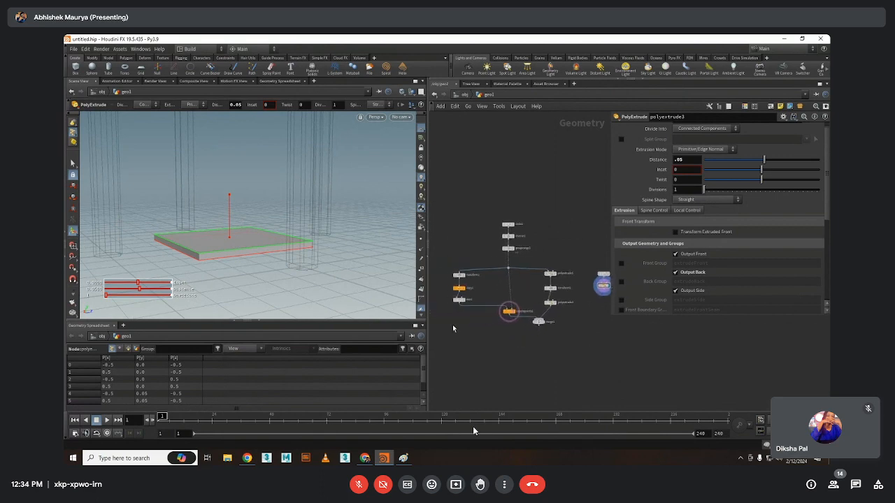
pyautogui.moveTo(467, 245); pyautogui.dragTo(442, 344)
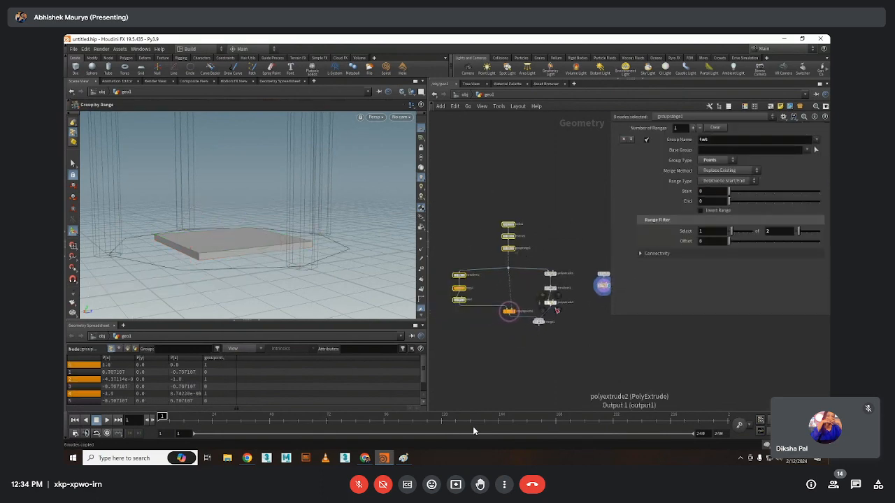
pyautogui.hotkey('ctrl', 'v')
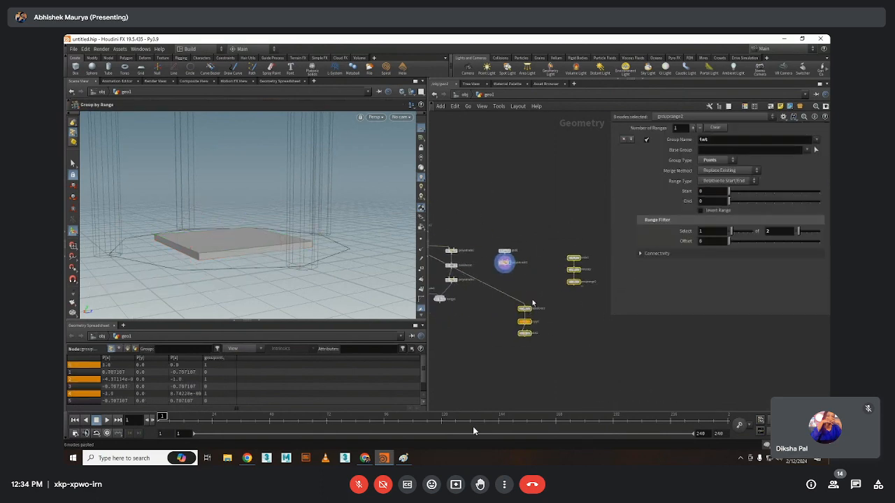
pyautogui.click(491, 284)
pyautogui.moveTo(490, 284); pyautogui.dragTo(585, 275)
pyautogui.moveTo(489, 307); pyautogui.dragTo(553, 305)
pyautogui.scroll(3, 538, 273)
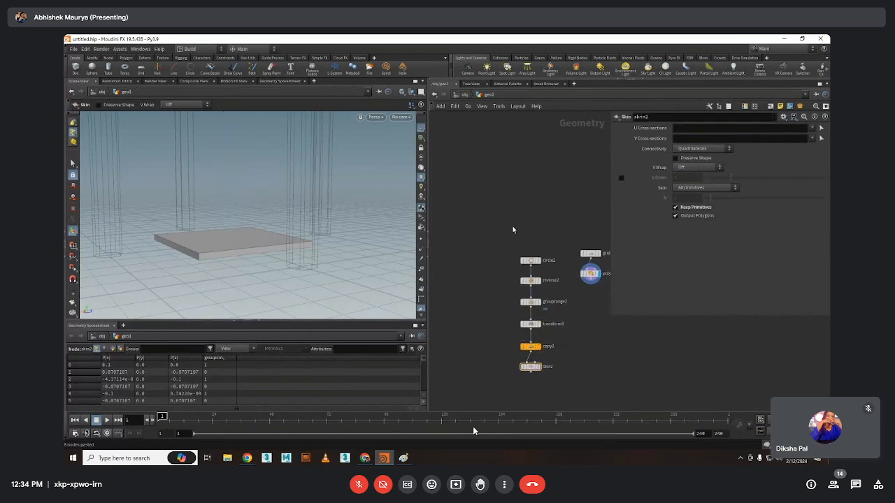
# Add another Grid node above the duplicated leg chain
pyautogui.press('Tab')
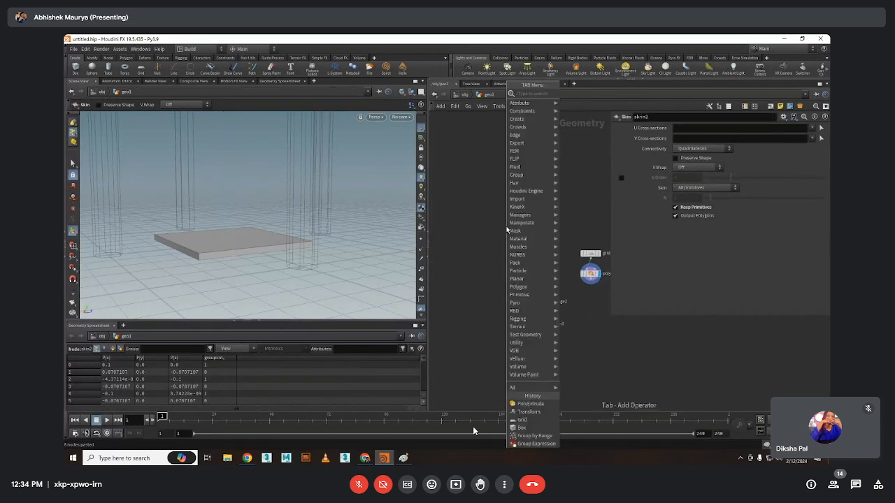
pyautogui.write('gri')
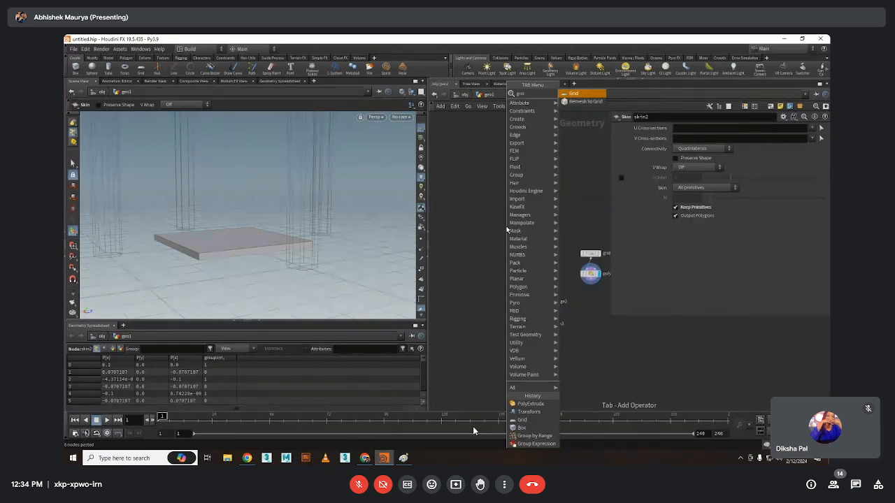
pyautogui.press('BackSpace')
pyautogui.press('BackSpace')
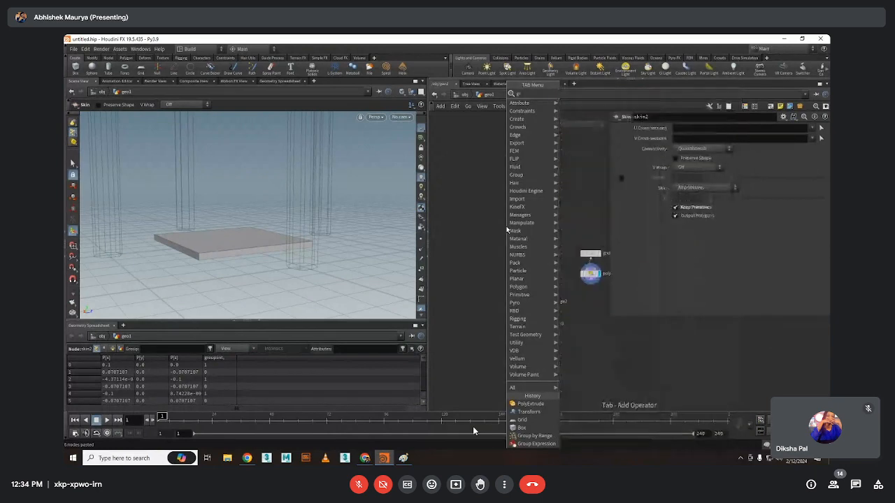
pyautogui.press('Escape')
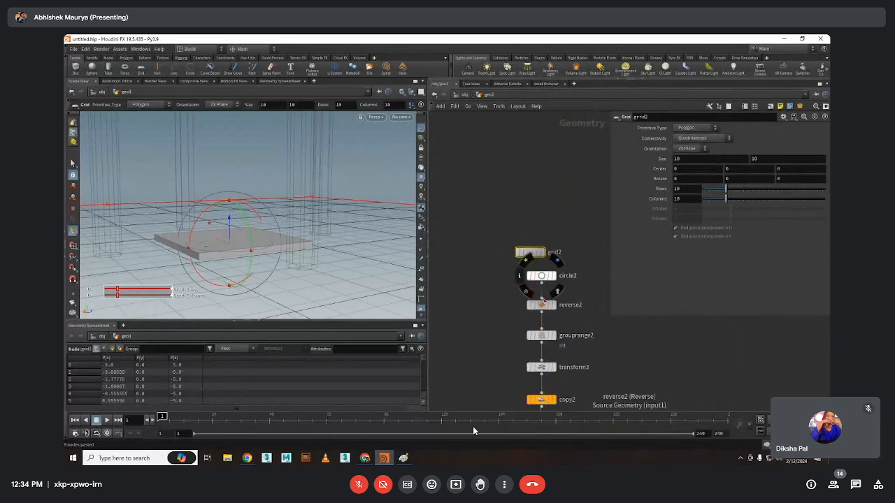
# Delete the duplicated circle node and connect grid2 to the reverse2 input in its place
pyautogui.click(541, 275)
pyautogui.press('Delete')
pyautogui.moveTo(529, 258); pyautogui.dragTo(544, 276)
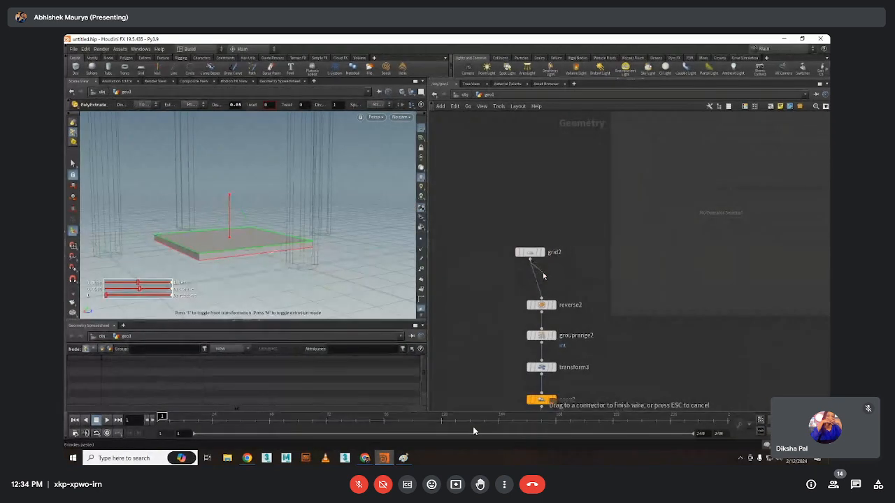
pyautogui.click(541, 299)
pyautogui.press('l')
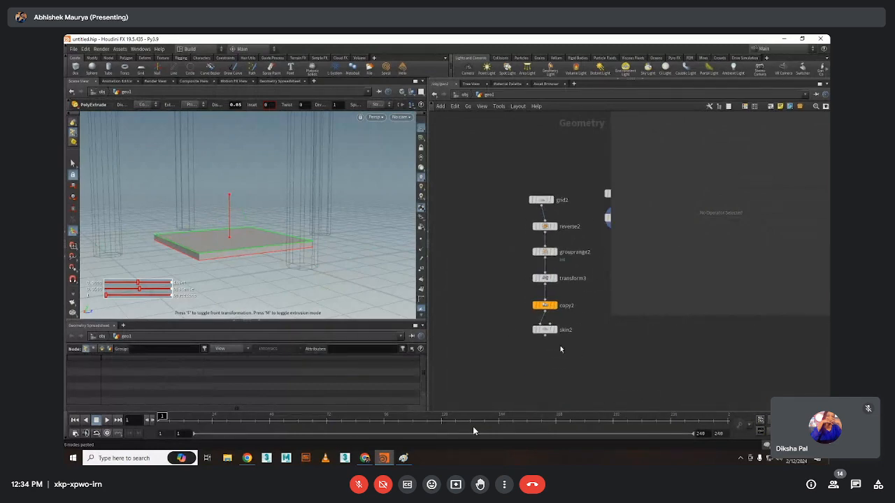
# Display the results of skin2 and copy2, and align grid2 above reverse2
pyautogui.click(546, 330)
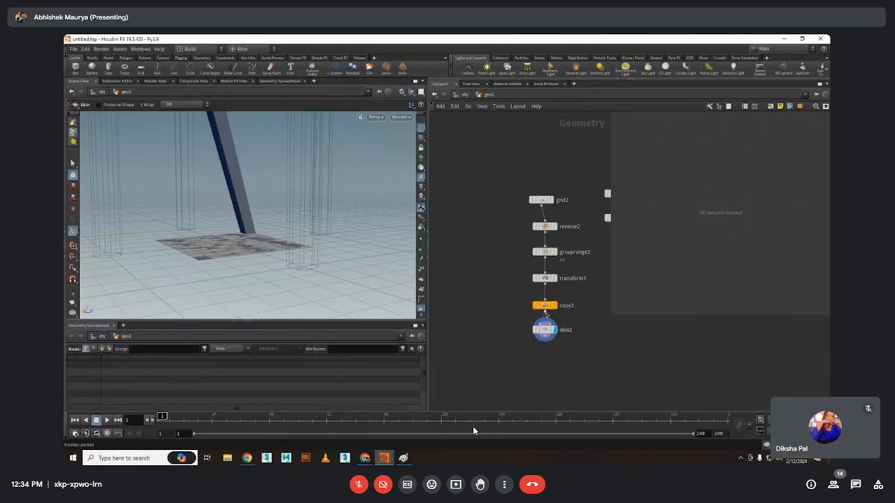
pyautogui.click(547, 307)
pyautogui.moveTo(540, 201); pyautogui.dragTo(544, 206)
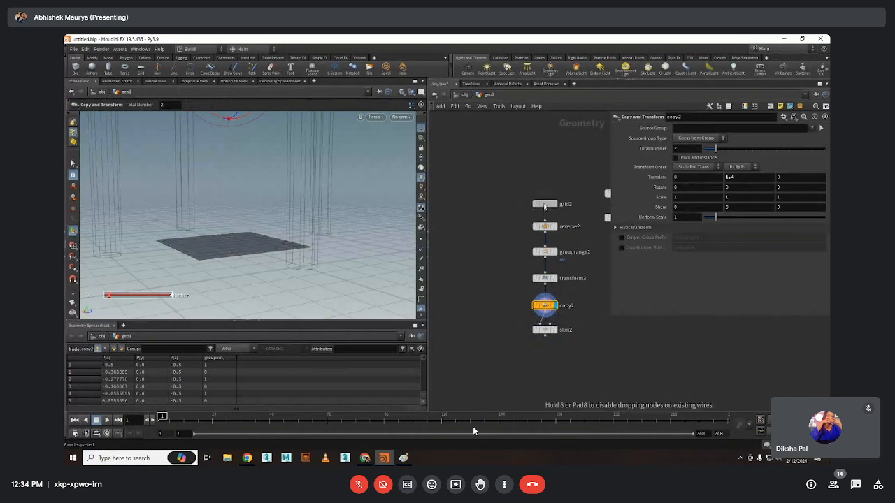
# Bypass the duplicated group range node and display the reverse2 result
pyautogui.click(535, 246)
pyautogui.click(553, 228)
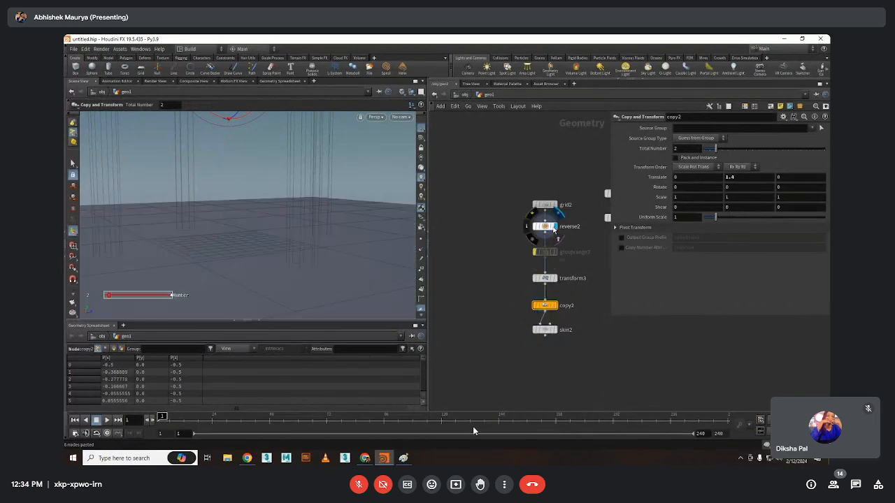
pyautogui.click(549, 227)
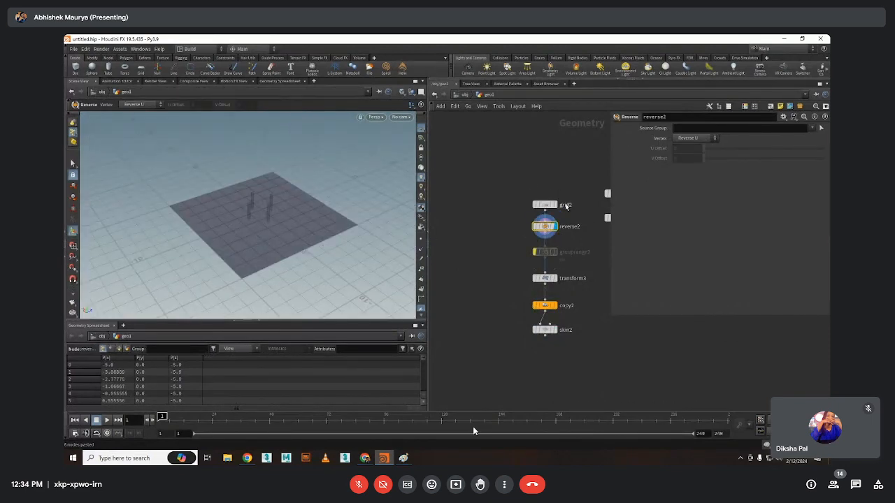
# Display grid2 and set it to 2 rows, 2 columns and a size of 1 by 1
pyautogui.click(554, 205)
pyautogui.click(546, 205)
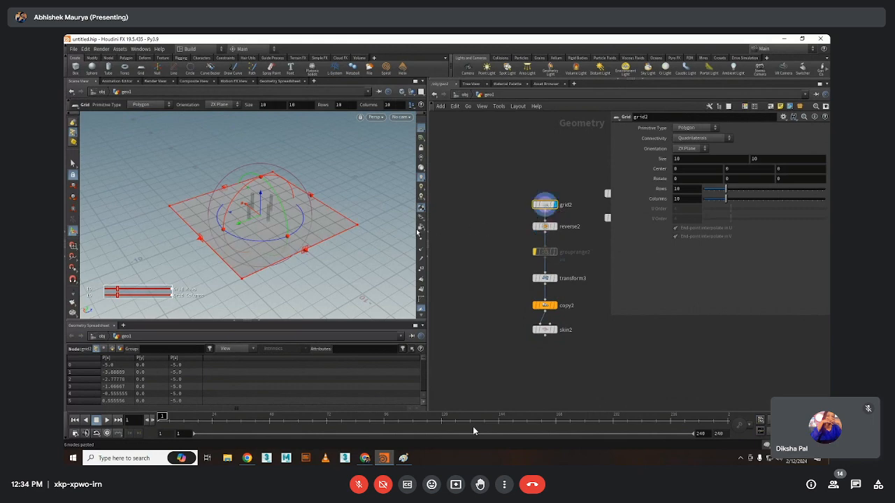
pyautogui.write('2')
pyautogui.press('Return')
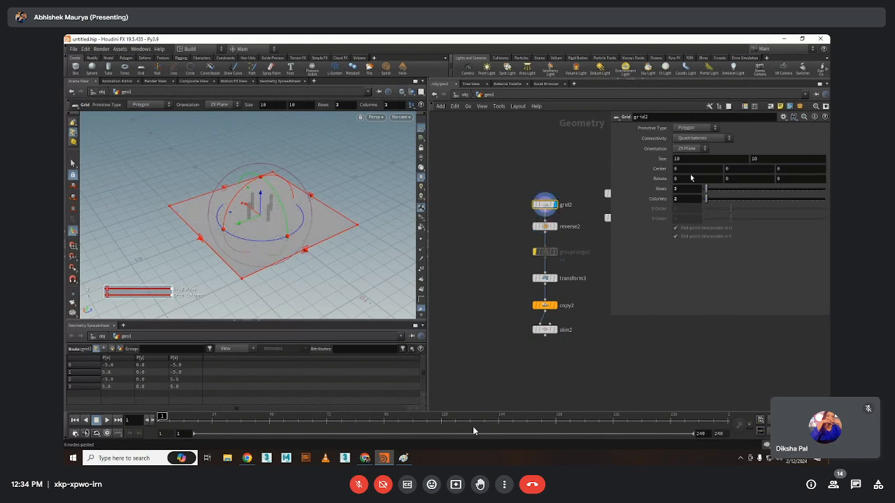
pyautogui.write('1')
pyautogui.press('Return')
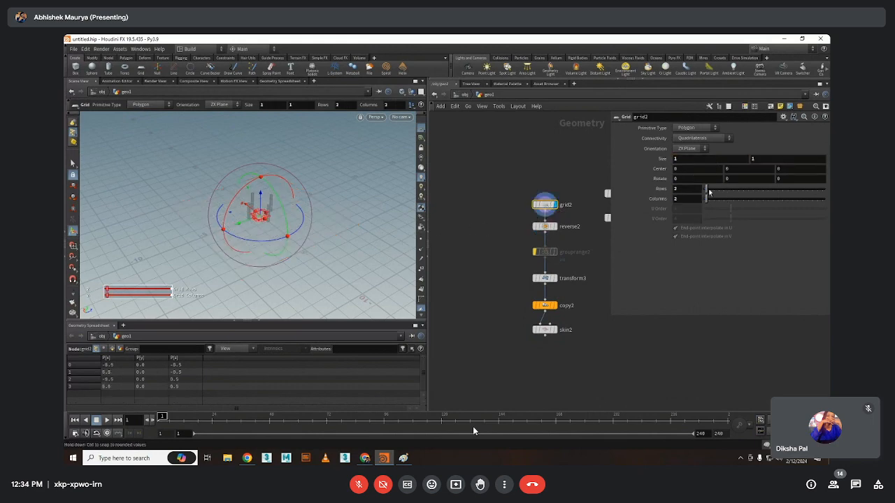
# Inspect the scaled-down grid at transform3 and its raised copy at copy2
pyautogui.click(540, 278)
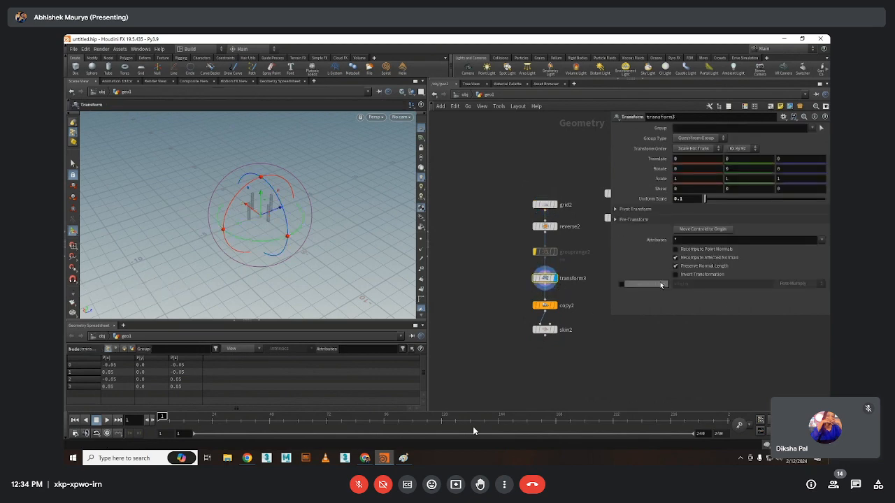
pyautogui.hotkey('space', 'g')
pyautogui.scroll(-10, 285, 235)
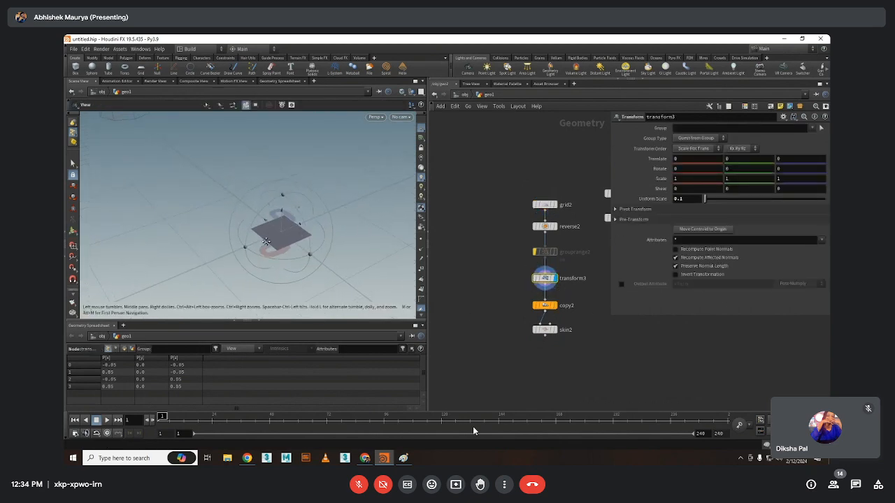
pyautogui.keyDown('alt'); pyautogui.moveTo(279, 241); pyautogui.dragTo(265, 259, button='middle'); pyautogui.keyUp('alt')
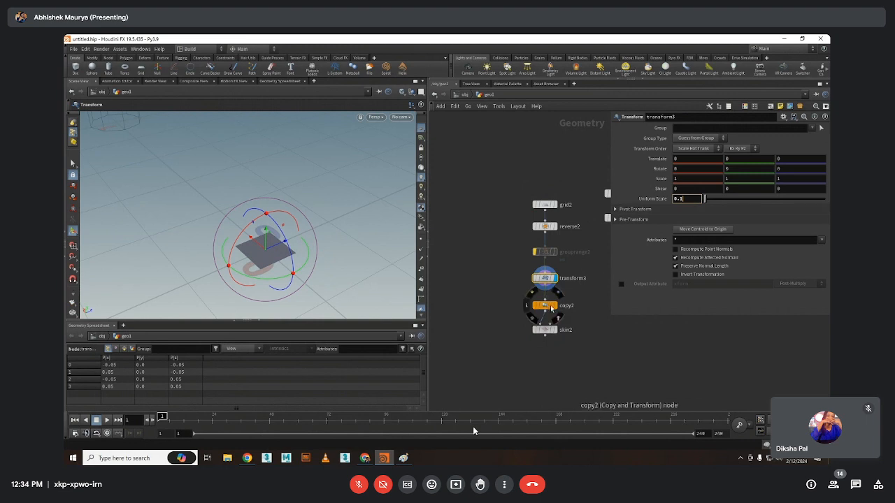
pyautogui.click(556, 306)
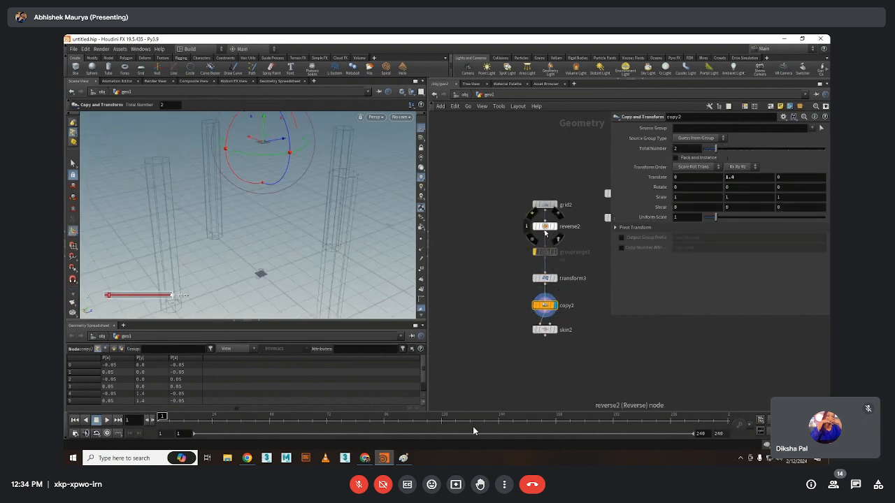
# Bypass reverse2 and display skin2 to view the square leg
pyautogui.click(536, 226)
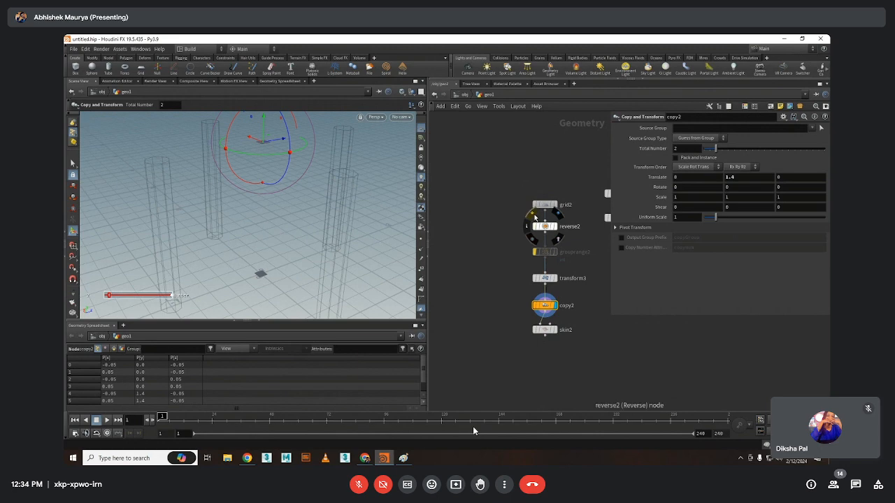
pyautogui.click(552, 330)
pyautogui.click(545, 330)
pyautogui.press('Escape')
pyautogui.moveTo(209, 183); pyautogui.dragTo(412, 254)
pyautogui.press('Return')
# Add a Copy to Points node beside skin2, below the grid1 extrusion
pyautogui.middleClick(544, 306)
pyautogui.moveTo(610, 260); pyautogui.dragTo(521, 284, button='middle')
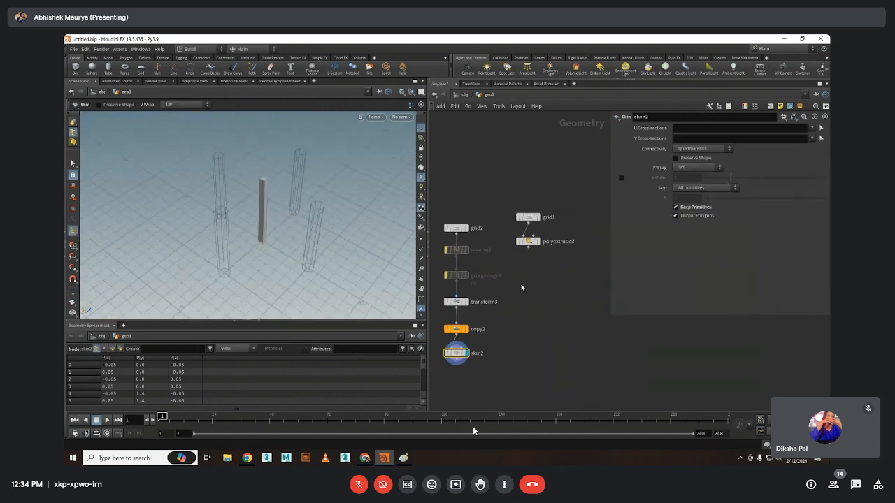
pyautogui.press('Tab')
pyautogui.write('copy to points')
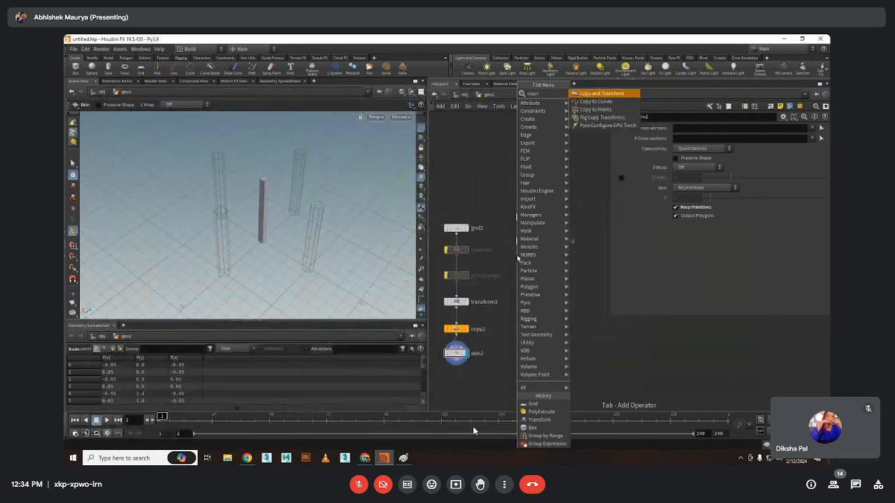
pyautogui.press('Return')
pyautogui.click(521, 362)
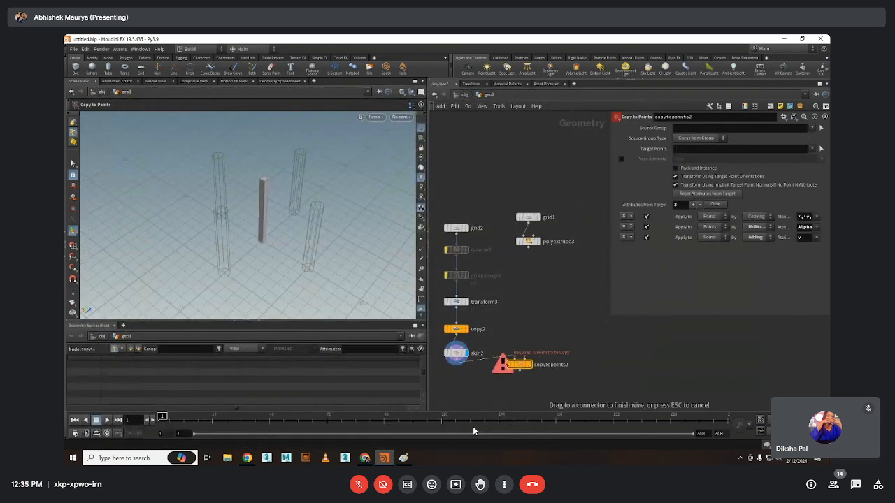
# Wire grid1 directly into the target points input of copytopoints2, moving polyextrude3 aside onto its own branch
pyautogui.moveTo(528, 246); pyautogui.dragTo(530, 359)
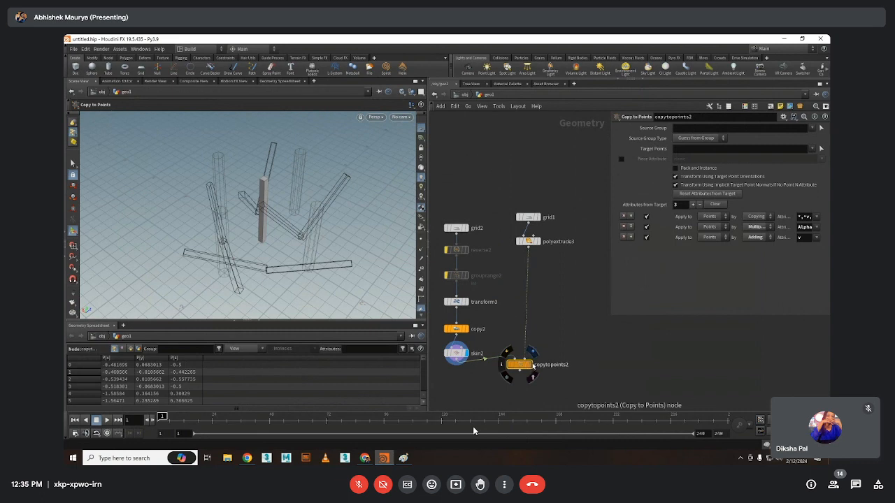
pyautogui.moveTo(528, 241); pyautogui.dragTo(566, 268)
pyautogui.moveTo(527, 222); pyautogui.dragTo(530, 359)
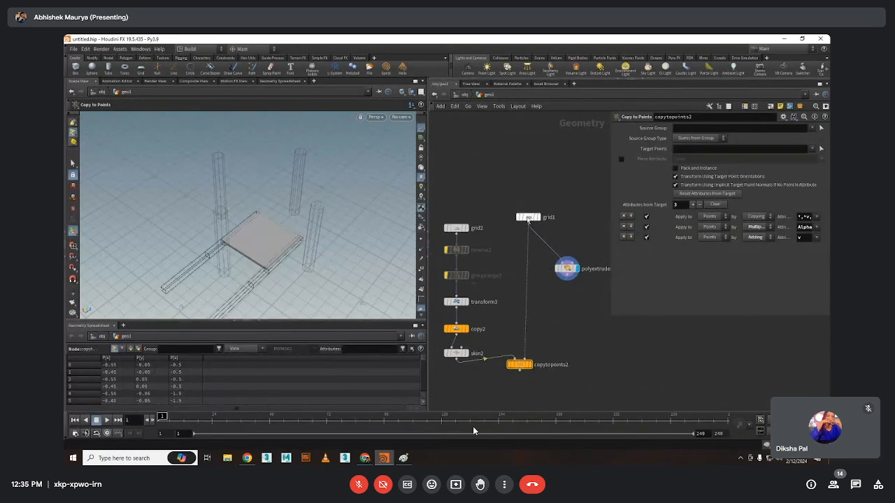
pyautogui.moveTo(528, 217); pyautogui.dragTo(530, 233)
pyautogui.moveTo(519, 364); pyautogui.dragTo(523, 376)
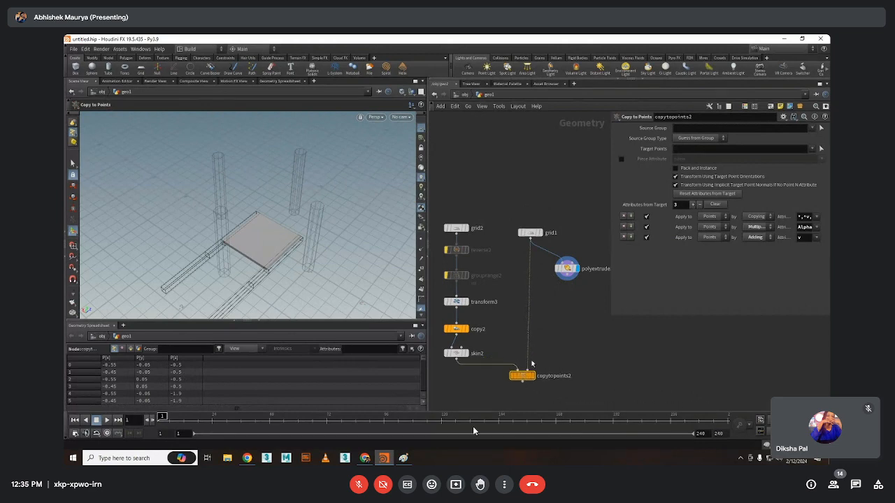
# Turn off Transform Using Target Point Orientations on copytopoints2 and space the polyextrude3 branch out
pyautogui.click(678, 178)
pyautogui.moveTo(567, 268); pyautogui.dragTo(575, 259)
pyautogui.moveTo(536, 344); pyautogui.dragTo(536, 321, button='middle')
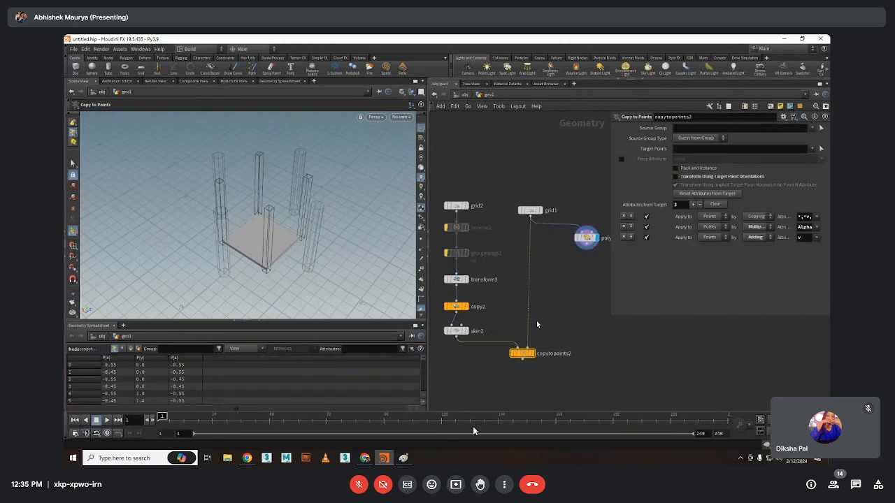
# Add a Transform node below polyextrude3 and connect the extruded tabletop to it
pyautogui.press('Tab')
pyautogui.write('transform')
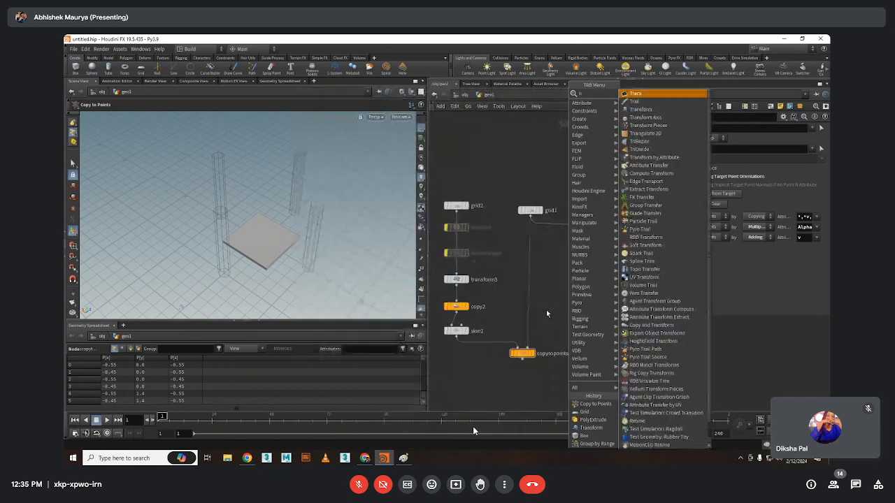
pyautogui.press('Return')
pyautogui.click(593, 327)
pyautogui.moveTo(586, 246); pyautogui.dragTo(594, 321)
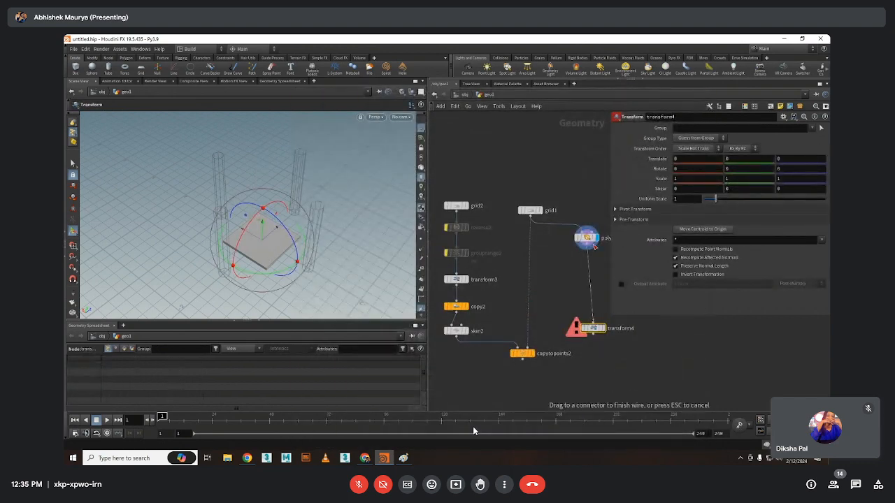
pyautogui.moveTo(596, 330); pyautogui.dragTo(595, 312, button='middle')
pyautogui.moveTo(598, 311); pyautogui.dragTo(594, 314)
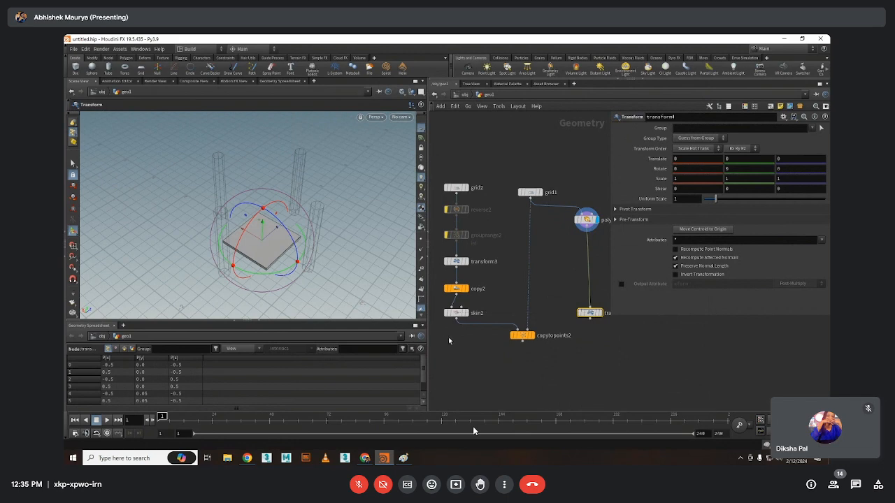
# Link transform4's Y translate to copy2's Y translate with a relative reference, ch("../copy2/ty")
pyautogui.click(456, 288)
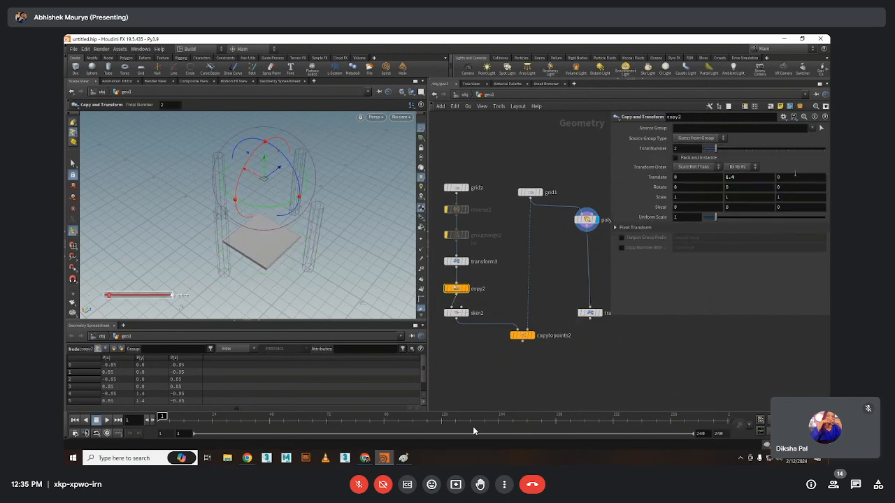
pyautogui.rightClick(727, 176)
pyautogui.click(749, 251)
pyautogui.click(589, 312)
pyautogui.moveTo(589, 312); pyautogui.dragTo(585, 253)
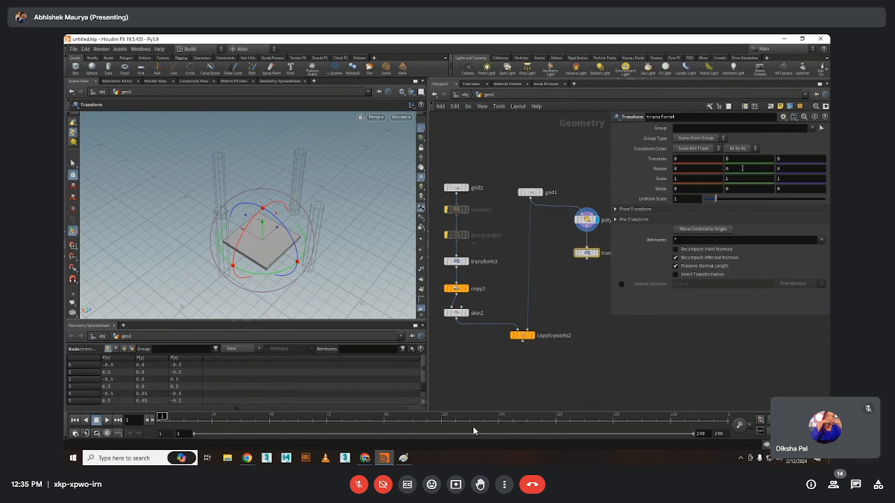
pyautogui.rightClick(745, 160)
pyautogui.click(741, 242)
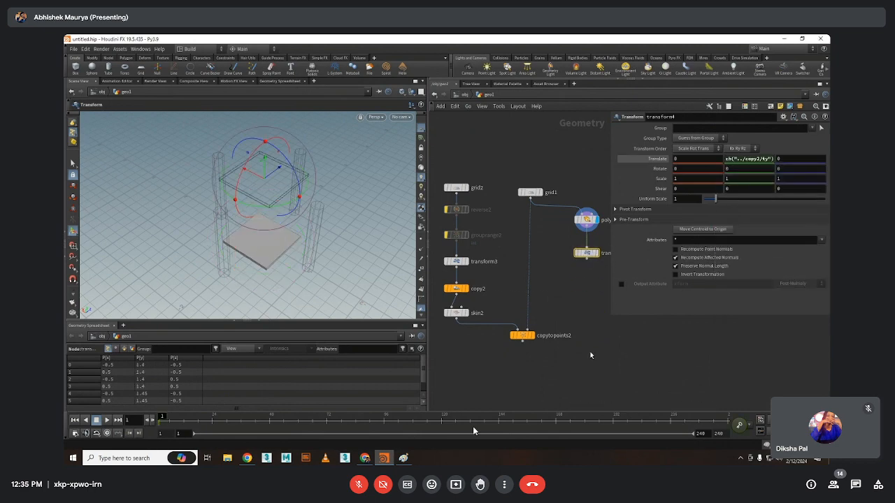
# Merge the legs from copytopoints2 with the tabletop from transform4 in a new Merge node and display it
pyautogui.click(533, 337)
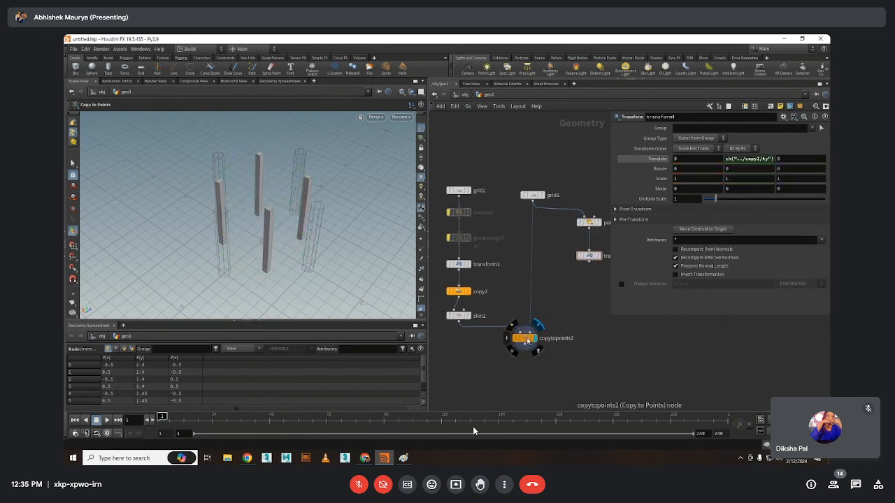
pyautogui.moveTo(536, 341); pyautogui.dragTo(553, 323, button='middle')
pyautogui.press('Tab')
pyautogui.write('merge')
pyautogui.press('Return')
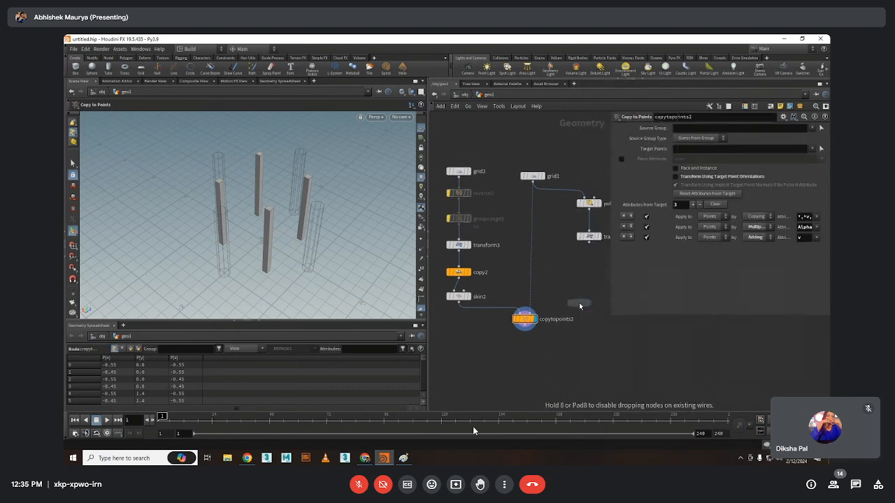
pyautogui.click(579, 303)
pyautogui.moveTo(579, 305); pyautogui.dragTo(569, 337)
pyautogui.moveTo(588, 242); pyautogui.dragTo(570, 336)
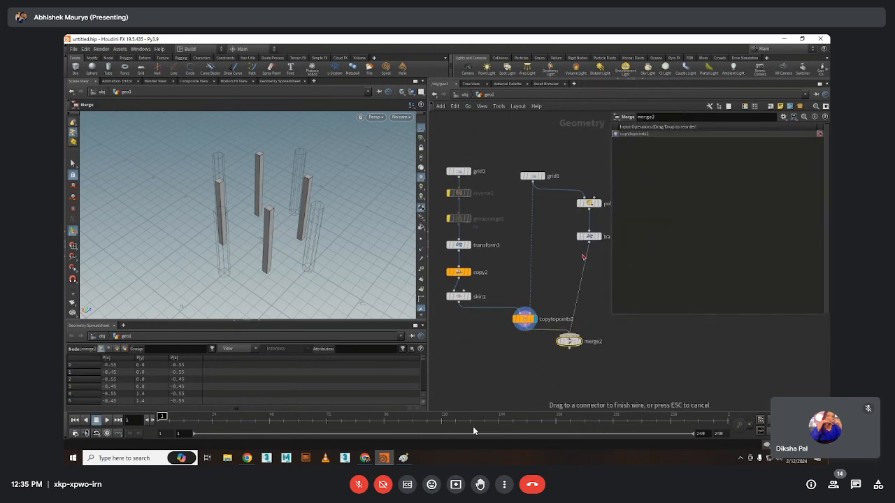
pyautogui.click(582, 341)
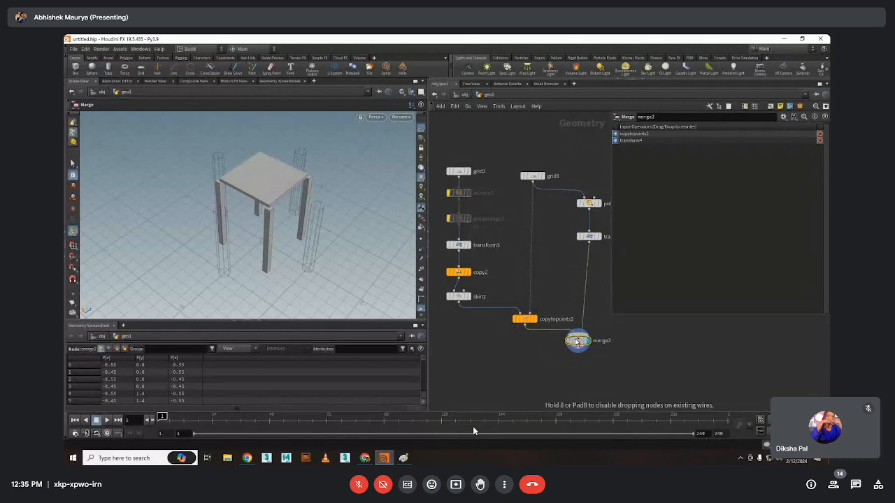
# Insert a PolyExtrude node between transform4 and merge2
pyautogui.press('Tab')
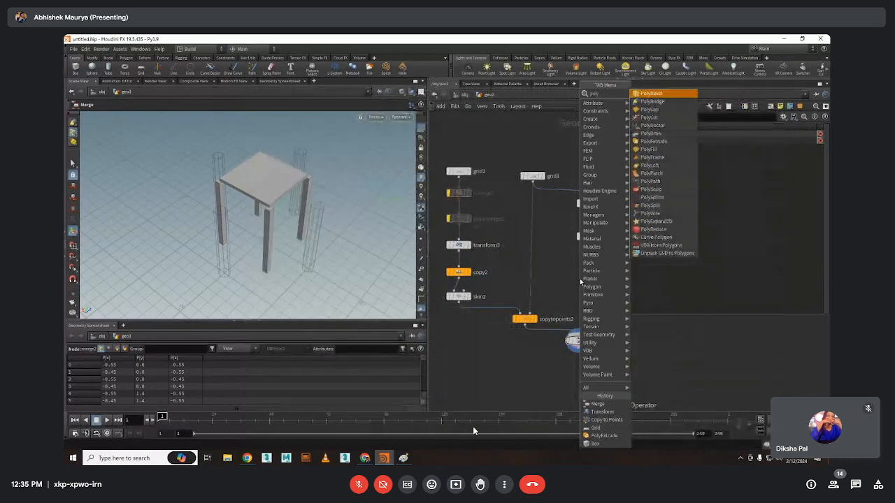
pyautogui.press('Return')
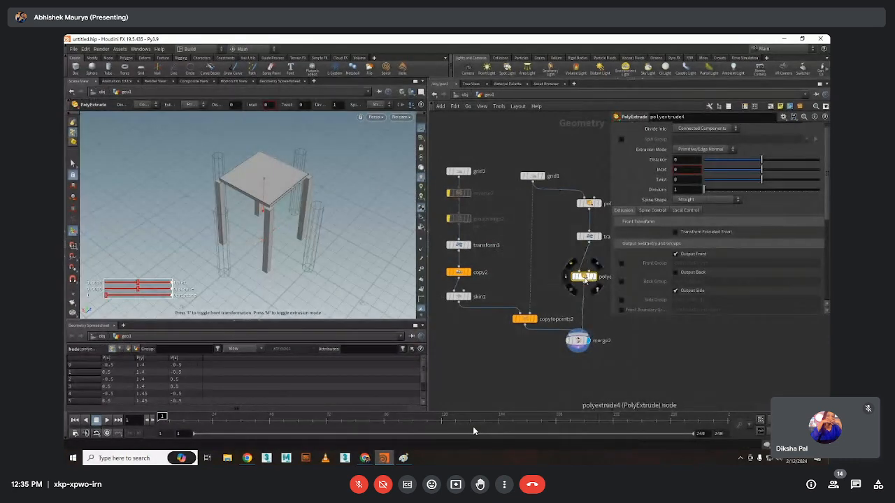
pyautogui.click(587, 277)
pyautogui.scroll(1, 783, 126)
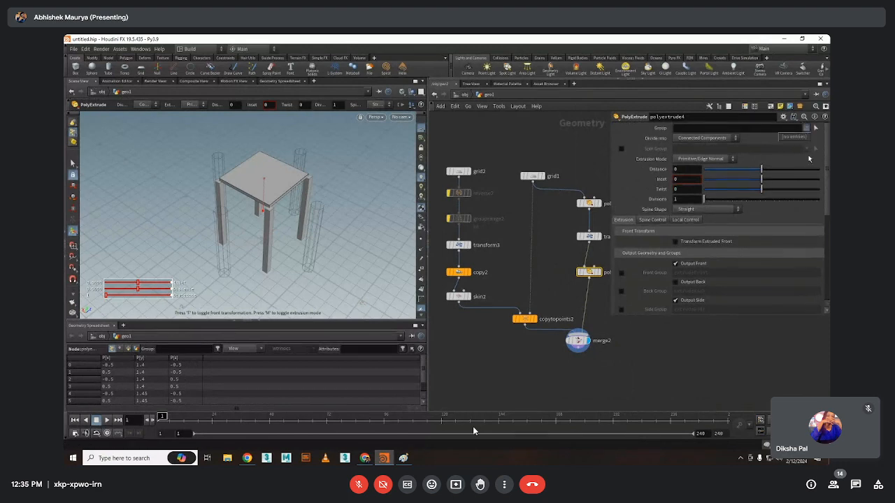
# Output the side group from polyextrude3 and choose extrudeSide as the group of polyextrude4
pyautogui.click(588, 203)
pyautogui.scroll(-1, 678, 258)
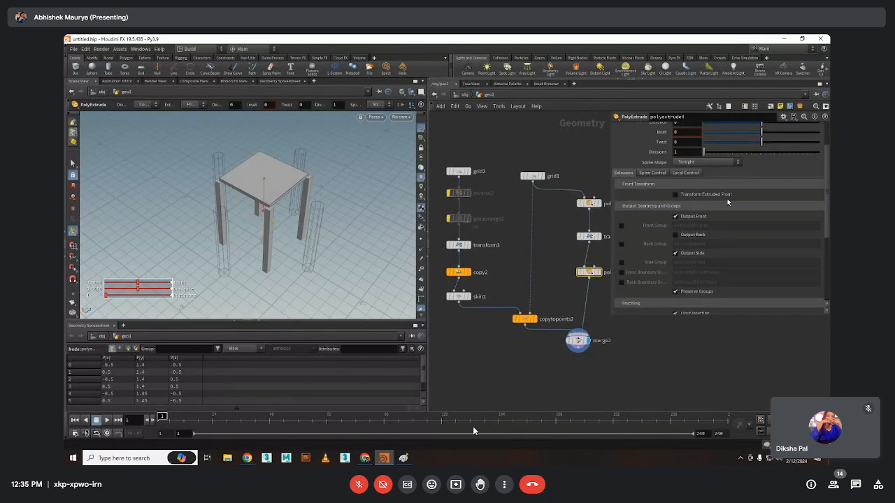
pyautogui.click(589, 272)
pyautogui.click(805, 130)
pyautogui.click(793, 138)
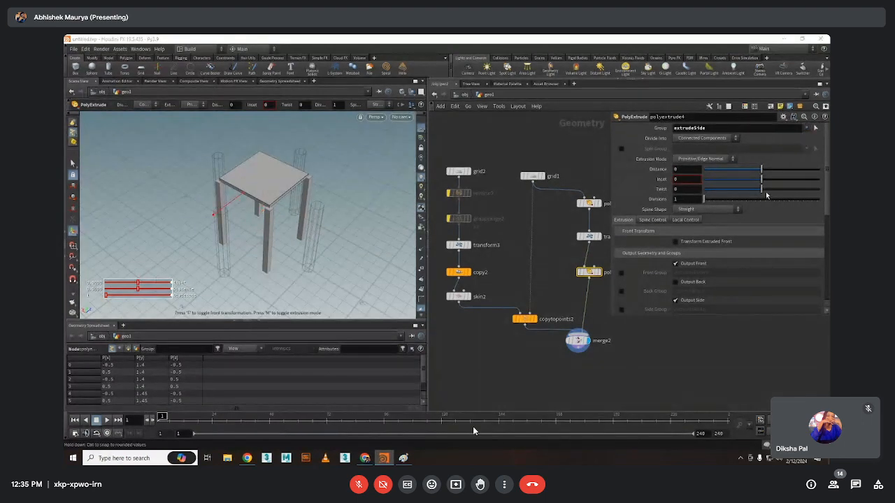
# Set the extrusion distance of polyextrude4 to 0.1 to widen the tabletop
pyautogui.click(691, 172)
pyautogui.write('0.1')
pyautogui.press('Return')
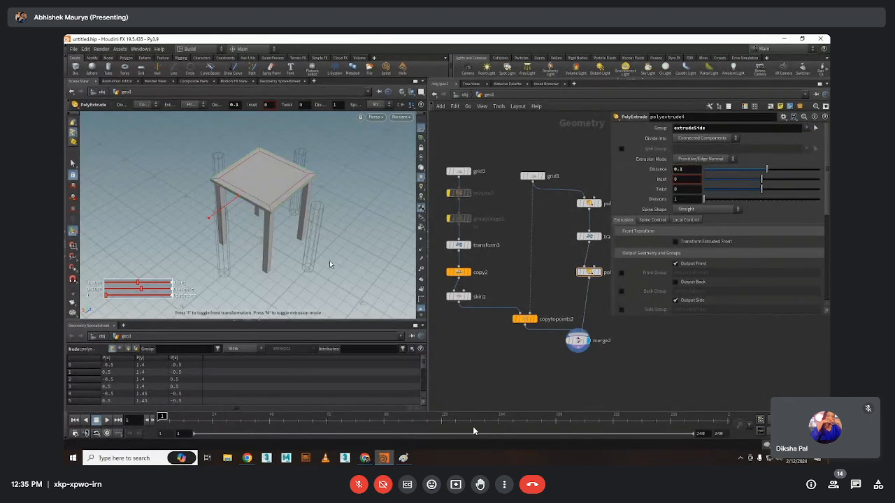
# Try an inset of -0.2 on polyextrude4, and set it back to 0
pyautogui.moveTo(329, 264); pyautogui.dragTo(323, 239)
pyautogui.write('-0.2')
pyautogui.press('Return')
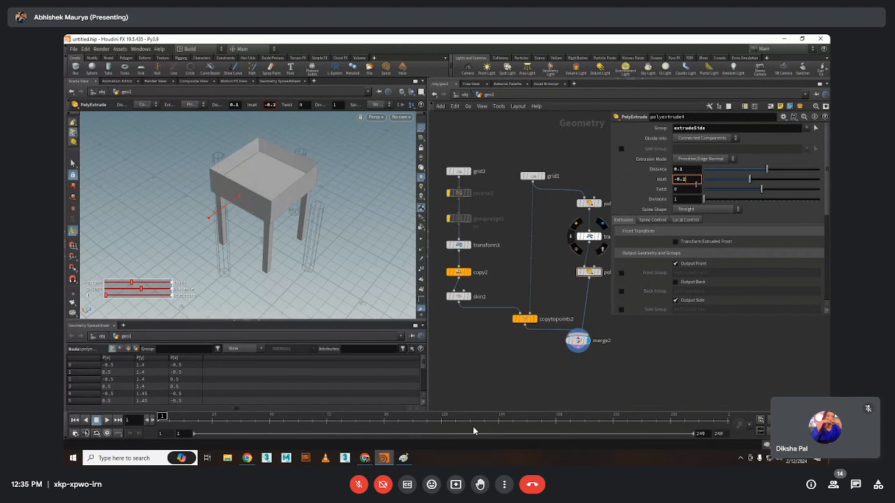
pyautogui.write('0')
pyautogui.press('Return')
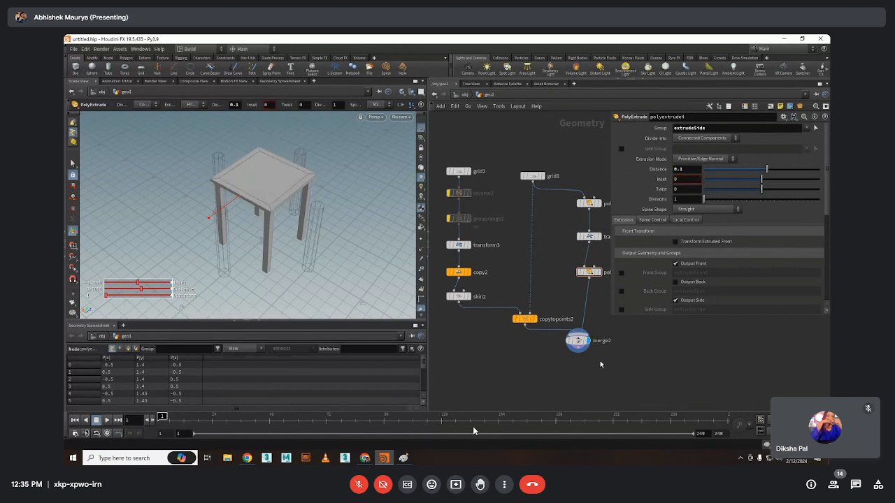
pyautogui.press('Escape')
pyautogui.scroll(-3, 229, 231)
pyautogui.scroll(-3, 511, 328)
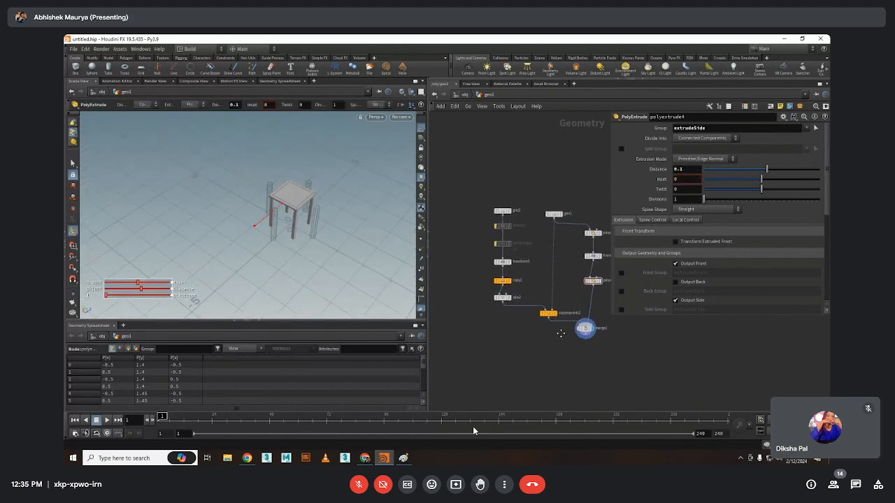
pyautogui.scroll(-2, 556, 318)
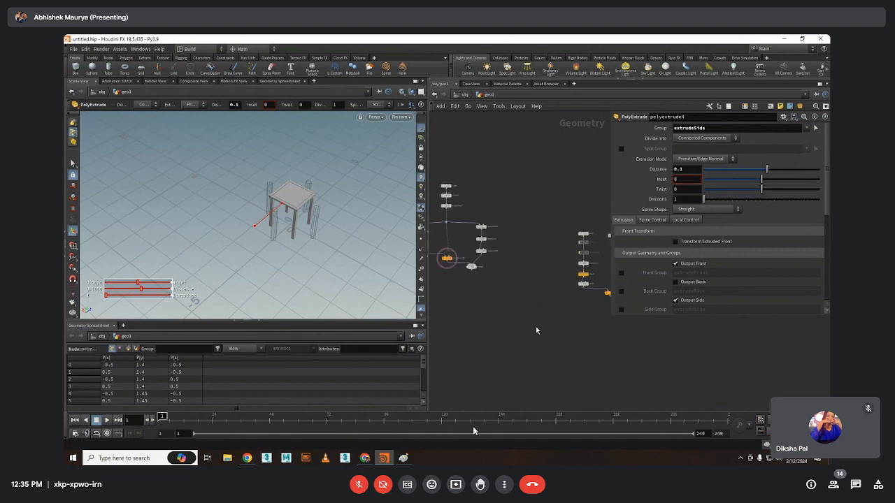
pyautogui.press('Tab')
pyautogui.write('merge')
pyautogui.press('Return')
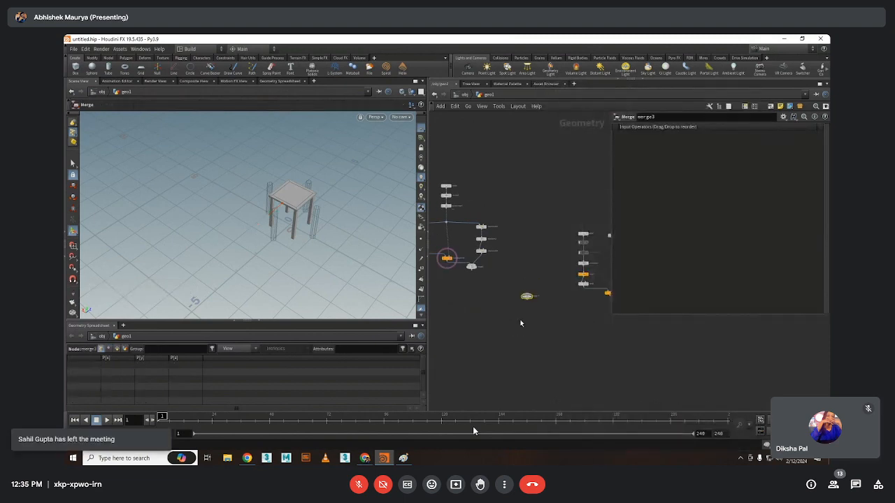
pyautogui.scroll(2, 503, 301)
pyautogui.moveTo(516, 295); pyautogui.dragTo(501, 297, button='middle')
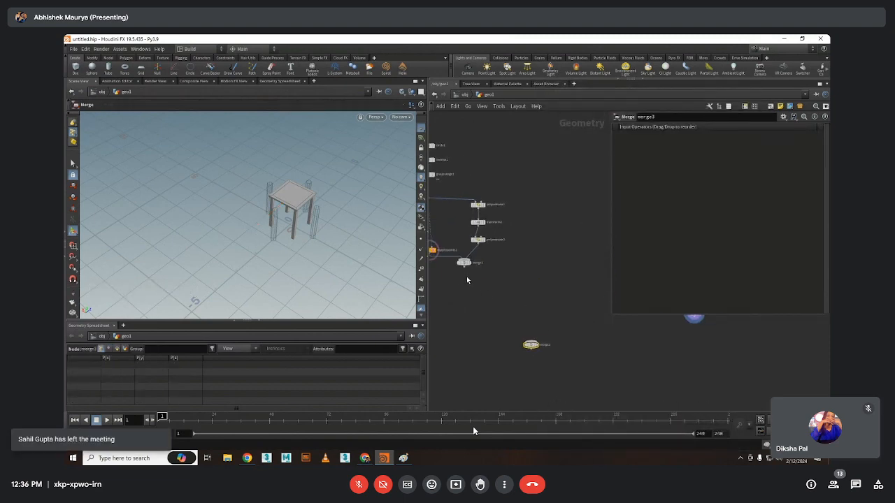
pyautogui.press('Delete')
# Add a Line node below the first table's network
pyautogui.press('Tab')
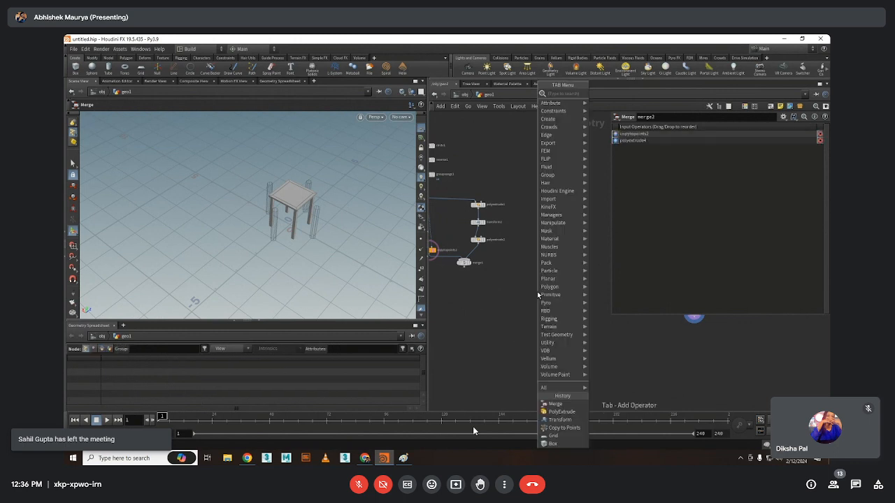
pyautogui.write('line')
pyautogui.press('Return')
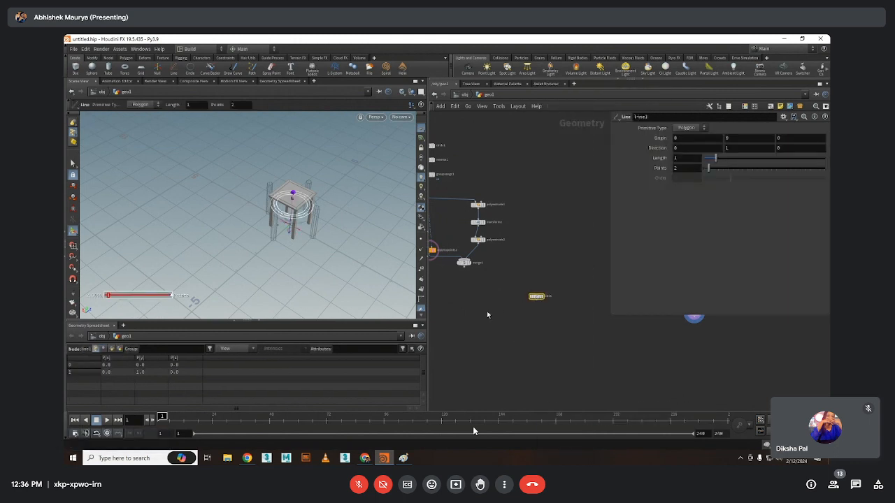
pyautogui.moveTo(487, 311); pyautogui.dragTo(527, 296, button='middle')
pyautogui.press('l')
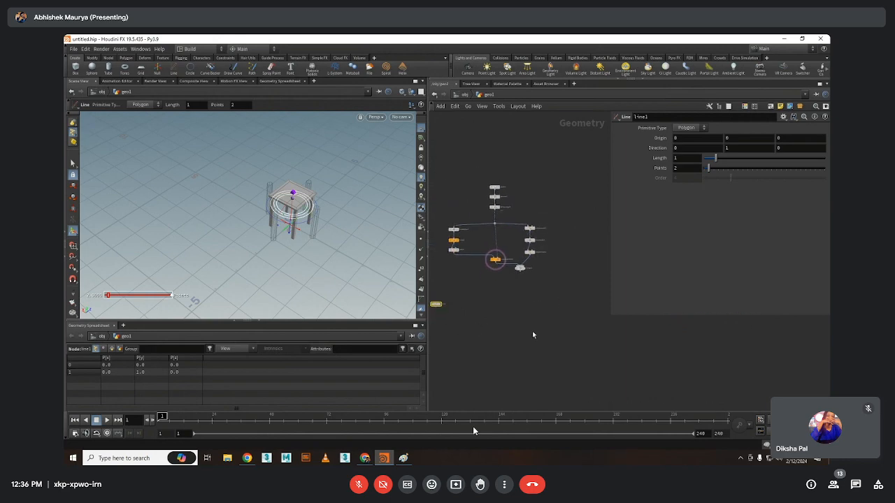
# Add a Circle node below the first table's network, apart from the Line node
pyautogui.press('Tab')
pyautogui.moveTo(552, 300)
pyautogui.press('Return')
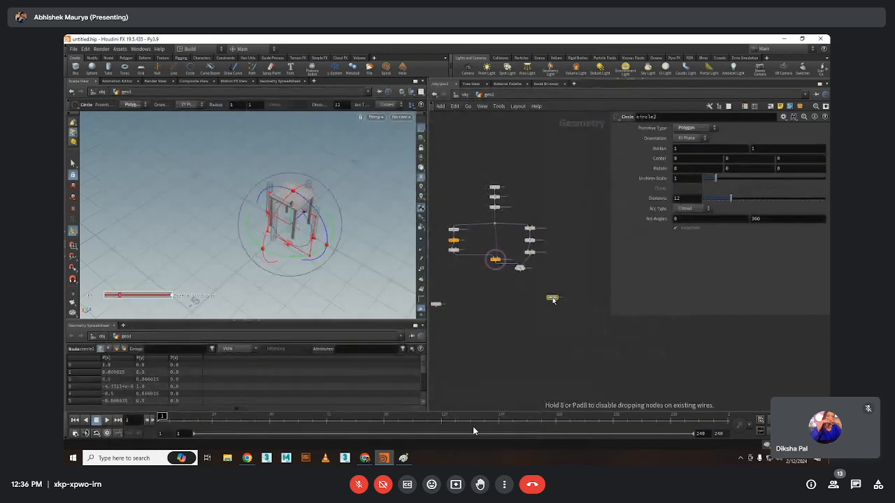
pyautogui.click(567, 283)
pyautogui.scroll(-3, 531, 318)
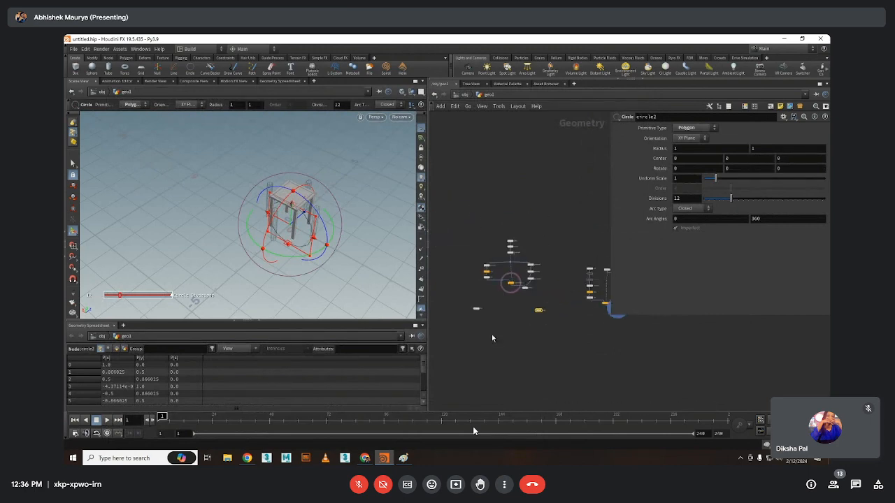
# Place the Line node farther out, beside the first table's network
pyautogui.press('Tab')
pyautogui.write('line')
pyautogui.press('Return')
pyautogui.scroll(3, 567, 304)
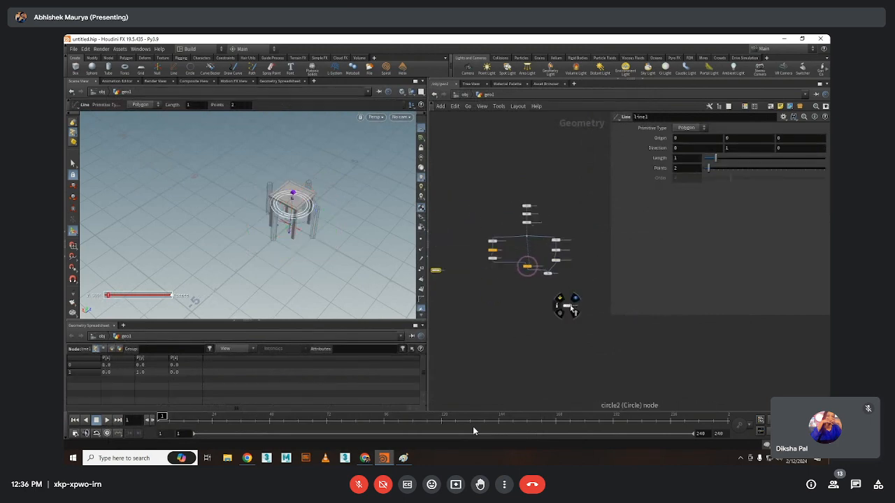
# Display circle2 and set its orientation to ZX Plane
pyautogui.scroll(2, 480, 299)
pyautogui.click(476, 297)
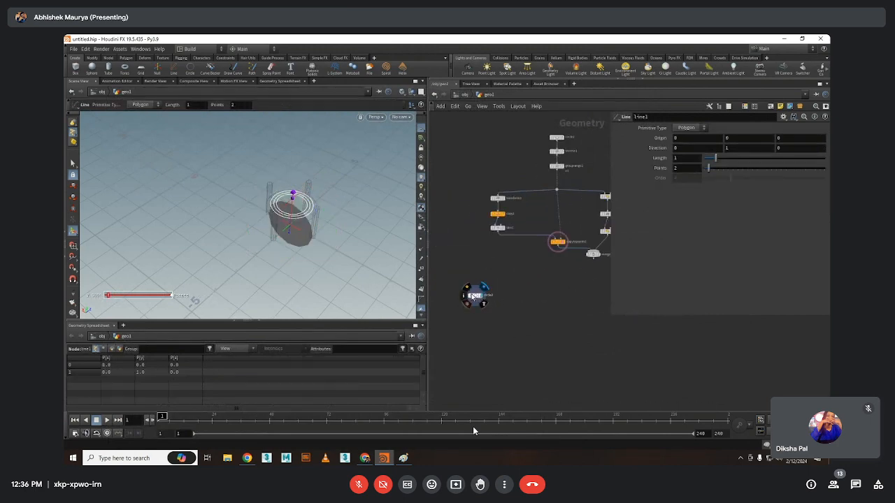
pyautogui.click(473, 294)
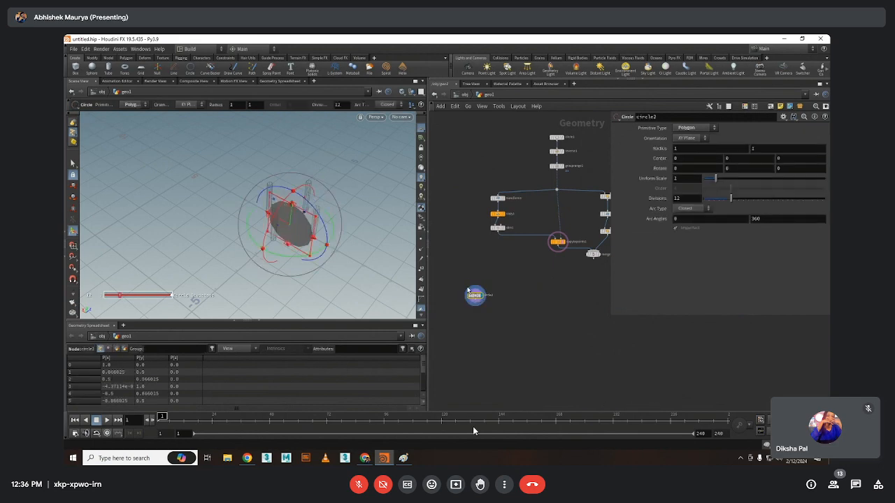
pyautogui.click(691, 139)
pyautogui.click(685, 163)
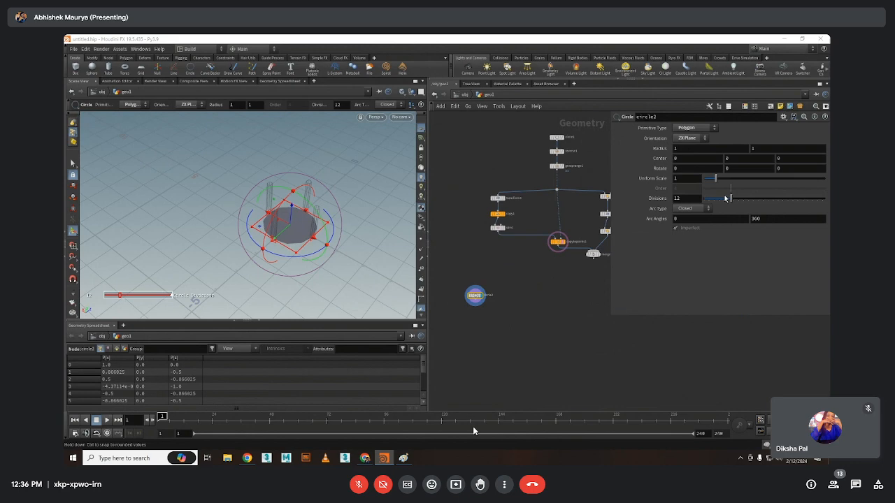
# Make circle2 an Open Arc and set its end arc angle to 60
pyautogui.click(687, 211)
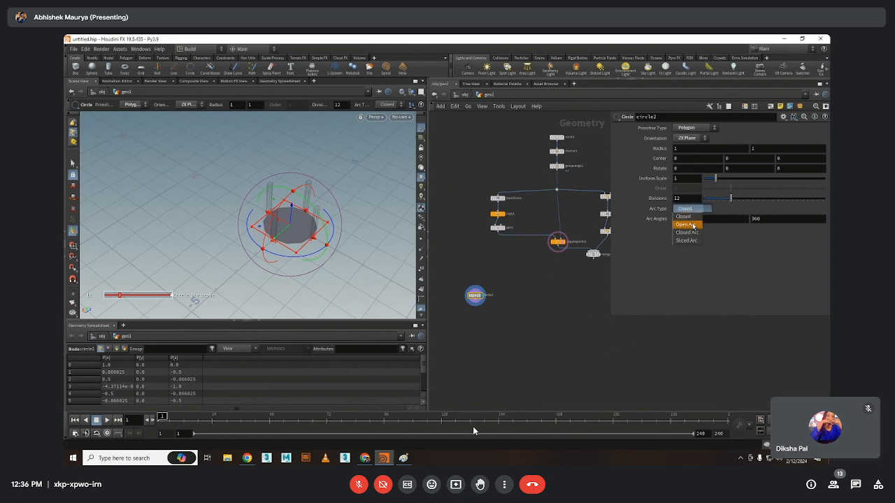
pyautogui.click(686, 225)
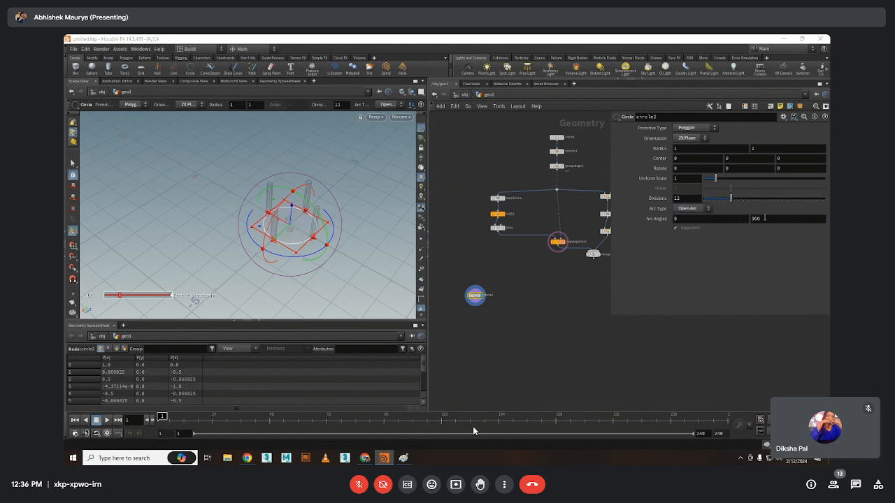
pyautogui.moveTo(764, 218); pyautogui.dragTo(733, 217, button='middle')
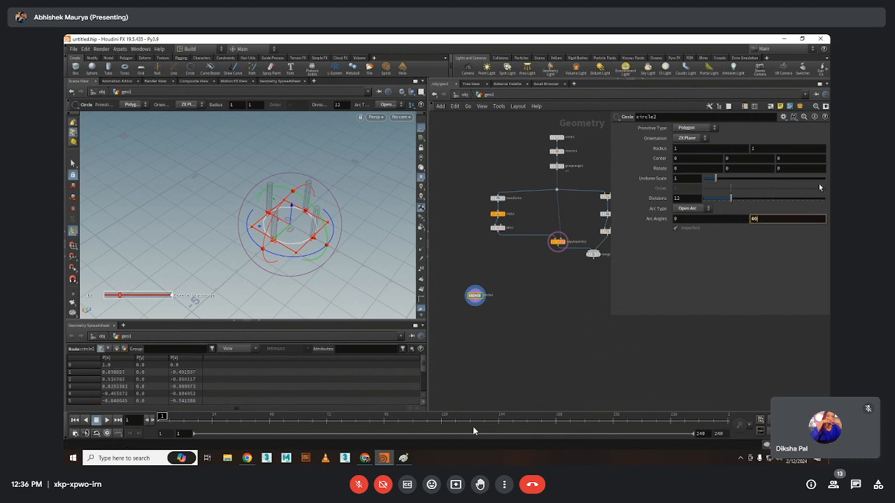
pyautogui.press('Return')
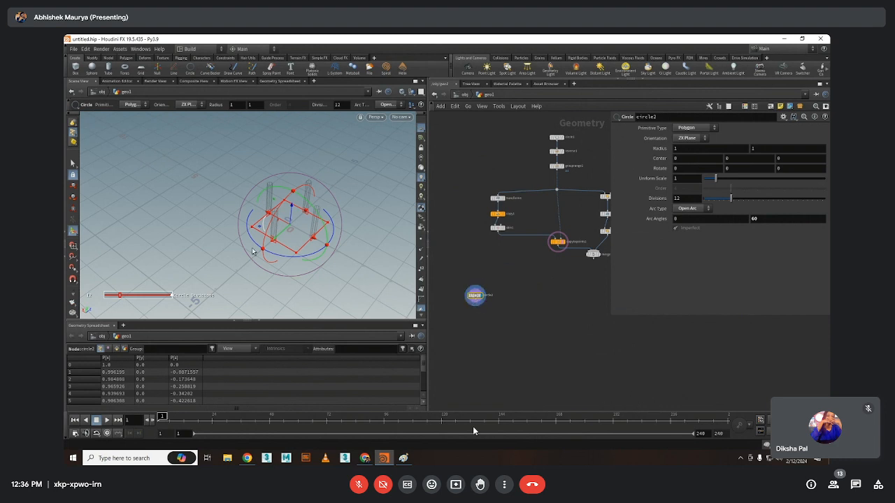
pyautogui.moveTo(253, 252); pyautogui.dragTo(322, 209)
# Add a Resample node after circle2 and display it
pyautogui.middleClick(476, 297)
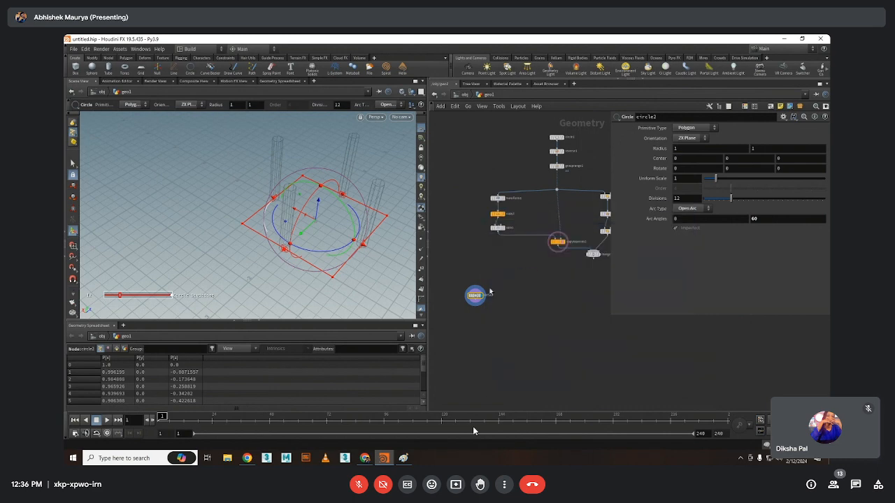
pyautogui.press('Tab')
pyautogui.write('res')
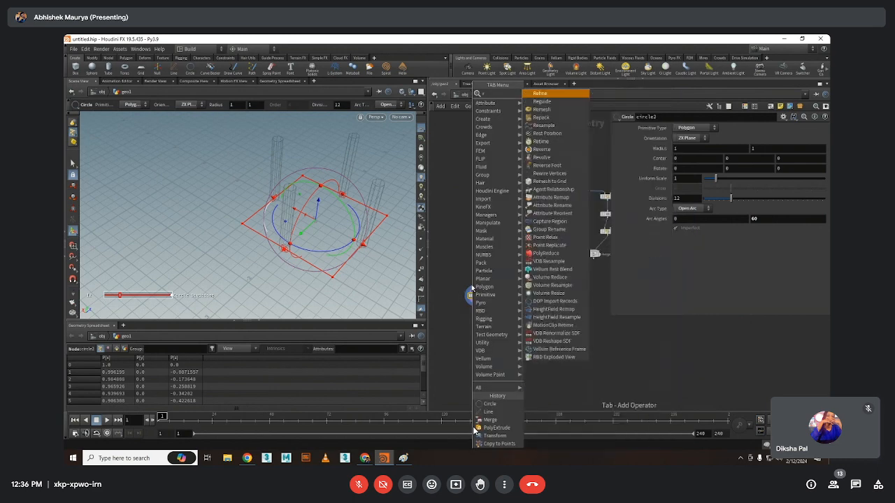
pyautogui.press('Down')
pyautogui.press('Down')
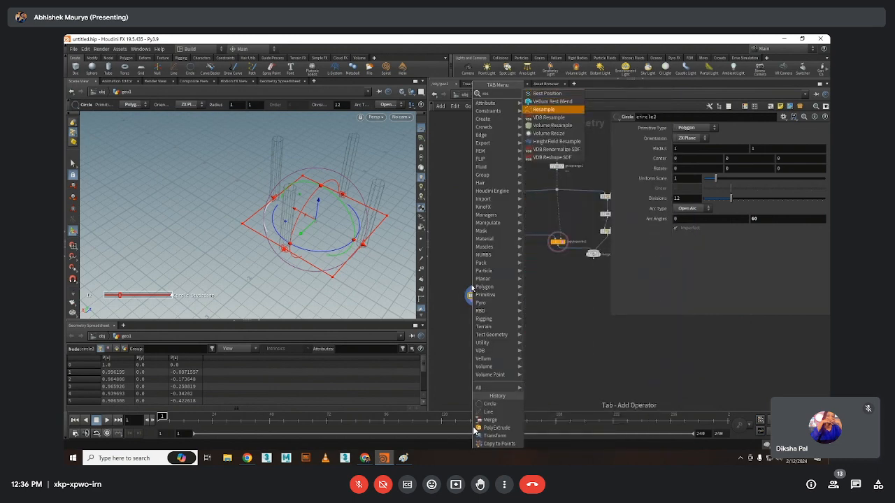
pyautogui.press('Return')
pyautogui.middleClick(475, 308)
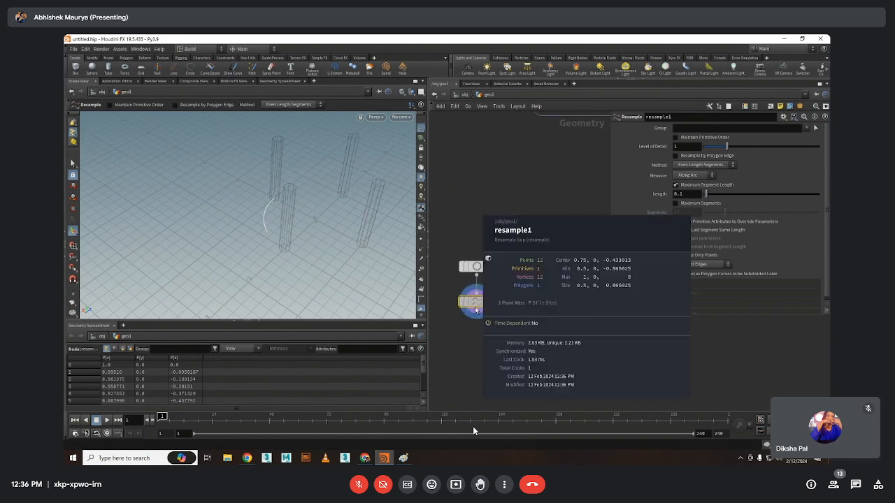
# Set the Resample node's maximum segment length to 0.45
pyautogui.scroll(1, 476, 310)
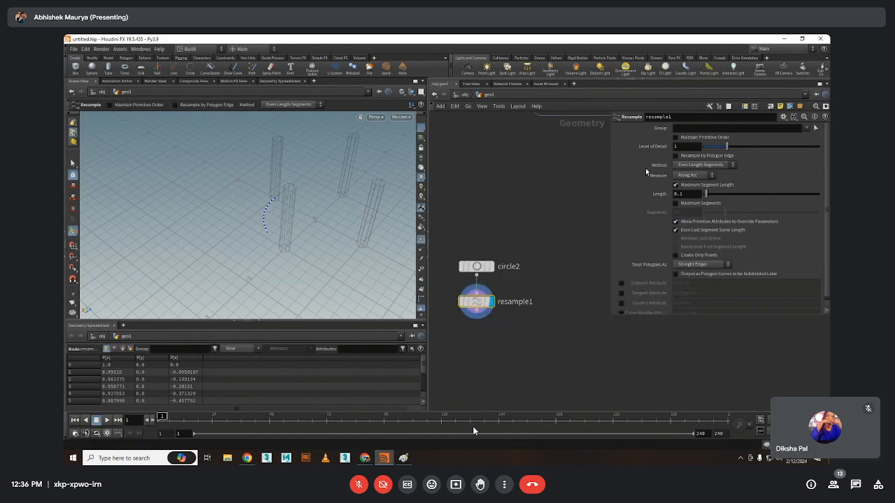
pyautogui.moveTo(704, 194); pyautogui.dragTo(716, 198)
pyautogui.scroll(-3, 490, 307)
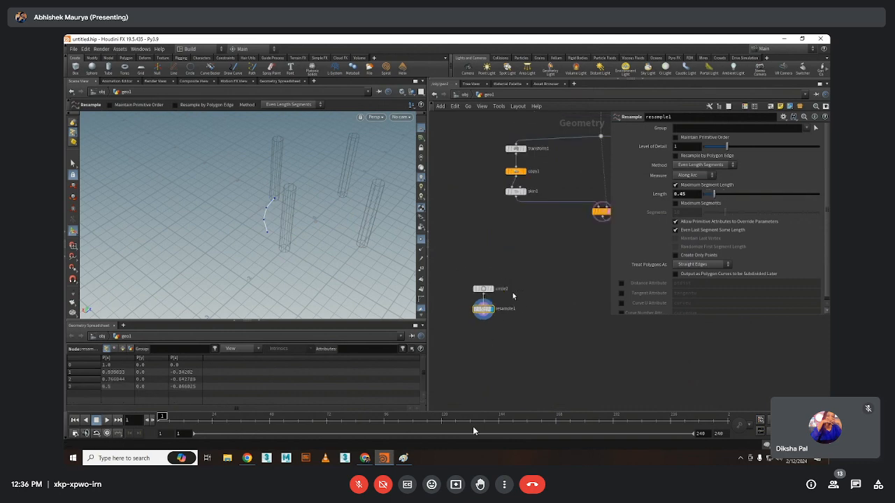
# Set circle2's end arc angle to 90
pyautogui.scroll(3, 489, 308)
pyautogui.click(465, 297)
pyautogui.moveTo(756, 218)
pyautogui.mouseDown(button='middle')
pyautogui.moveTo(792, 219)
pyautogui.moveTo(766, 219)
pyautogui.mouseUp(button='middle')
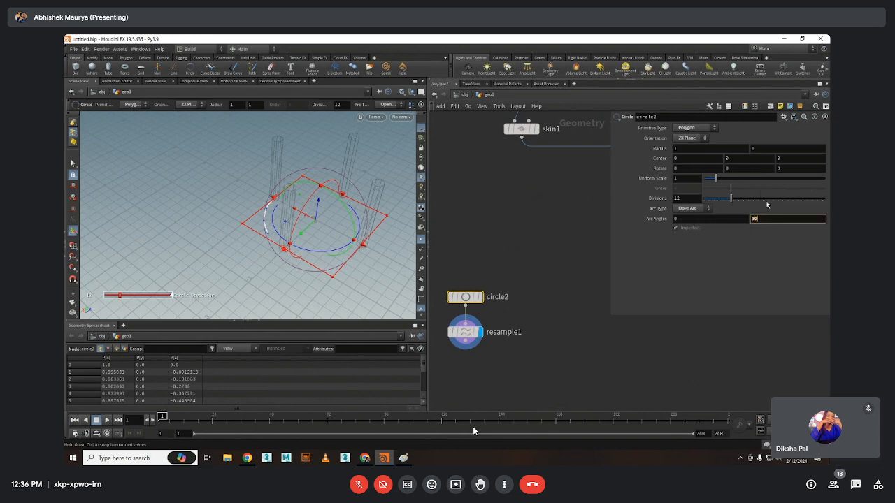
# Add a Copy to Points node with copytopoints1 as its source geometry and resample1 as its target points
pyautogui.scroll(-4, 587, 350)
pyautogui.press('Tab')
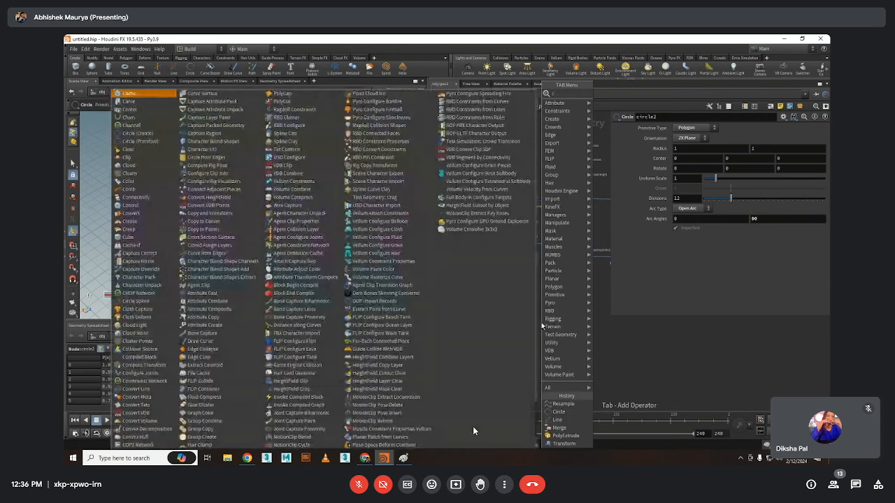
pyautogui.write('copy')
pyautogui.press('Down')
pyautogui.press('Down')
pyautogui.press('Return')
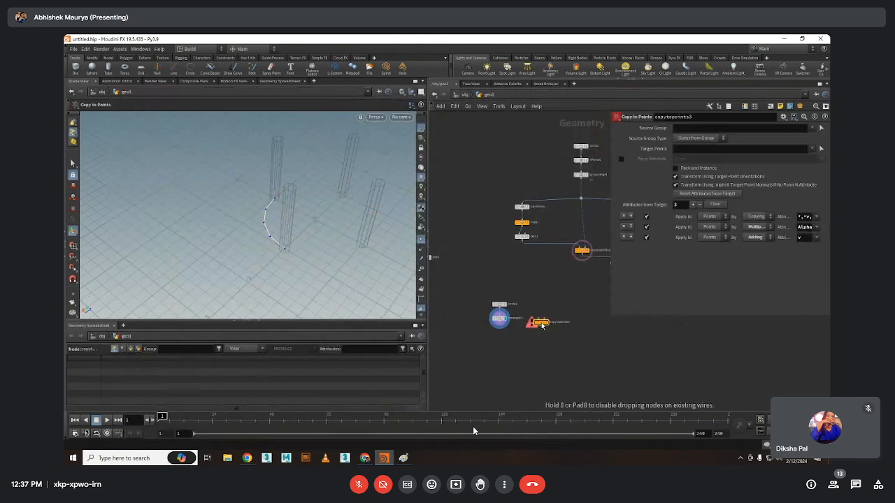
pyautogui.click(541, 323)
pyautogui.moveTo(542, 325); pyautogui.dragTo(499, 323)
pyautogui.moveTo(558, 344); pyautogui.dragTo(582, 255)
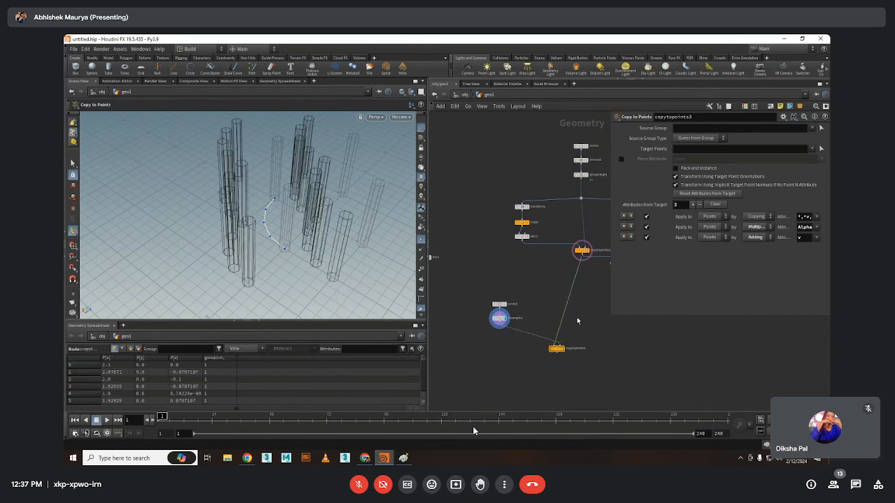
# Display copytopoints3 and rewire its source geometry input to merge1
pyautogui.scroll(3, 569, 325)
pyautogui.click(556, 366)
pyautogui.scroll(-2, 506, 301)
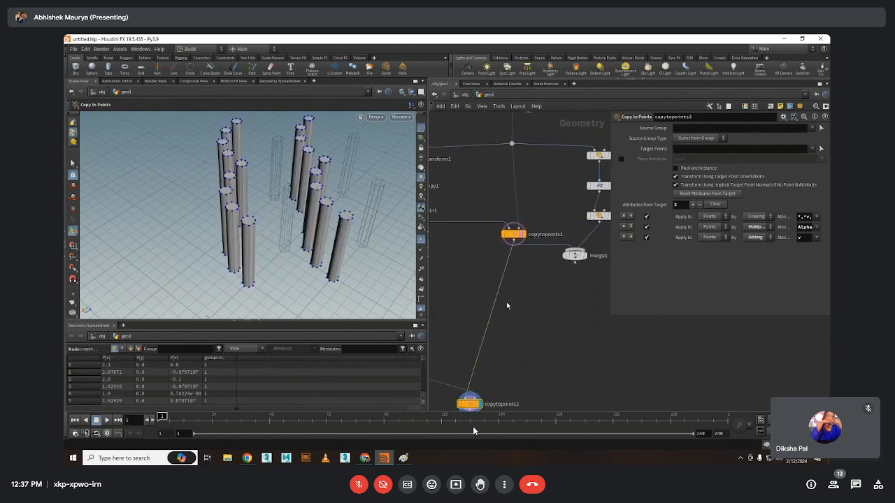
pyautogui.moveTo(554, 272); pyautogui.dragTo(489, 358)
pyautogui.scroll(1, 492, 339)
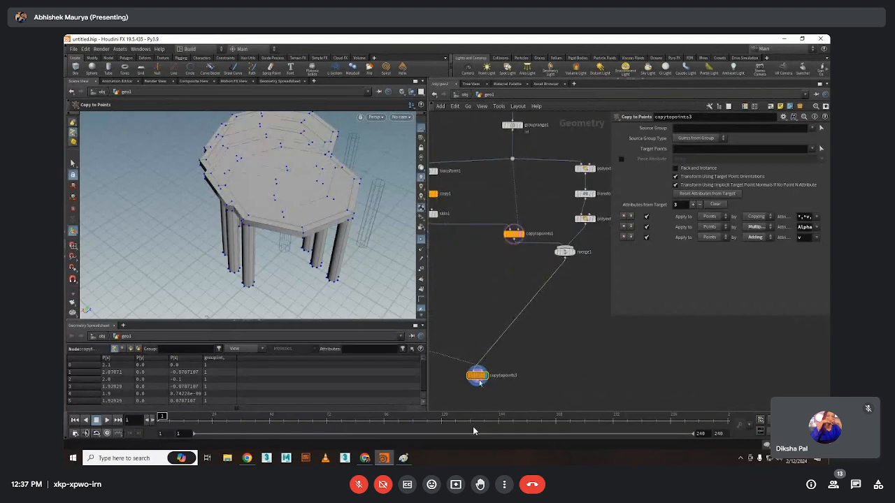
# Insert a Transform node on the wire between merge1 and copytopoints3
pyautogui.scroll(1, 529, 299)
pyautogui.press('Tab')
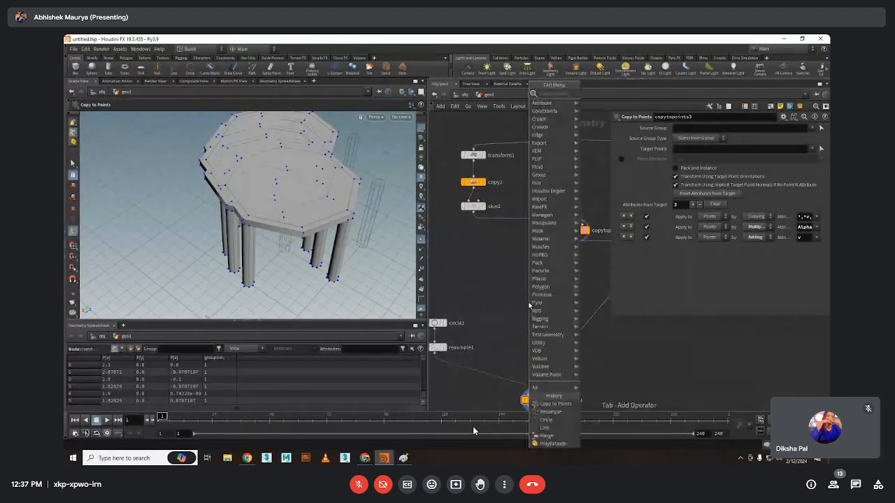
pyautogui.write('tra')
pyautogui.click(601, 109)
pyautogui.click(524, 299)
pyautogui.scroll(-2, 532, 294)
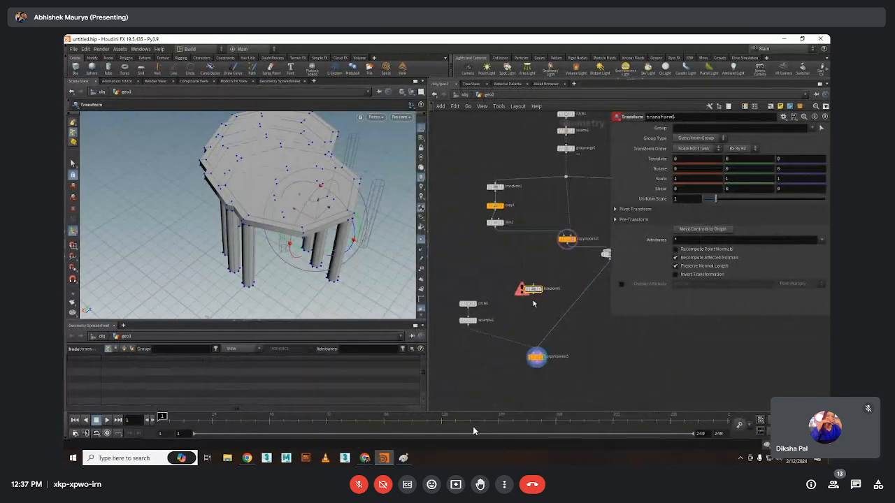
pyautogui.moveTo(533, 289); pyautogui.dragTo(579, 278)
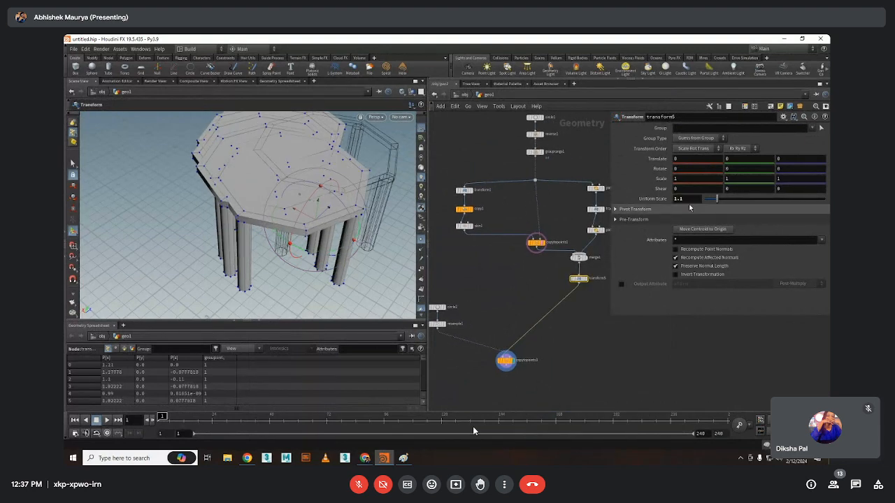
# Set the new Transform node's uniform scale to 0.1
pyautogui.write('.1')
pyautogui.press('Return')
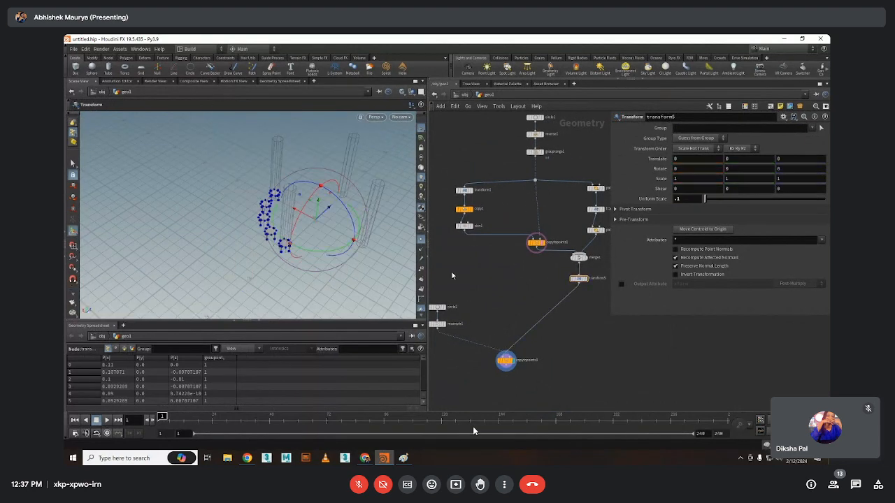
pyautogui.press('Escape')
pyautogui.moveTo(314, 251); pyautogui.dragTo(289, 255)
pyautogui.press('Return')
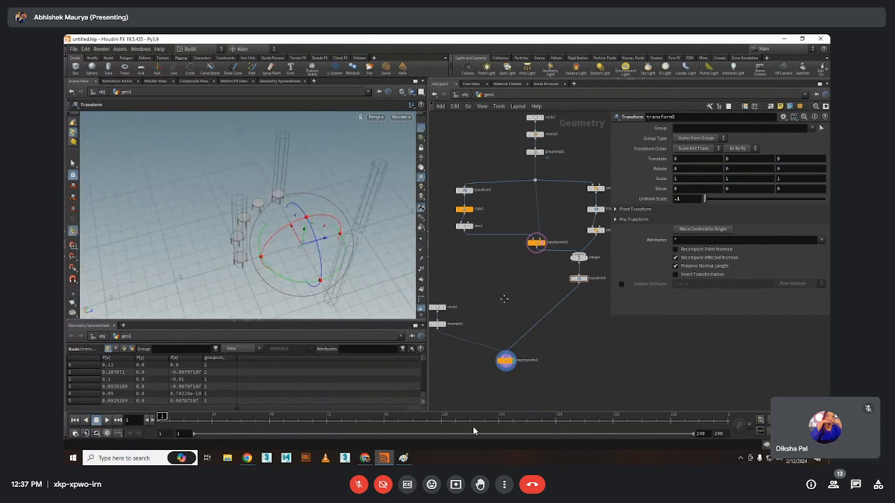
# Arrange copytopoints3 directly below the scaling Transform node, with circle2 and resample1 beside that Transform
pyautogui.moveTo(503, 300); pyautogui.dragTo(515, 290, button='middle')
pyautogui.moveTo(517, 350); pyautogui.dragTo(579, 318)
pyautogui.moveTo(463, 323); pyautogui.dragTo(435, 291)
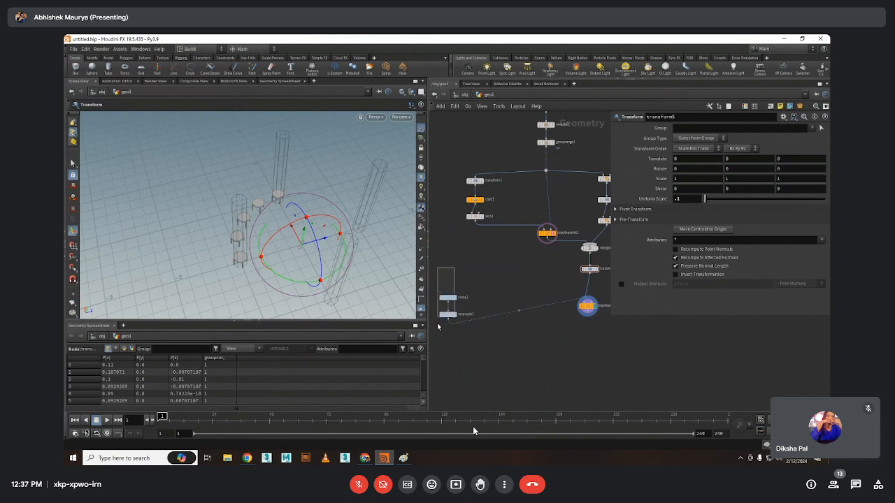
pyautogui.moveTo(440, 328); pyautogui.dragTo(495, 358)
pyautogui.moveTo(495, 357); pyautogui.dragTo(478, 357, button='middle')
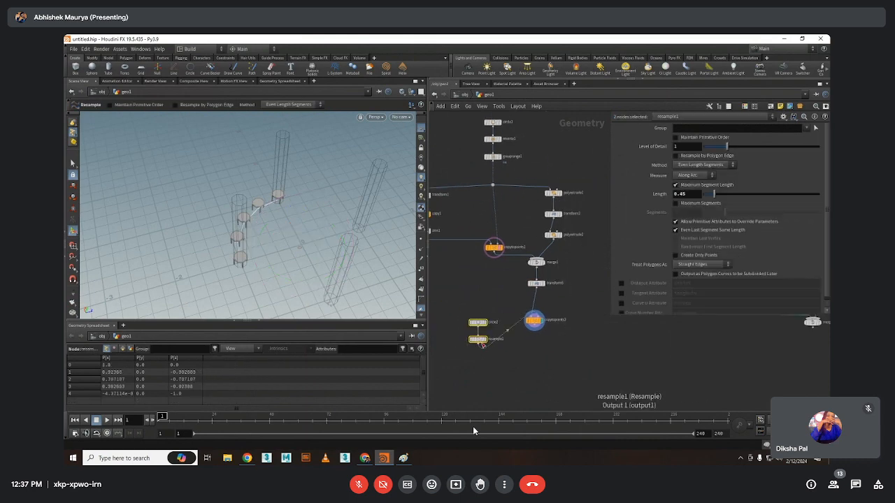
pyautogui.moveTo(478, 340); pyautogui.dragTo(573, 302)
pyautogui.click(573, 302)
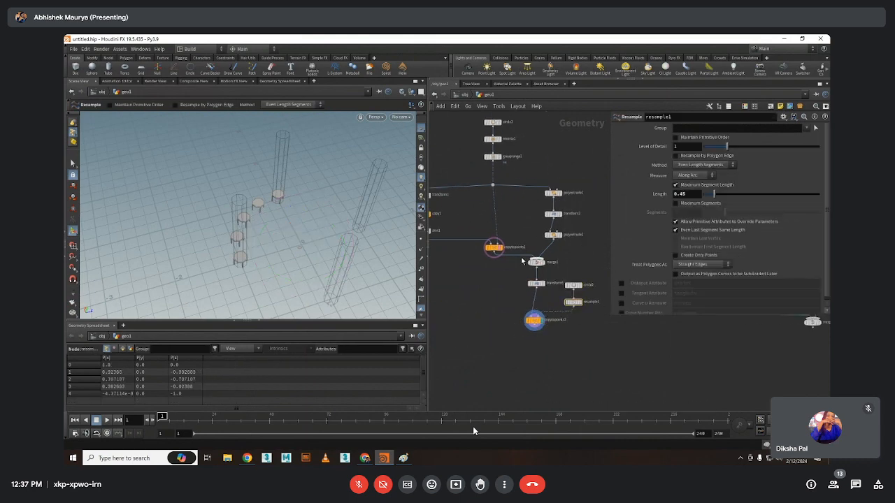
# Turn off the template display of copytopoints1
pyautogui.click(499, 247)
pyautogui.moveTo(295, 236); pyautogui.dragTo(241, 260)
pyautogui.press('Return')
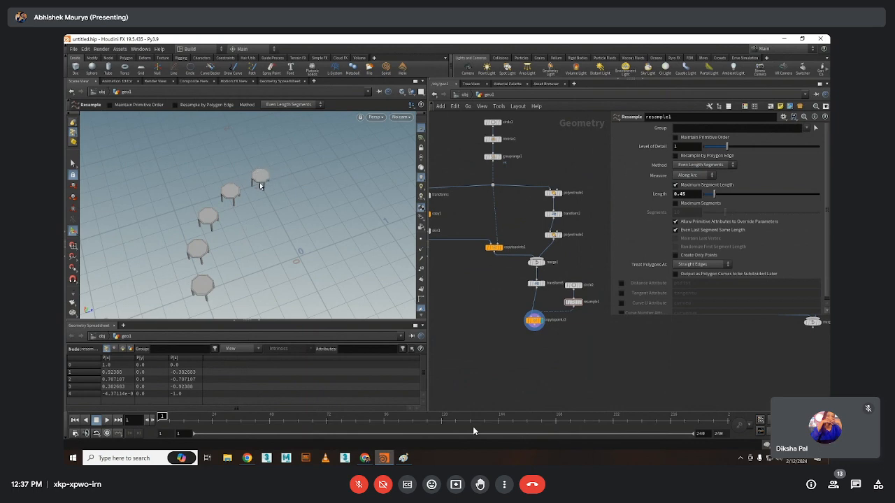
# Examine the copied tables along the arc in perspective, front, right and bottom views
pyautogui.press('Escape')
pyautogui.scroll(3, 234, 207)
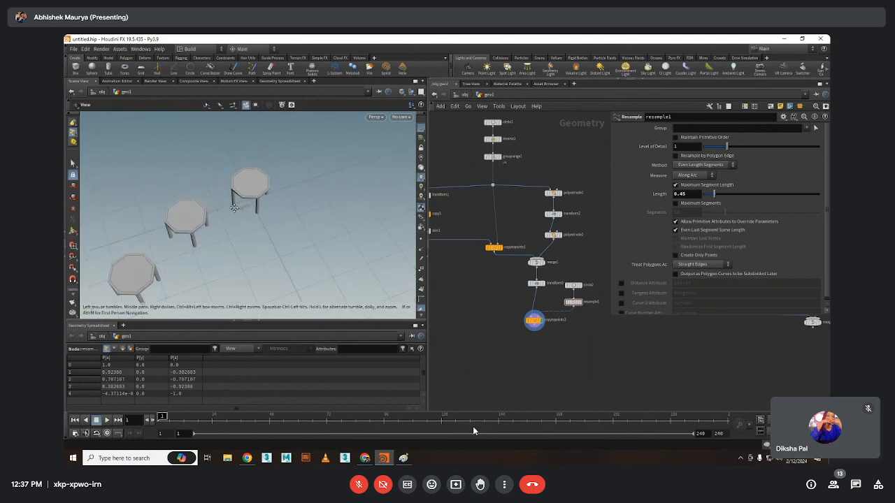
pyautogui.moveTo(234, 207); pyautogui.dragTo(266, 192)
pyautogui.hotkey('space', '3')
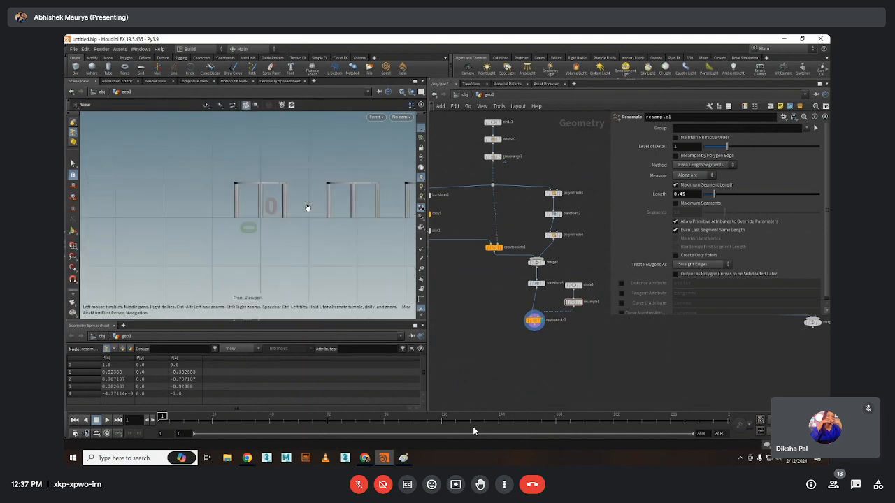
pyautogui.hotkey('space', '4')
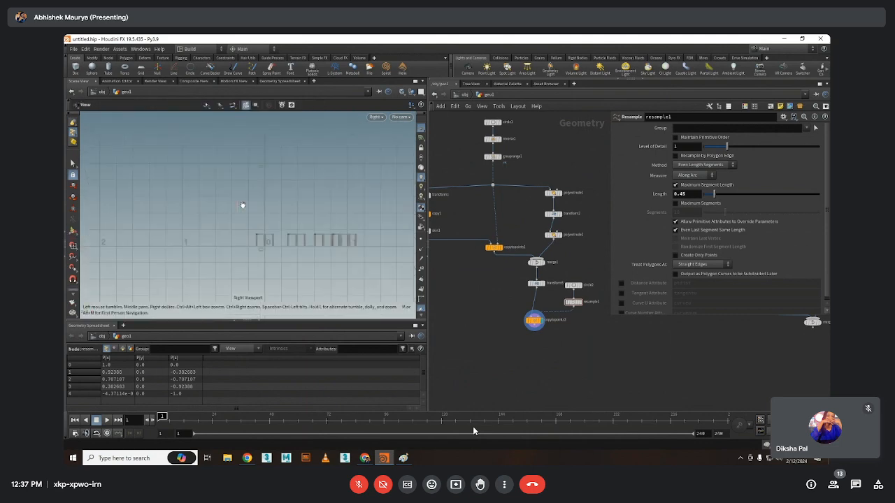
pyautogui.hotkey('space', '2')
pyautogui.press('f')
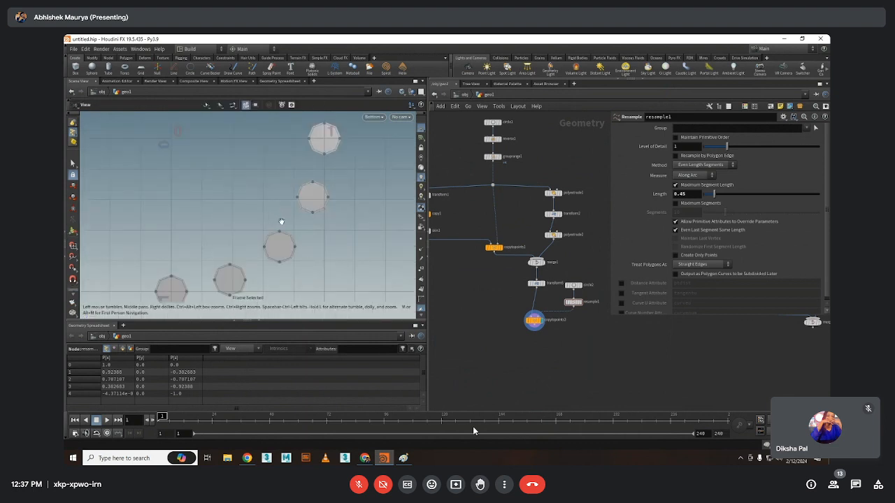
pyautogui.press('Return')
pyautogui.scroll(5, 281, 221)
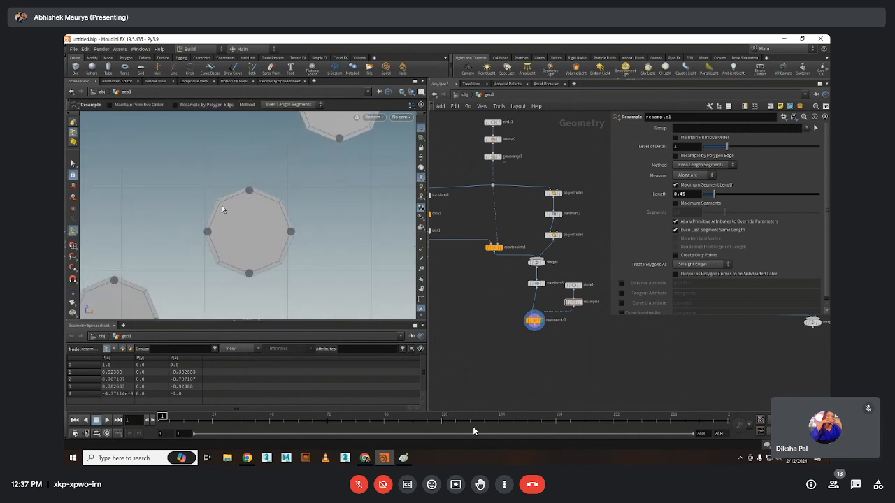
pyautogui.hotkey('space', '1')
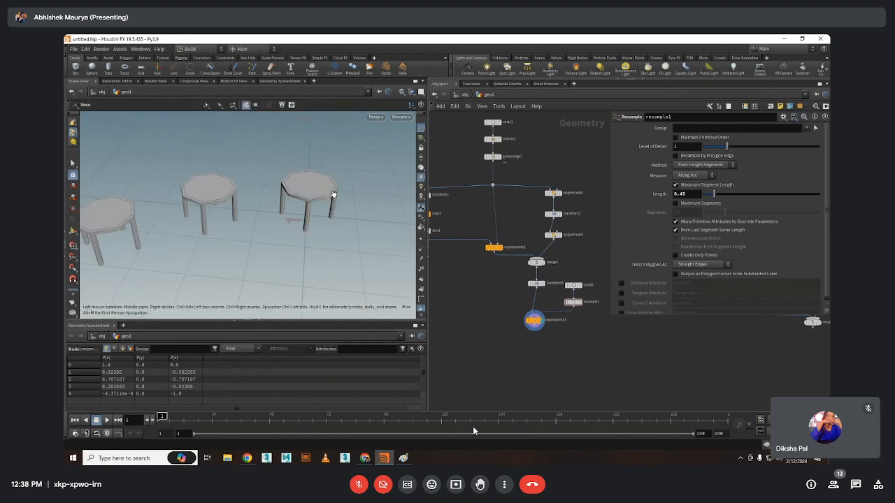
pyautogui.moveTo(333, 195); pyautogui.dragTo(260, 189)
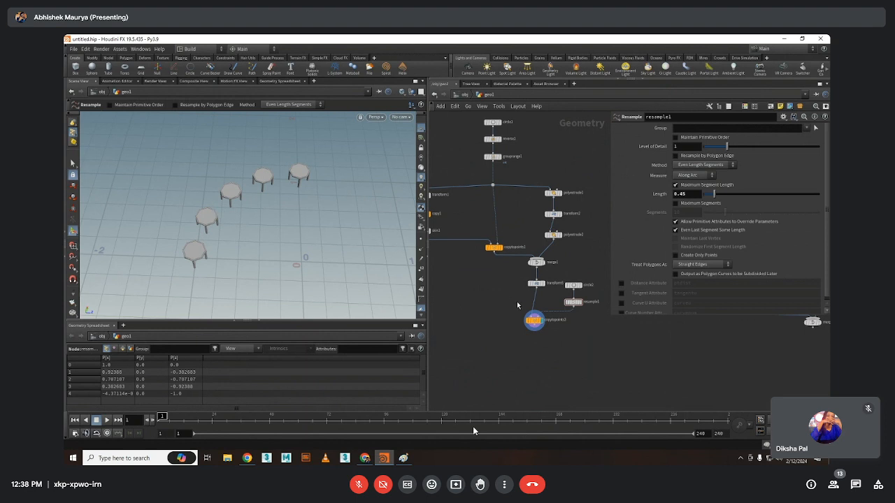
# Move the whole square table network closer to the round table's network
pyautogui.scroll(-3, 496, 308)
pyautogui.scroll(-3, 573, 319)
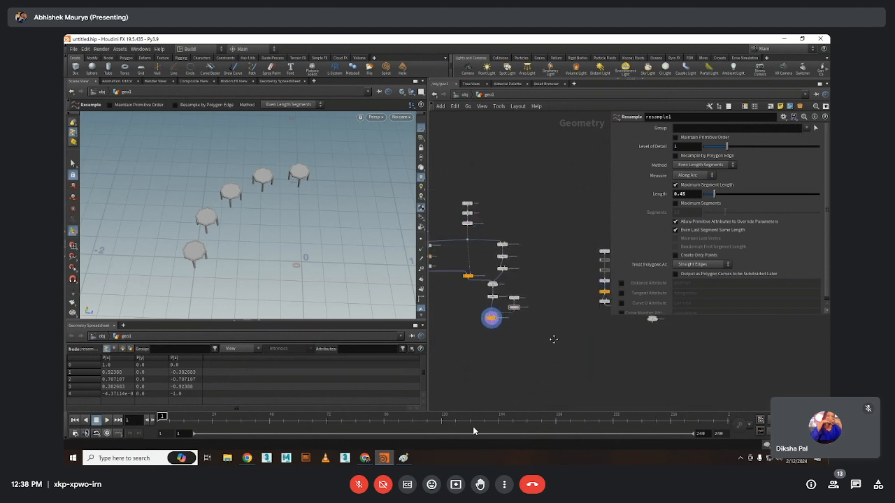
pyautogui.moveTo(560, 281); pyautogui.dragTo(540, 266)
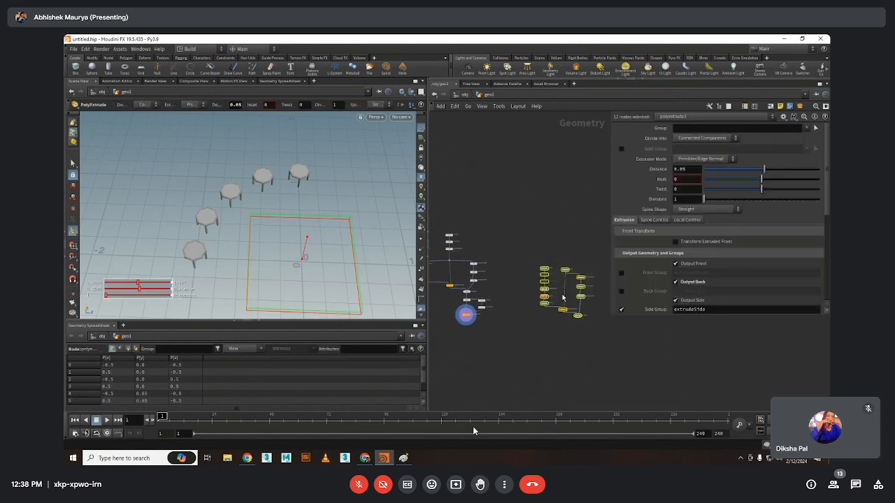
pyautogui.moveTo(570, 315); pyautogui.dragTo(494, 312)
pyautogui.moveTo(475, 328); pyautogui.dragTo(524, 319, button='middle')
pyautogui.click(524, 320)
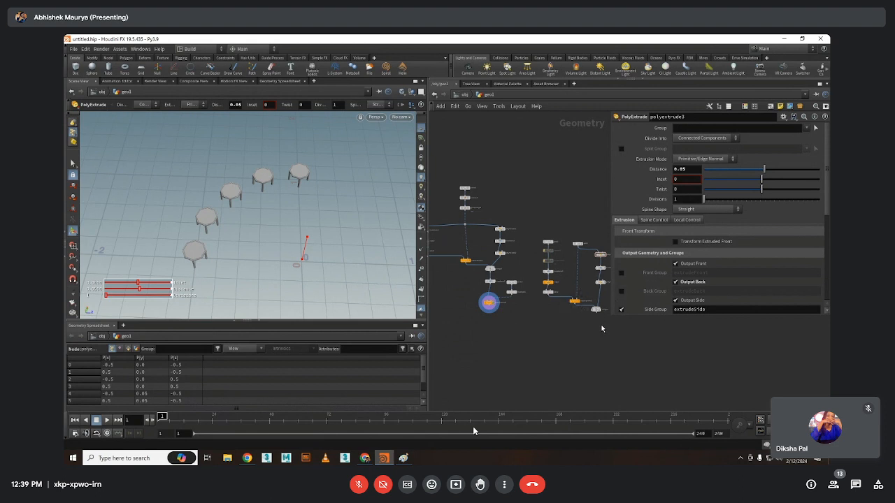
# Select all nodes of the square table network
pyautogui.moveTo(602, 325); pyautogui.dragTo(543, 258)
pyautogui.moveTo(533, 222); pyautogui.dragTo(546, 218, button='middle')
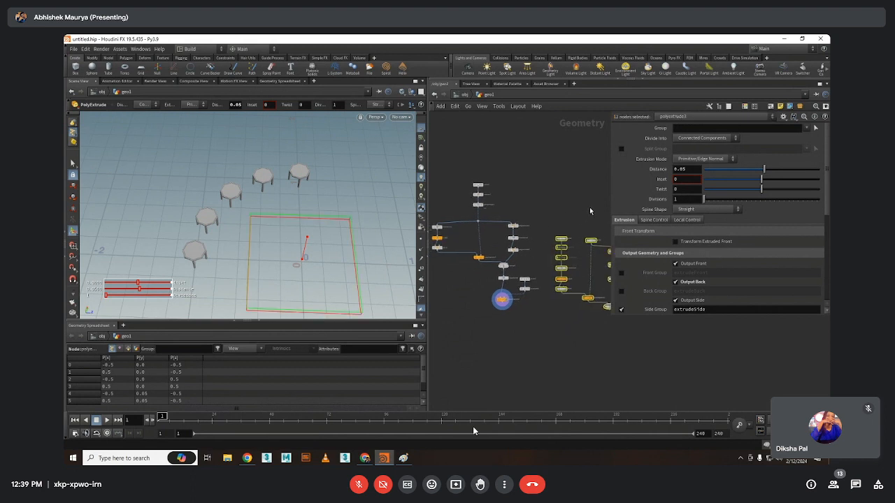
pyautogui.moveTo(580, 320); pyautogui.dragTo(559, 323, button='middle')
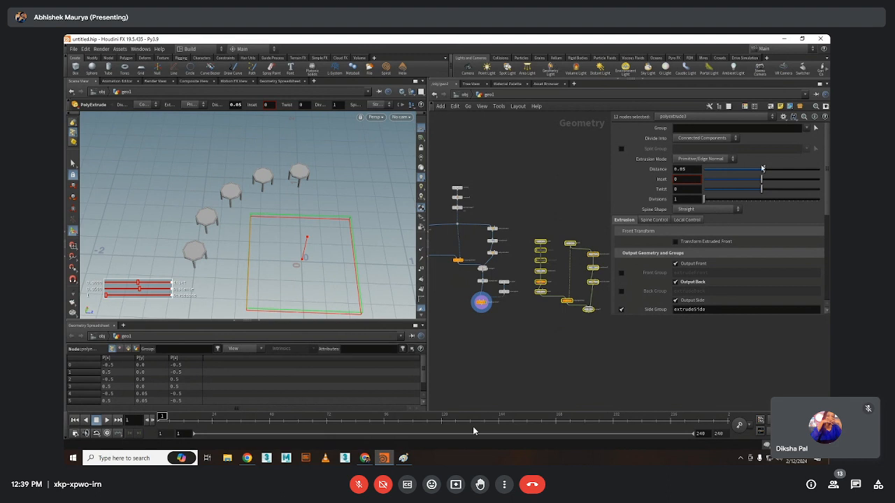
pyautogui.scroll(5, 557, 307)
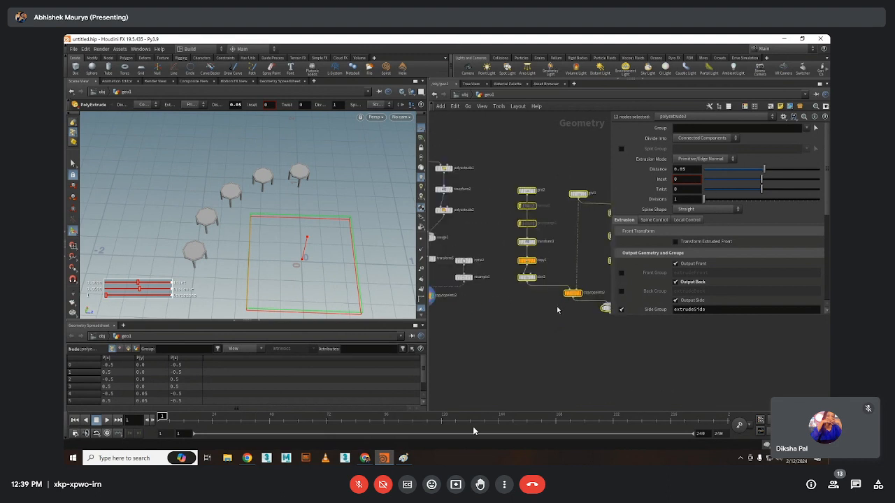
# Add a Copy and Transform node in the empty area below the square table network
pyautogui.press('Tab')
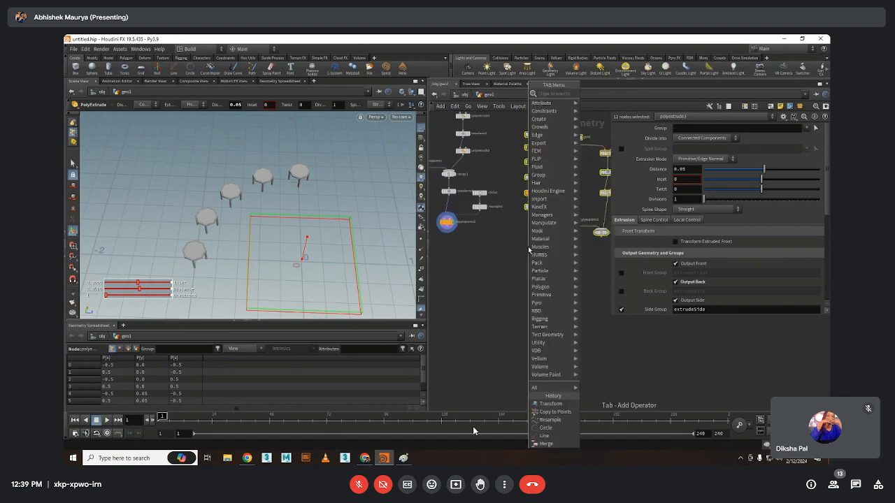
pyautogui.write('co')
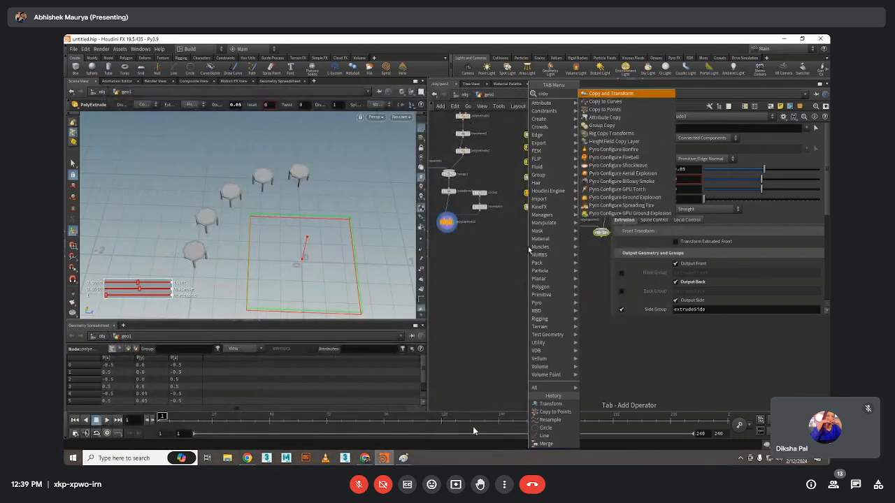
pyautogui.write('py')
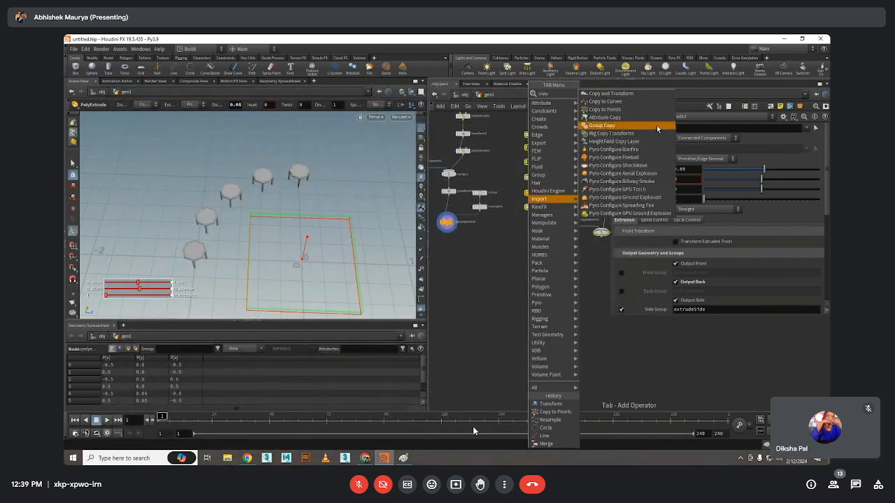
pyautogui.click(632, 94)
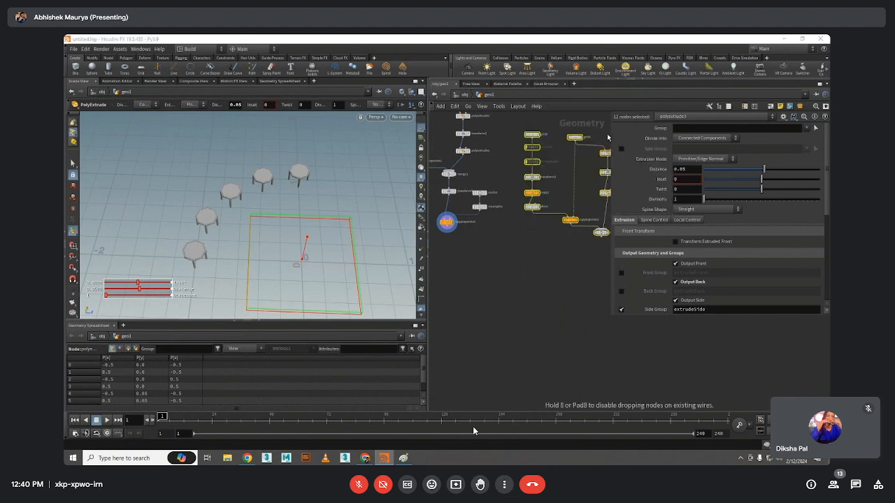
pyautogui.click(536, 267)
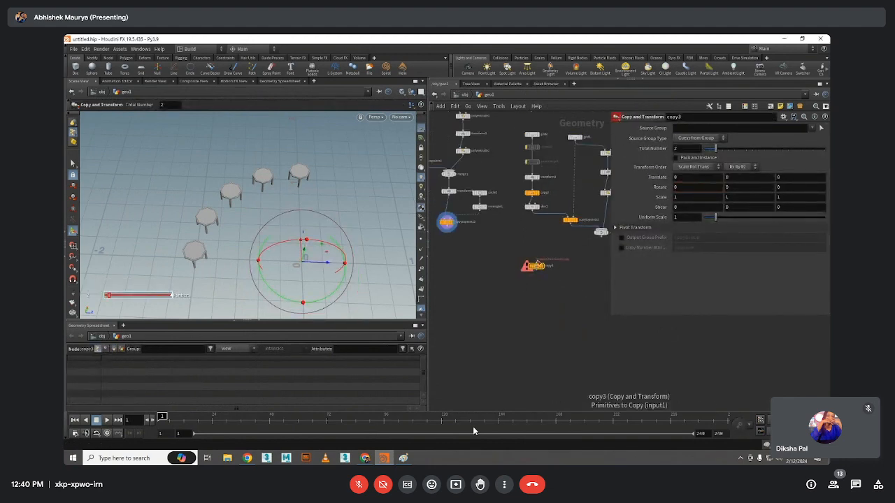
# Wire the square table's Merge node into copy3 and check the resulting table in the viewport
pyautogui.moveTo(537, 264); pyautogui.dragTo(599, 235)
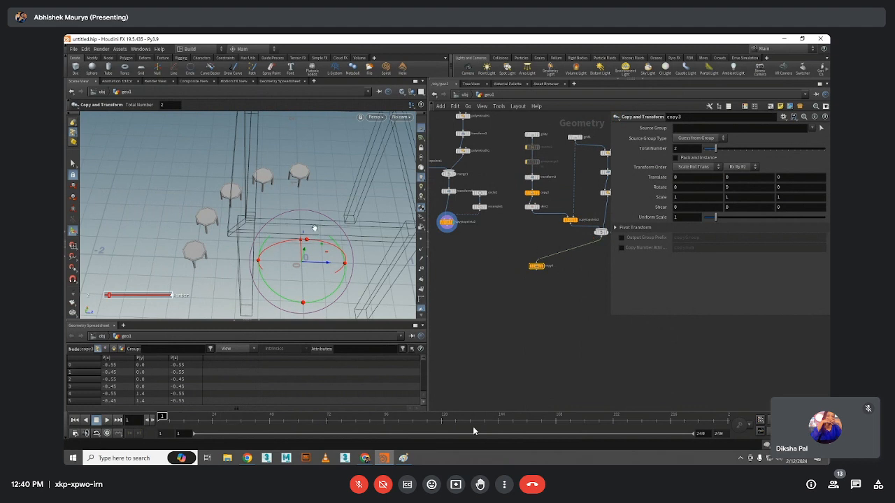
pyautogui.press('Escape')
pyautogui.moveTo(309, 224); pyautogui.dragTo(314, 224)
pyautogui.press('Return')
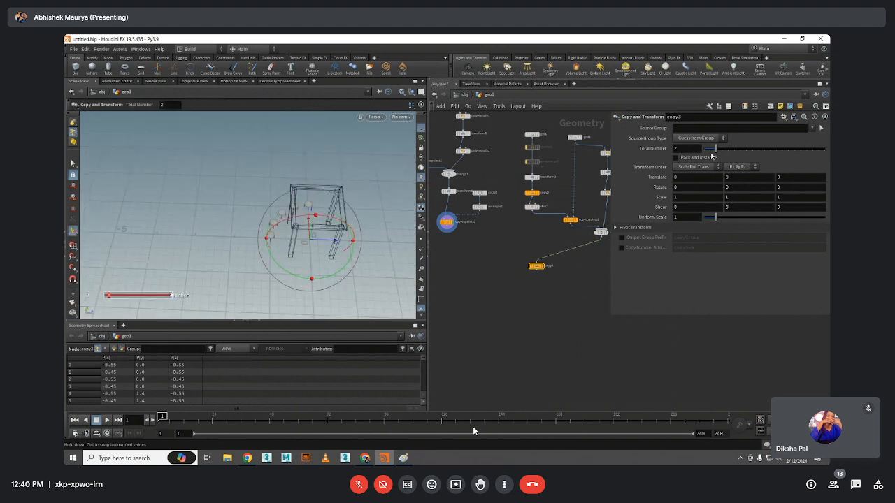
# Set the total number of copies in copy3 to 6
pyautogui.moveTo(715, 151); pyautogui.dragTo(742, 154)
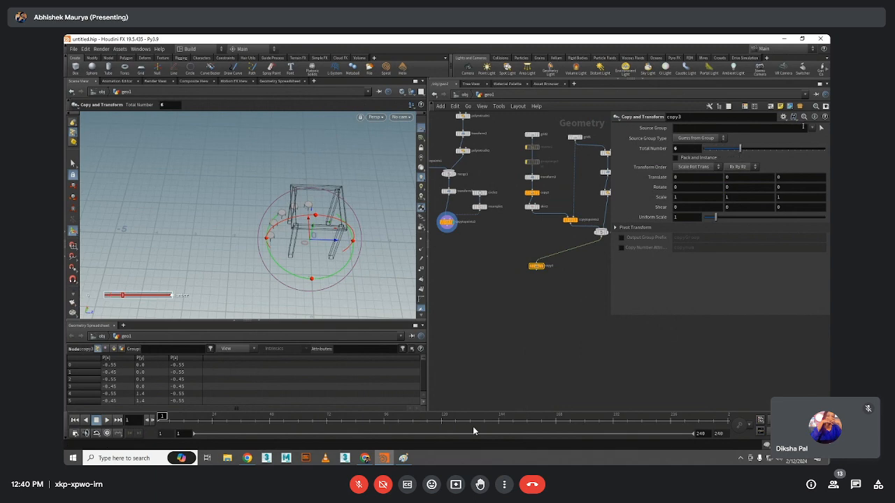
pyautogui.click(812, 128)
pyautogui.press('Escape')
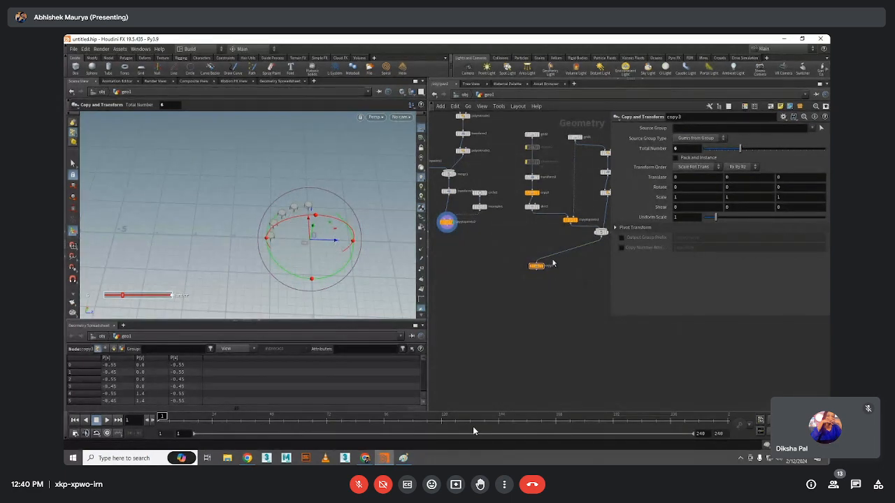
# Disconnect copy3 from the square table's Merge, place it below copytopoints3, feed it from that node and display it
pyautogui.moveTo(559, 242); pyautogui.dragTo(580, 264)
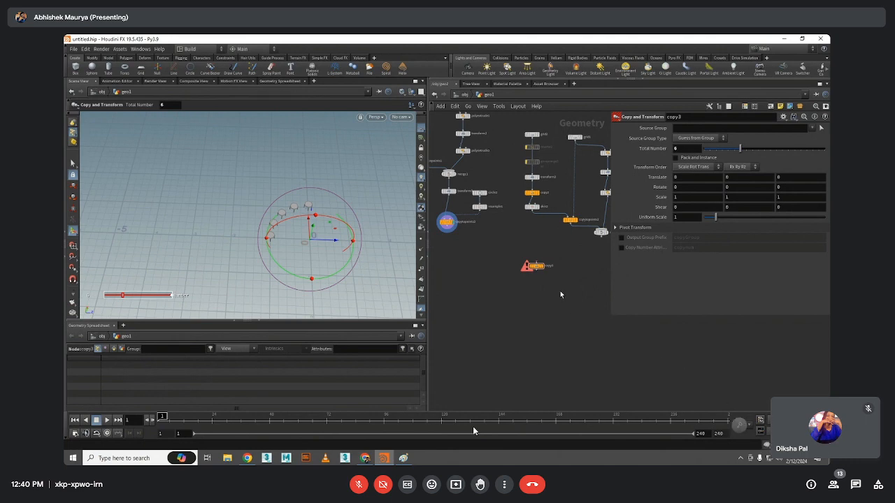
pyautogui.click(454, 225)
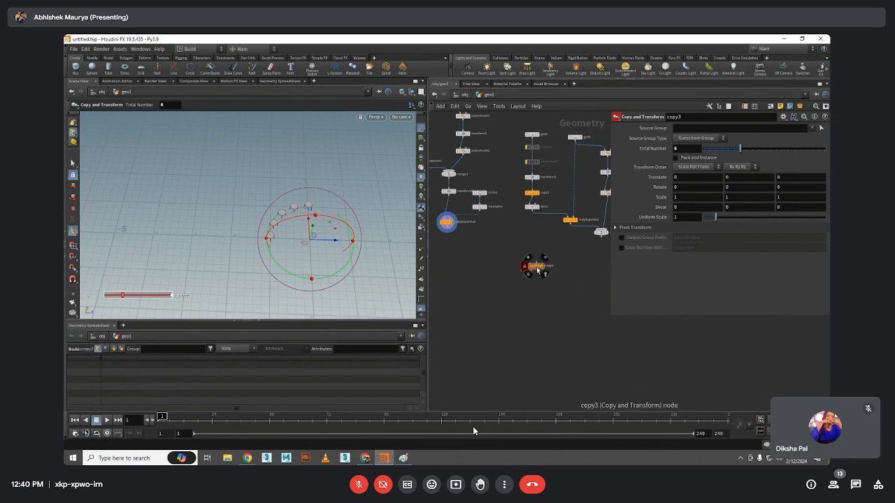
pyautogui.moveTo(536, 266); pyautogui.dragTo(462, 262)
pyautogui.moveTo(446, 231); pyautogui.dragTo(462, 258)
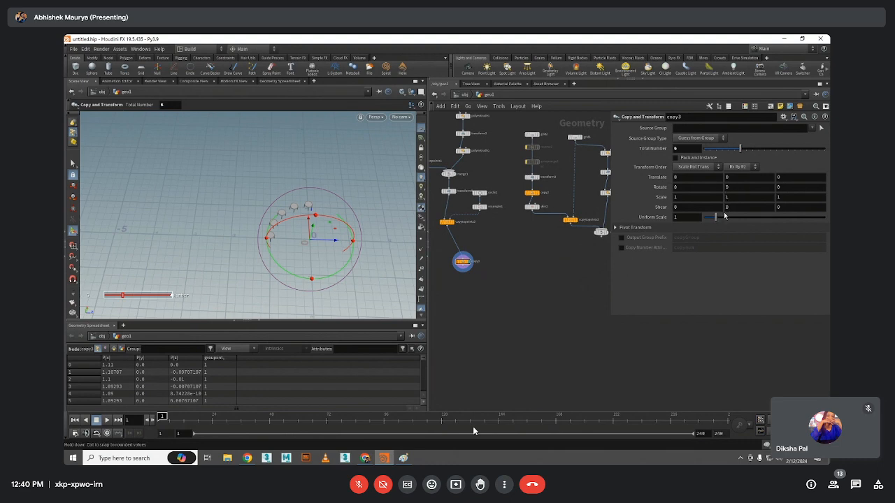
# Set the Y rotation of copy3 to 90 so the copied tables form a full ring
pyautogui.click(744, 188)
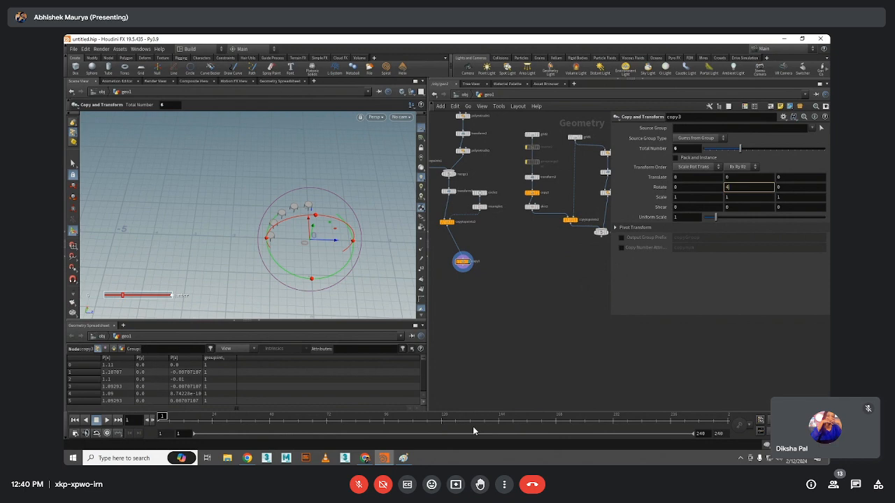
pyautogui.press('Return')
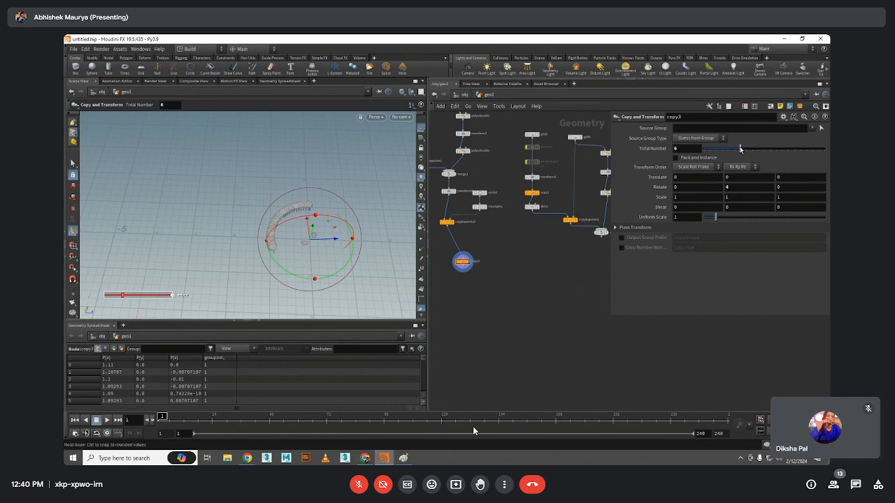
pyautogui.click(726, 187)
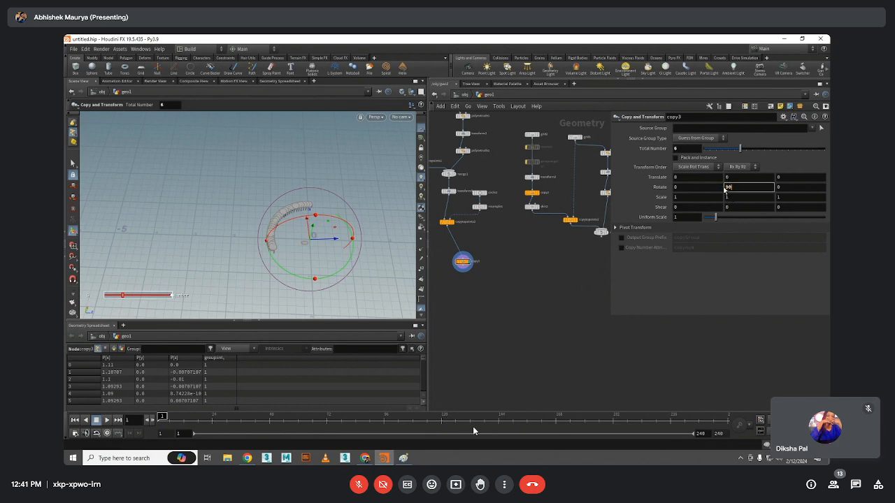
pyautogui.press('Return')
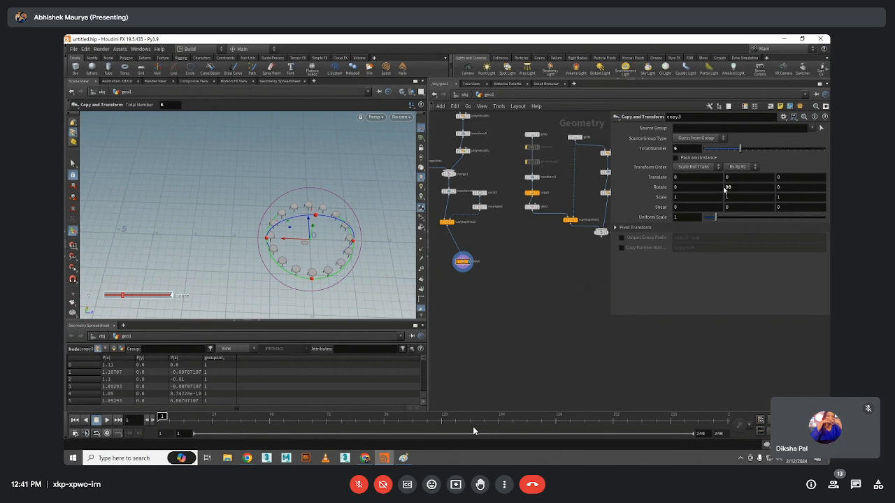
pyautogui.keyDown('alt'); pyautogui.moveTo(287, 241); pyautogui.dragTo(315, 244); pyautogui.keyUp('alt')
pyautogui.scroll(3, 314, 237)
pyautogui.scroll(2, 316, 224)
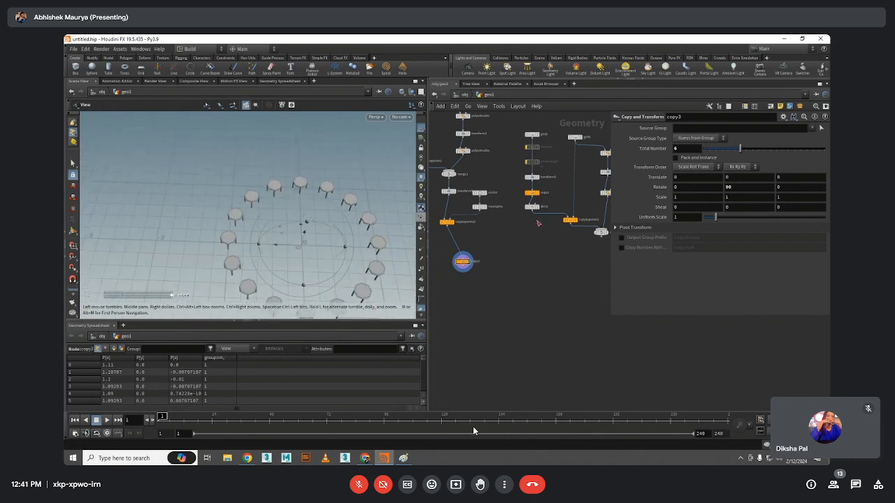
# Display the square table's Merge node and examine the complete square table
pyautogui.middleClick(599, 235)
pyautogui.press('l')
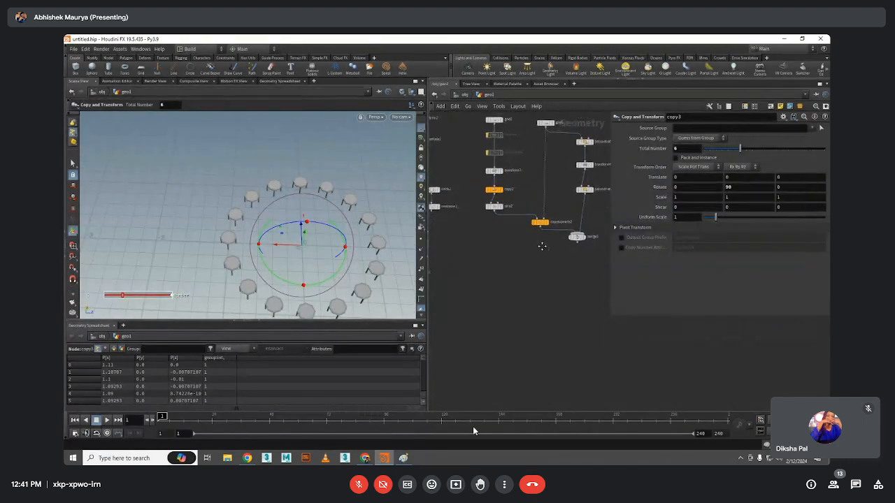
pyautogui.click(581, 239)
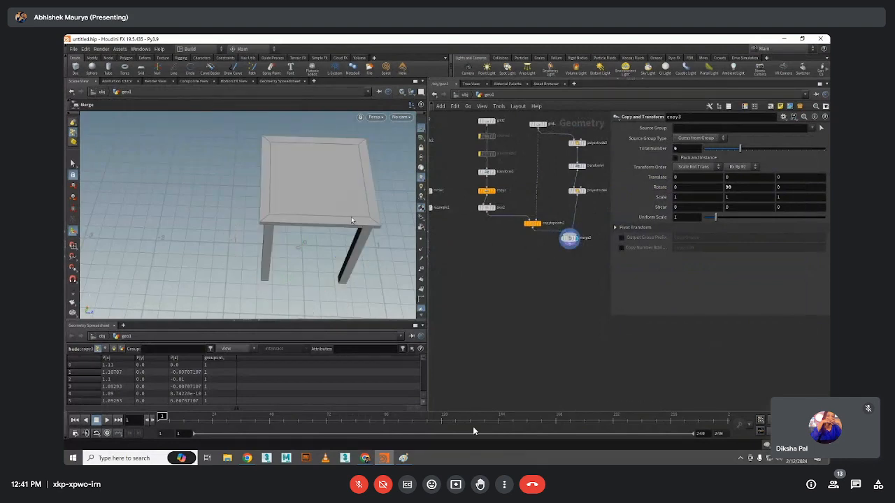
pyautogui.scroll(-5, 331, 206)
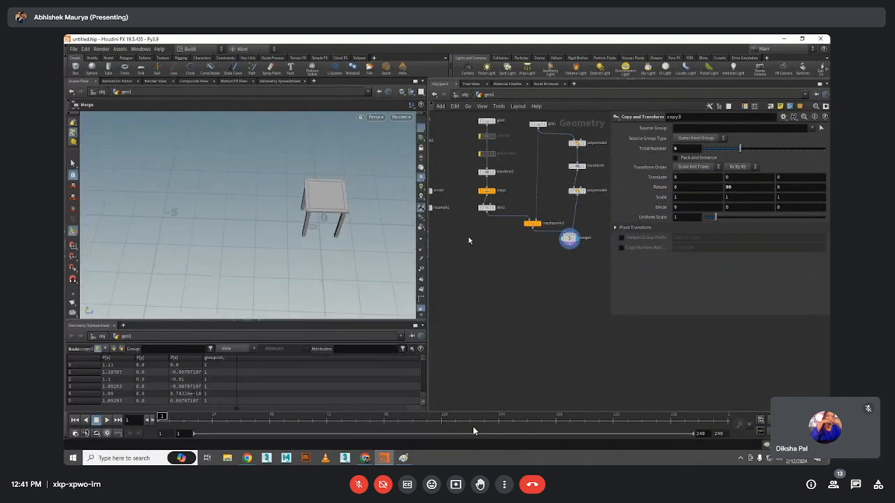
pyautogui.scroll(-2, 505, 251)
pyautogui.scroll(2, 483, 257)
pyautogui.moveTo(460, 264); pyautogui.dragTo(493, 269, button='middle')
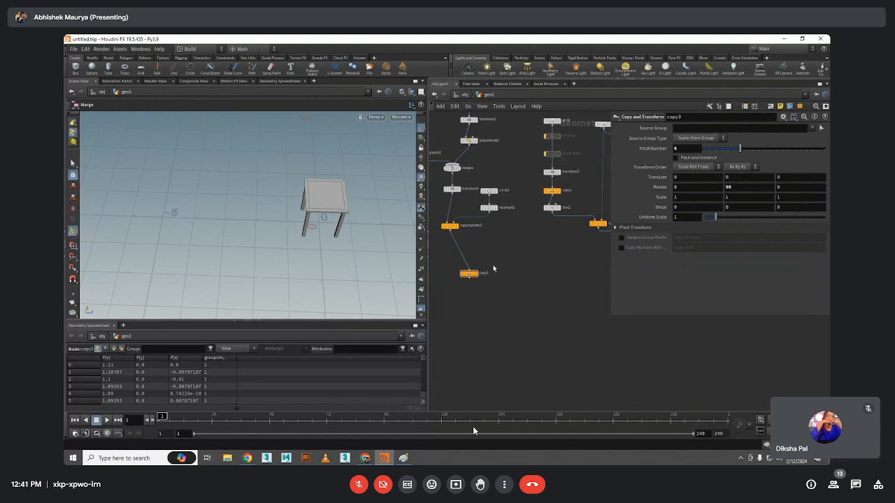
# Display copytopoints3 and insert a Color node on the wire between it and copy3
pyautogui.click(457, 226)
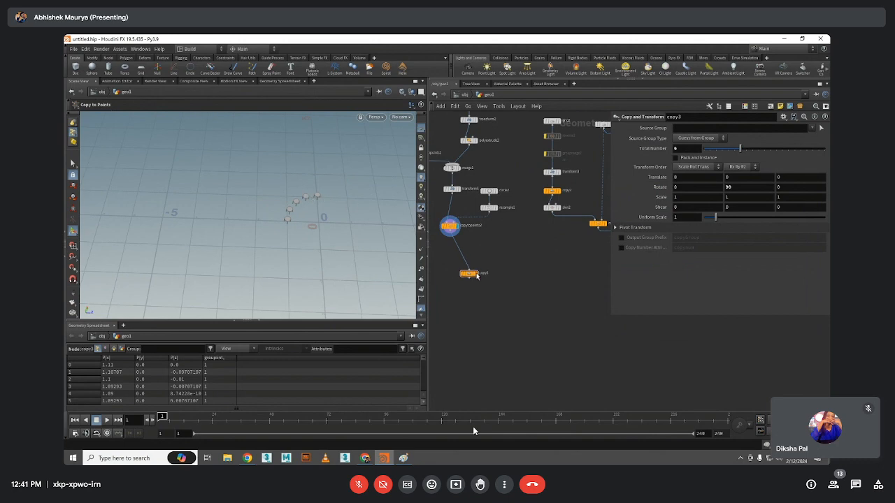
pyautogui.moveTo(542, 247); pyautogui.dragTo(526, 251, button='middle')
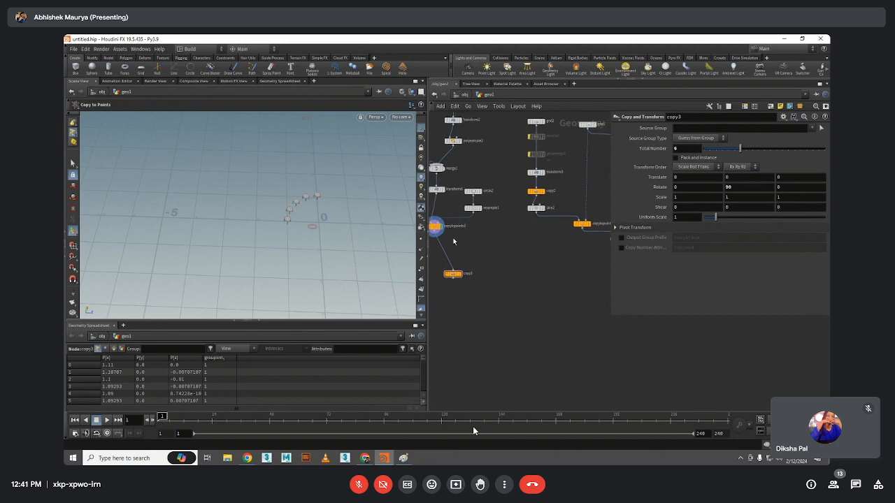
pyautogui.press('Tab')
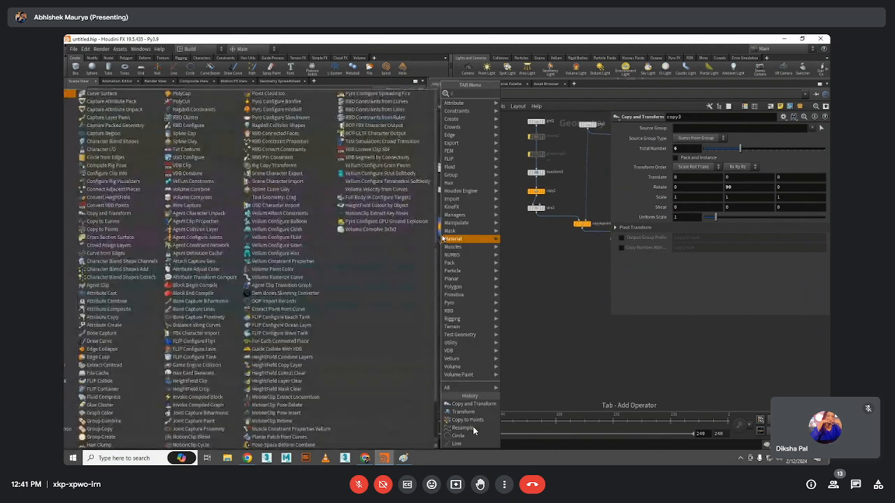
pyautogui.write('color')
pyautogui.press('Return')
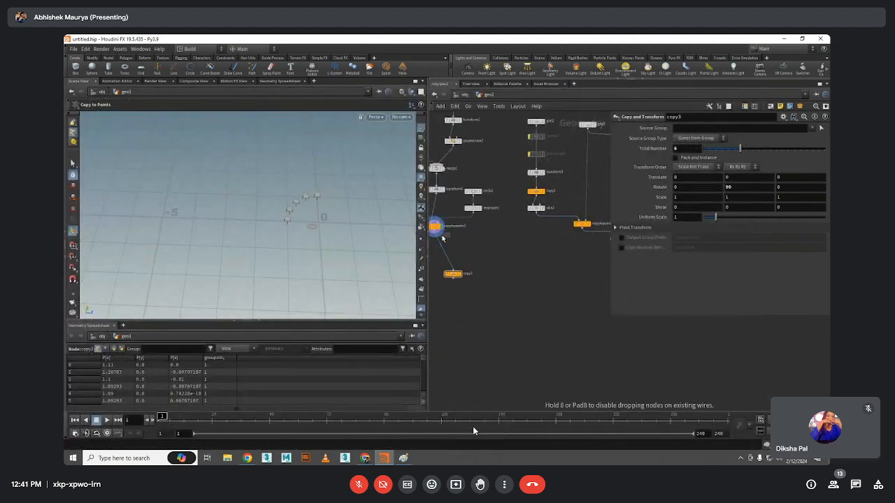
pyautogui.click(442, 243)
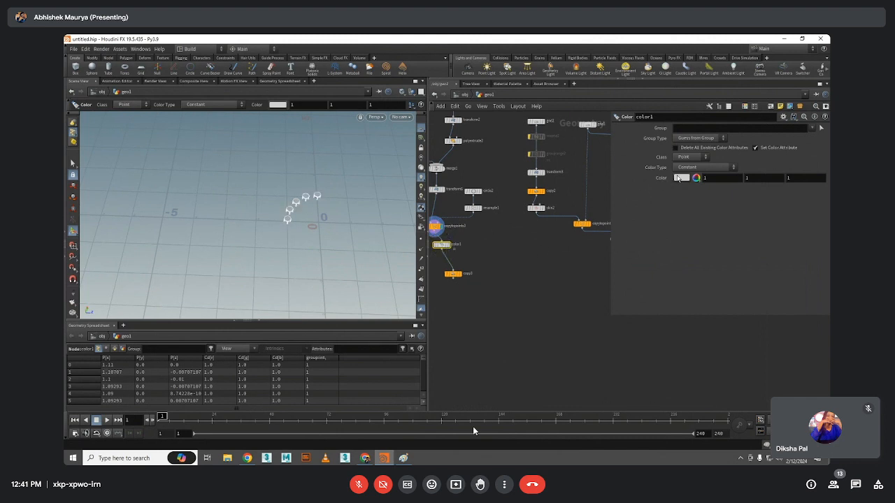
# Set the constant color of color1 to pure red (1, 0, 0)
pyautogui.click(681, 177)
pyautogui.click(681, 123)
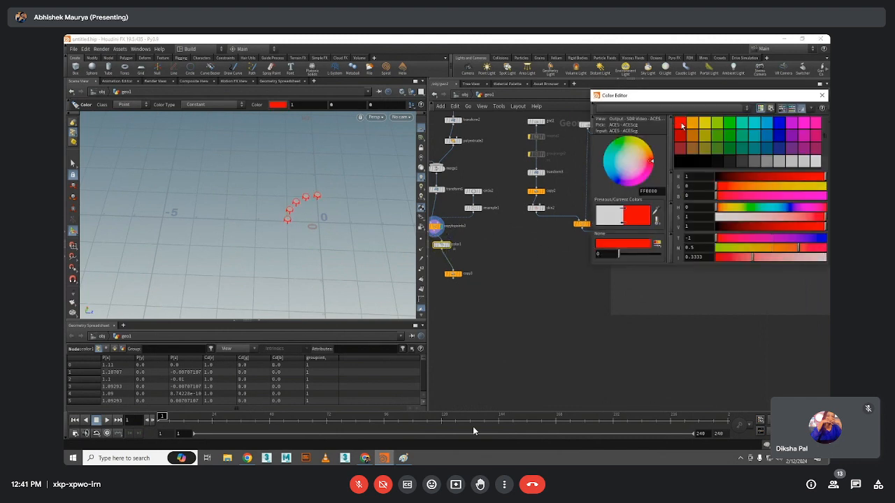
pyautogui.click(542, 273)
pyautogui.click(679, 123)
pyautogui.click(821, 96)
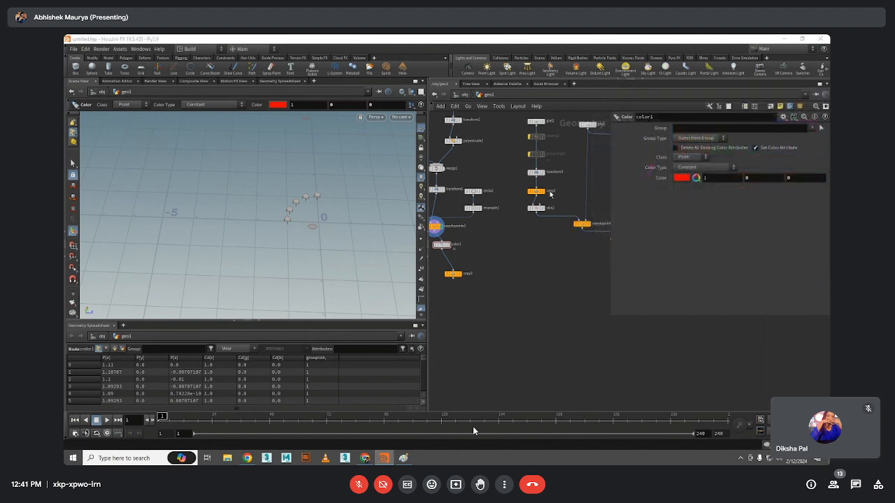
# Compare the red tables from color1 with the square table's copied legs, and leave copy3 as the displayed node
pyautogui.click(449, 245)
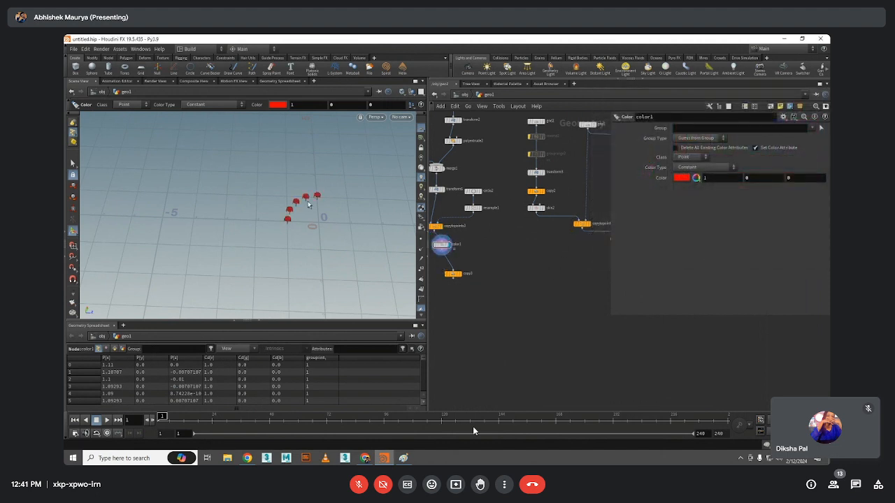
pyautogui.click(590, 225)
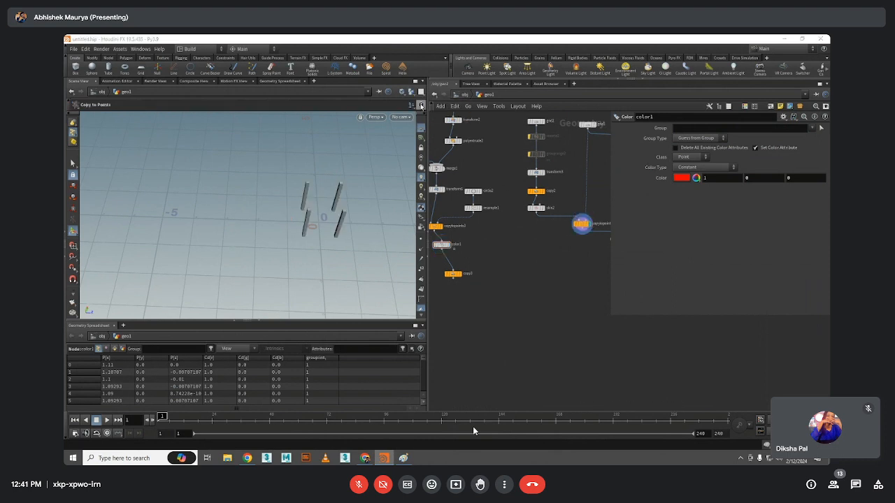
pyautogui.click(448, 244)
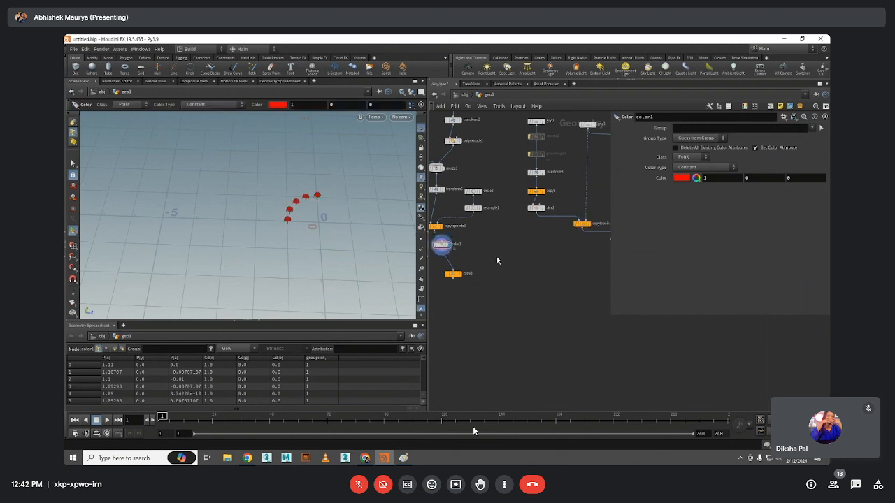
pyautogui.click(469, 288)
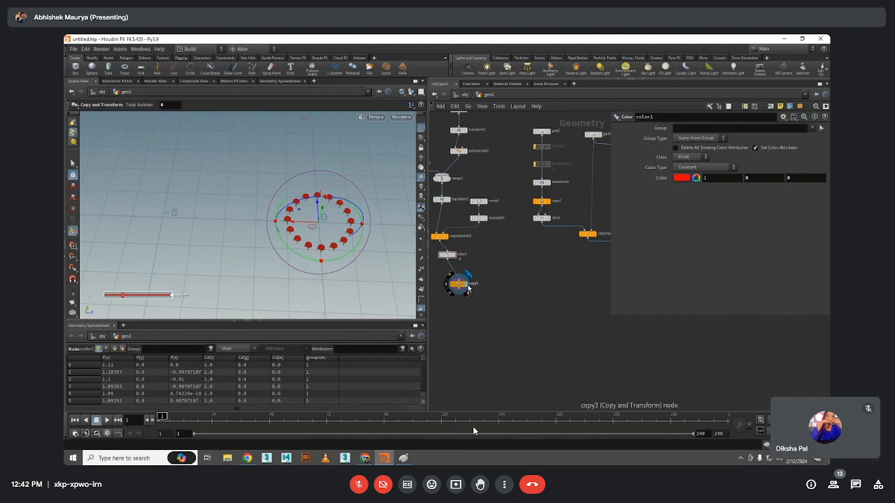
# Display color1 and examine the quarter-circle arc of red round tables up close
pyautogui.middleClick(587, 242)
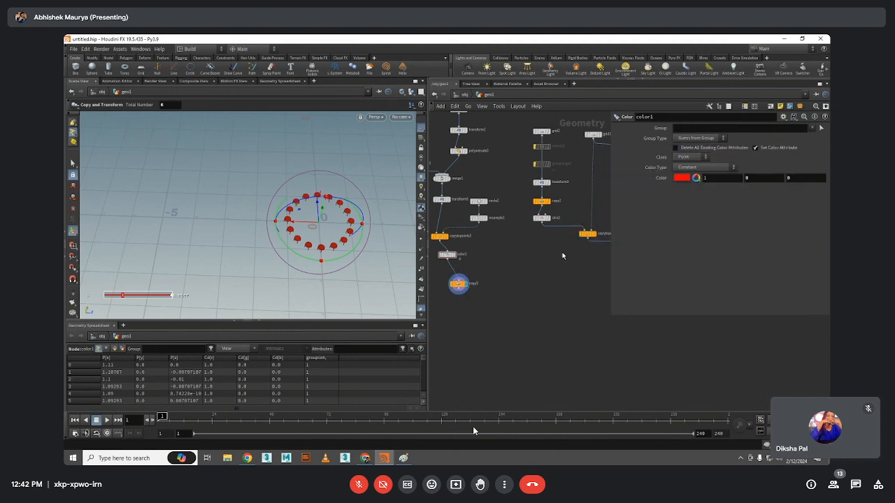
pyautogui.scroll(-2, 558, 246)
pyautogui.middleClick(576, 239)
pyautogui.moveTo(568, 257); pyautogui.dragTo(546, 261, button='middle')
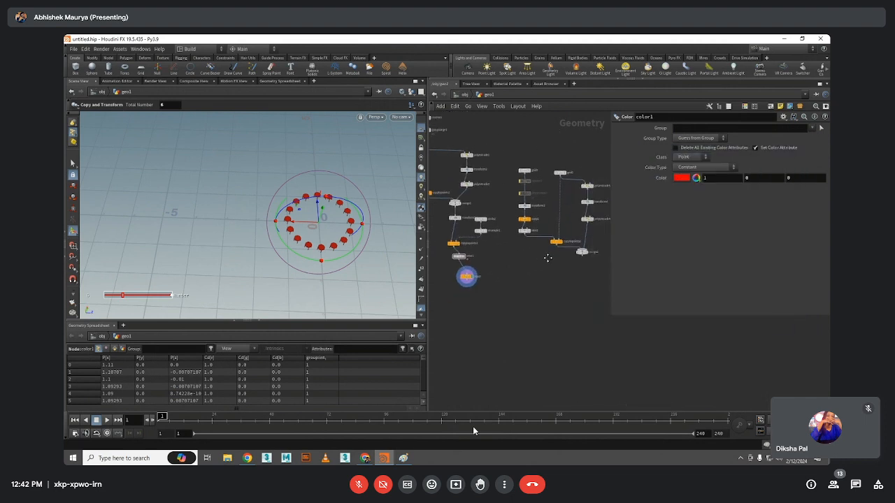
pyautogui.moveTo(468, 267)
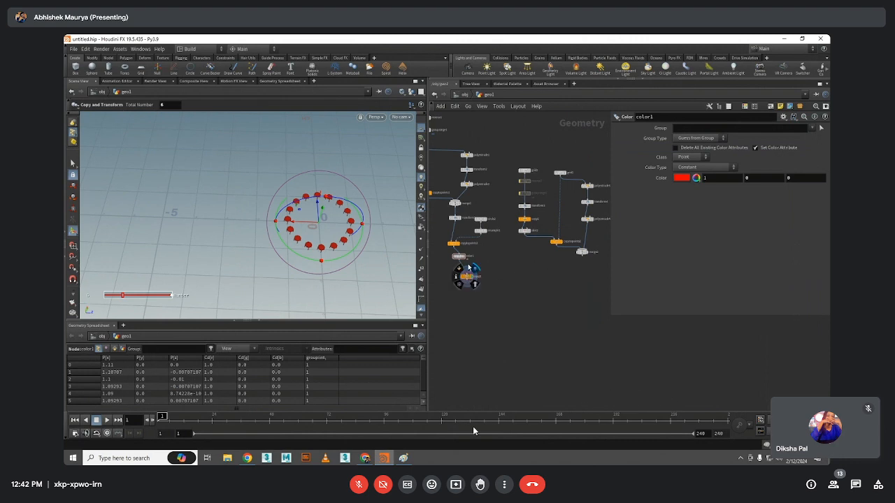
pyautogui.press('y')
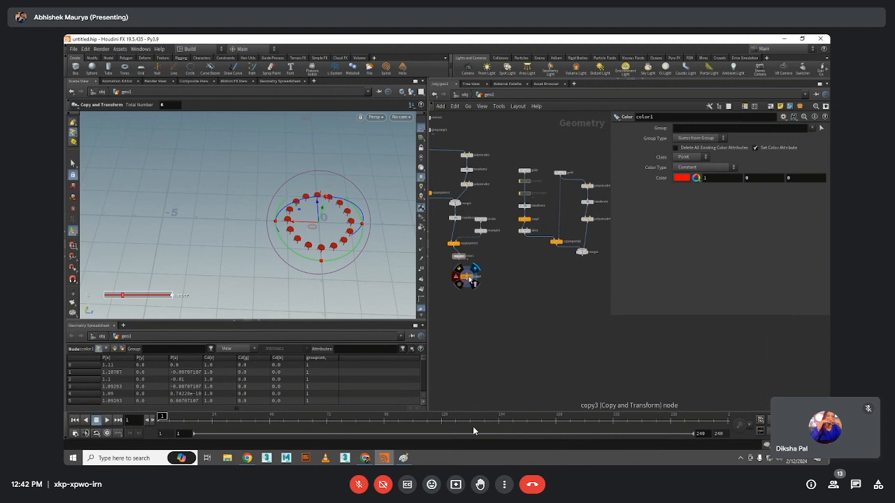
pyautogui.click(465, 281)
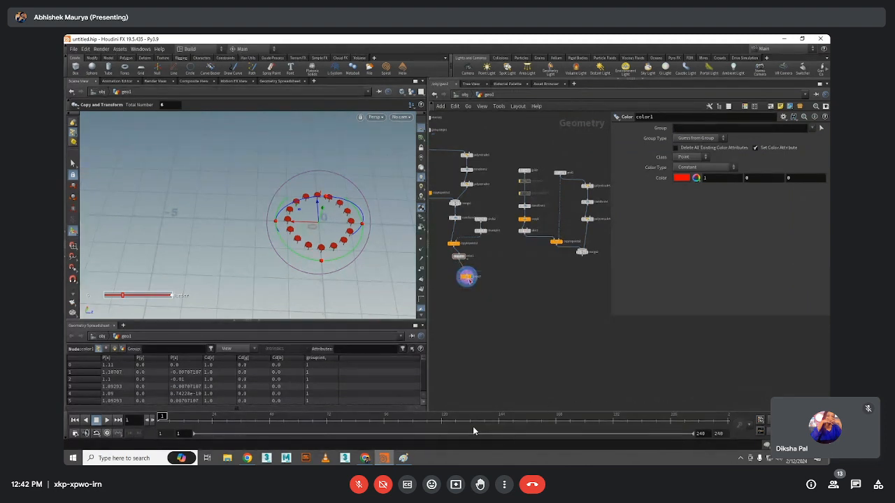
pyautogui.click(458, 255)
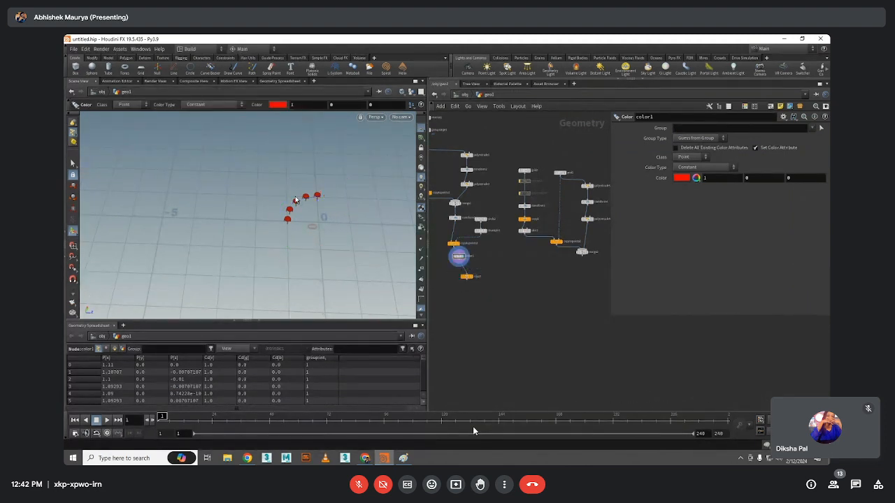
pyautogui.scroll(5, 324, 203)
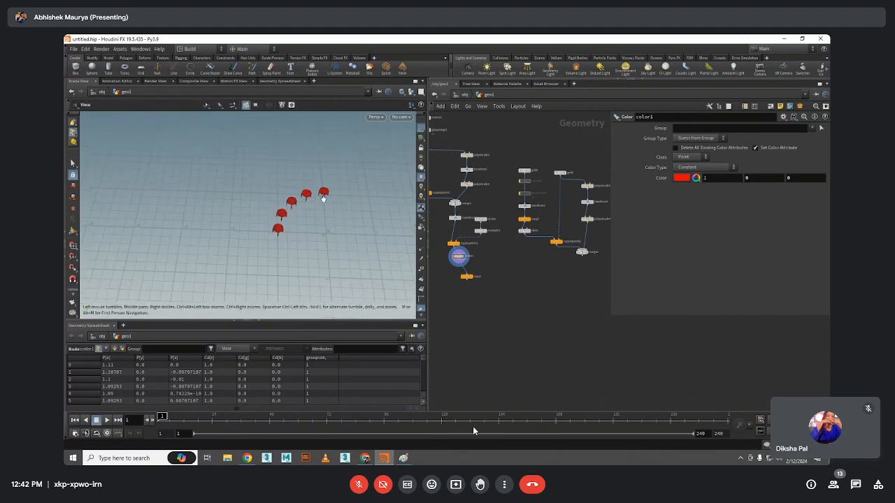
pyautogui.scroll(4, 318, 198)
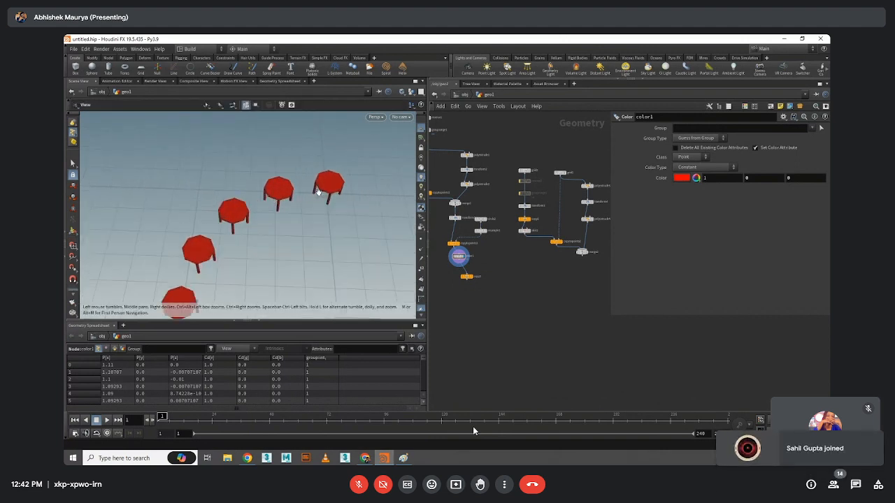
# Disconnect copy3 from color1, wire it to merge2's output instead and display it on the square table
pyautogui.press('y')
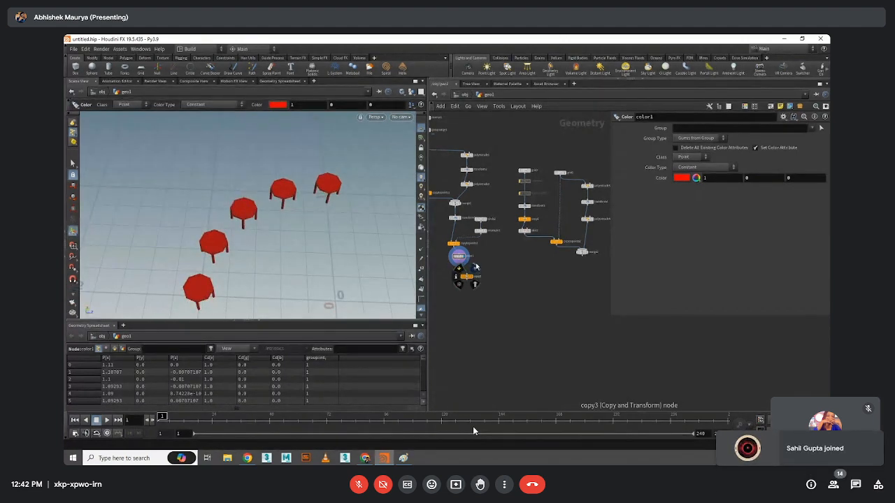
pyautogui.moveTo(472, 263)
pyautogui.mouseDown()
pyautogui.moveTo(462, 273)
pyautogui.moveTo(589, 291)
pyautogui.mouseUp()
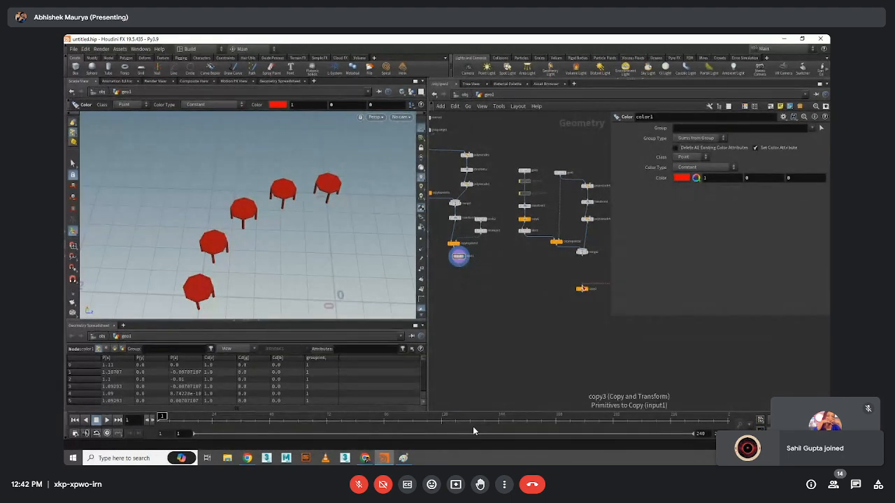
pyautogui.moveTo(581, 255); pyautogui.dragTo(587, 294)
pyautogui.click(588, 291)
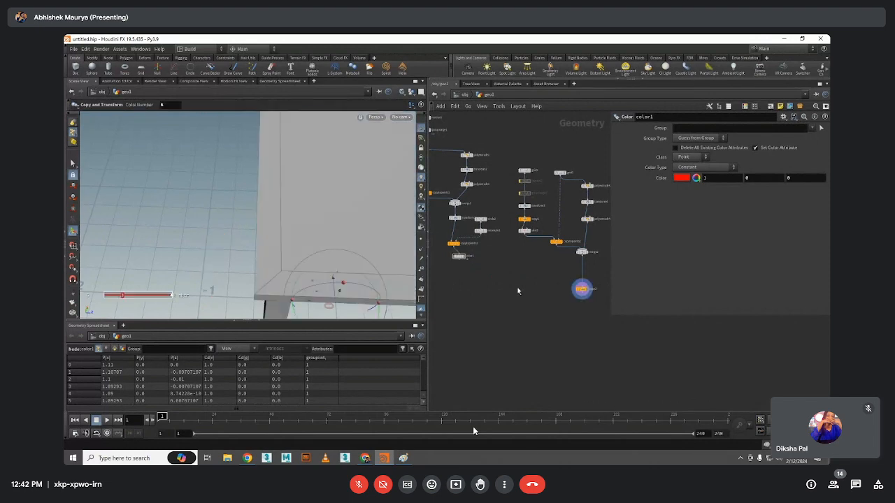
pyautogui.press('Escape')
pyautogui.scroll(-10, 329, 248)
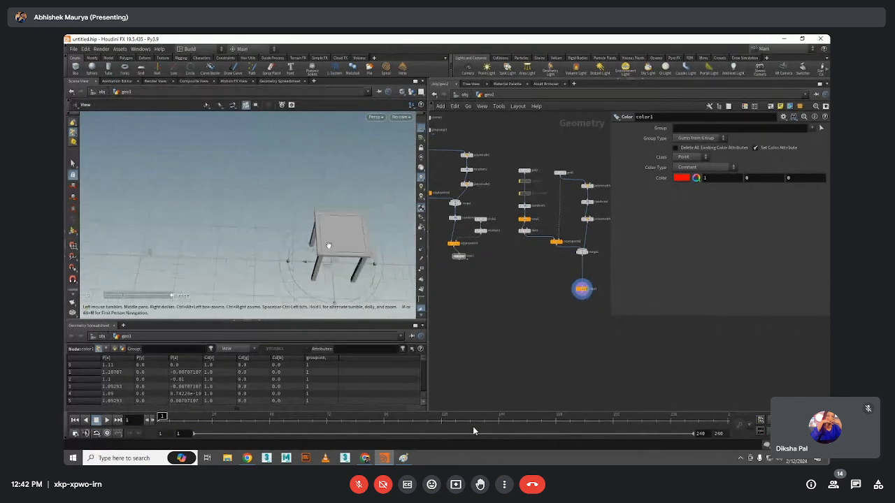
pyautogui.press('Return')
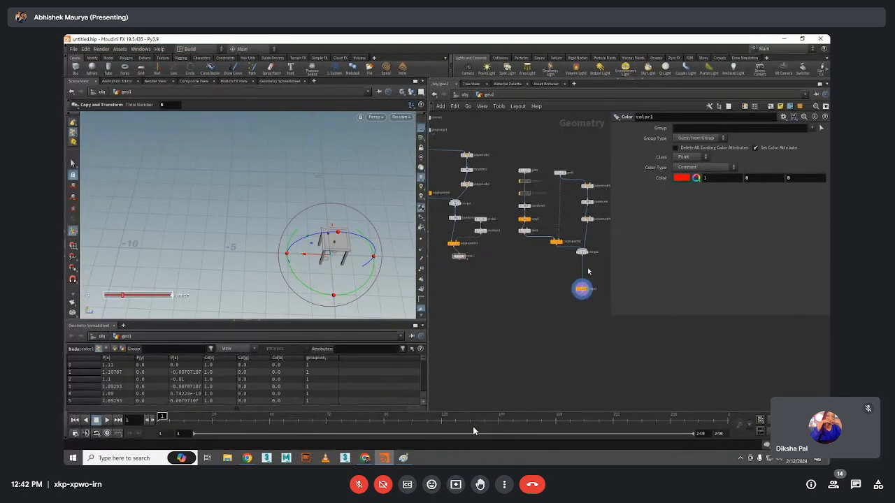
# Delete the copy3 node below merge2
pyautogui.click(581, 289)
pyautogui.press('Delete')
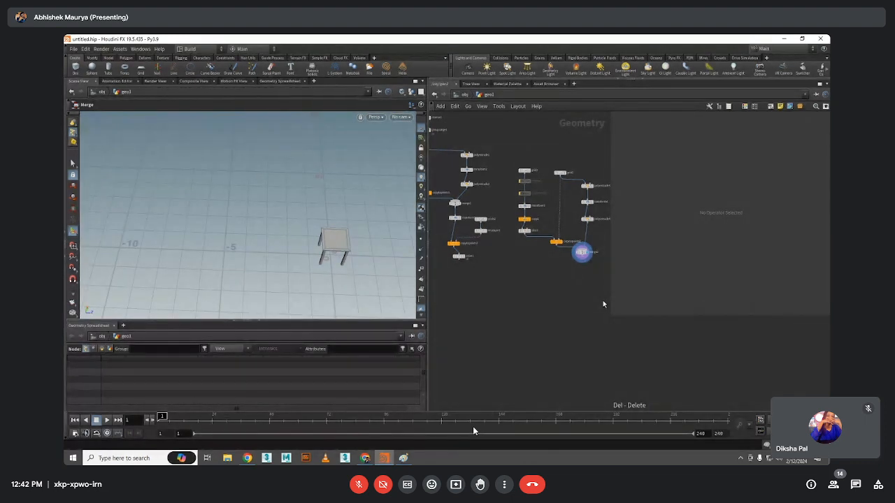
pyautogui.moveTo(560, 175); pyautogui.dragTo(559, 232)
pyautogui.moveTo(523, 269); pyautogui.dragTo(524, 319, button='middle')
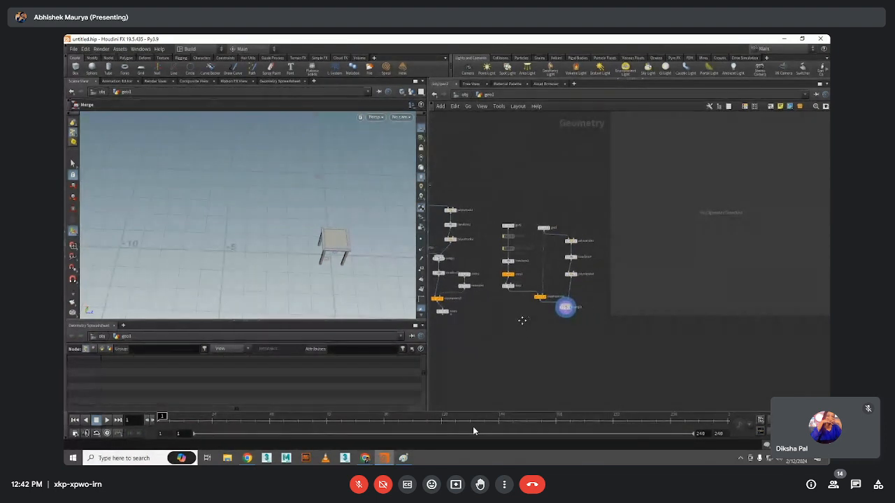
pyautogui.moveTo(519, 208); pyautogui.dragTo(546, 223, button='middle')
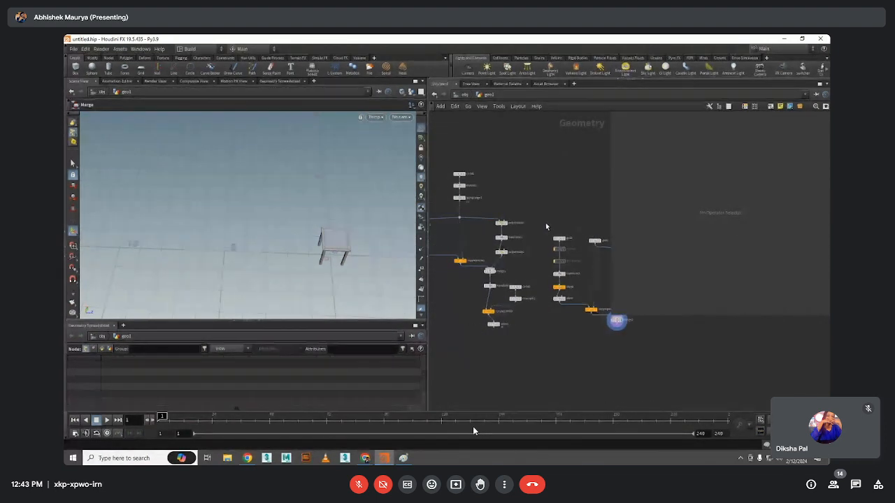
# Add a Copy to Points node in the empty area above the square table's network
pyautogui.press('Escape')
pyautogui.moveTo(373, 240); pyautogui.dragTo(293, 198)
pyautogui.moveTo(557, 201); pyautogui.dragTo(531, 199, button='middle')
pyautogui.press('Tab')
pyautogui.write('copy')
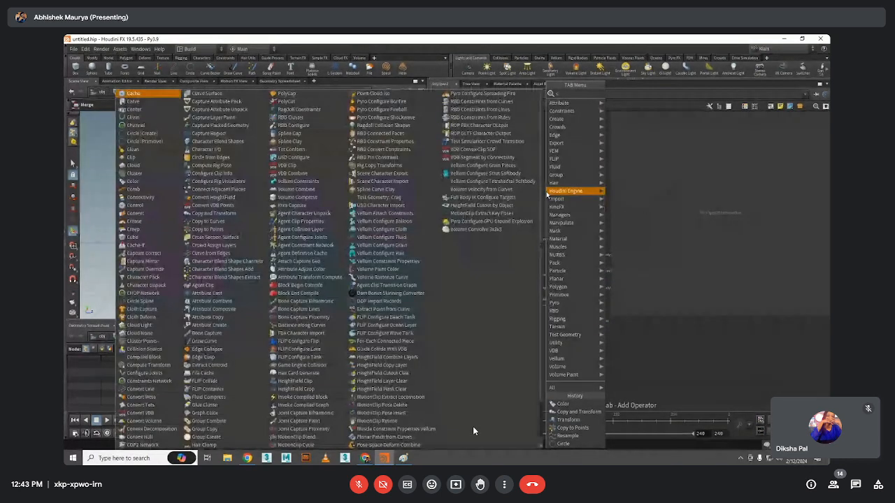
pyautogui.press('Down')
pyautogui.press('Down')
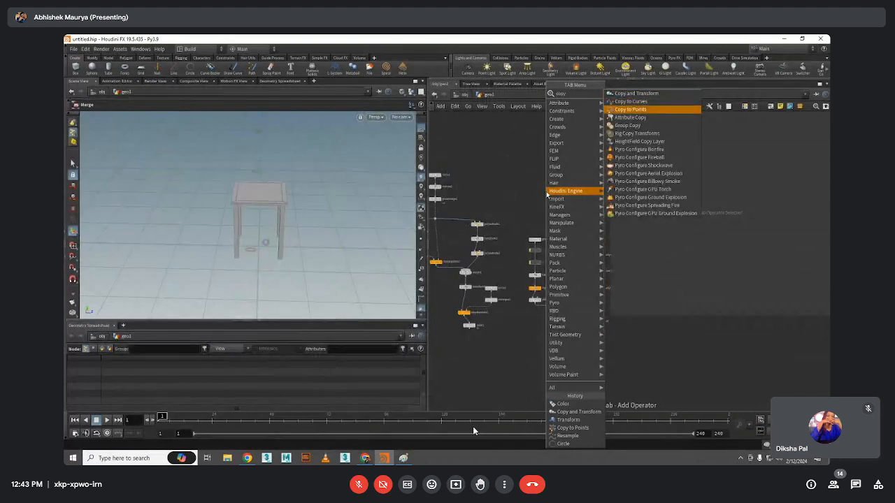
pyautogui.press('Return')
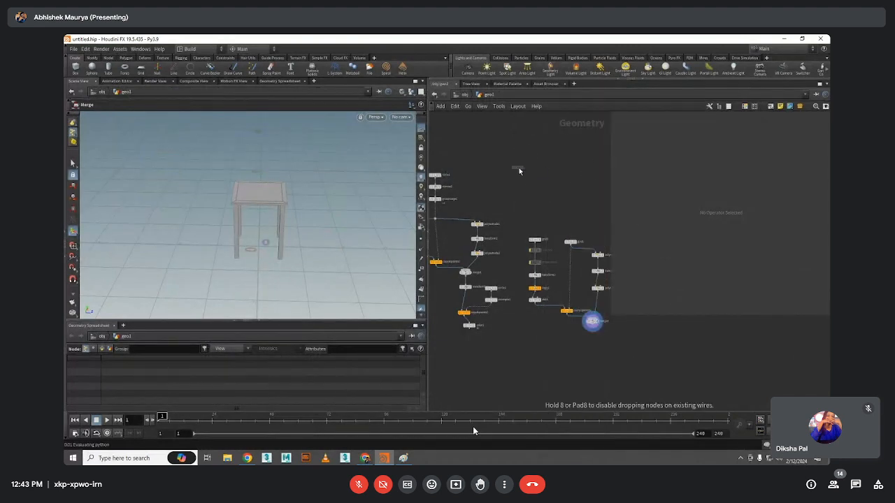
pyautogui.click(520, 171)
# Display grouprange1 to check the round table's base polygon as a source of target points
pyautogui.moveTo(501, 210); pyautogui.dragTo(517, 212, button='middle')
pyautogui.scroll(3, 448, 207)
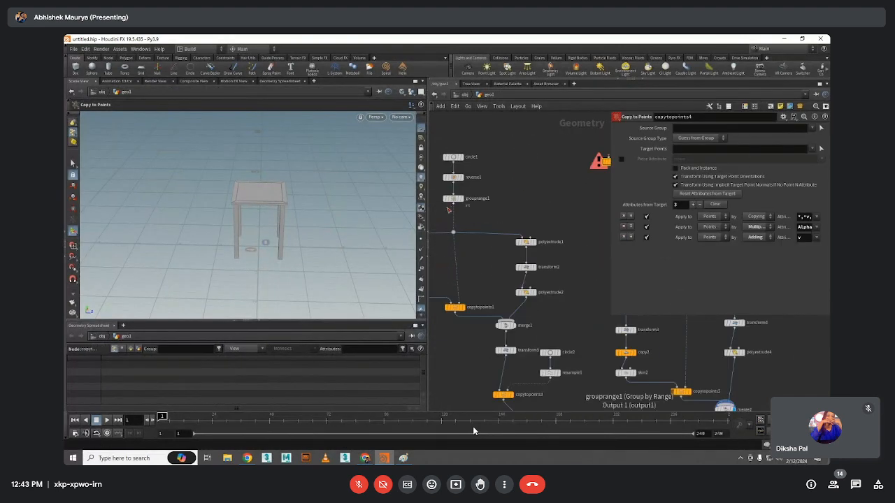
pyautogui.click(453, 198)
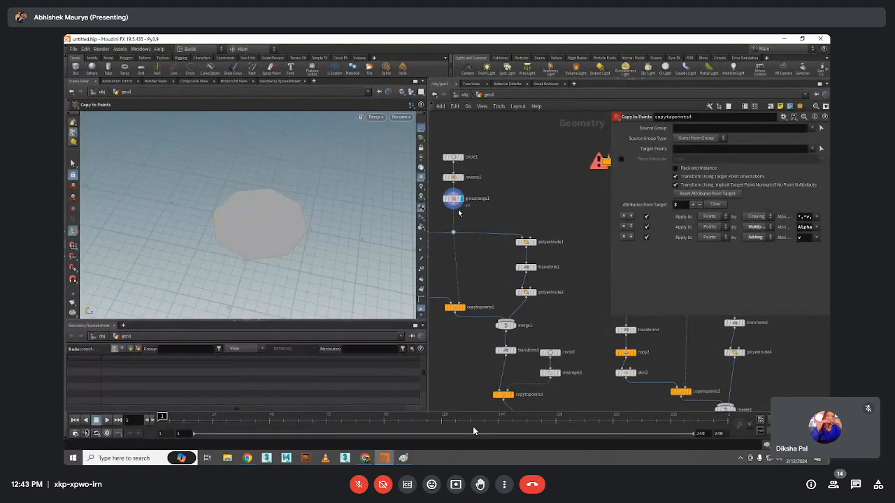
pyautogui.scroll(-2, 474, 211)
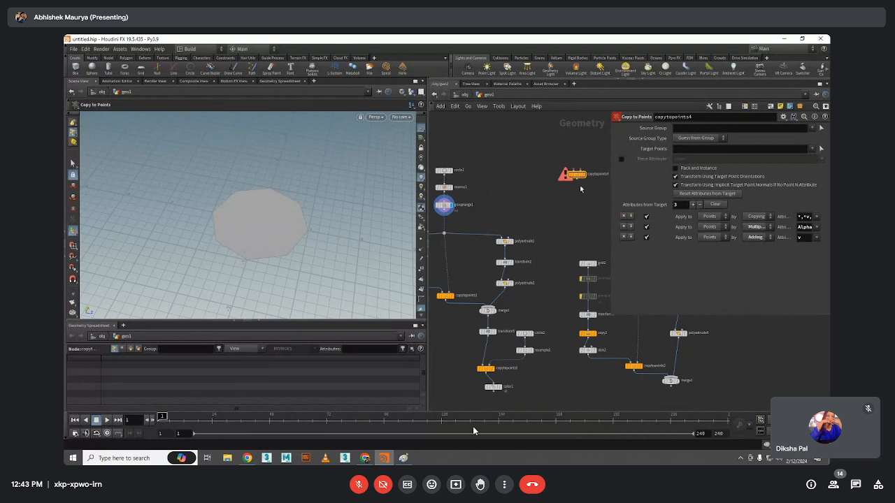
# Wire merge2 into copytopoints4 as the geometry to copy and grouprange1 as its target points
pyautogui.scroll(3, 579, 187)
pyautogui.scroll(-4, 545, 197)
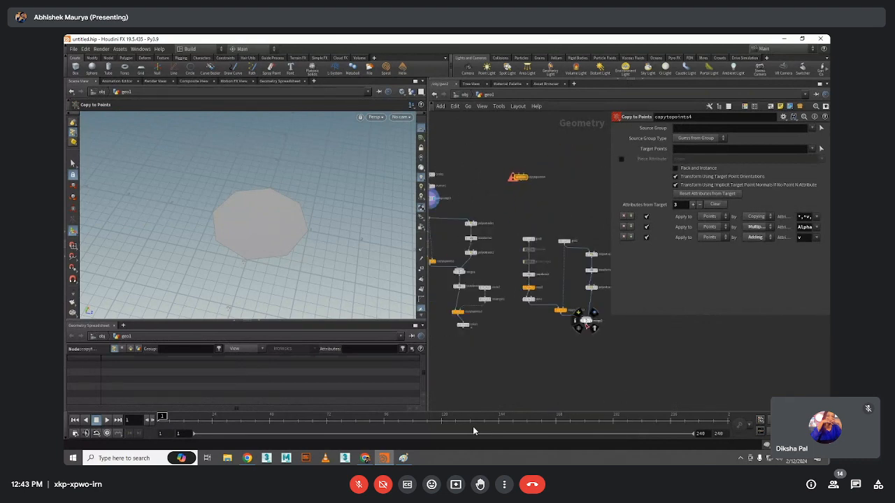
pyautogui.click(587, 325)
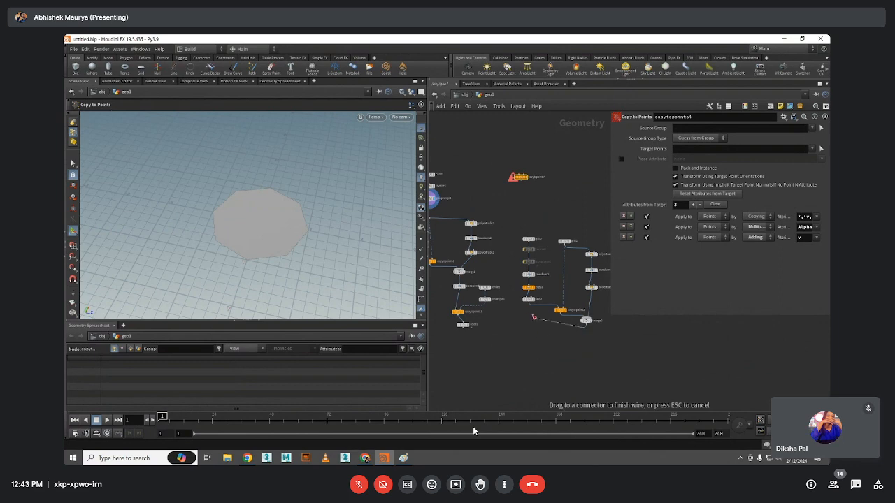
pyautogui.click(524, 176)
pyautogui.moveTo(515, 195); pyautogui.dragTo(526, 214, button='middle')
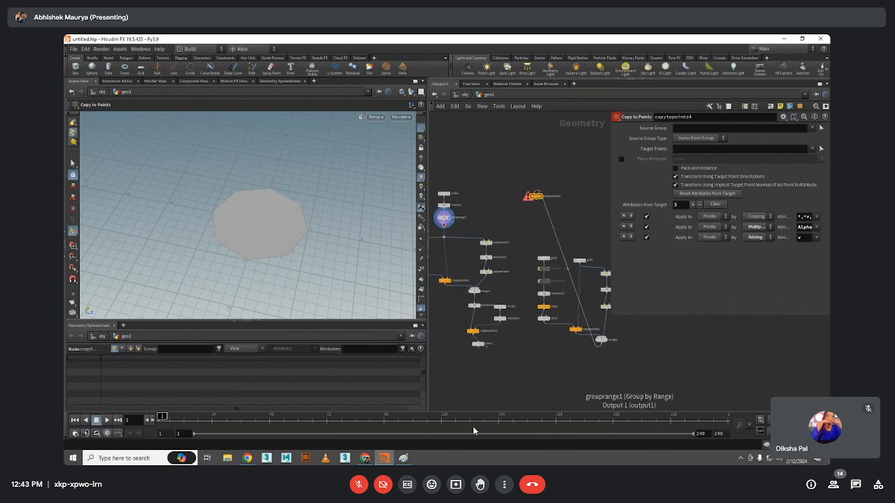
pyautogui.click(445, 222)
pyautogui.click(528, 193)
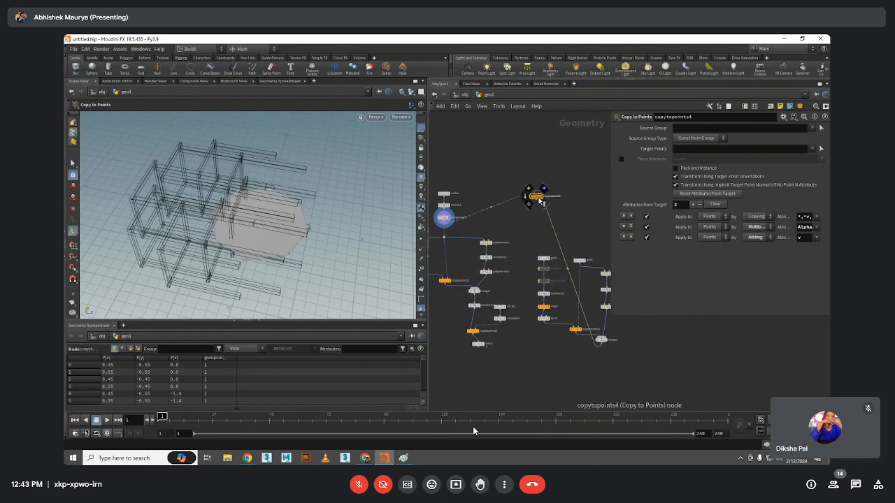
# Display copytopoints4 below the two table networks and turn off Transform Using Target Point Orientations
pyautogui.moveTo(535, 197); pyautogui.dragTo(524, 364)
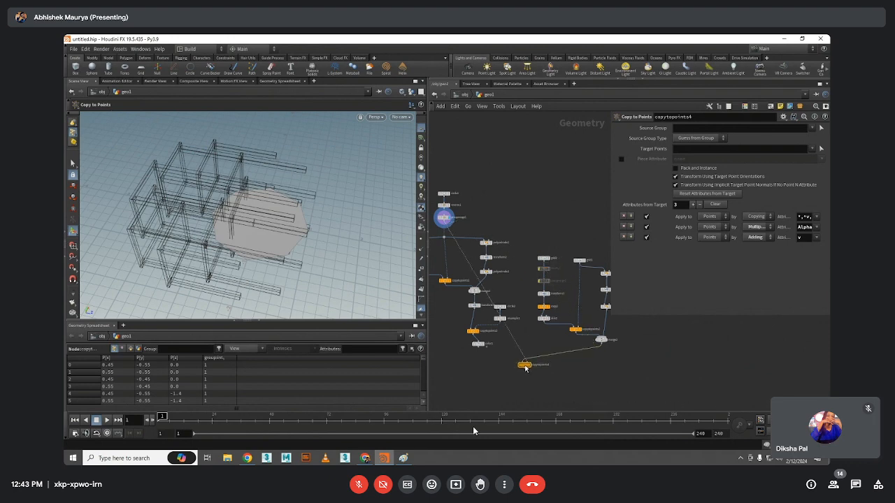
pyautogui.click(532, 357)
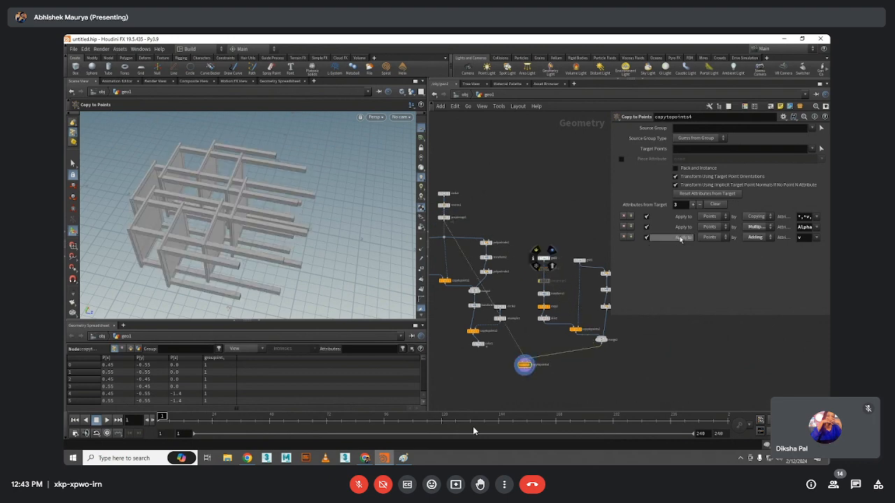
pyautogui.click(677, 177)
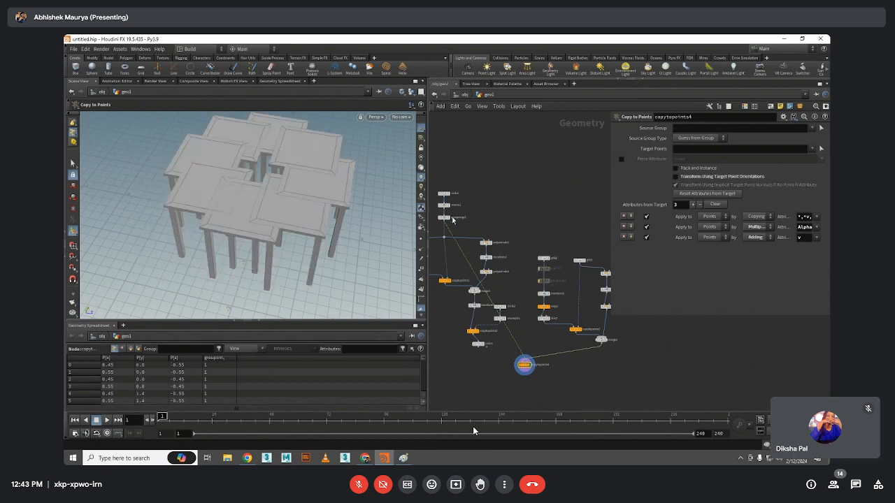
# Examine the copied square tables and how copytopoints4 is connected in the network
pyautogui.scroll(5, 552, 349)
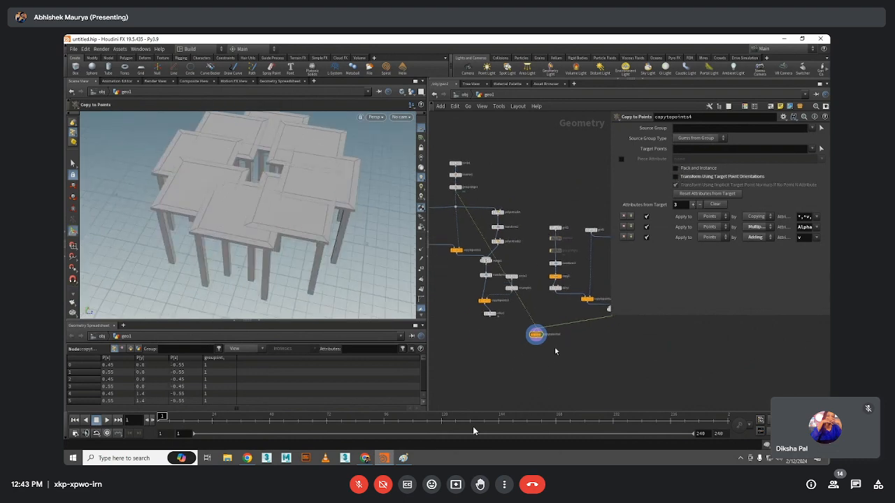
pyautogui.scroll(-5, 539, 349)
pyautogui.scroll(1, 523, 322)
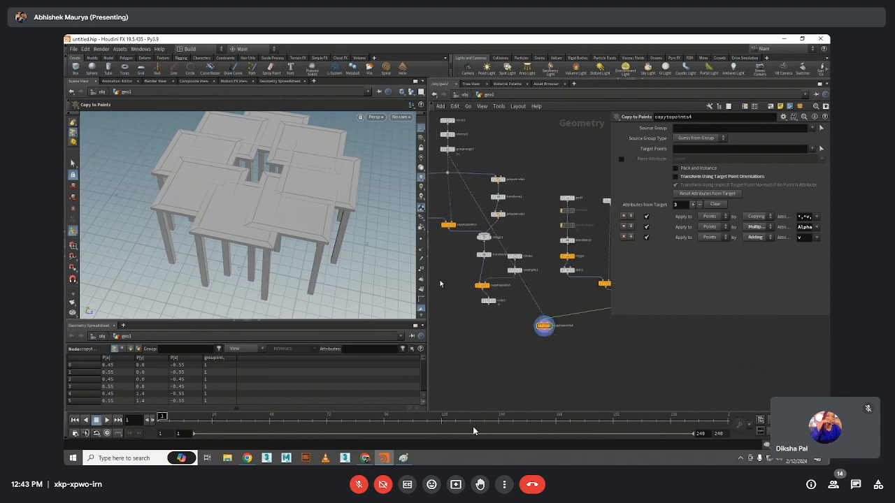
pyautogui.moveTo(275, 175); pyautogui.dragTo(294, 203)
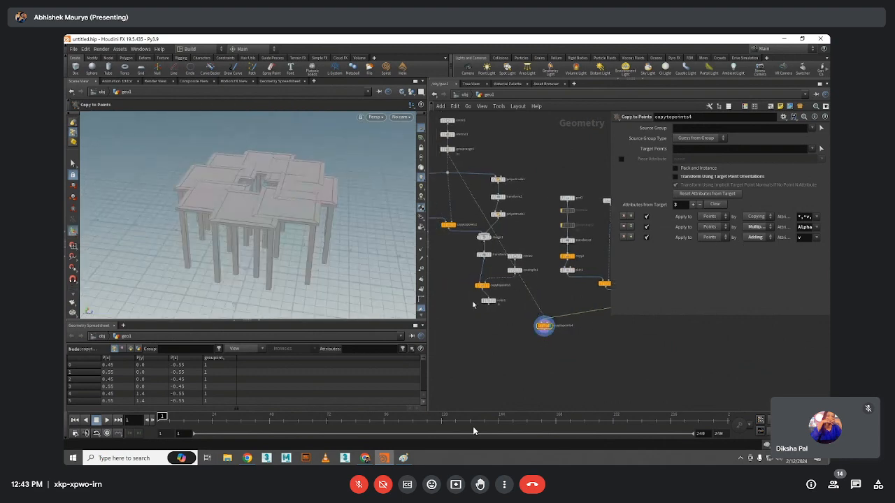
pyautogui.scroll(4, 534, 341)
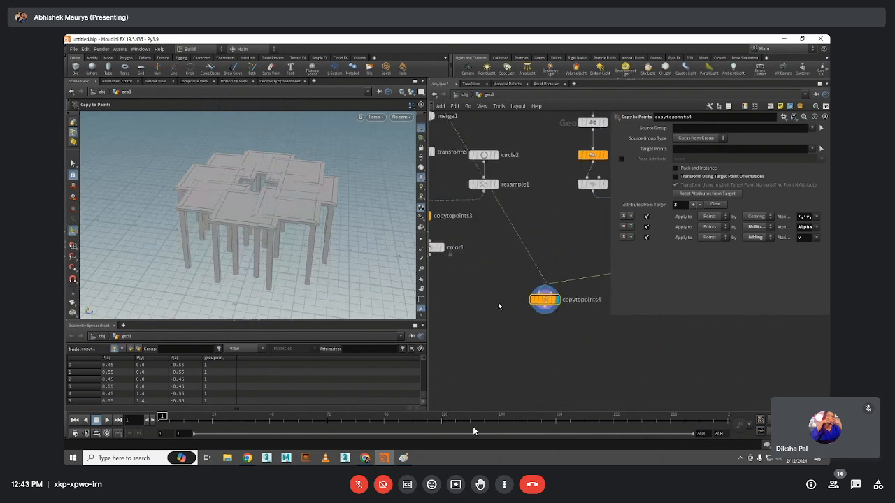
pyautogui.moveTo(513, 308); pyautogui.dragTo(522, 323, button='middle')
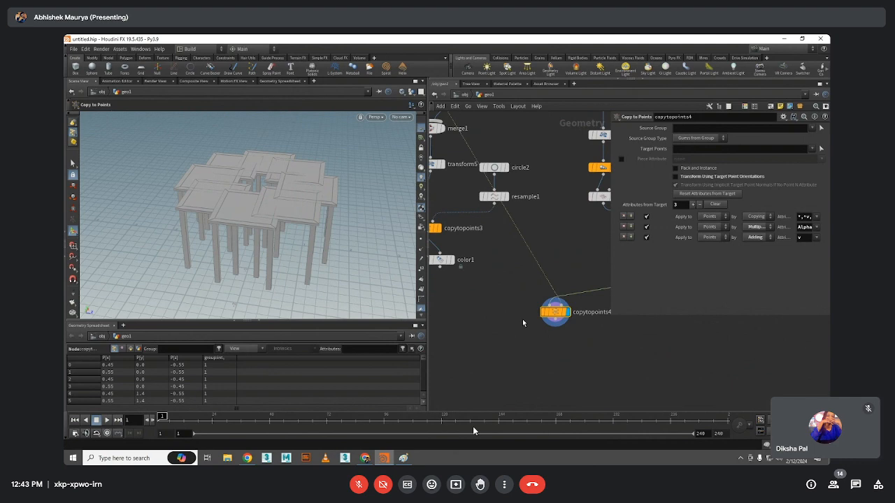
pyautogui.scroll(-5, 530, 309)
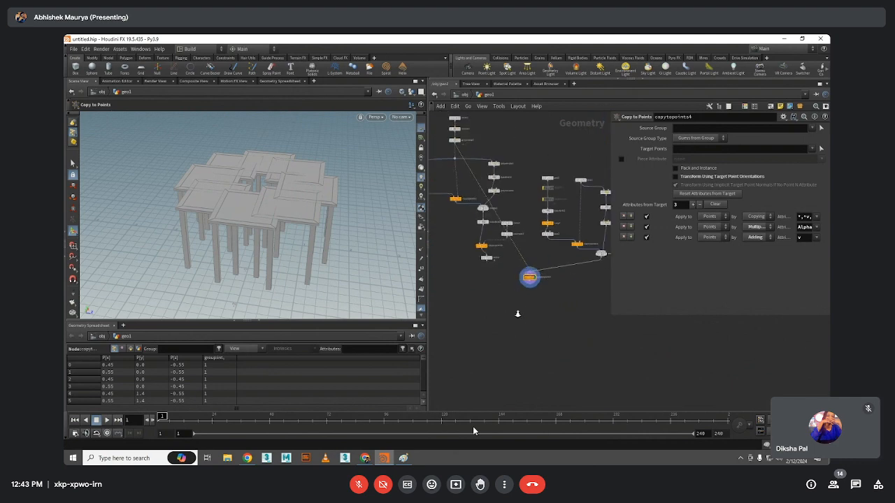
# Display transform3 in the square table's leg branch and inspect its transform settings
pyautogui.moveTo(536, 318); pyautogui.dragTo(572, 329, button='middle')
pyautogui.scroll(-2, 567, 315)
pyautogui.keyDown('alt'); pyautogui.moveTo(574, 310); pyautogui.dragTo(511, 339); pyautogui.keyUp('alt')
pyautogui.scroll(5, 559, 342)
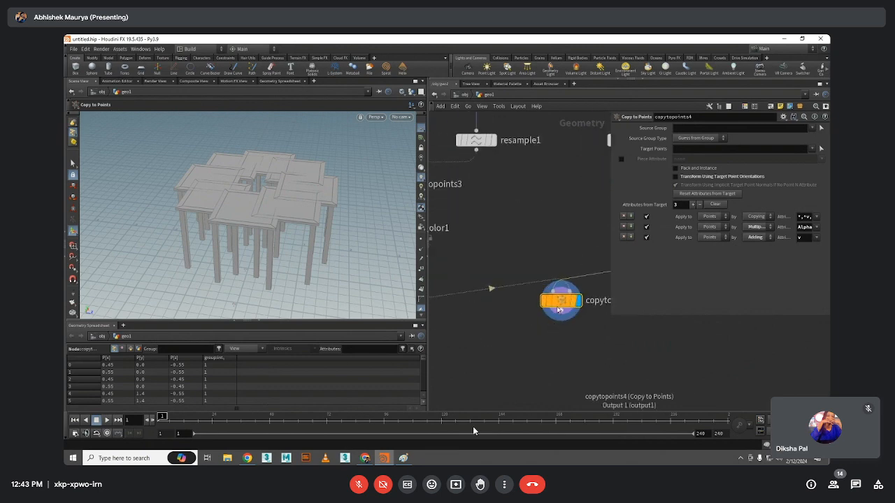
pyautogui.moveTo(626, 325); pyautogui.dragTo(492, 328, button='middle')
pyautogui.scroll(-5, 553, 353)
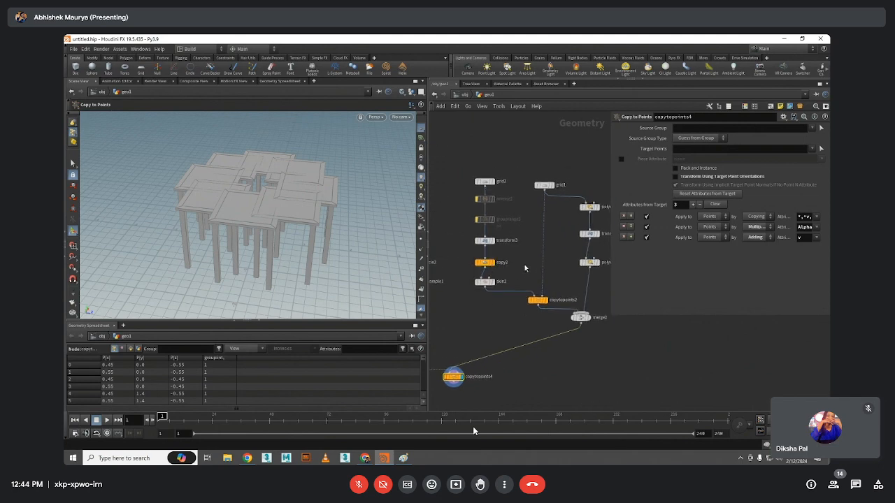
pyautogui.moveTo(525, 265); pyautogui.dragTo(533, 271, button='middle')
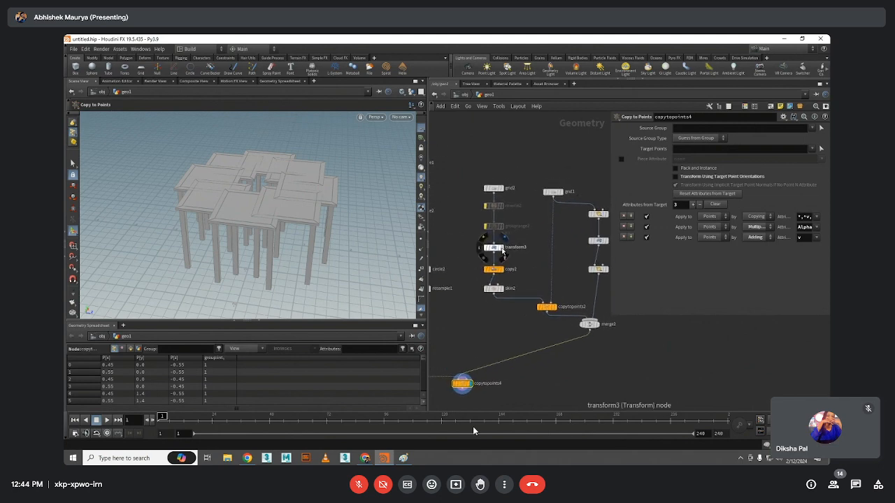
pyautogui.click(500, 247)
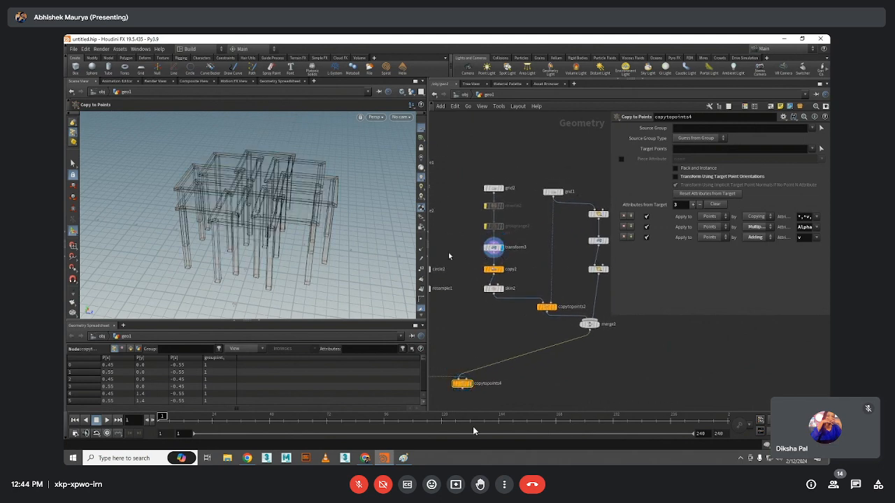
pyautogui.click(493, 244)
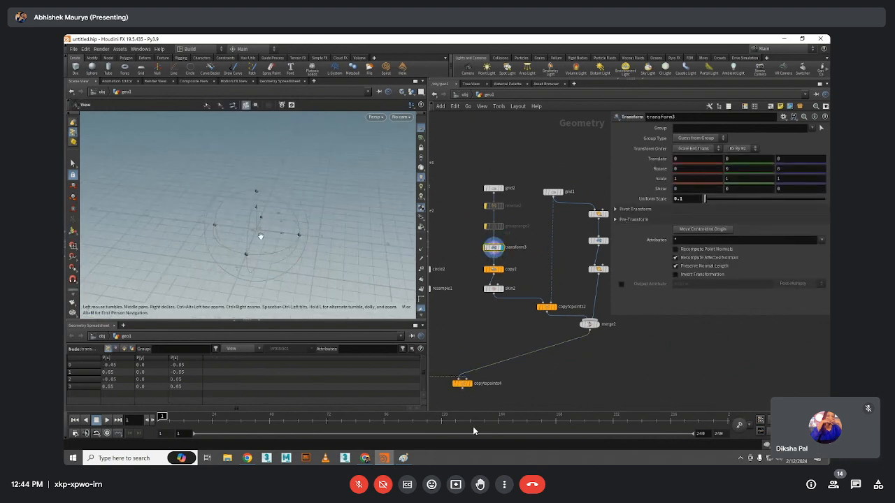
pyautogui.press('Return')
# Add a Transform node after copytopoints4 and display its output
pyautogui.moveTo(472, 388); pyautogui.dragTo(541, 317, button='middle')
pyautogui.click(547, 338)
pyautogui.click(539, 316)
pyautogui.click(539, 336)
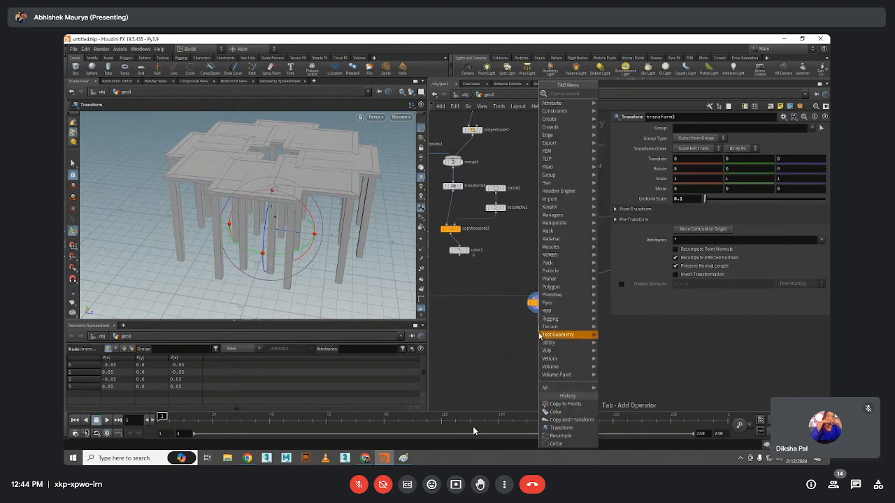
pyautogui.press('Escape')
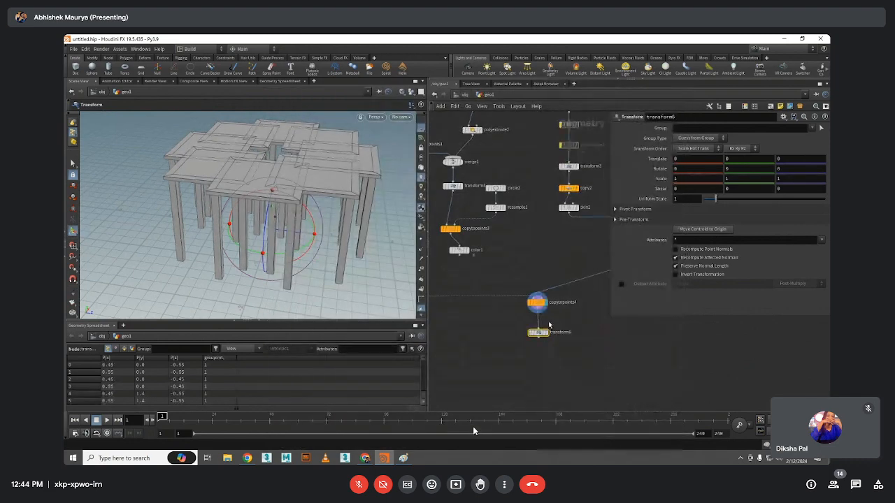
pyautogui.click(539, 334)
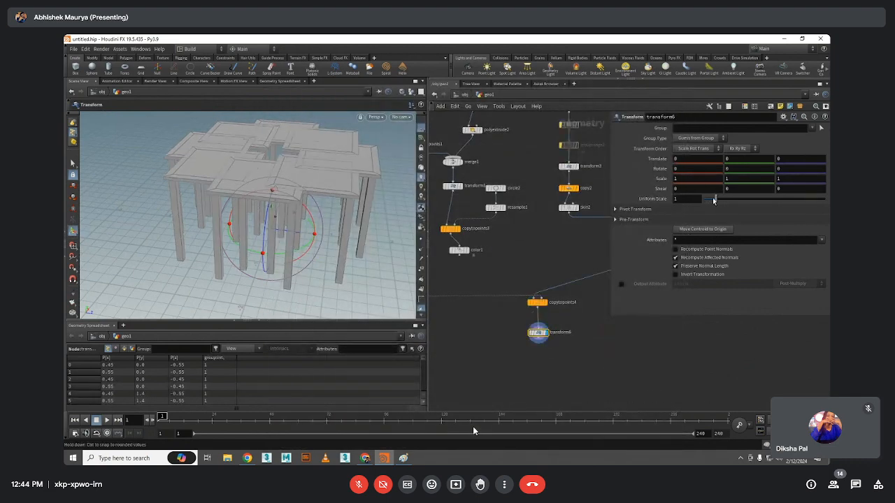
# Try reducing the copied tables with the uniform scale of transform6, and undo the change
pyautogui.moveTo(713, 199); pyautogui.dragTo(706, 199)
pyautogui.hotkey('ctrl', 'z')
pyautogui.press('Escape')
pyautogui.moveTo(364, 209); pyautogui.dragTo(336, 252)
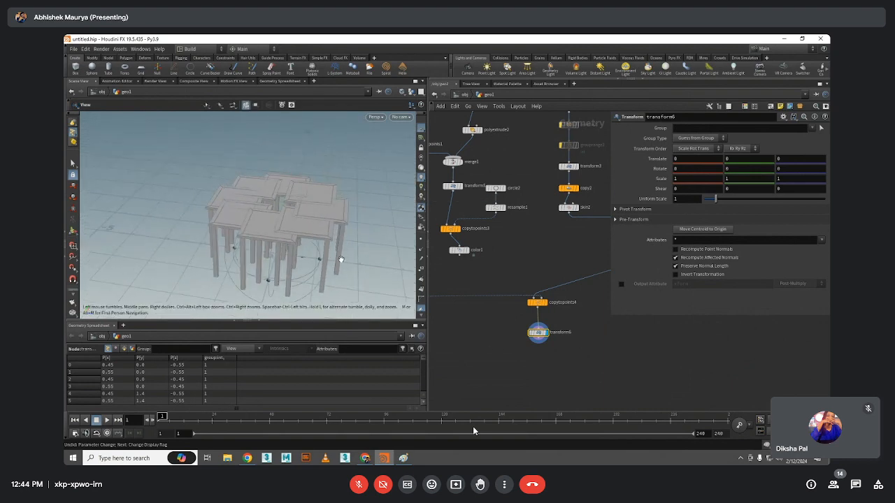
pyautogui.press('Return')
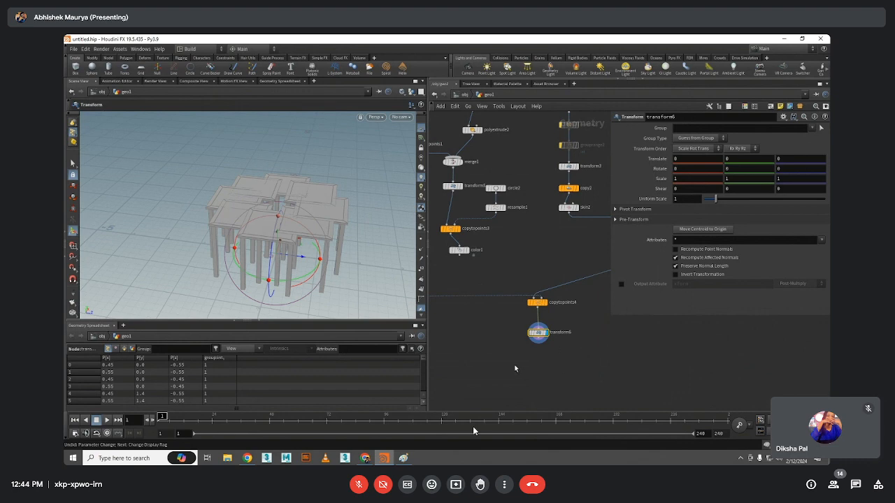
# Delete both transform6 and copytopoints4 from the network
pyautogui.moveTo(514, 367); pyautogui.dragTo(572, 285)
pyautogui.press('Delete')
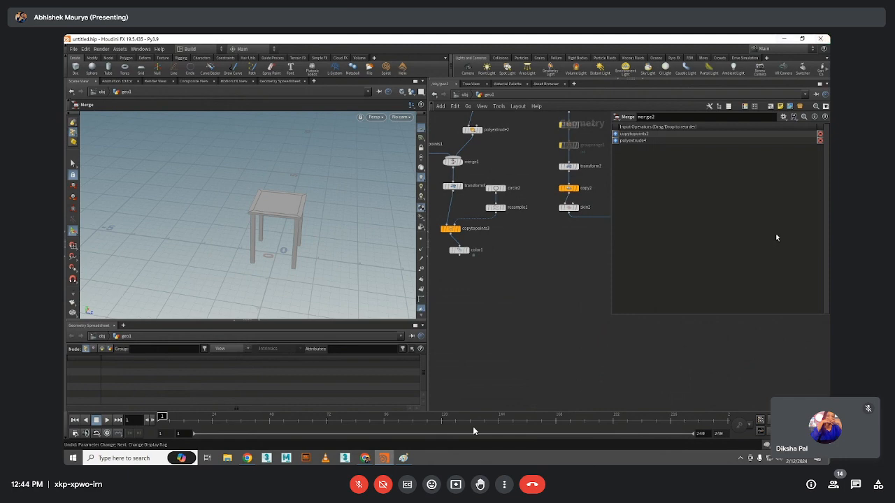
# Add a new Copy to Points node in the empty area below the two table networks
pyautogui.hotkey('ctrl', 'v')
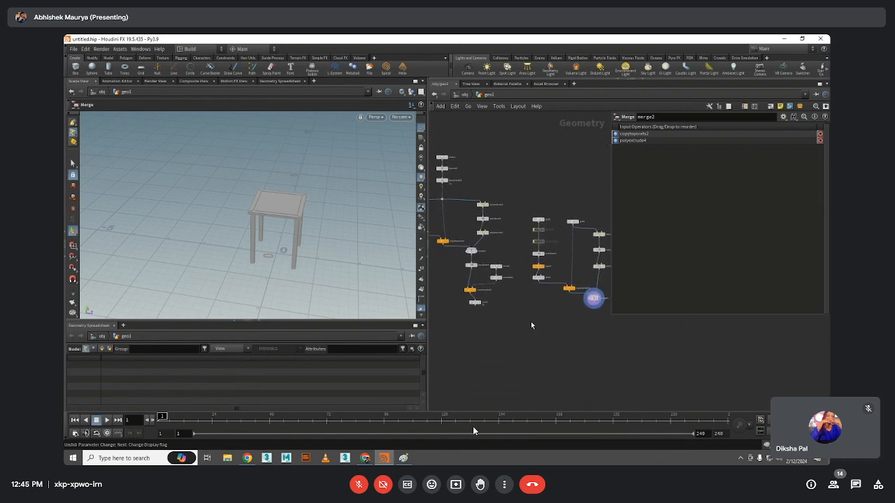
pyautogui.click(541, 321)
pyautogui.press('Tab')
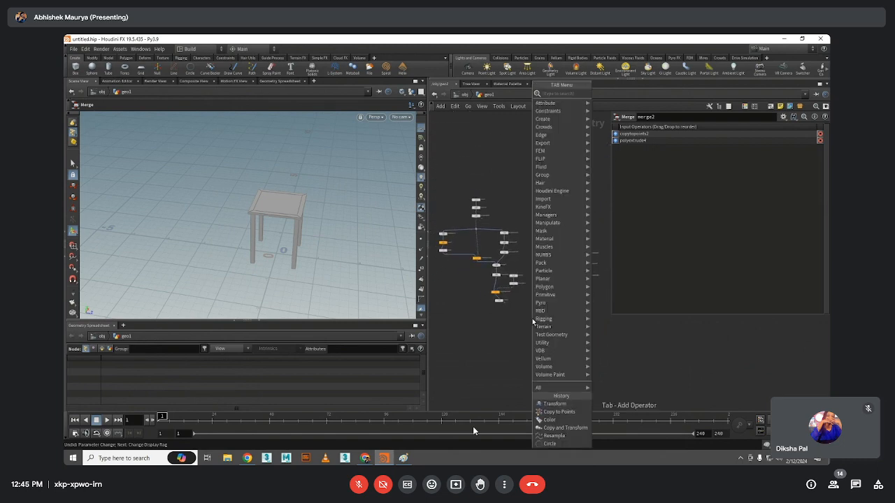
pyautogui.write('copy')
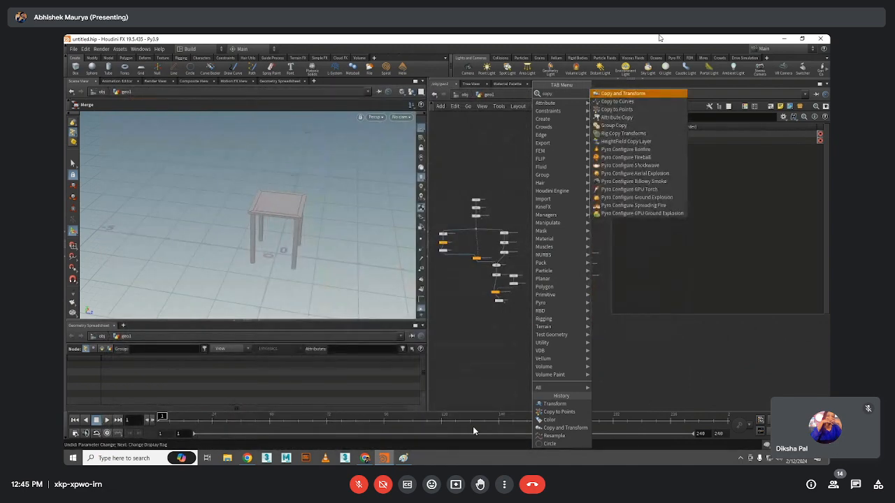
pyautogui.press('Down')
pyautogui.press('Down')
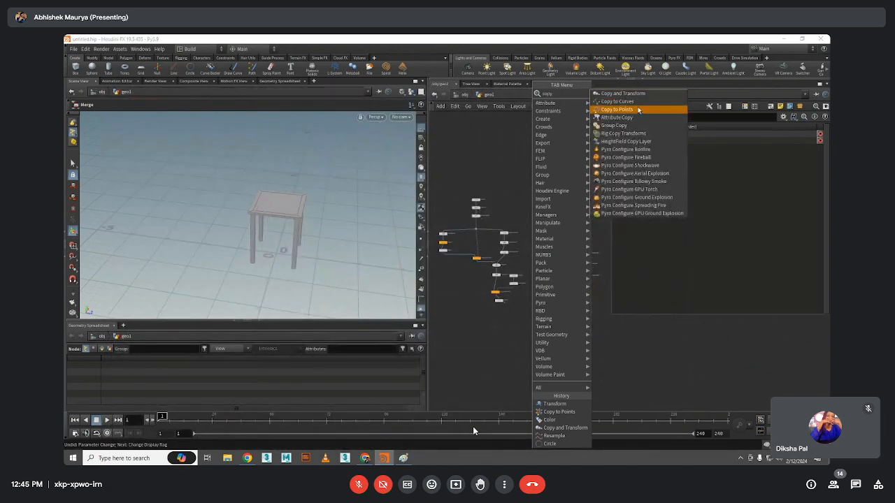
pyautogui.press('Return')
pyautogui.click(540, 342)
pyautogui.scroll(3, 540, 344)
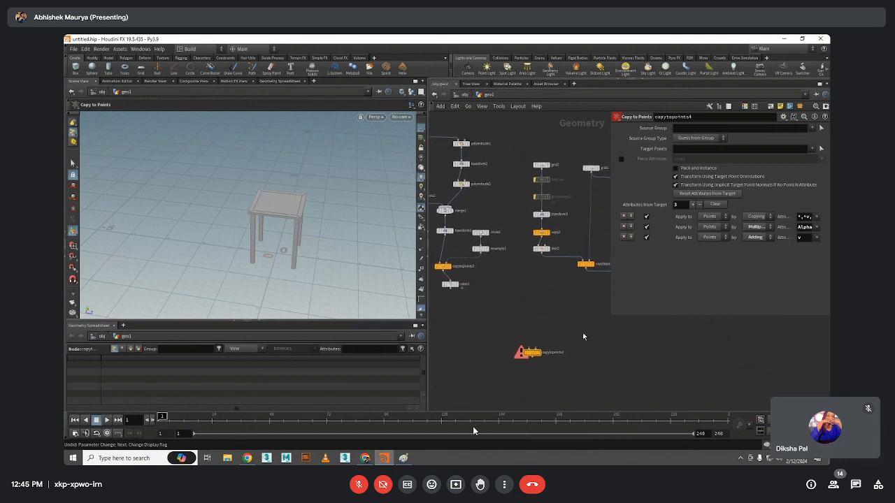
# Wire merge2 into the target points input of copytopoints4
pyautogui.scroll(2, 585, 308)
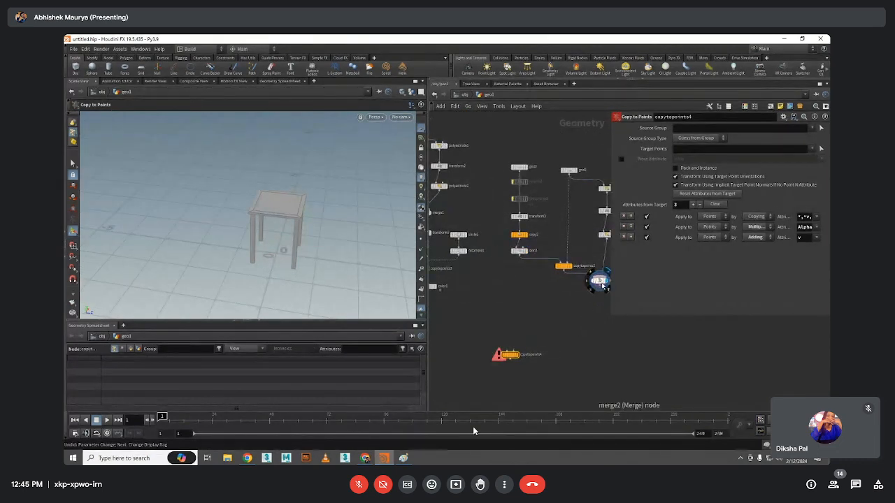
pyautogui.moveTo(562, 371); pyautogui.dragTo(538, 369, button='middle')
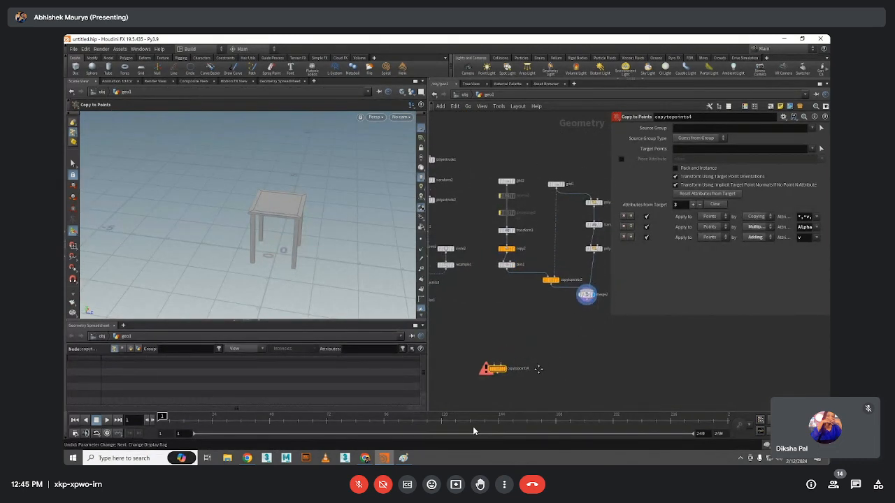
pyautogui.click(585, 302)
pyautogui.scroll(-2, 503, 369)
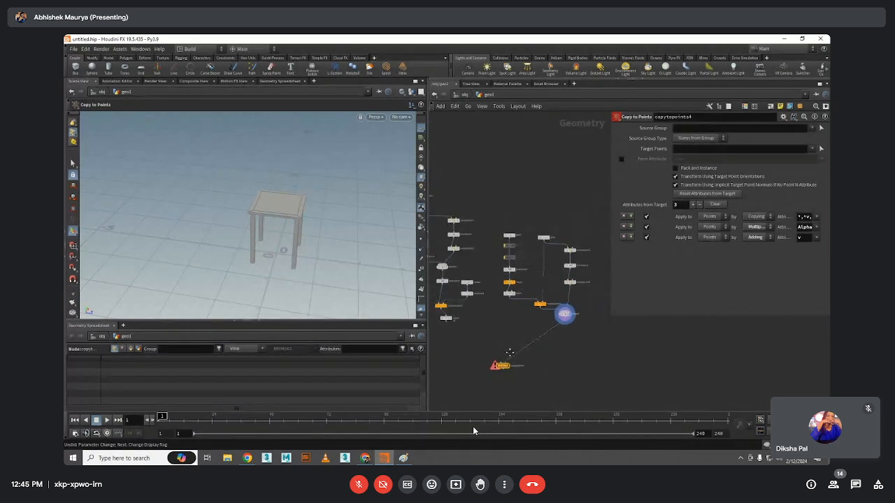
# Wire grouprange1 into the geometry input of copytopoints4, display the node, and turn off Transform Using Target Point Orientations
pyautogui.moveTo(459, 260); pyautogui.dragTo(488, 273, button='middle')
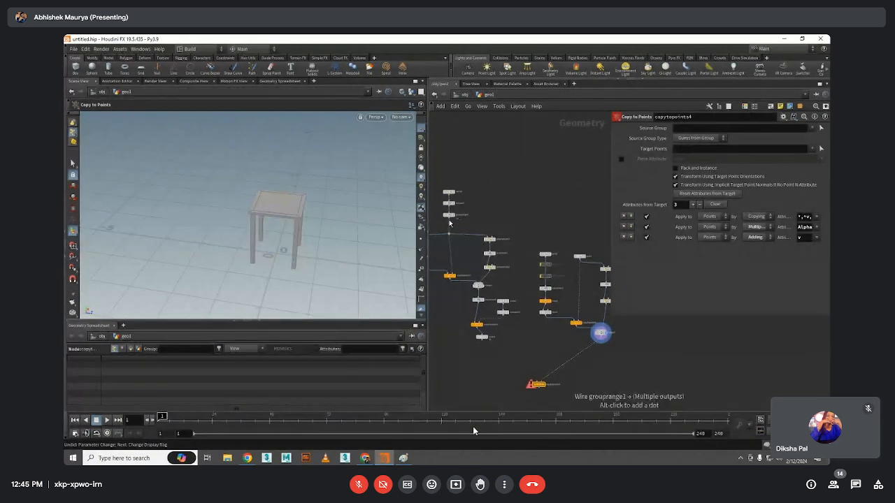
pyautogui.moveTo(449, 223); pyautogui.dragTo(537, 384)
pyautogui.click(546, 384)
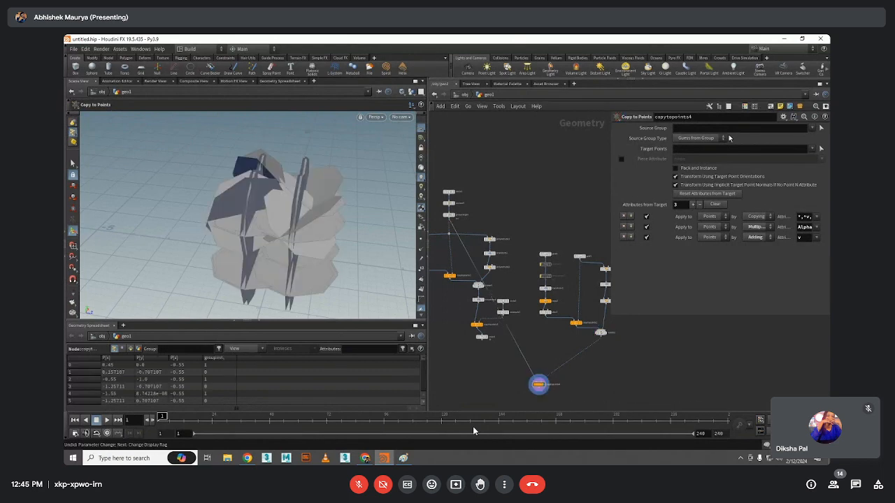
pyautogui.click(695, 178)
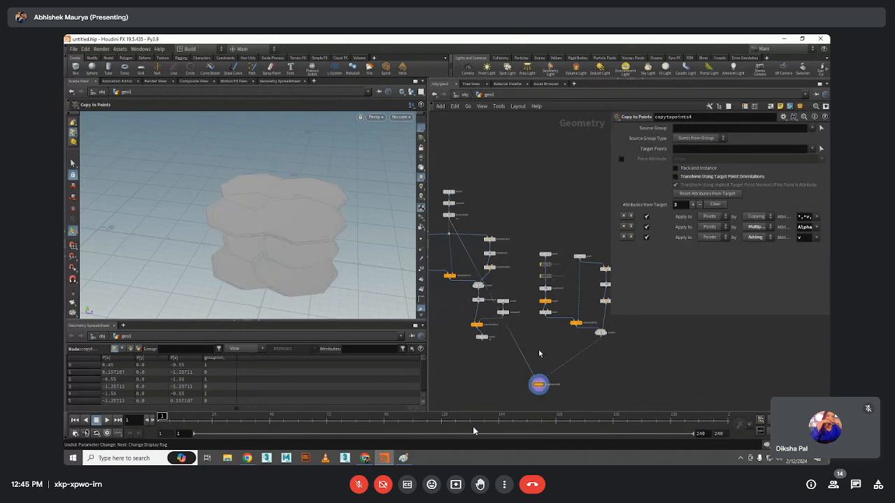
# Cut both wires into copytopoints4 and reconnect merge2 as the geometry to copy and grouprange1 as the target points
pyautogui.scroll(4, 537, 384)
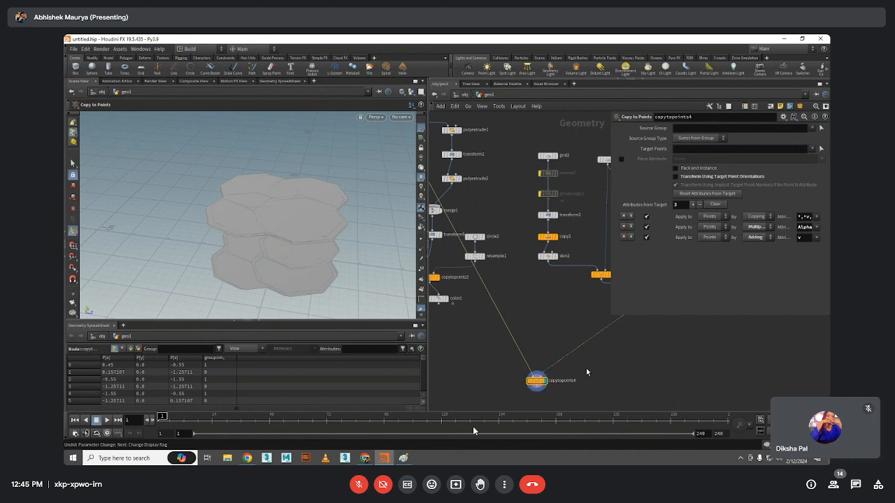
pyautogui.moveTo(592, 369)
pyautogui.mouseDown()
pyautogui.moveTo(522, 323)
pyautogui.moveTo(554, 354)
pyautogui.mouseUp()
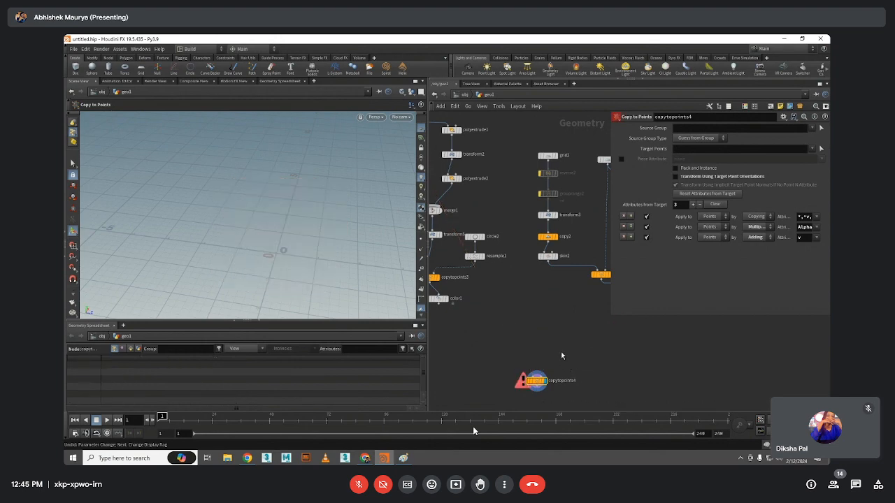
pyautogui.press('l')
pyautogui.moveTo(616, 345); pyautogui.dragTo(549, 385)
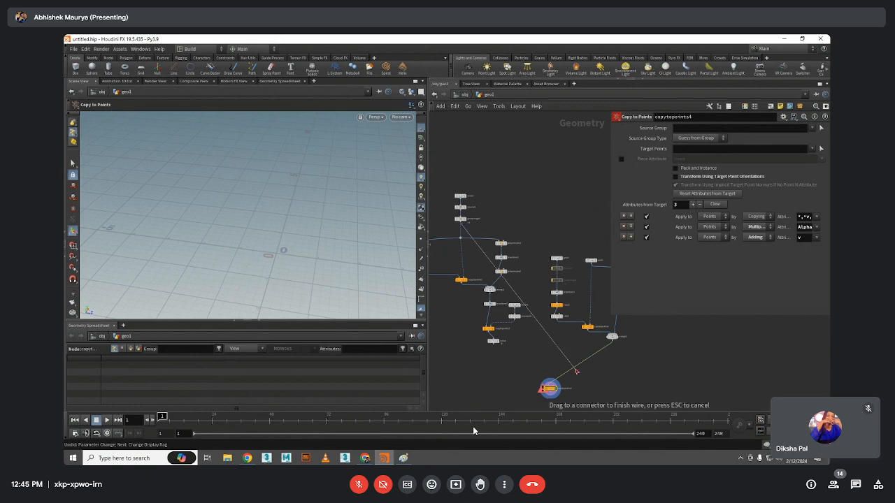
pyautogui.click(557, 389)
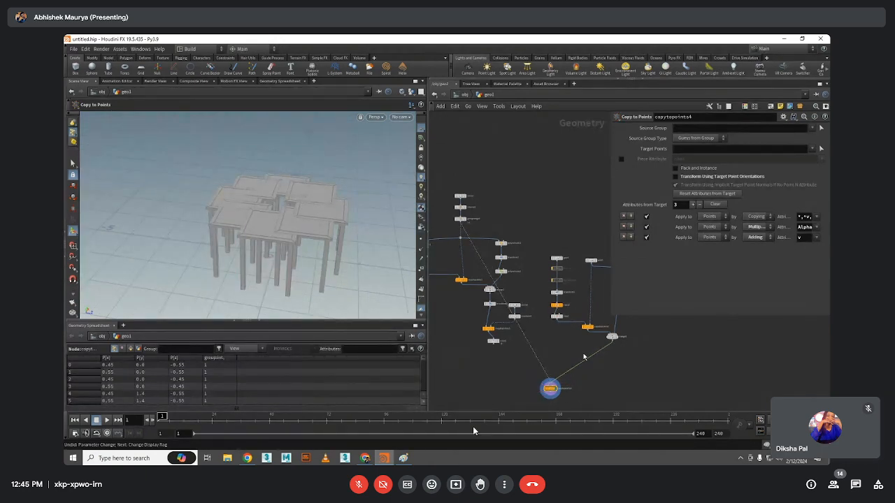
pyautogui.press('Tab')
pyautogui.write('tra')
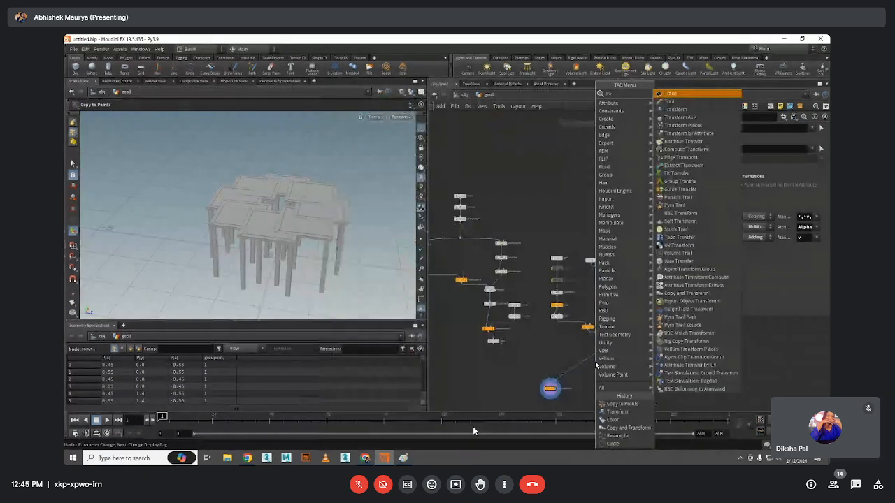
pyautogui.click(622, 404)
pyautogui.click(613, 336)
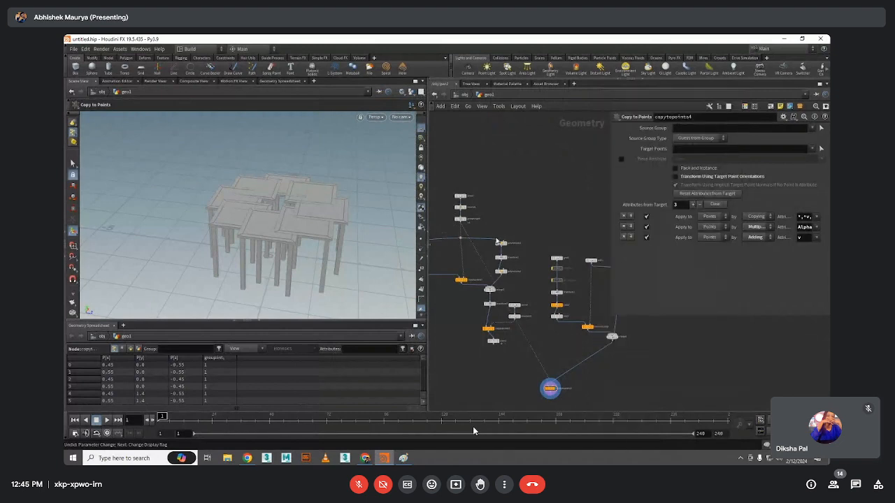
# Show the round tables of color1 as a template overlay alongside the copied square tables
pyautogui.press('l')
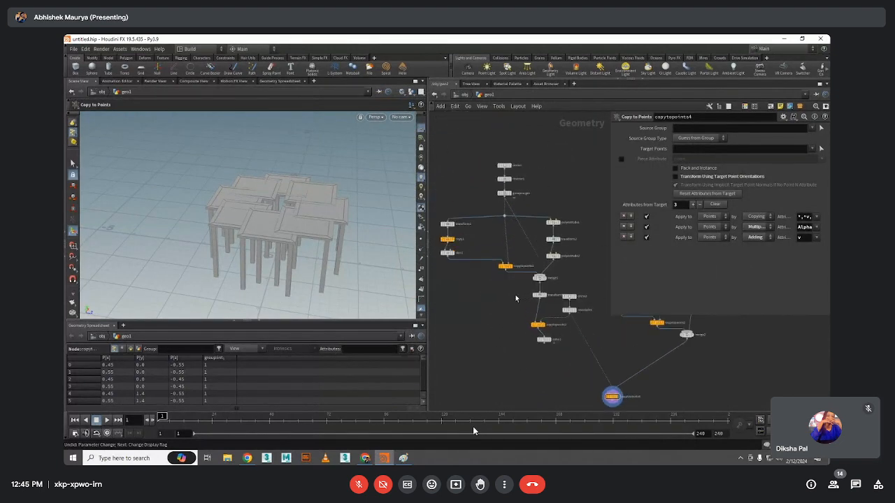
pyautogui.scroll(3, 541, 343)
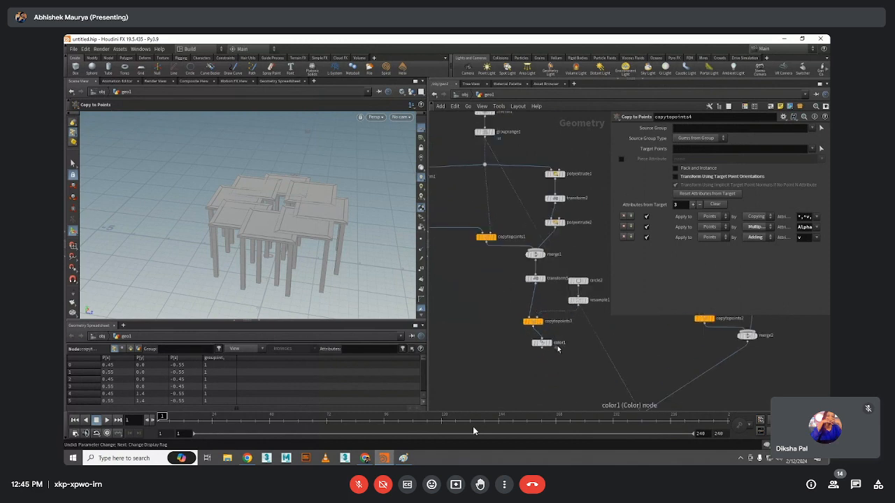
pyautogui.keyDown('alt'); pyautogui.moveTo(187, 240); pyautogui.dragTo(241, 239); pyautogui.keyUp('alt')
pyautogui.scroll(-5, 592, 361)
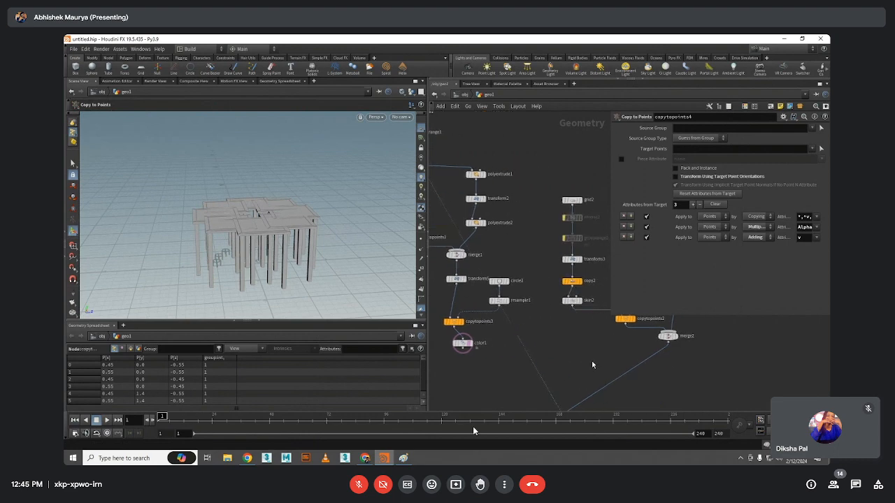
# Insert a Transform node between merge2 and copytopoints4 and set its uniform scale to 0.13
pyautogui.press('Tab')
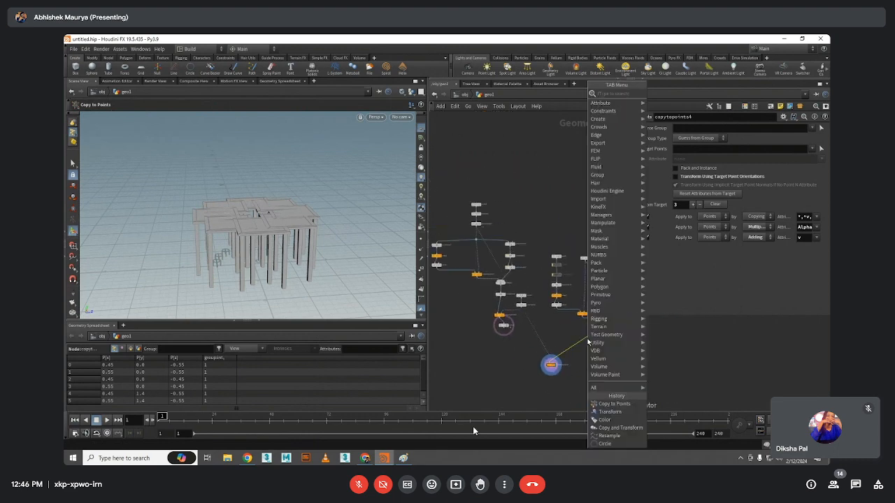
pyautogui.write('tra')
pyautogui.click(666, 109)
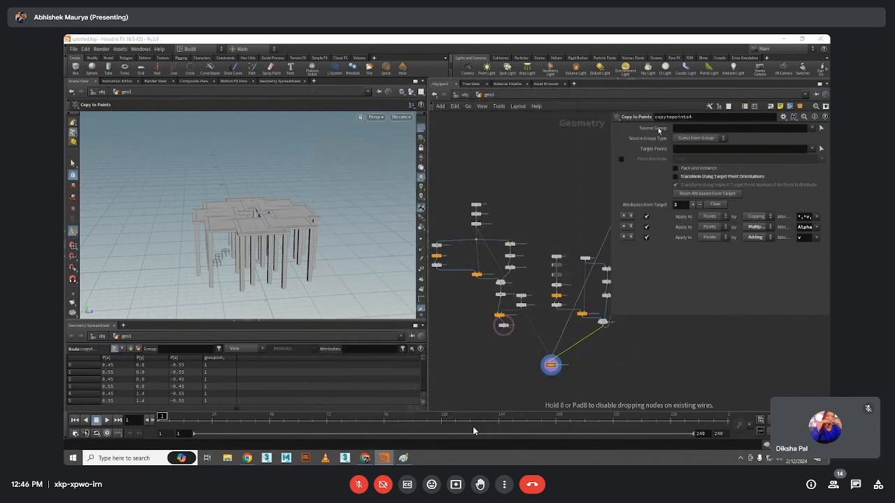
pyautogui.click(586, 347)
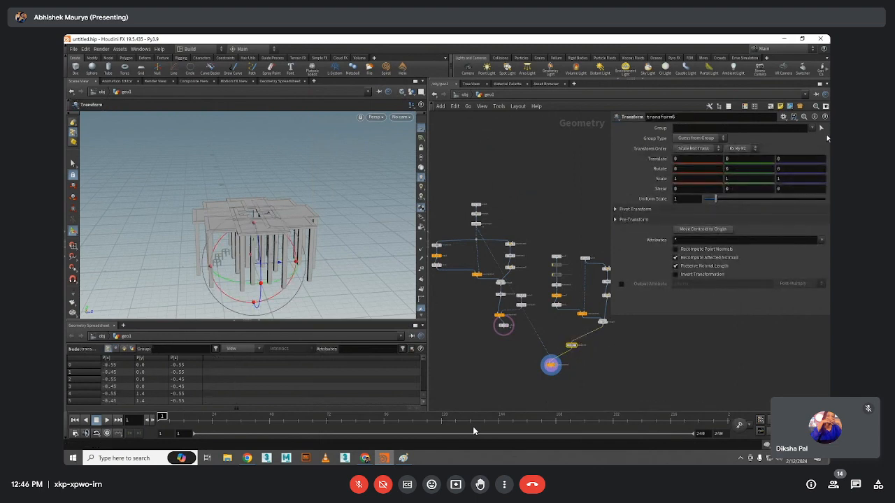
pyautogui.moveTo(715, 199); pyautogui.dragTo(705, 200)
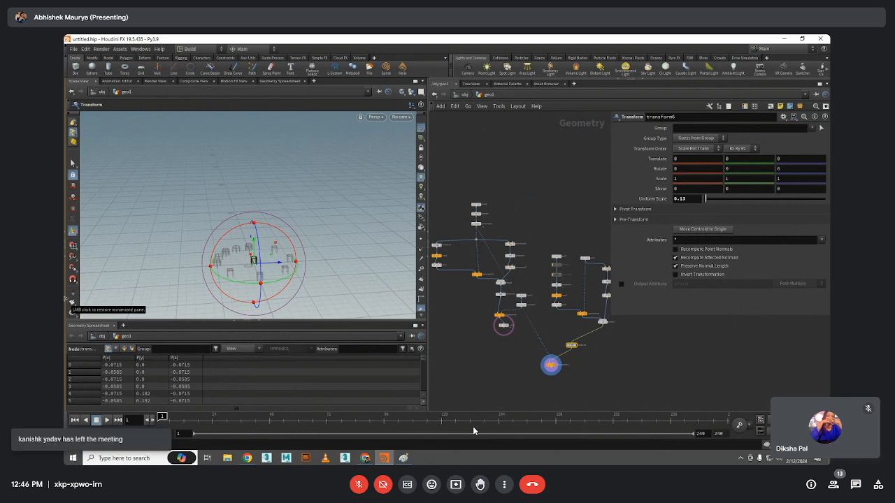
# Examine the round-table network by displaying copytopoints1 and checking the geometry information of transform5
pyautogui.press('Escape')
pyautogui.moveTo(264, 258); pyautogui.dragTo(211, 266)
pyautogui.press('t')
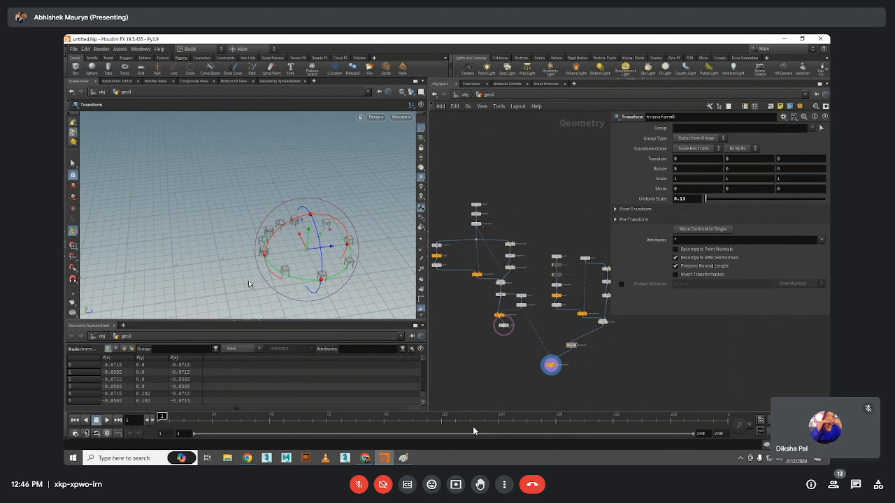
pyautogui.scroll(5, 493, 356)
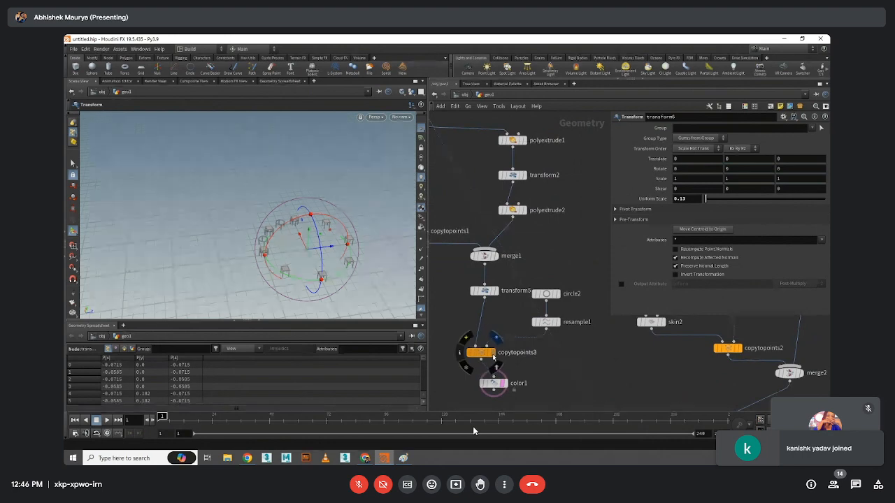
pyautogui.click(493, 355)
pyautogui.moveTo(445, 273); pyautogui.dragTo(542, 361, button='middle')
pyautogui.scroll(-3, 543, 361)
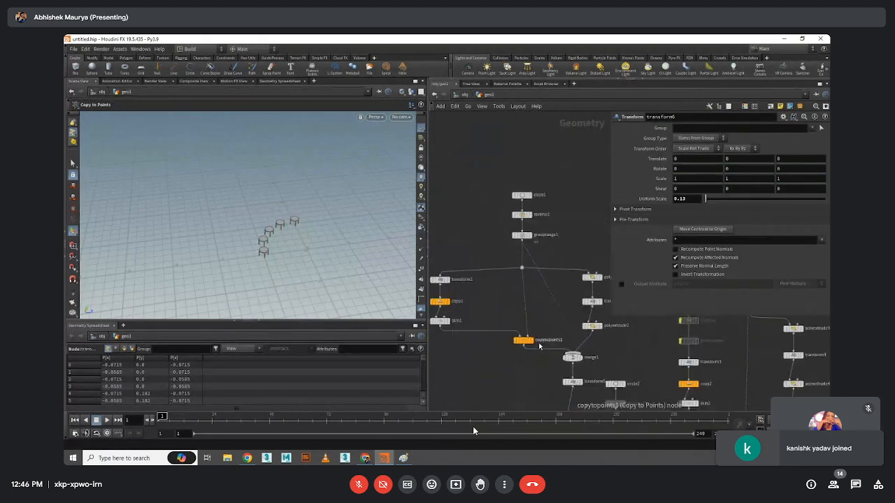
pyautogui.click(530, 340)
pyautogui.moveTo(516, 390); pyautogui.dragTo(518, 363, button='middle')
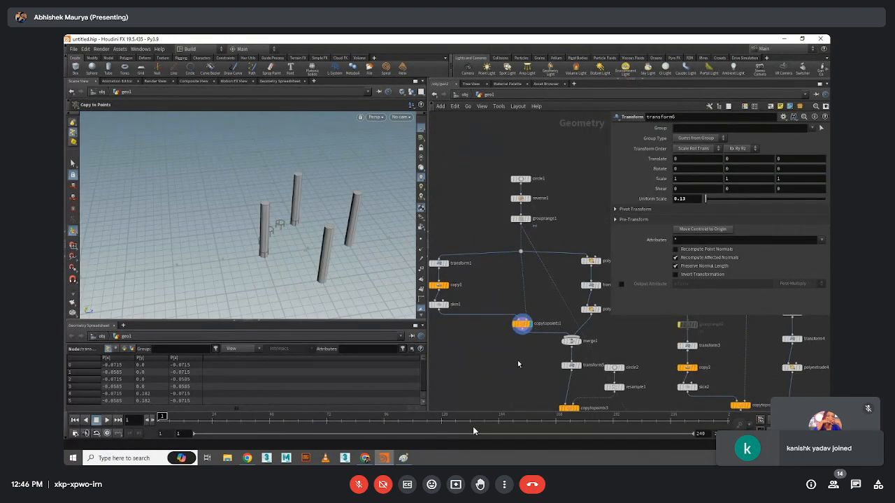
pyautogui.scroll(-1, 521, 357)
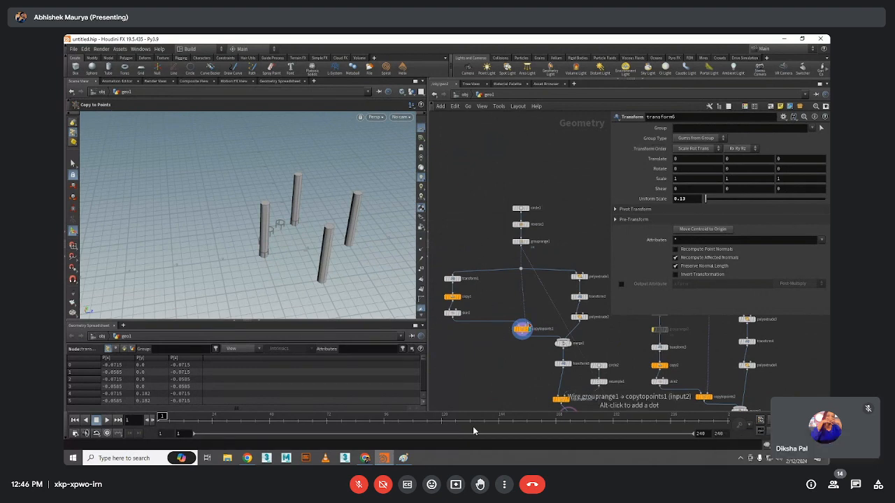
pyautogui.middleClick(563, 363)
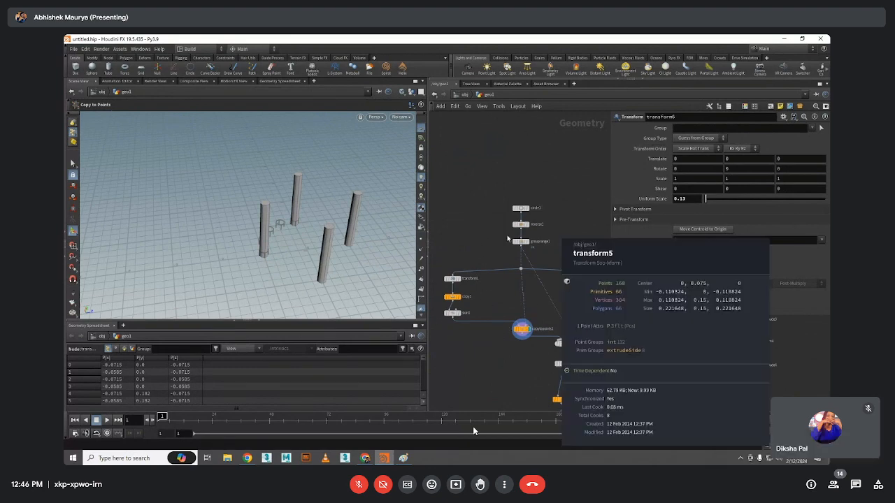
# Delete the wire running from grouprange1 to the target points input of copytopoints4
pyautogui.click(543, 286)
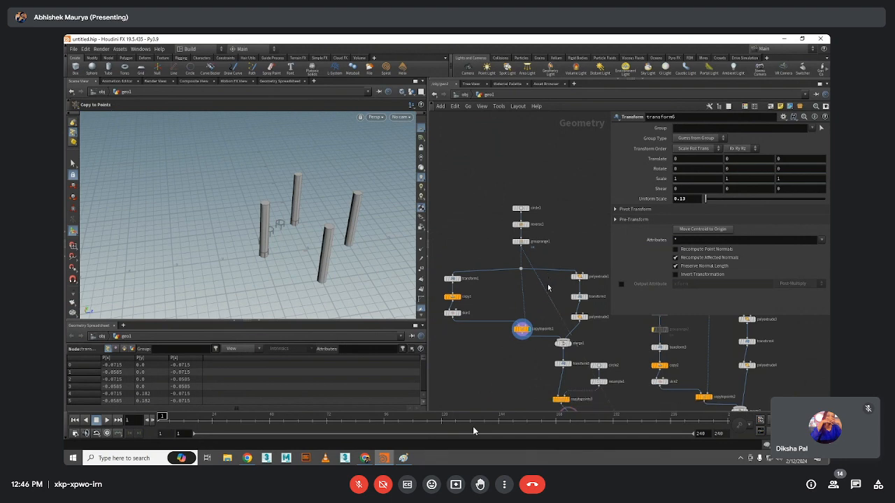
pyautogui.press('Delete')
pyautogui.moveTo(533, 372); pyautogui.dragTo(475, 258, button='middle')
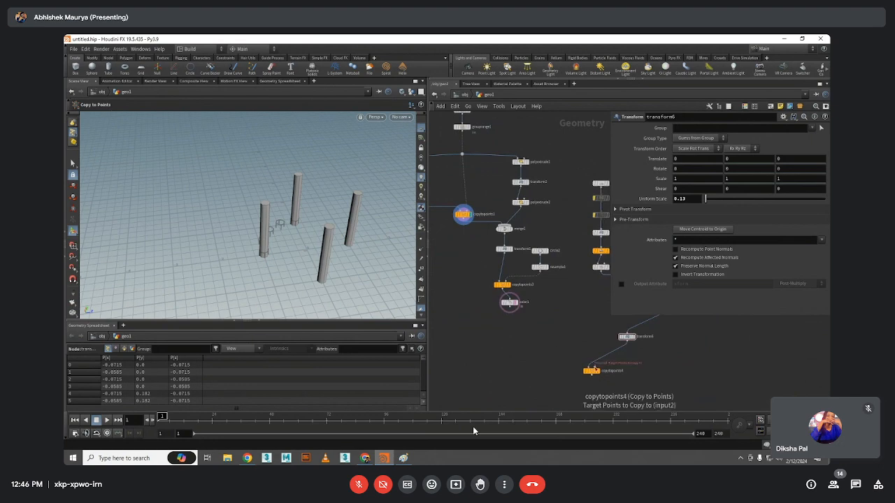
pyautogui.click(589, 365)
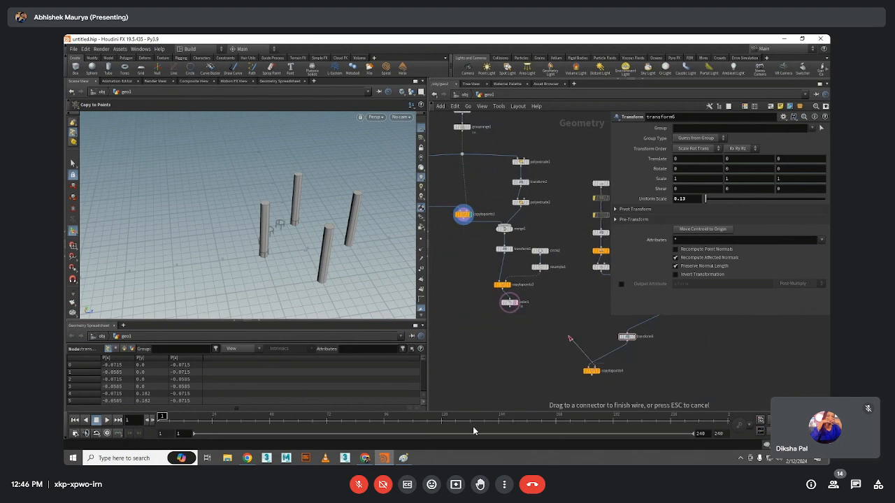
pyautogui.press('Escape')
# Duplicate the copytopoints1 node, place the displayed copy below color1, and undo the disconnection of its inputs
pyautogui.moveTo(465, 239); pyautogui.dragTo(519, 296, button='middle')
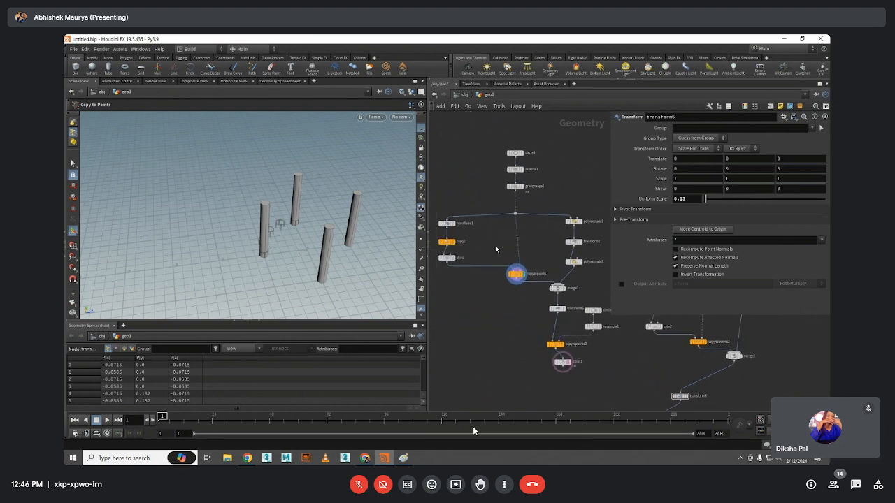
pyautogui.moveTo(492, 248); pyautogui.dragTo(533, 292)
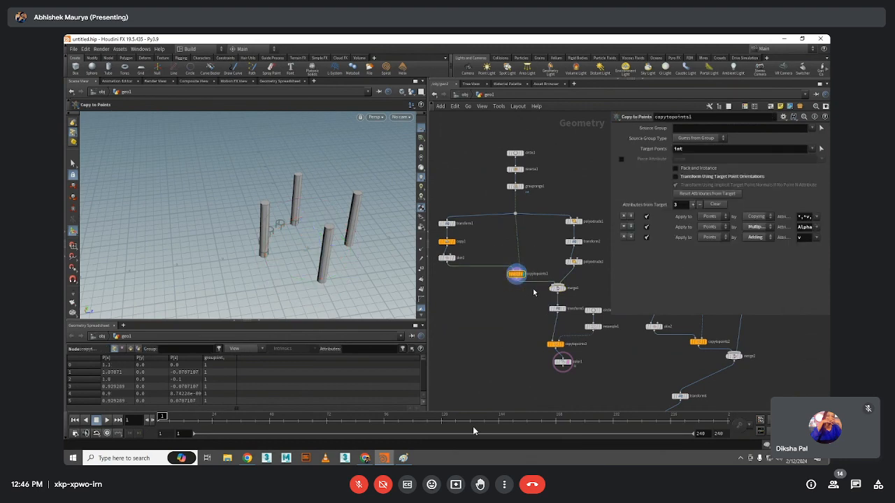
pyautogui.hotkey('ctrl', 'c')
pyautogui.hotkey('ctrl', 'v')
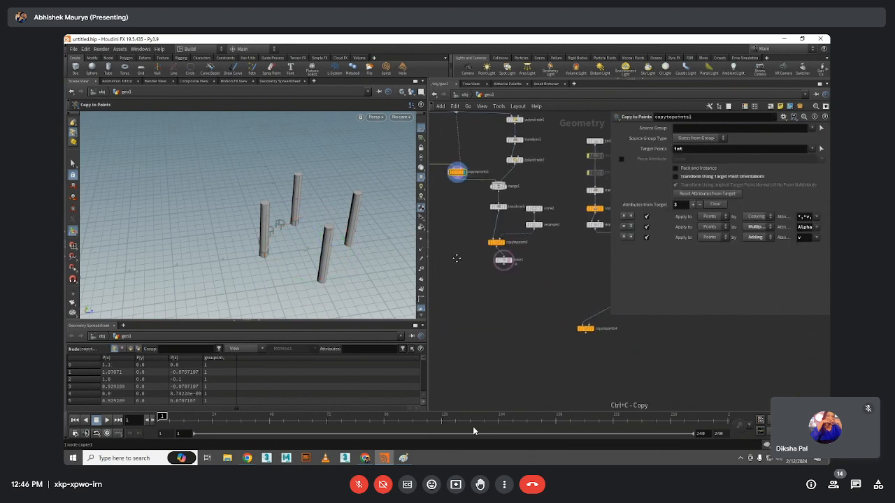
pyautogui.hotkey('ctrl', 'v')
pyautogui.press('l')
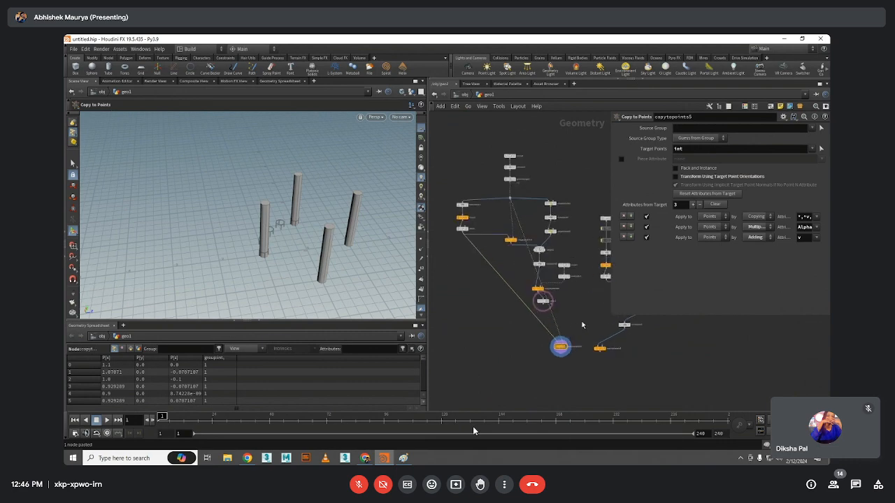
pyautogui.scroll(2, 562, 356)
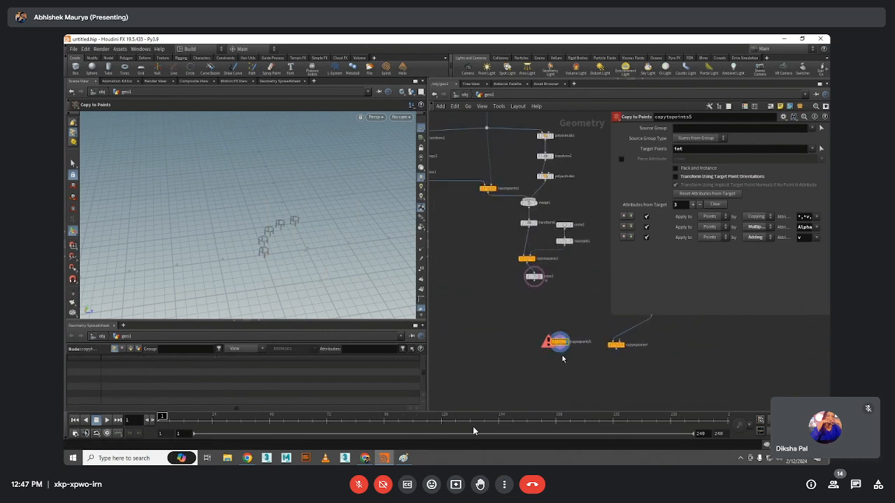
pyautogui.hotkey('ctrl', 'z')
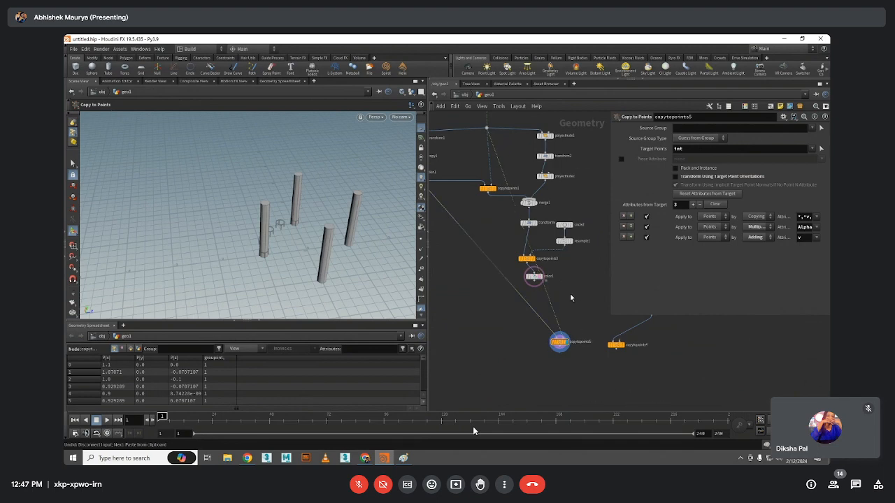
# Delete the copytopoints4 node below transform6
pyautogui.moveTo(570, 298); pyautogui.dragTo(560, 338, button='middle')
pyautogui.moveTo(573, 381); pyautogui.dragTo(588, 338, button='middle')
pyautogui.moveTo(579, 371); pyautogui.dragTo(499, 313)
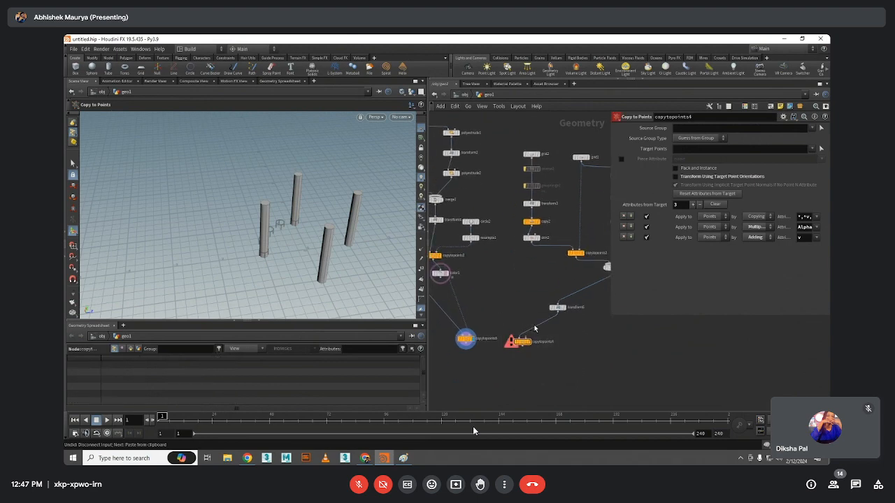
pyautogui.press('Delete')
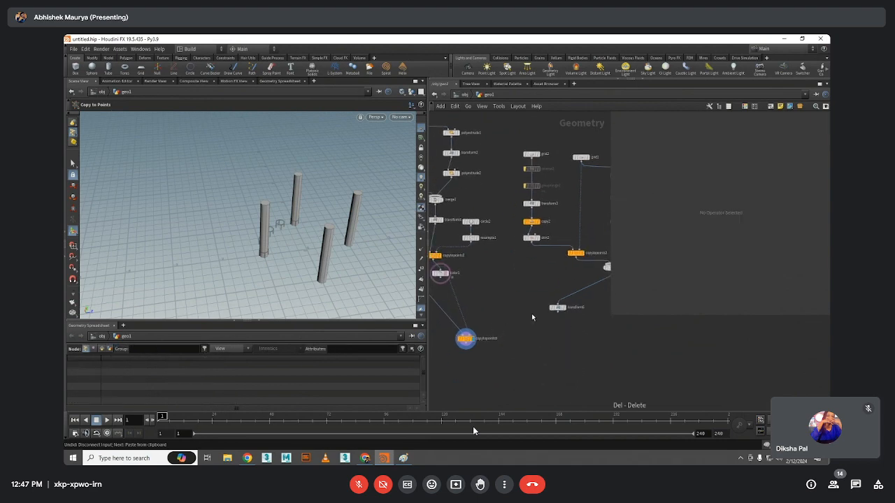
pyautogui.click(556, 307)
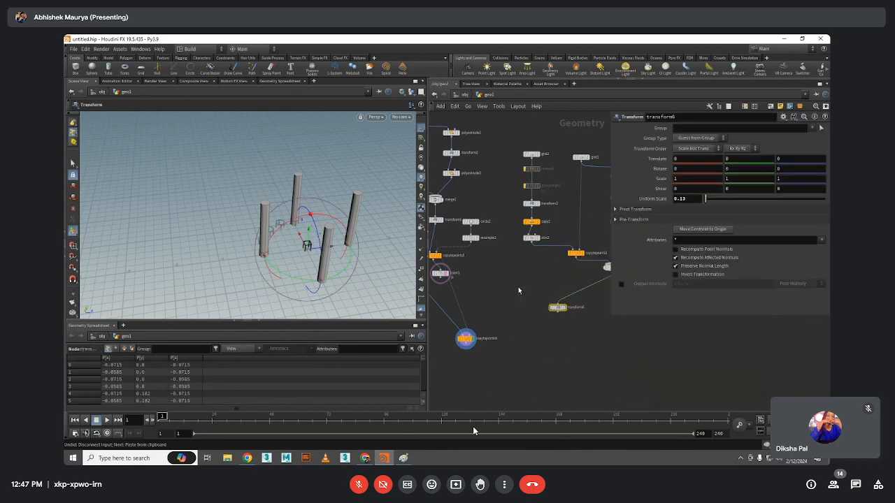
pyautogui.press('Delete')
pyautogui.press('l')
pyautogui.press('l')
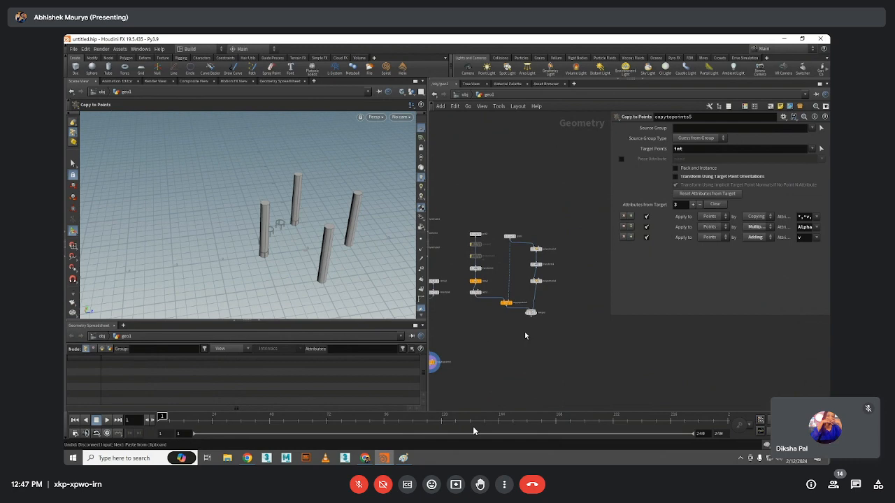
pyautogui.hotkey('ctrl', 'z')
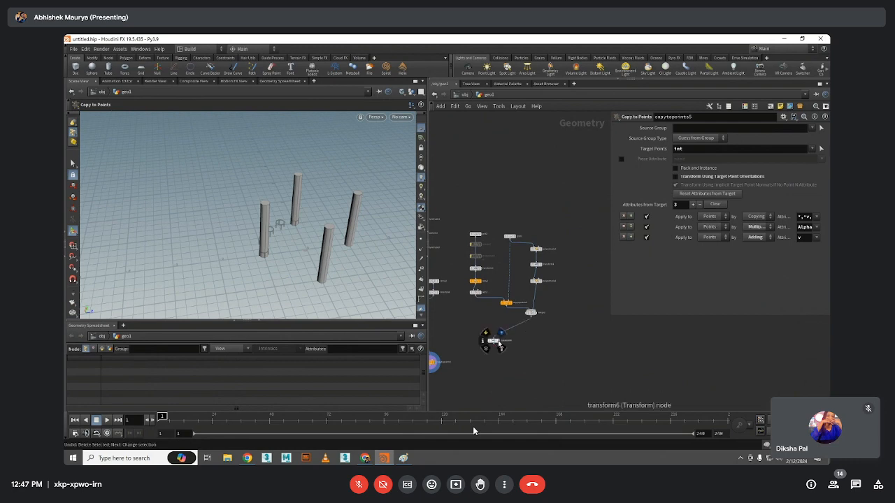
# Display transform6 and examine how the round-table and square-table networks are wired
pyautogui.click(493, 341)
pyautogui.press('h')
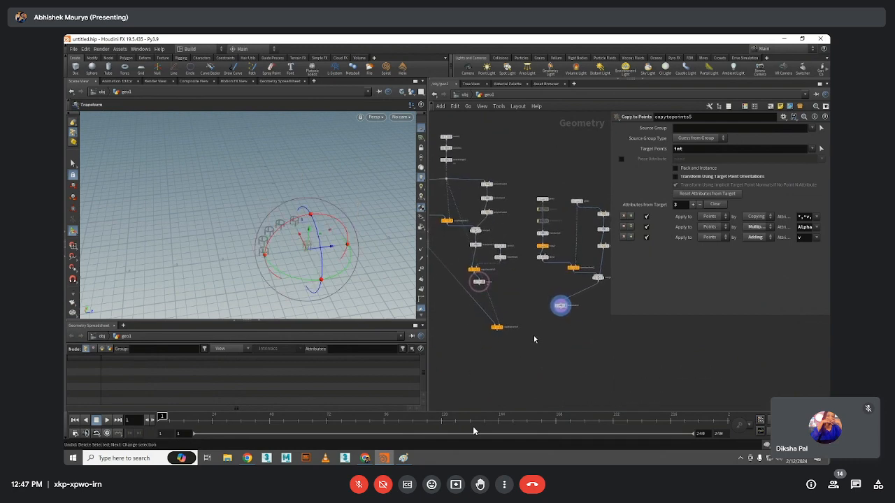
pyautogui.press('Tab')
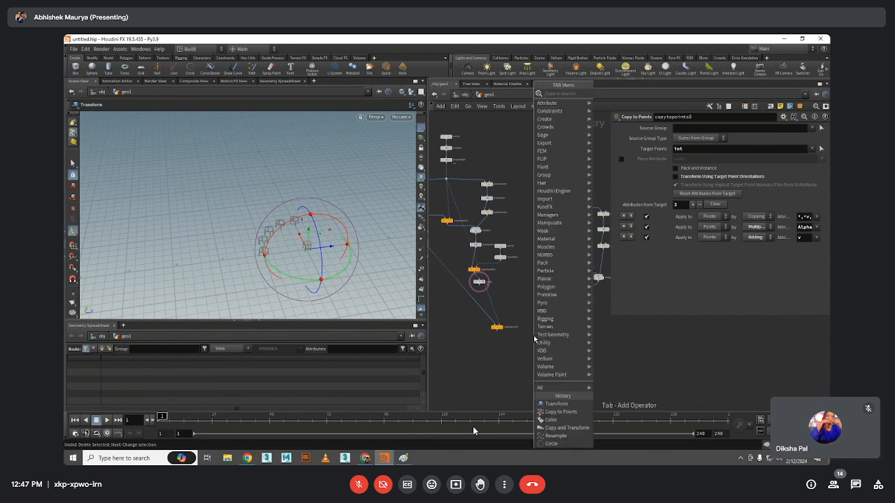
pyautogui.press('Escape')
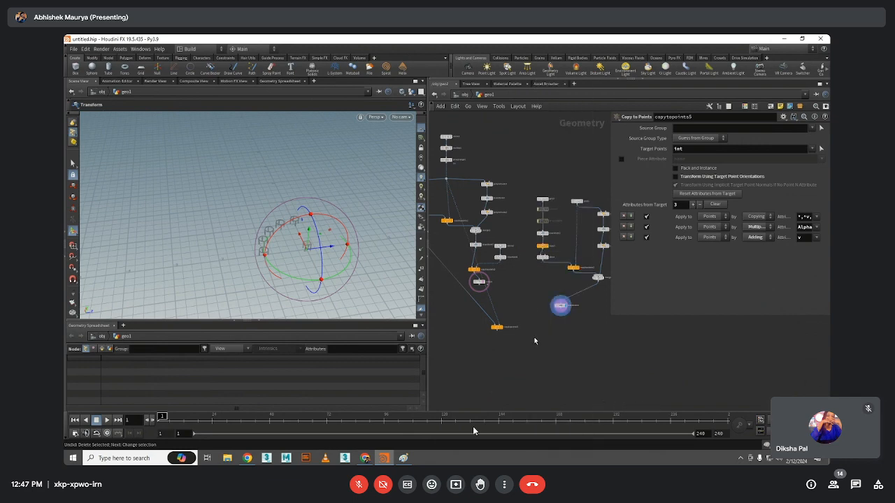
pyautogui.moveTo(534, 330); pyautogui.dragTo(542, 345, button='middle')
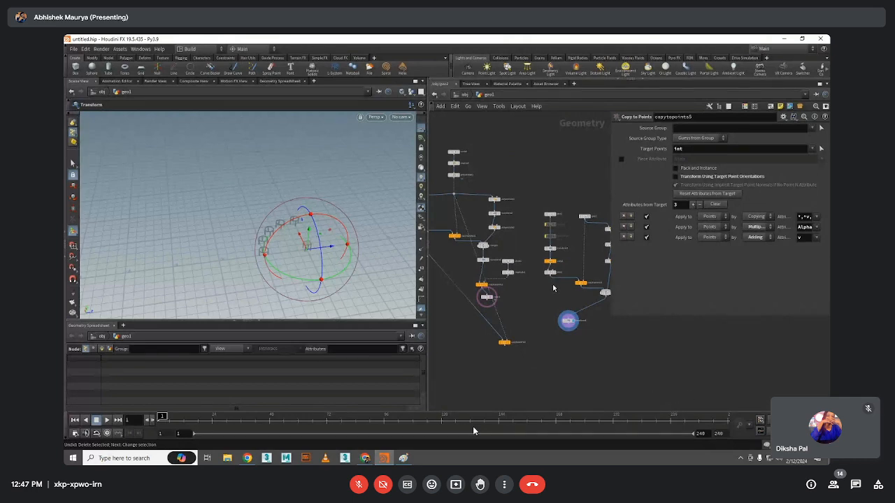
pyautogui.scroll(1, 506, 290)
pyautogui.scroll(2, 506, 290)
pyautogui.moveTo(506, 290); pyautogui.dragTo(564, 320, button='middle')
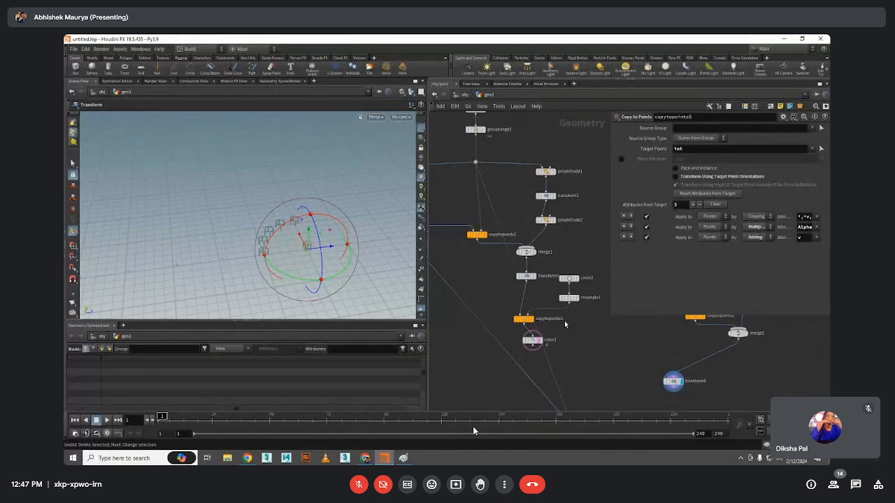
pyautogui.scroll(-3, 568, 348)
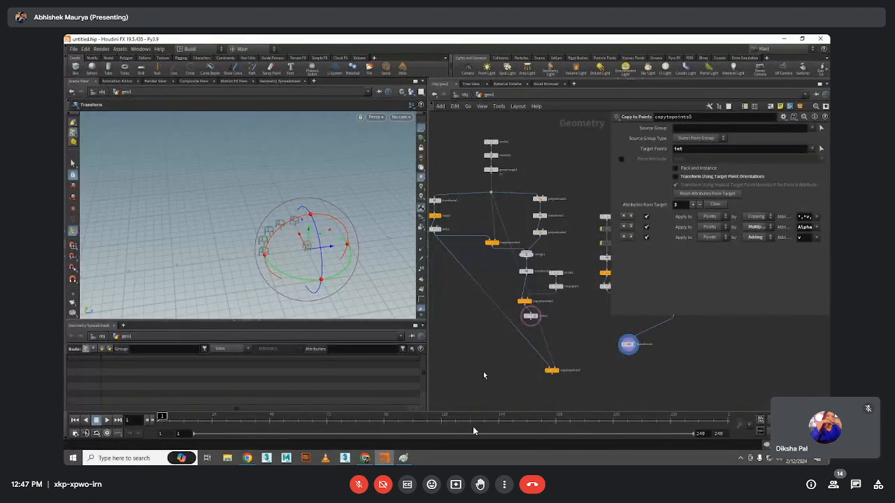
# Display copytopoints5 and wire transform6 into its geometry input in place of the round table legs
pyautogui.click(558, 372)
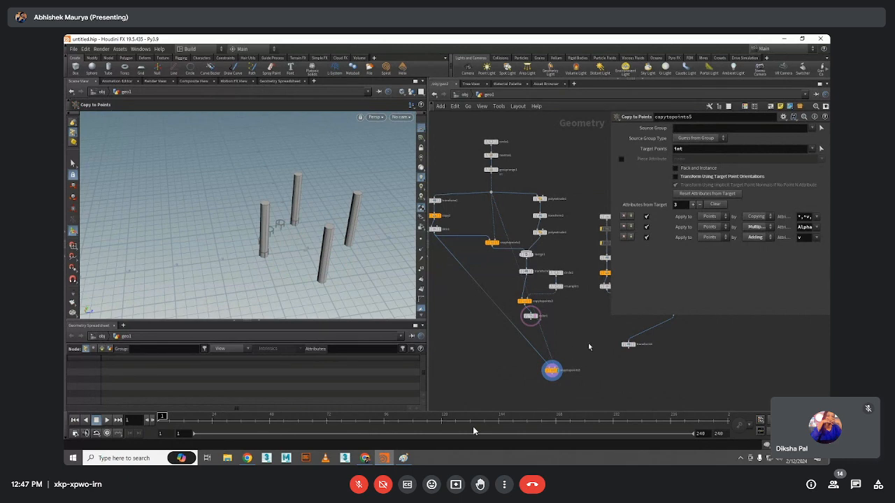
pyautogui.scroll(3, 579, 371)
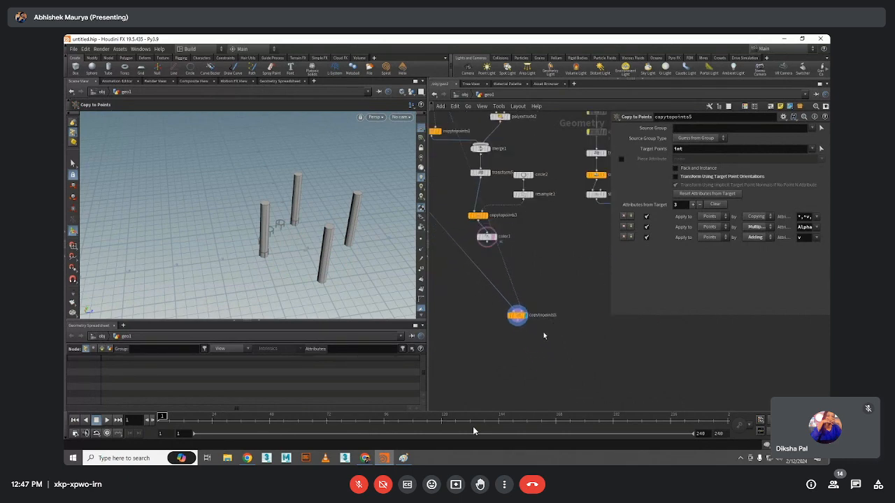
pyautogui.scroll(-2, 545, 332)
pyautogui.scroll(-1, 568, 347)
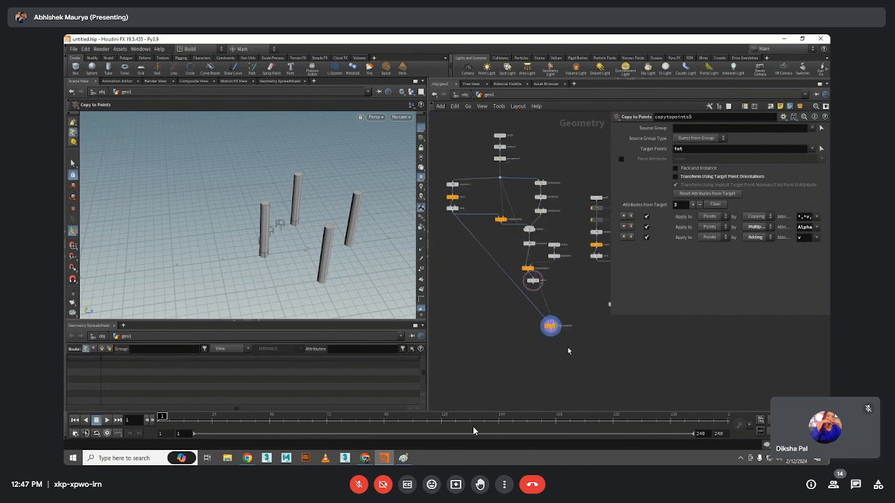
pyautogui.moveTo(566, 344); pyautogui.dragTo(541, 366, button='middle')
pyautogui.click(577, 347)
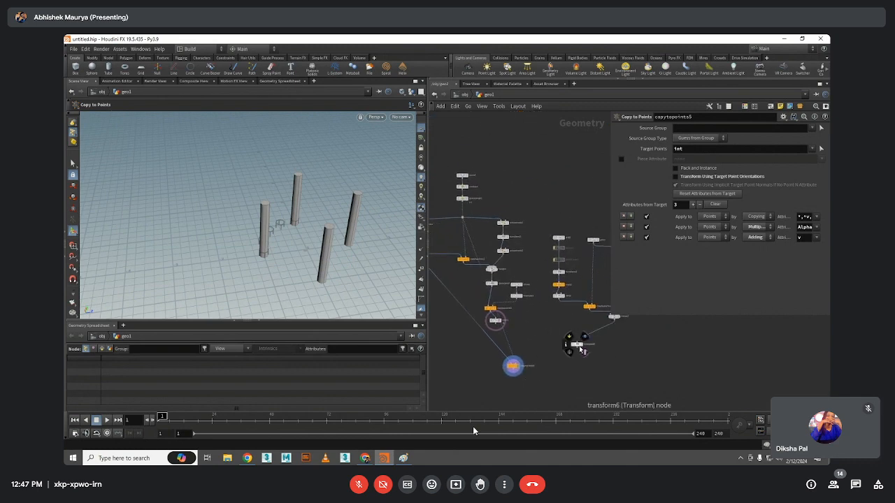
pyautogui.moveTo(577, 352); pyautogui.dragTo(518, 360)
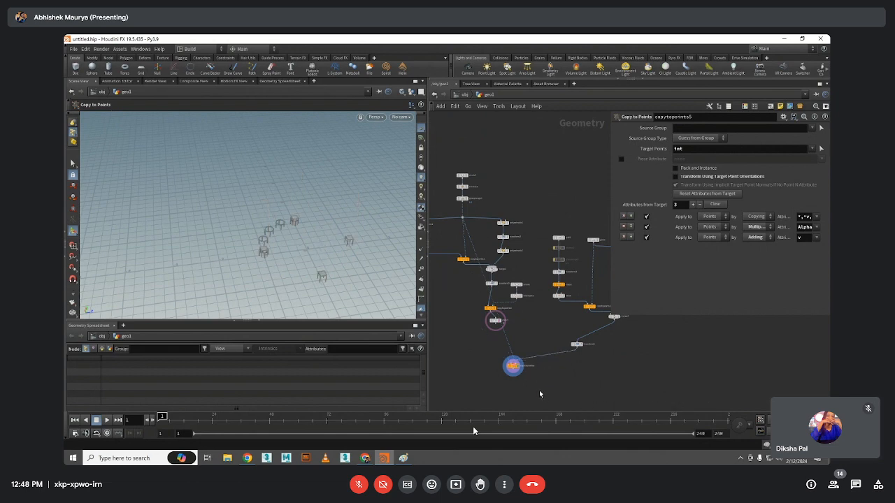
# Set the uniform scale of transform6 to 1
pyautogui.scroll(2, 585, 356)
pyautogui.scroll(1, 586, 356)
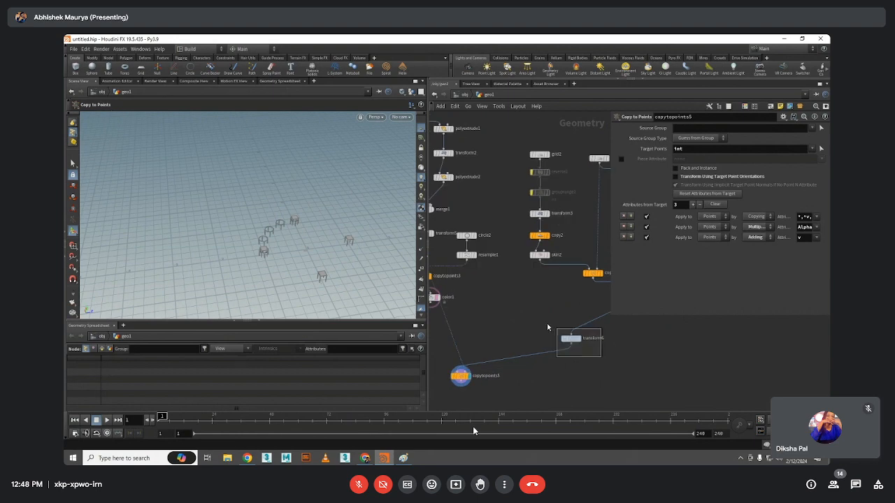
pyautogui.click(570, 338)
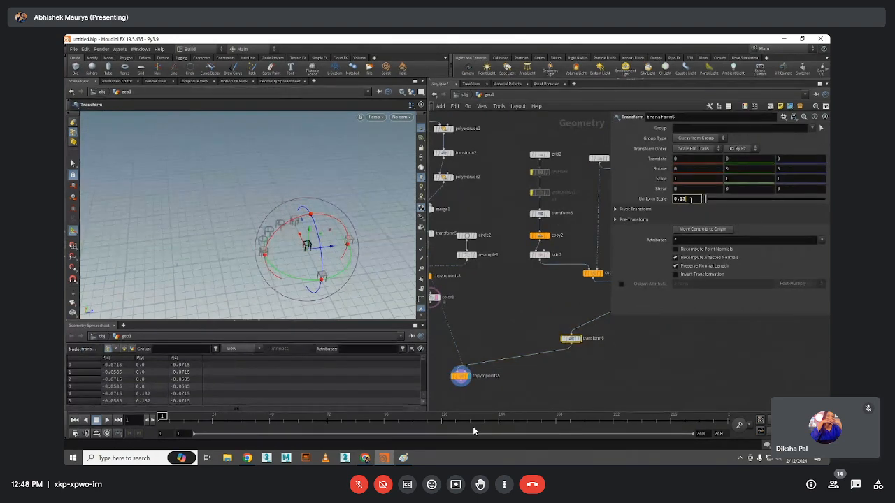
pyautogui.click(690, 200)
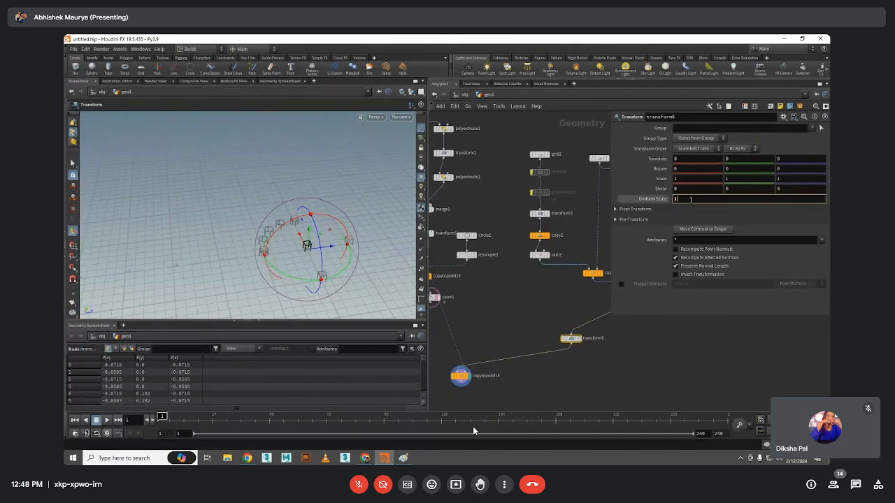
pyautogui.write('1')
pyautogui.press('Return')
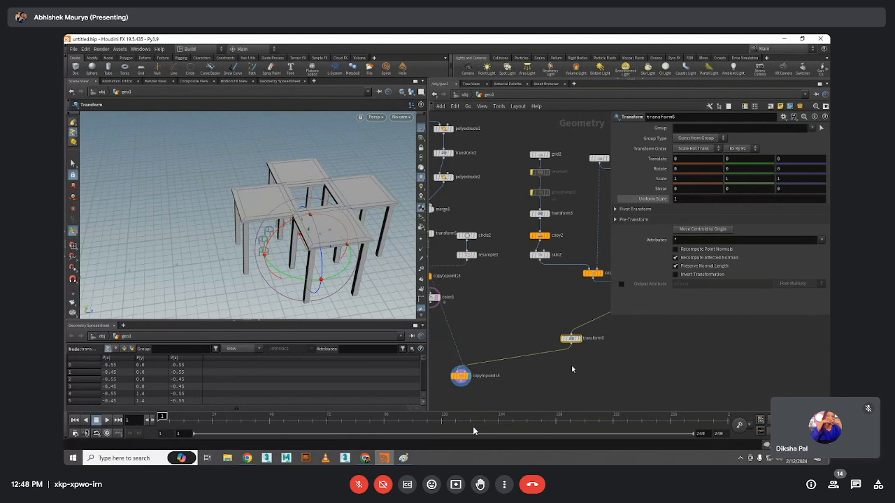
# Add a Merge node in the empty space below copytopoints5
pyautogui.moveTo(577, 359); pyautogui.dragTo(585, 348, button='middle')
pyautogui.press('h')
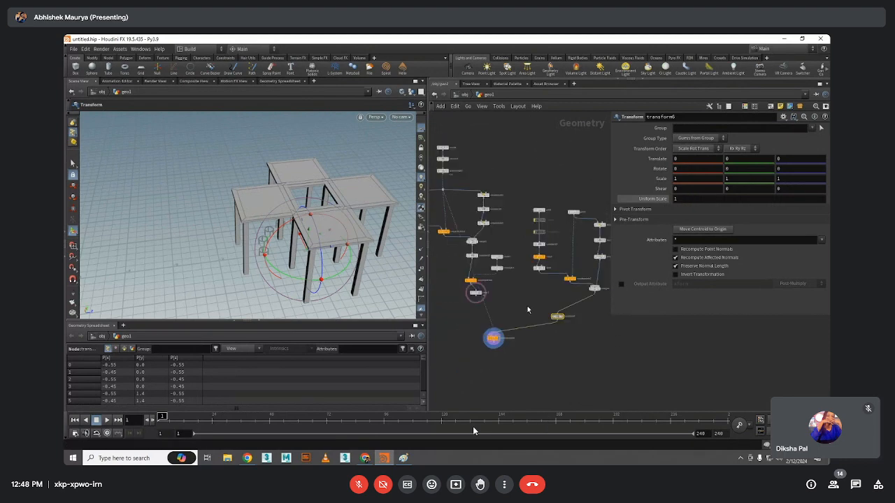
pyautogui.press('Tab')
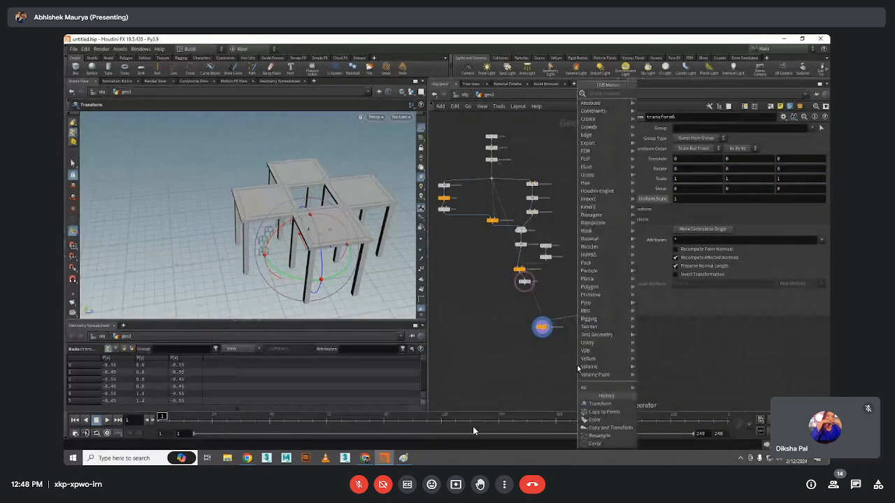
pyautogui.write('me')
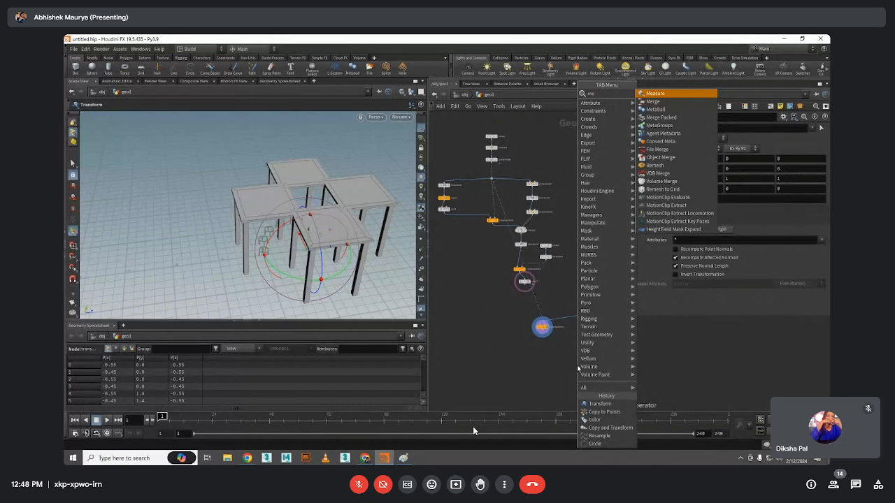
pyautogui.press('Down')
pyautogui.press('Return')
pyautogui.click(576, 365)
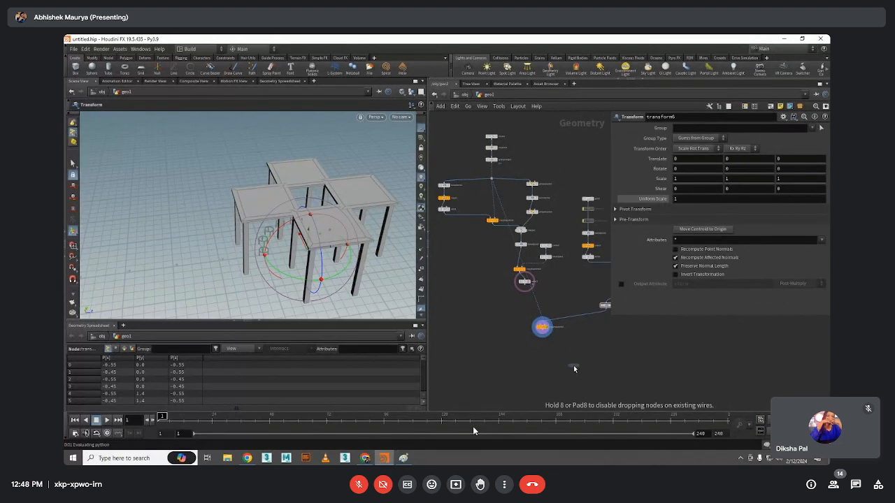
pyautogui.scroll(5, 555, 343)
pyautogui.scroll(-4, 555, 350)
pyautogui.scroll(3, 544, 302)
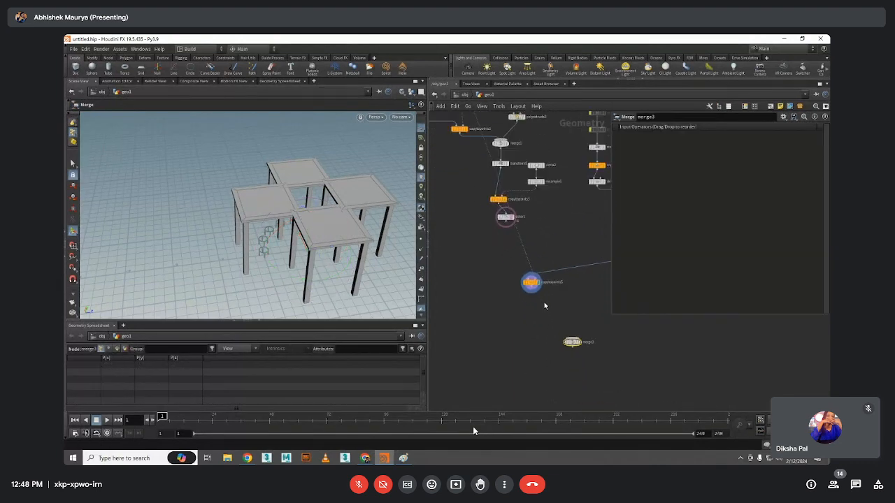
pyautogui.scroll(-4, 544, 301)
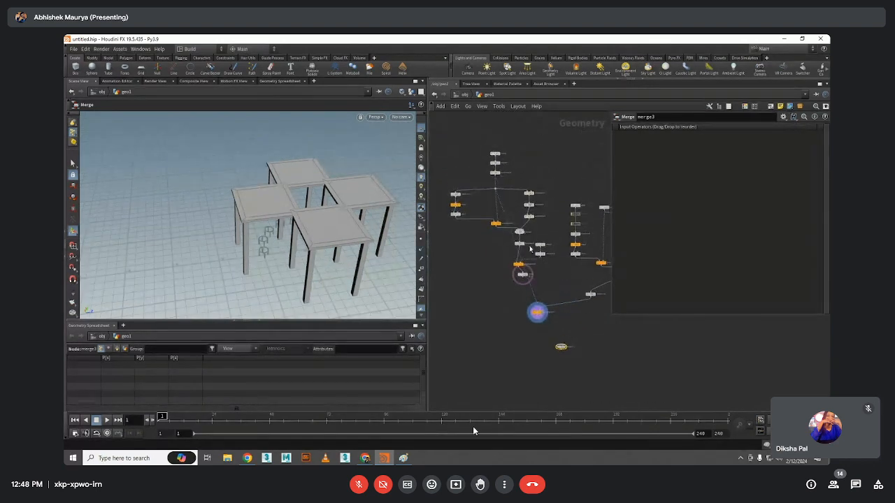
# Display the color1 node below copytopoints3 to view the round tables along the arc
pyautogui.scroll(3, 524, 267)
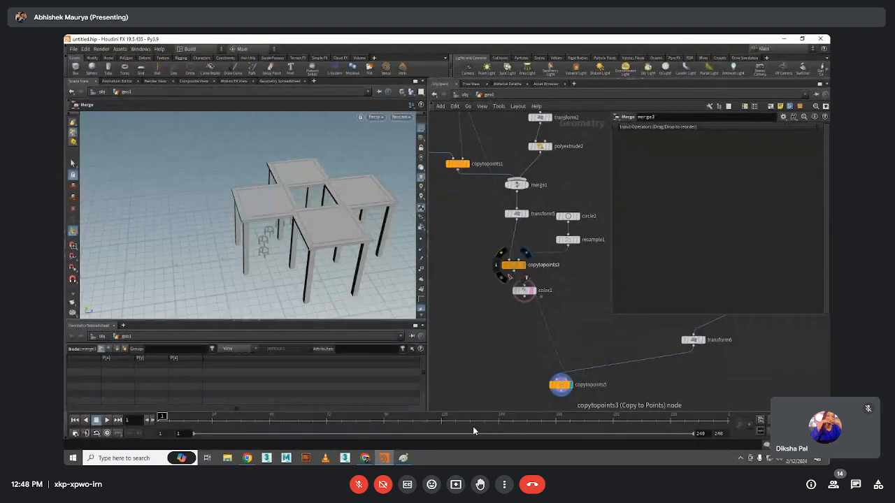
pyautogui.scroll(-2, 510, 276)
pyautogui.scroll(2, 511, 276)
pyautogui.click(503, 296)
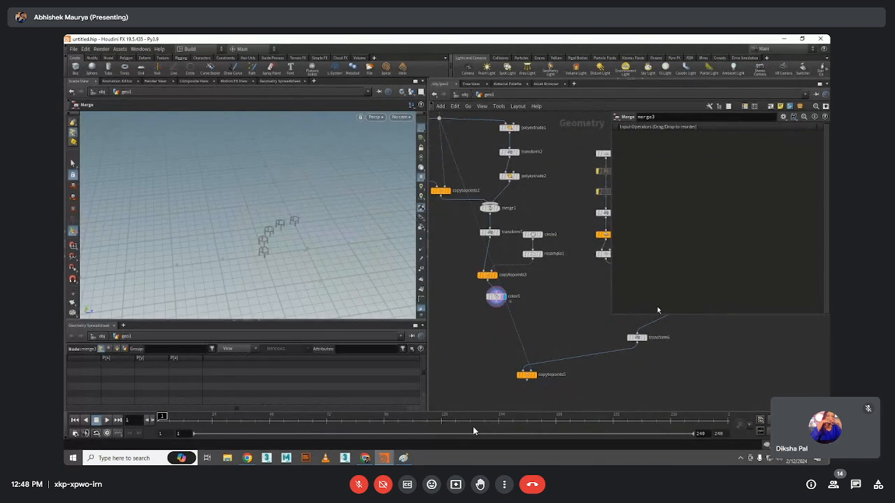
pyautogui.scroll(-2, 590, 343)
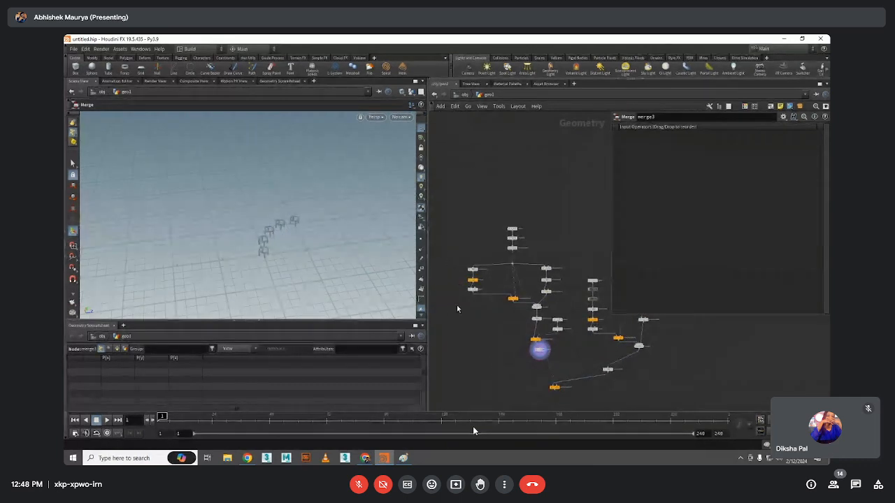
# Delete the stray node flagged with an error, along with the merge3 and copytopoints5 nodes
pyautogui.scroll(2, 457, 305)
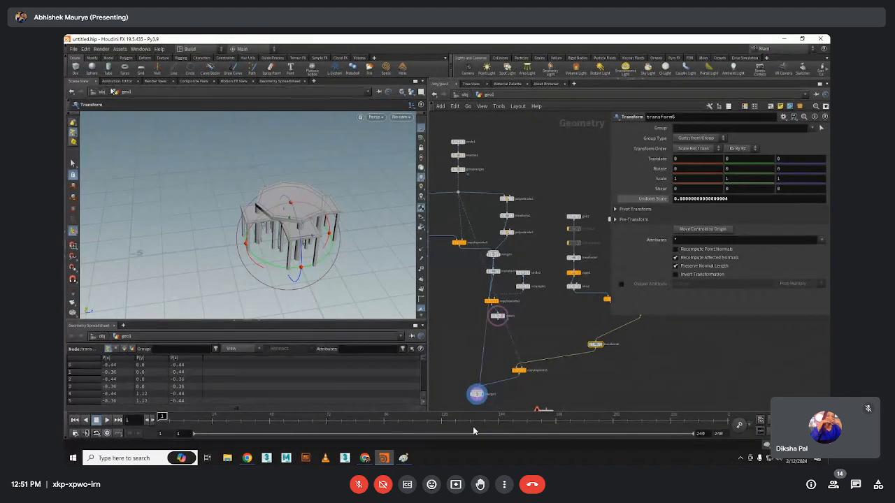
pyautogui.scroll(6, 236, 263)
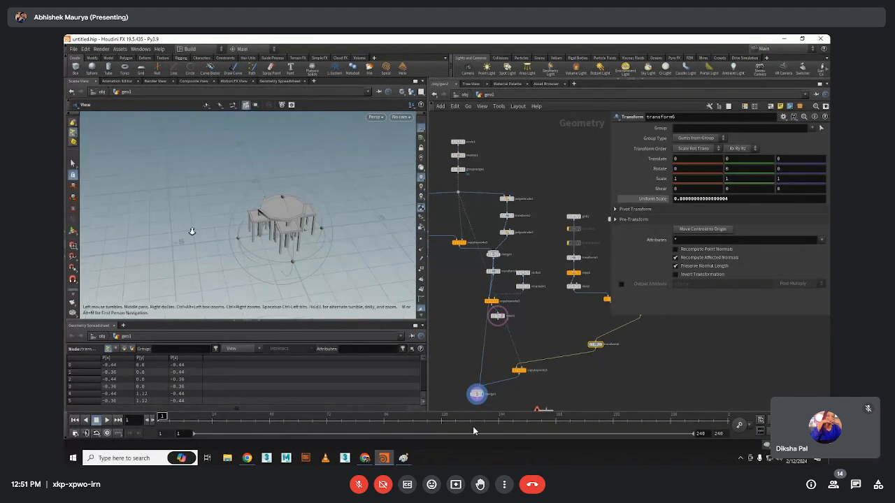
pyautogui.press('h')
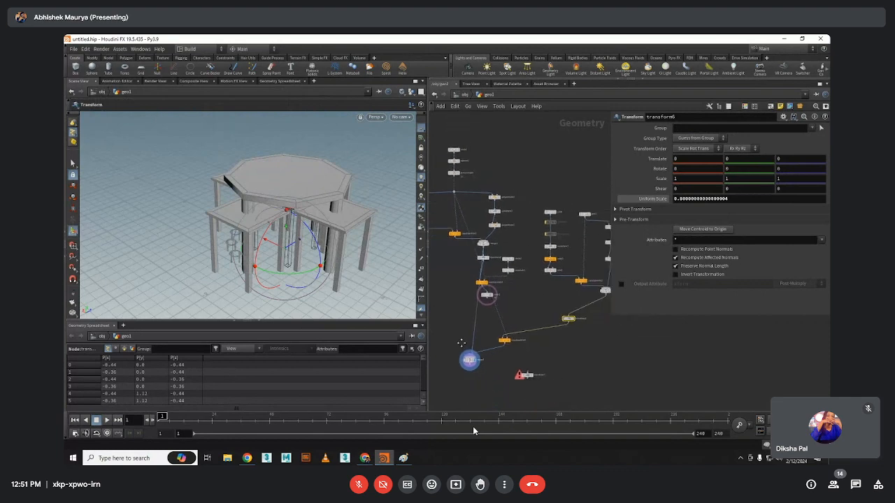
pyautogui.moveTo(500, 344); pyautogui.dragTo(500, 343)
pyautogui.press('Delete')
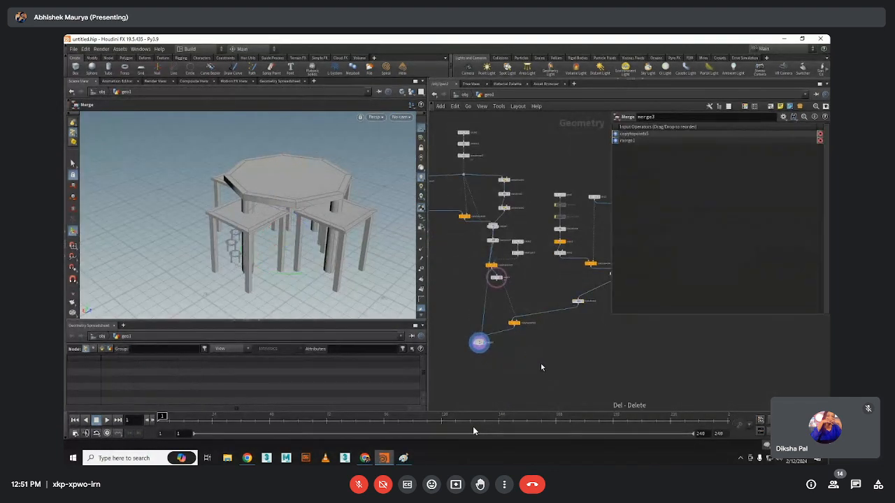
pyautogui.moveTo(541, 363); pyautogui.dragTo(462, 313)
pyautogui.press('Delete')
# Delete the transform6 node below merge2
pyautogui.moveTo(564, 320); pyautogui.dragTo(543, 342, button='middle')
pyautogui.scroll(3, 546, 342)
pyautogui.moveTo(574, 343); pyautogui.dragTo(537, 301)
pyautogui.press('Delete')
pyautogui.press('l')
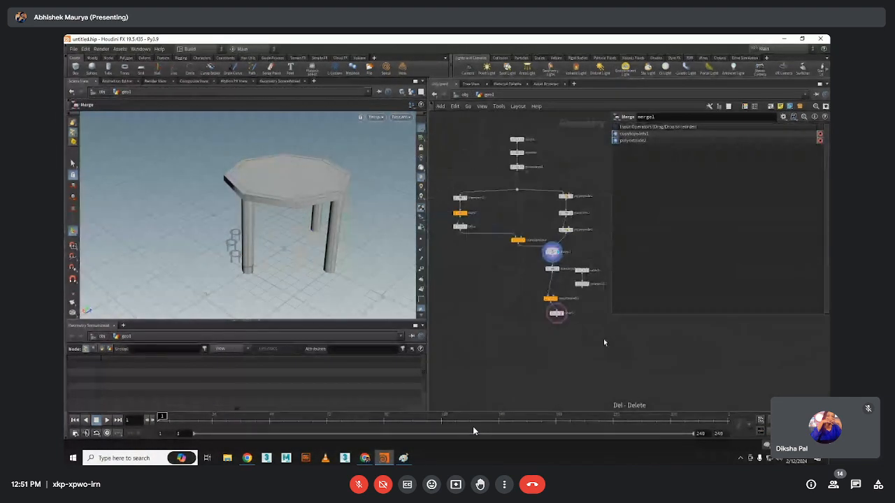
pyautogui.hotkey('ctrl', 'z')
pyautogui.hotkey('ctrl', 'z')
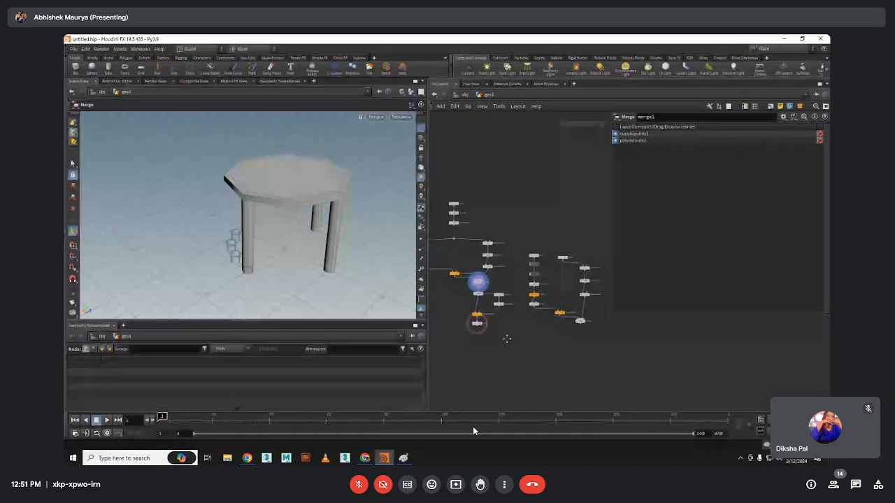
# Select copytopoints1 and display only the round table's copied legs
pyautogui.moveTo(261, 233); pyautogui.dragTo(239, 241)
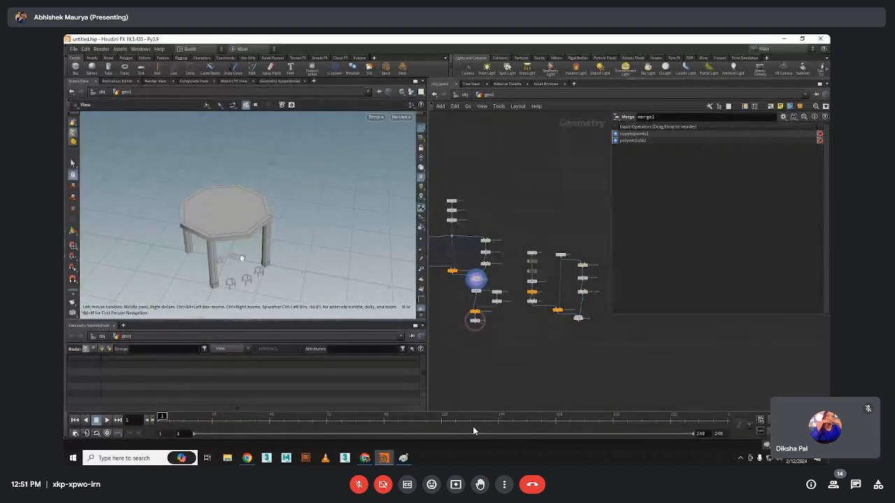
pyautogui.press('Escape')
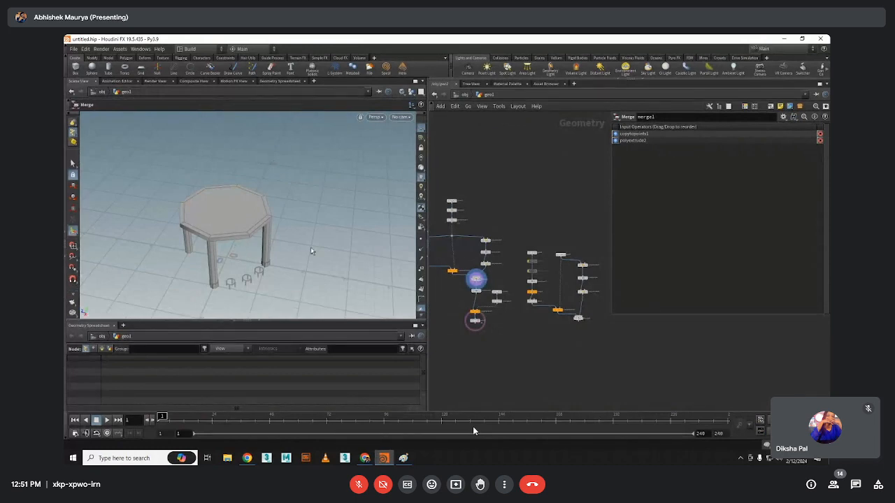
pyautogui.scroll(5, 568, 272)
pyautogui.scroll(2, 568, 272)
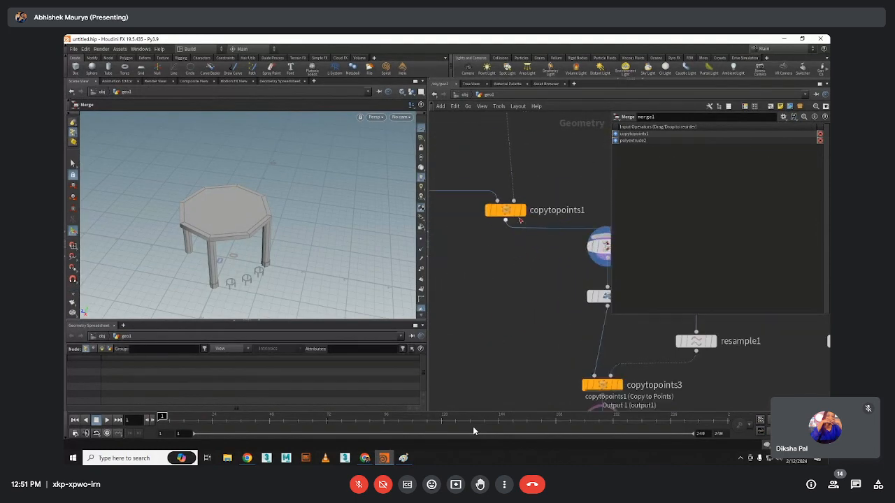
pyautogui.click(508, 207)
pyautogui.moveTo(508, 207); pyautogui.dragTo(459, 176, button='middle')
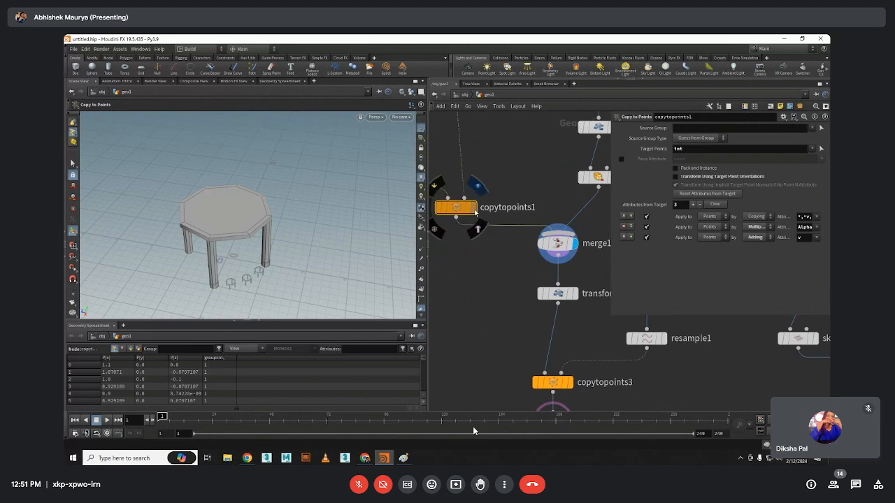
pyautogui.click(474, 207)
pyautogui.scroll(-2, 491, 276)
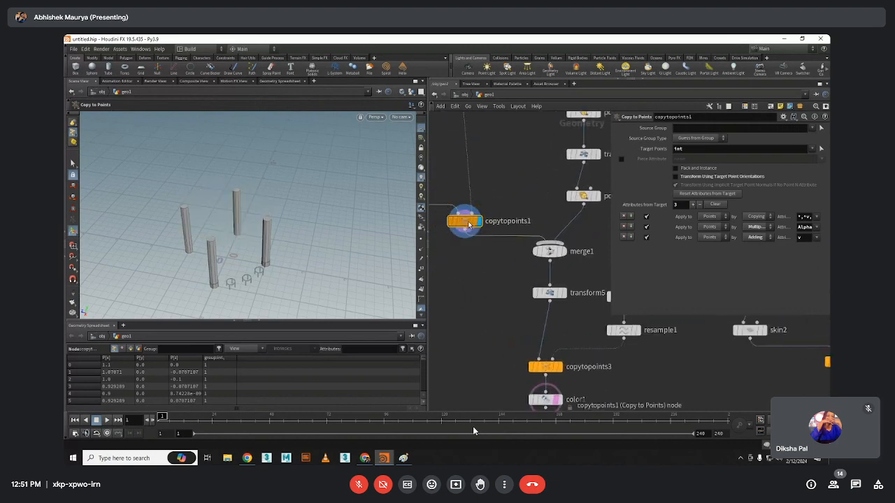
# Duplicate copytopoints1 below the networks and wire merge2, the square table, into the copy's geometry input
pyautogui.scroll(-3, 467, 225)
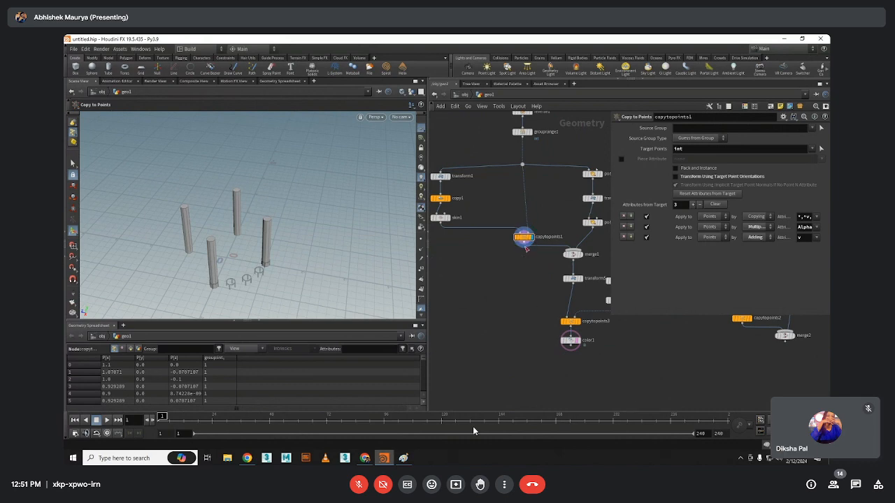
pyautogui.hotkey('ctrl', 'c')
pyautogui.hotkey('ctrl', 'v')
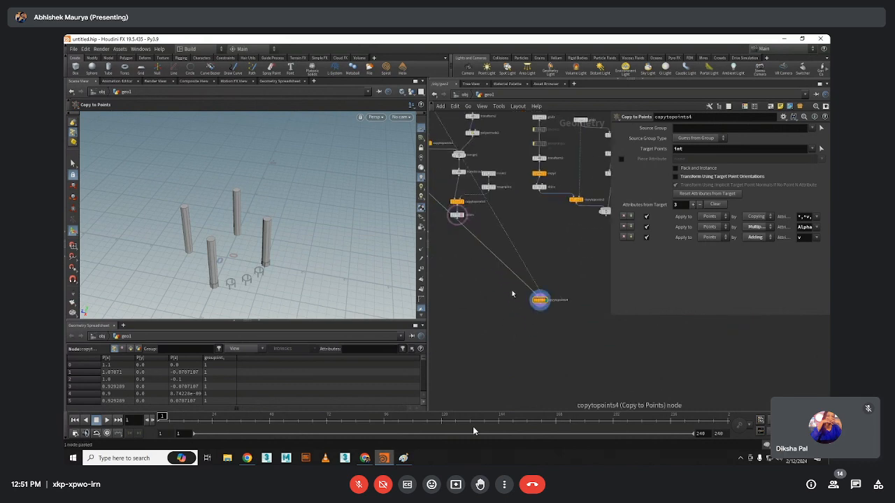
pyautogui.moveTo(548, 332); pyautogui.dragTo(572, 275)
pyautogui.press('Tab')
pyautogui.press('Escape')
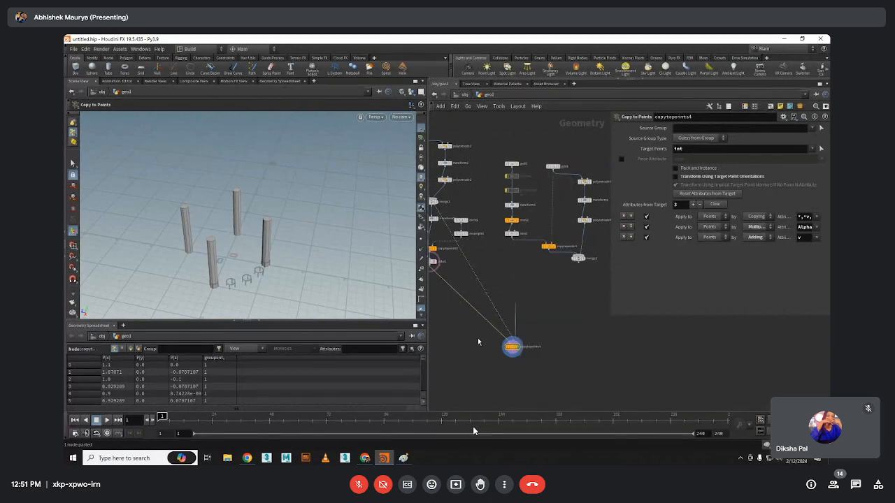
pyautogui.moveTo(504, 344); pyautogui.dragTo(578, 260)
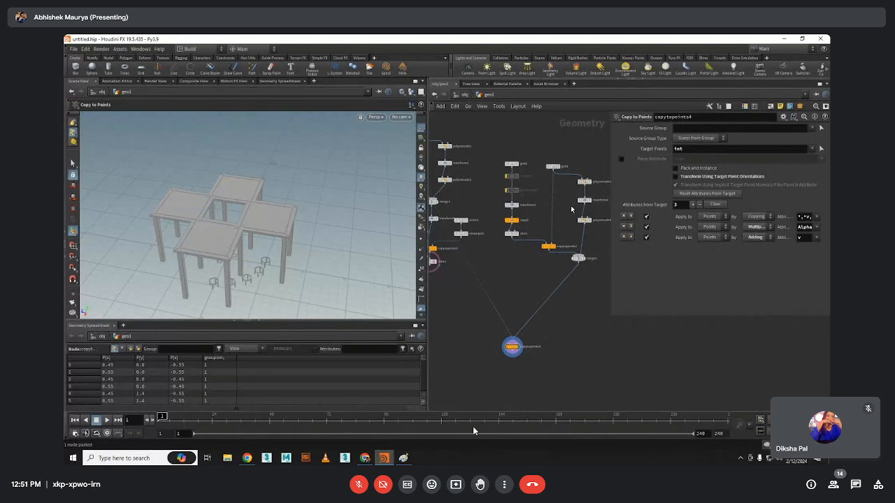
# Set the target points of copytopoints4 to !int
pyautogui.scroll(2, 483, 345)
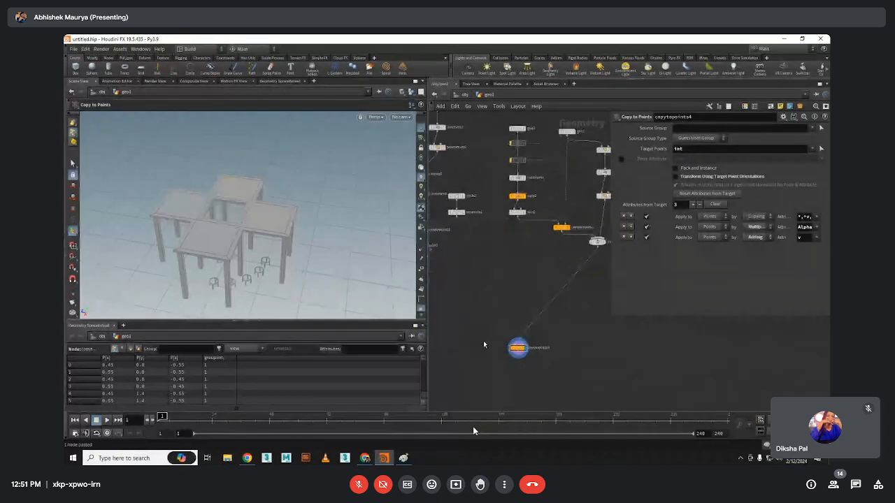
pyautogui.click(699, 148)
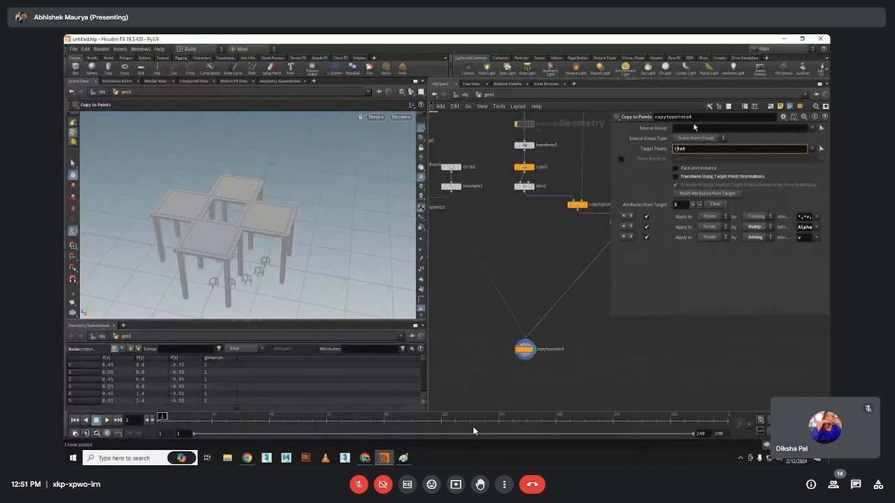
pyautogui.press('Return')
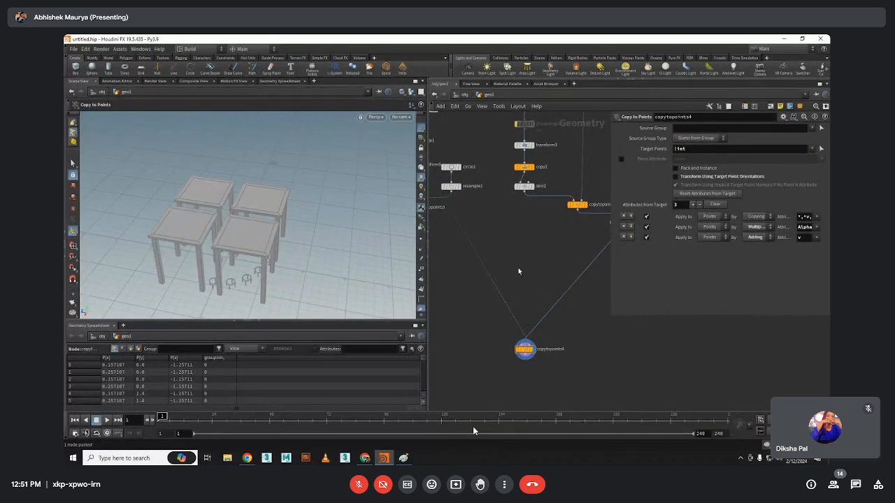
# Display merge1 to examine the round table, and compare it with the square tables of copytopoints4
pyautogui.moveTo(519, 272); pyautogui.dragTo(557, 265, button='middle')
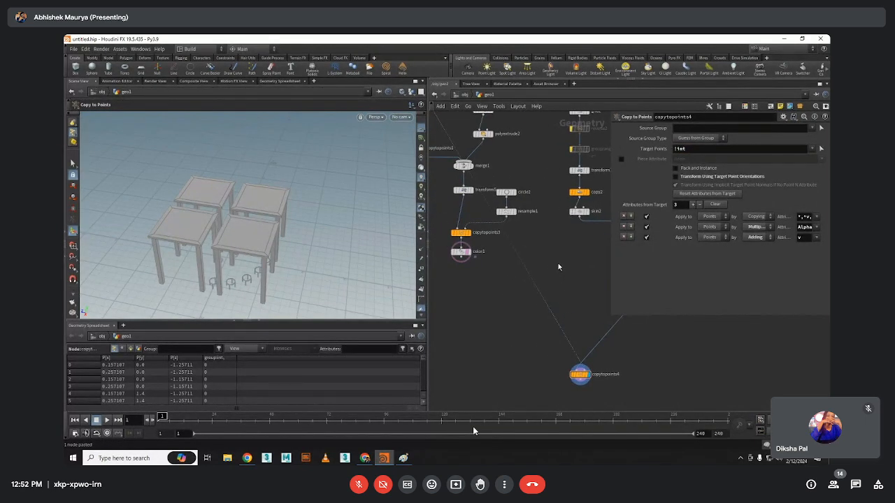
pyautogui.moveTo(557, 263); pyautogui.dragTo(514, 228, button='middle')
pyautogui.scroll(2, 515, 229)
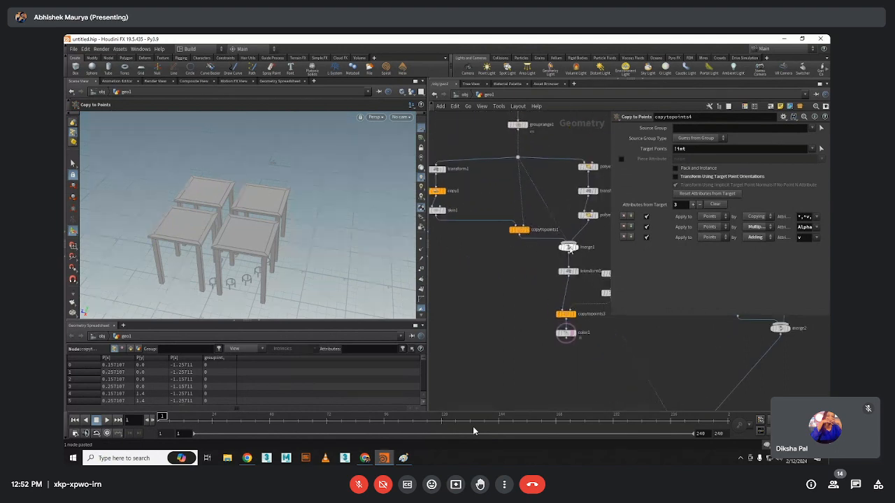
pyautogui.click(576, 248)
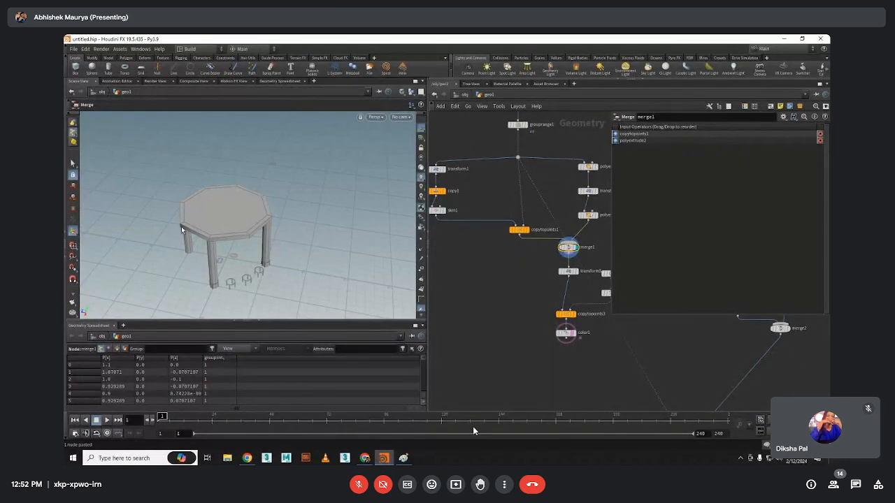
pyautogui.moveTo(186, 231); pyautogui.dragTo(244, 237)
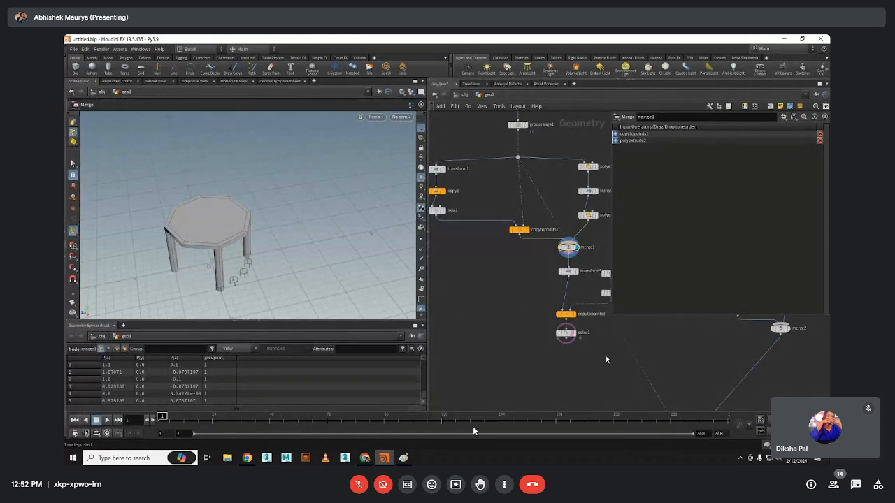
pyautogui.moveTo(605, 359); pyautogui.dragTo(552, 341, button='middle')
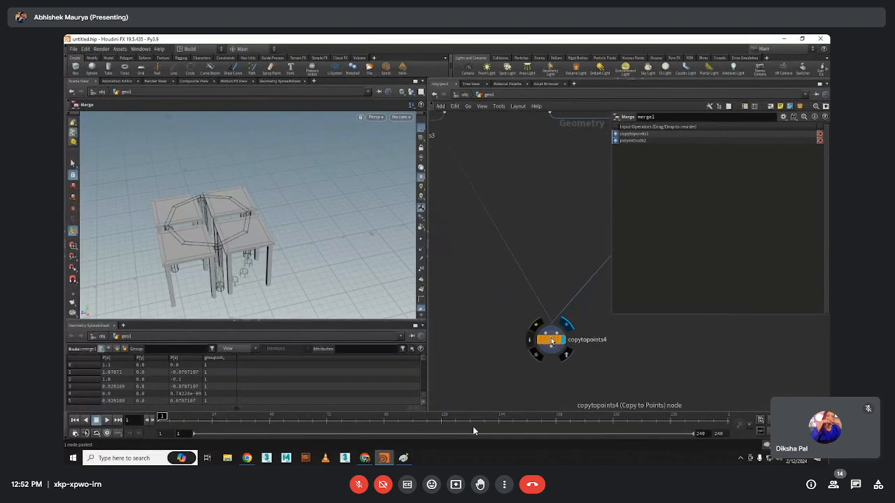
pyautogui.click(551, 341)
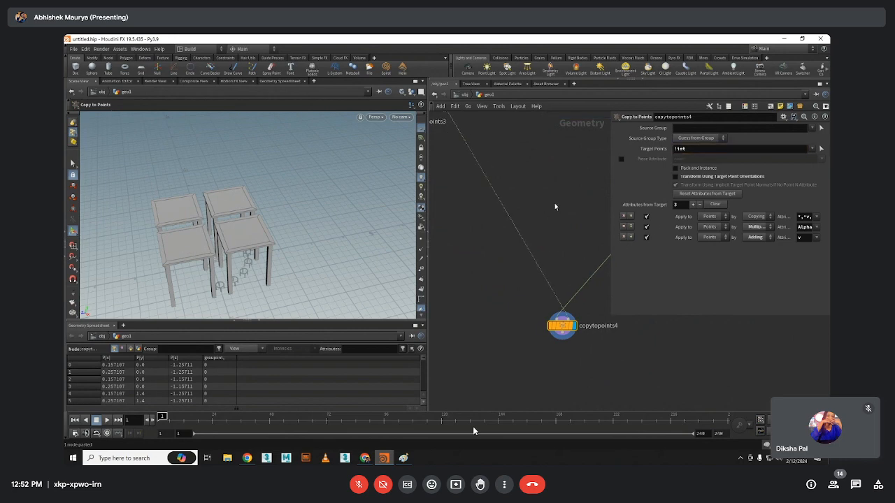
pyautogui.scroll(-2, 510, 300)
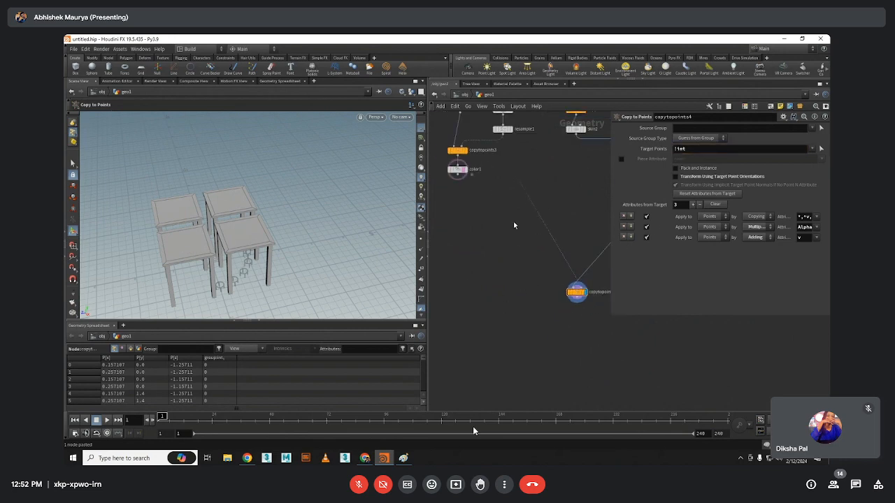
pyautogui.press('Tab')
pyautogui.write('measure')
pyautogui.press('Return')
pyautogui.hotkey('ctrl', 'z')
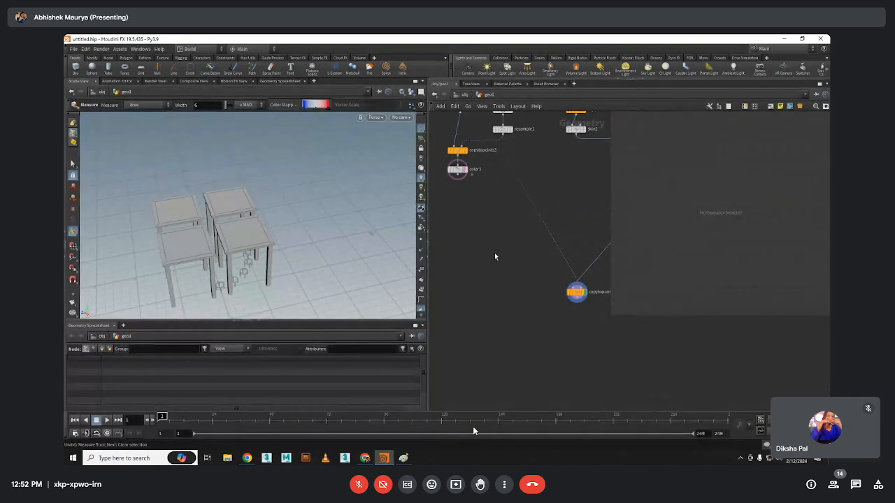
# Add a Merge node beside copytopoints4 and move the arc's circle and copy nodes further down the network
pyautogui.press('Tab')
pyautogui.write('me')
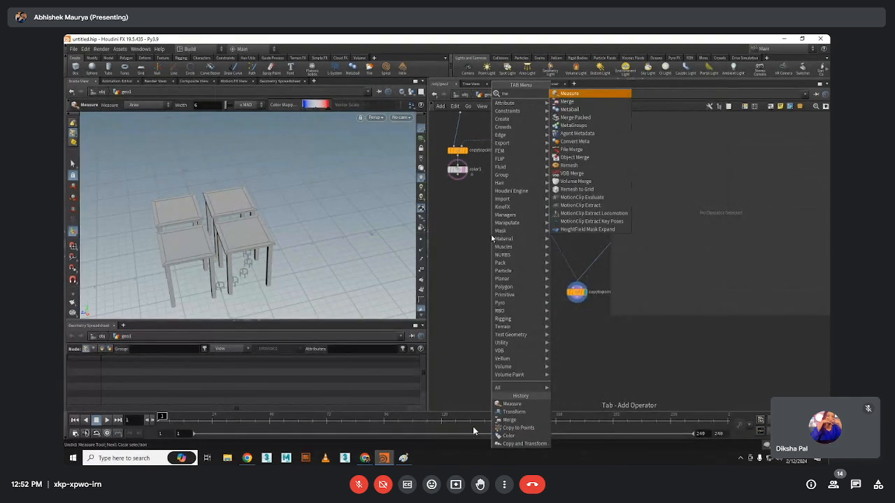
pyautogui.write('r')
pyautogui.press('Return')
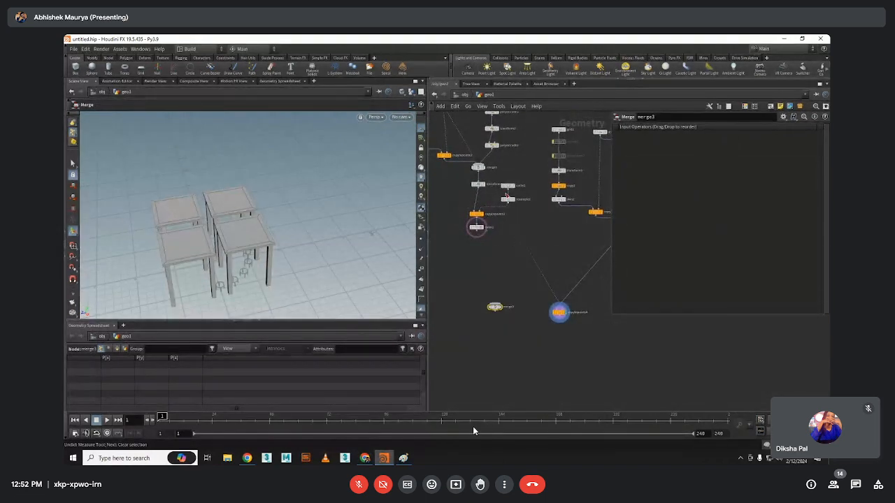
pyautogui.press('Tab')
pyautogui.write('circle')
pyautogui.press('Return')
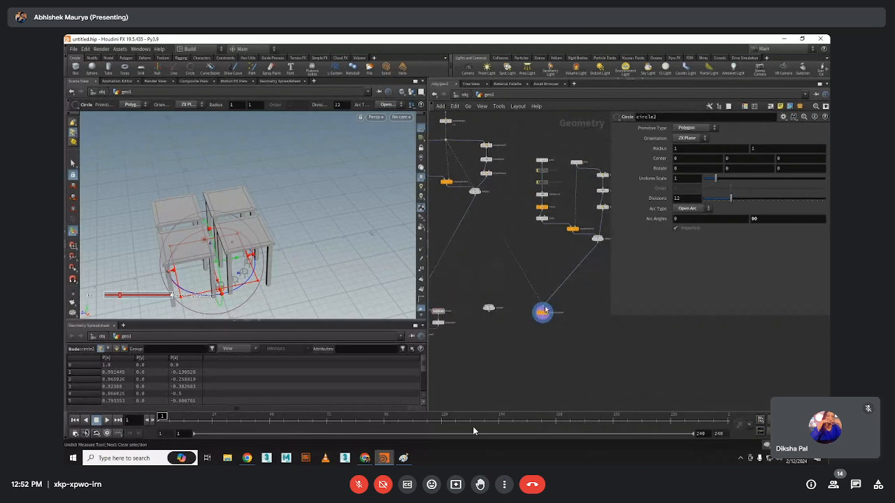
pyautogui.moveTo(545, 310); pyautogui.dragTo(477, 243)
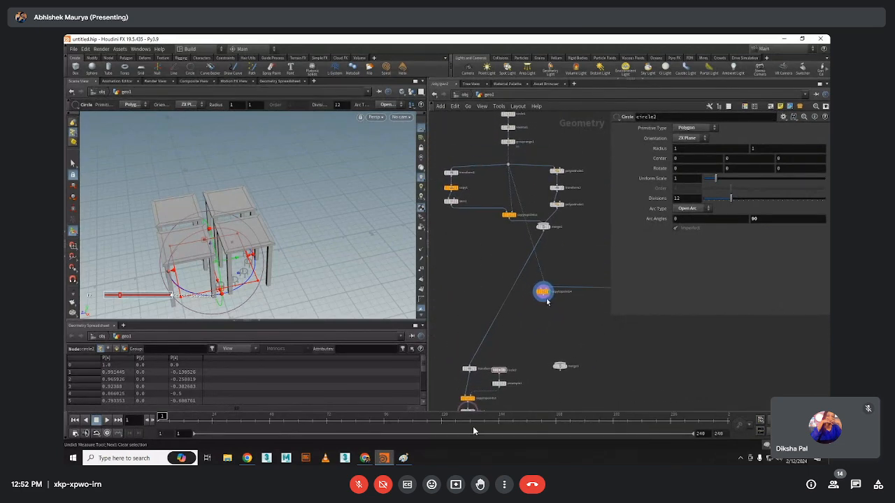
# Combine the round table from merge1 with the square tables of copytopoints4 in merge3, and display merge3
pyautogui.click(542, 180)
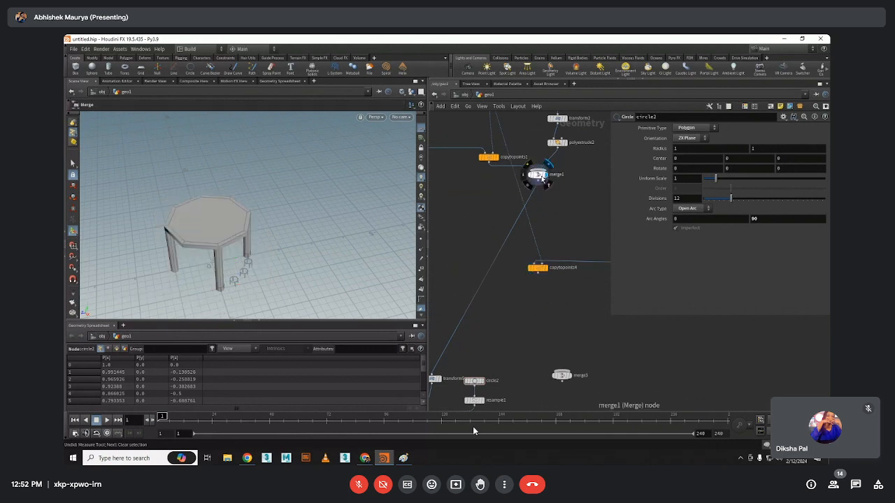
pyautogui.click(508, 265)
pyautogui.moveTo(501, 265); pyautogui.dragTo(599, 273)
pyautogui.moveTo(499, 181); pyautogui.dragTo(485, 286)
pyautogui.click(529, 373)
pyautogui.scroll(2, 525, 374)
pyautogui.press('Escape')
pyautogui.moveTo(209, 210); pyautogui.dragTo(251, 185)
pyautogui.press('s')
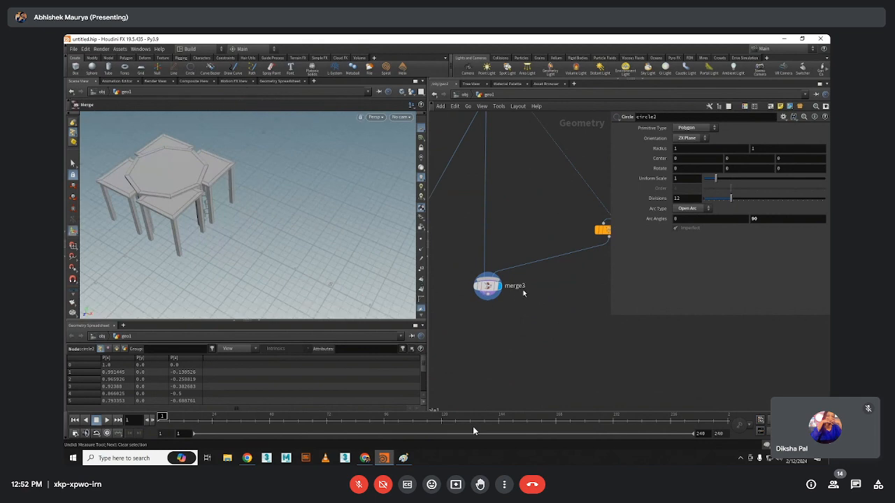
# Insert a Transform between copytopoints4 and merge3 and set its uniform scale to 0.7
pyautogui.scroll(-2, 517, 294)
pyautogui.press('Tab')
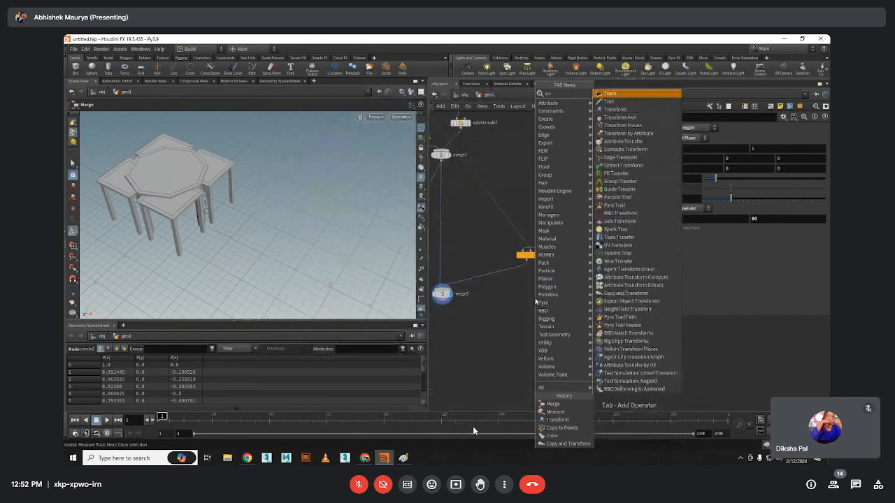
pyautogui.click(629, 92)
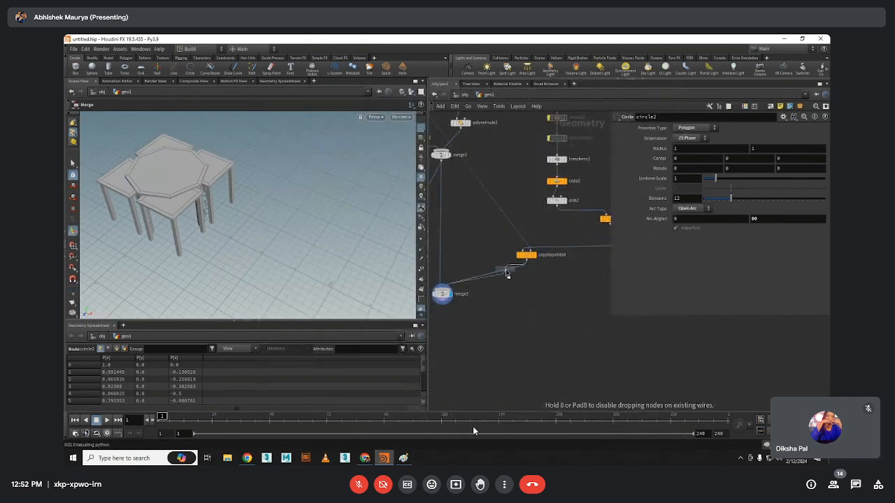
pyautogui.click(530, 274)
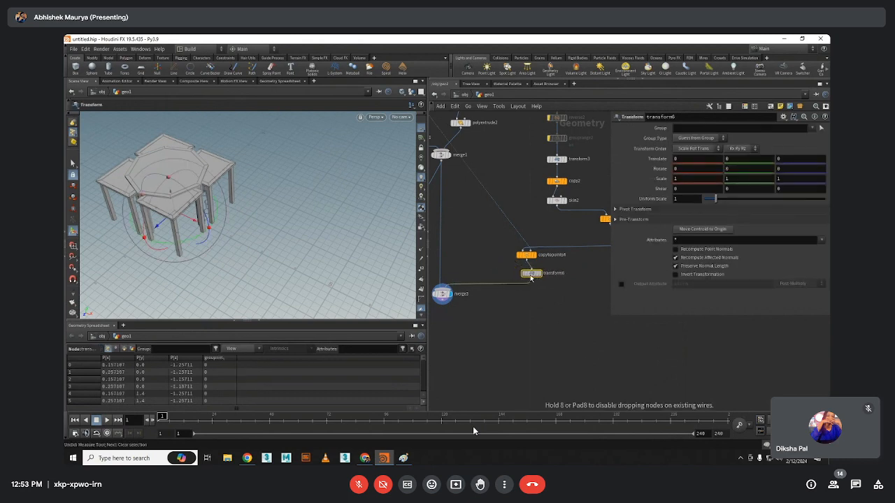
pyautogui.click(688, 200)
pyautogui.write('0.7')
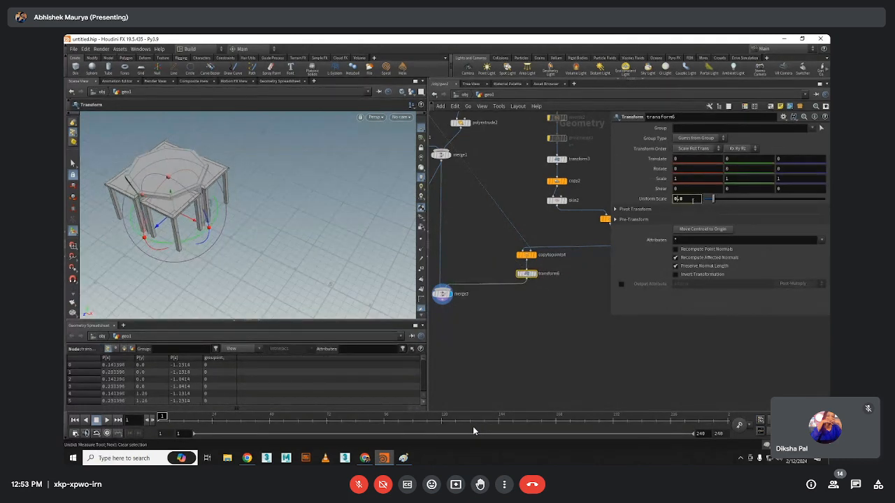
pyautogui.press('Return')
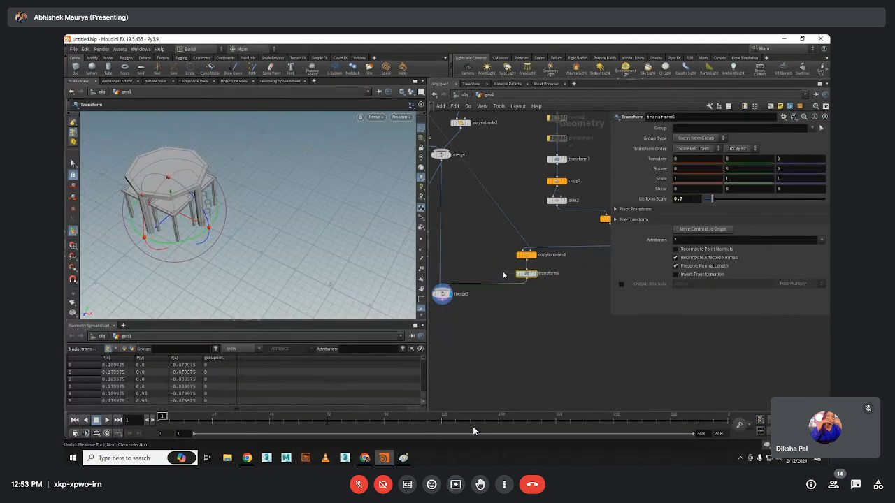
# Move the 0.7-scale Transform between merge2 and copytopoints4, and set its Y rotation to 25.3
pyautogui.hotkey('ctrl', 'x')
pyautogui.hotkey('ctrl', 'v')
pyautogui.moveTo(534, 299); pyautogui.dragTo(552, 266)
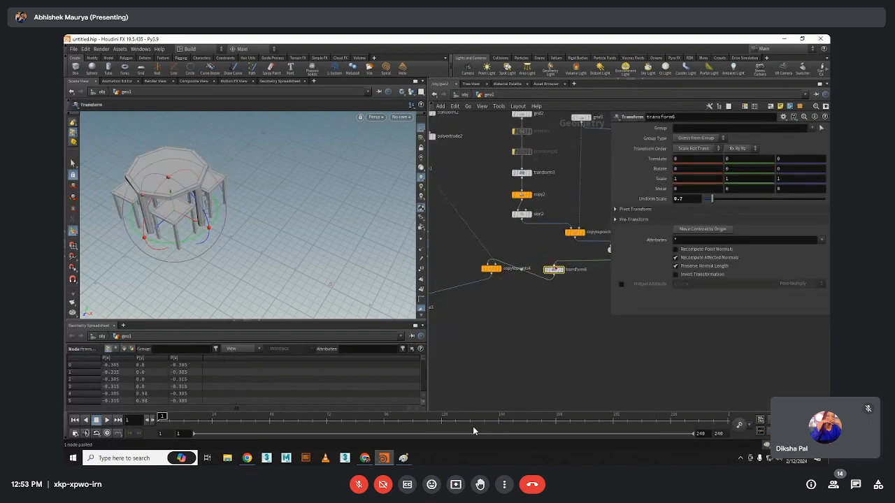
pyautogui.moveTo(499, 279); pyautogui.dragTo(529, 267, button='middle')
pyautogui.moveTo(529, 267); pyautogui.dragTo(530, 290)
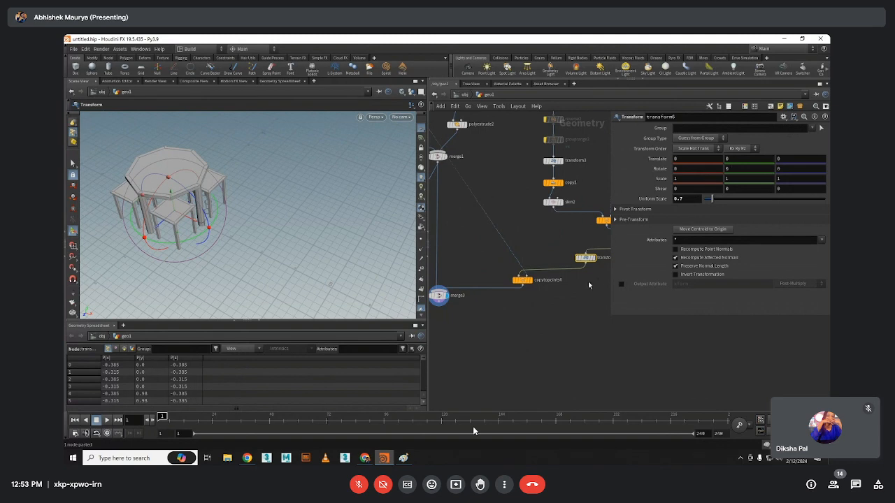
pyautogui.moveTo(588, 285); pyautogui.dragTo(532, 283, button='middle')
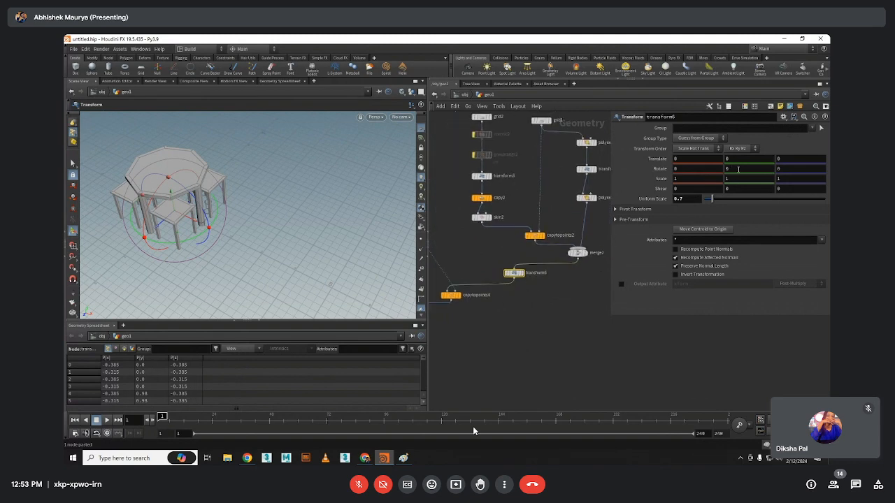
pyautogui.moveTo(737, 168)
pyautogui.mouseDown(button='middle')
pyautogui.moveTo(762, 168)
pyautogui.moveTo(744, 168)
pyautogui.mouseUp(button='middle')
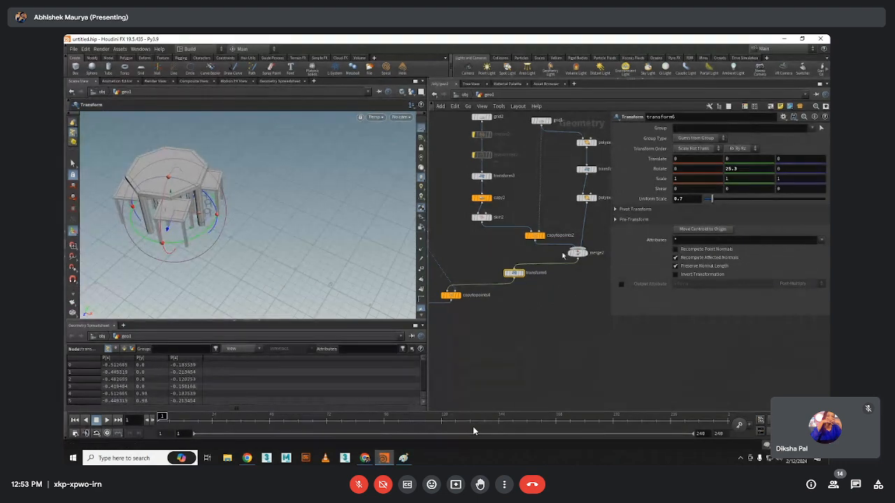
# Bypass transform6, insert a copy of the Transform after copytopoints4, and try rotating the square tables about Y with it
pyautogui.hotkey('ctrl', 'c')
pyautogui.moveTo(487, 260); pyautogui.dragTo(546, 254, button='middle')
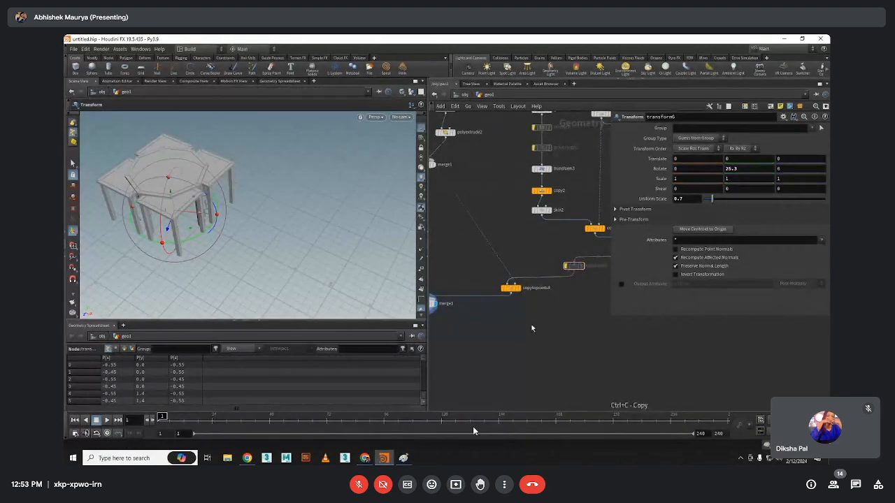
pyautogui.hotkey('ctrl', 'v')
pyautogui.moveTo(535, 330); pyautogui.dragTo(572, 324, button='middle')
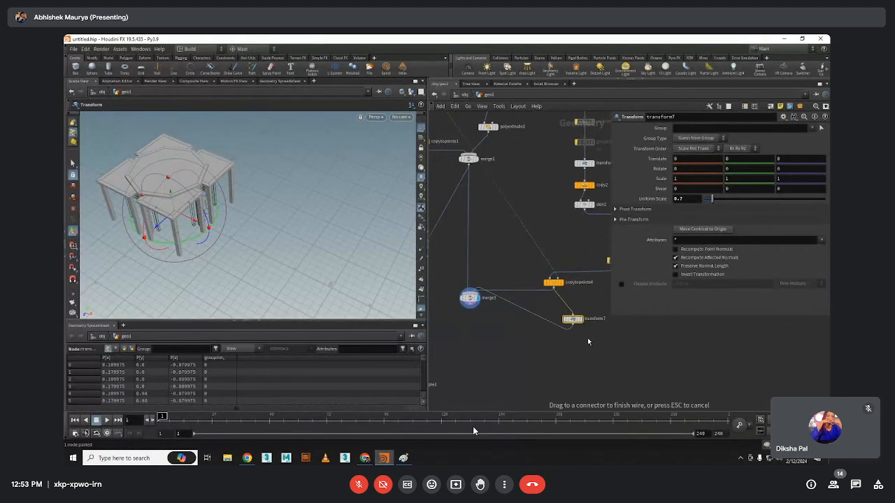
pyautogui.click(572, 316)
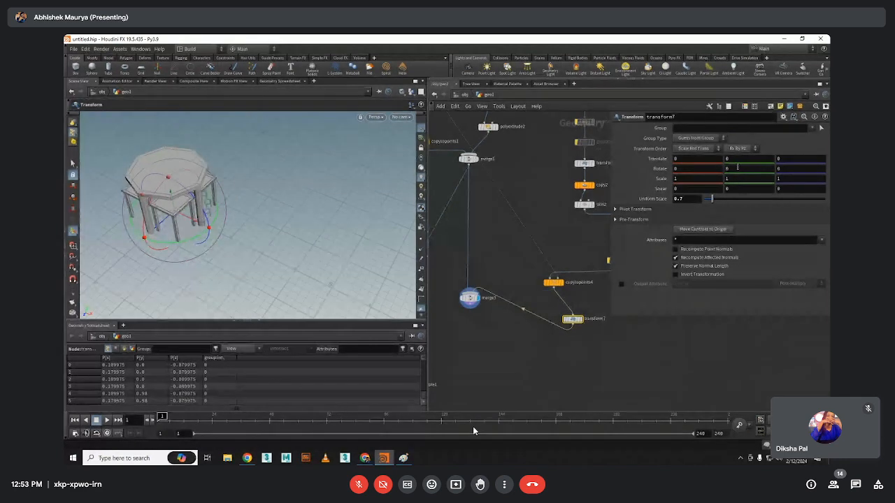
pyautogui.moveTo(737, 167); pyautogui.dragTo(776, 167, button='middle')
pyautogui.hotkey('ctrl', 'z')
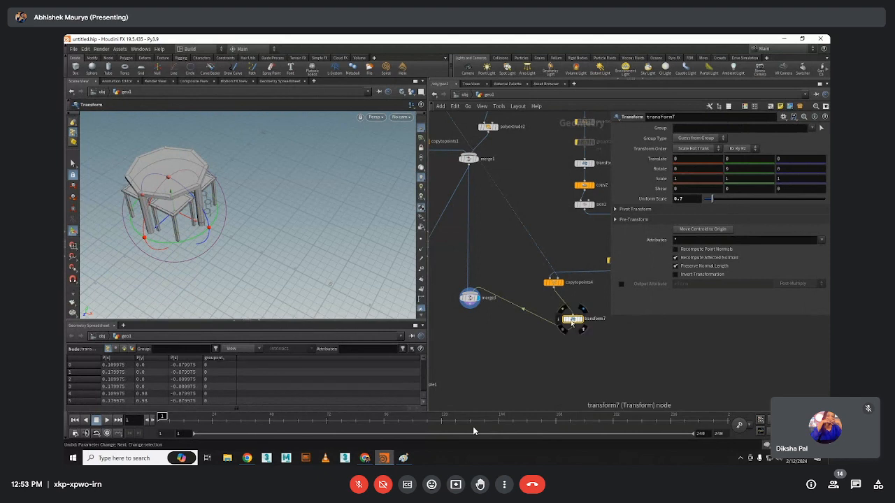
# Bypass transform7, re-enable transform6 with a Y rotation of 52.1, and display the merged set at merge3
pyautogui.click(577, 262)
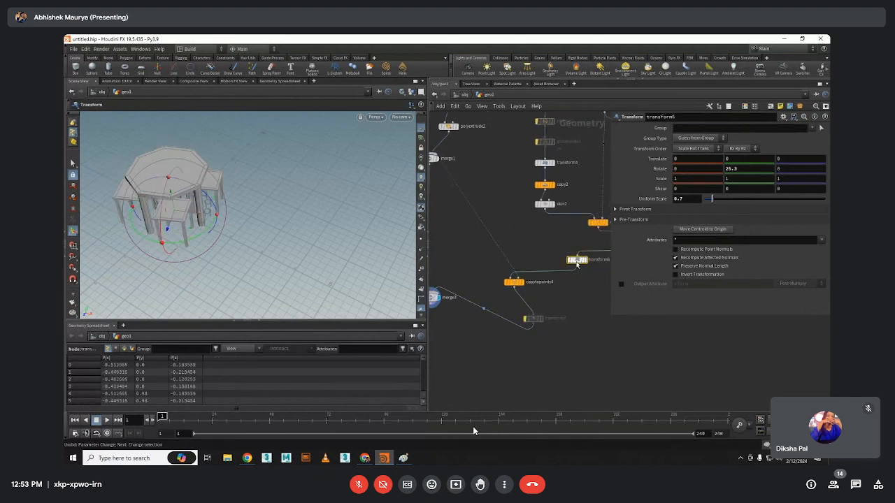
pyautogui.moveTo(731, 168); pyautogui.dragTo(763, 168, button='middle')
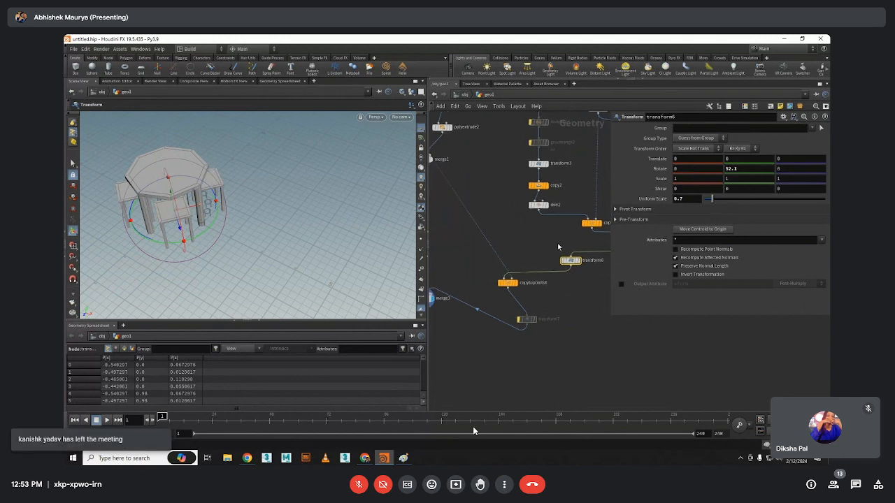
pyautogui.scroll(3, 569, 255)
pyautogui.click(584, 243)
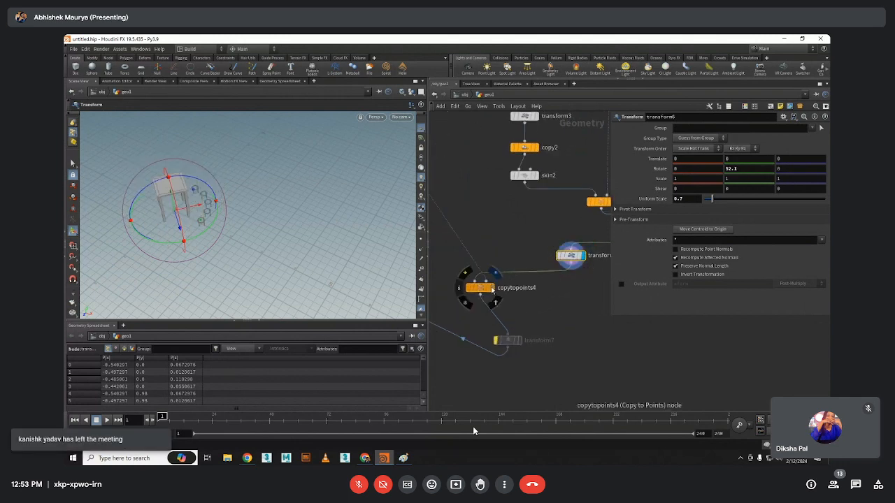
pyautogui.click(494, 277)
pyautogui.moveTo(451, 314); pyautogui.dragTo(546, 285, button='middle')
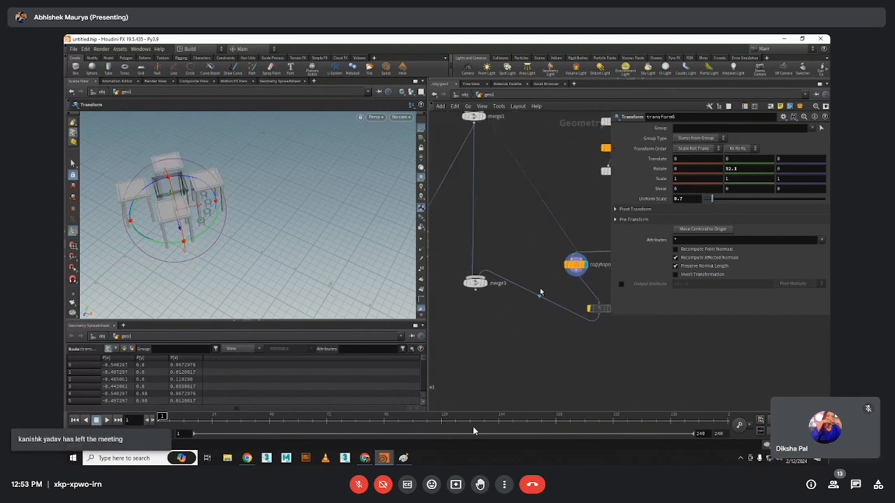
pyautogui.click(487, 272)
pyautogui.click(474, 283)
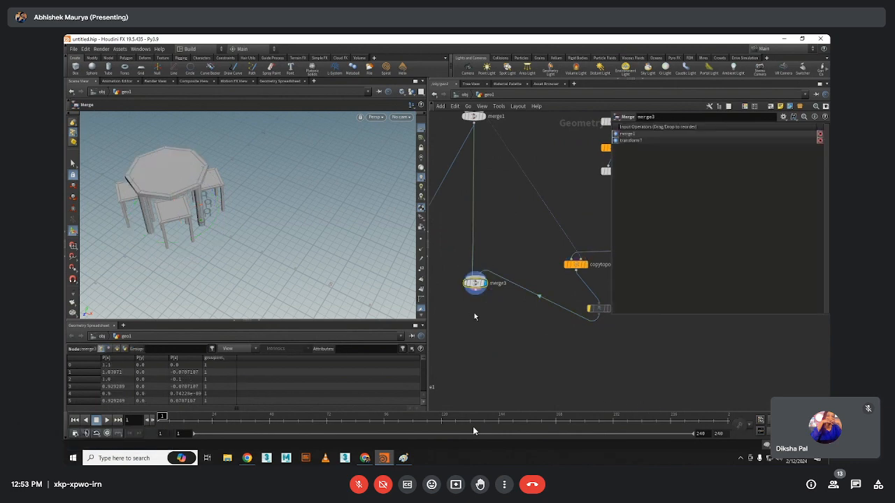
# Wire merge3 into transform5 in place of merge1, and display color1 to view the table sets along the arc
pyautogui.scroll(-2, 474, 313)
pyautogui.moveTo(474, 312); pyautogui.dragTo(546, 263, button='middle')
pyautogui.scroll(-2, 550, 259)
pyautogui.scroll(1, 546, 259)
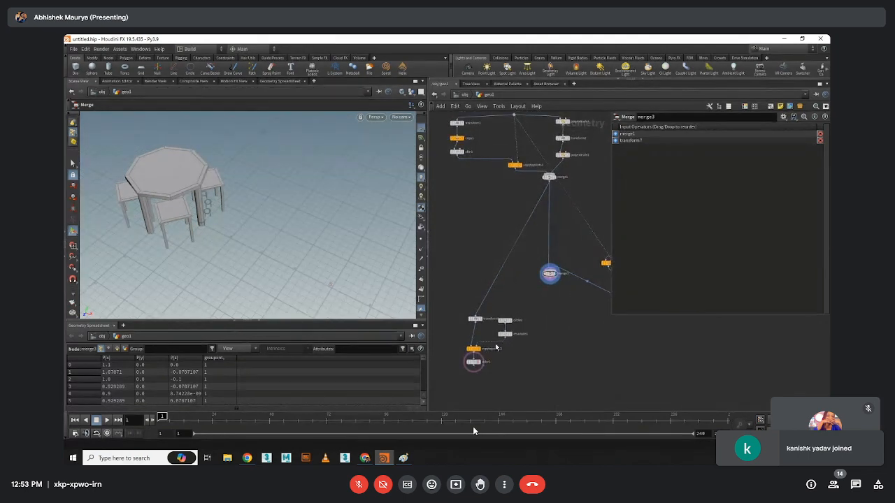
pyautogui.click(549, 177)
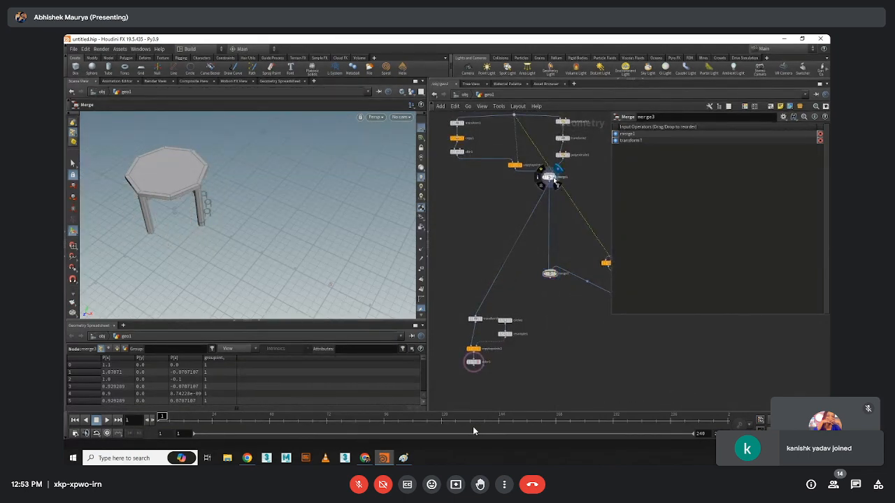
pyautogui.click(476, 321)
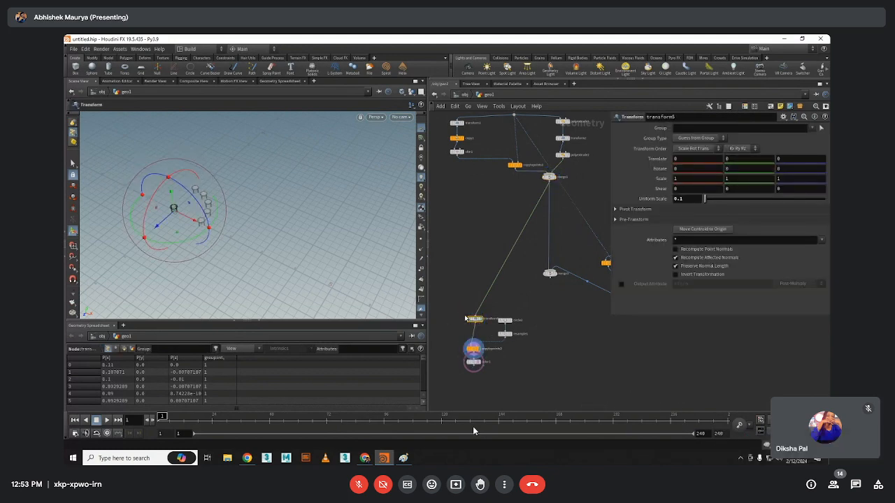
pyautogui.moveTo(475, 316); pyautogui.dragTo(550, 285)
pyautogui.scroll(3, 472, 325)
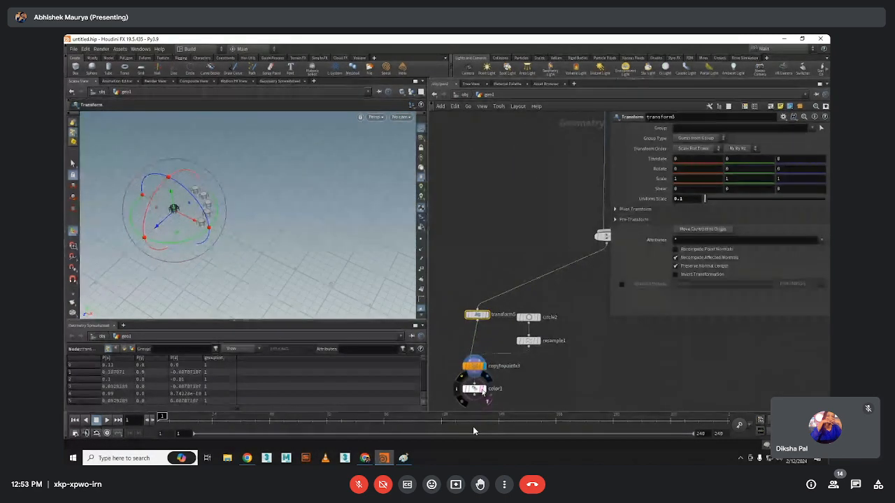
pyautogui.click(481, 392)
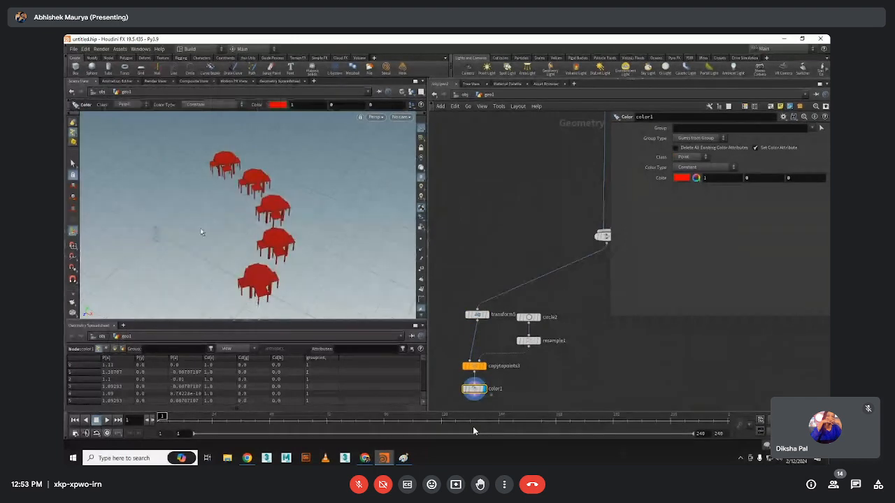
pyautogui.press('Escape')
pyautogui.moveTo(201, 232); pyautogui.dragTo(258, 222)
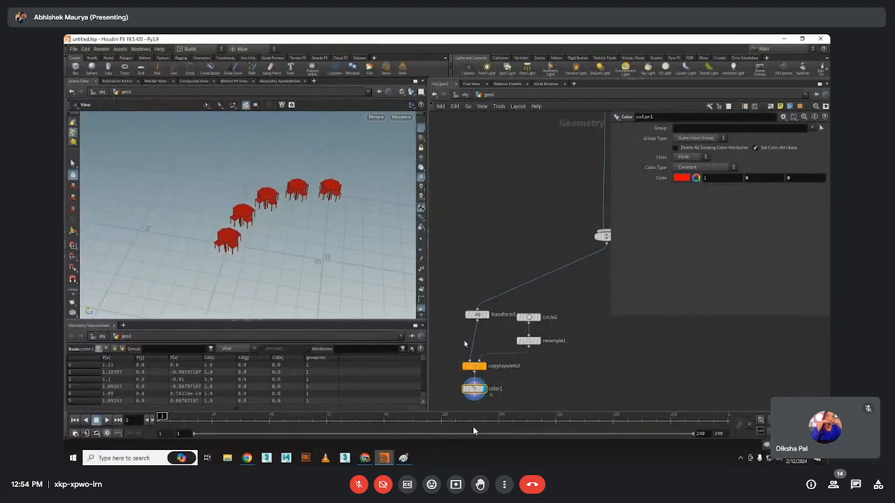
pyautogui.press('Return')
pyautogui.scroll(-2, 465, 377)
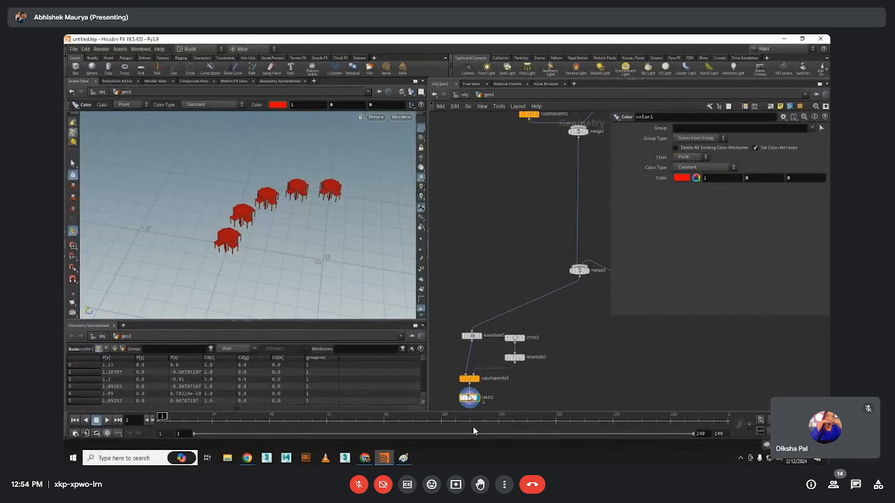
# Move color1 between merge1 and merge3 to color only the round table, and display copytopoints3
pyautogui.moveTo(468, 397); pyautogui.dragTo(577, 186)
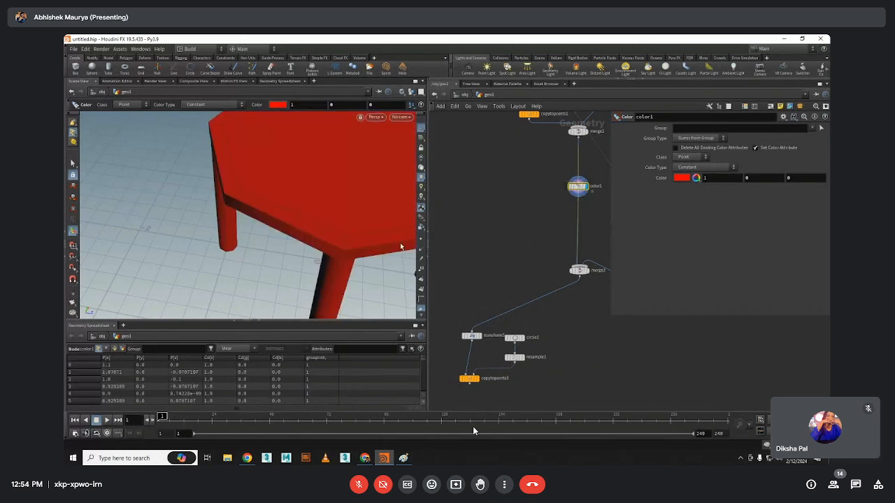
pyautogui.click(476, 378)
pyautogui.press('Escape')
pyautogui.moveTo(304, 268); pyautogui.dragTo(205, 227)
pyautogui.press('Return')
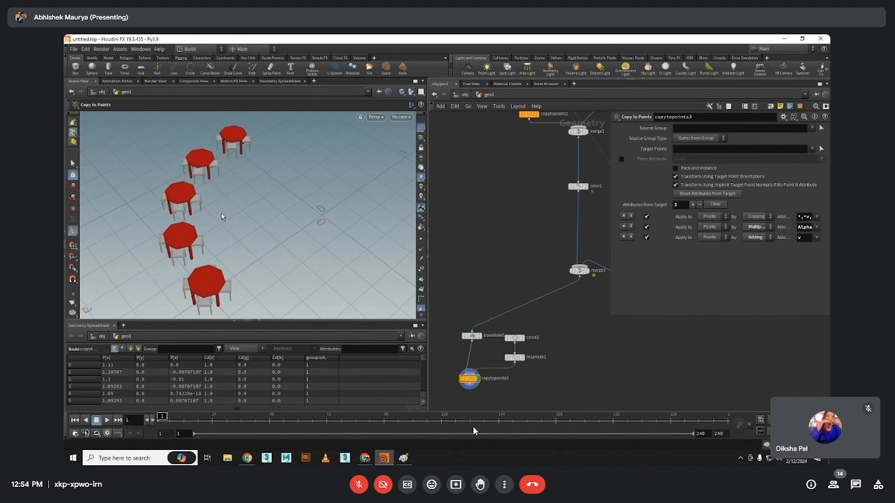
# Select all the nodes of the table network
pyautogui.scroll(-6, 518, 213)
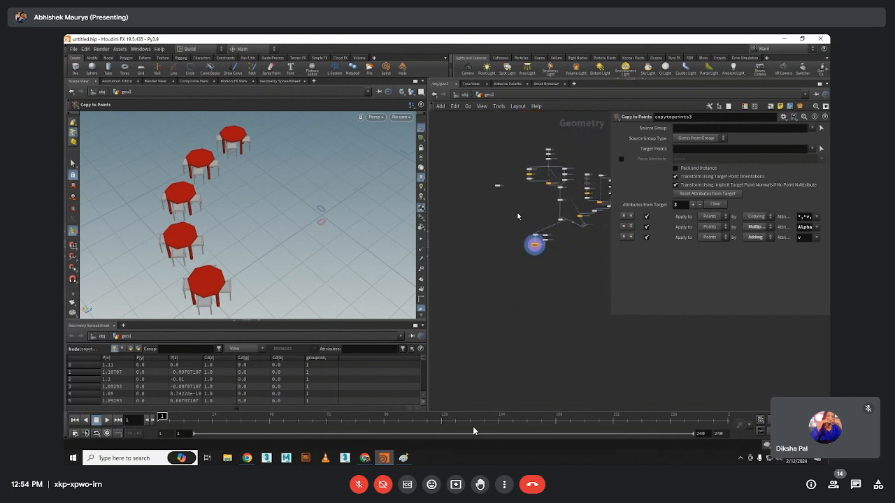
pyautogui.moveTo(492, 176); pyautogui.dragTo(600, 315)
pyautogui.scroll(3, 512, 223)
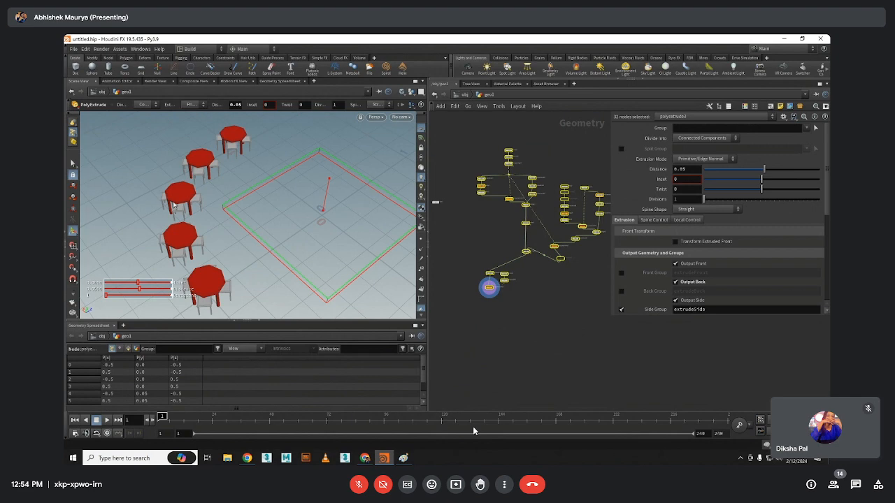
# Extend the circle2 arc to an end angle of 180 and try adjusting the segment length of resample1
pyautogui.click(518, 298)
pyautogui.scroll(3, 517, 286)
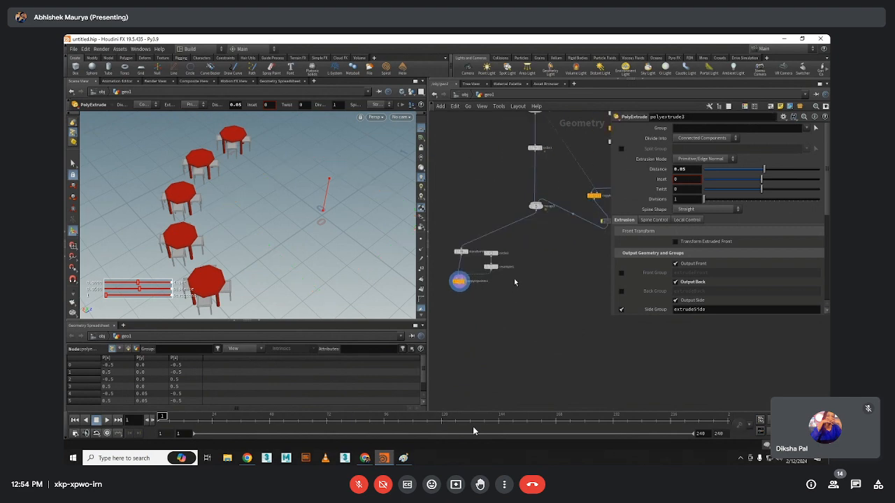
pyautogui.click(492, 252)
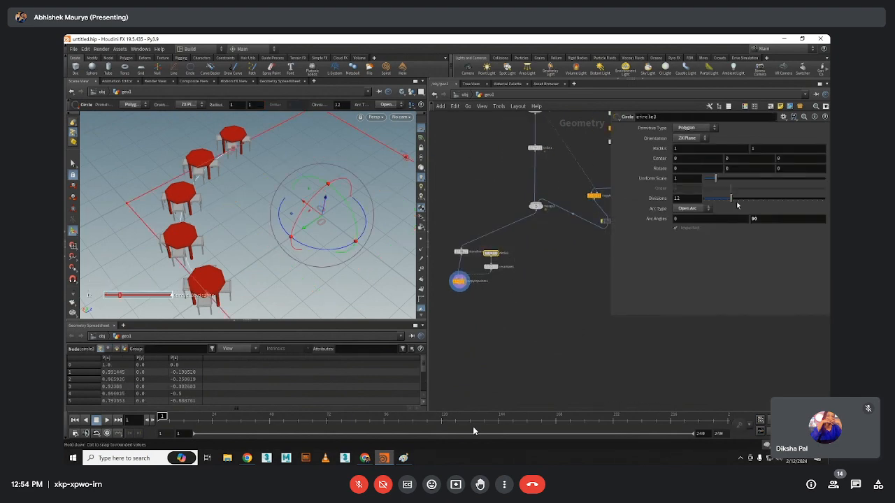
pyautogui.moveTo(761, 220); pyautogui.dragTo(824, 200, button='middle')
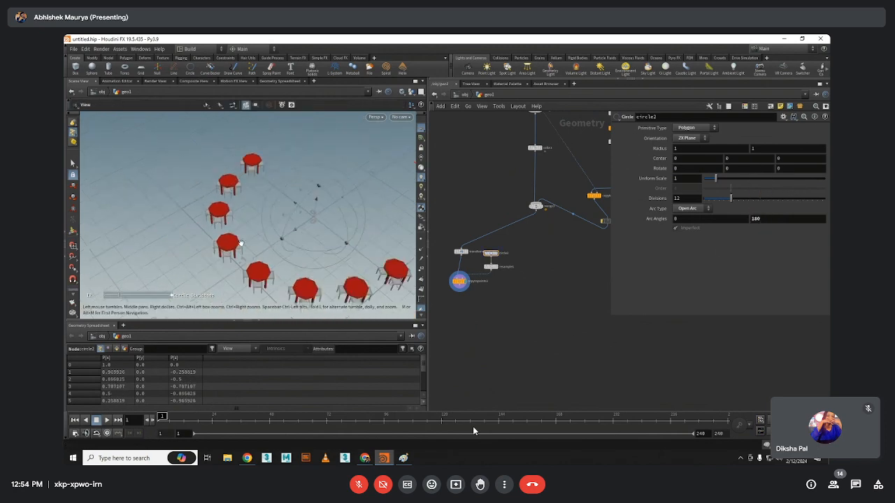
pyautogui.scroll(3, 501, 277)
pyautogui.click(490, 255)
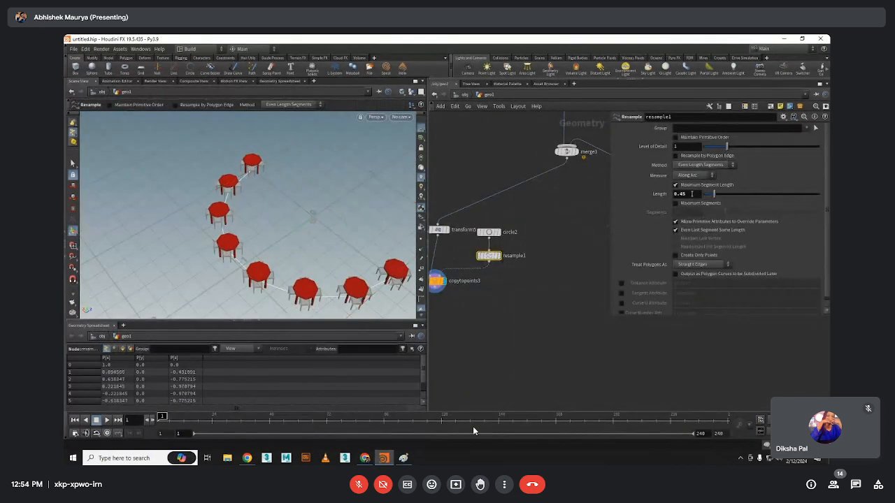
pyautogui.moveTo(692, 193); pyautogui.dragTo(727, 194, button='middle')
# Review the whole node network, inspecting the separate line1 node and selecting all the connected table nodes
pyautogui.scroll(-4, 558, 238)
pyautogui.moveTo(502, 179); pyautogui.dragTo(608, 323)
pyautogui.scroll(3, 458, 225)
pyautogui.click(498, 250)
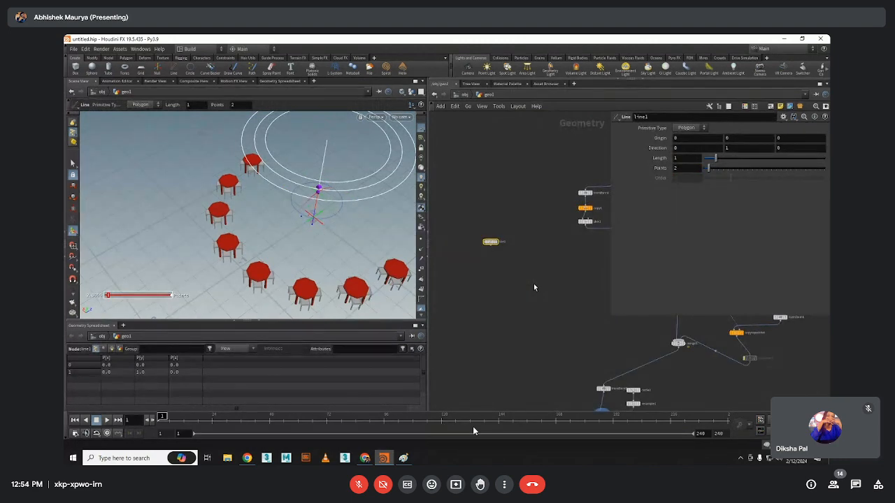
pyautogui.scroll(-3, 529, 287)
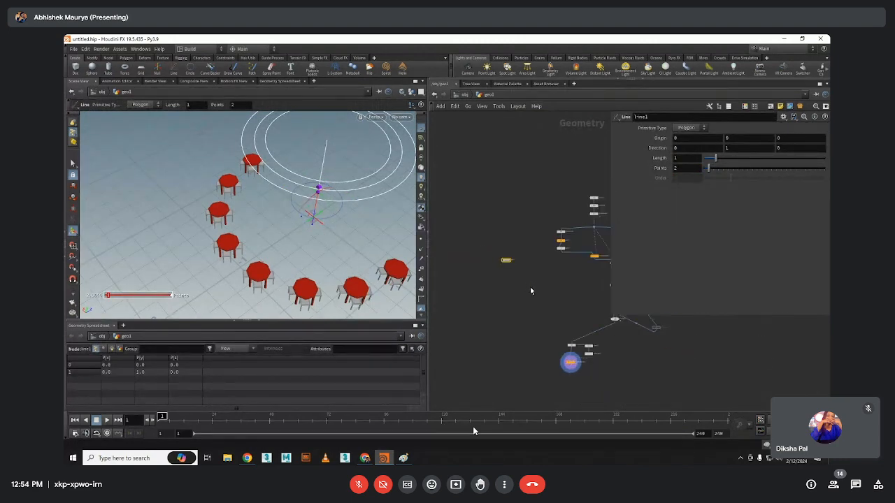
pyautogui.moveTo(492, 181); pyautogui.dragTo(633, 397)
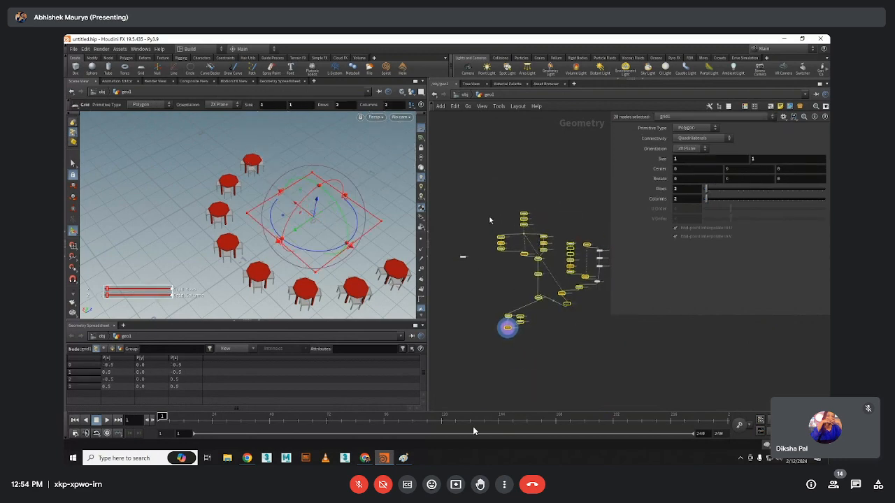
pyautogui.moveTo(489, 201); pyautogui.dragTo(606, 346)
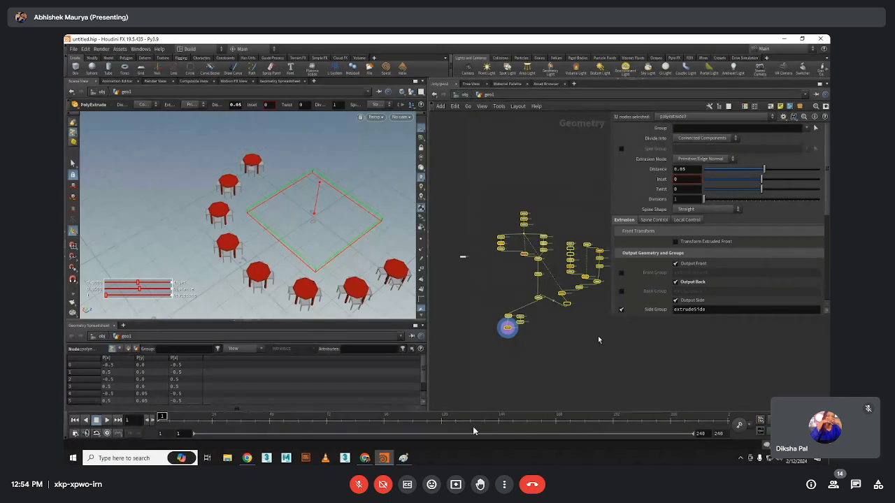
pyautogui.moveTo(598, 340); pyautogui.dragTo(586, 333, button='middle')
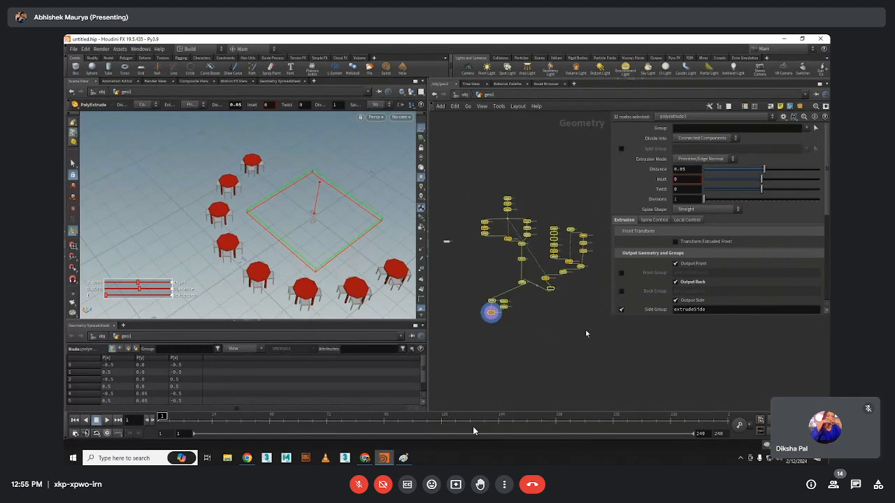
pyautogui.scroll(2, 585, 329)
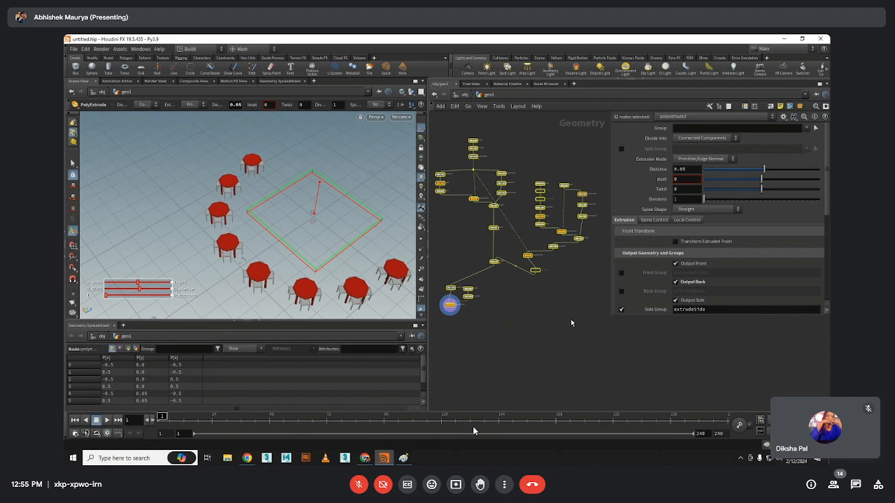
pyautogui.click(570, 323)
pyautogui.moveTo(492, 287); pyautogui.dragTo(523, 303, button='middle')
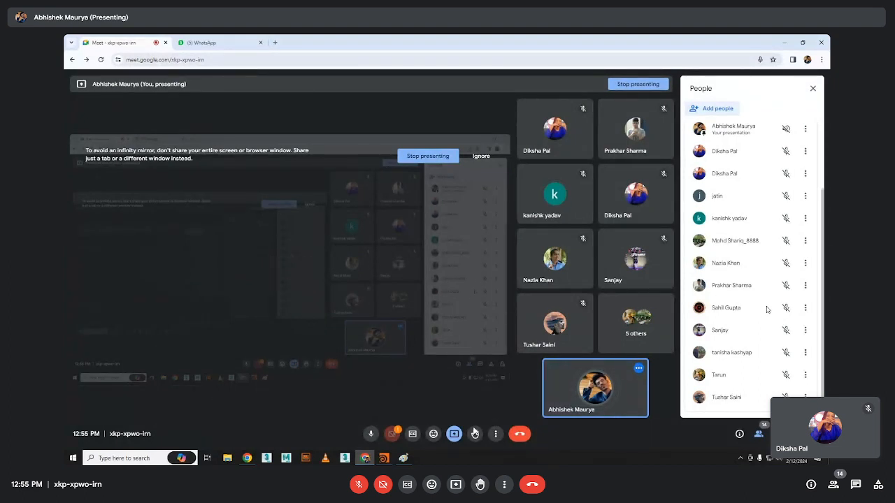
pyautogui.scroll(2, 747, 341)
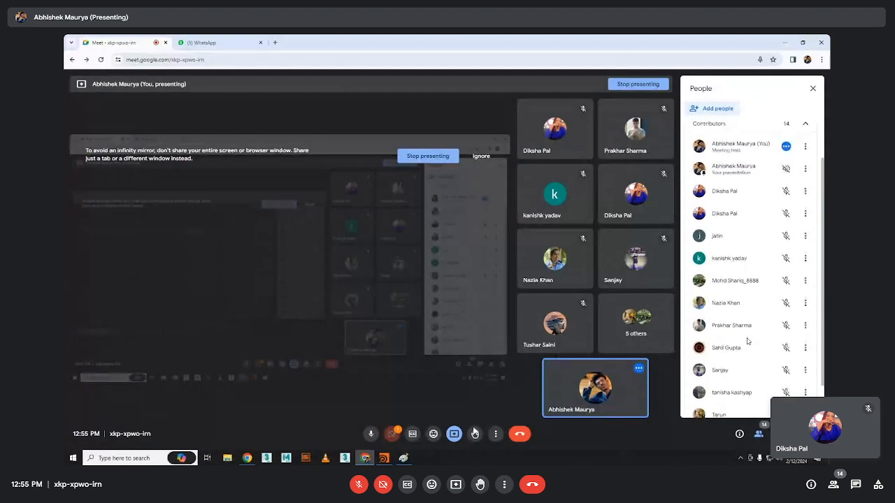
pyautogui.click(784, 41)
pyautogui.scroll(-2, 472, 279)
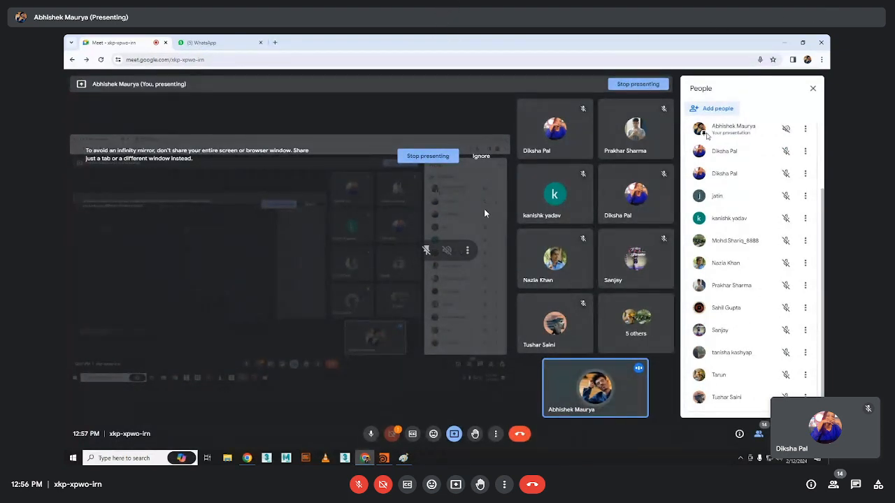
pyautogui.press('F11')
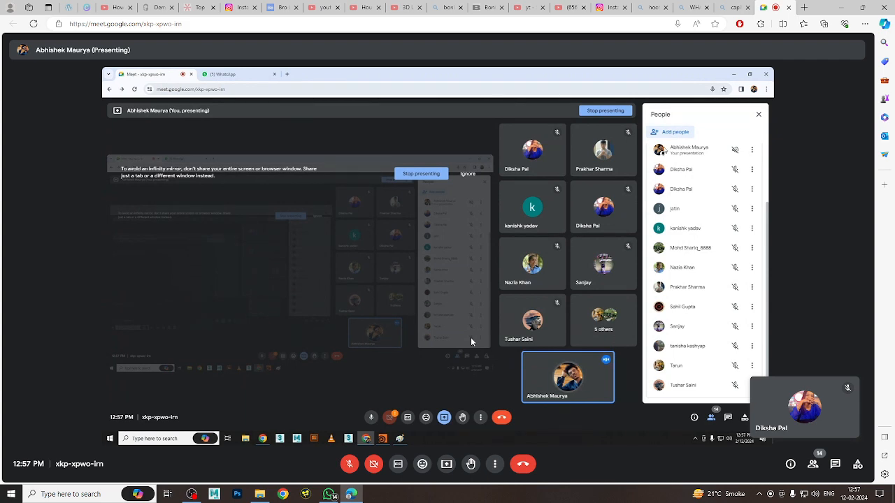
pyautogui.press('F11')
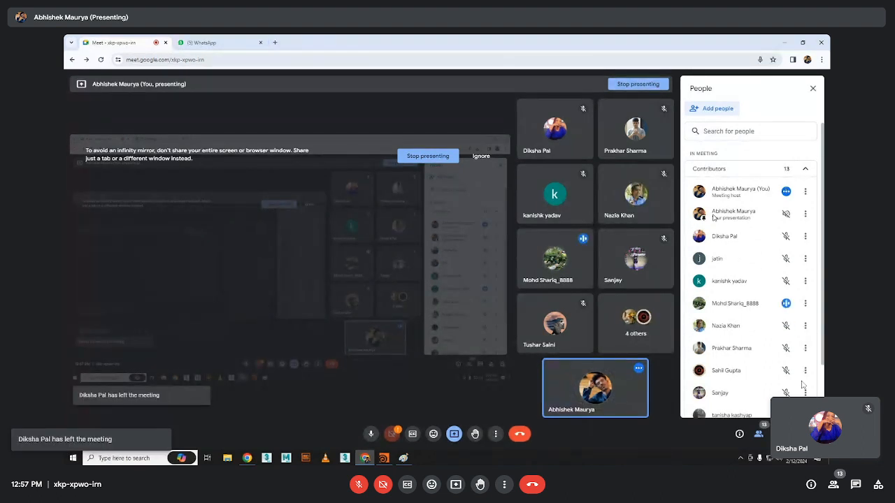
pyautogui.scroll(-1, 755, 335)
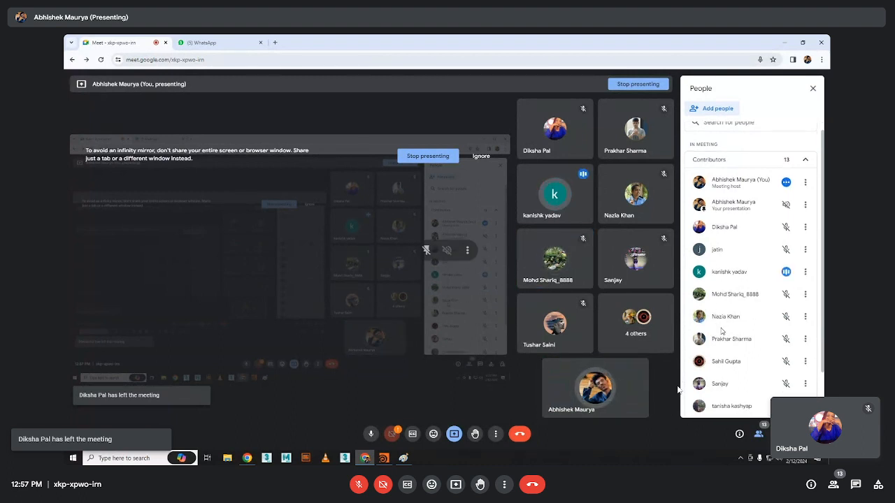
pyautogui.scroll(1, 722, 331)
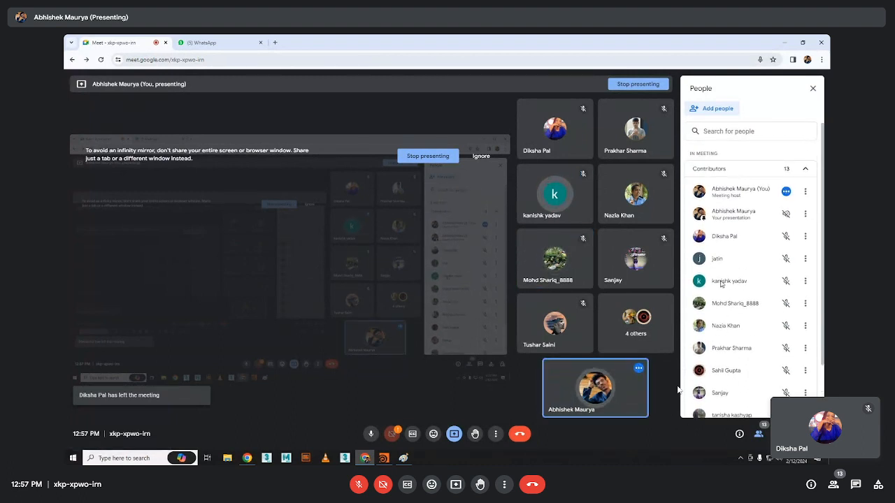
pyautogui.scroll(-2, 756, 299)
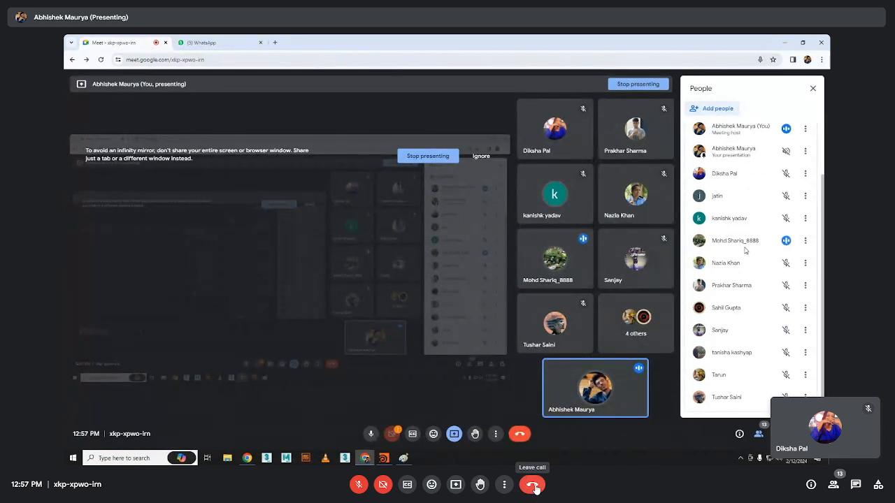
# Exit full screen and leave the Google Meet call
pyautogui.press('Escape')
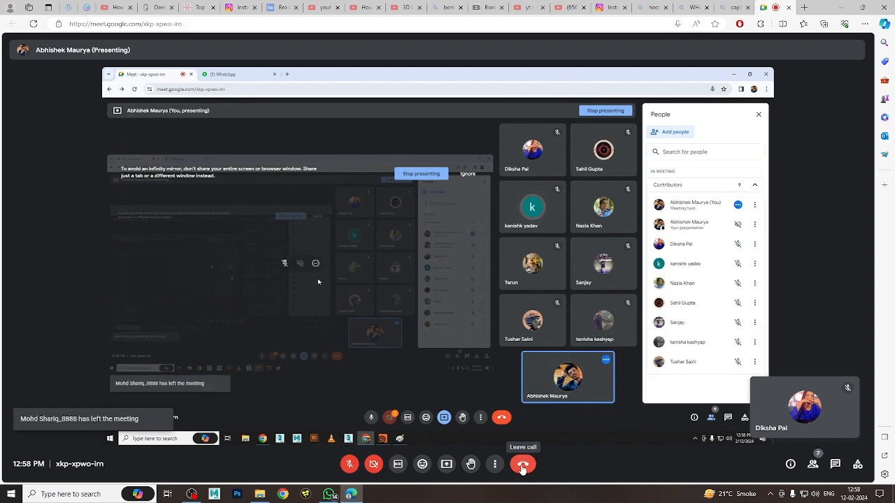
pyautogui.click(522, 466)
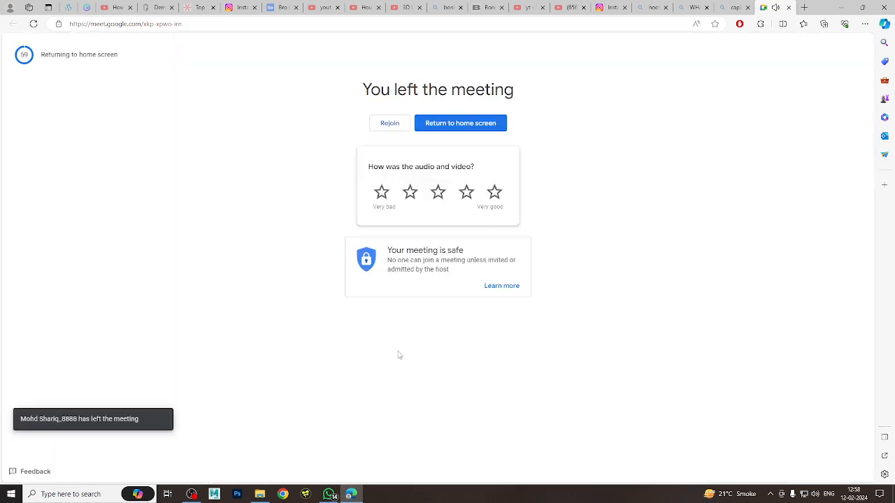